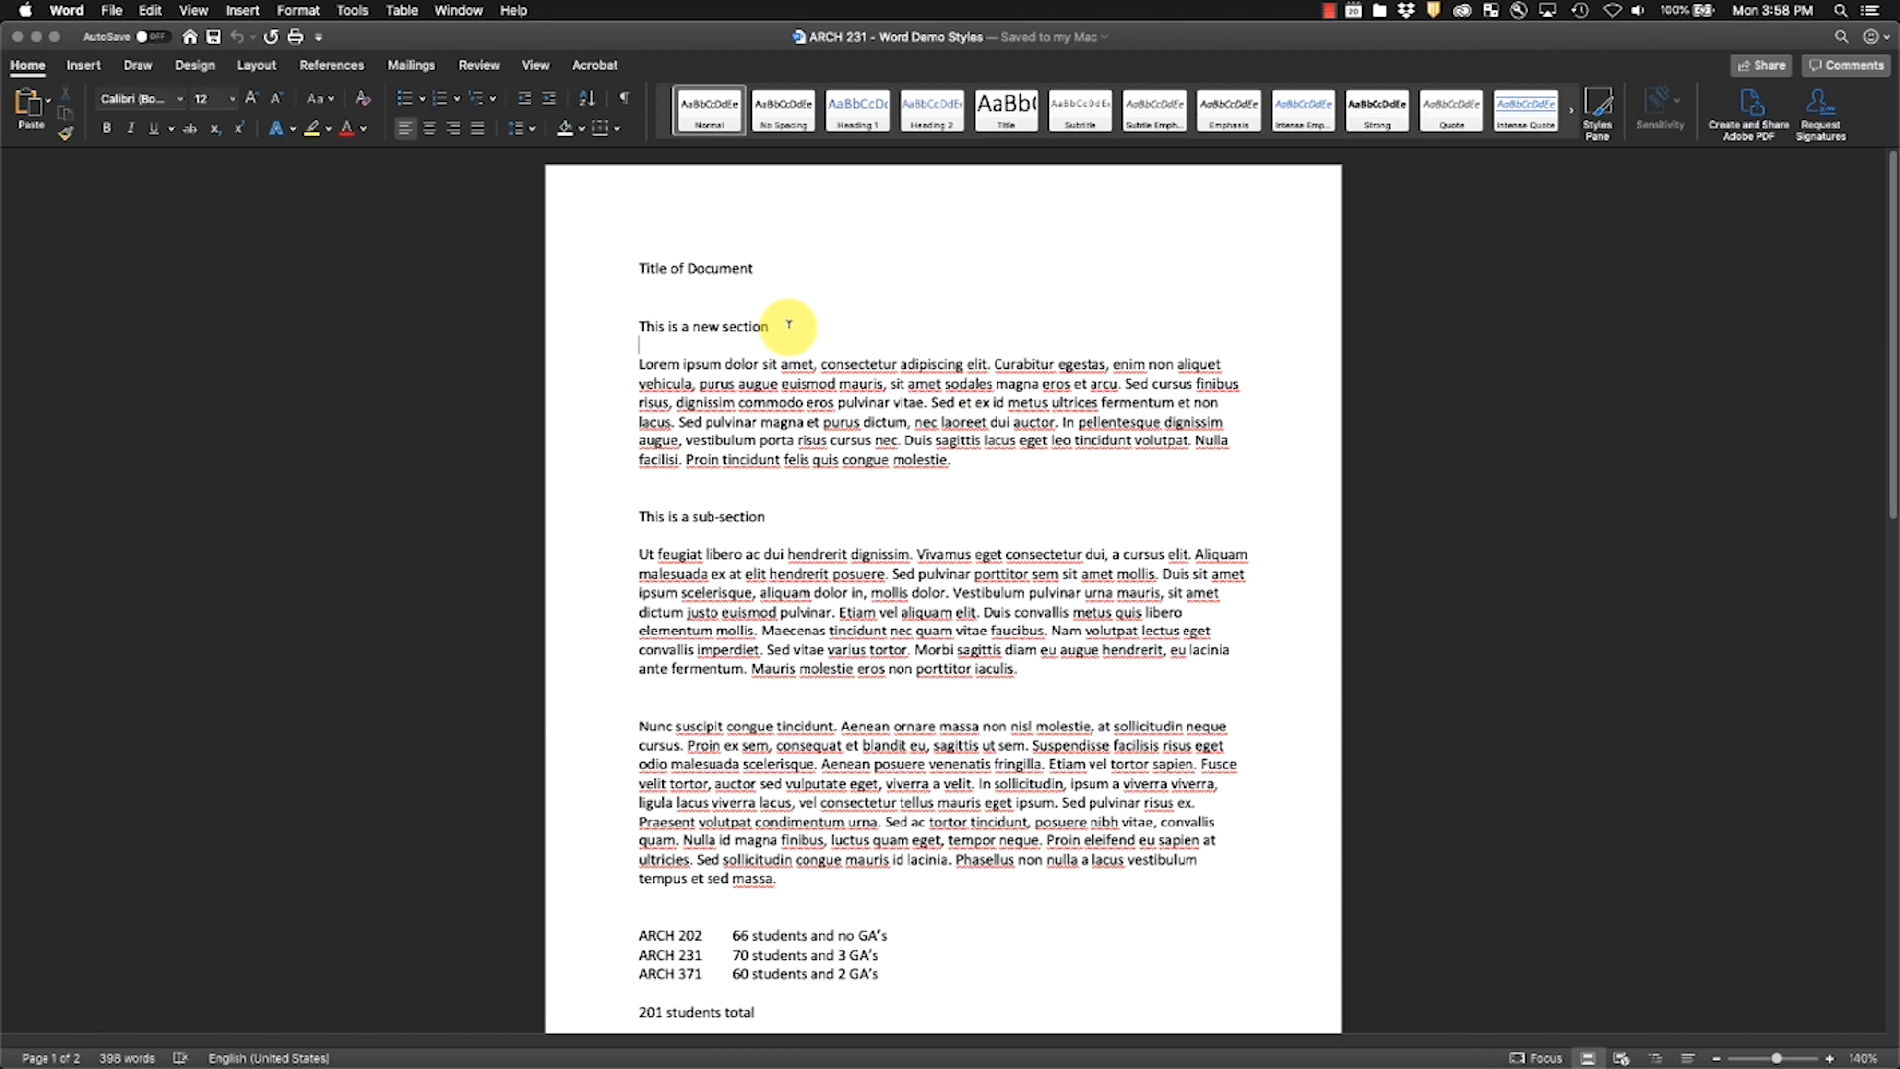
Step: Copy the "This is a sub-section" heading above the "Nunc suscipit" paragraph and remove the extra blank line beneath it
{"action": "left_click", "coordinate": [597, 517]}
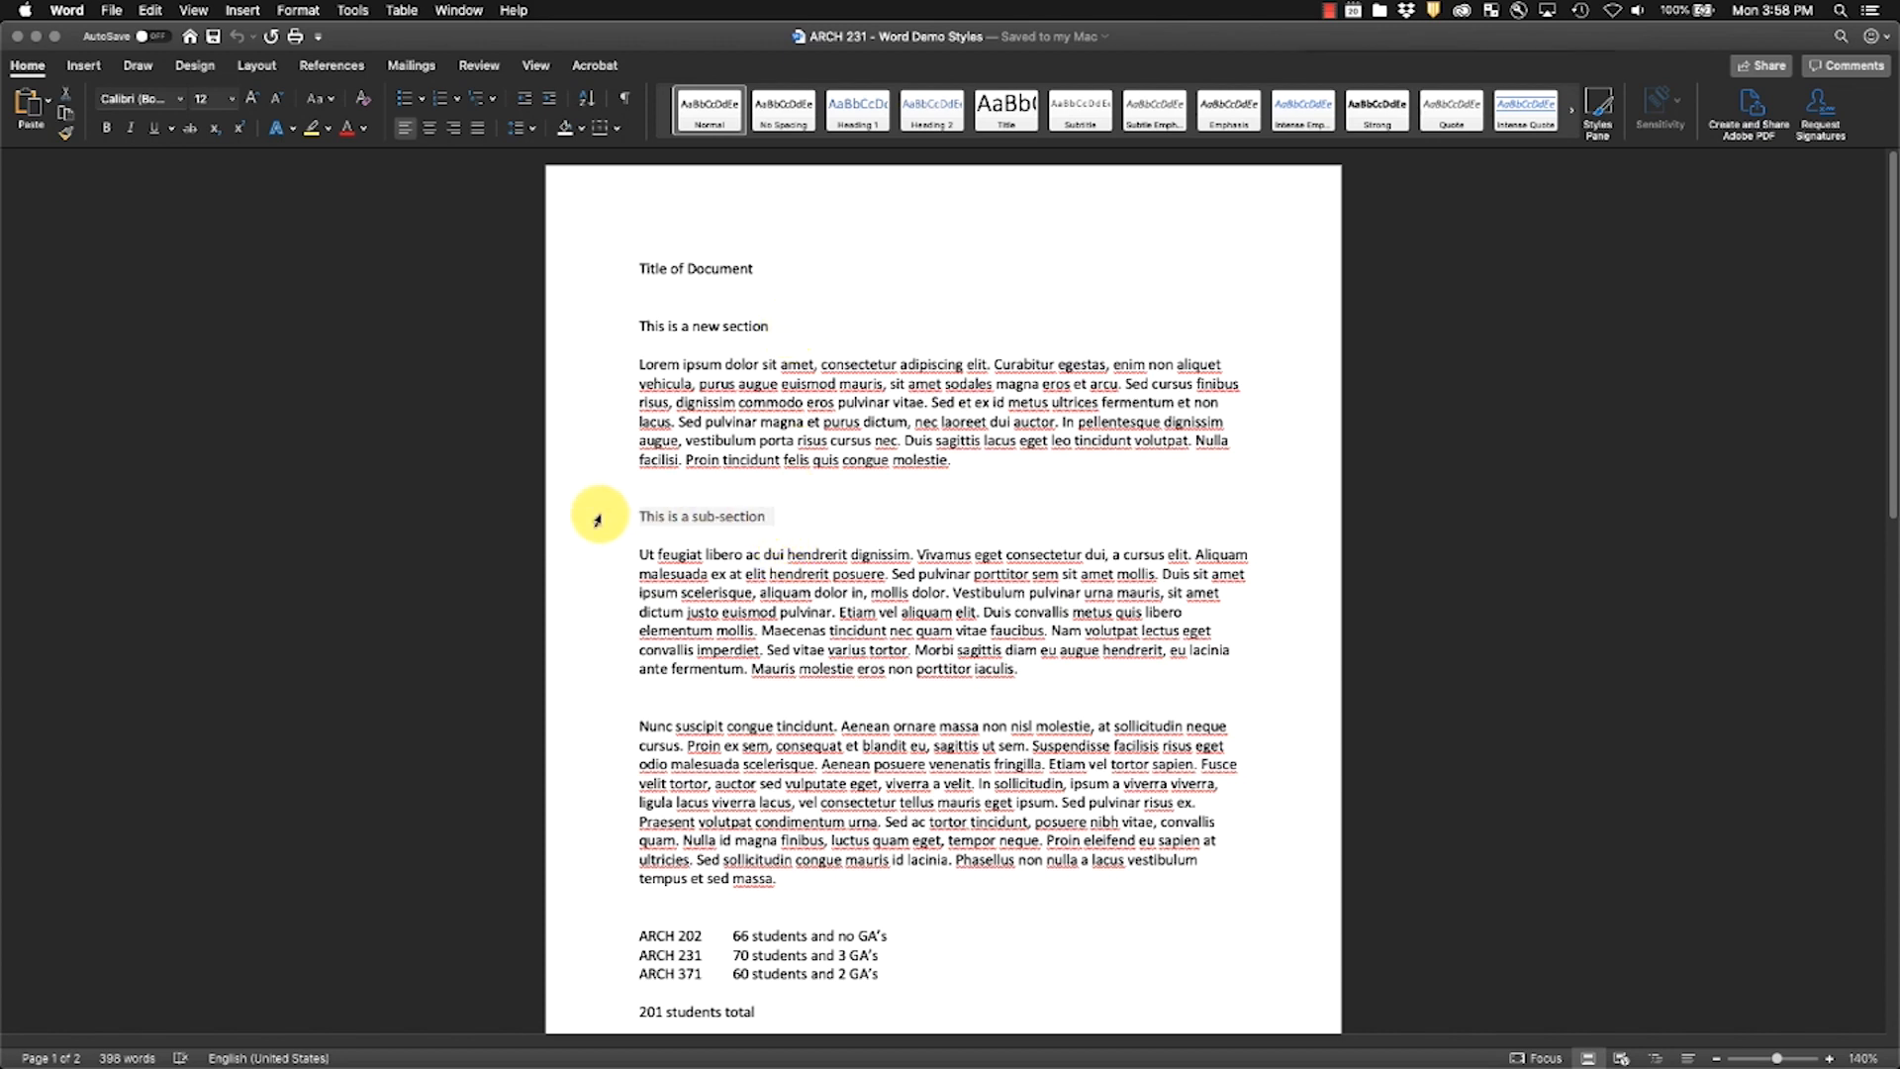
{"action": "key", "text": "super+c"}
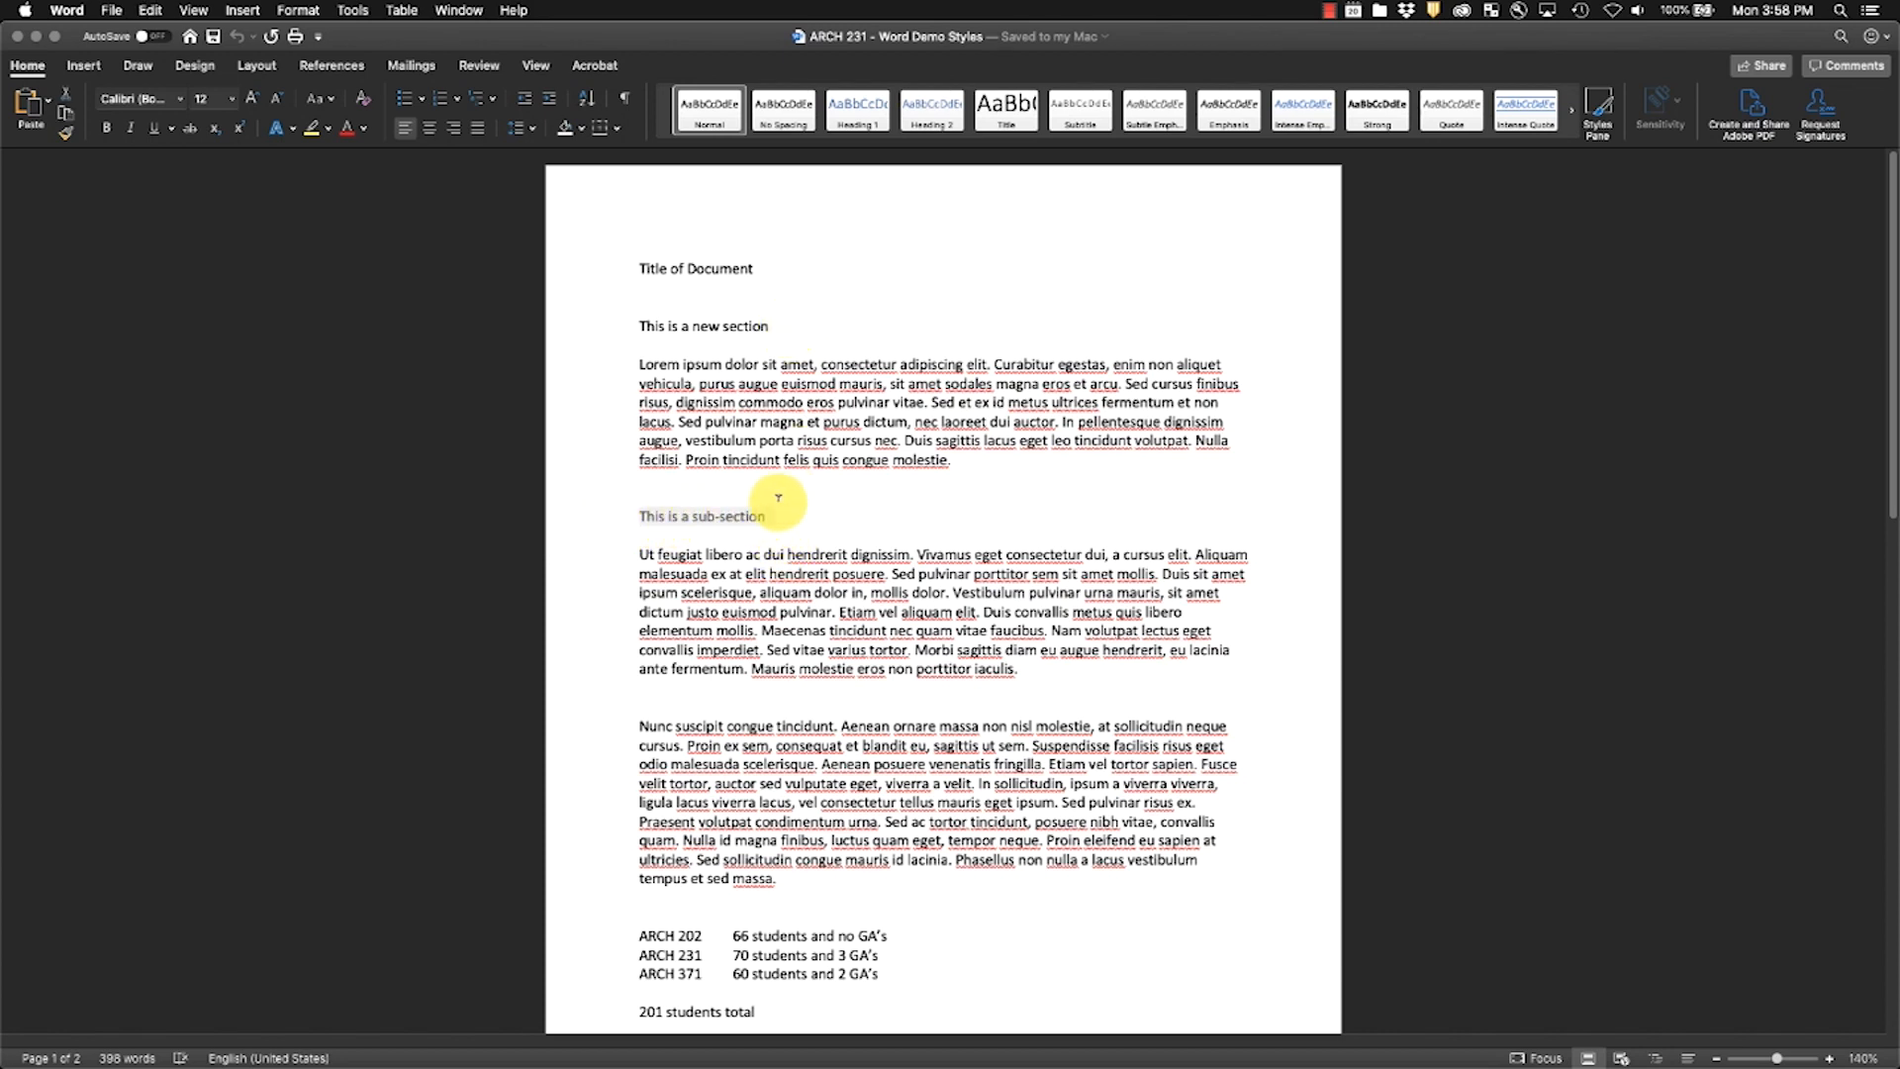
{"action": "left_click", "coordinate": [696, 698]}
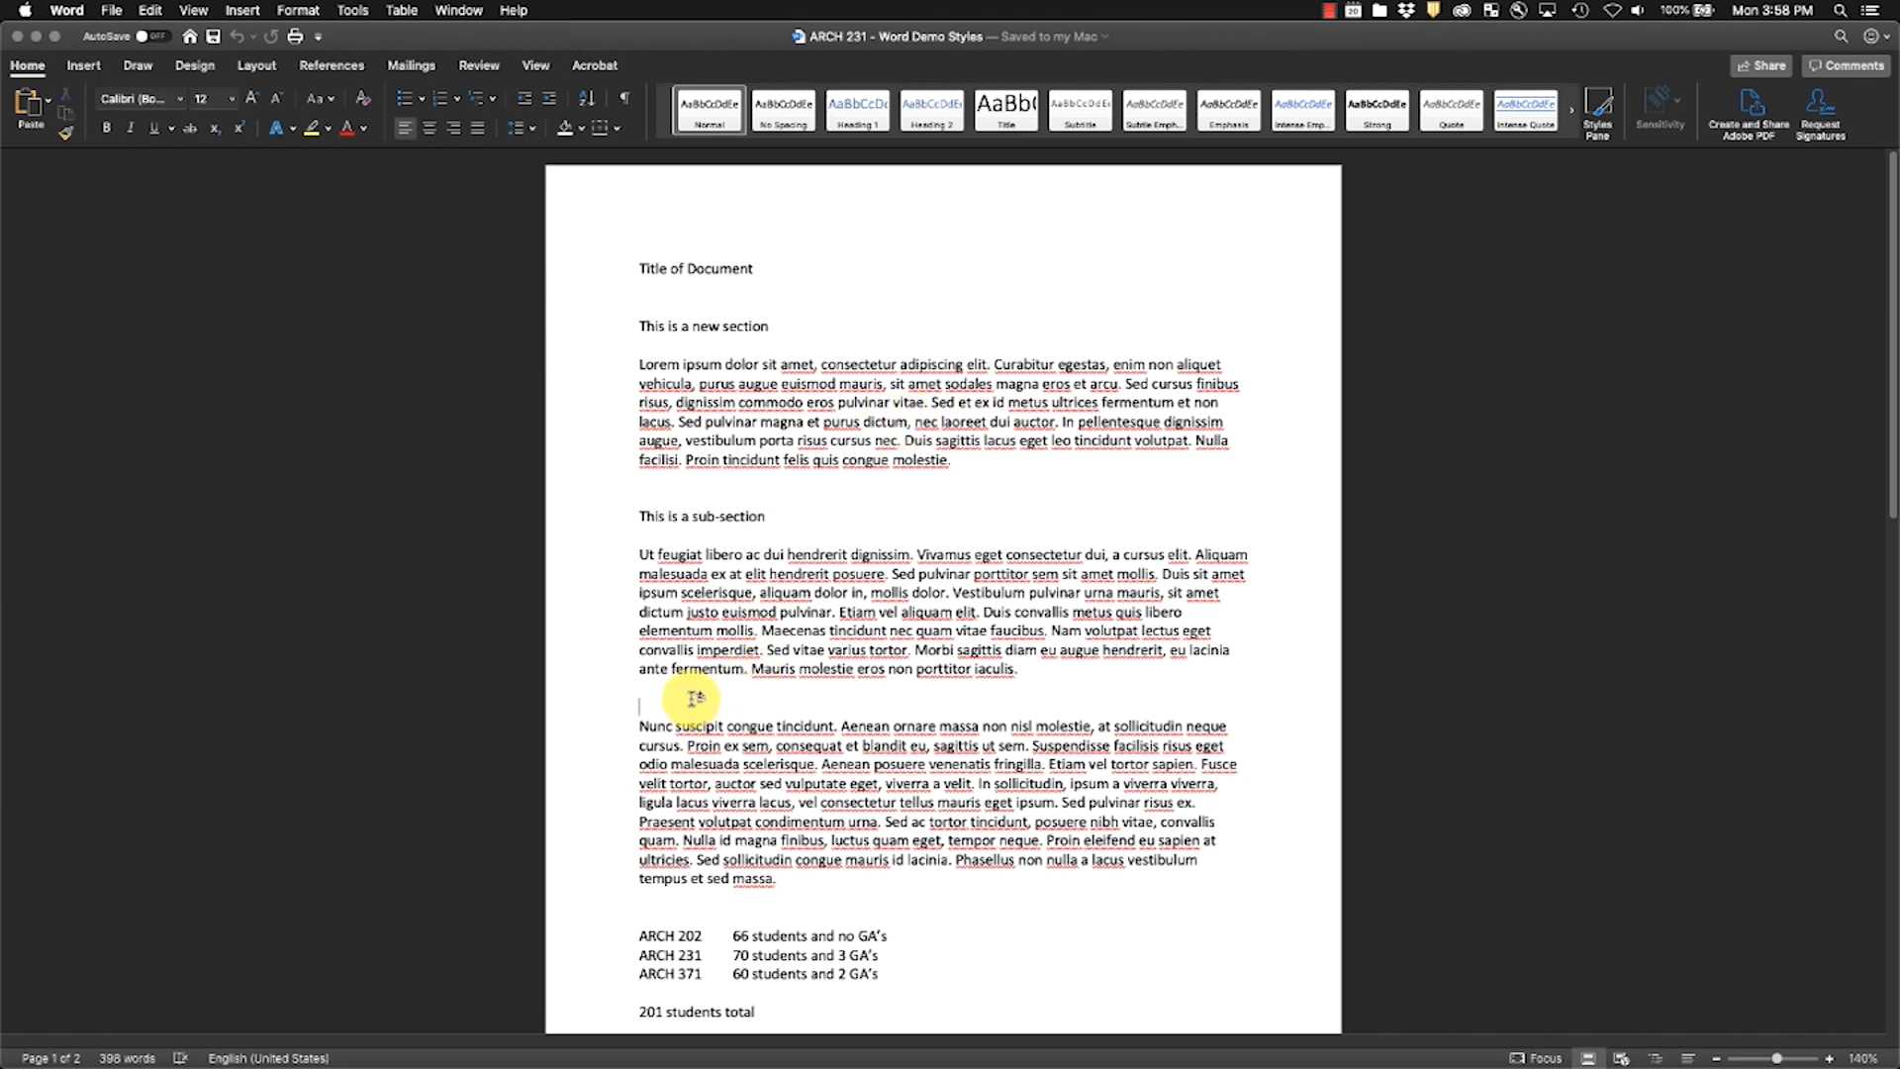
{"action": "key", "text": "super+v"}
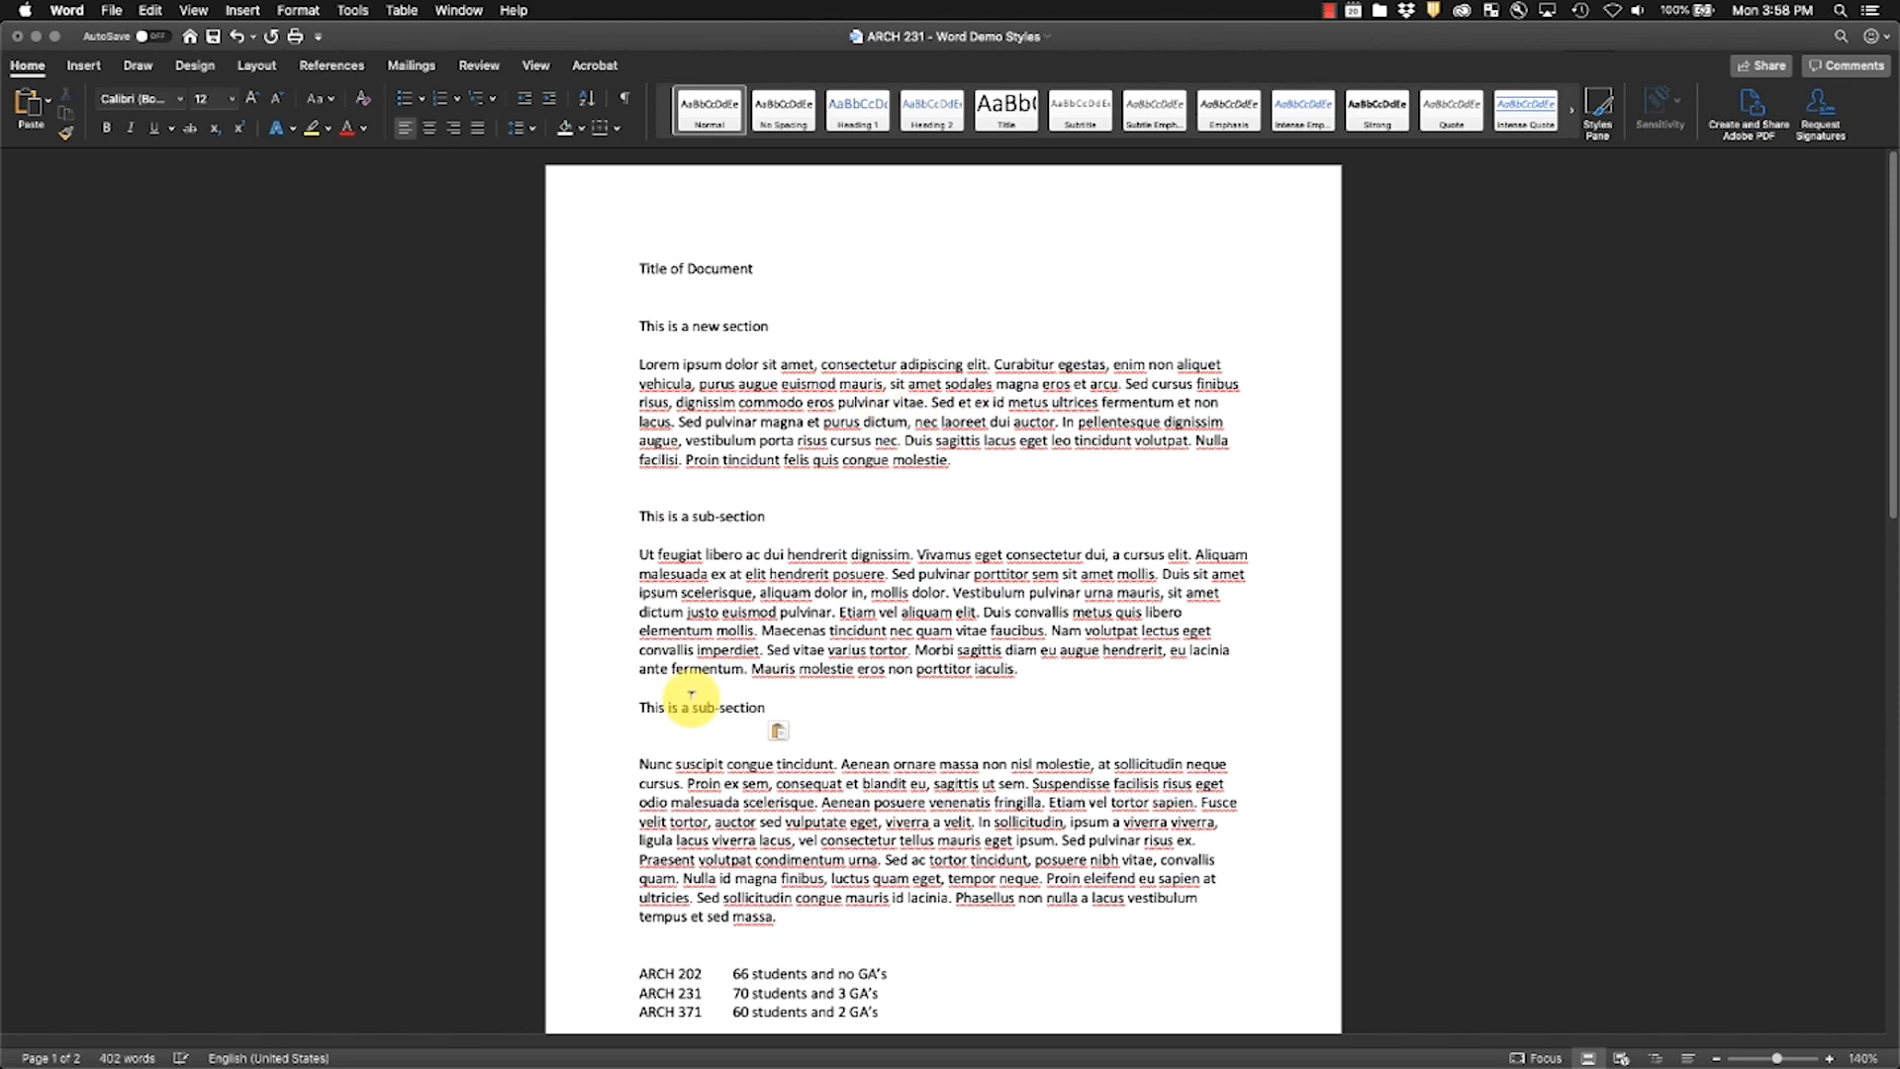
{"action": "key", "text": "Down"}
{"action": "key", "text": "BackSpace"}
{"action": "key", "text": "Up"}
{"action": "key", "text": "Up"}
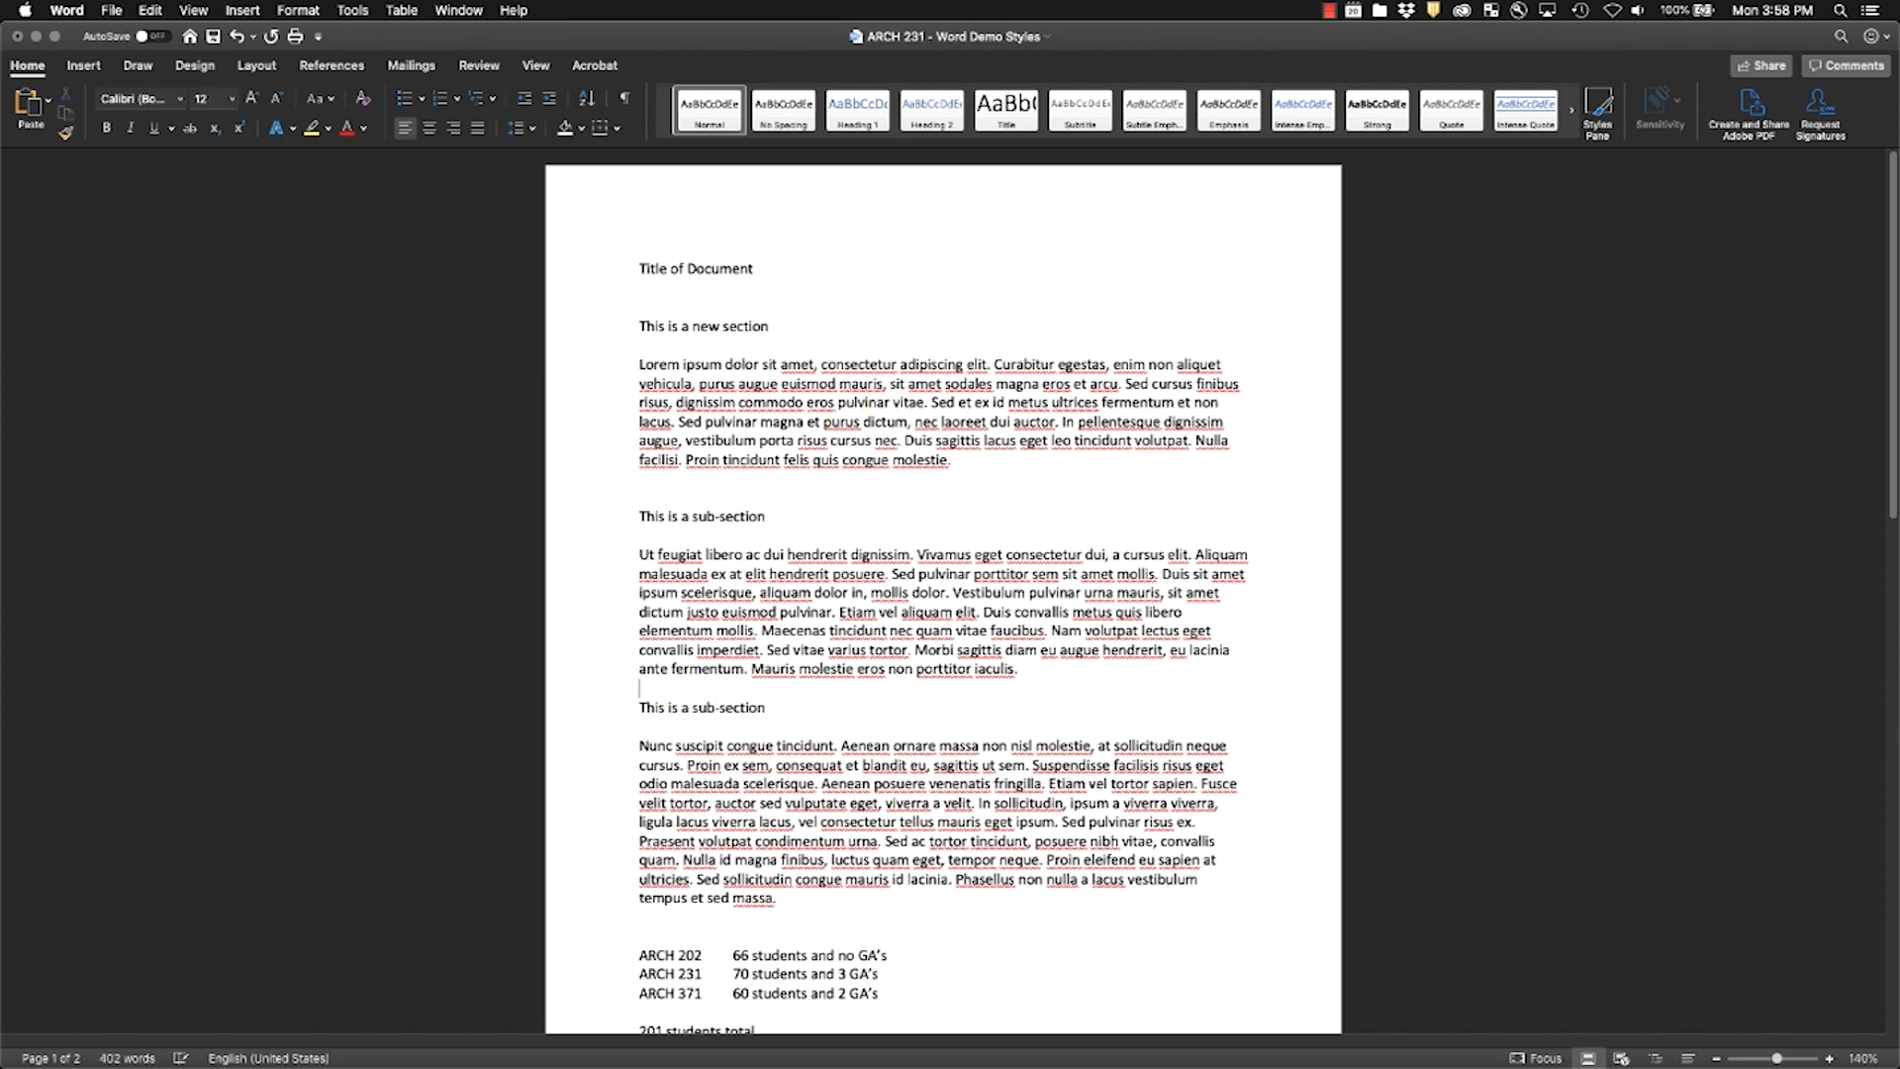
{"action": "key", "text": "Return"}
{"action": "key", "text": "BackSpace"}
Step: Insert another "This is a sub-section" heading between "201 students total" and the "Aliquam tempor" paragraph
{"action": "scroll", "coordinate": [785, 594], "scroll_direction": "down", "scroll_amount": 10}
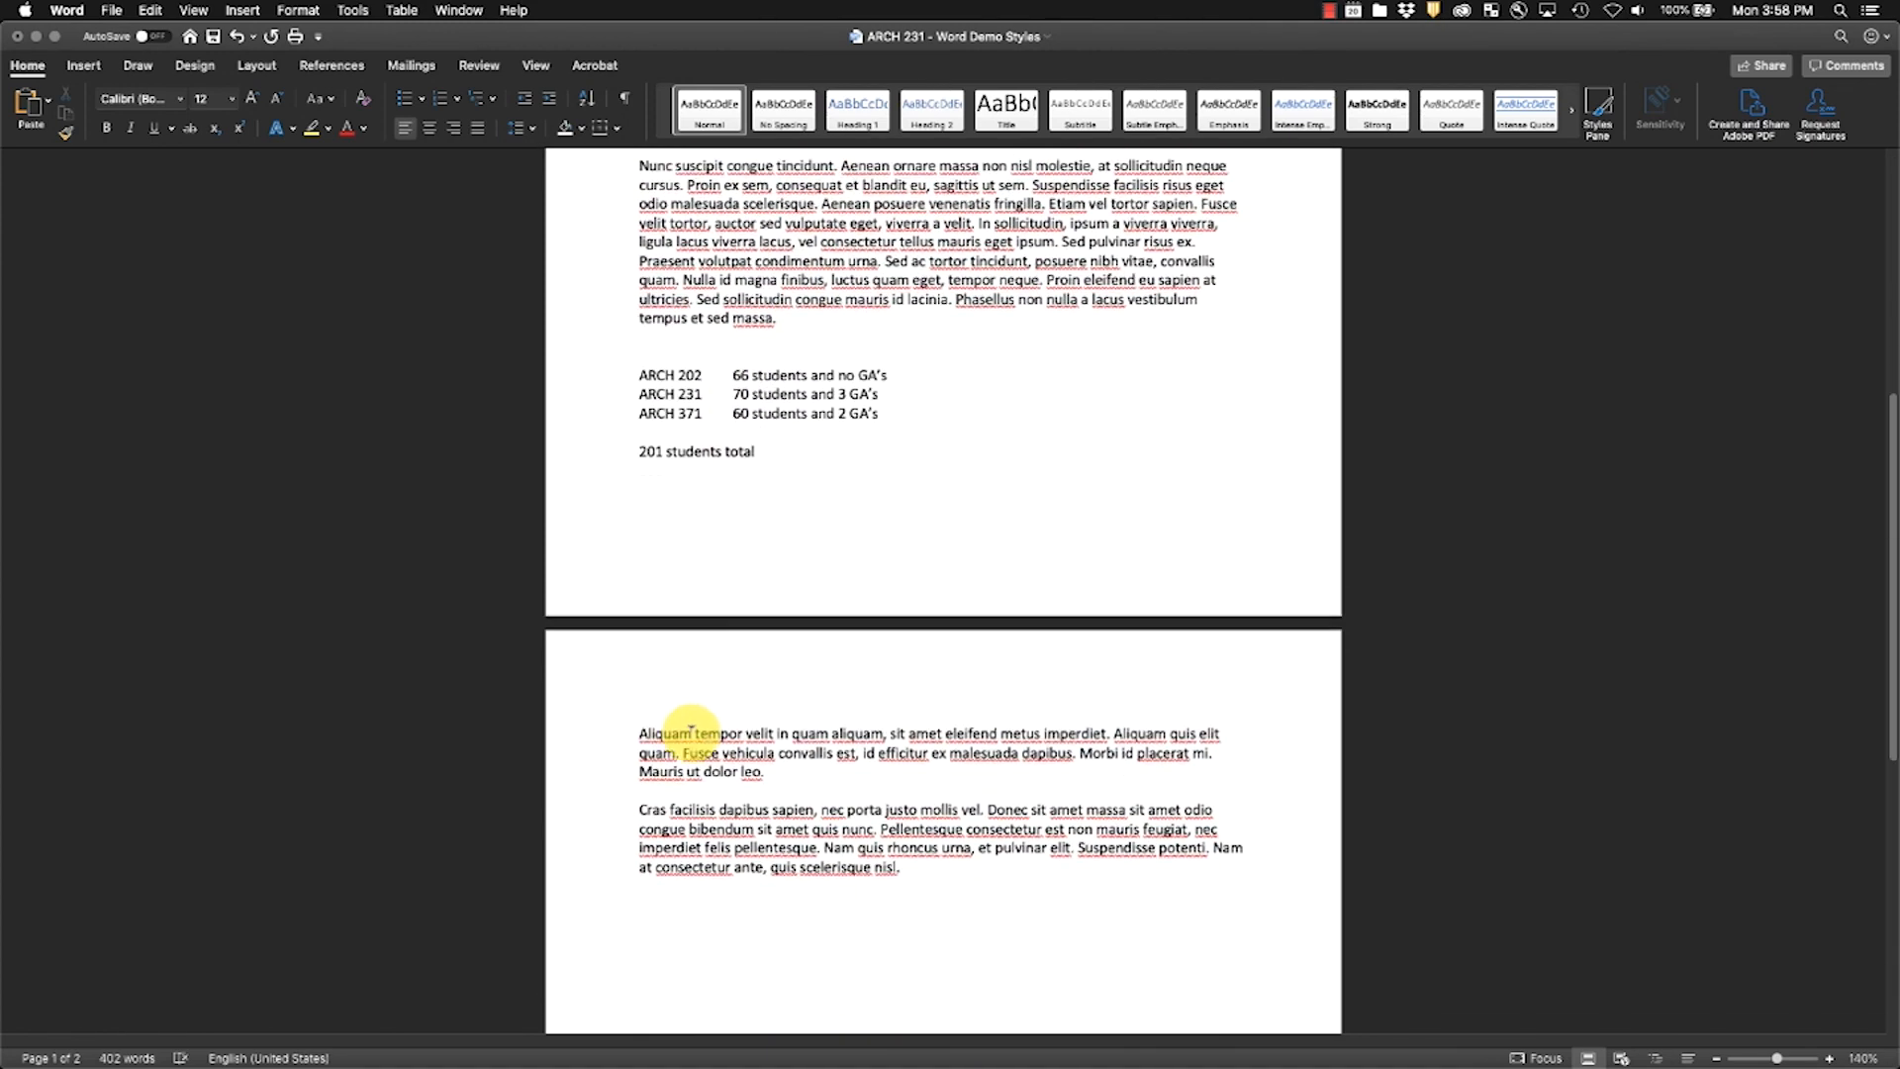
{"action": "left_click", "coordinate": [641, 716]}
{"action": "key", "text": "Return"}
{"action": "key", "text": "Up"}
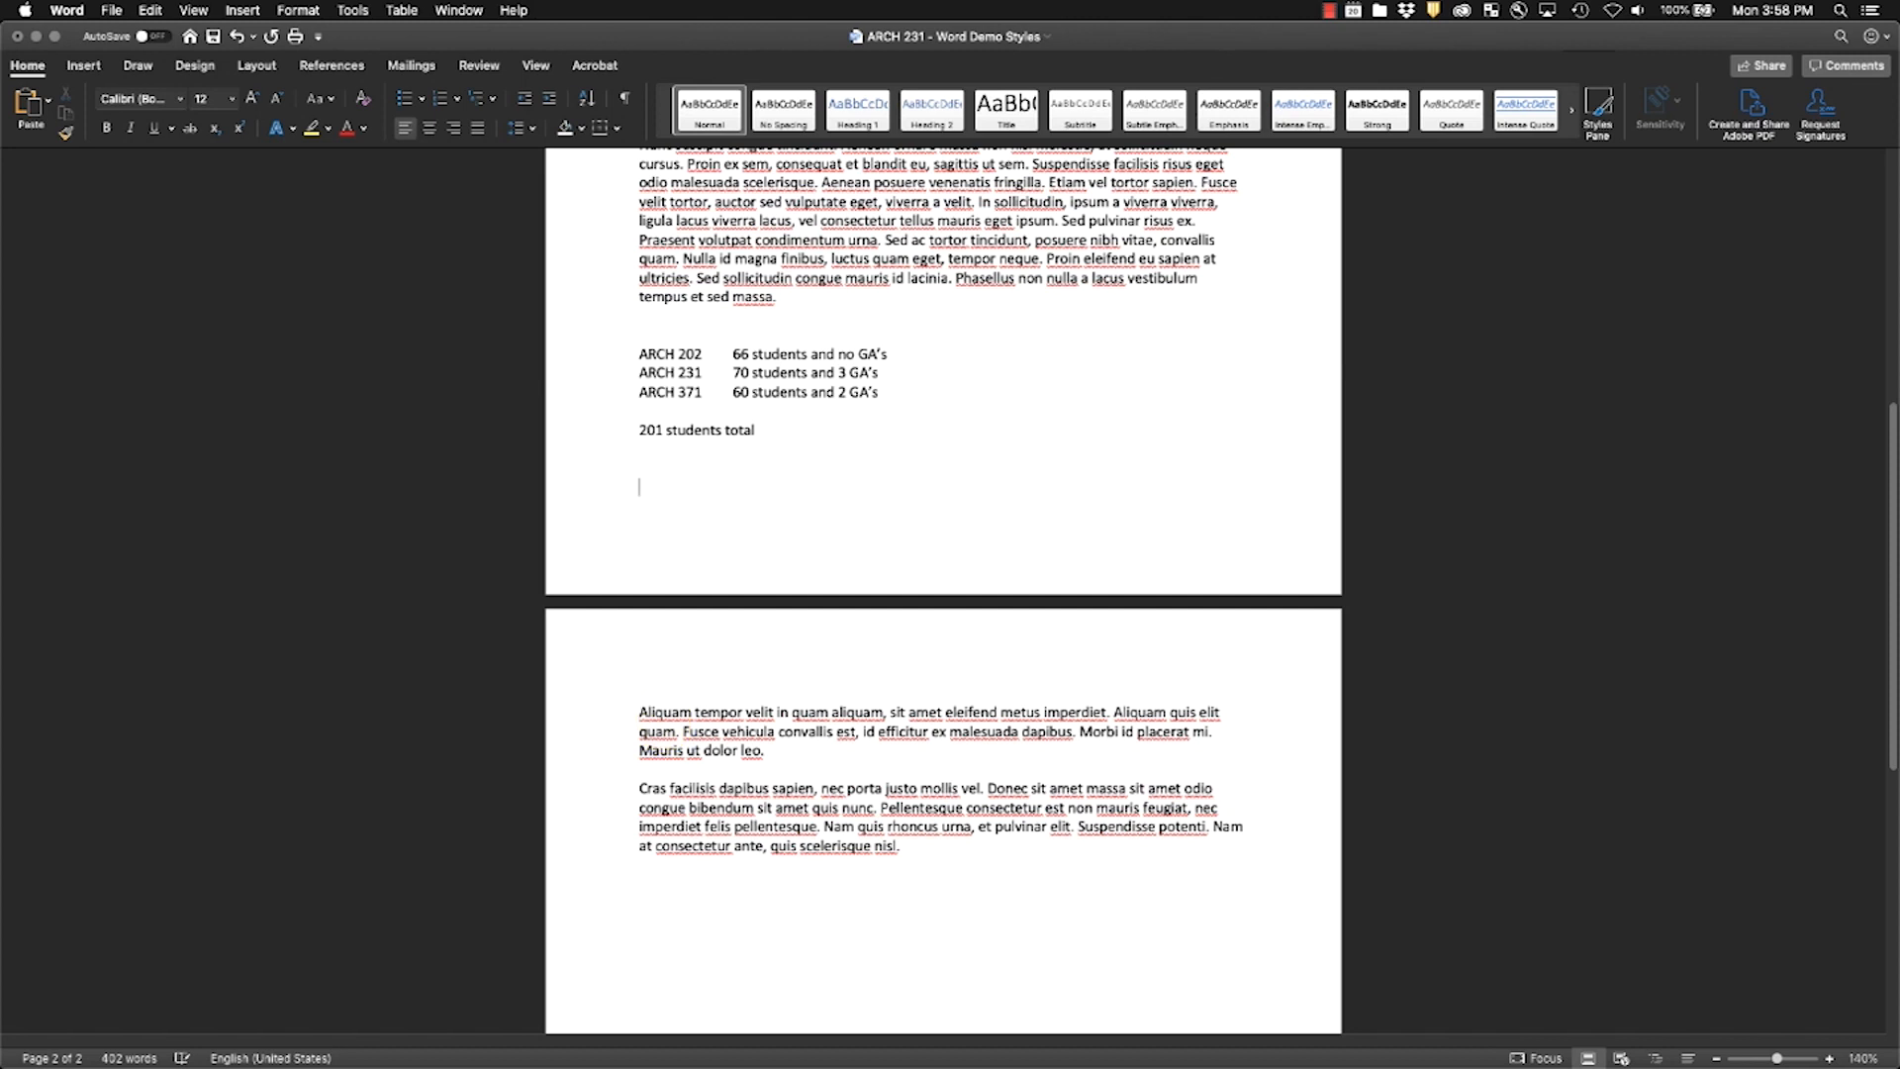
{"action": "type", "text": "This is a sub-section"}
Step: Add a "This is a sub-section" heading above the "Cras facilisis" paragraph, separated from the text by one blank line
{"action": "key", "text": "Down"}
{"action": "key", "text": "Down"}
{"action": "key", "text": "Down"}
{"action": "key", "text": "Down"}
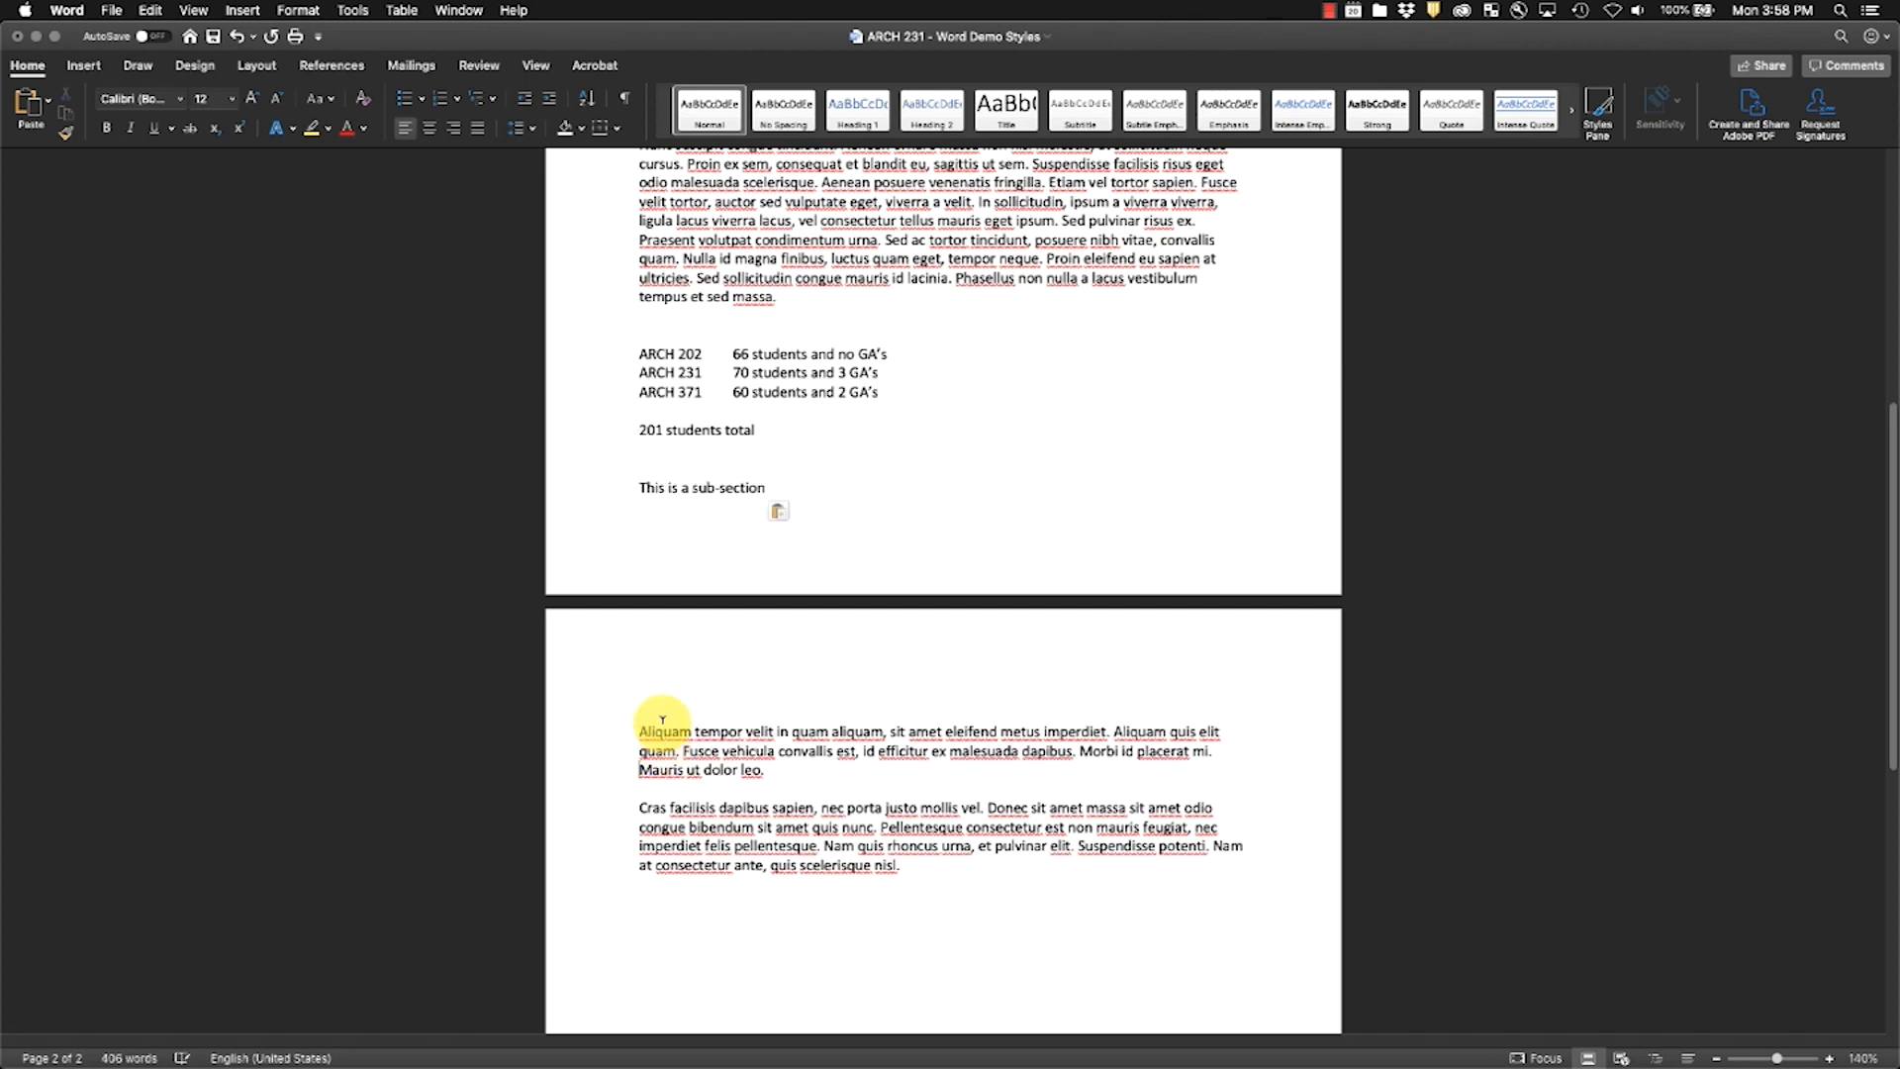
{"action": "key", "text": "Return"}
{"action": "key", "text": "Return"}
{"action": "type", "text": "This is a sub-section"}
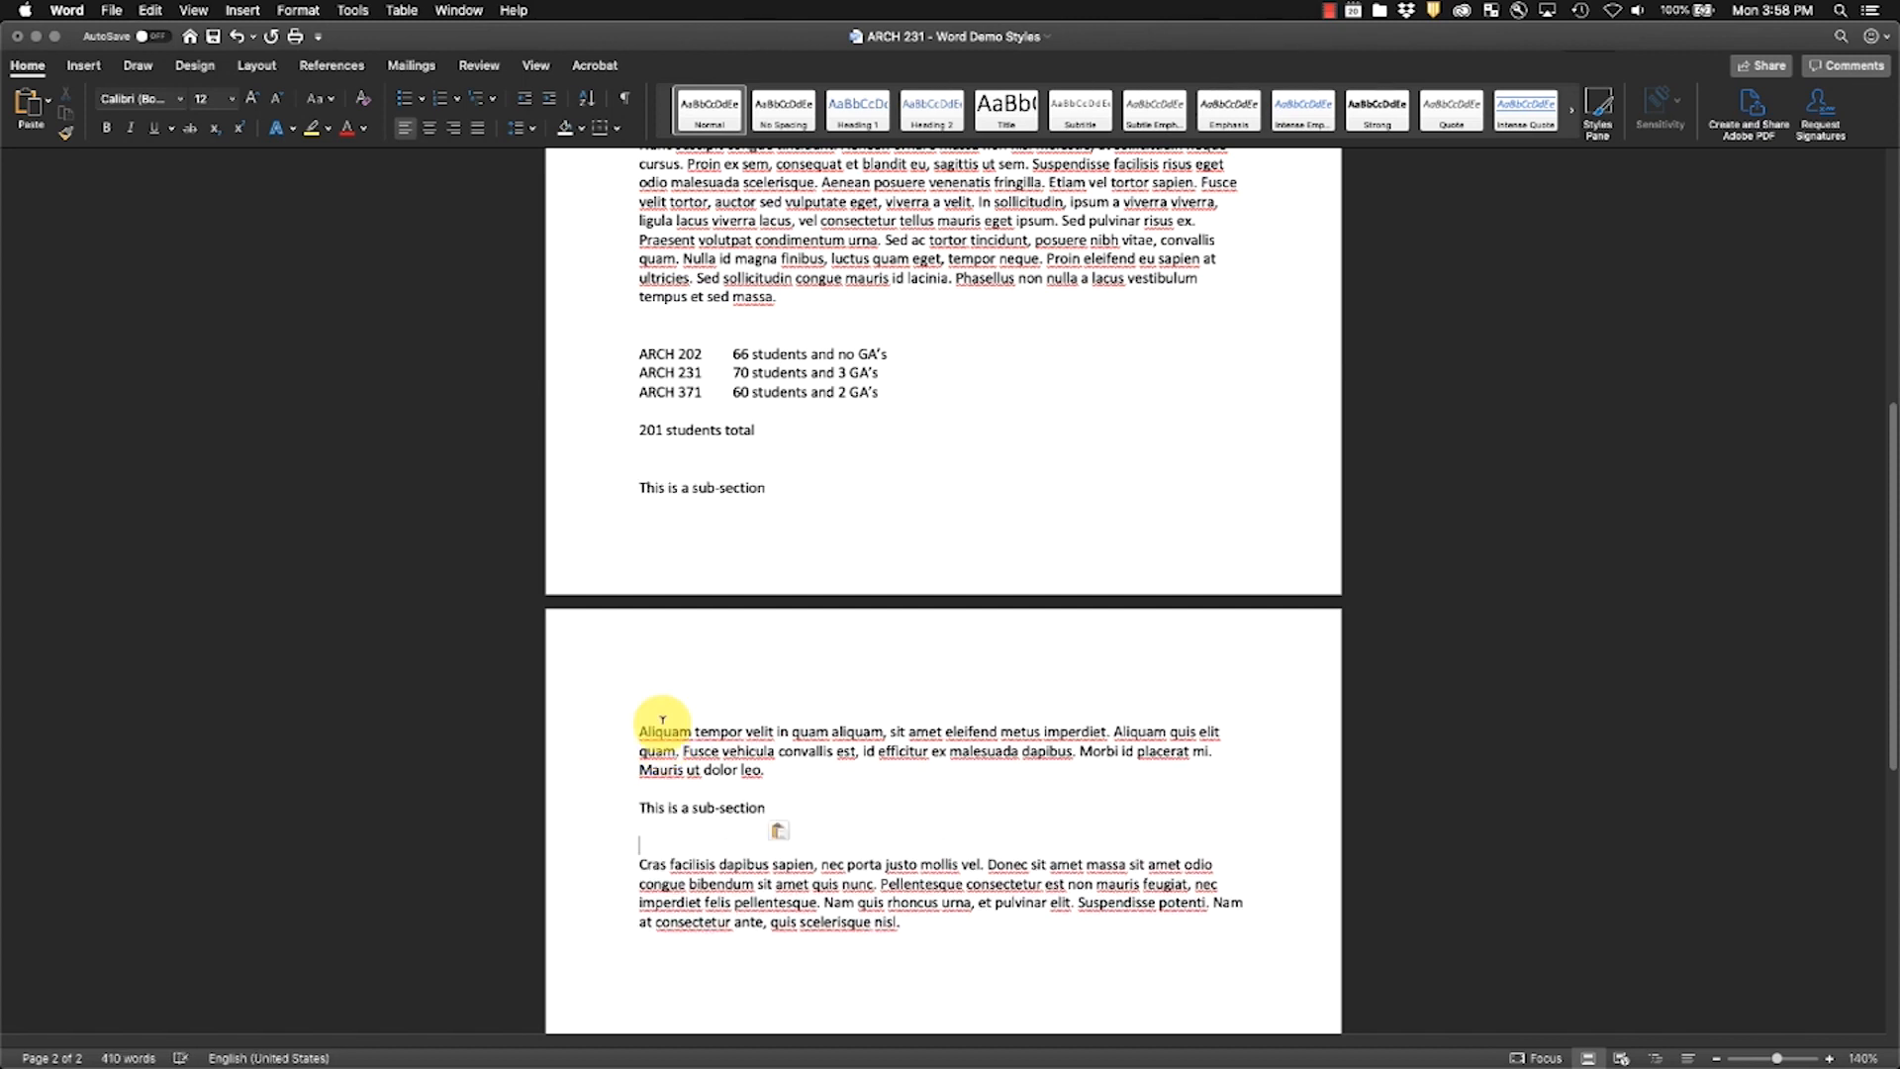
{"action": "key", "text": "BackSpace"}
Step: Change the heading below "201 students total" to read "This is a section"
{"action": "scroll", "coordinate": [743, 805], "scroll_direction": "up", "scroll_amount": 10}
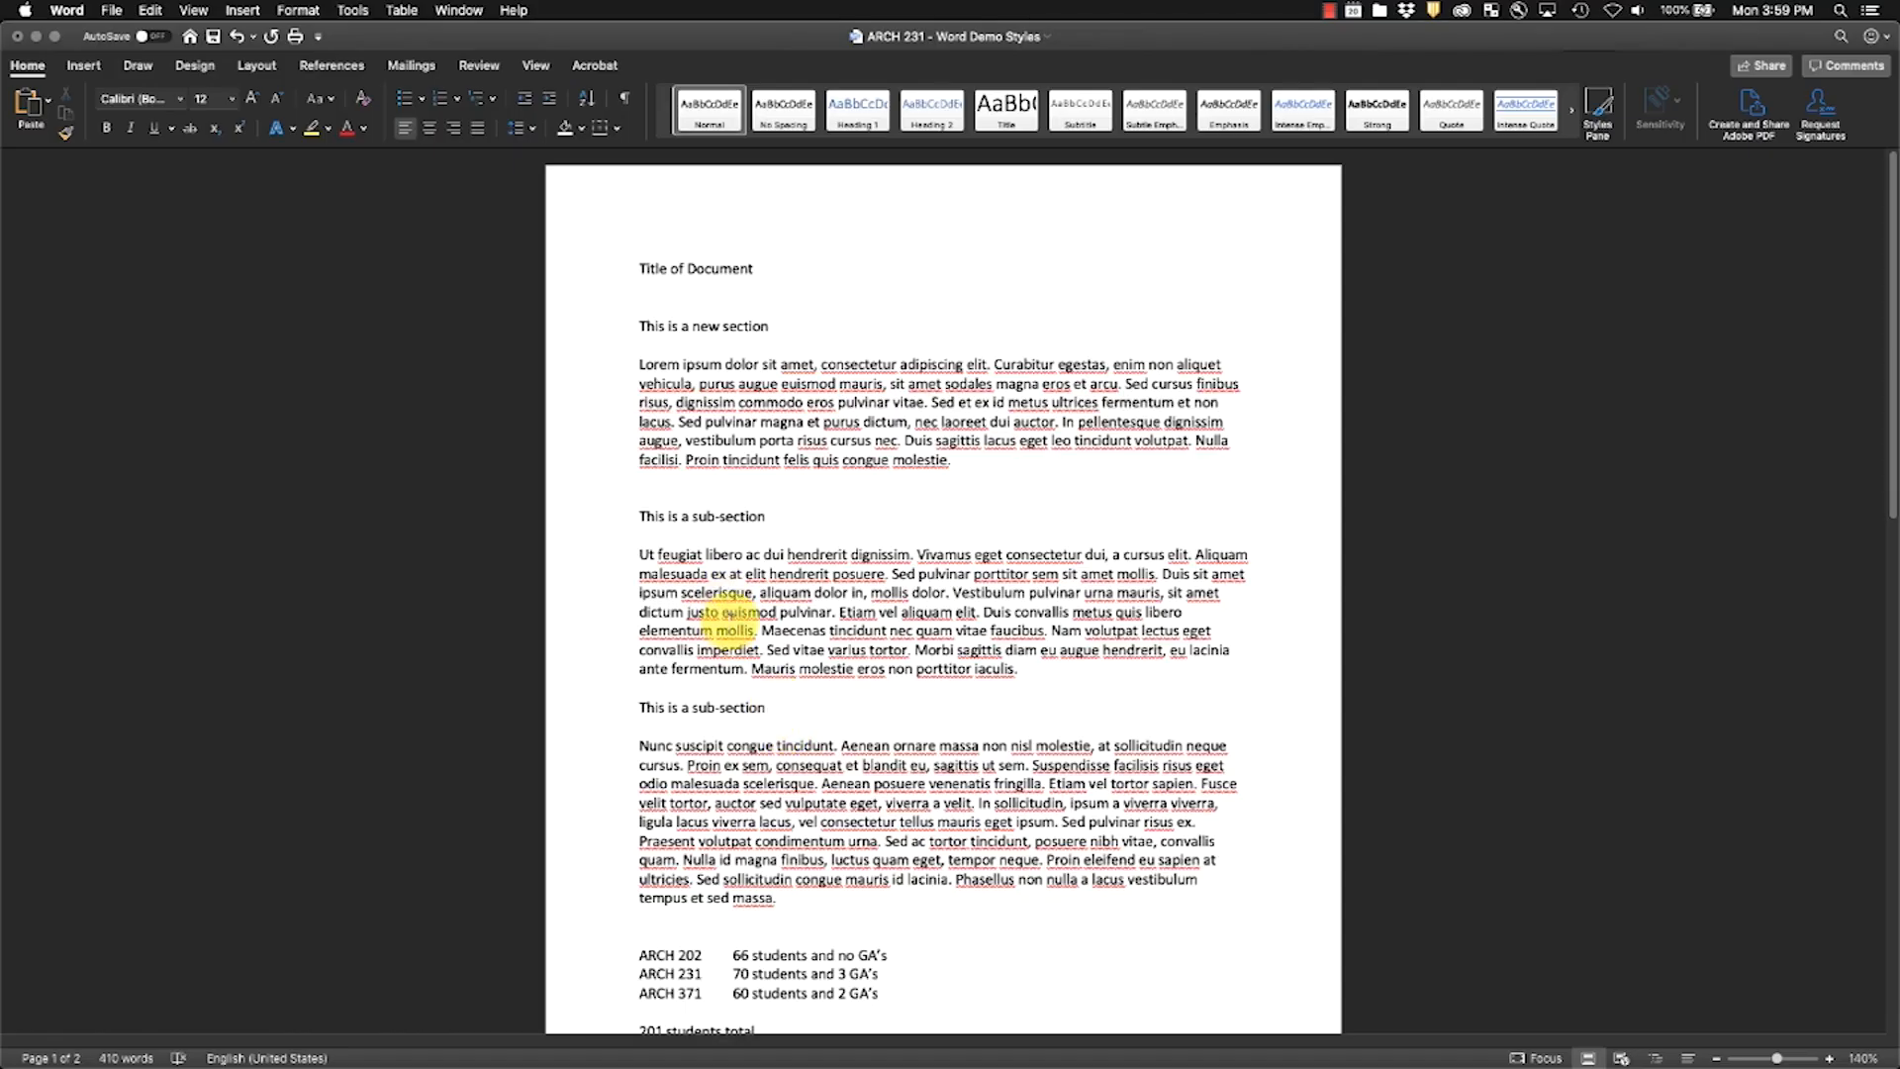
{"action": "scroll", "coordinate": [752, 665], "scroll_direction": "down", "scroll_amount": 10}
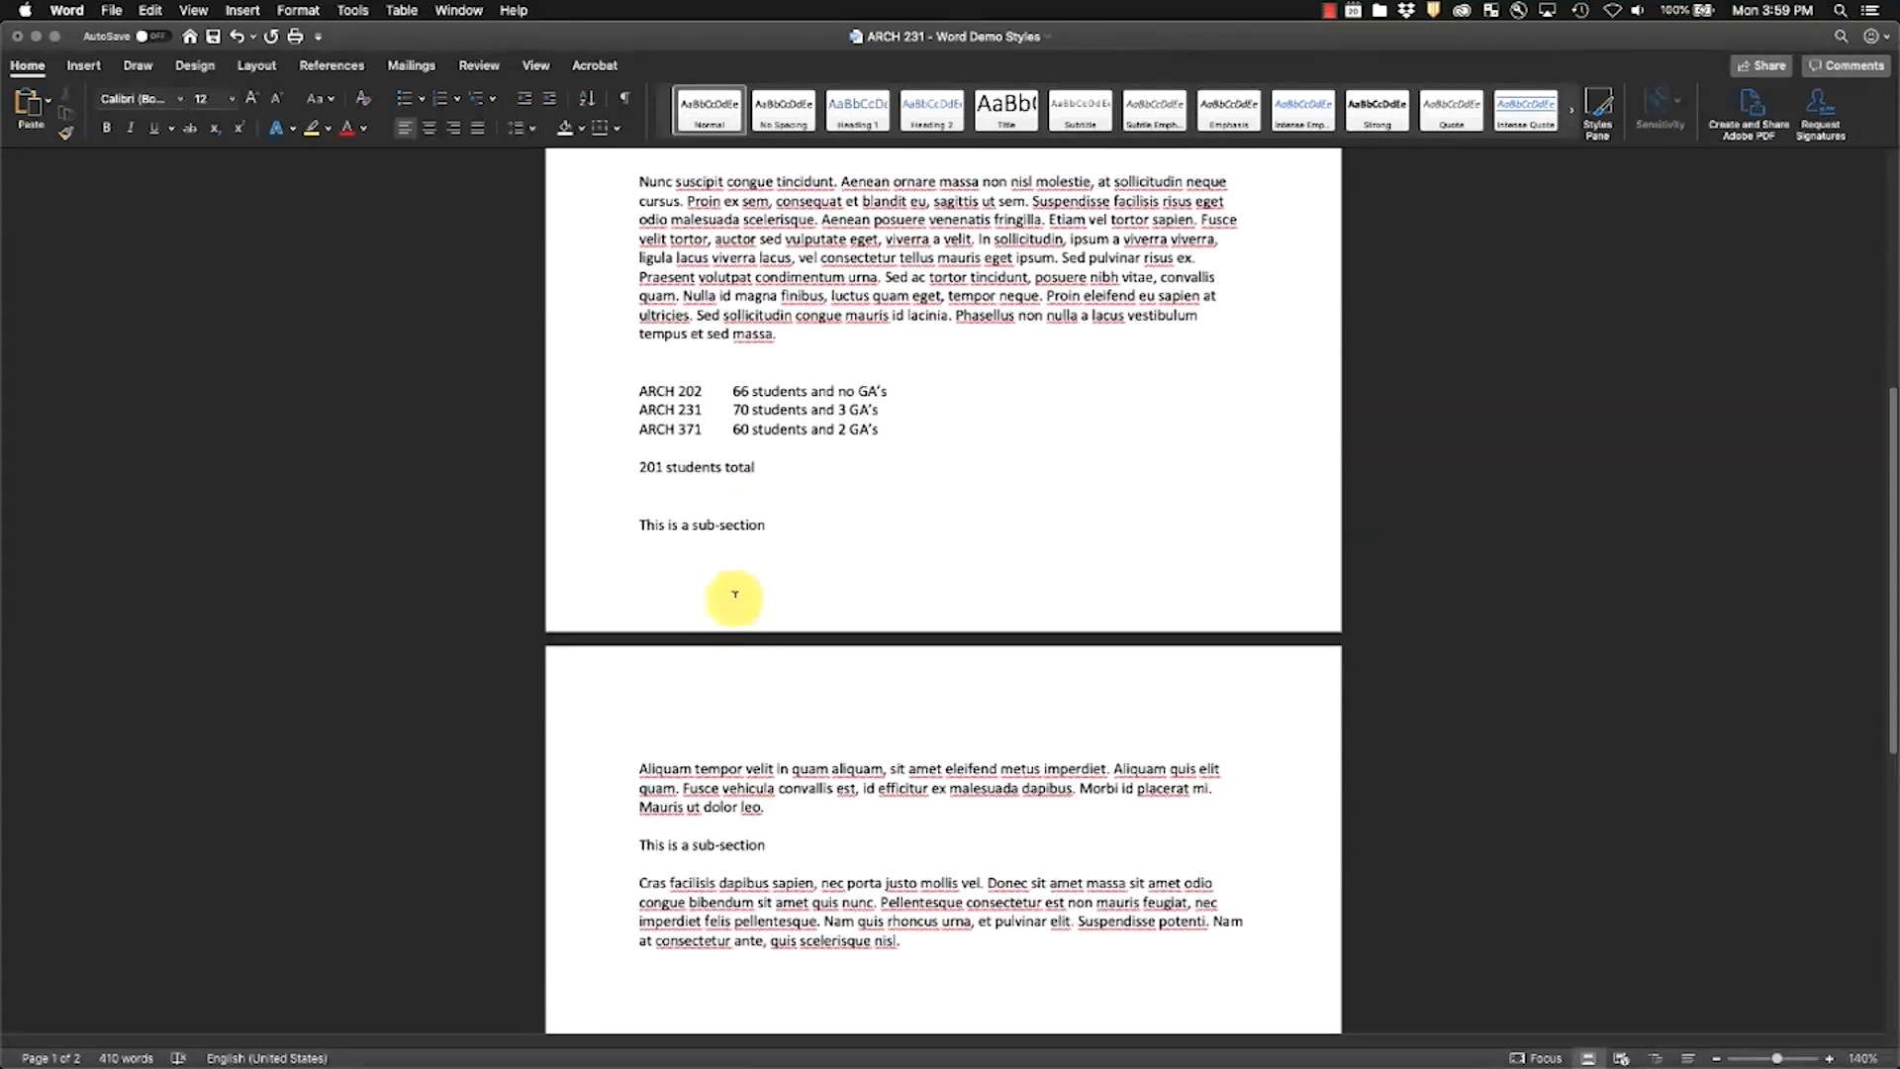
{"action": "scroll", "coordinate": [755, 631], "scroll_direction": "down", "scroll_amount": 3}
{"action": "scroll", "coordinate": [748, 650], "scroll_direction": "up", "scroll_amount": 8}
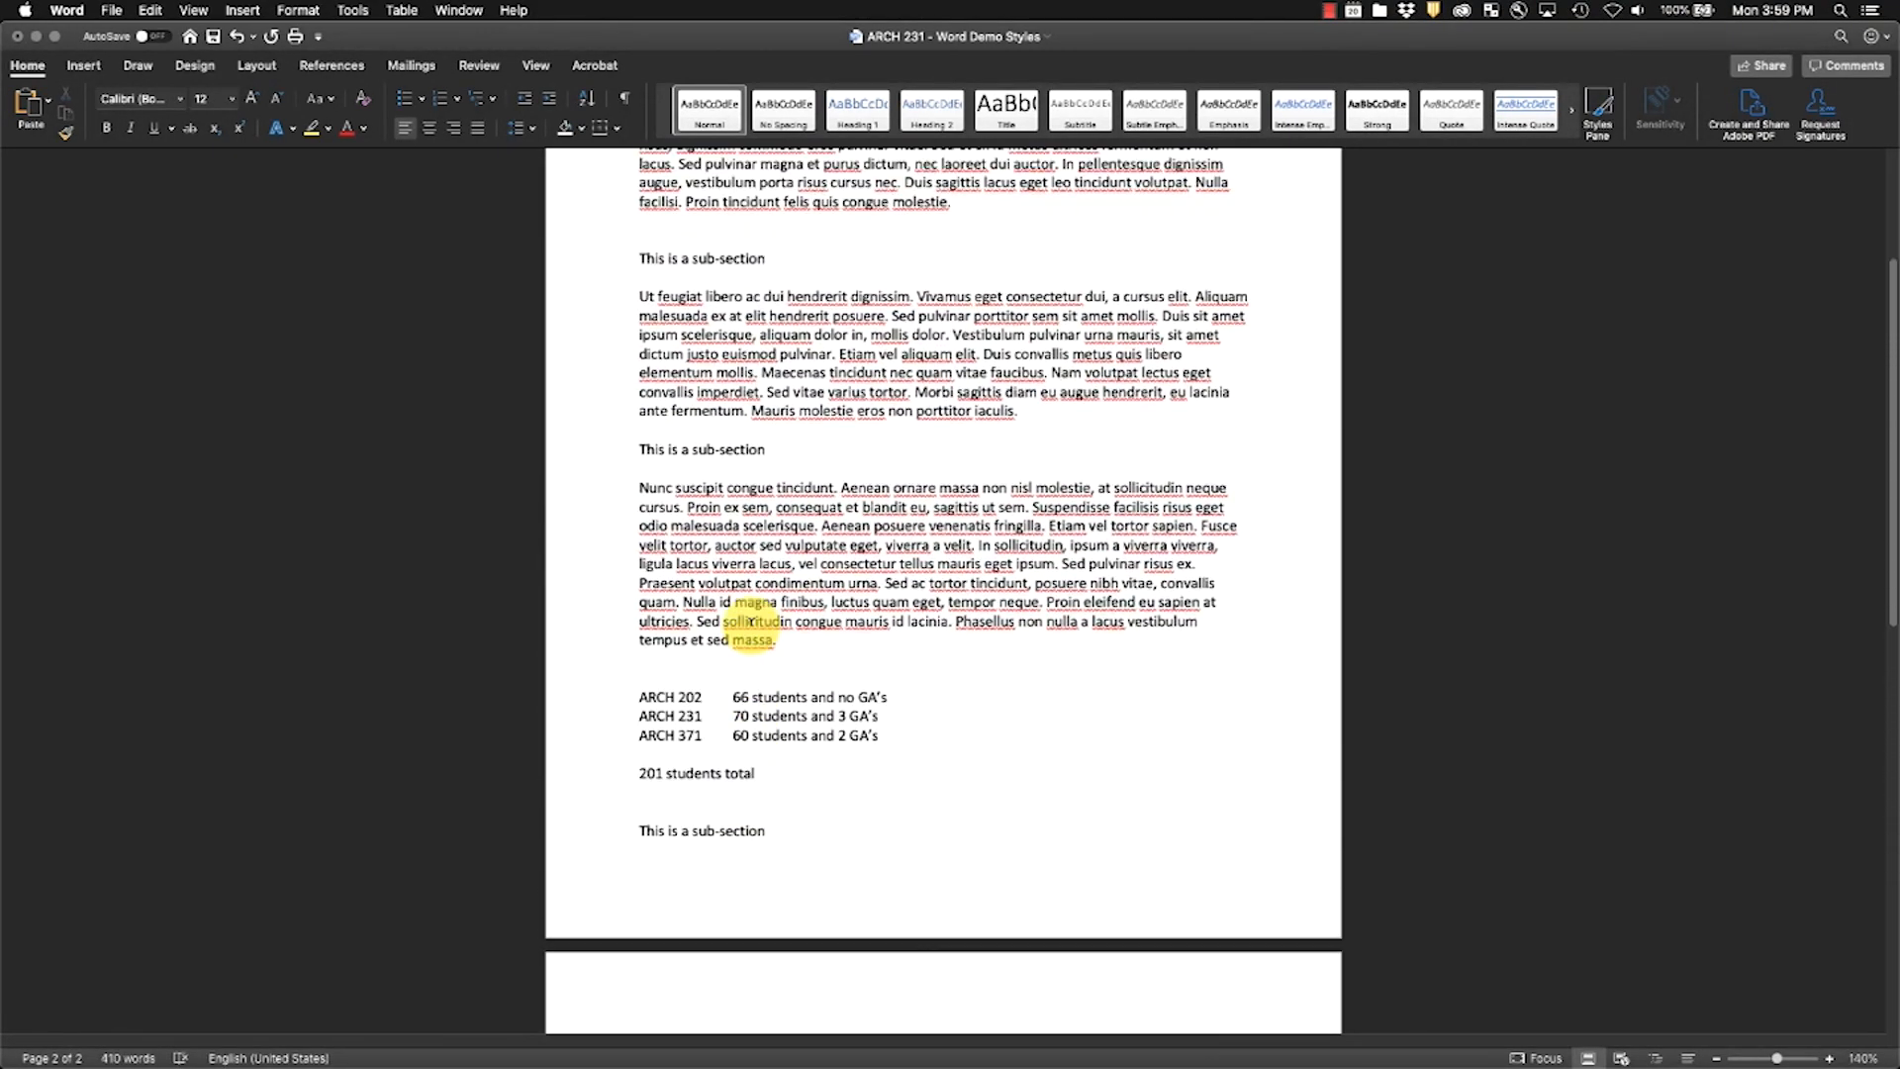
{"action": "scroll", "coordinate": [754, 515], "scroll_direction": "down", "scroll_amount": 2}
{"action": "left_click", "coordinate": [725, 739]}
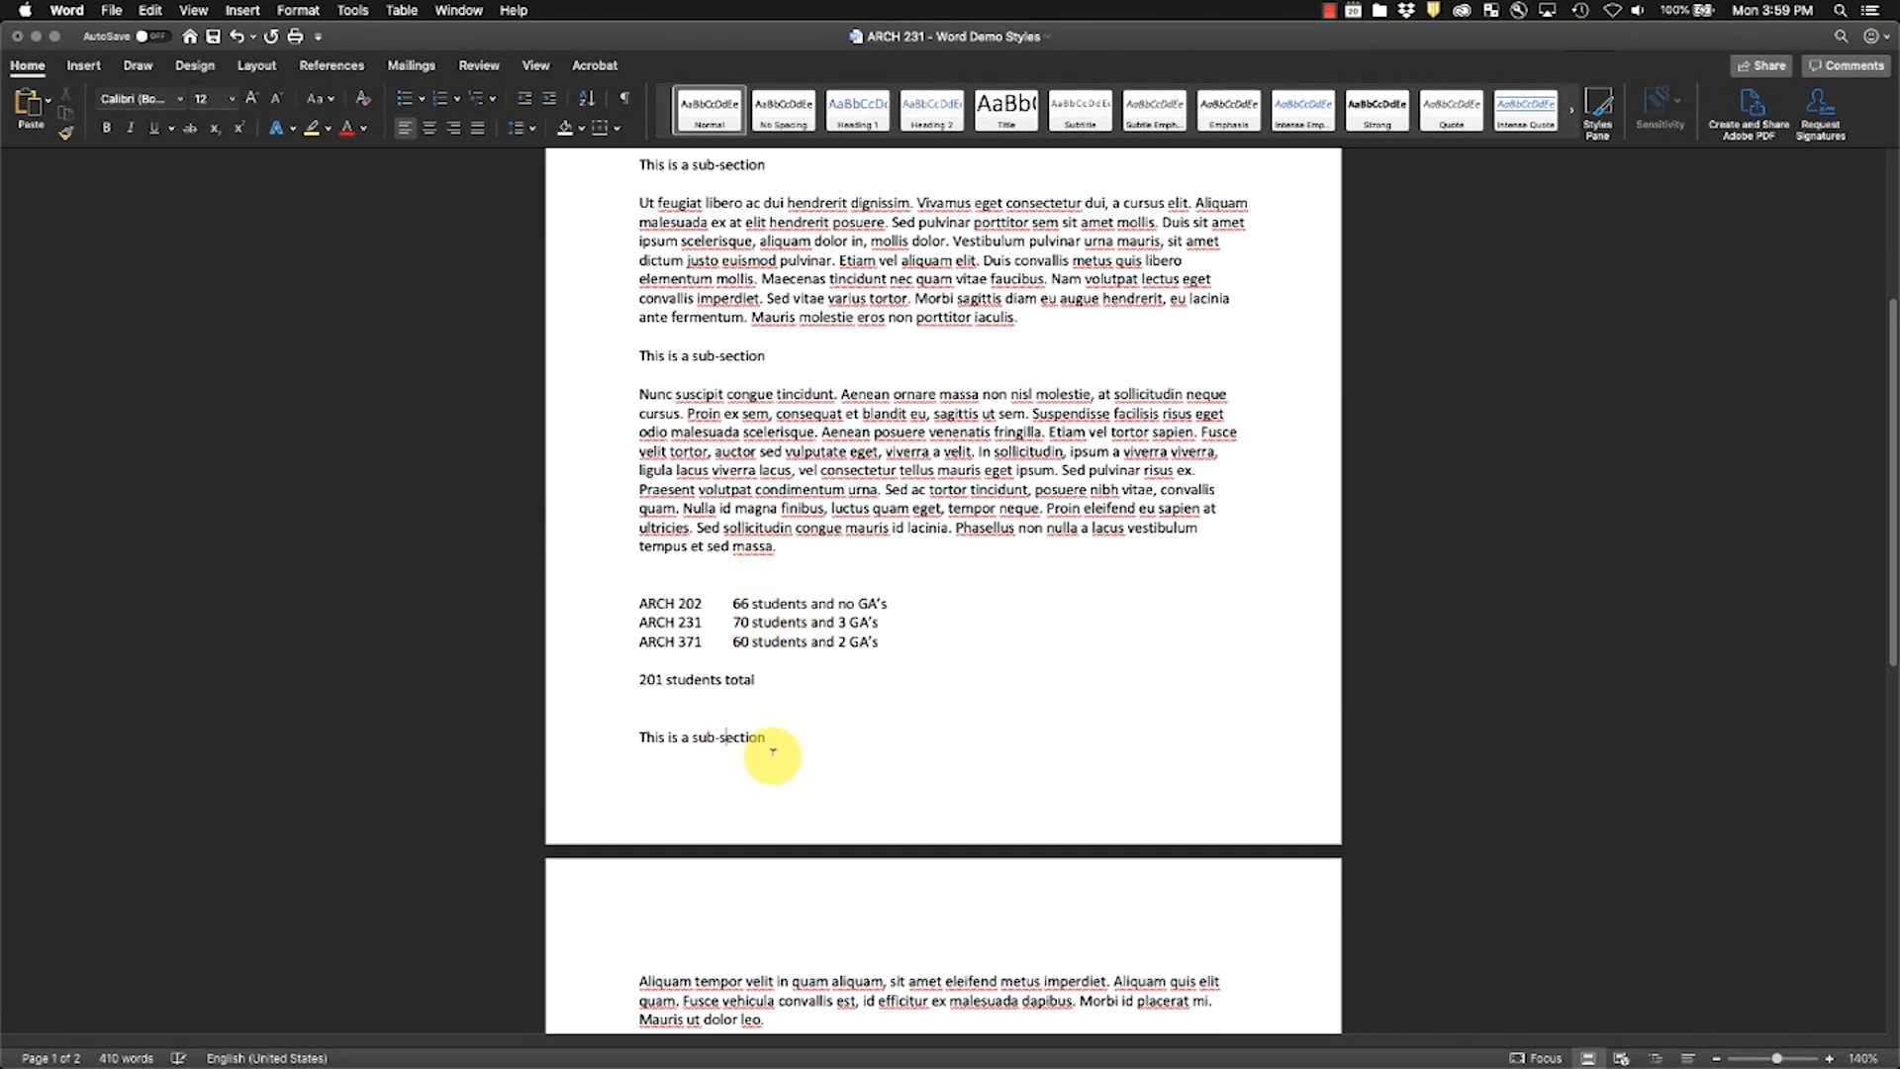
{"action": "key", "text": "BackSpace"}
{"action": "key", "text": "BackSpace"}
{"action": "key", "text": "BackSpace"}
{"action": "key", "text": "BackSpace"}
{"action": "scroll", "coordinate": [773, 752], "scroll_direction": "up", "scroll_amount": 4}
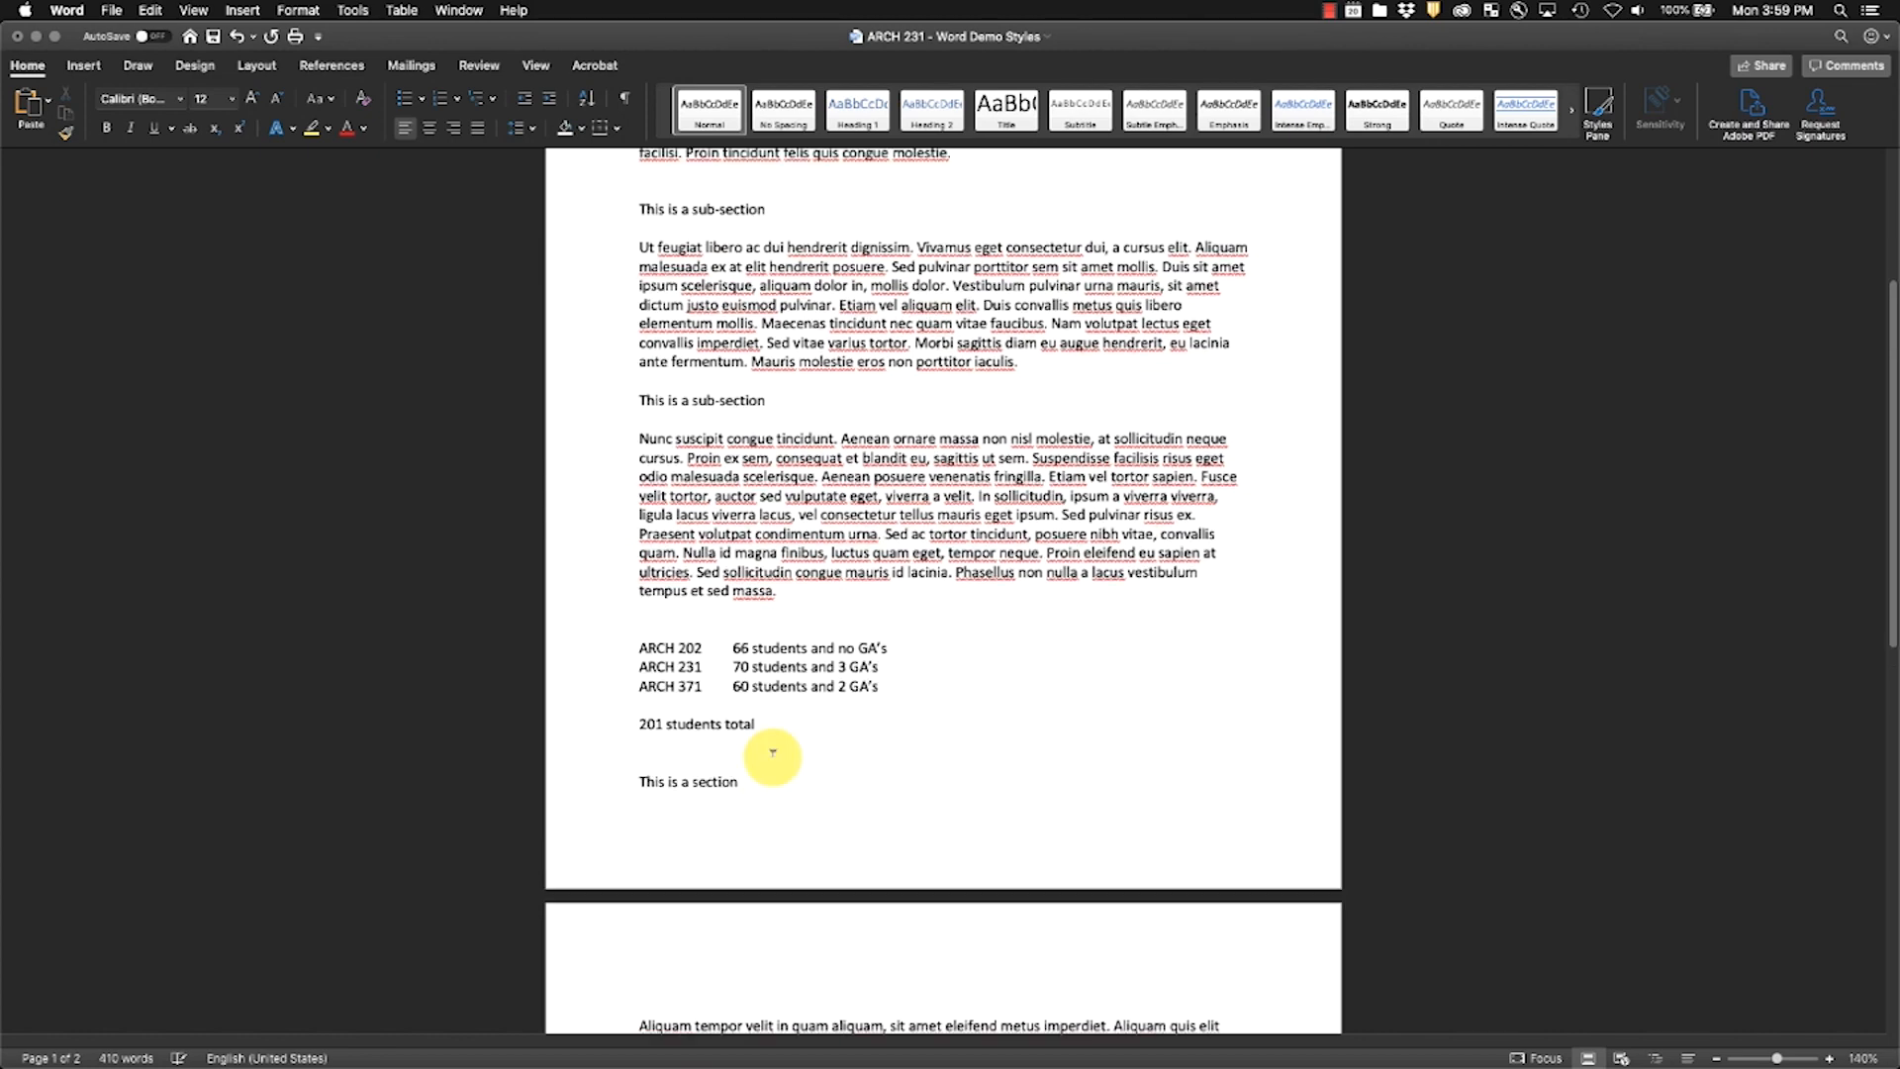
{"action": "scroll", "coordinate": [773, 752], "scroll_direction": "up", "scroll_amount": 2}
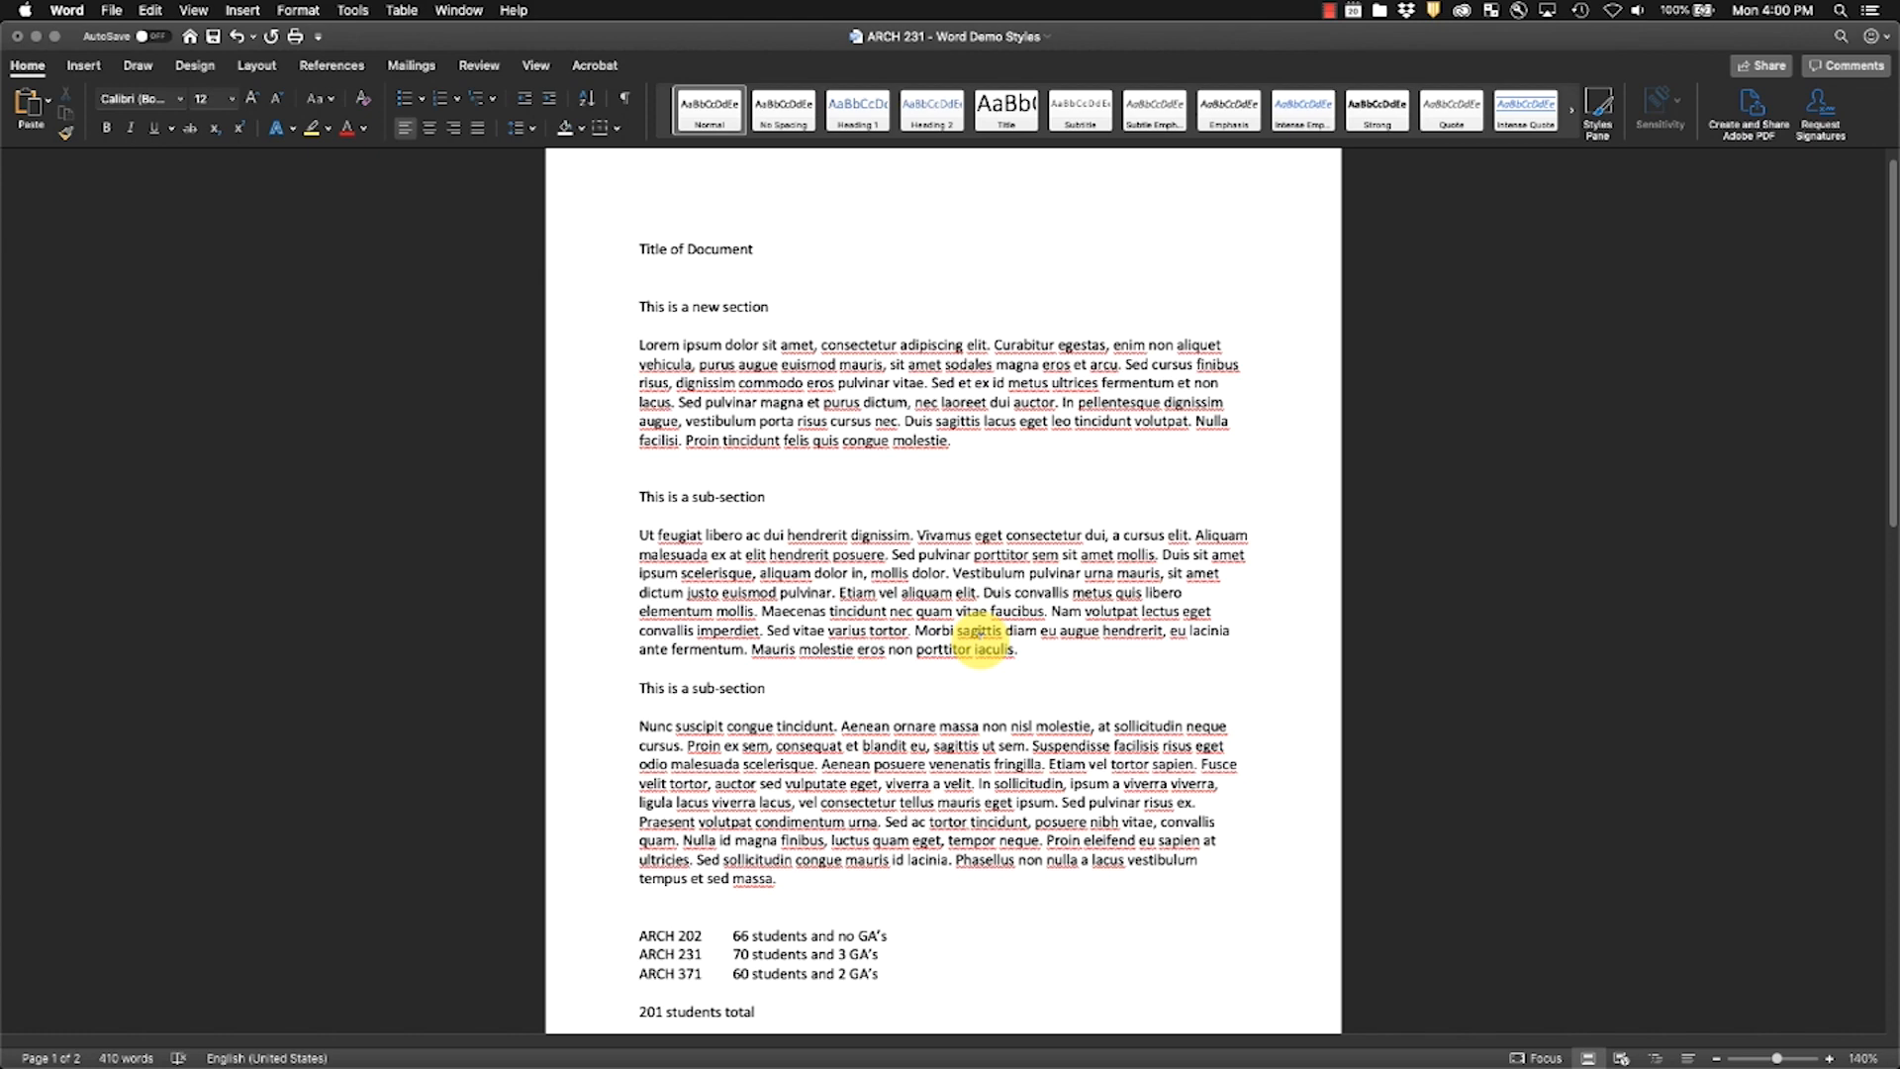
Step: Search the document for the word "robot"
{"action": "scroll", "coordinate": [979, 634], "scroll_direction": "down", "scroll_amount": 5}
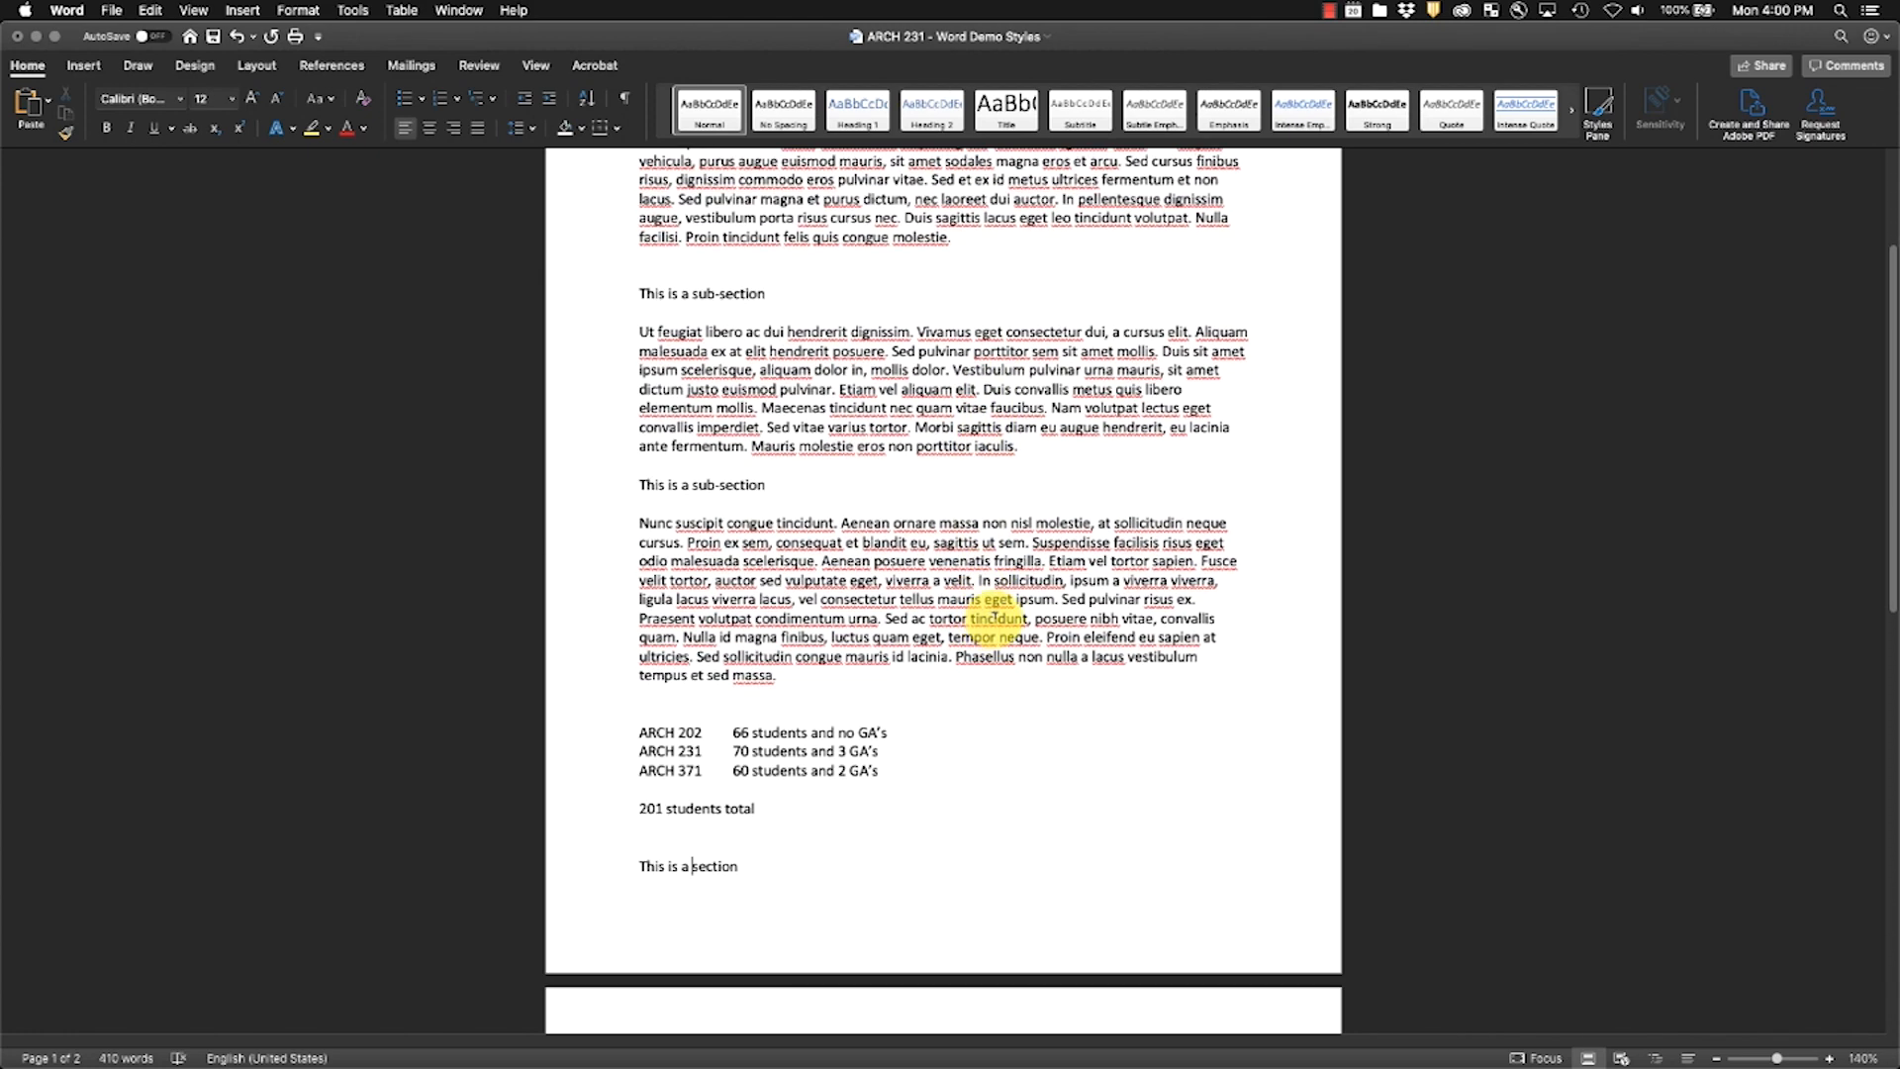
{"action": "scroll", "coordinate": [940, 619], "scroll_direction": "up", "scroll_amount": 5}
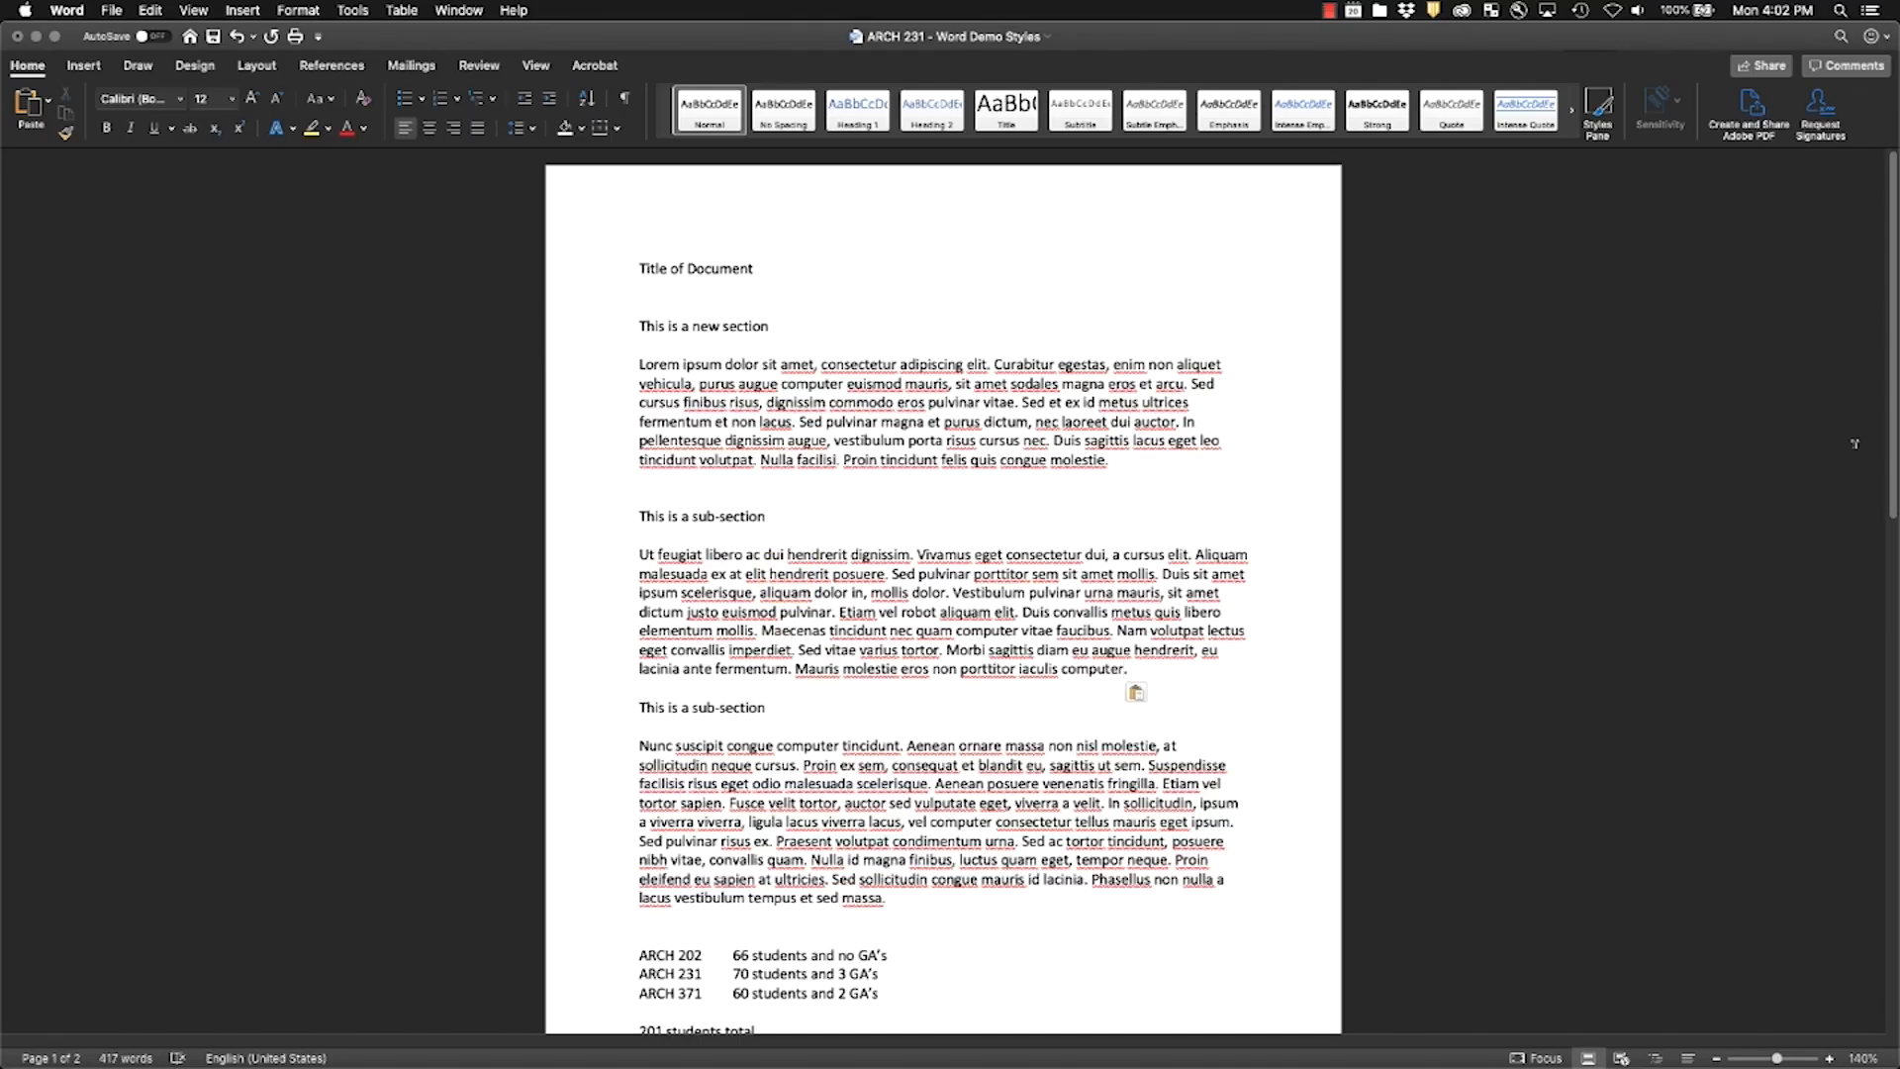
{"action": "key", "text": "super+f"}
{"action": "type", "text": "robot"}
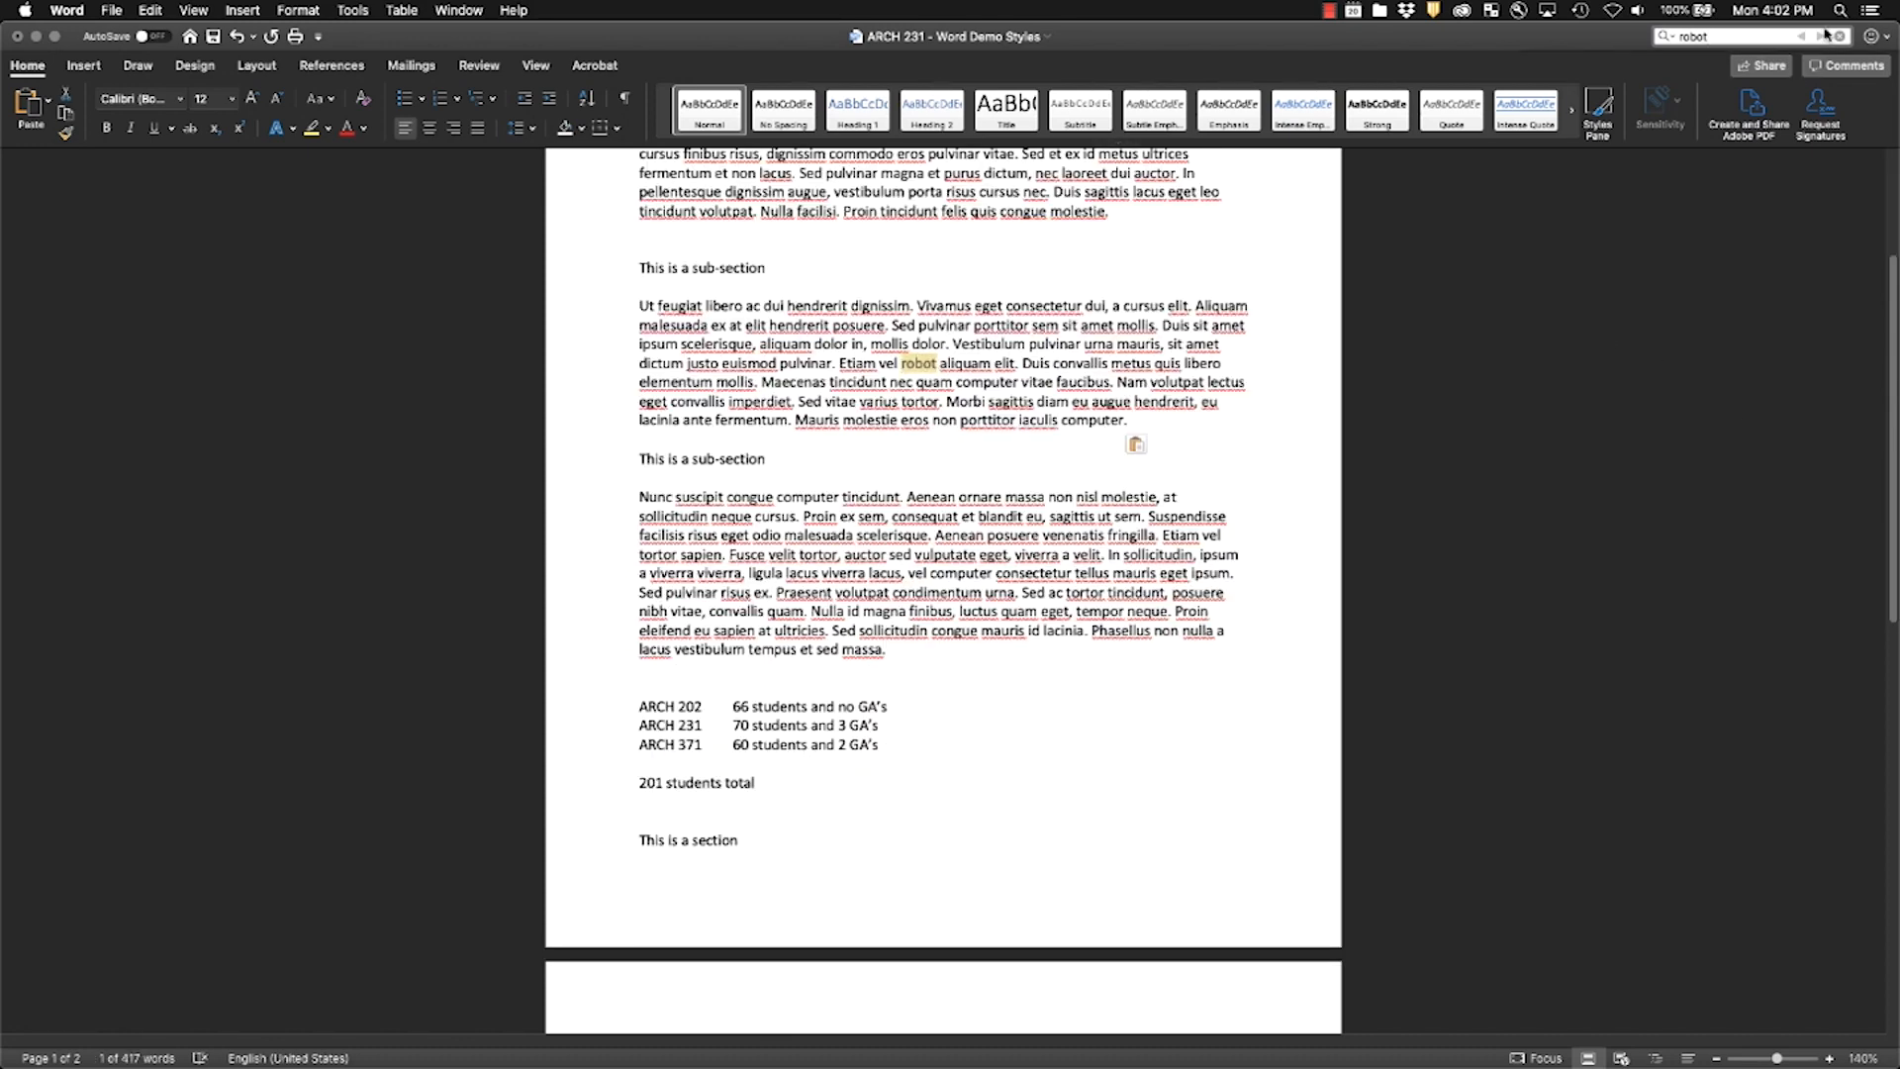
{"action": "scroll", "coordinate": [875, 422], "scroll_direction": "up", "scroll_amount": 2}
{"action": "scroll", "coordinate": [875, 423], "scroll_direction": "up", "scroll_amount": 3}
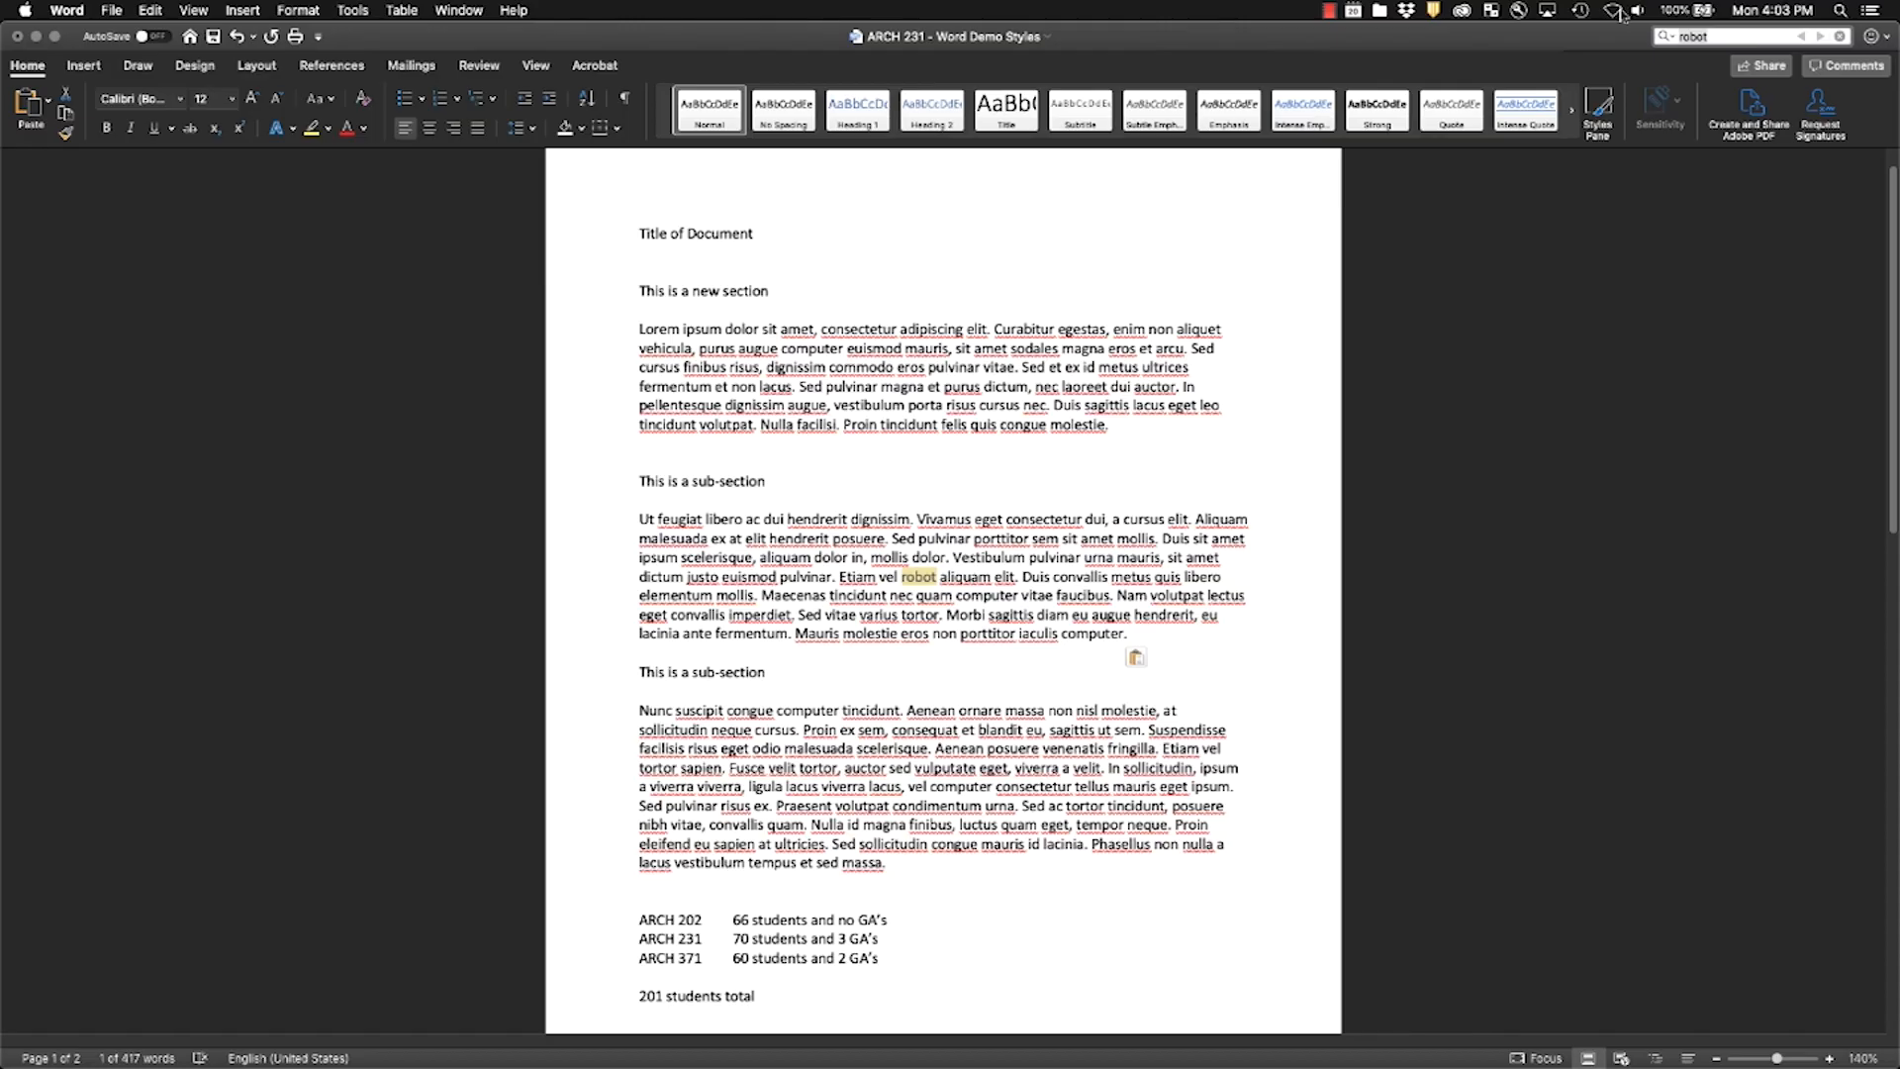
Step: Search the document for "computer" and look through the highlighted matches
{"action": "type", "text": "computer"}
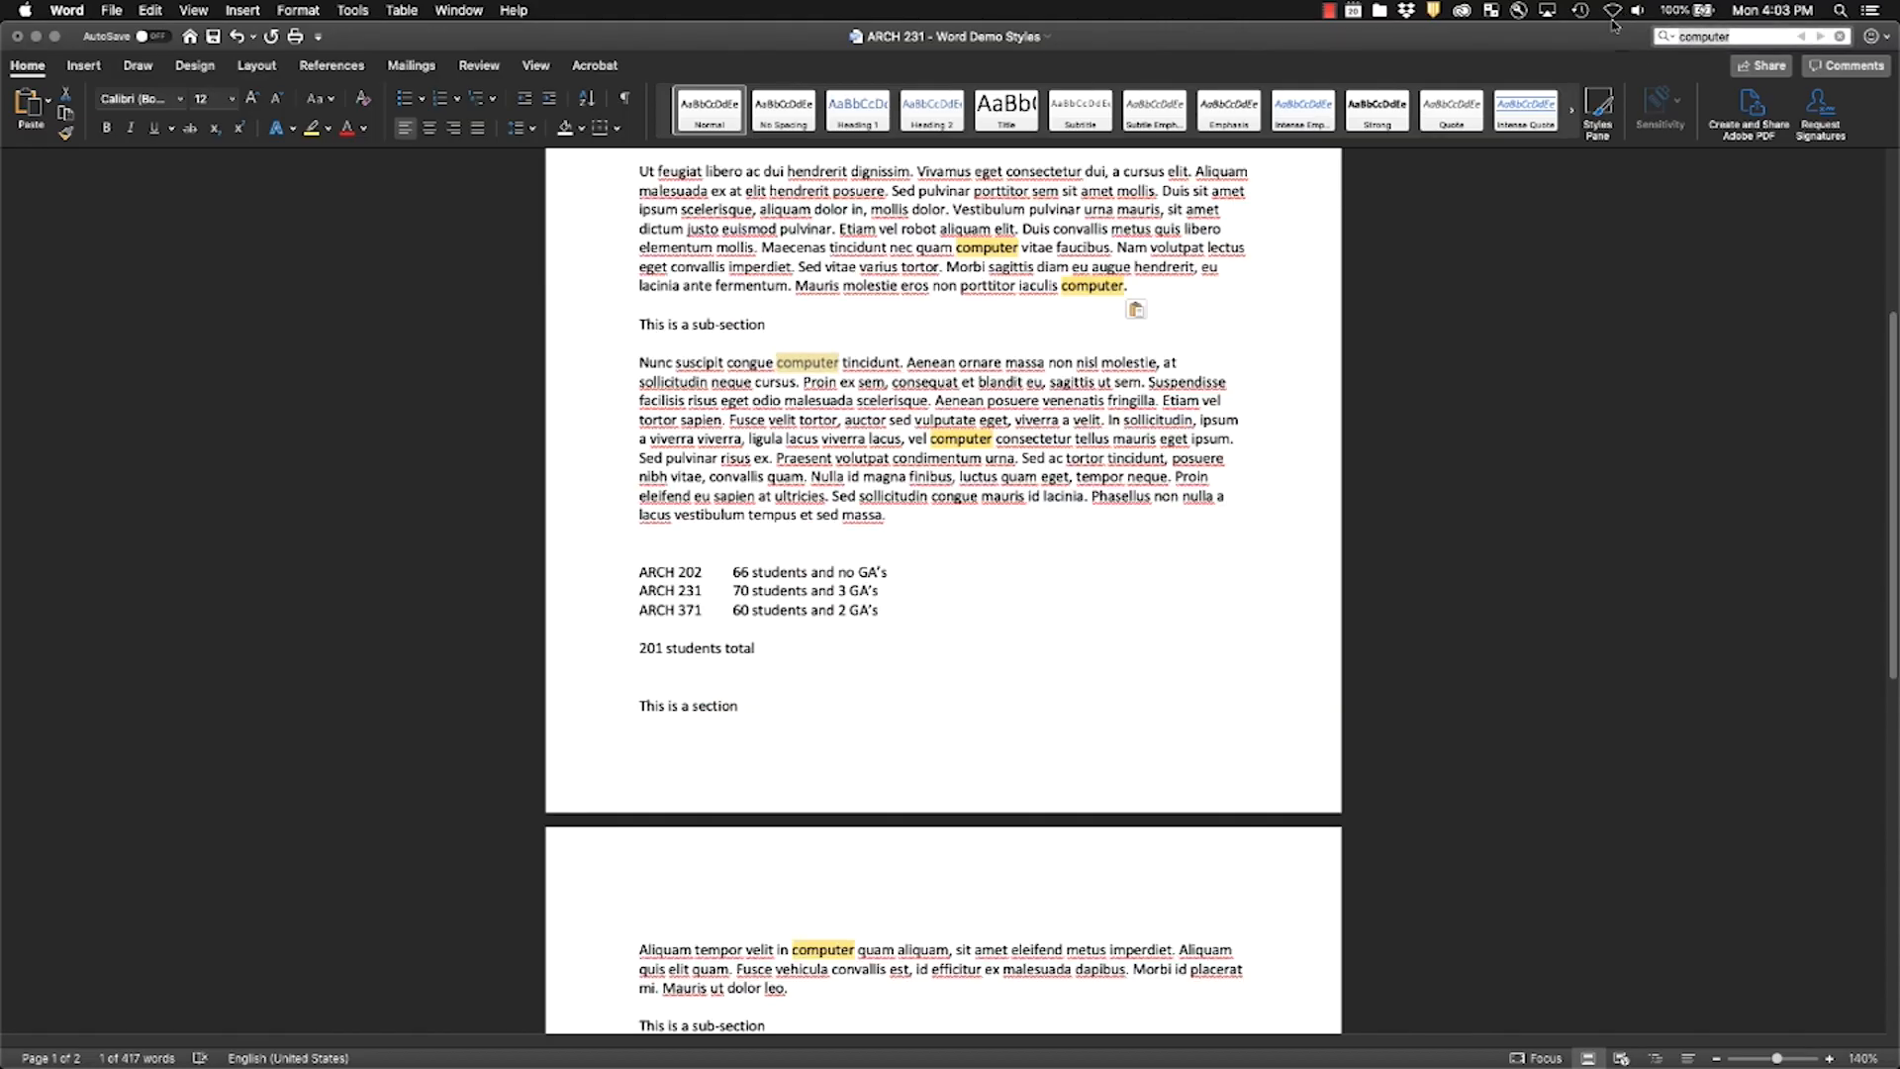
{"action": "scroll", "coordinate": [907, 460], "scroll_direction": "down", "scroll_amount": 3}
{"action": "scroll", "coordinate": [907, 460], "scroll_direction": "up", "scroll_amount": 7}
{"action": "scroll", "coordinate": [908, 461], "scroll_direction": "down", "scroll_amount": 1}
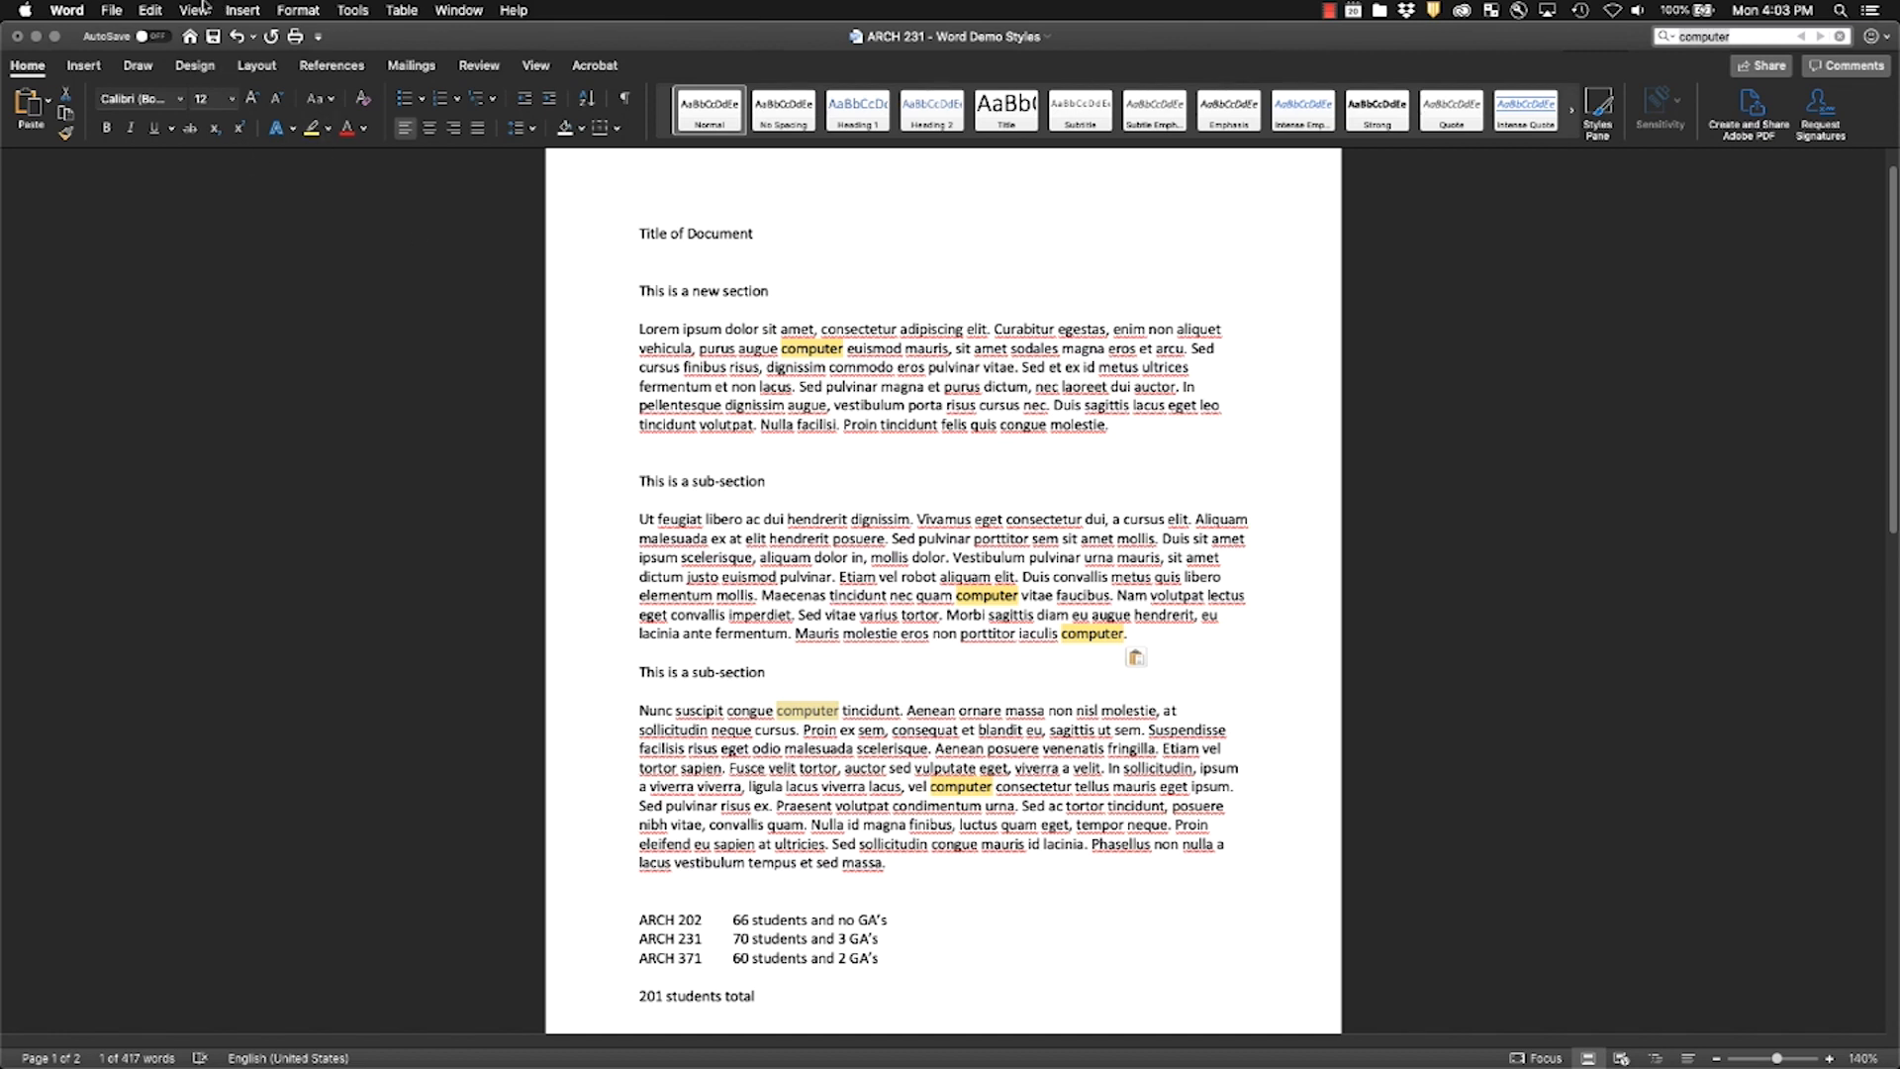
Step: Replace every occurrence of "computer" in the document with "robot"
{"action": "left_click", "coordinate": [151, 10]}
{"action": "mouse_move", "coordinate": [255, 239]}
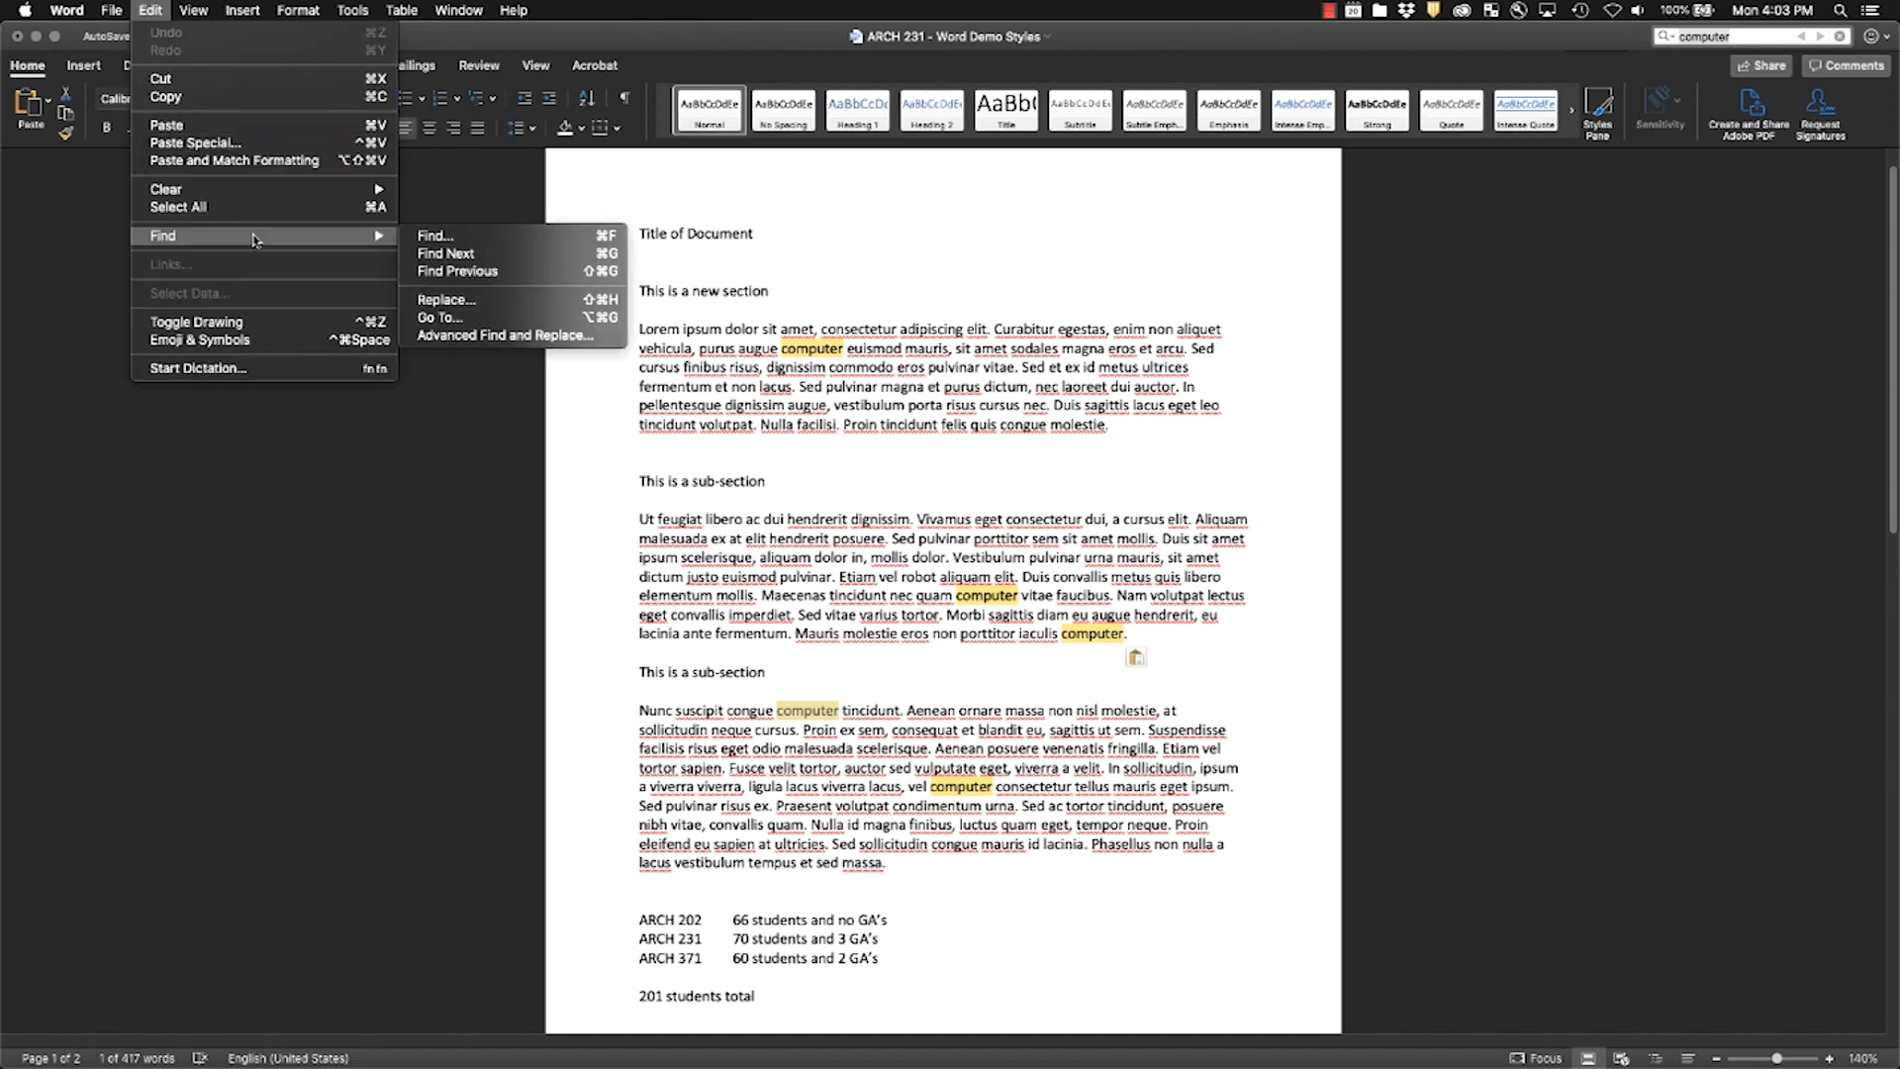
{"action": "left_click", "coordinate": [469, 300]}
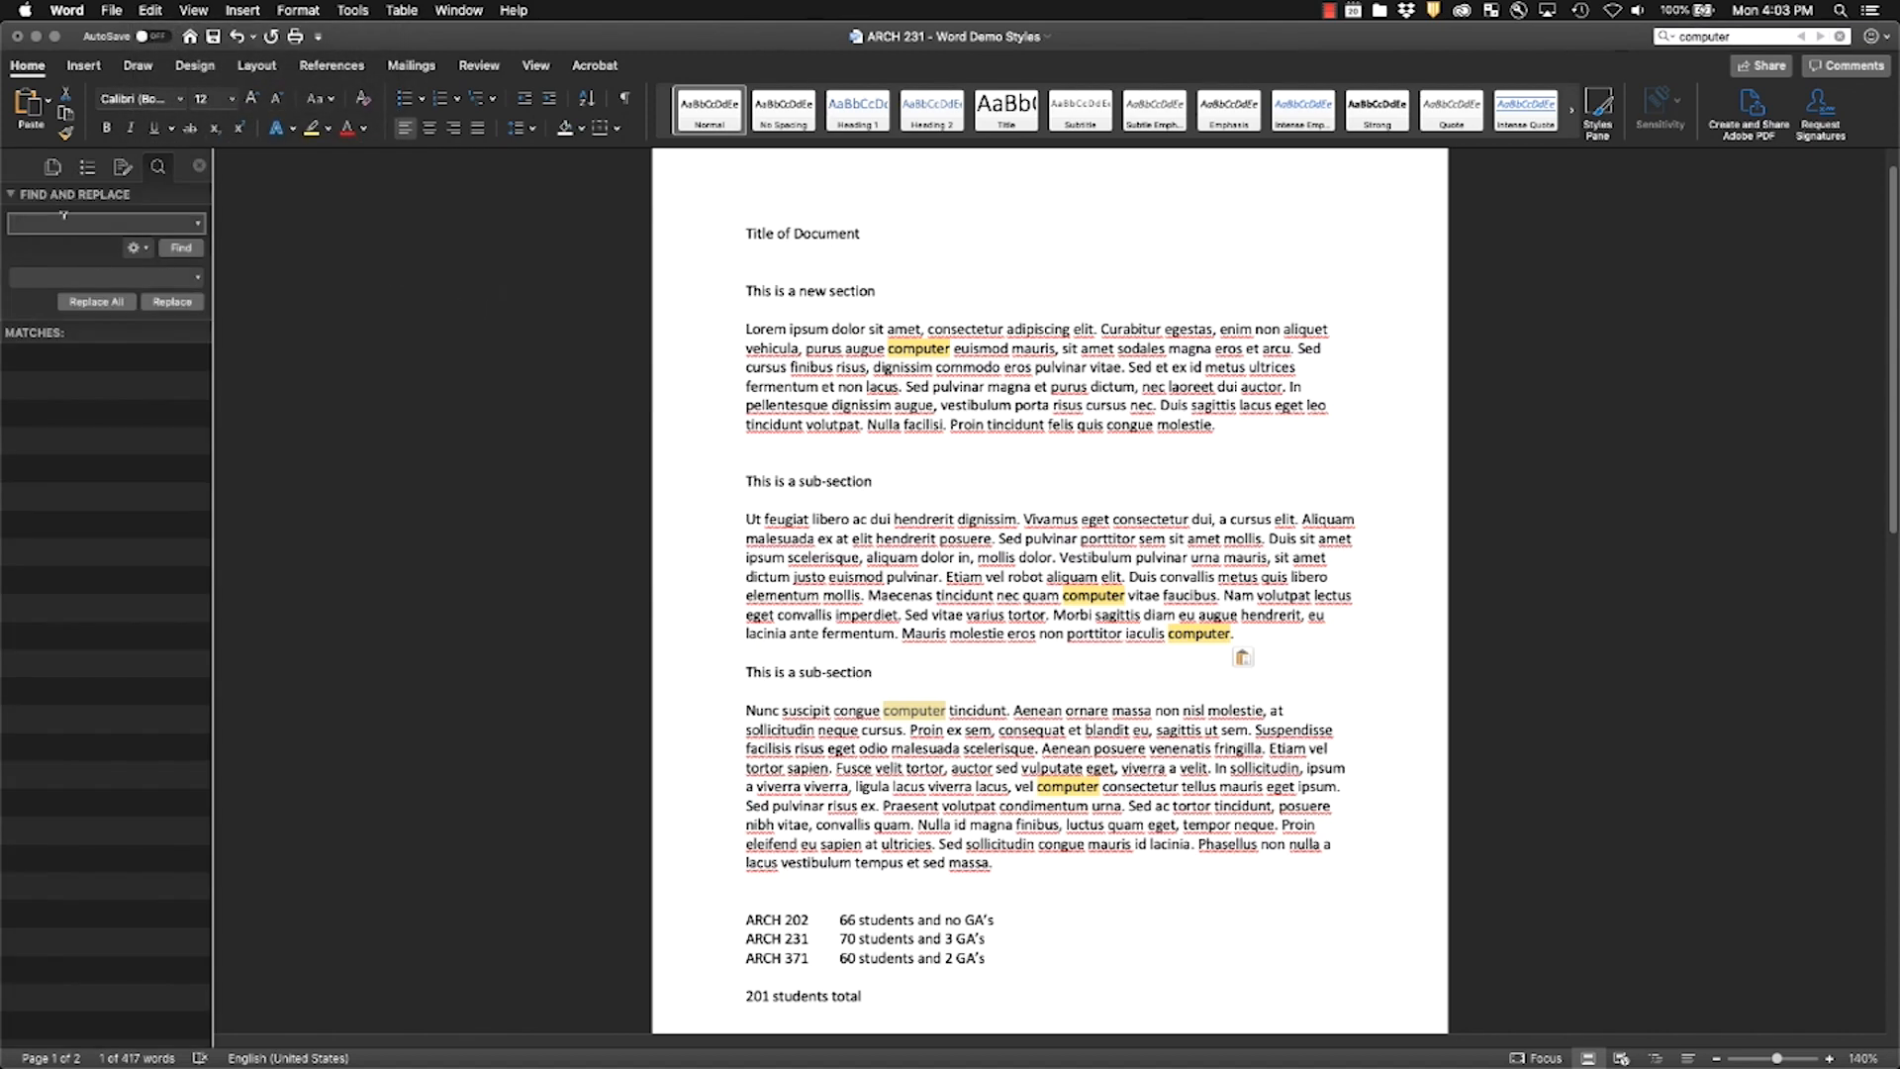
{"action": "type", "text": "computer"}
{"action": "left_click", "coordinate": [82, 281]}
{"action": "type", "text": "robot"}
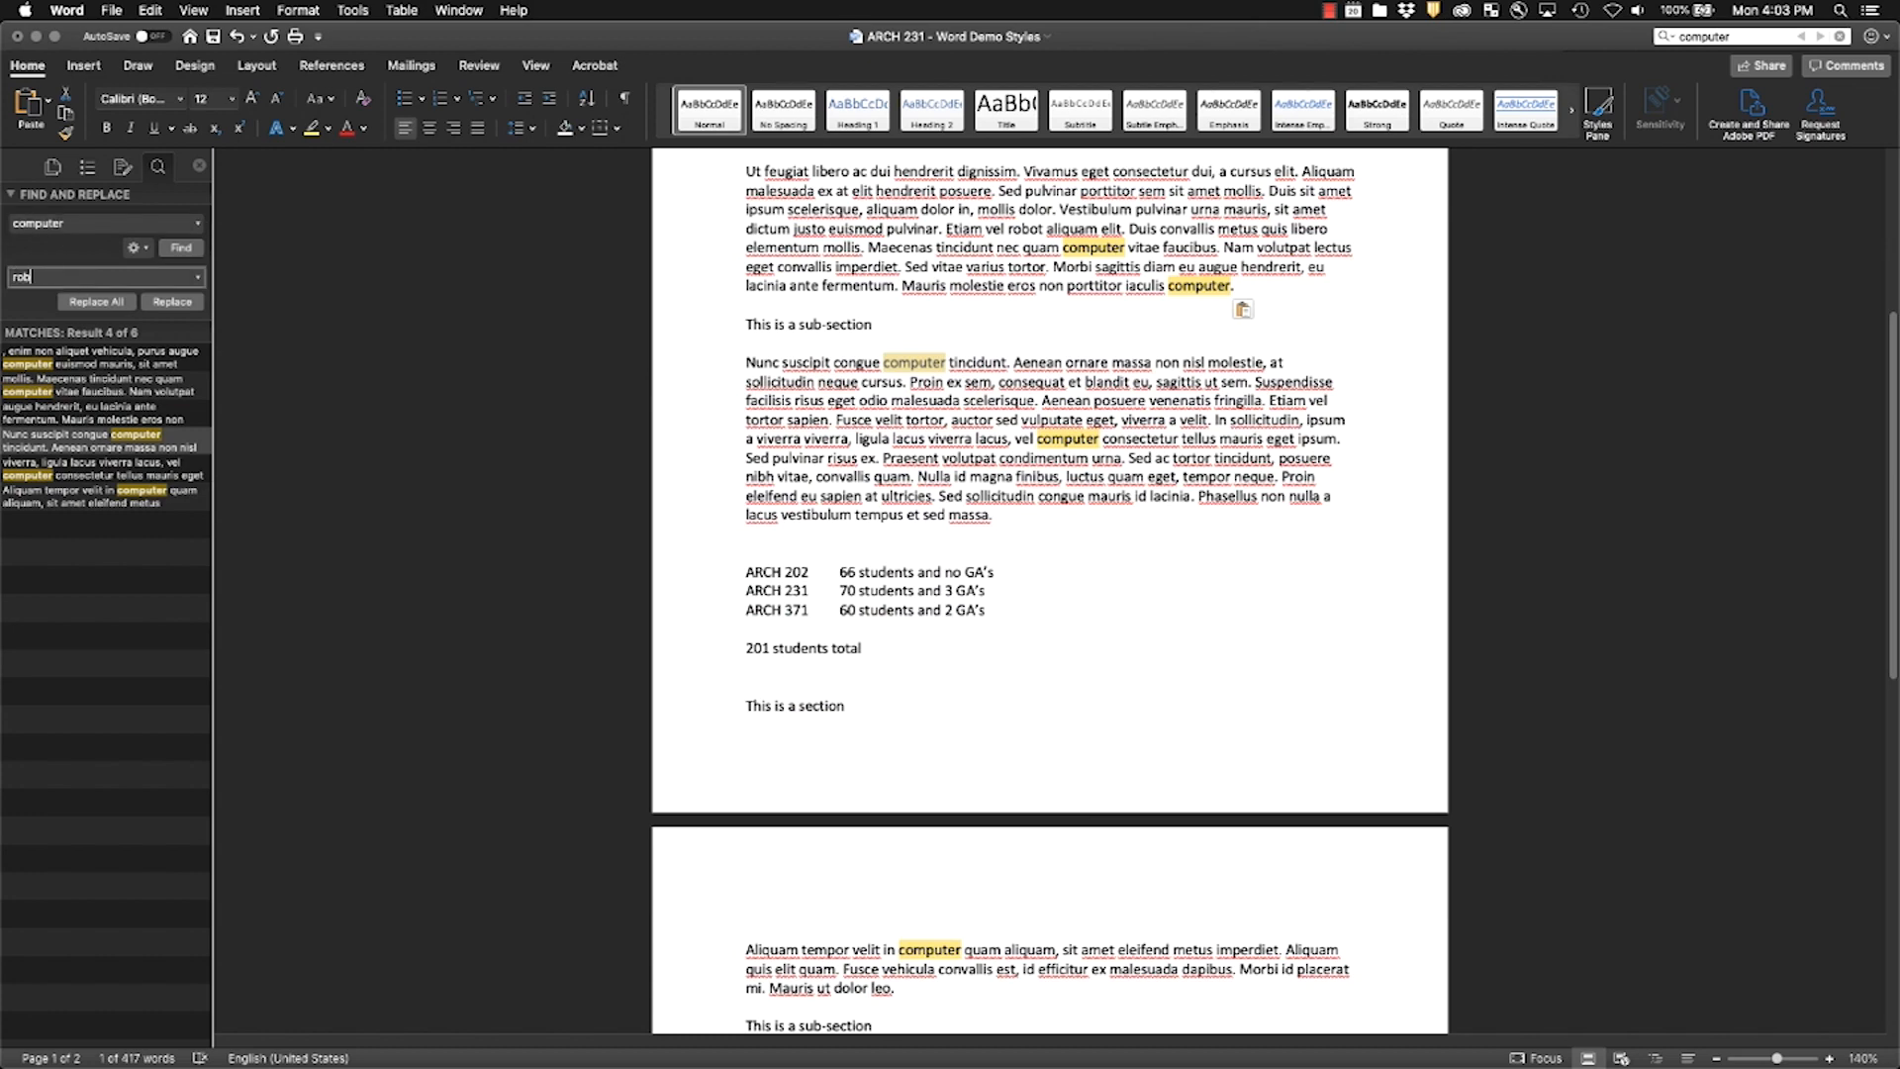
{"action": "key", "text": "Return"}
{"action": "left_click", "coordinate": [112, 303]}
{"action": "left_click", "coordinate": [1094, 361]}
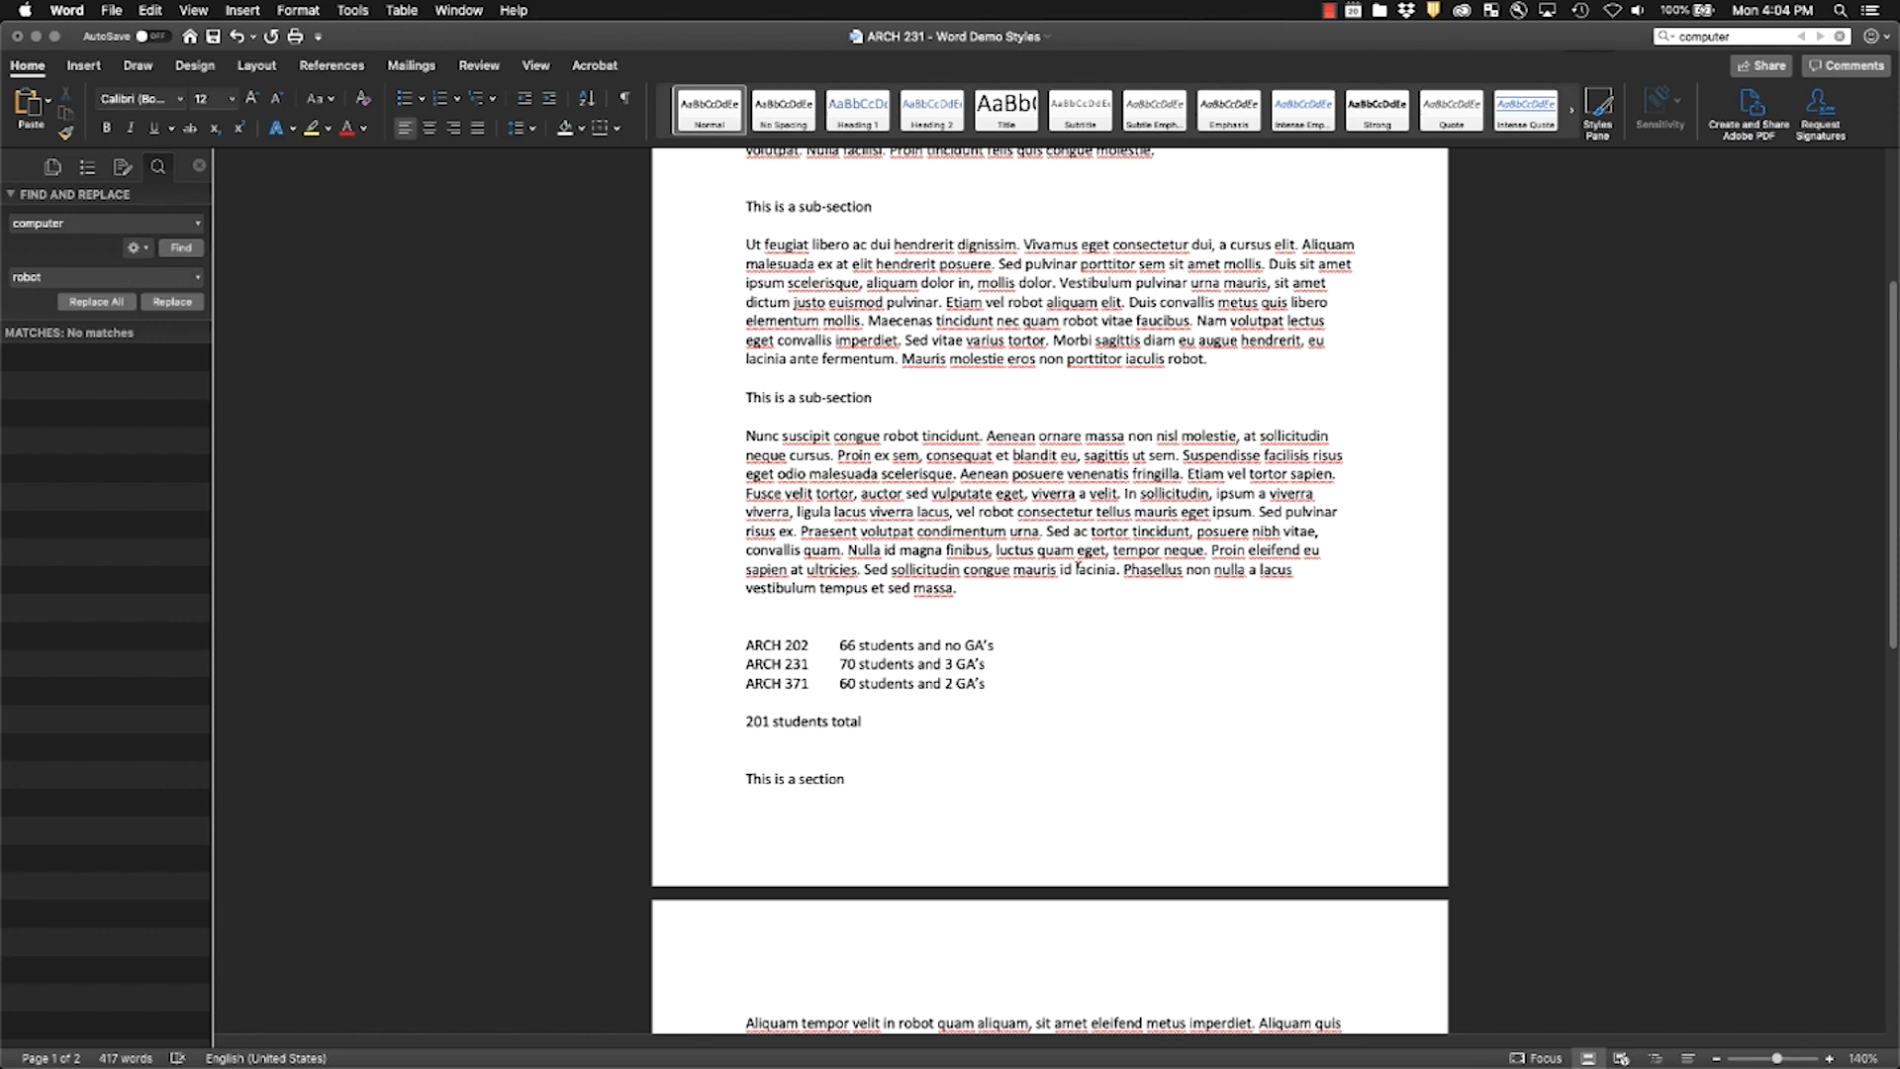
Step: Review the replaced text and change the find term to "robot" to locate all its occurrences
{"action": "scroll", "coordinate": [1082, 567], "scroll_direction": "up", "scroll_amount": 3}
{"action": "scroll", "coordinate": [1053, 599], "scroll_direction": "up", "scroll_amount": 2}
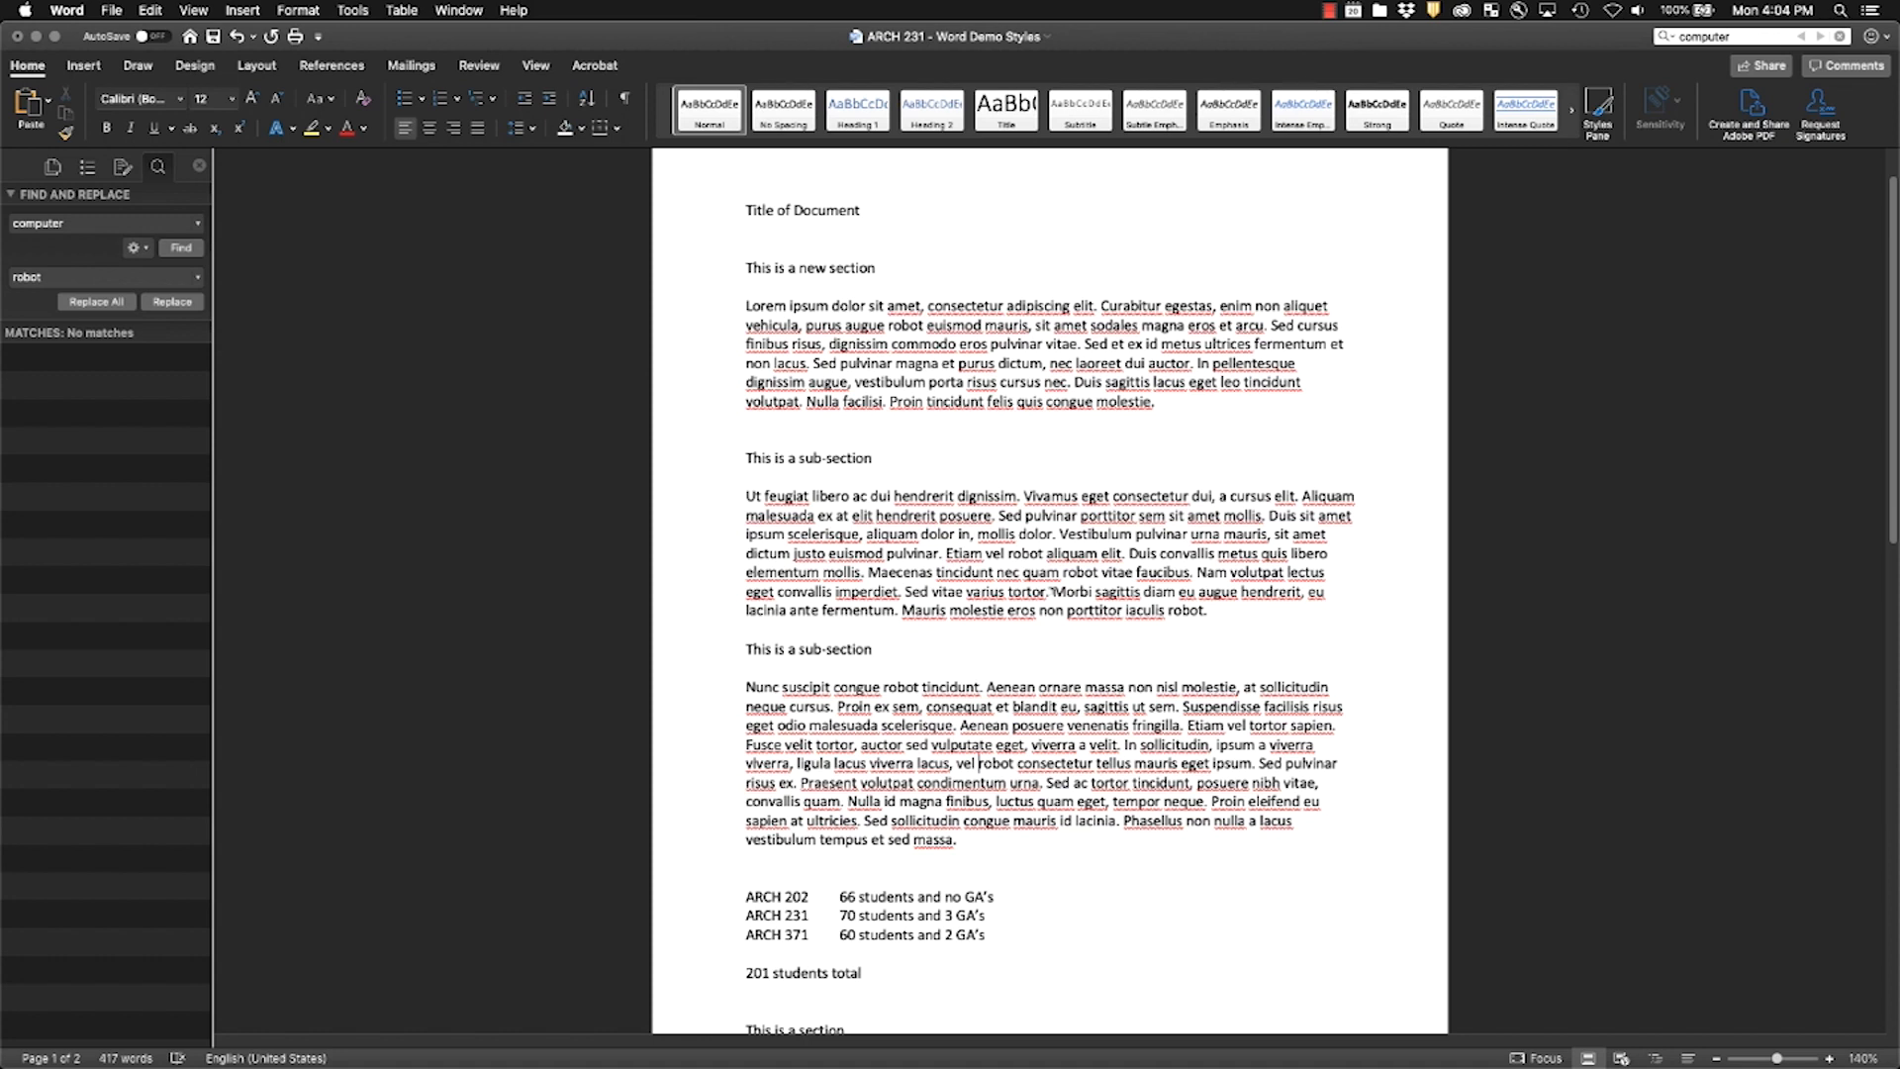
{"action": "left_click", "coordinate": [180, 253]}
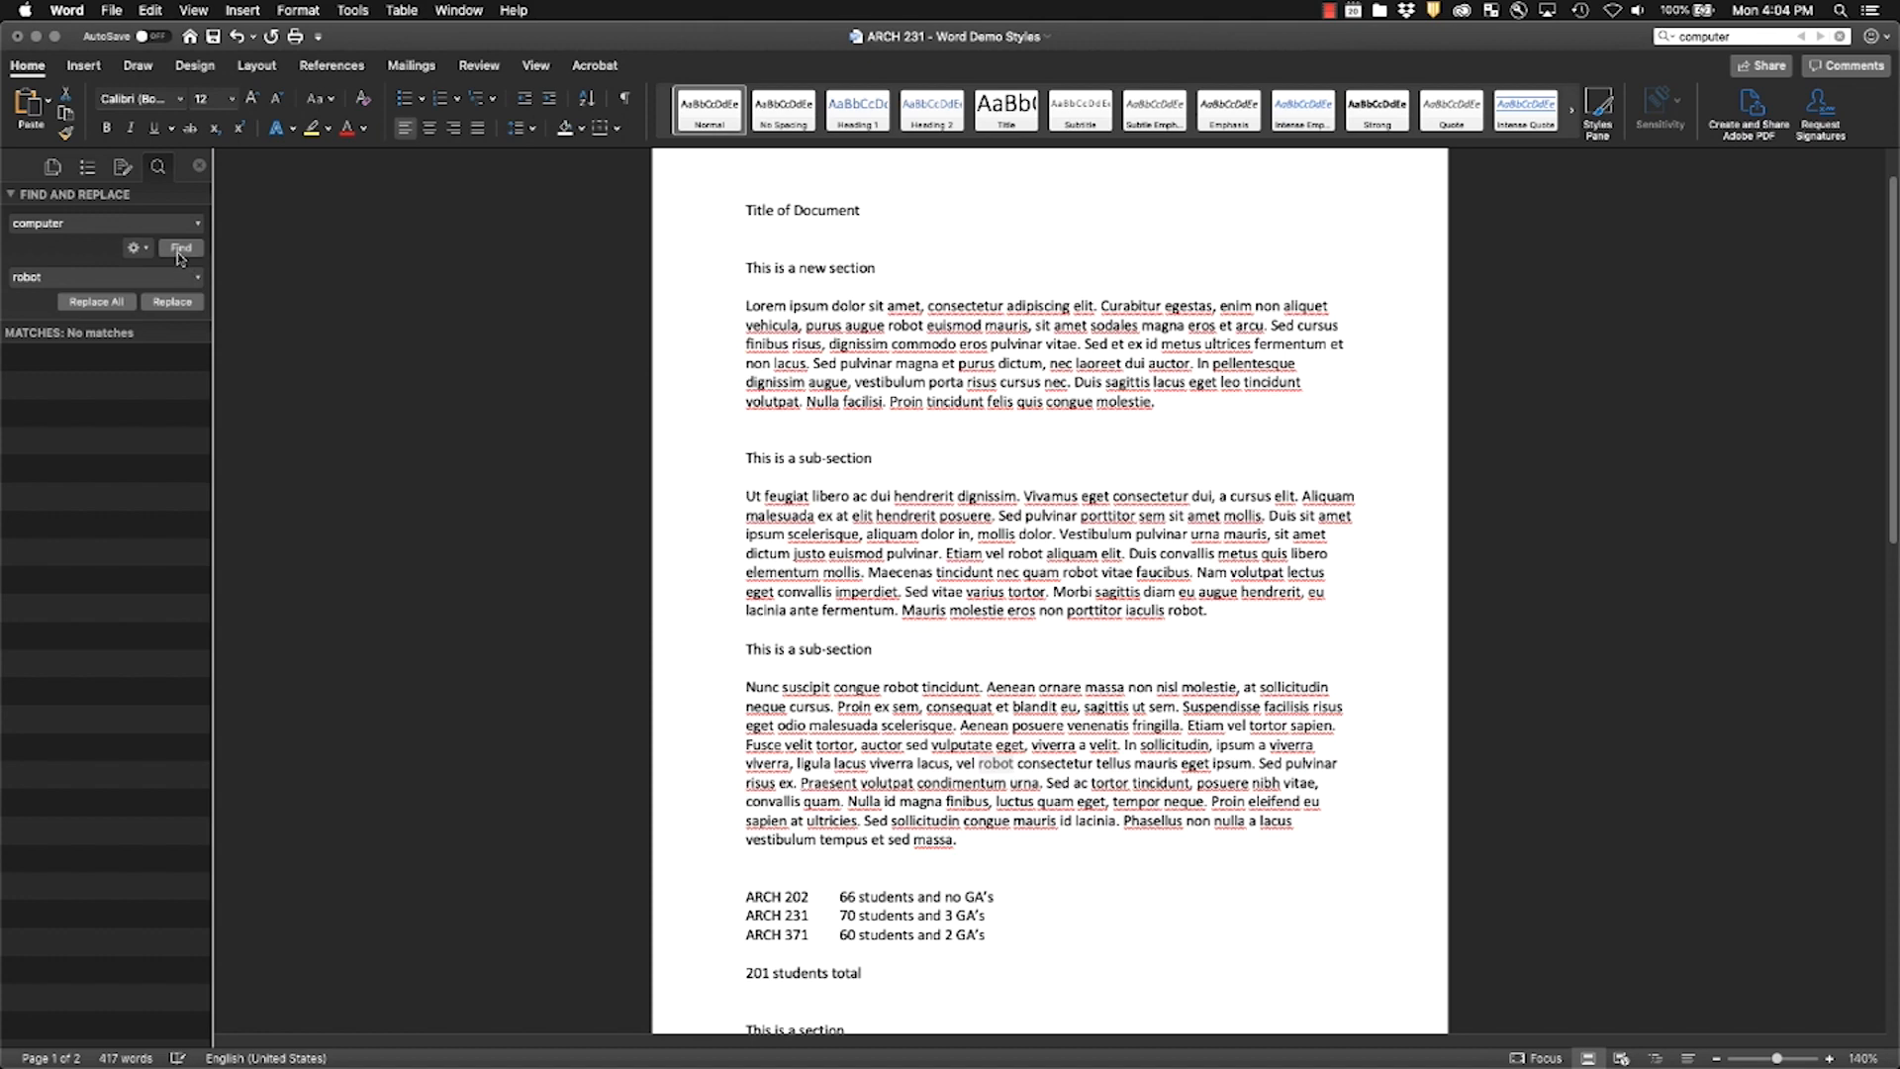
{"action": "double_click", "coordinate": [40, 224]}
{"action": "type", "text": "robot"}
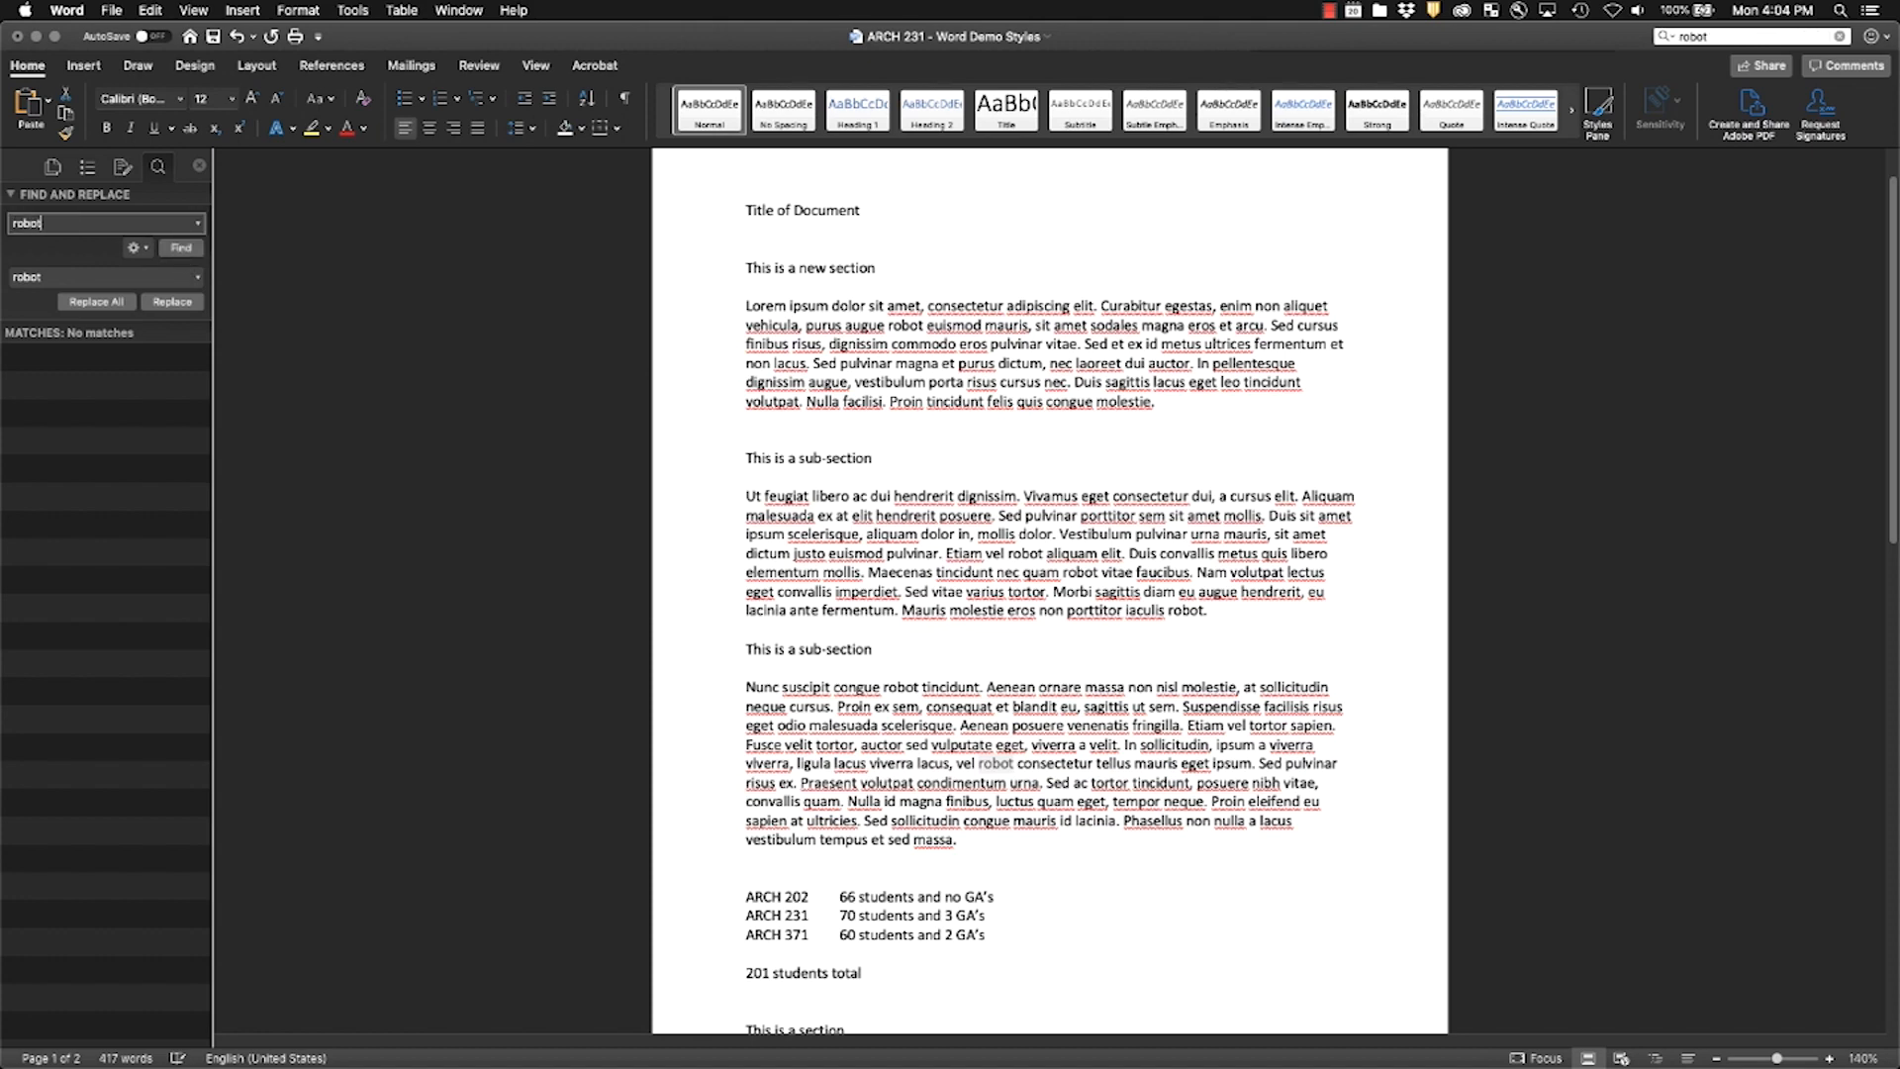
{"action": "key", "text": "Return"}
{"action": "scroll", "coordinate": [1004, 389], "scroll_direction": "up", "scroll_amount": 1}
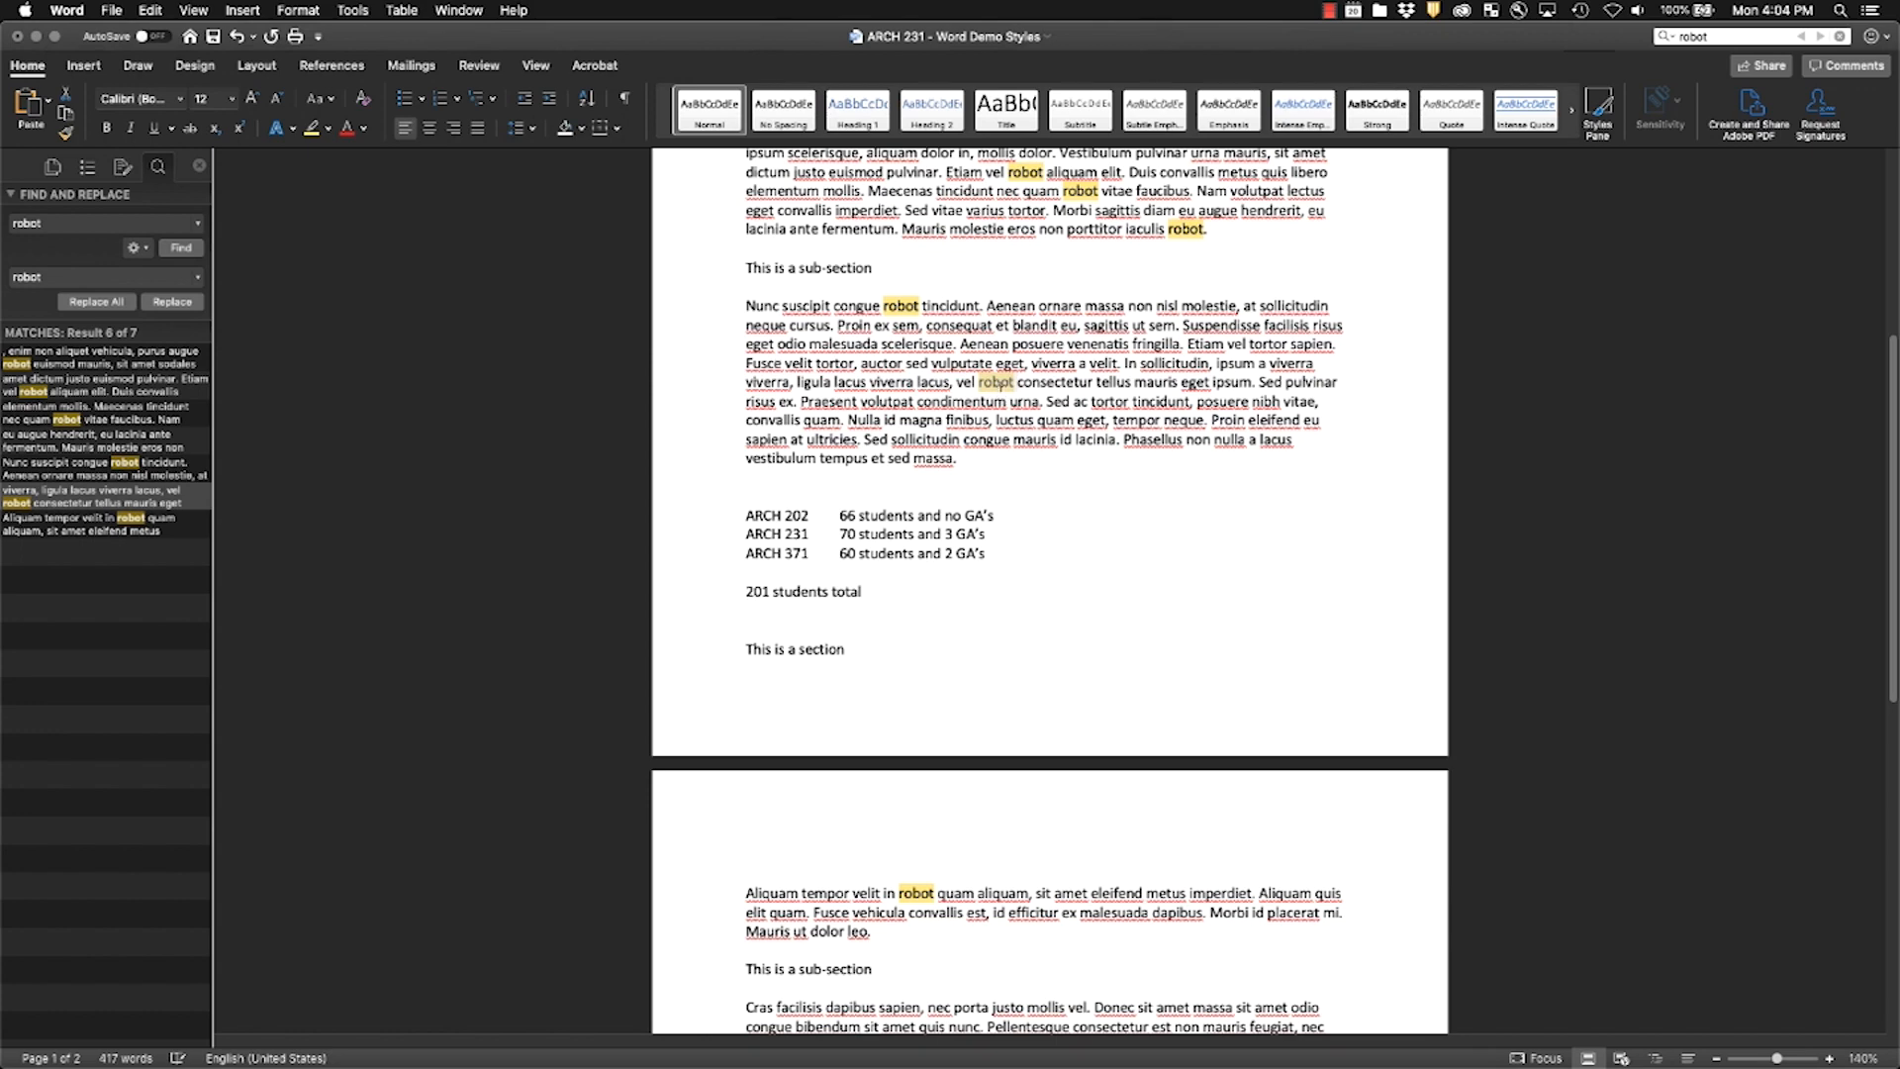
Step: Replace the selected "robot" before "consectetur tellus" in the "Nunc suscipit" paragraph with "computer"
{"action": "type", "text": "computer"}
{"action": "scroll", "coordinate": [1080, 447], "scroll_direction": "up", "scroll_amount": 2}
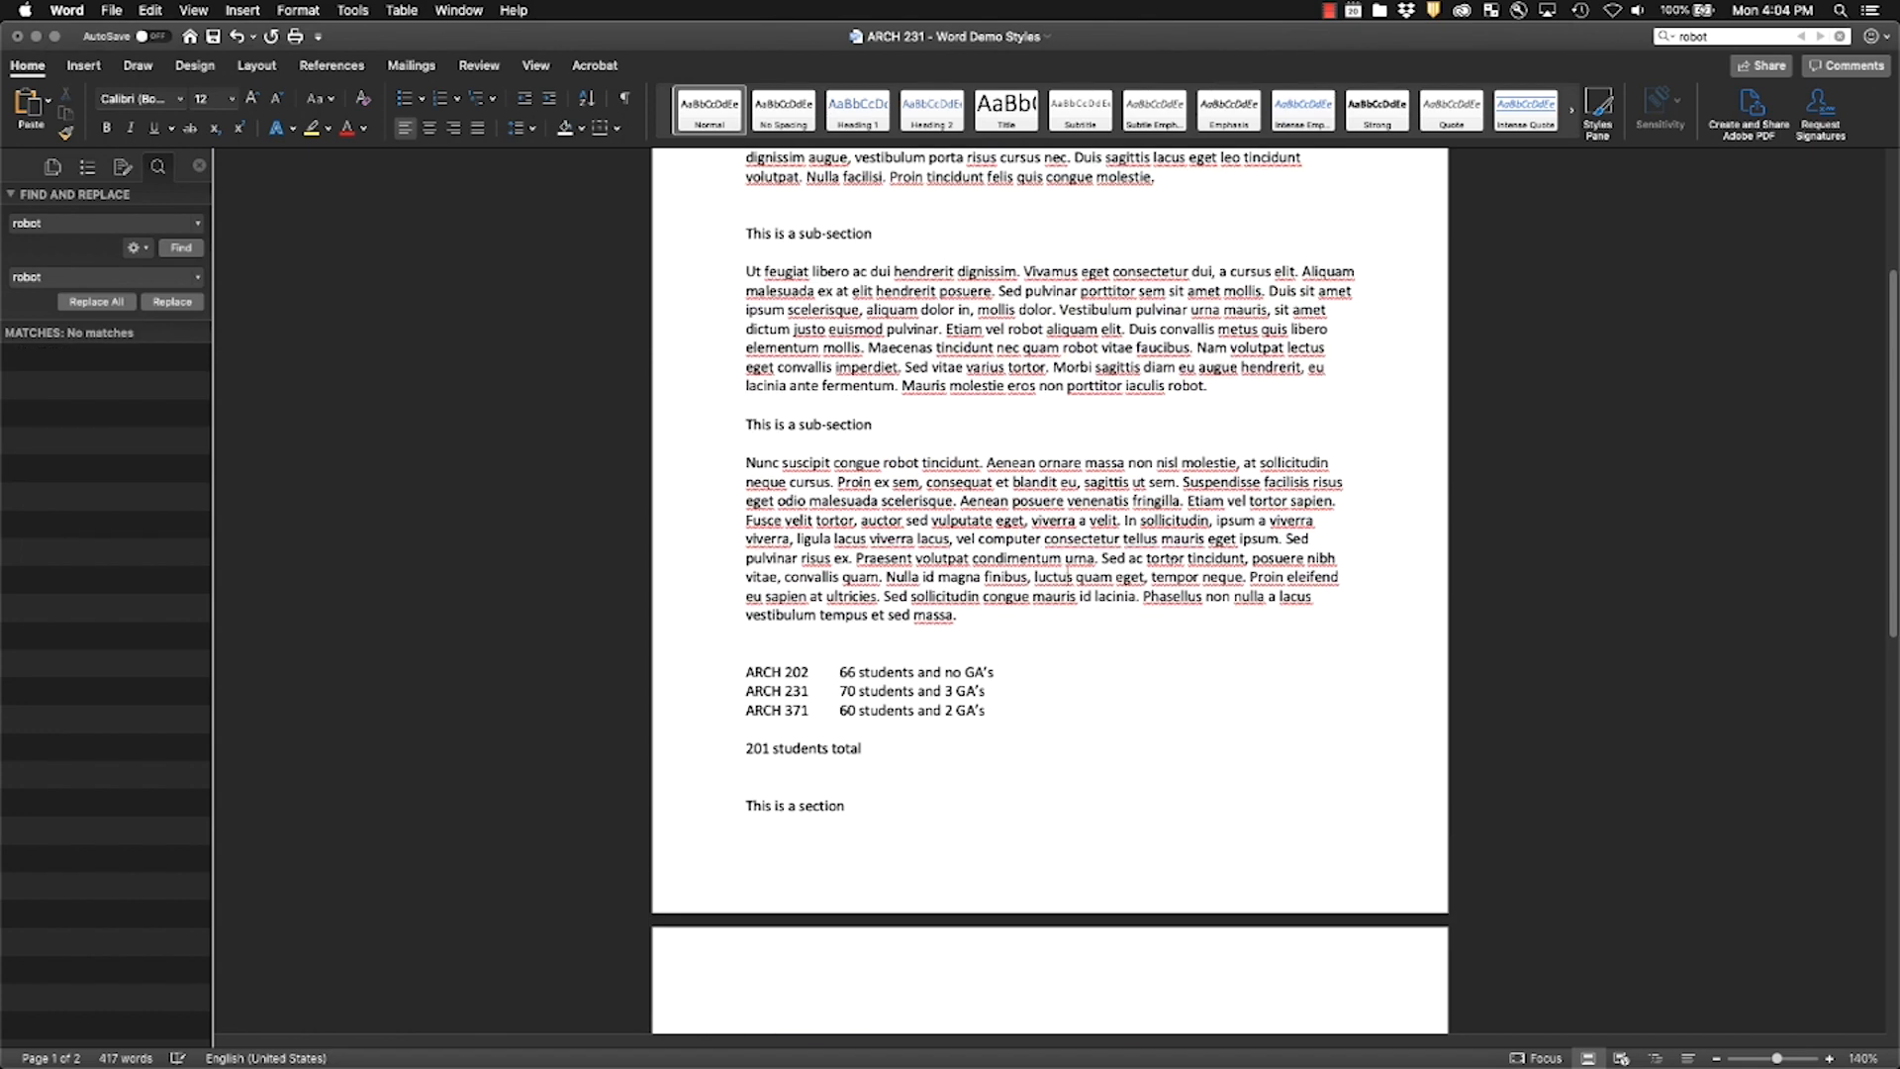
{"action": "scroll", "coordinate": [1138, 562], "scroll_direction": "up", "scroll_amount": 5}
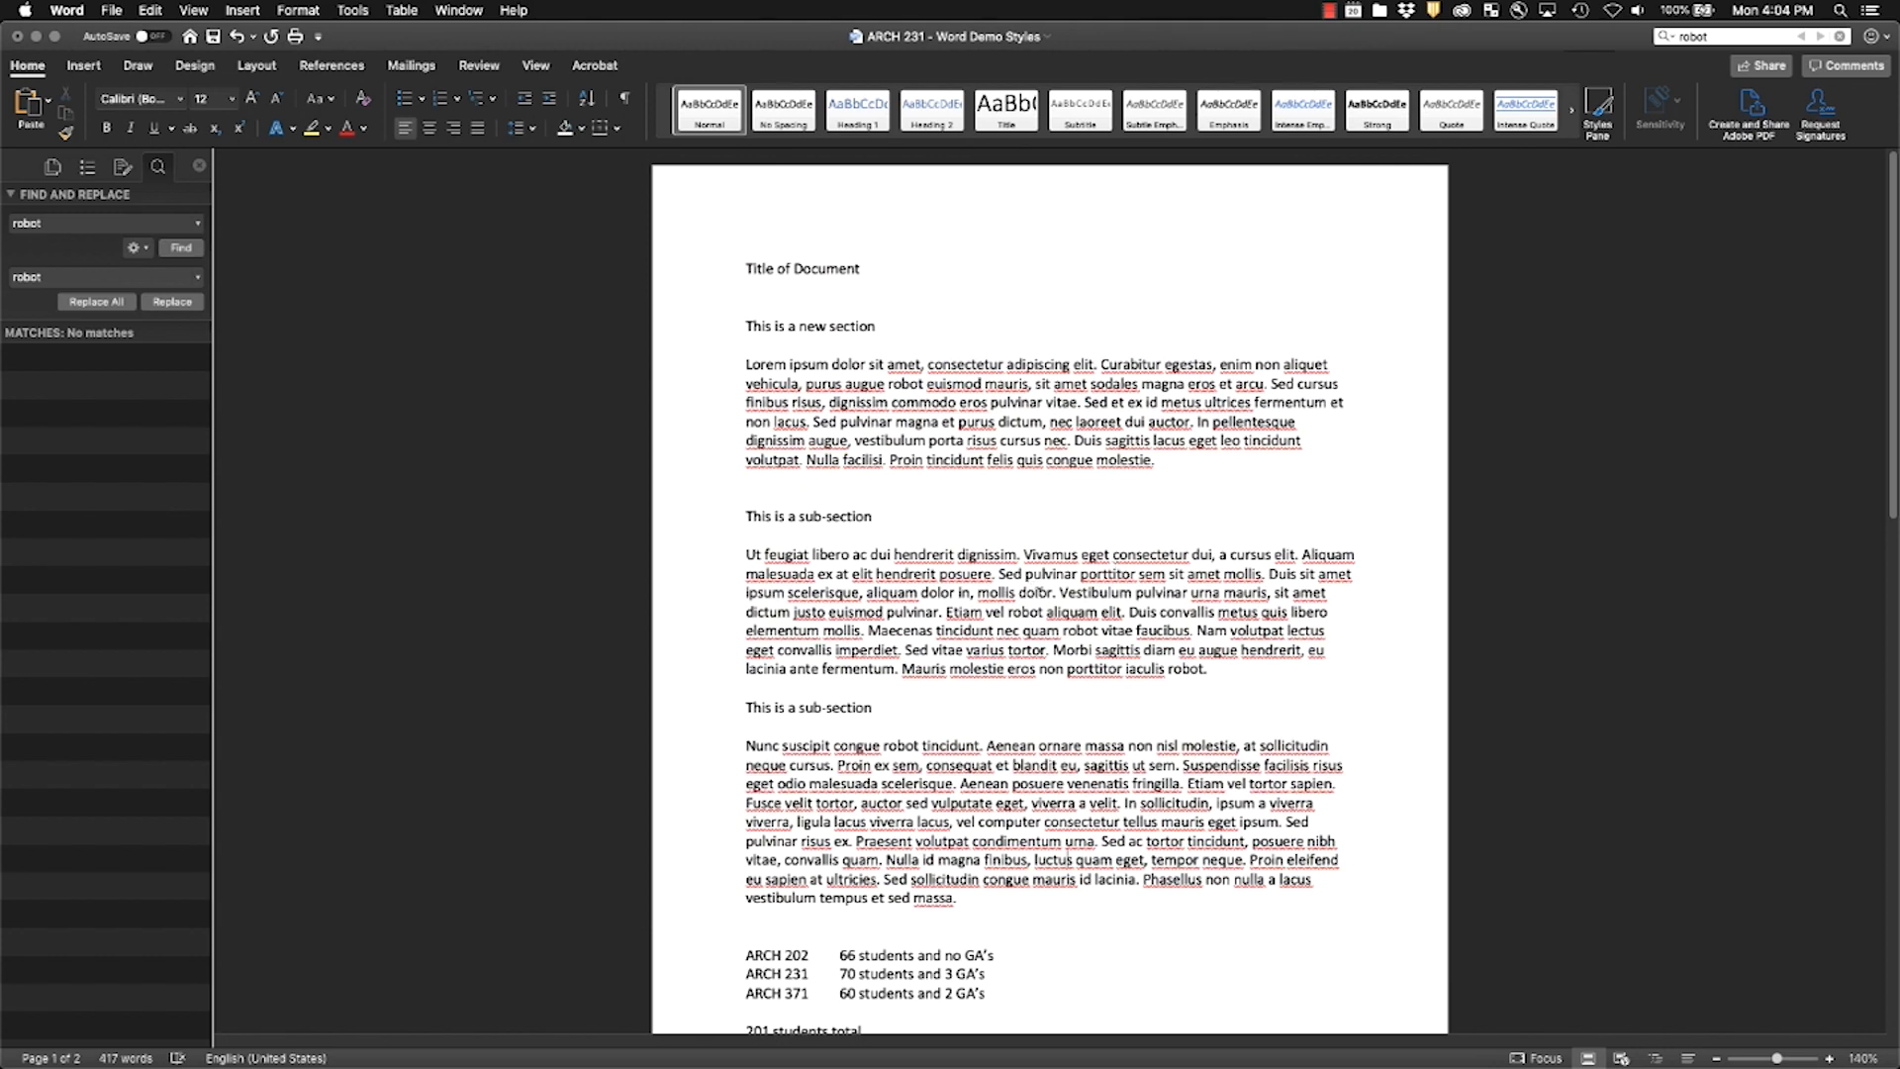
{"action": "scroll", "coordinate": [1102, 661], "scroll_direction": "down", "scroll_amount": 3}
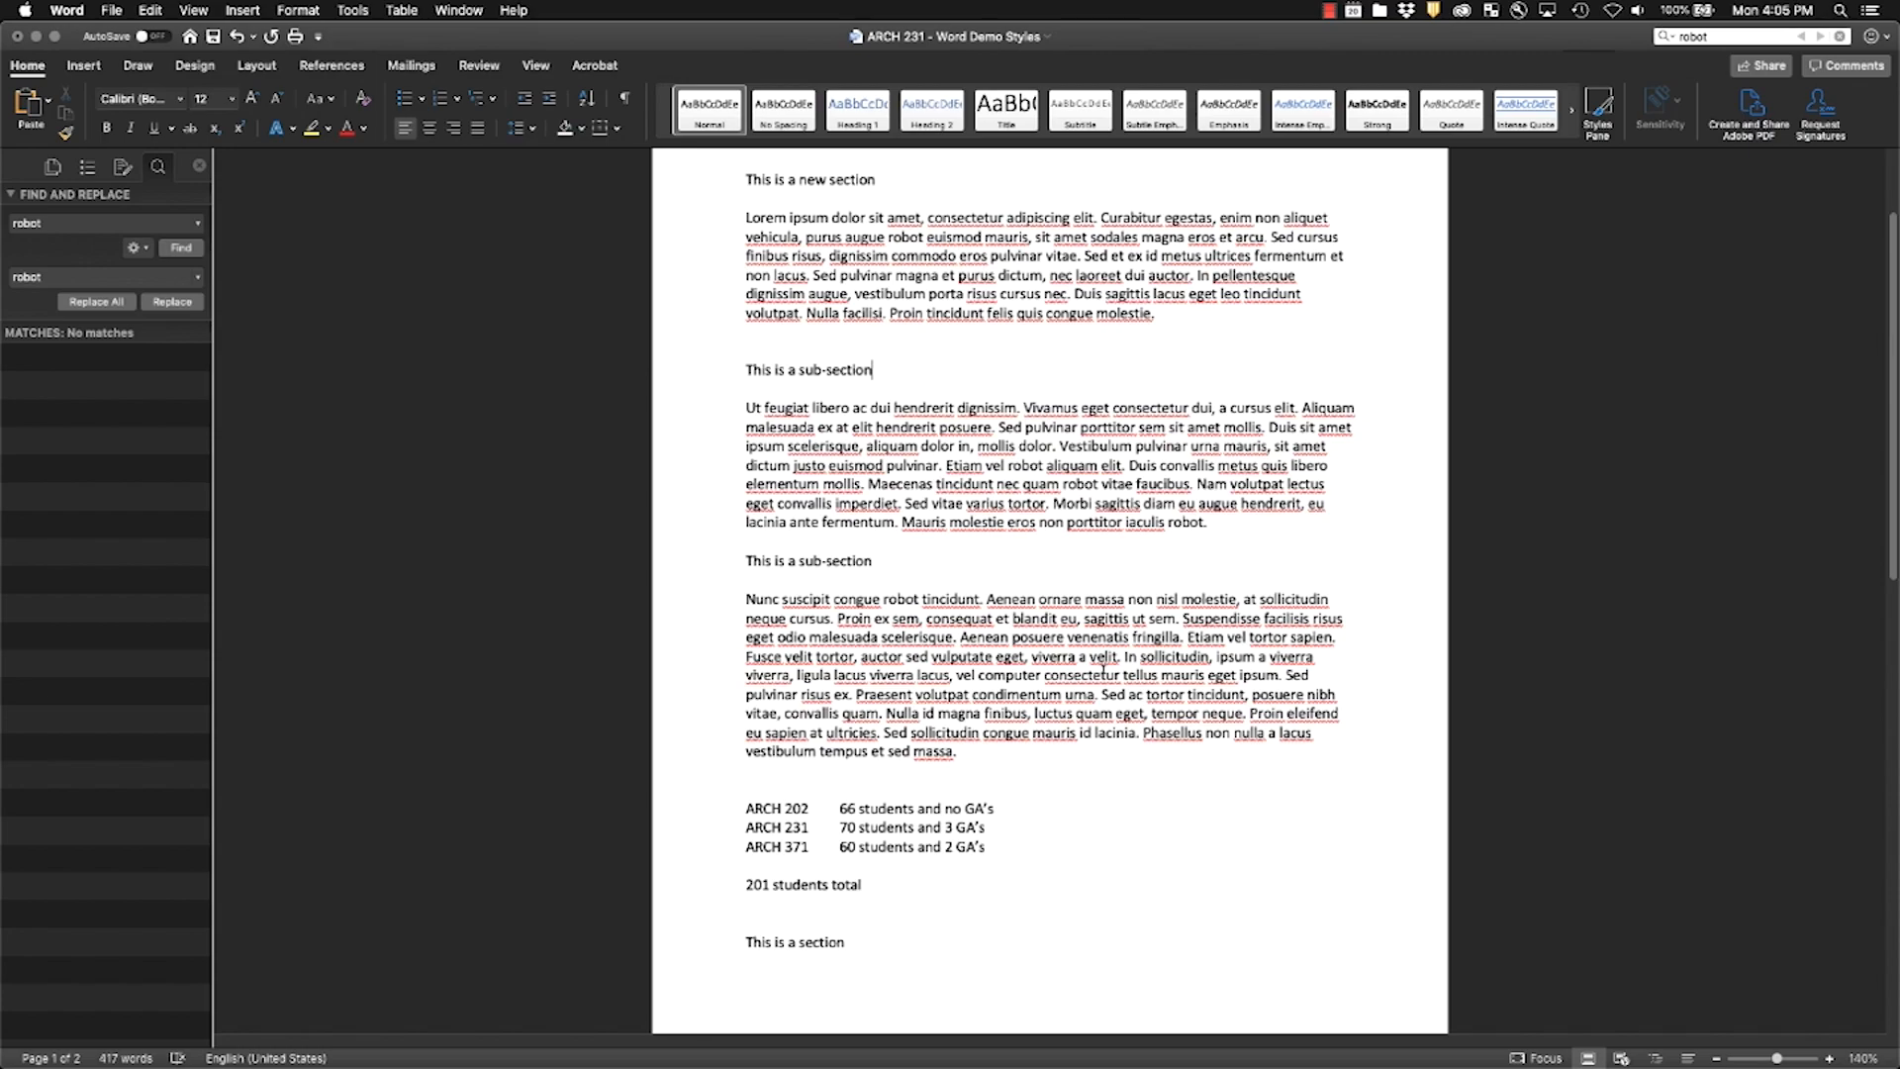
{"action": "scroll", "coordinate": [1103, 672], "scroll_direction": "up", "scroll_amount": 3}
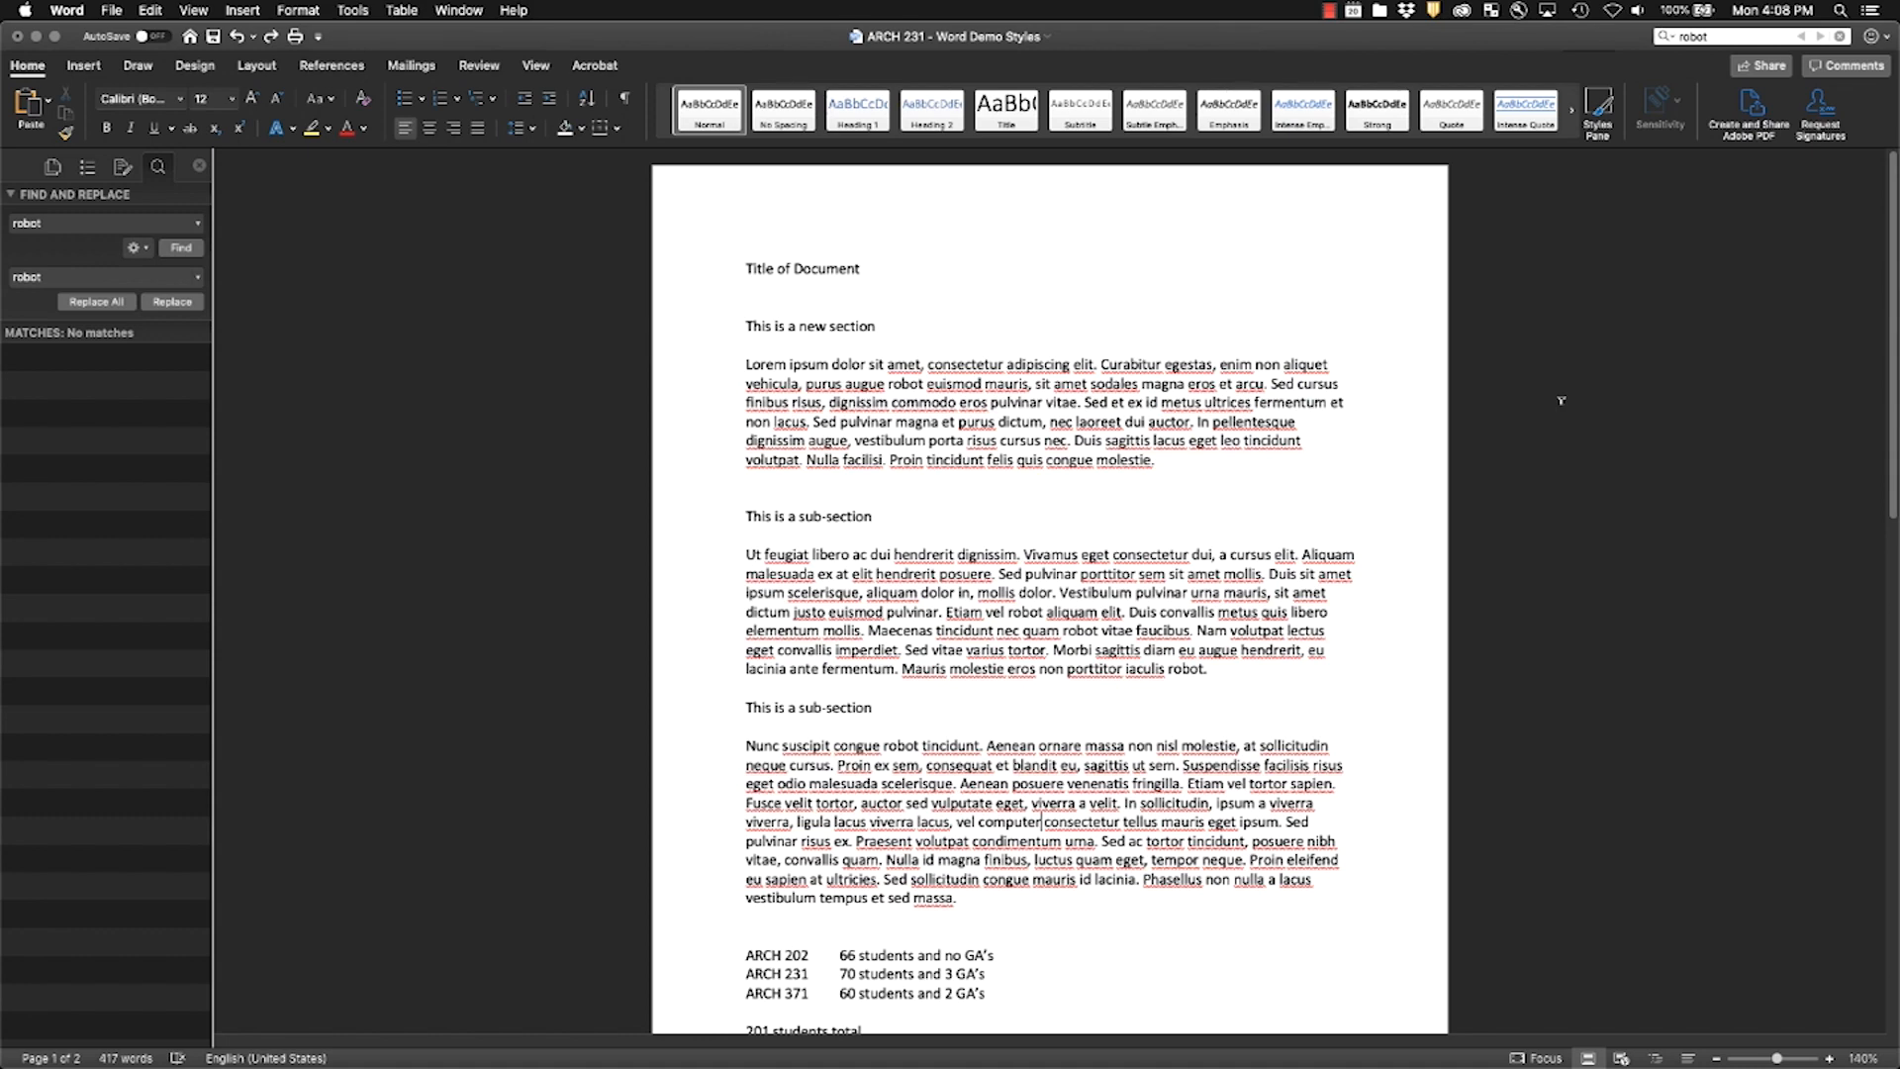
Step: Select all of the document's text and apply the Normal style to it
{"action": "scroll", "coordinate": [1094, 666], "scroll_direction": "down", "scroll_amount": 10}
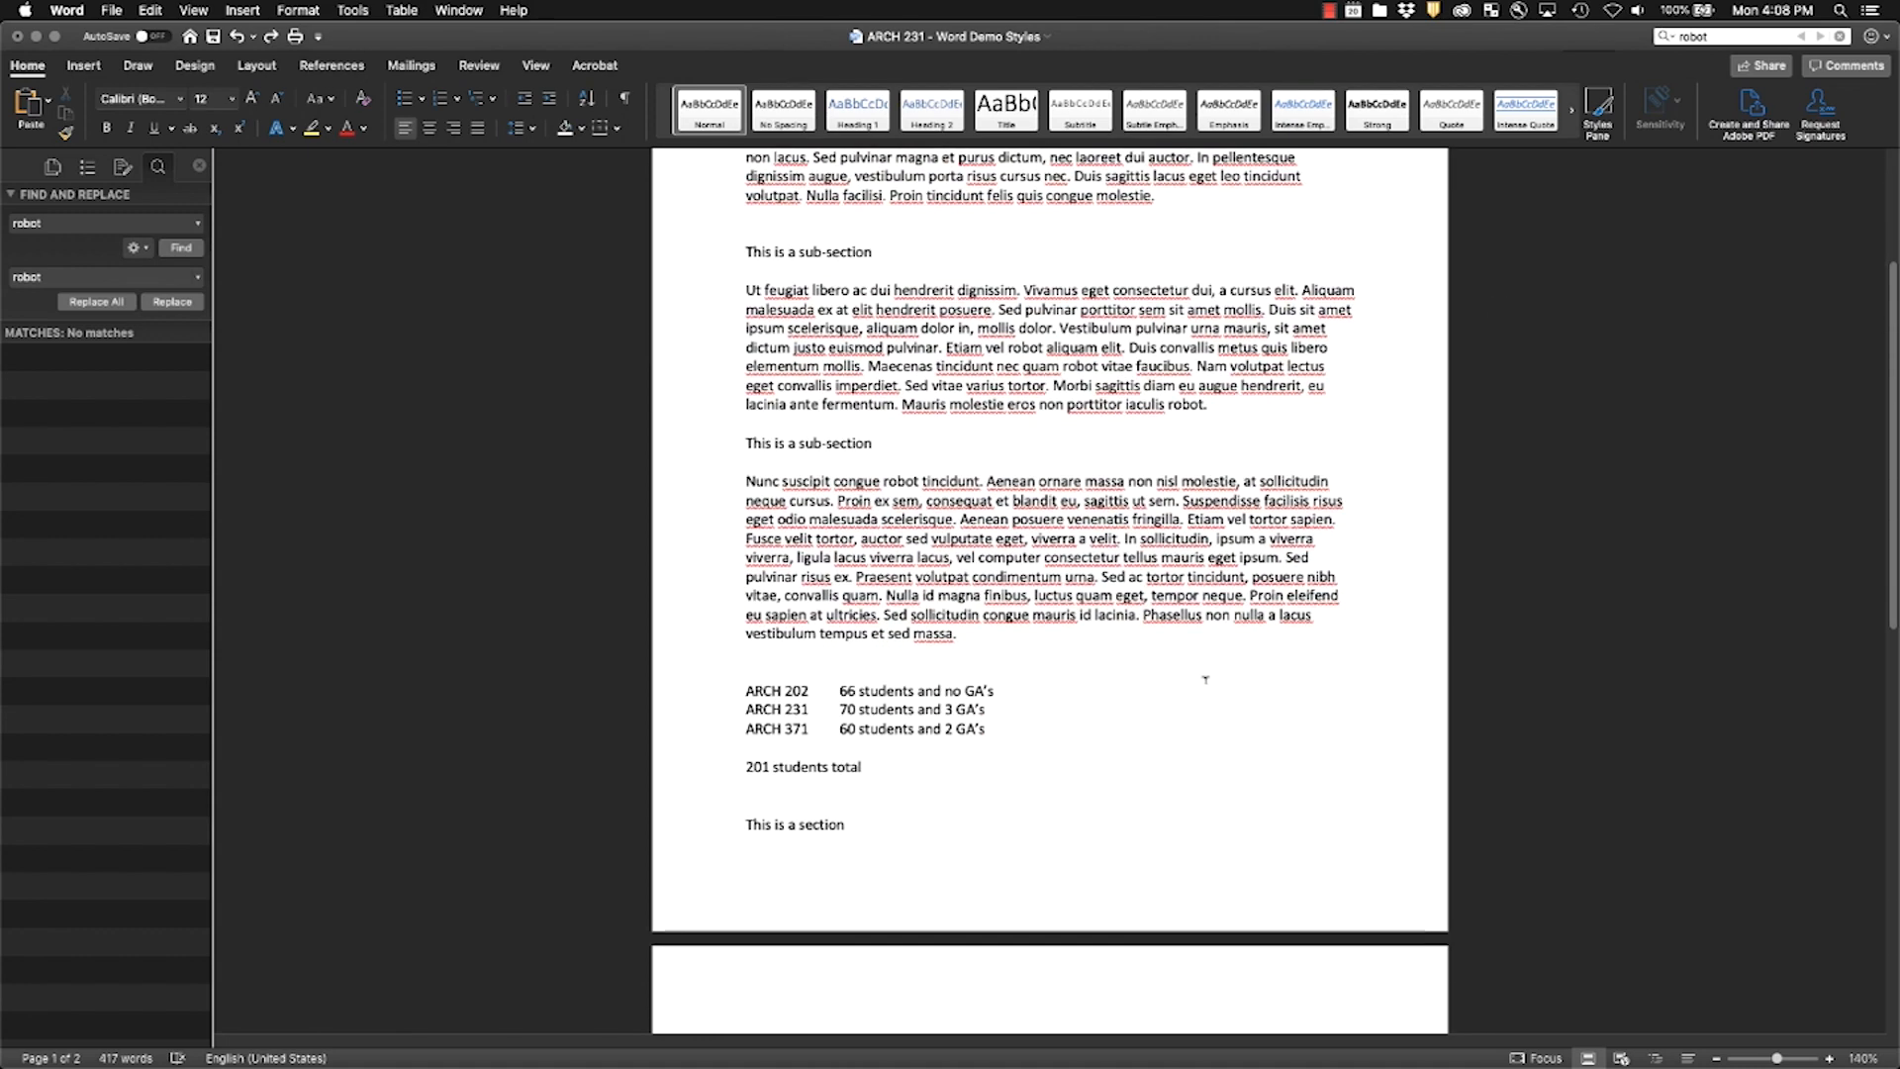
{"action": "left_click_drag", "start_coordinate": [1085, 754], "coordinate": [586, 53]}
{"action": "left_click", "coordinate": [690, 106]}
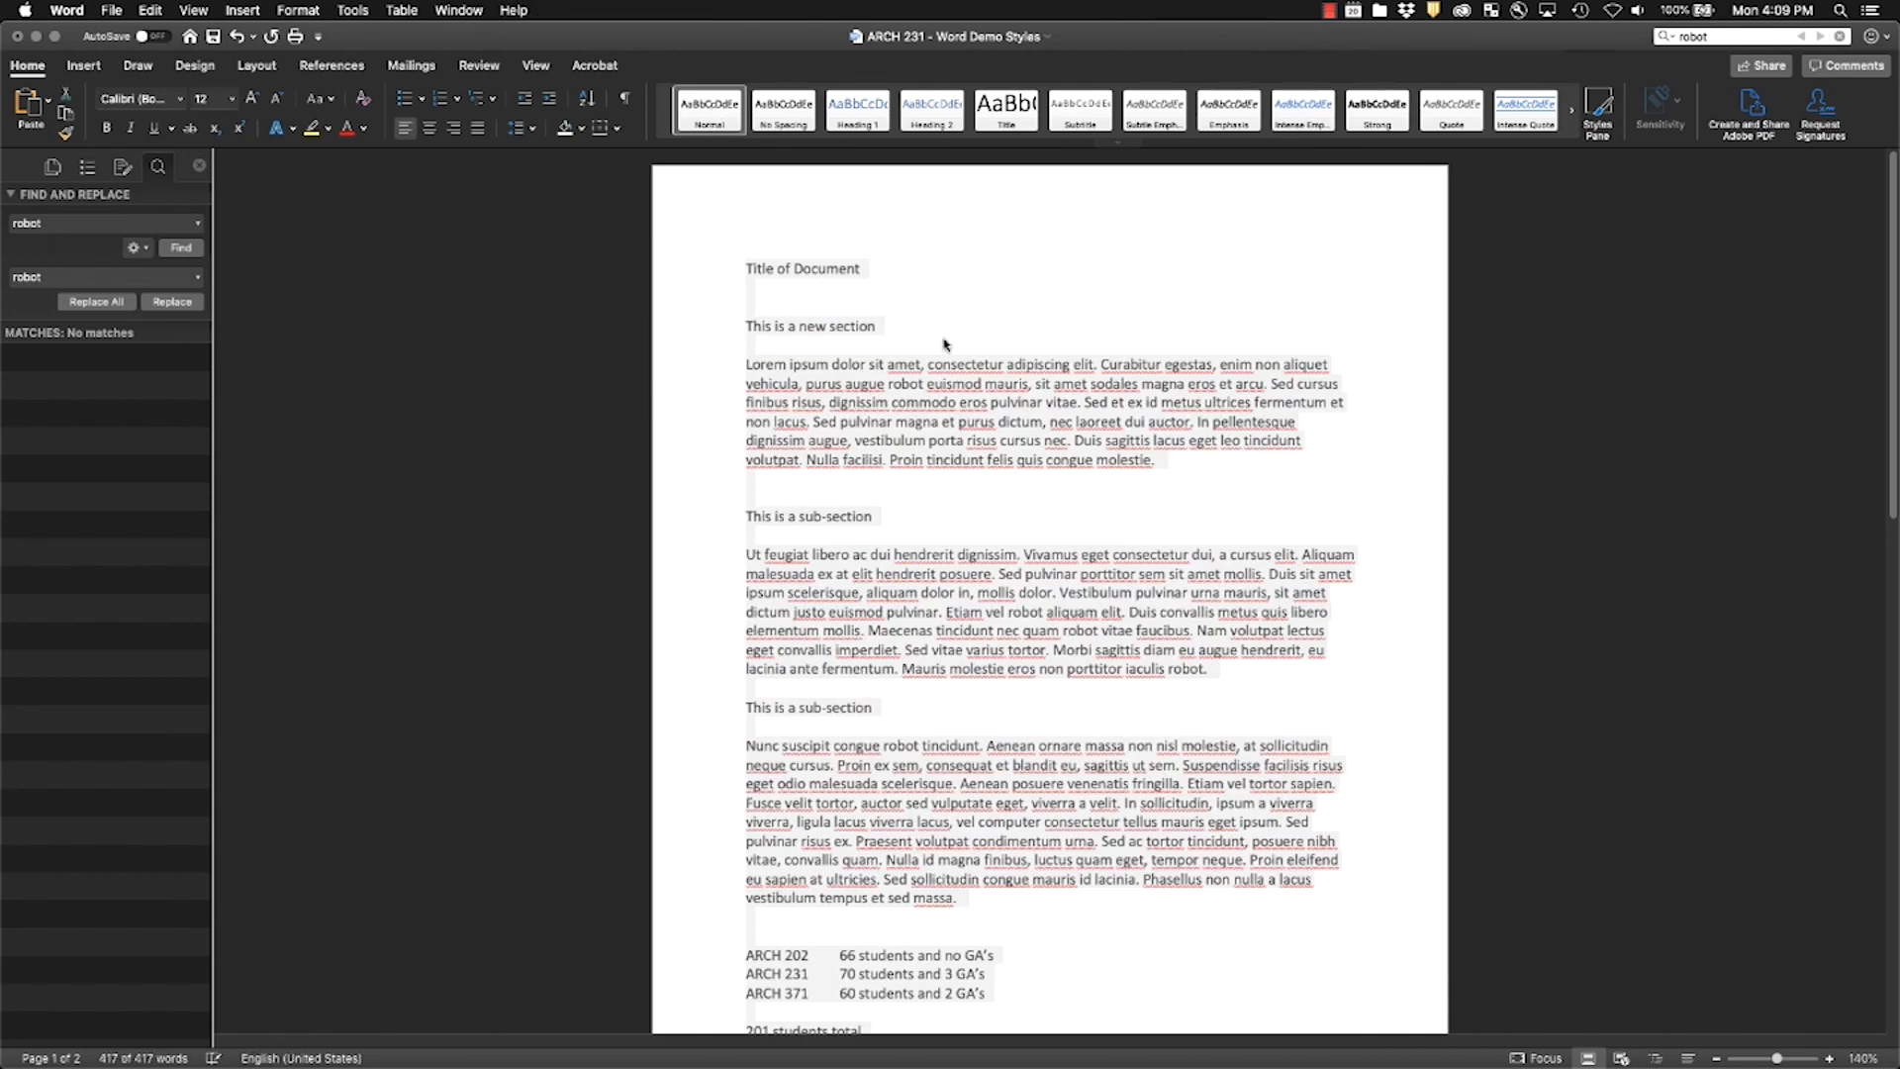
Step: Modify the Normal style to use the Helvetica Neue font and check the document's text
{"action": "right_click", "coordinate": [713, 109]}
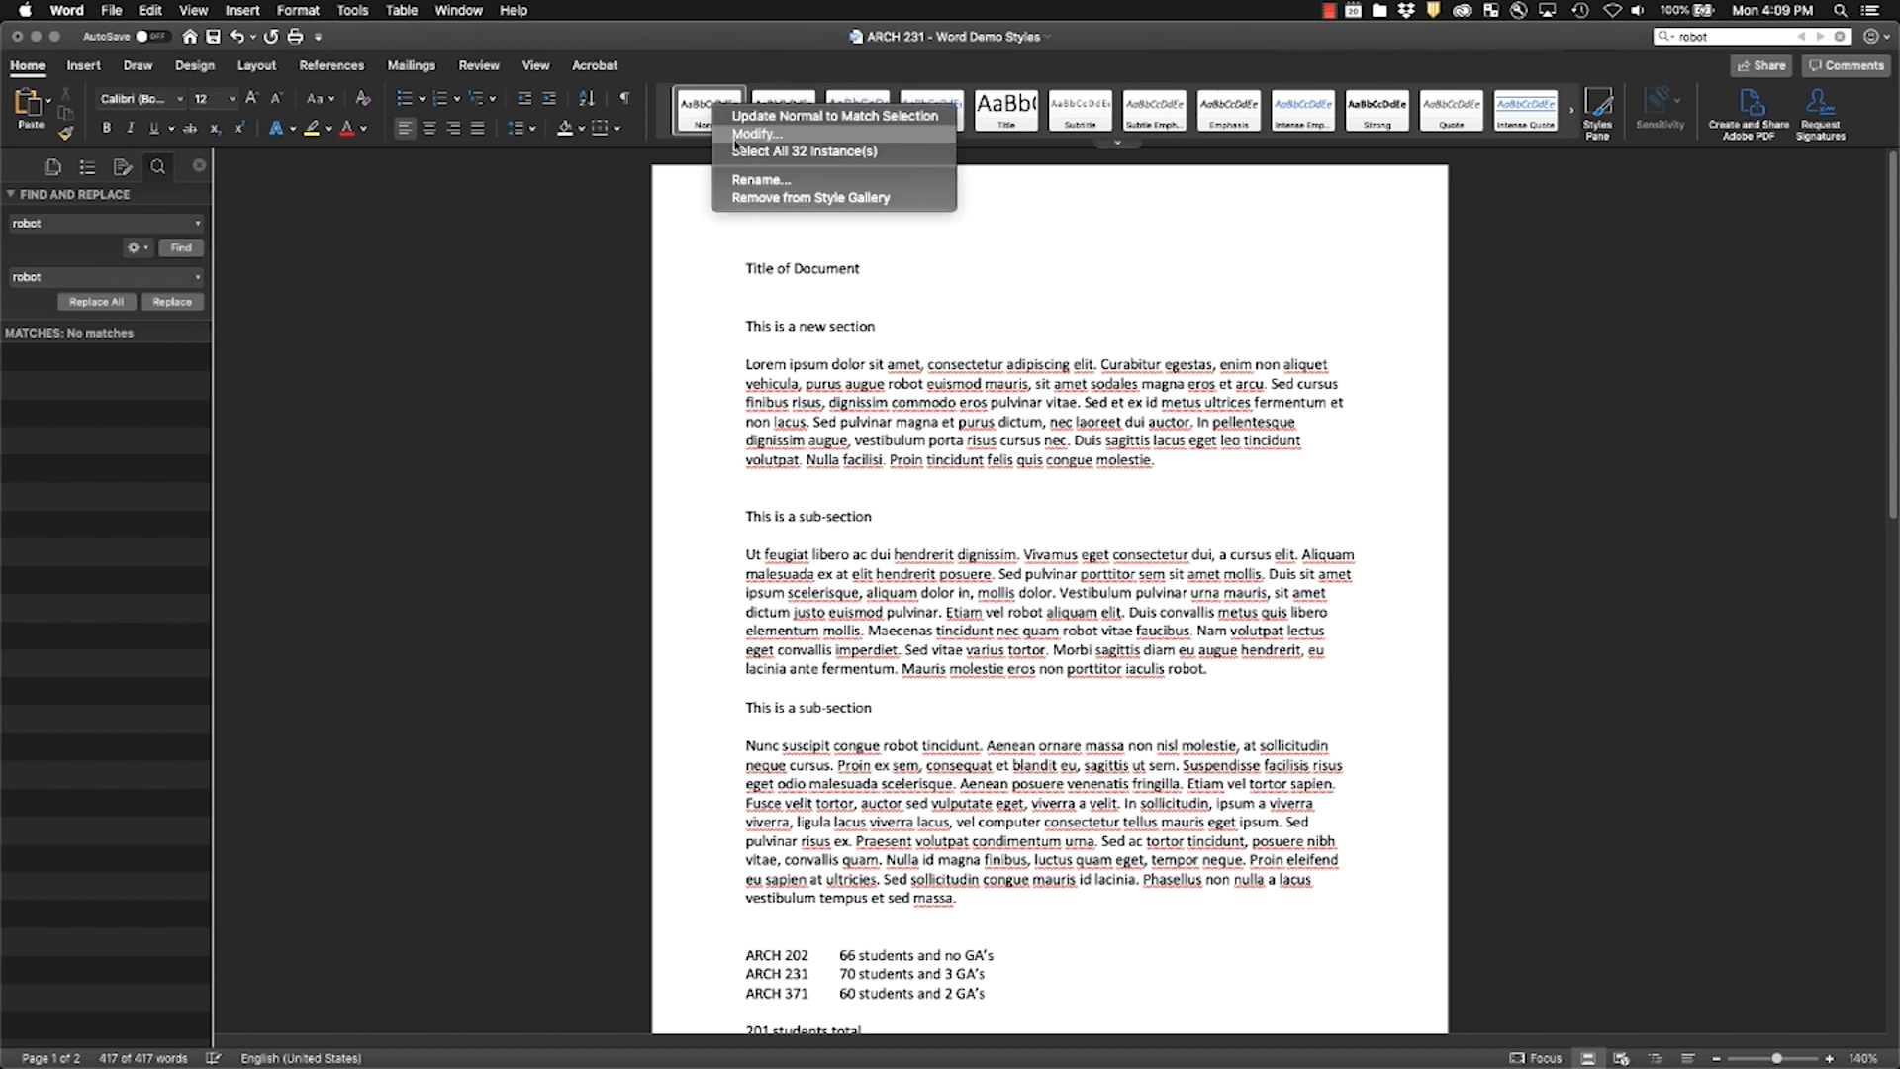
{"action": "left_click", "coordinate": [737, 151]}
{"action": "right_click", "coordinate": [721, 114]}
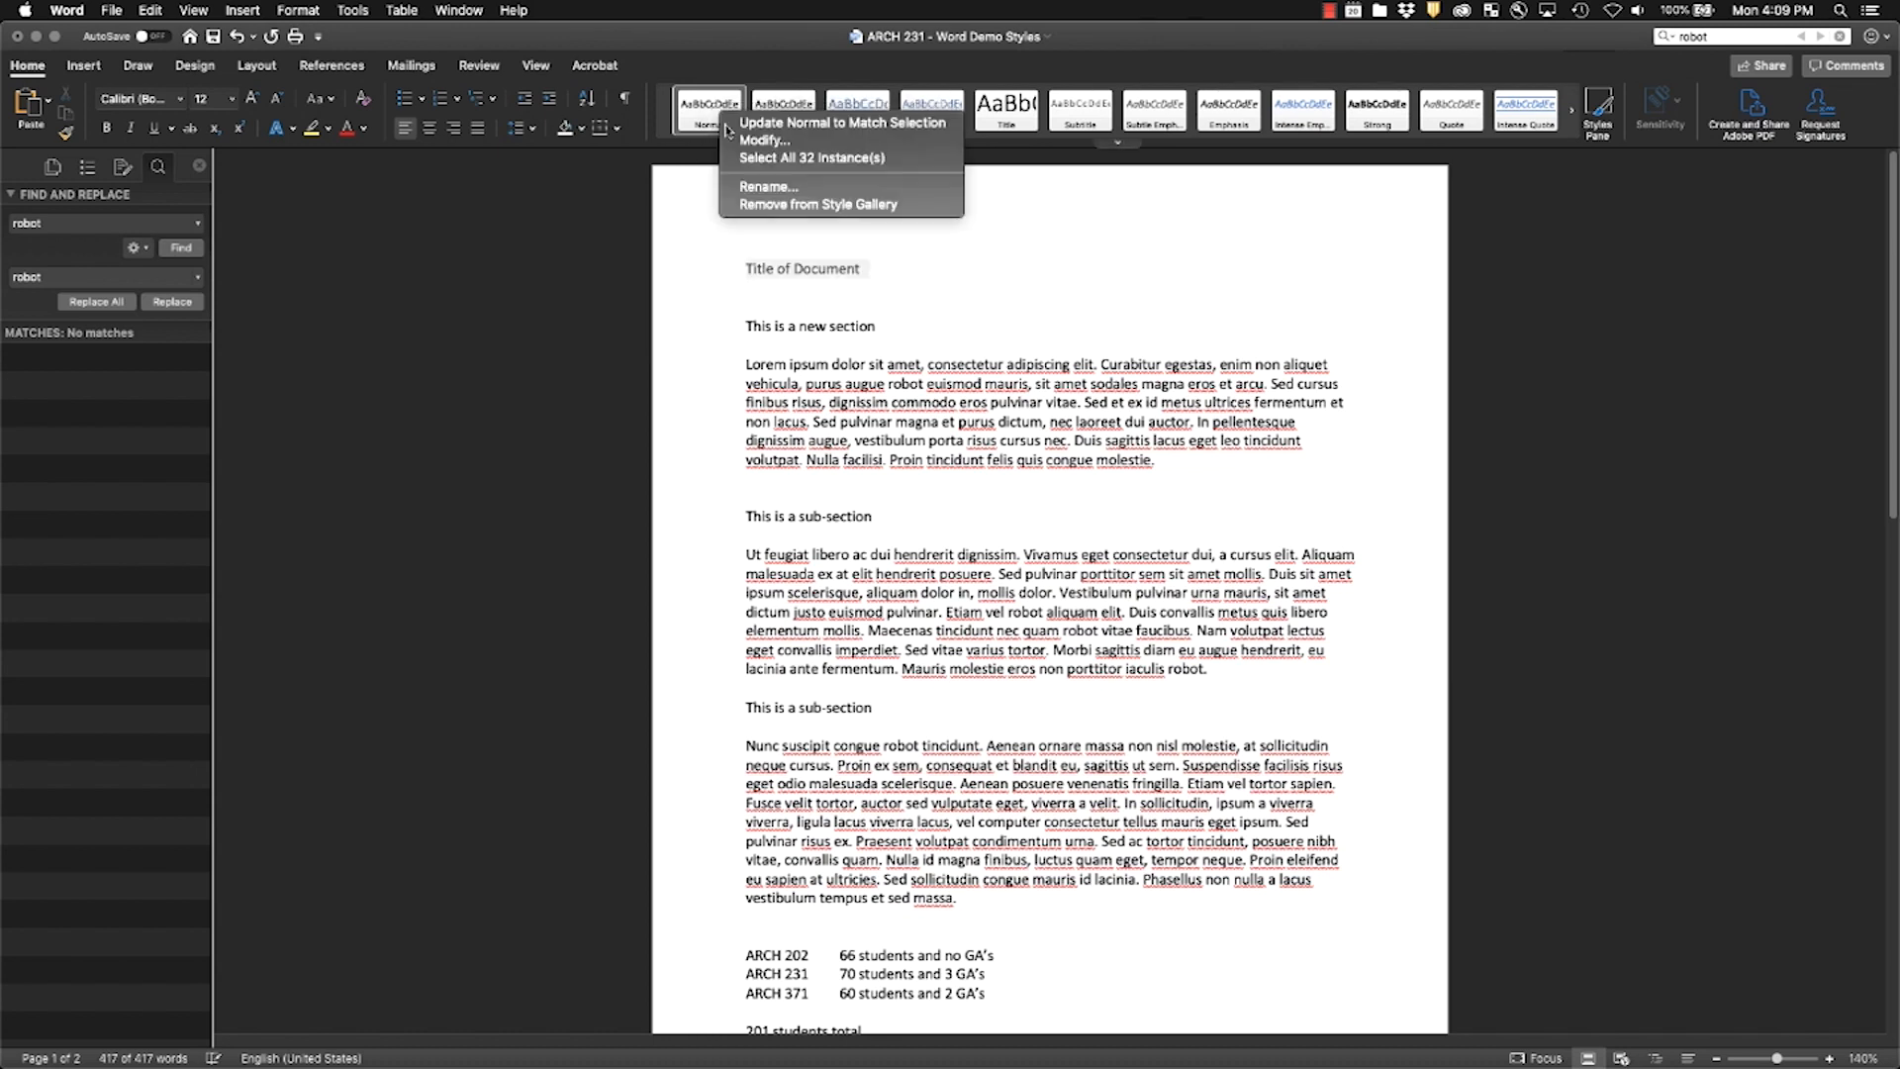
{"action": "left_click", "coordinate": [764, 140]}
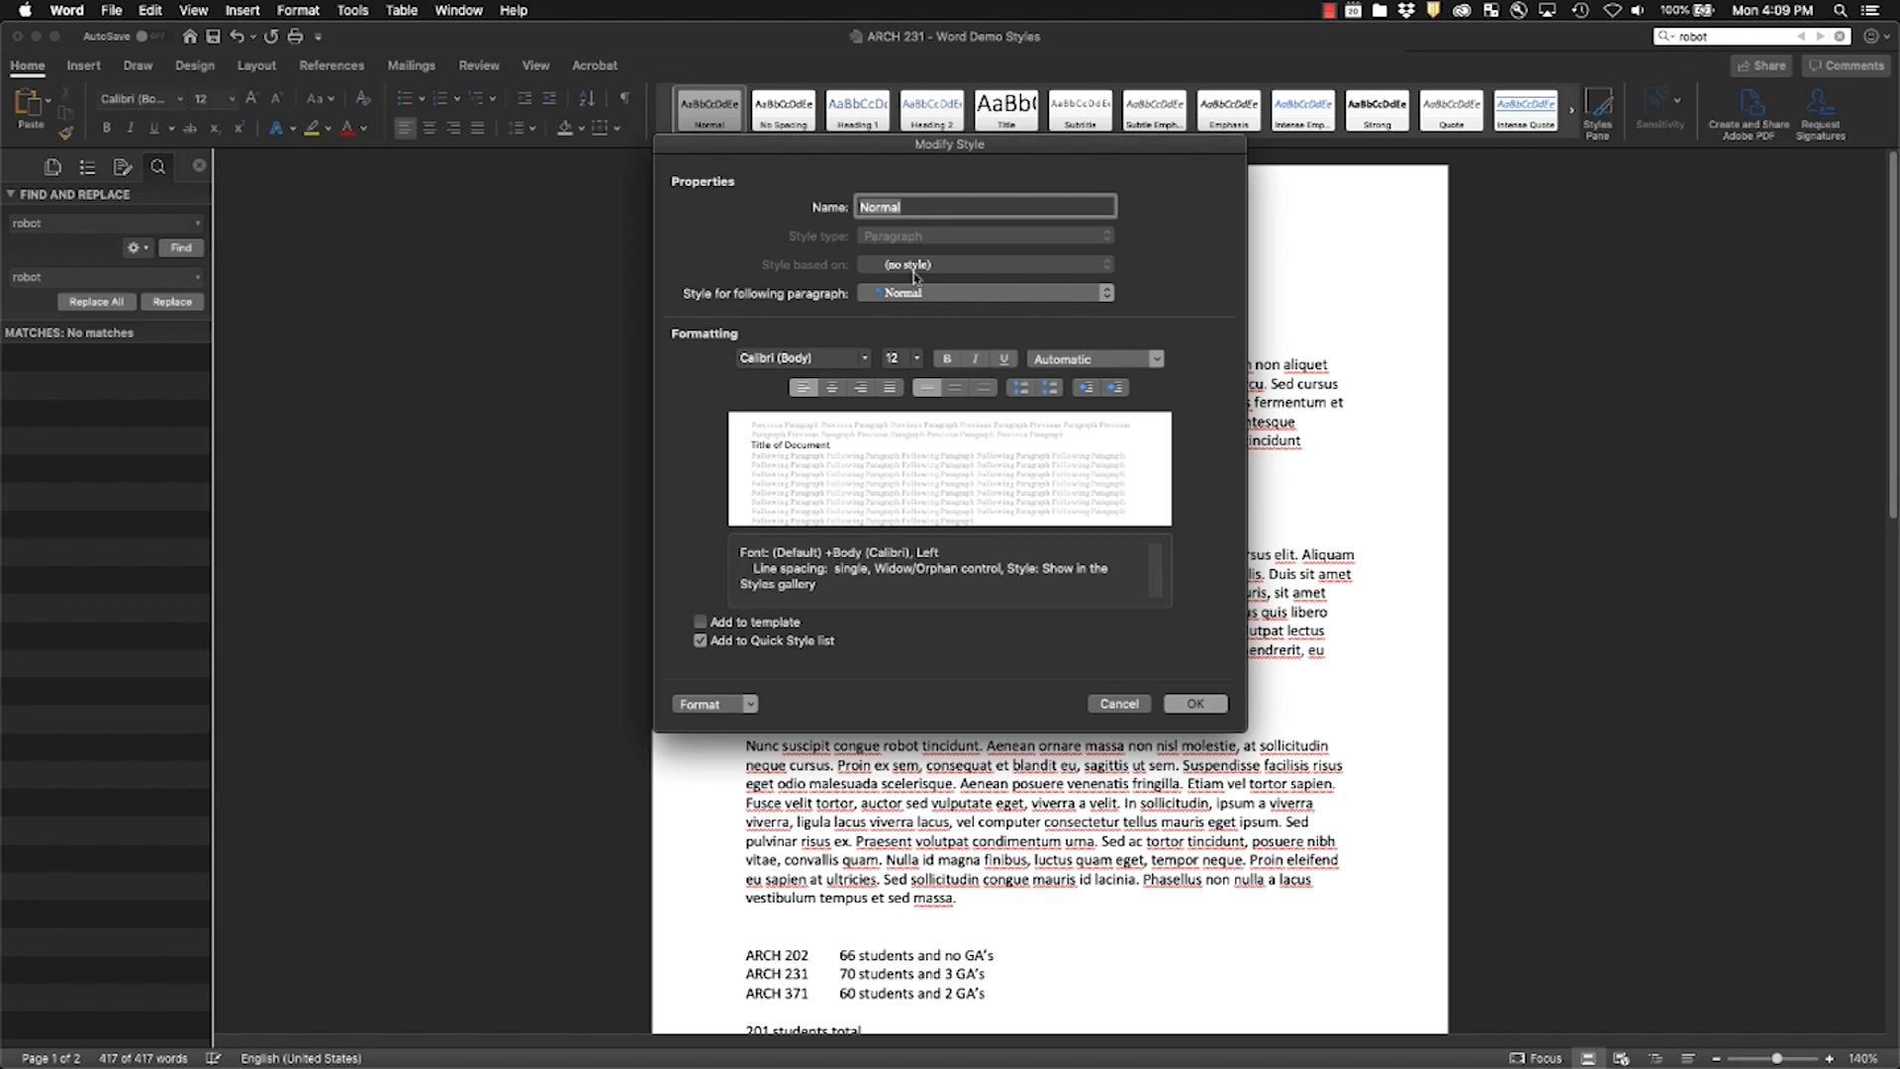
{"action": "left_click", "coordinate": [864, 359]}
{"action": "mouse_move", "coordinate": [911, 515]}
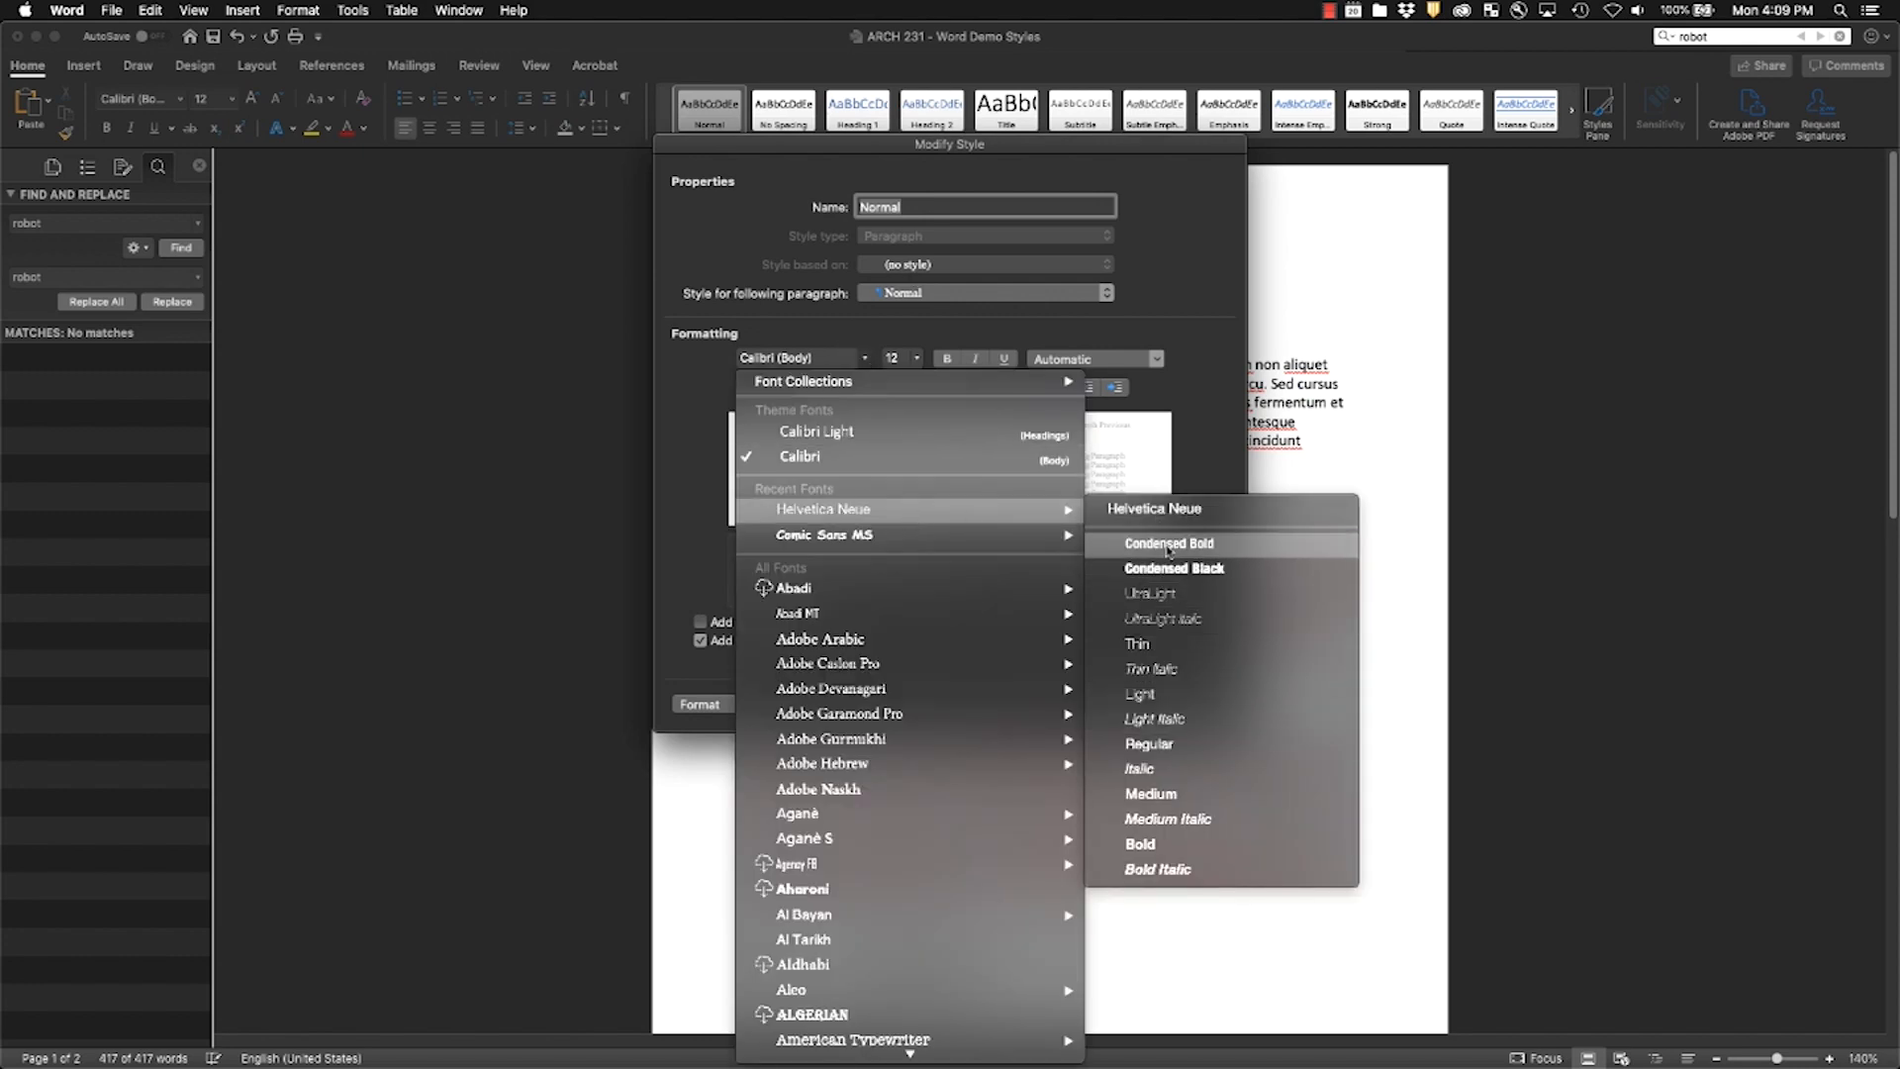
{"action": "left_click", "coordinate": [1169, 514]}
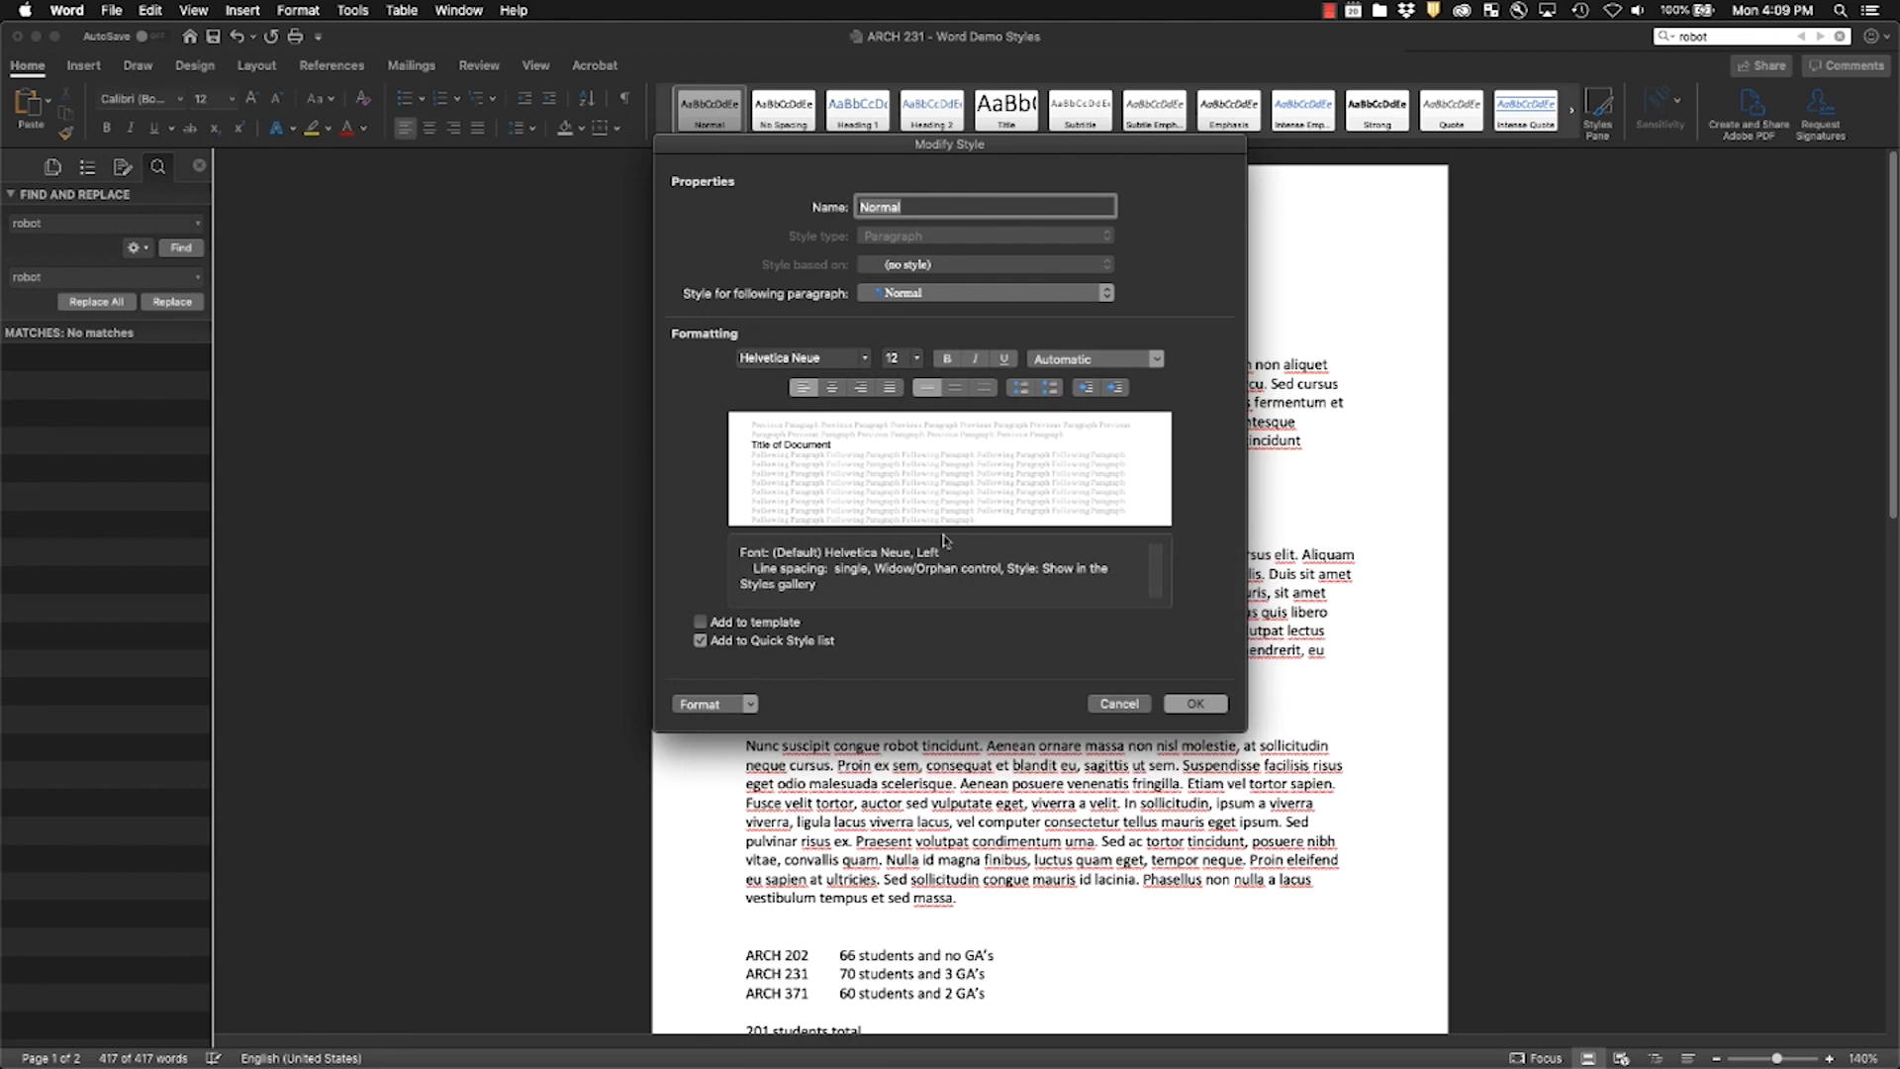
{"action": "left_click", "coordinate": [1196, 705]}
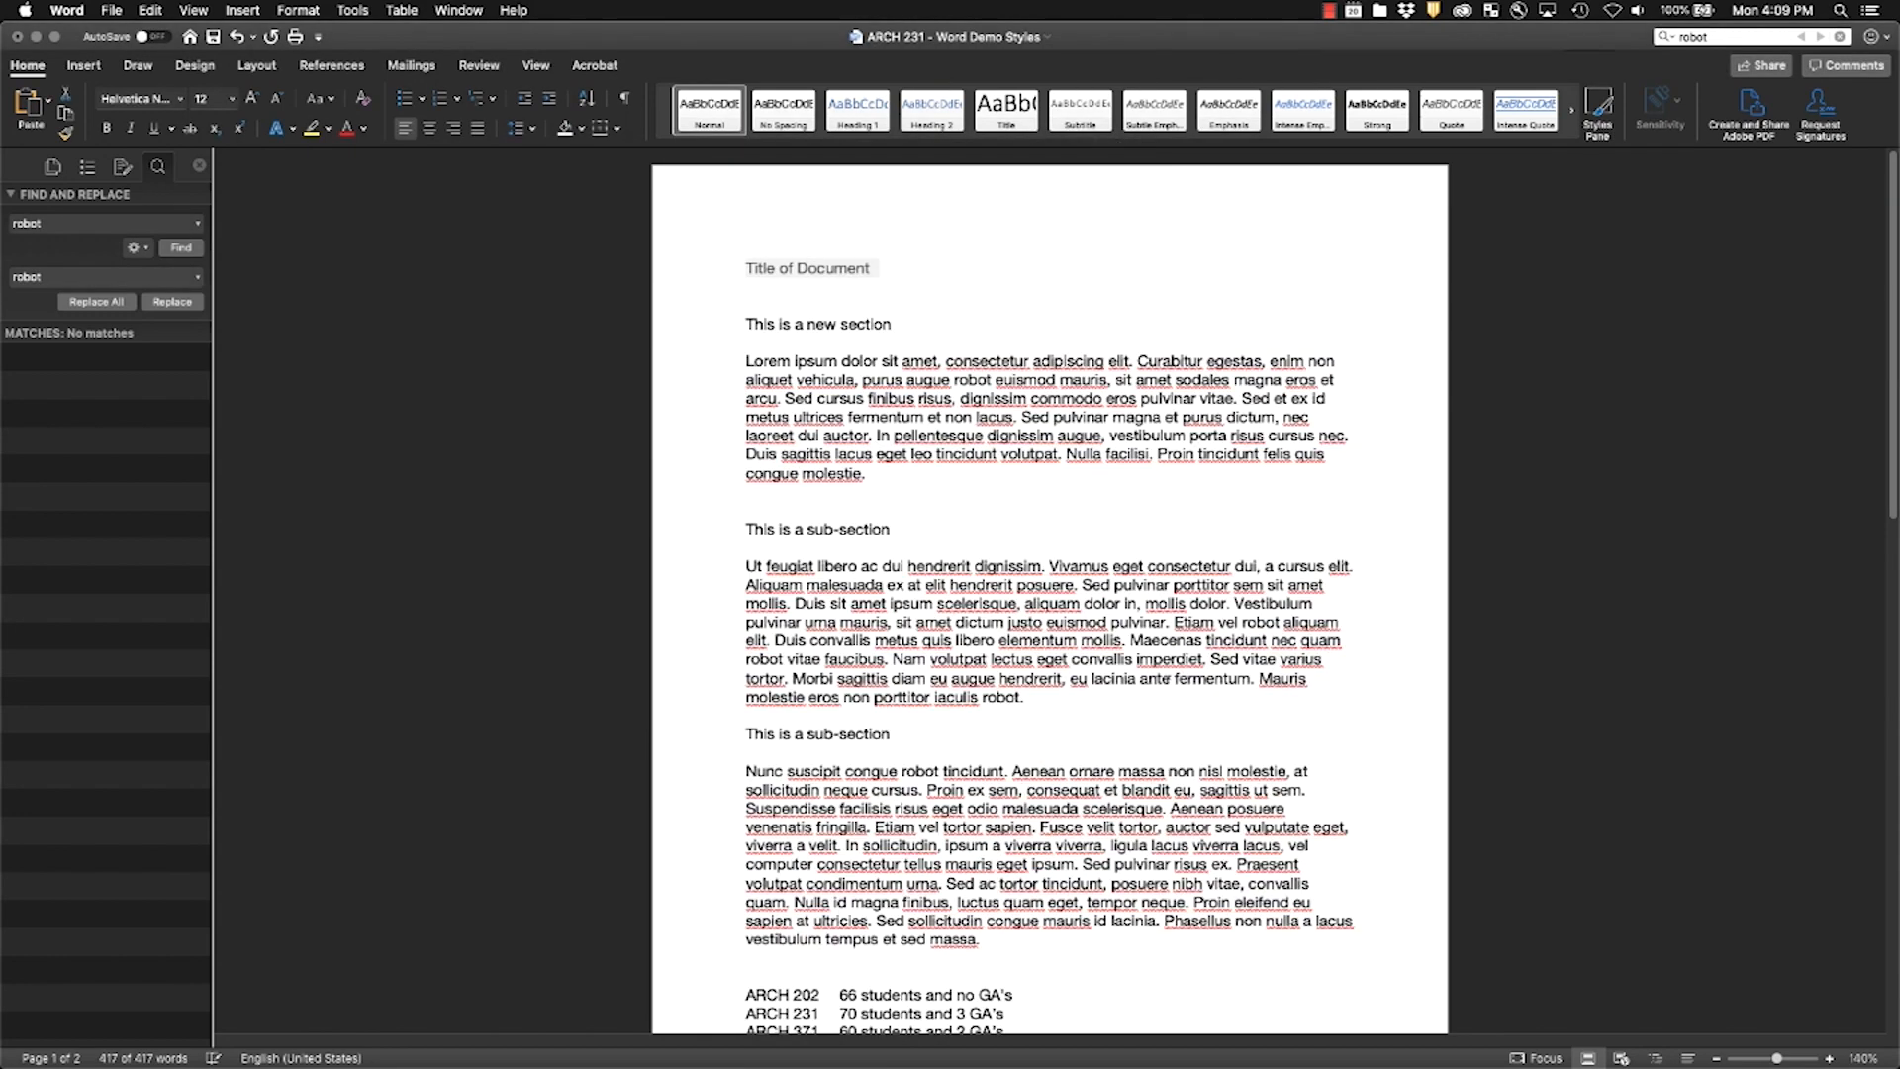
{"action": "scroll", "coordinate": [1273, 493], "scroll_direction": "down", "scroll_amount": 5}
{"action": "scroll", "coordinate": [1273, 493], "scroll_direction": "up", "scroll_amount": 5}
Step: Set the Normal style's font size to 11 and check the text on both pages
{"action": "right_click", "coordinate": [698, 119]}
{"action": "left_click", "coordinate": [718, 143]}
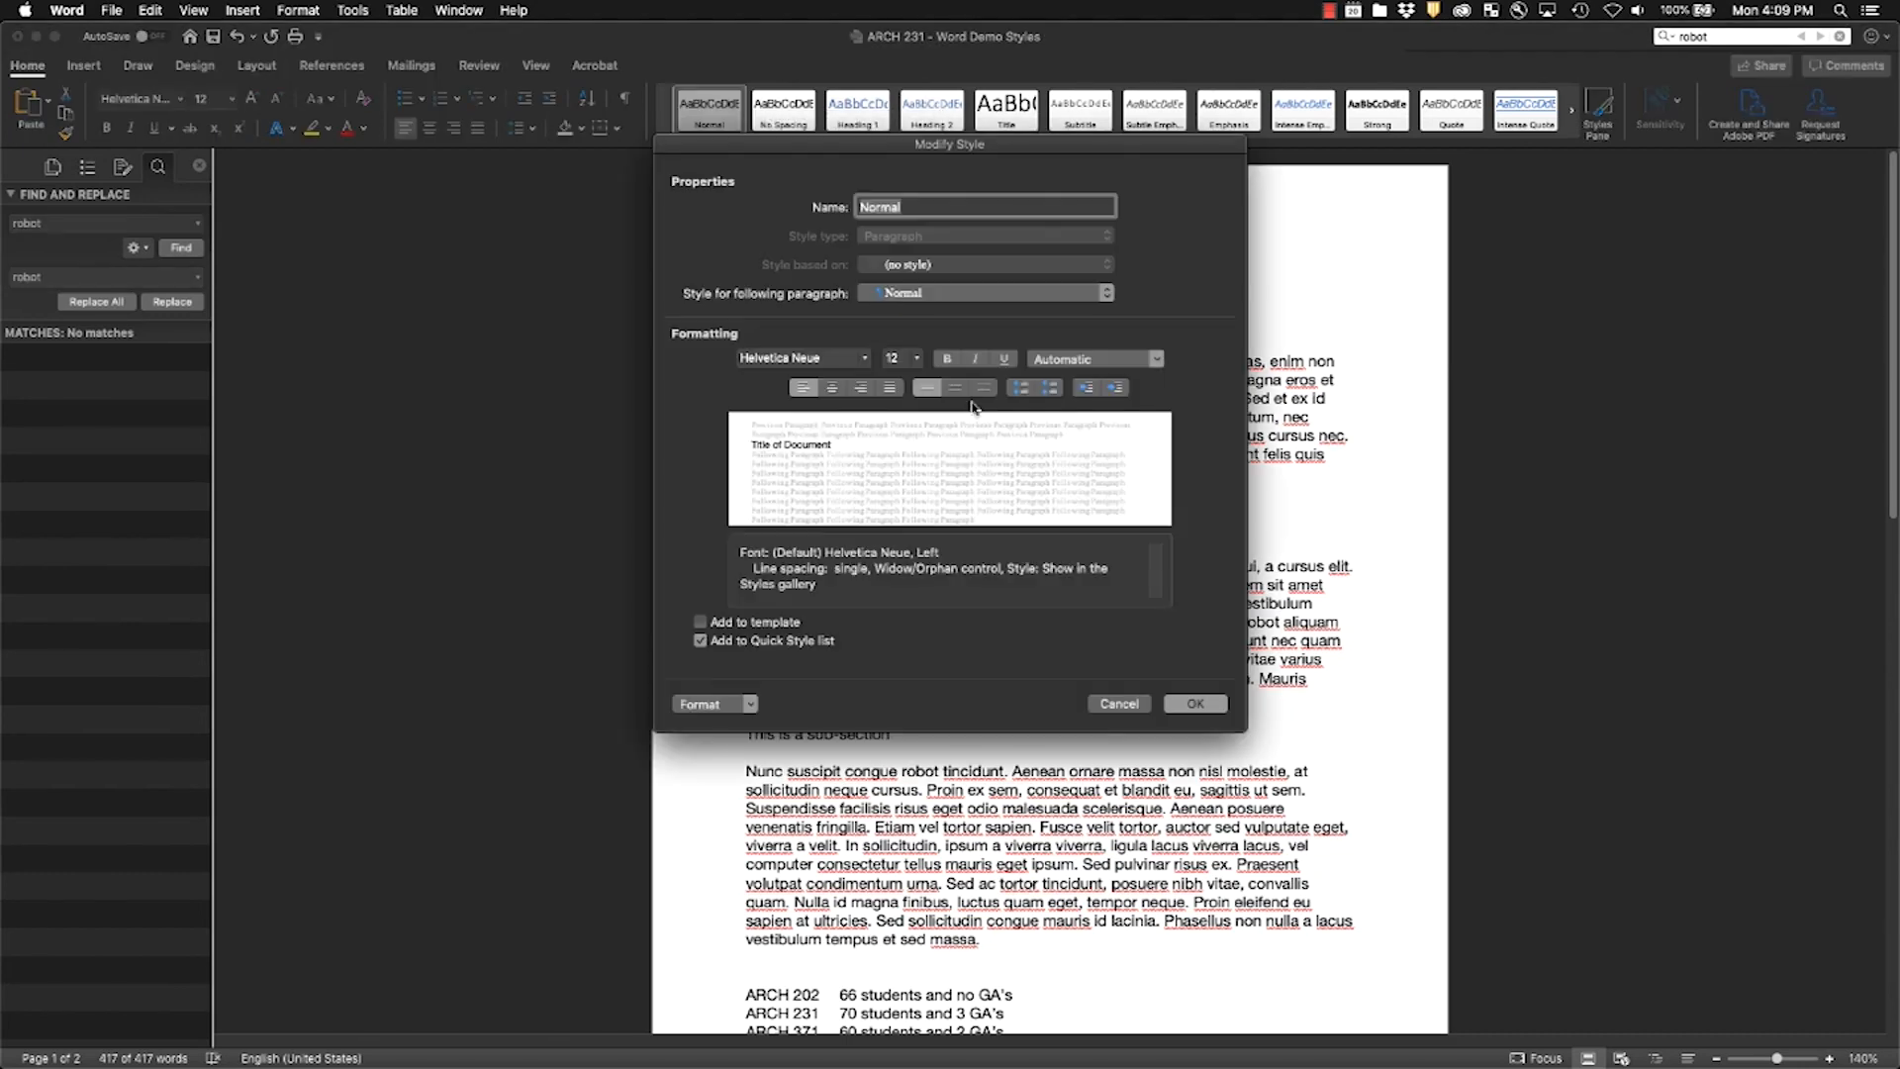
{"action": "left_click", "coordinate": [917, 358]}
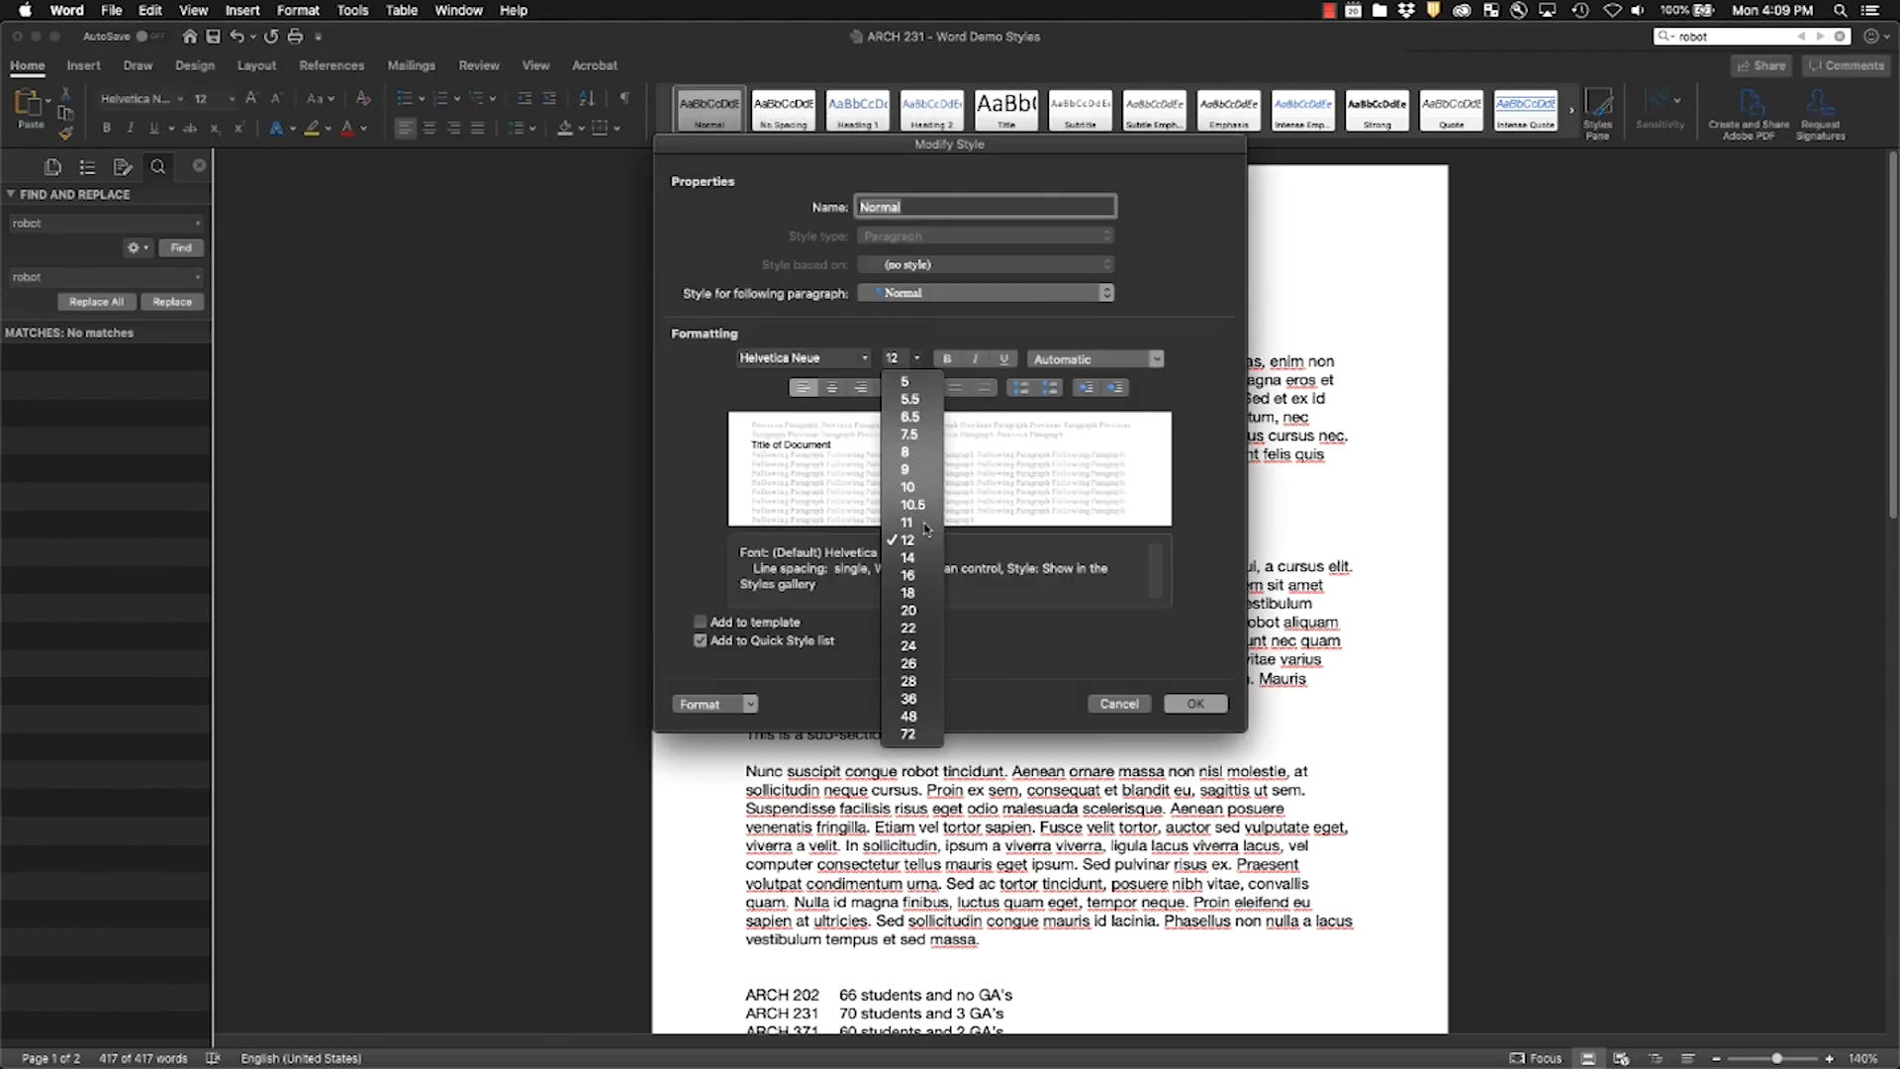
{"action": "left_click", "coordinate": [902, 452]}
{"action": "left_click", "coordinate": [1174, 677]}
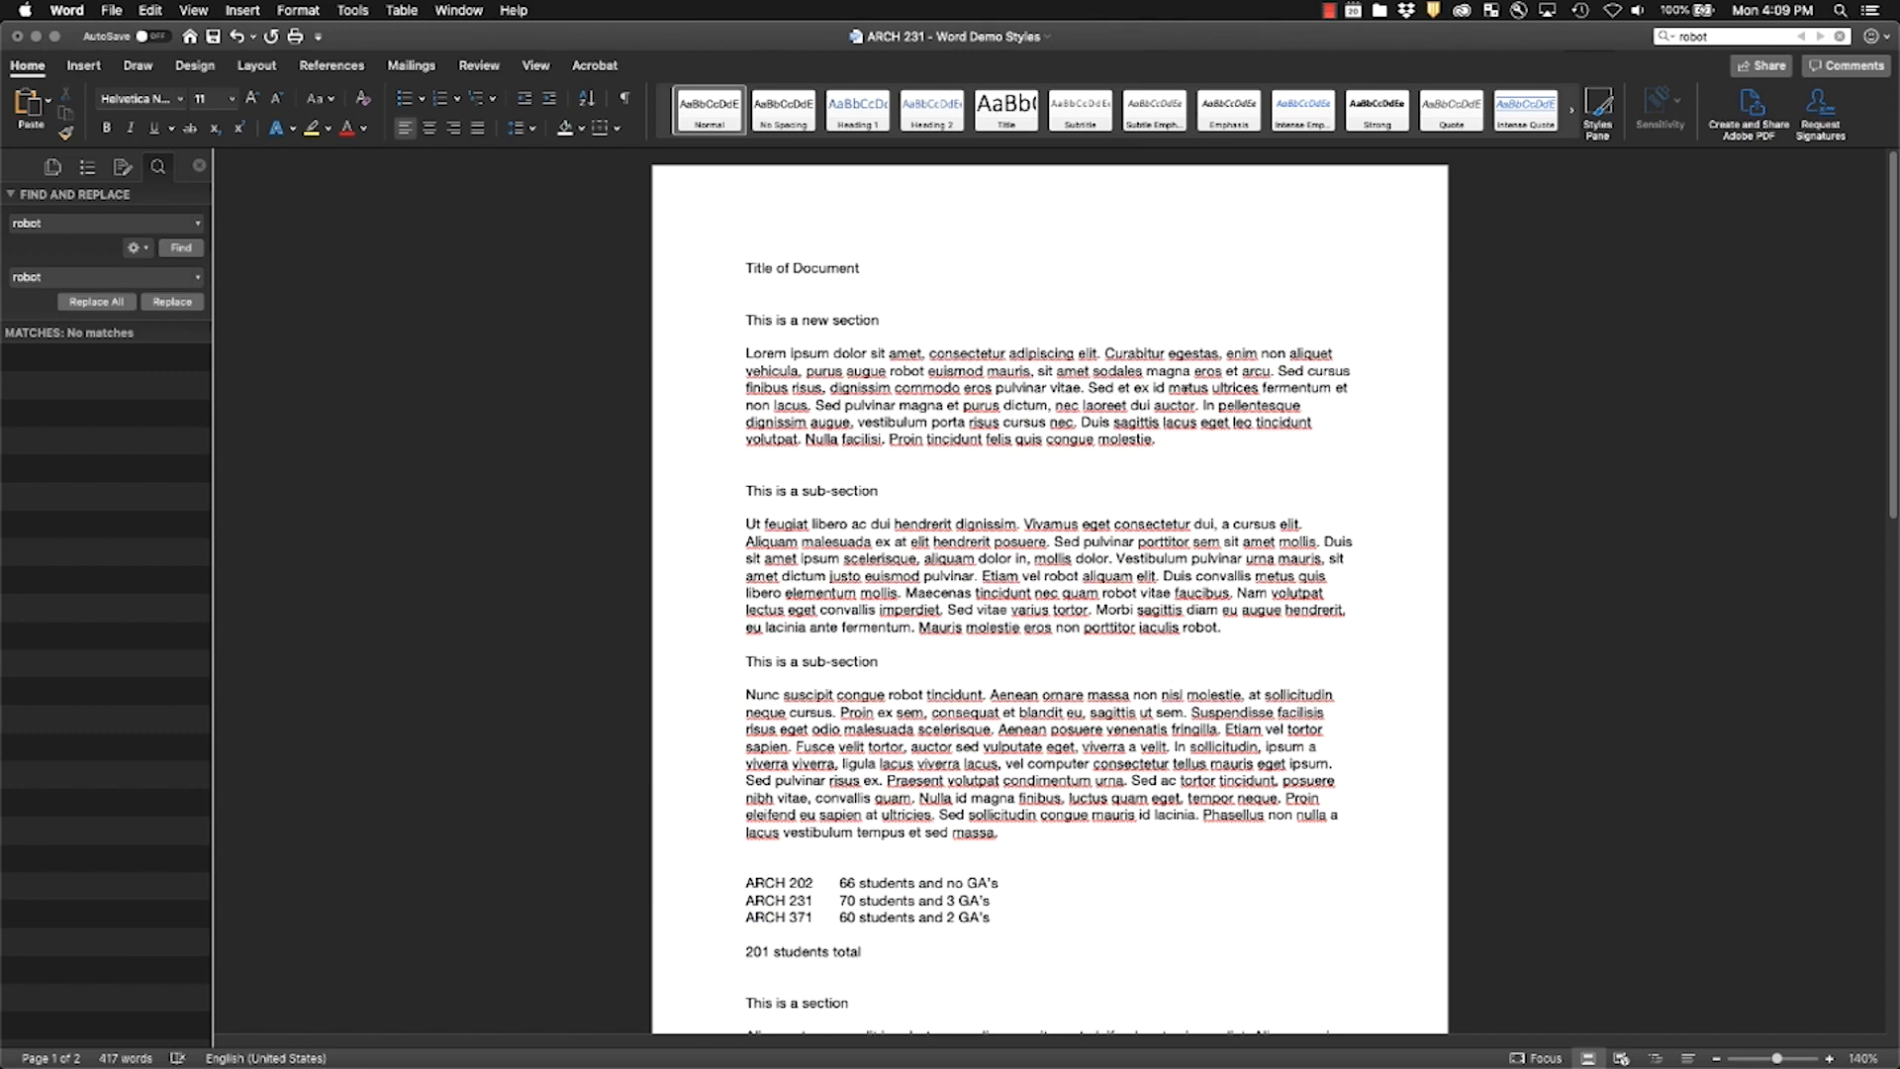
{"action": "scroll", "coordinate": [1065, 564], "scroll_direction": "down", "scroll_amount": 10}
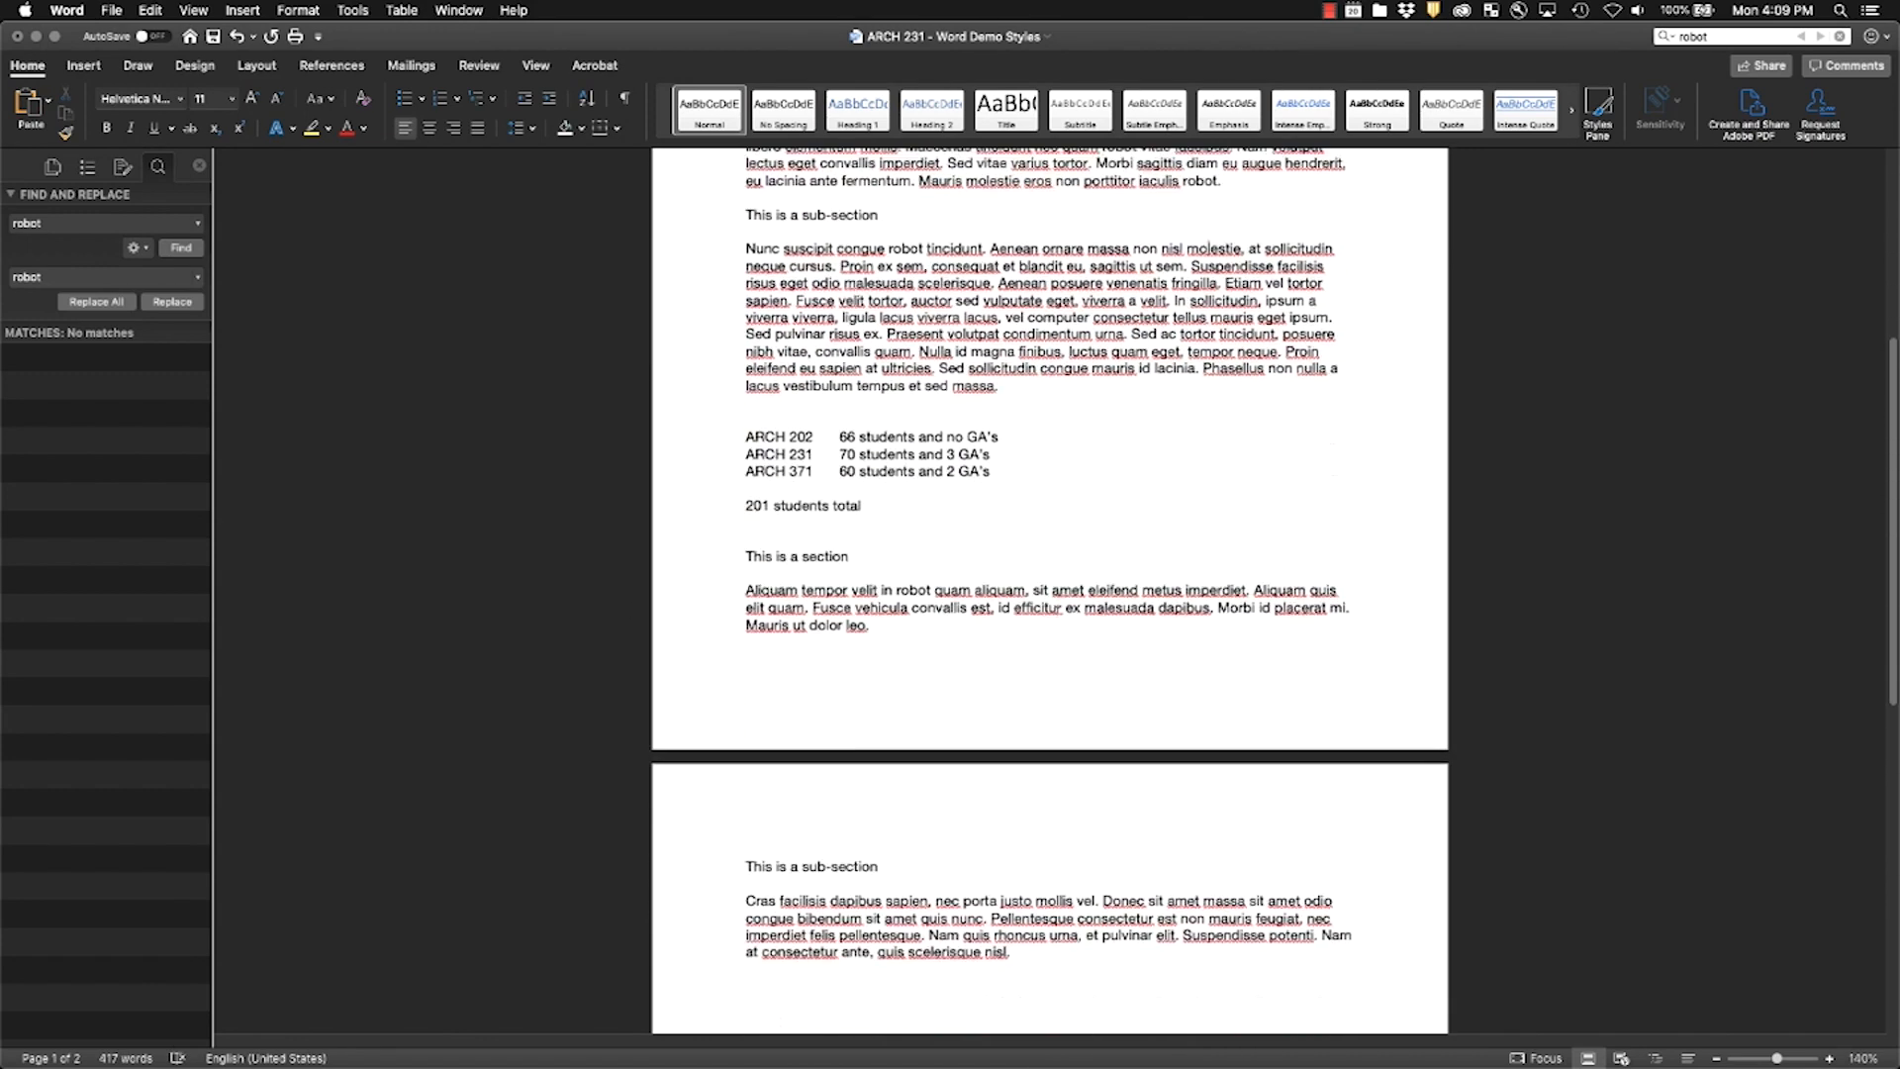
{"action": "scroll", "coordinate": [1060, 605], "scroll_direction": "up", "scroll_amount": 10}
{"action": "left_click_drag", "start_coordinate": [1155, 460], "coordinate": [567, 348]}
{"action": "left_click", "coordinate": [952, 580]}
{"action": "key", "text": "super+a"}
{"action": "left_click", "coordinate": [232, 98]}
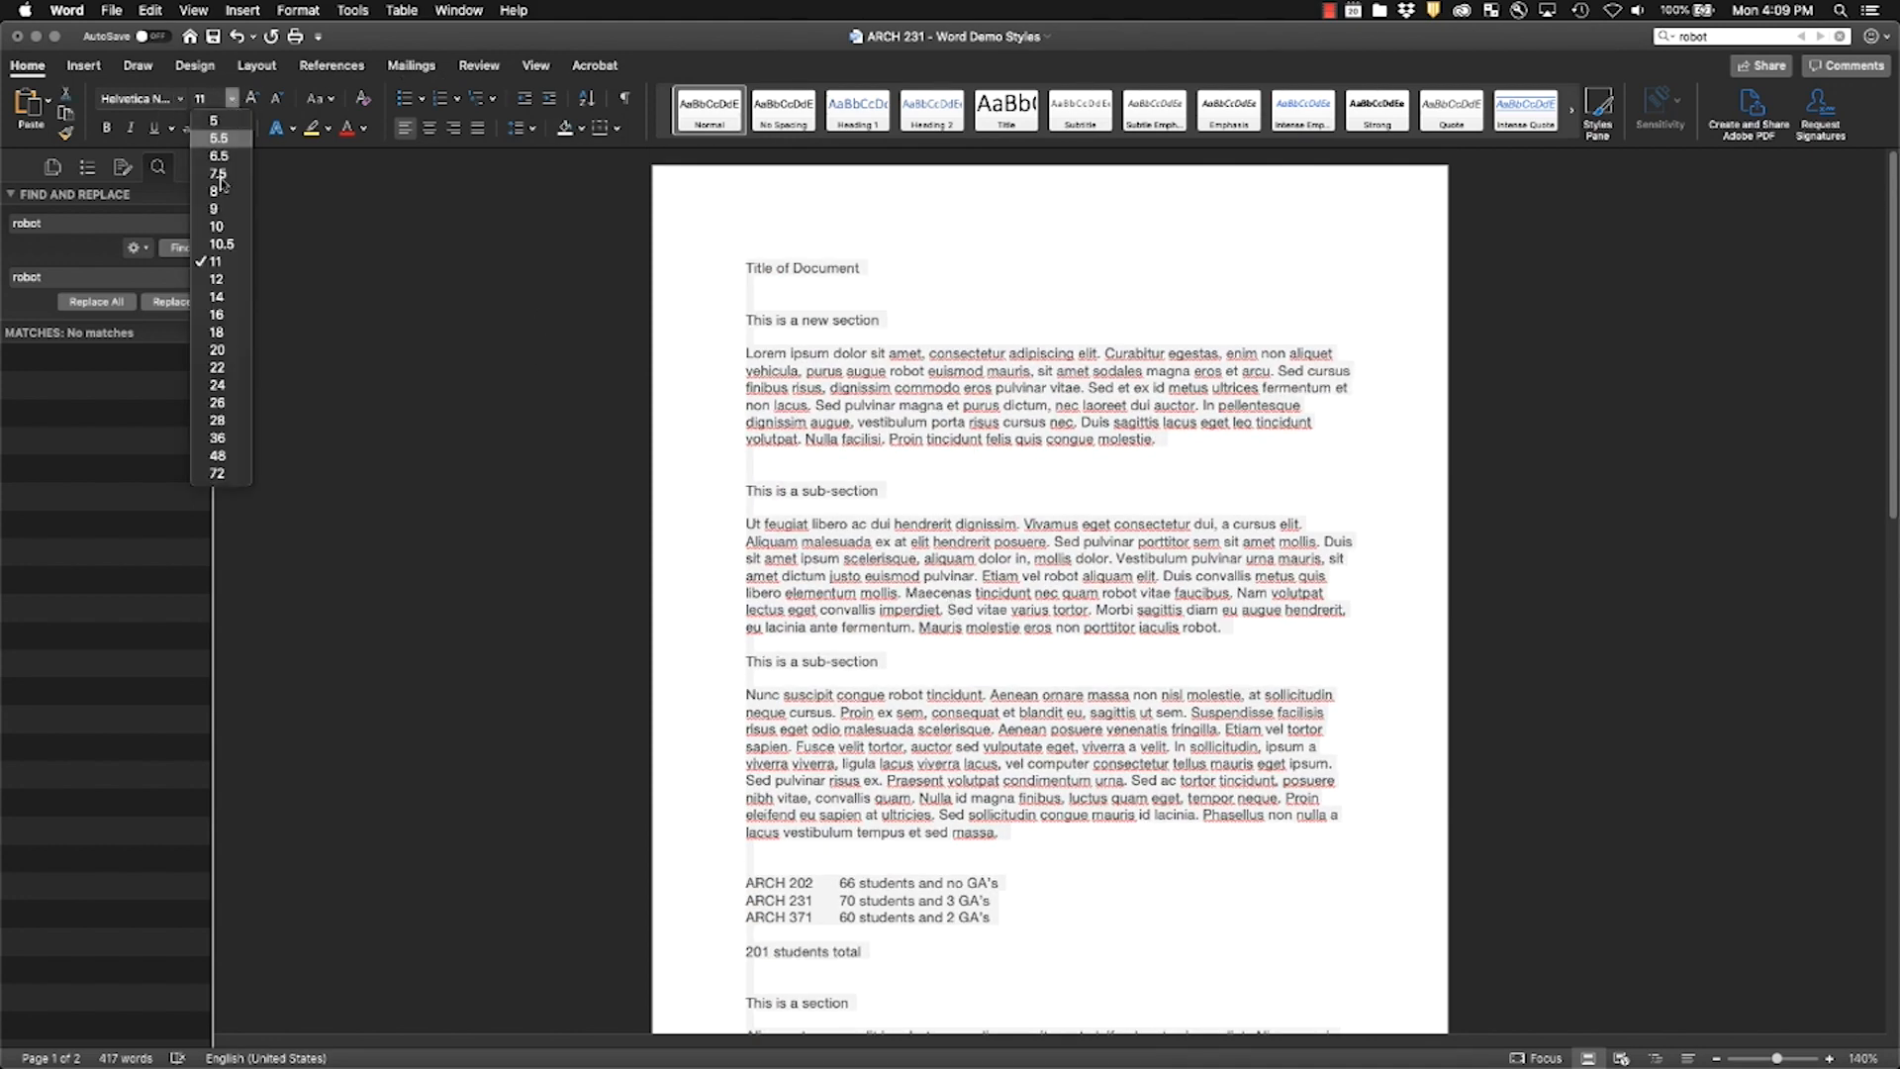
{"action": "left_click", "coordinate": [216, 279]}
{"action": "left_click", "coordinate": [1279, 417]}
{"action": "key", "text": "super+a"}
{"action": "key", "text": "super+bracketleft"}
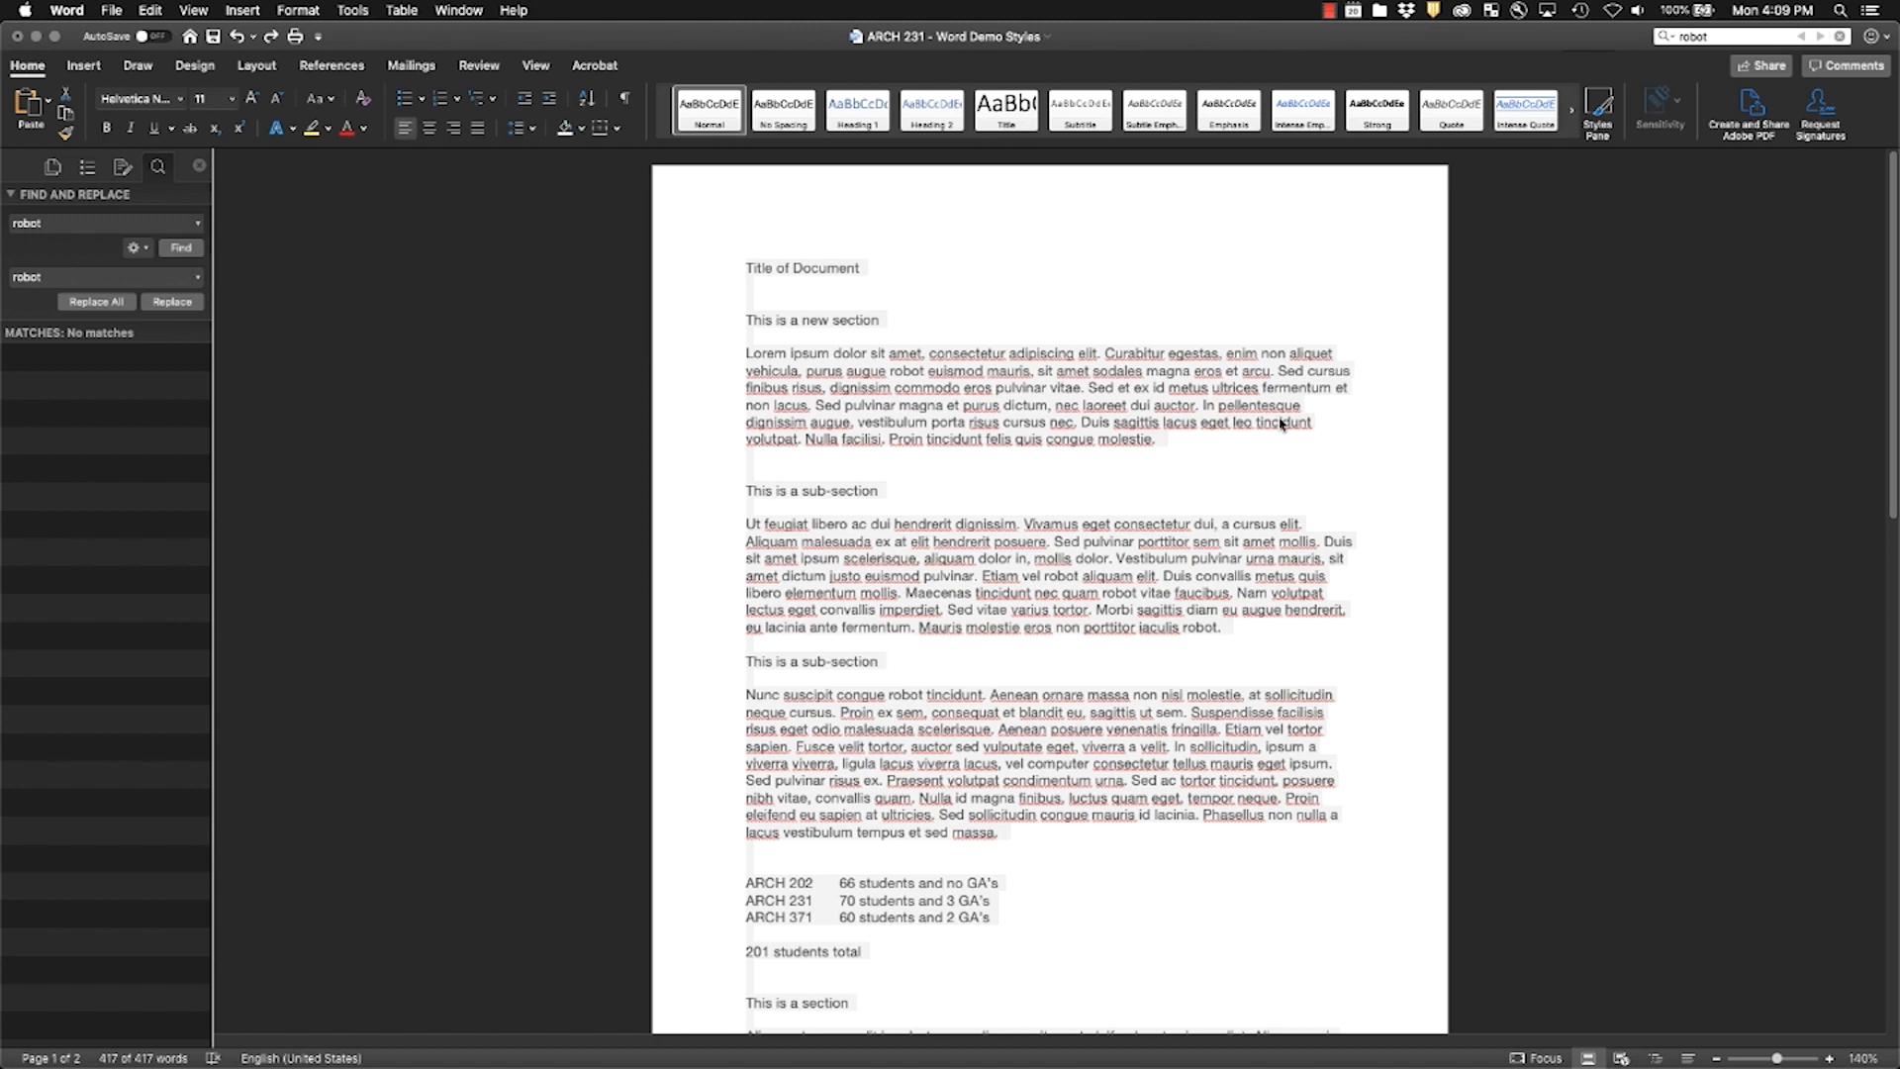
{"action": "left_click", "coordinate": [1243, 439]}
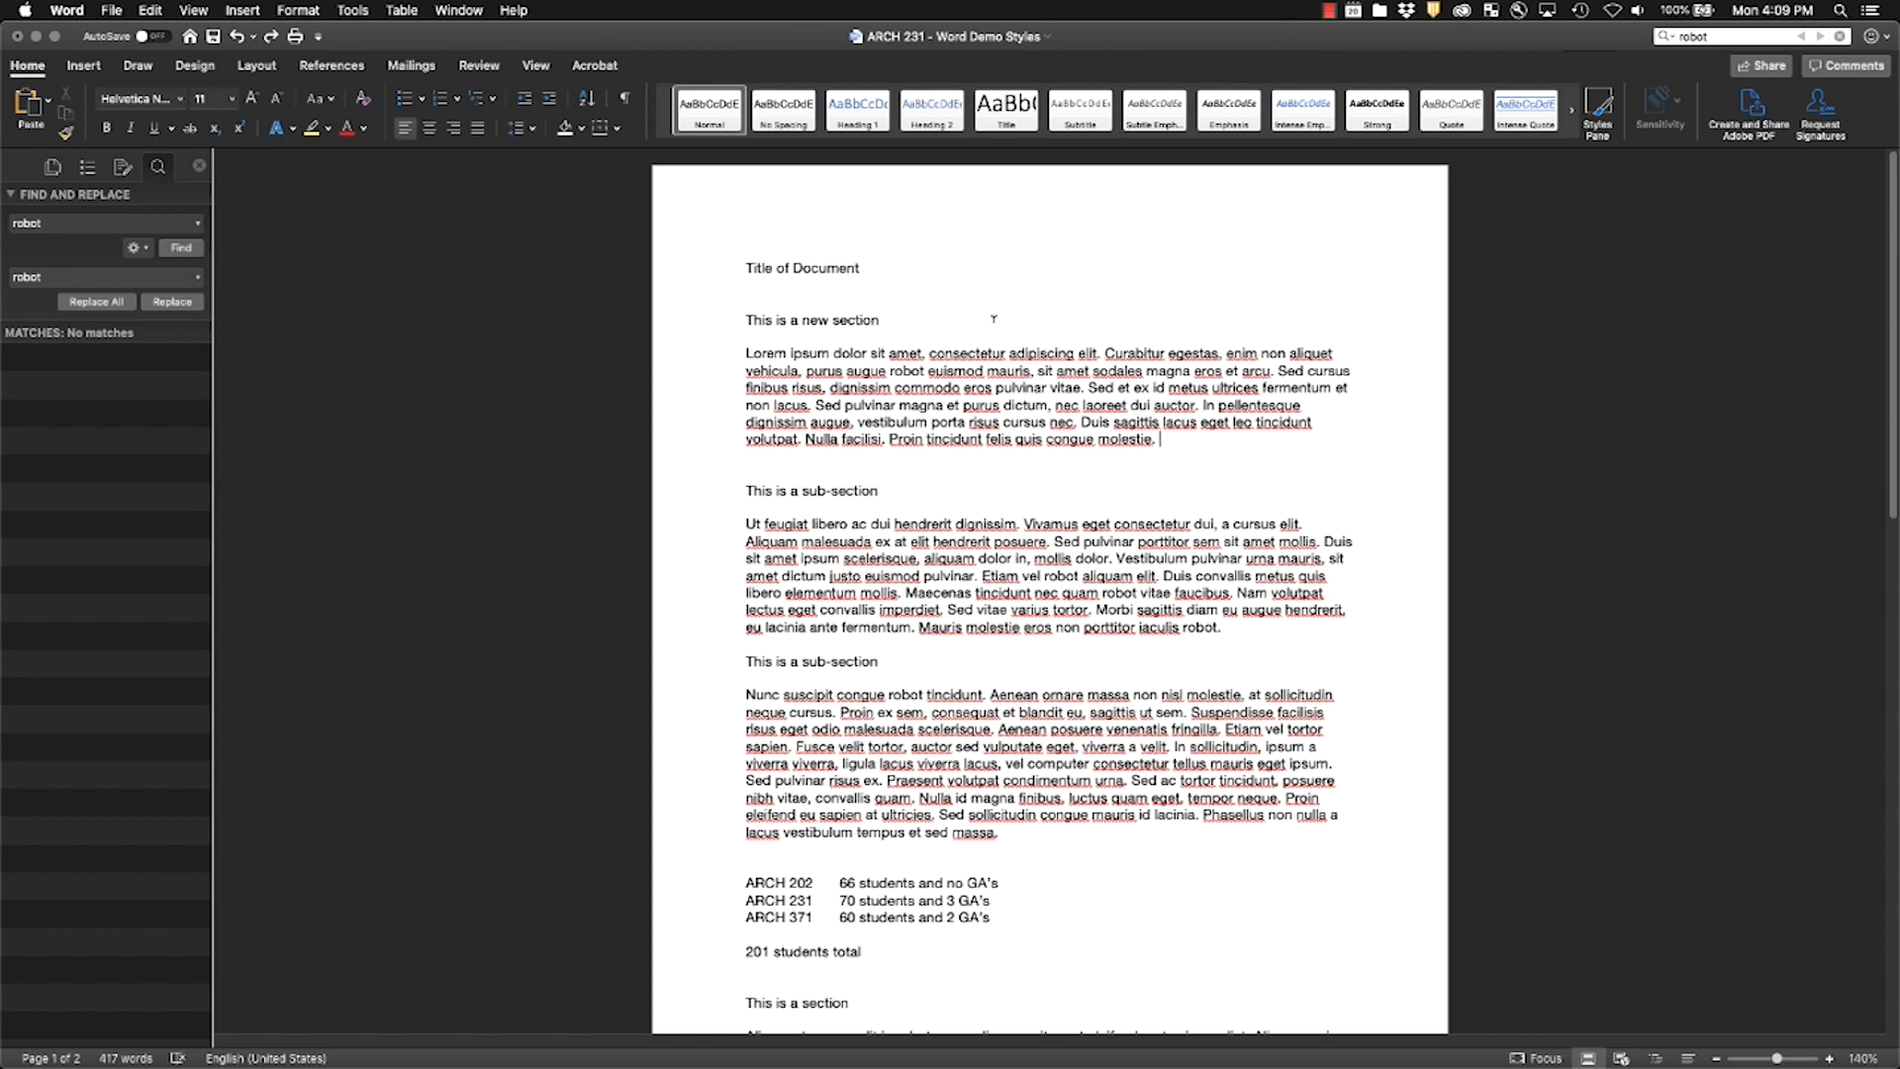
Step: Apply the Title style to the "Title of Document" line
{"action": "triple_click", "coordinate": [938, 270]}
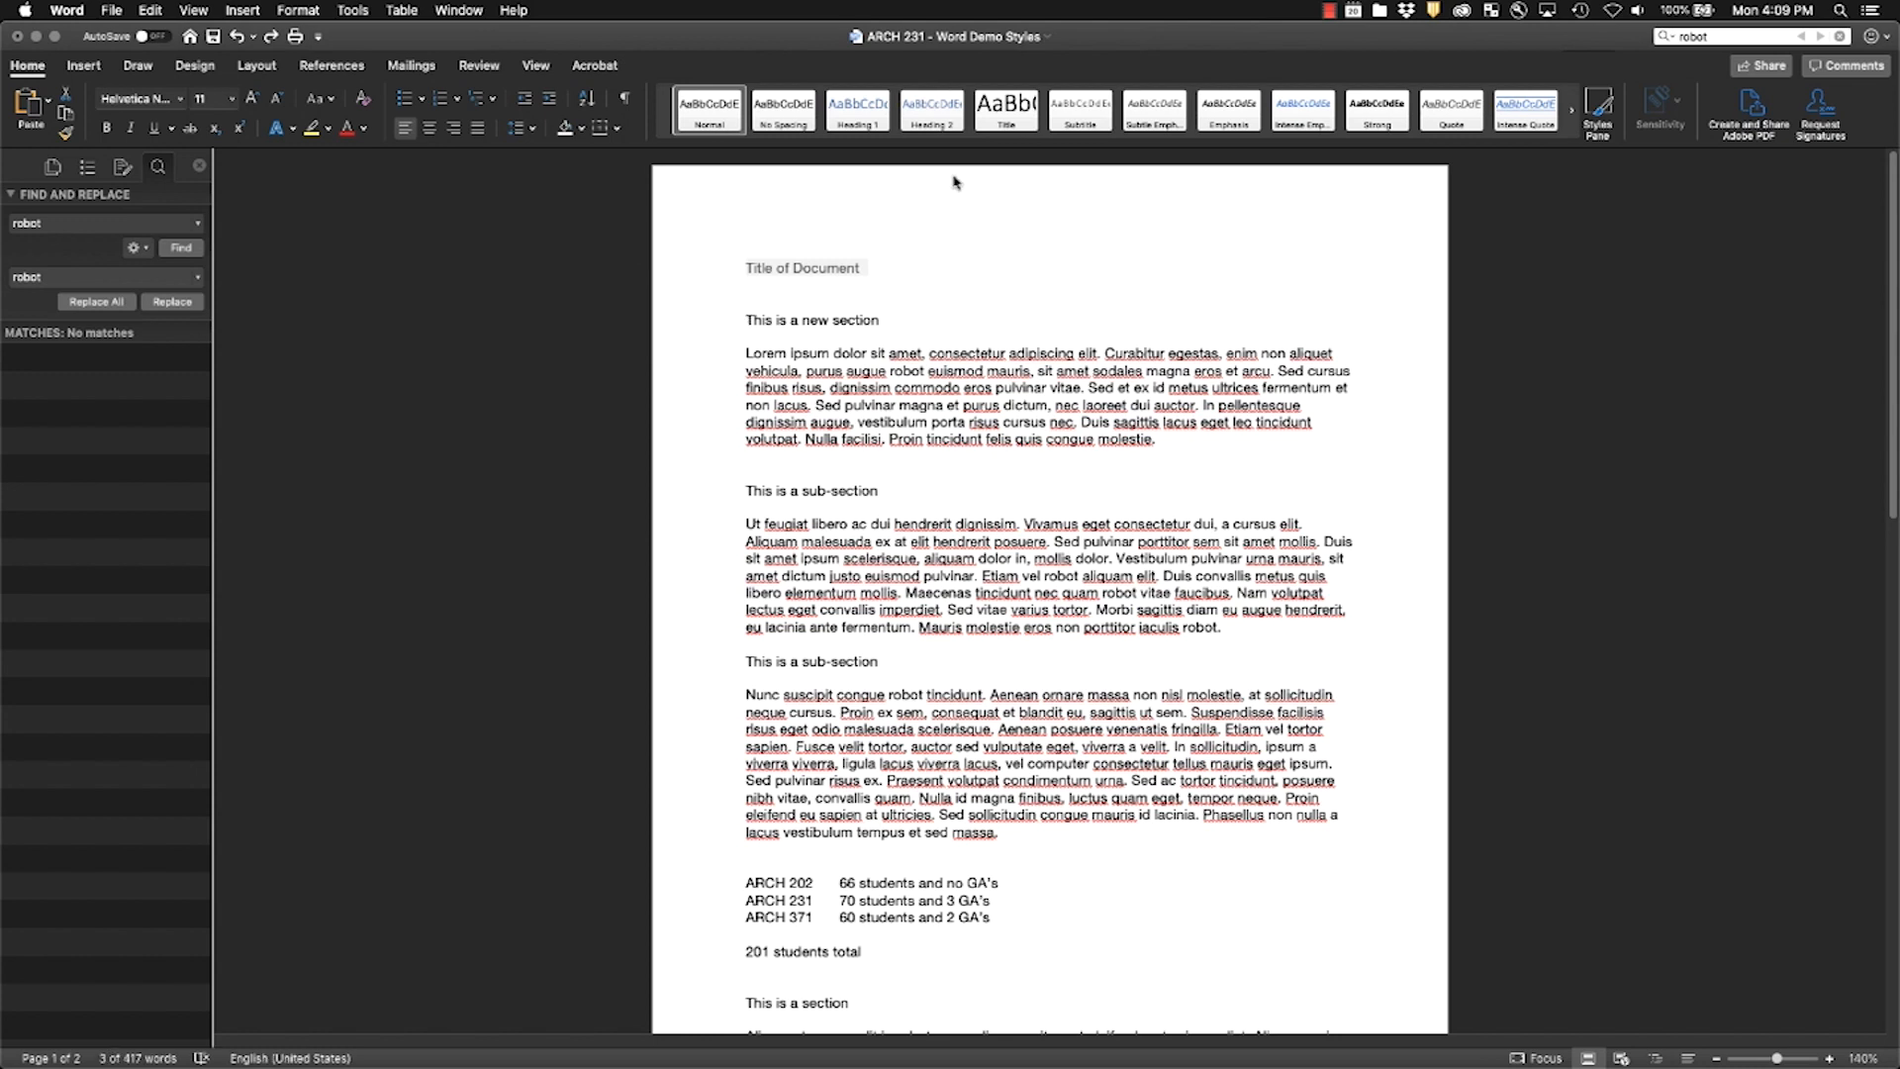
{"action": "left_click", "coordinate": [1006, 109]}
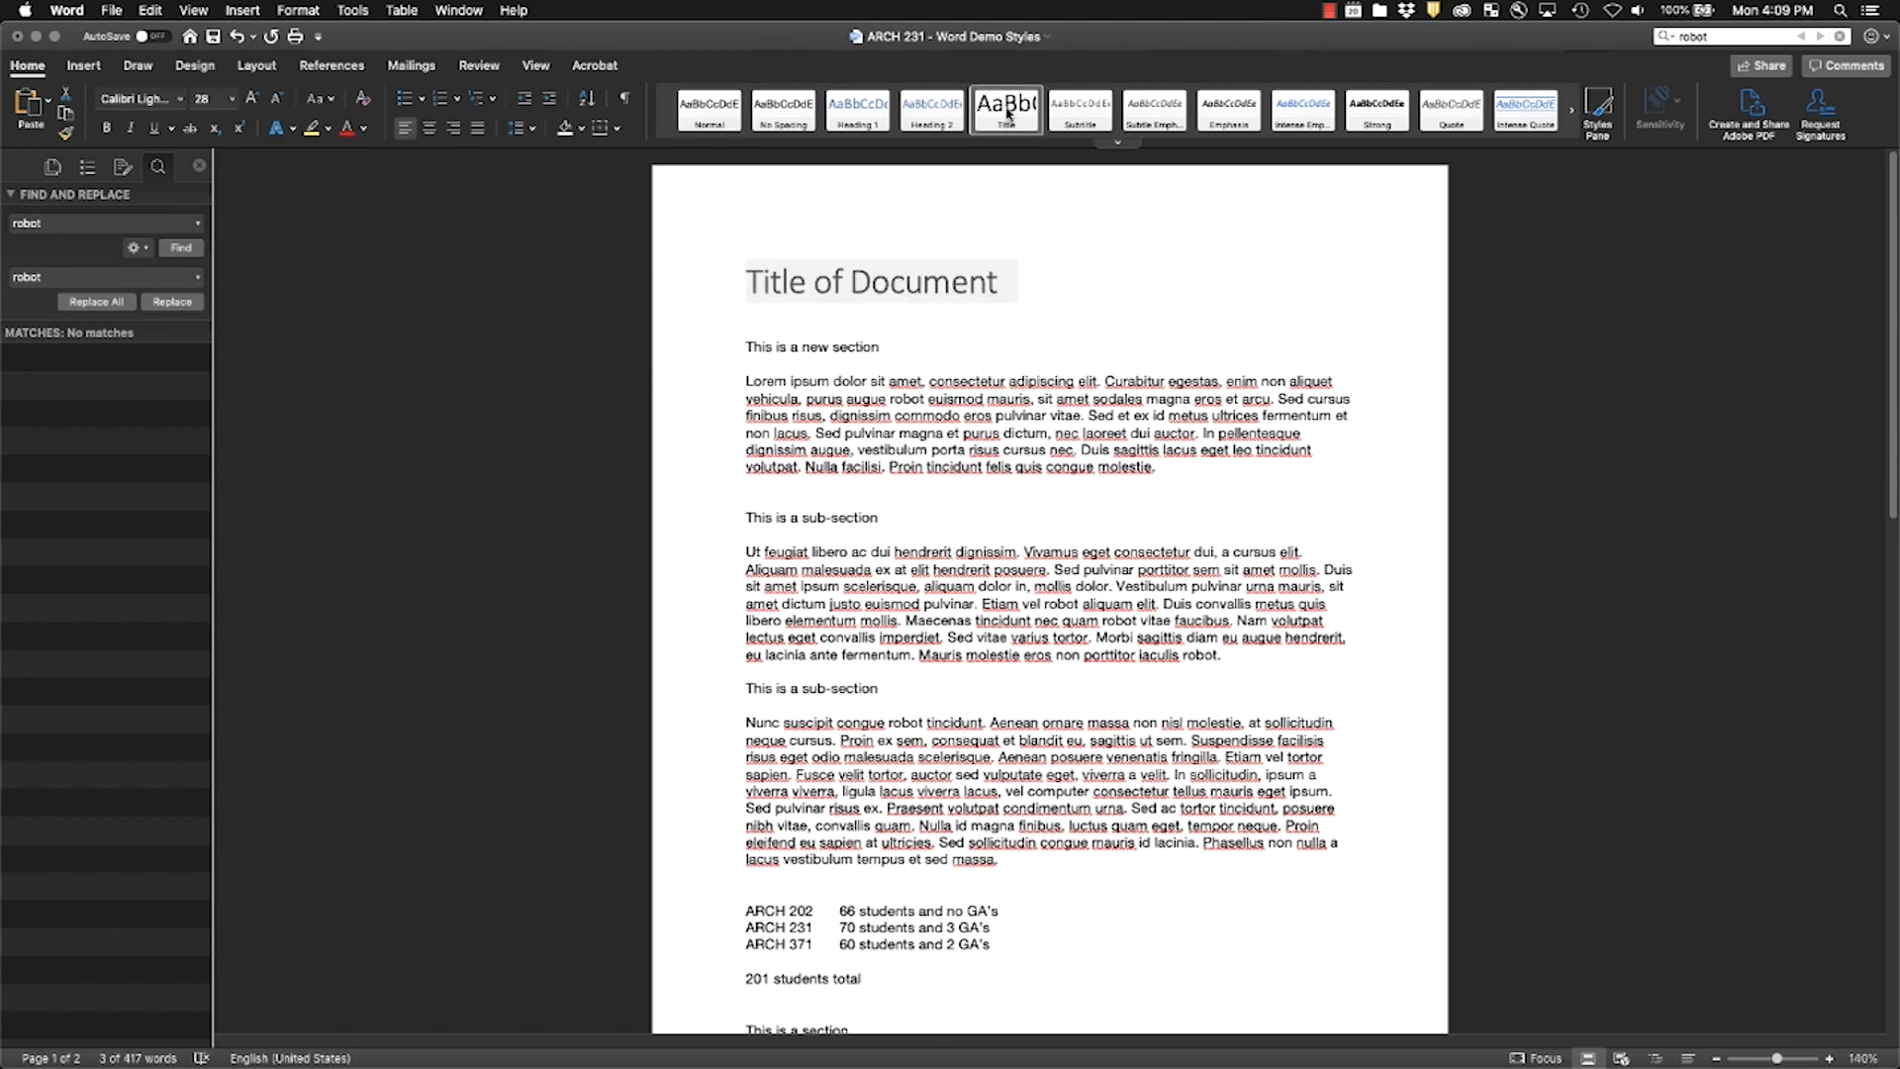
{"action": "left_click", "coordinate": [1063, 309]}
Step: Modify the Title style to use bold Helvetica Neue
{"action": "triple_click", "coordinate": [932, 263]}
{"action": "right_click", "coordinate": [1002, 118]}
{"action": "left_click", "coordinate": [841, 374]}
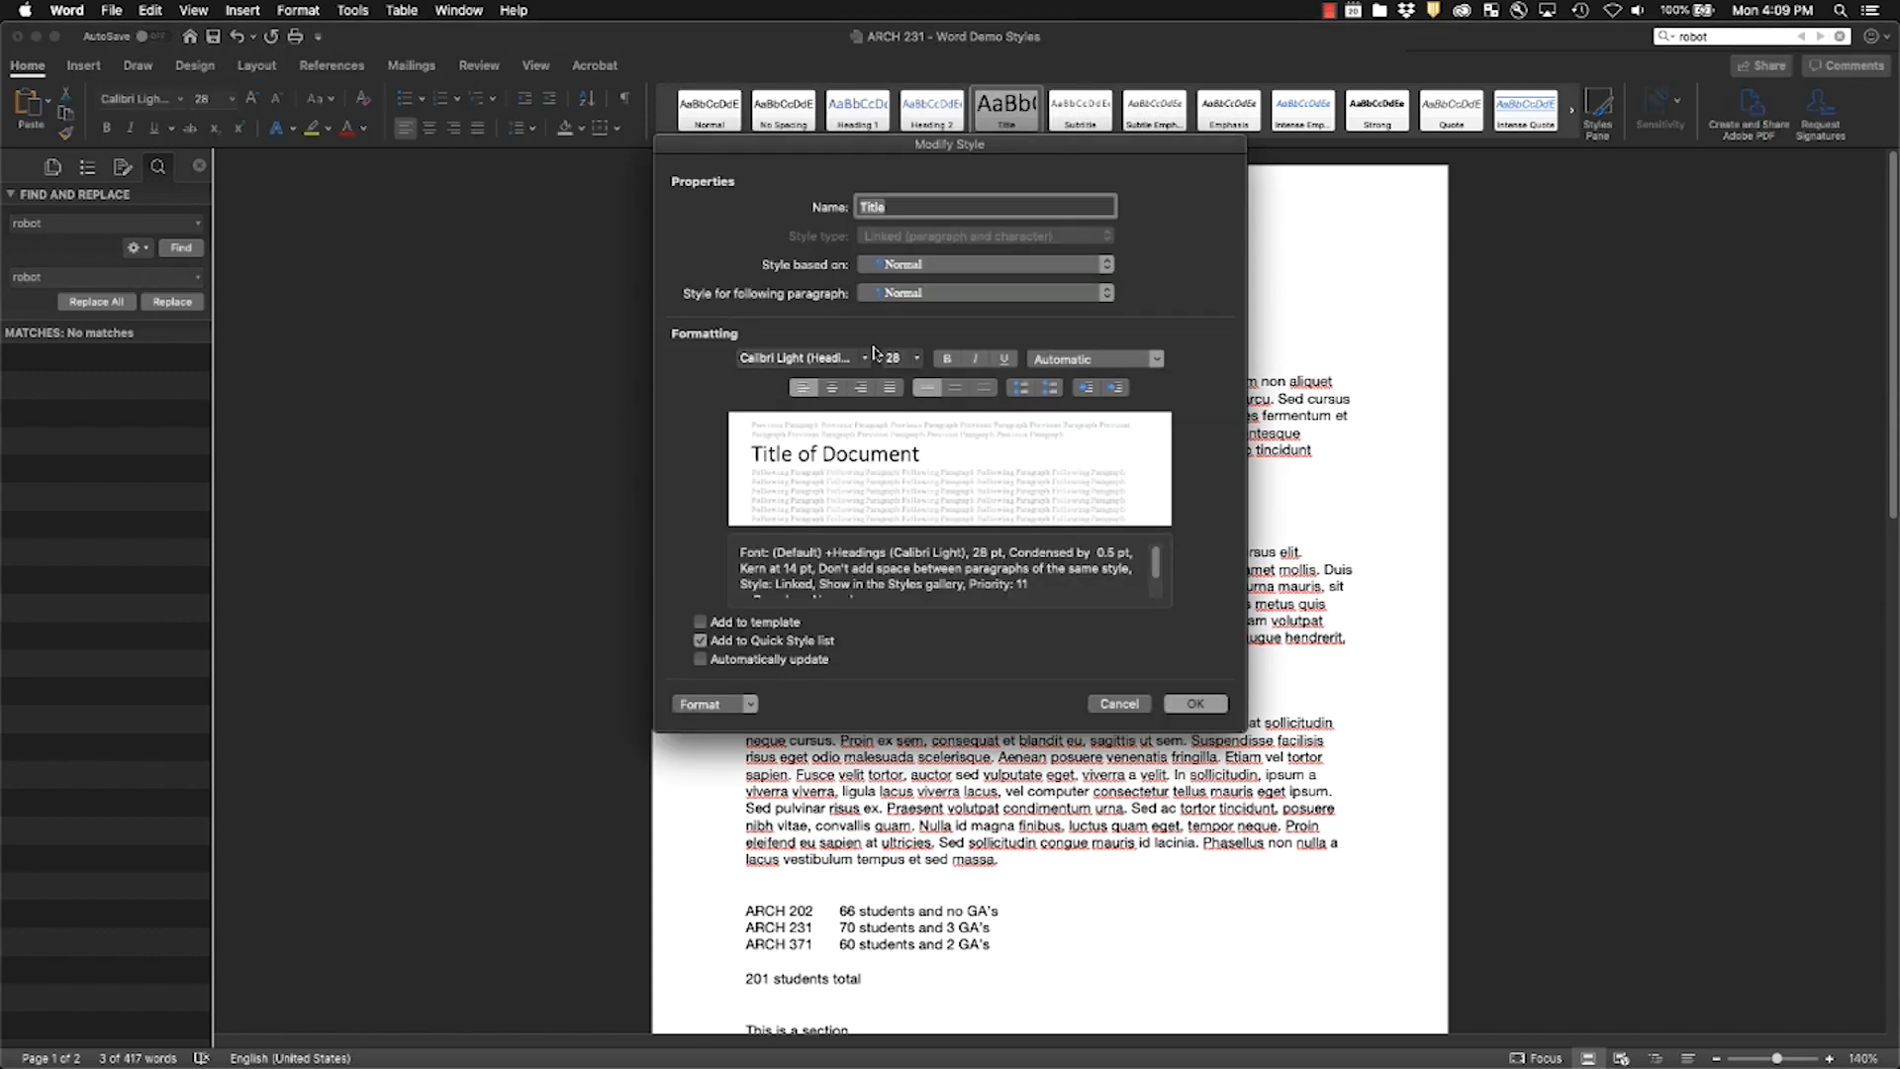
{"action": "left_click", "coordinate": [865, 359]}
{"action": "mouse_move", "coordinate": [976, 510]}
{"action": "left_click", "coordinate": [1128, 509]}
{"action": "left_click", "coordinate": [949, 359]}
{"action": "left_click", "coordinate": [1195, 703]}
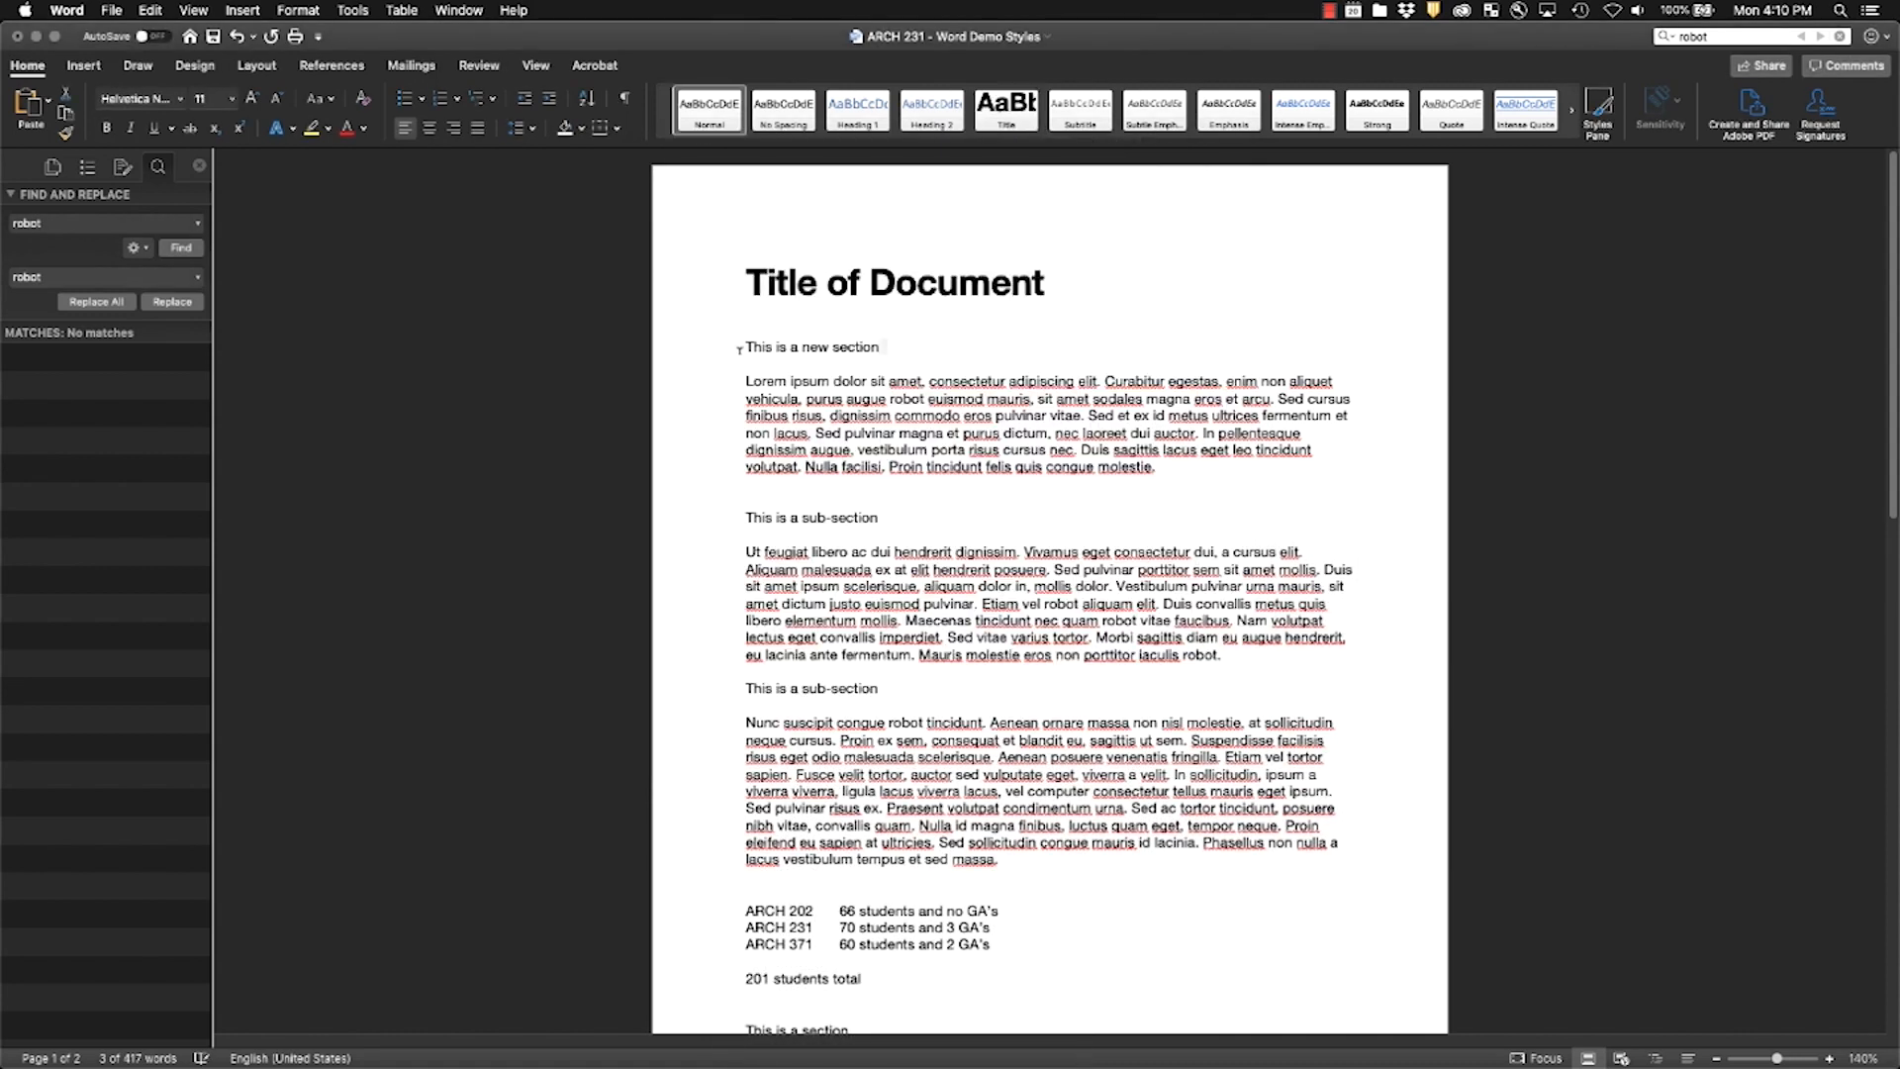
Step: Apply the Heading 1 style to the "This is a new section" and "This is a section" headings
{"action": "left_click", "coordinate": [661, 349]}
{"action": "left_click", "coordinate": [857, 109]}
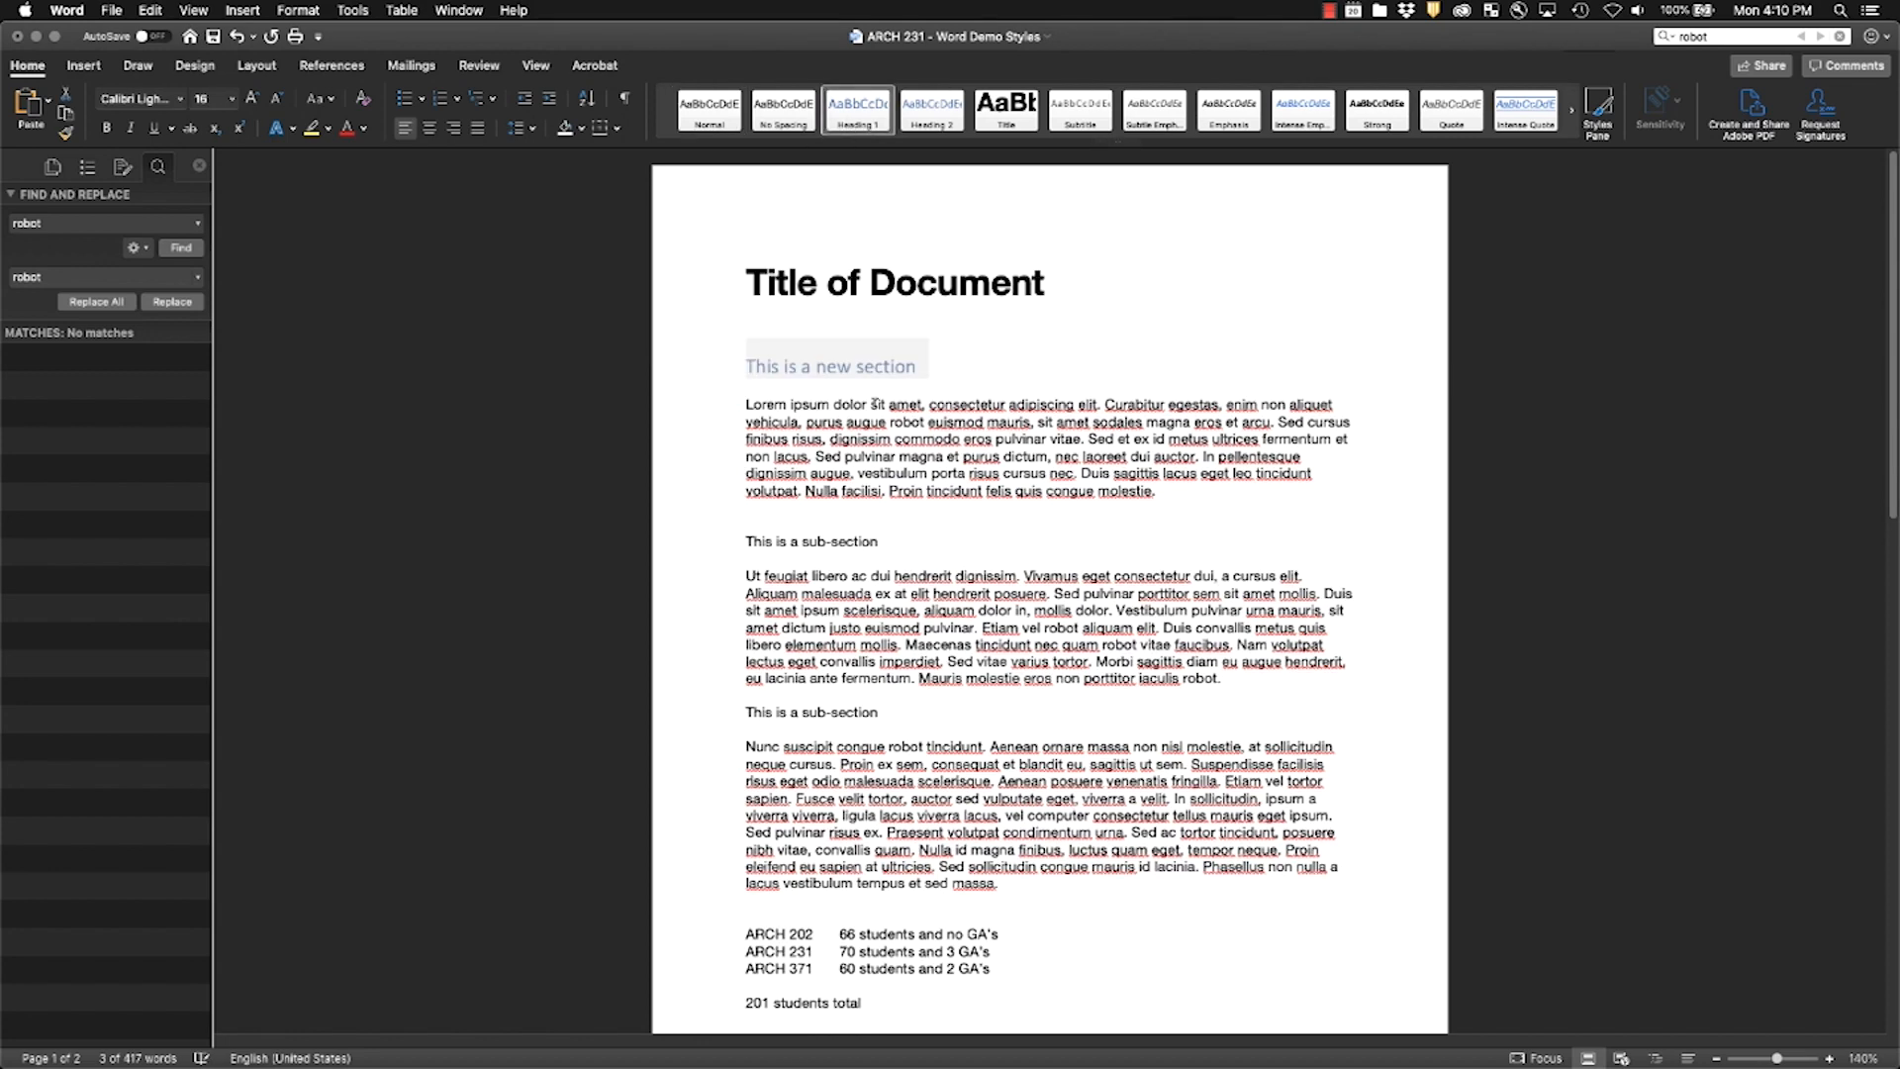
{"action": "left_click", "coordinate": [866, 368]}
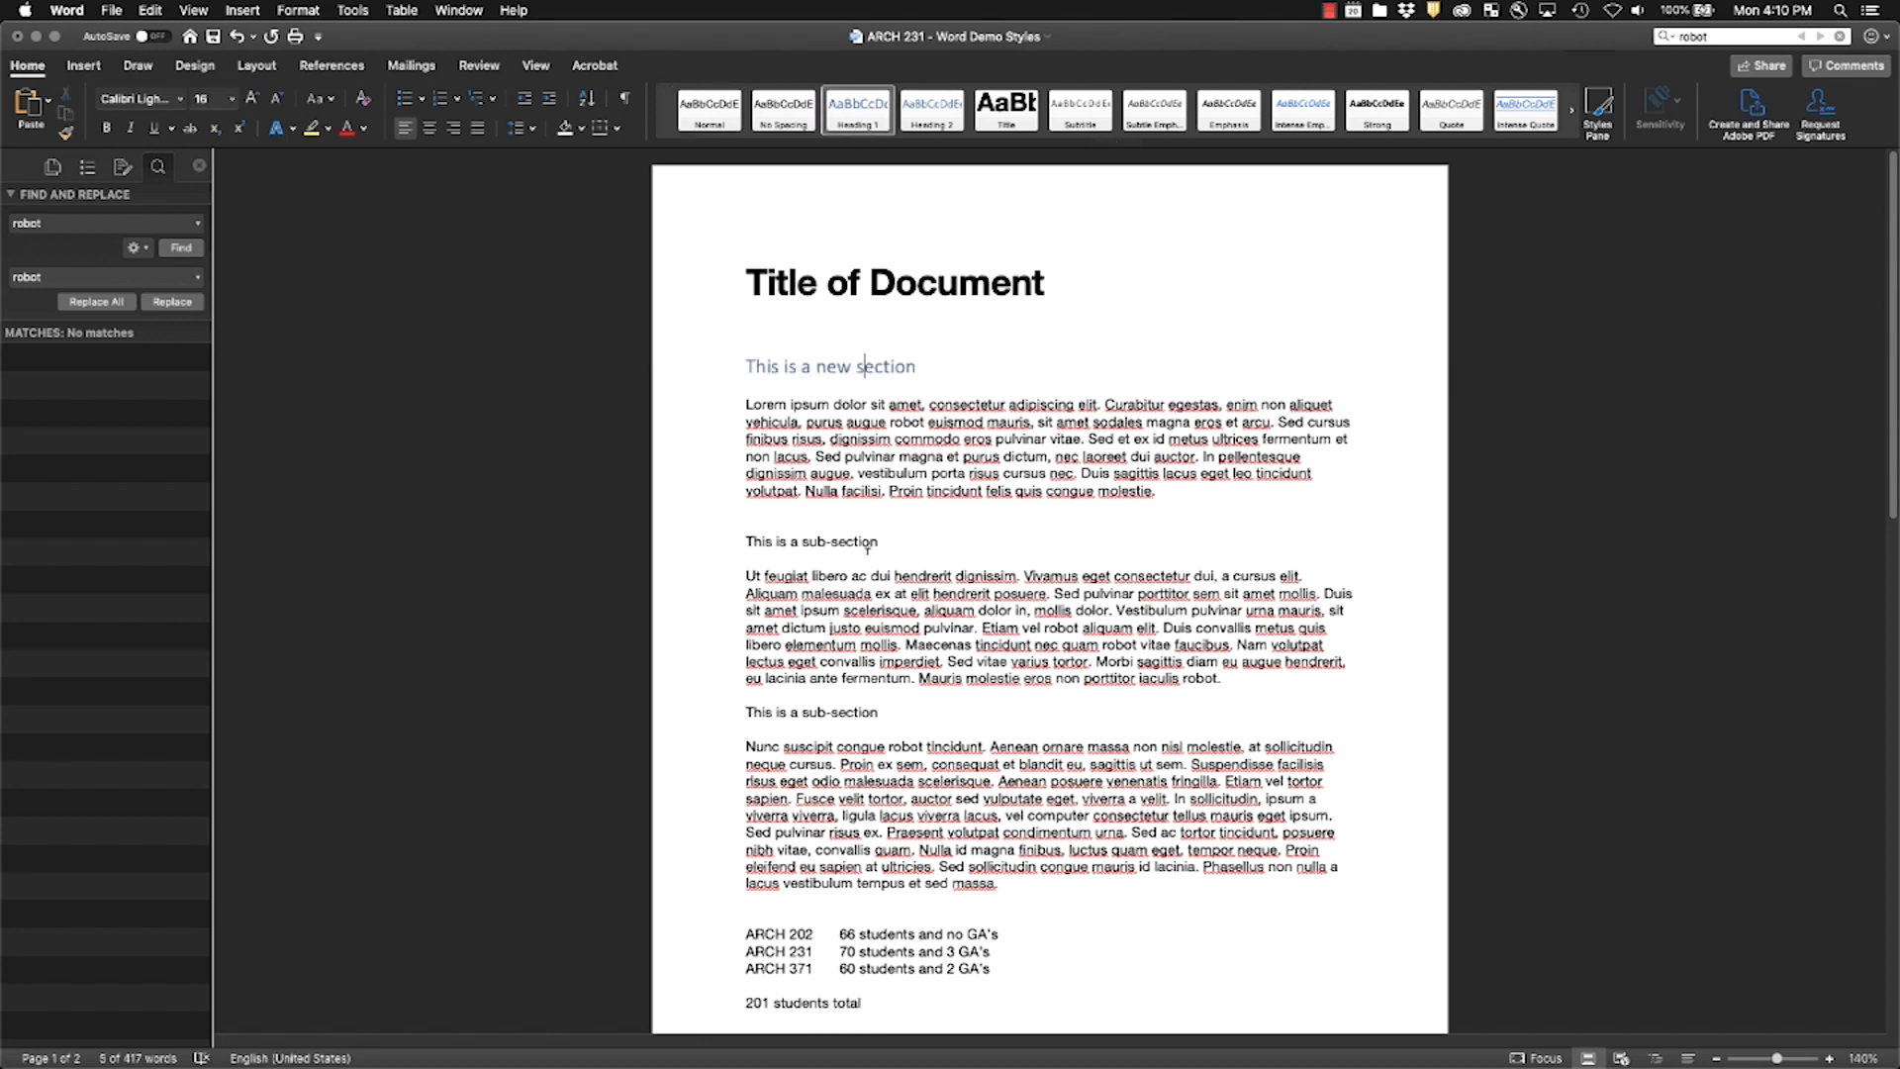
{"action": "scroll", "coordinate": [866, 367], "scroll_direction": "down", "scroll_amount": 10}
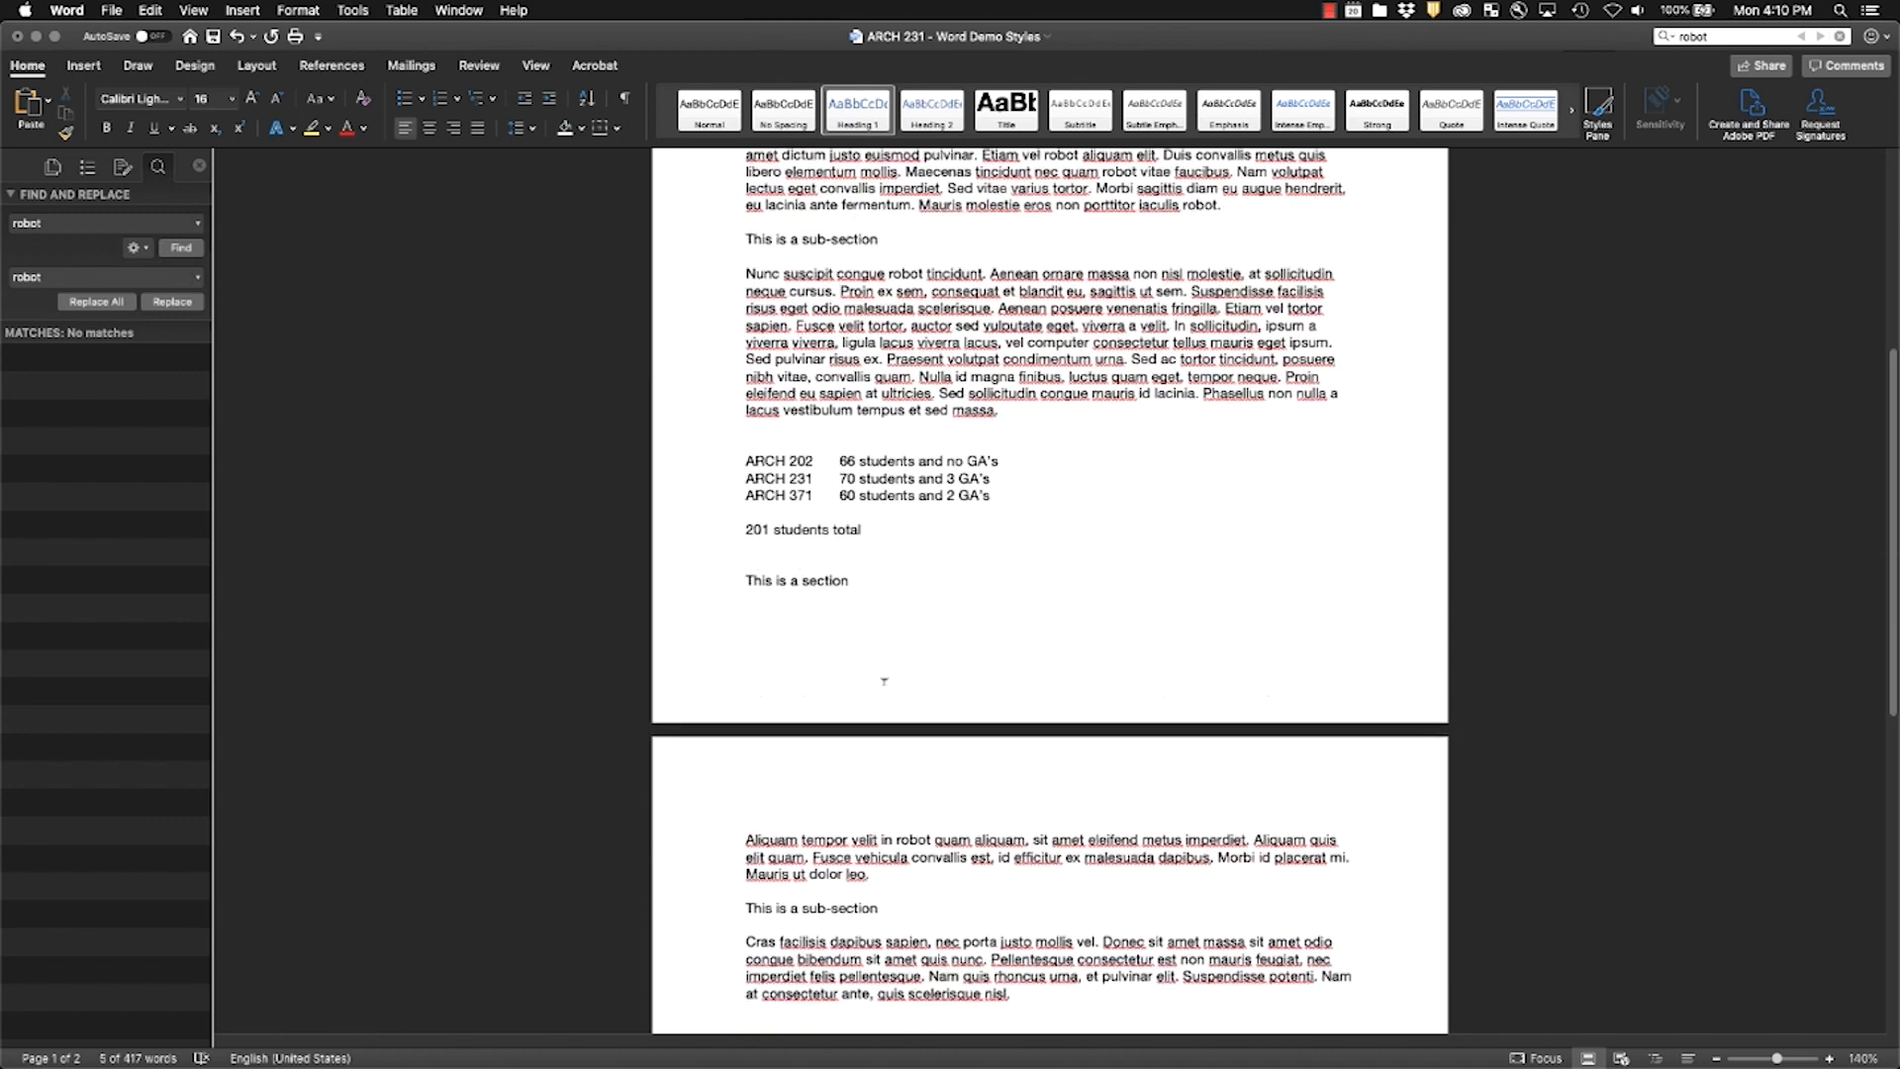
{"action": "scroll", "coordinate": [866, 643], "scroll_direction": "up", "scroll_amount": 3}
{"action": "scroll", "coordinate": [866, 643], "scroll_direction": "up", "scroll_amount": 1}
{"action": "triple_click", "coordinate": [832, 634]}
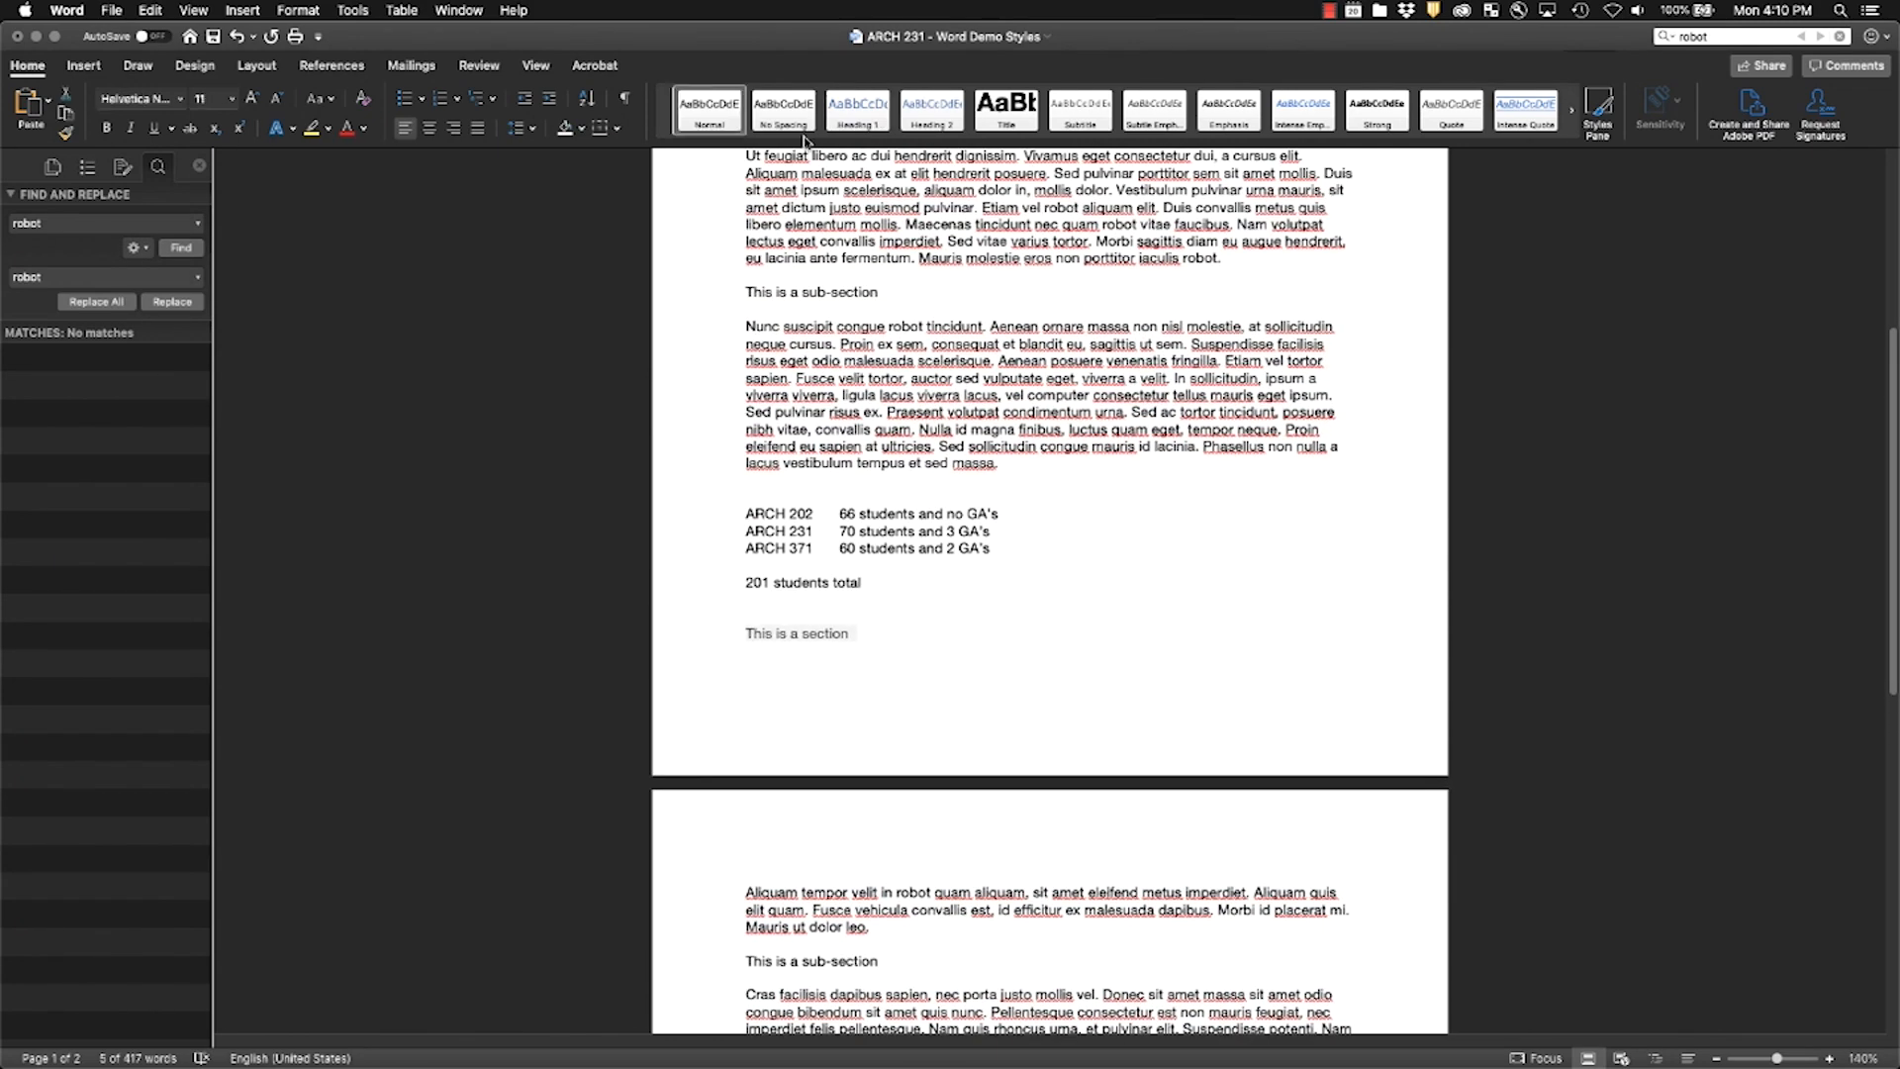
{"action": "left_click", "coordinate": [843, 104]}
{"action": "scroll", "coordinate": [827, 545], "scroll_direction": "up", "scroll_amount": 6}
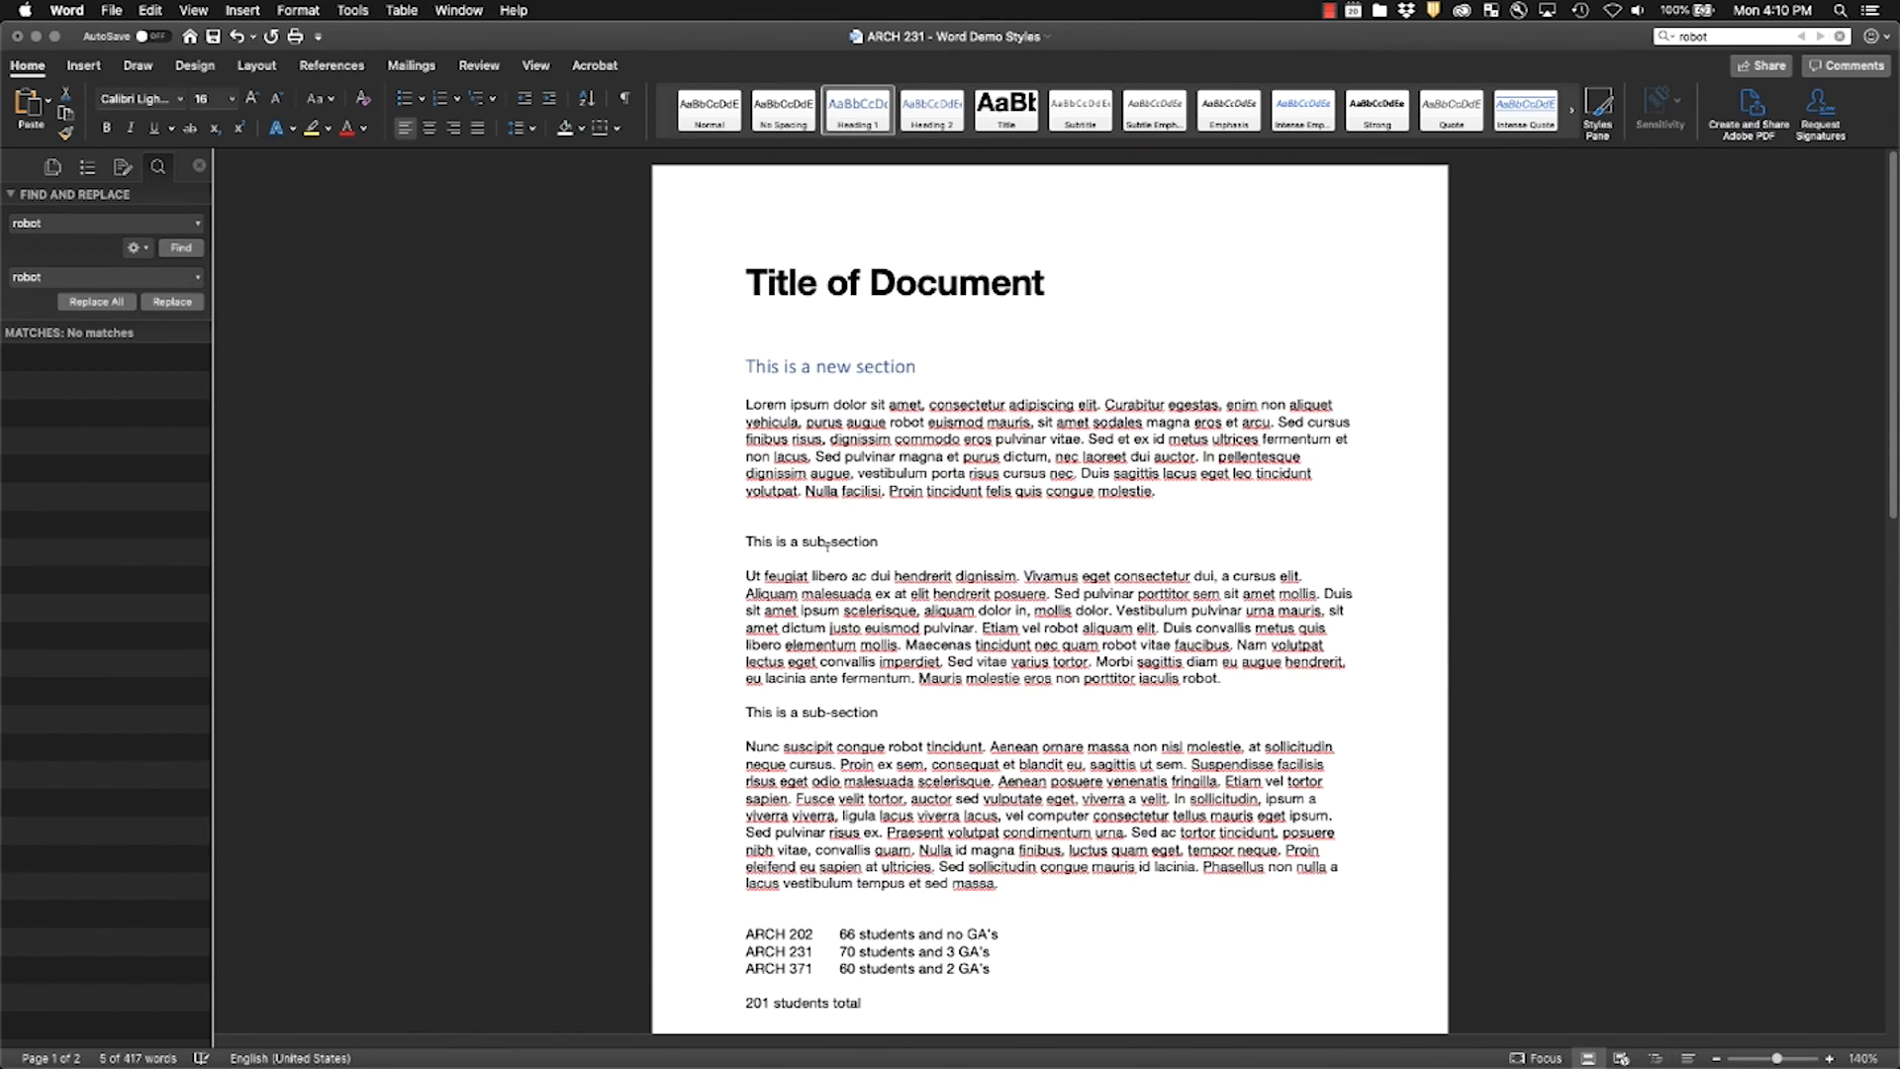
Step: Apply the Heading 2 style to all three "This is a sub-section" headings
{"action": "left_click_drag", "start_coordinate": [887, 537], "coordinate": [712, 526]}
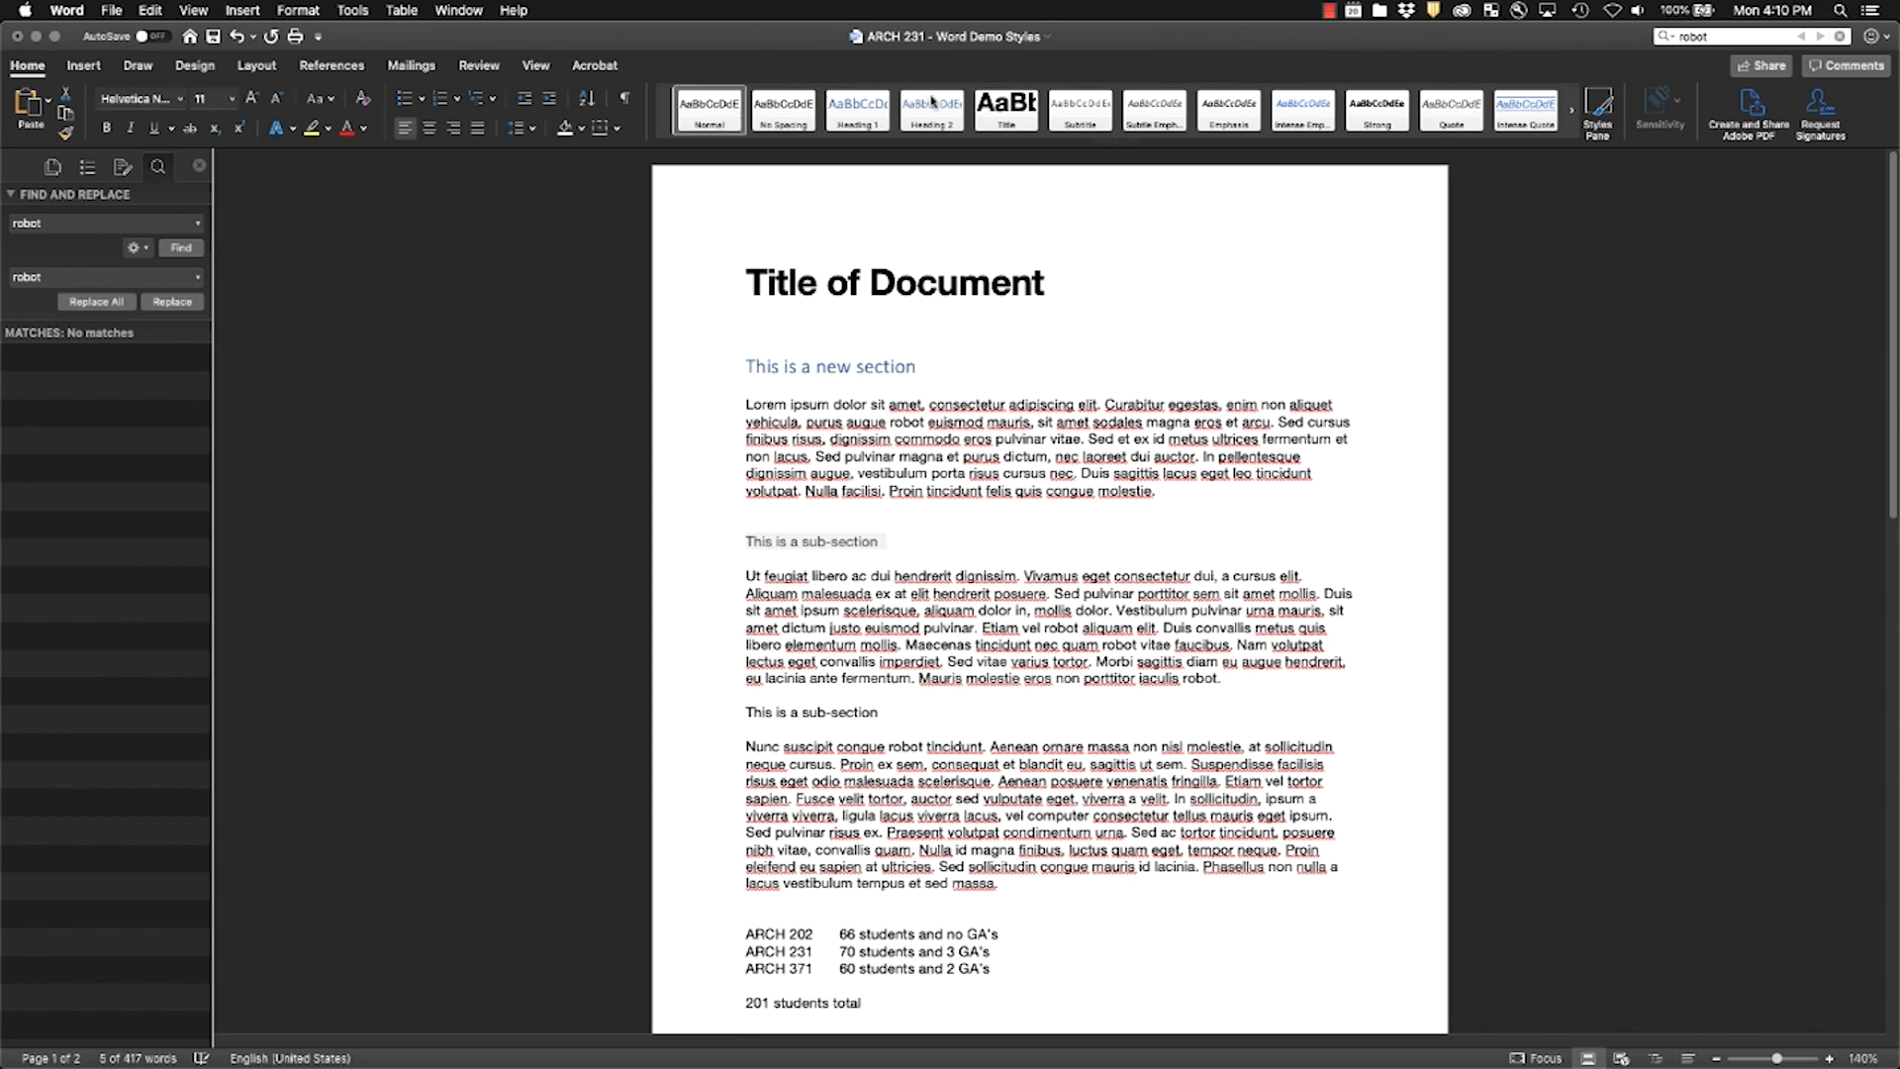
{"action": "left_click", "coordinate": [931, 109]}
{"action": "left_click", "coordinate": [724, 714]}
{"action": "left_click", "coordinate": [931, 109]}
{"action": "scroll", "coordinate": [982, 679], "scroll_direction": "down", "scroll_amount": 7}
{"action": "left_click", "coordinate": [982, 678]}
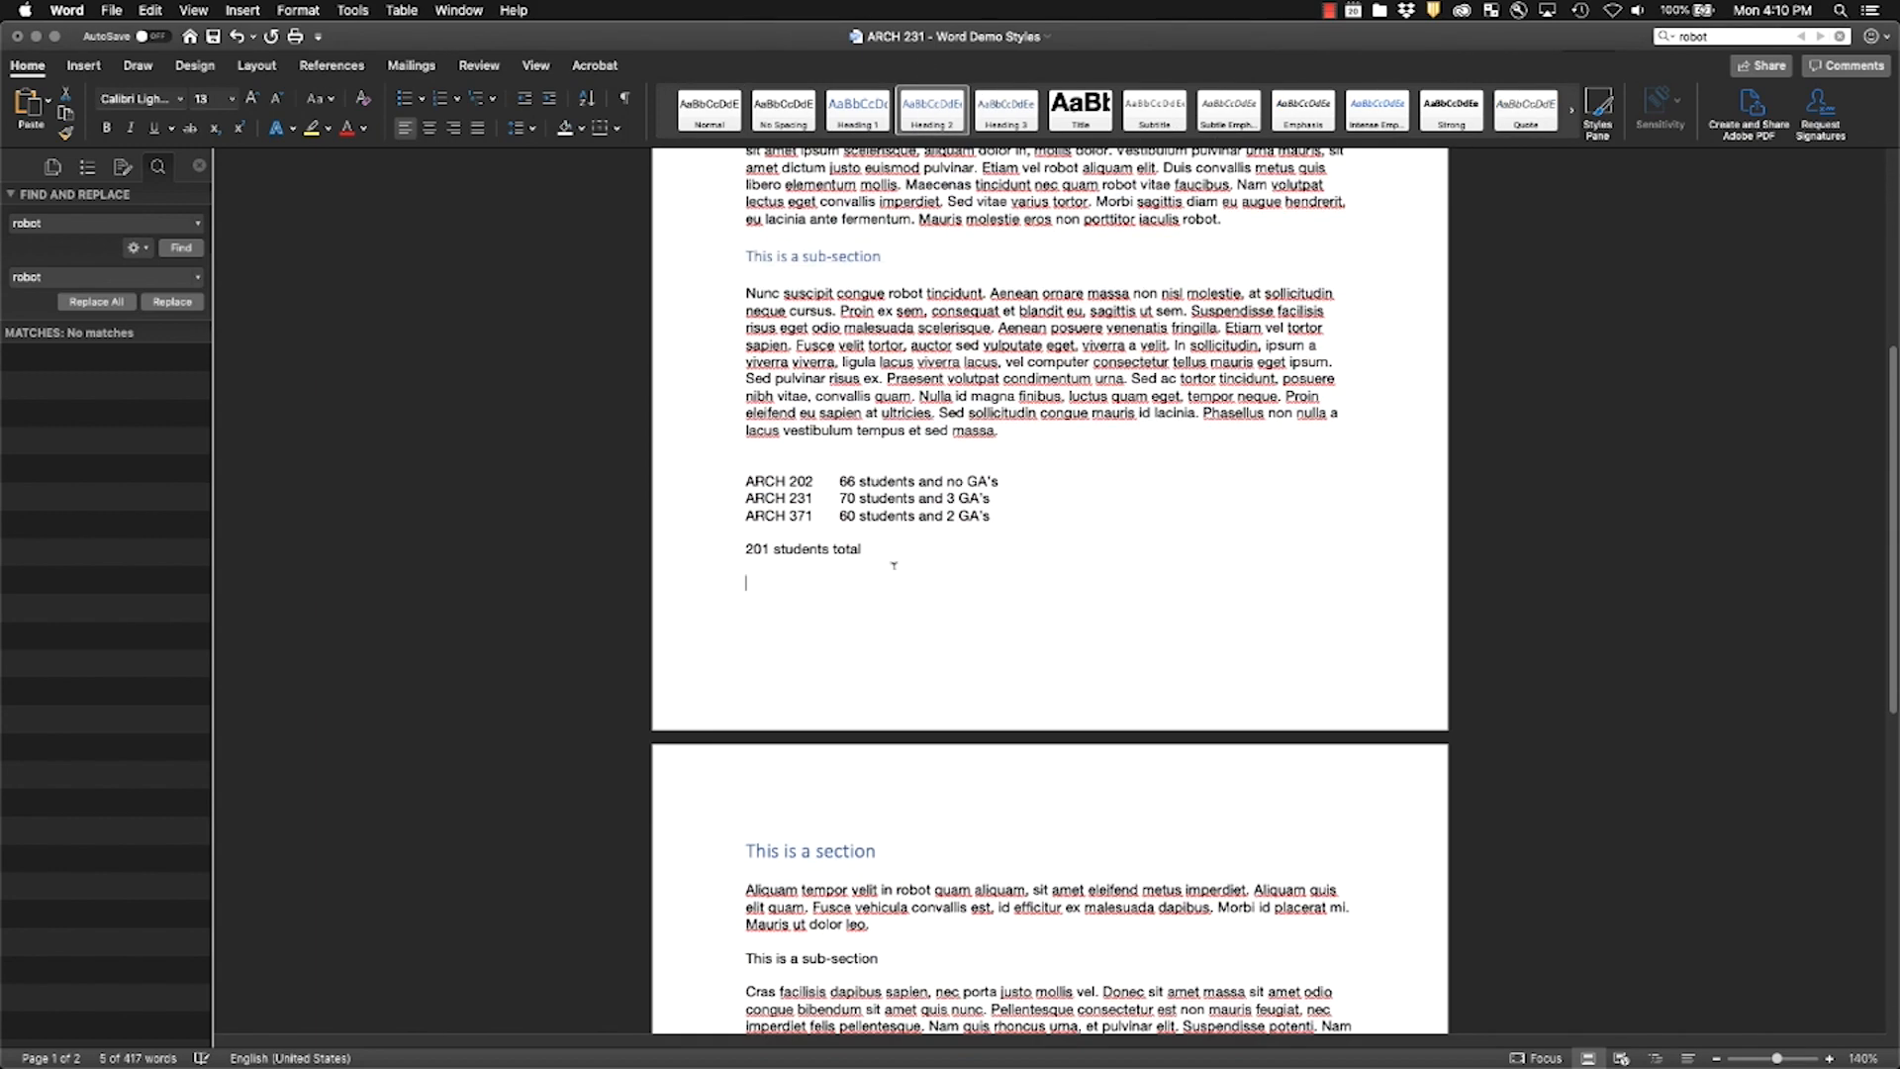
{"action": "scroll", "coordinate": [981, 678], "scroll_direction": "down", "scroll_amount": 3}
{"action": "left_click", "coordinate": [739, 804]}
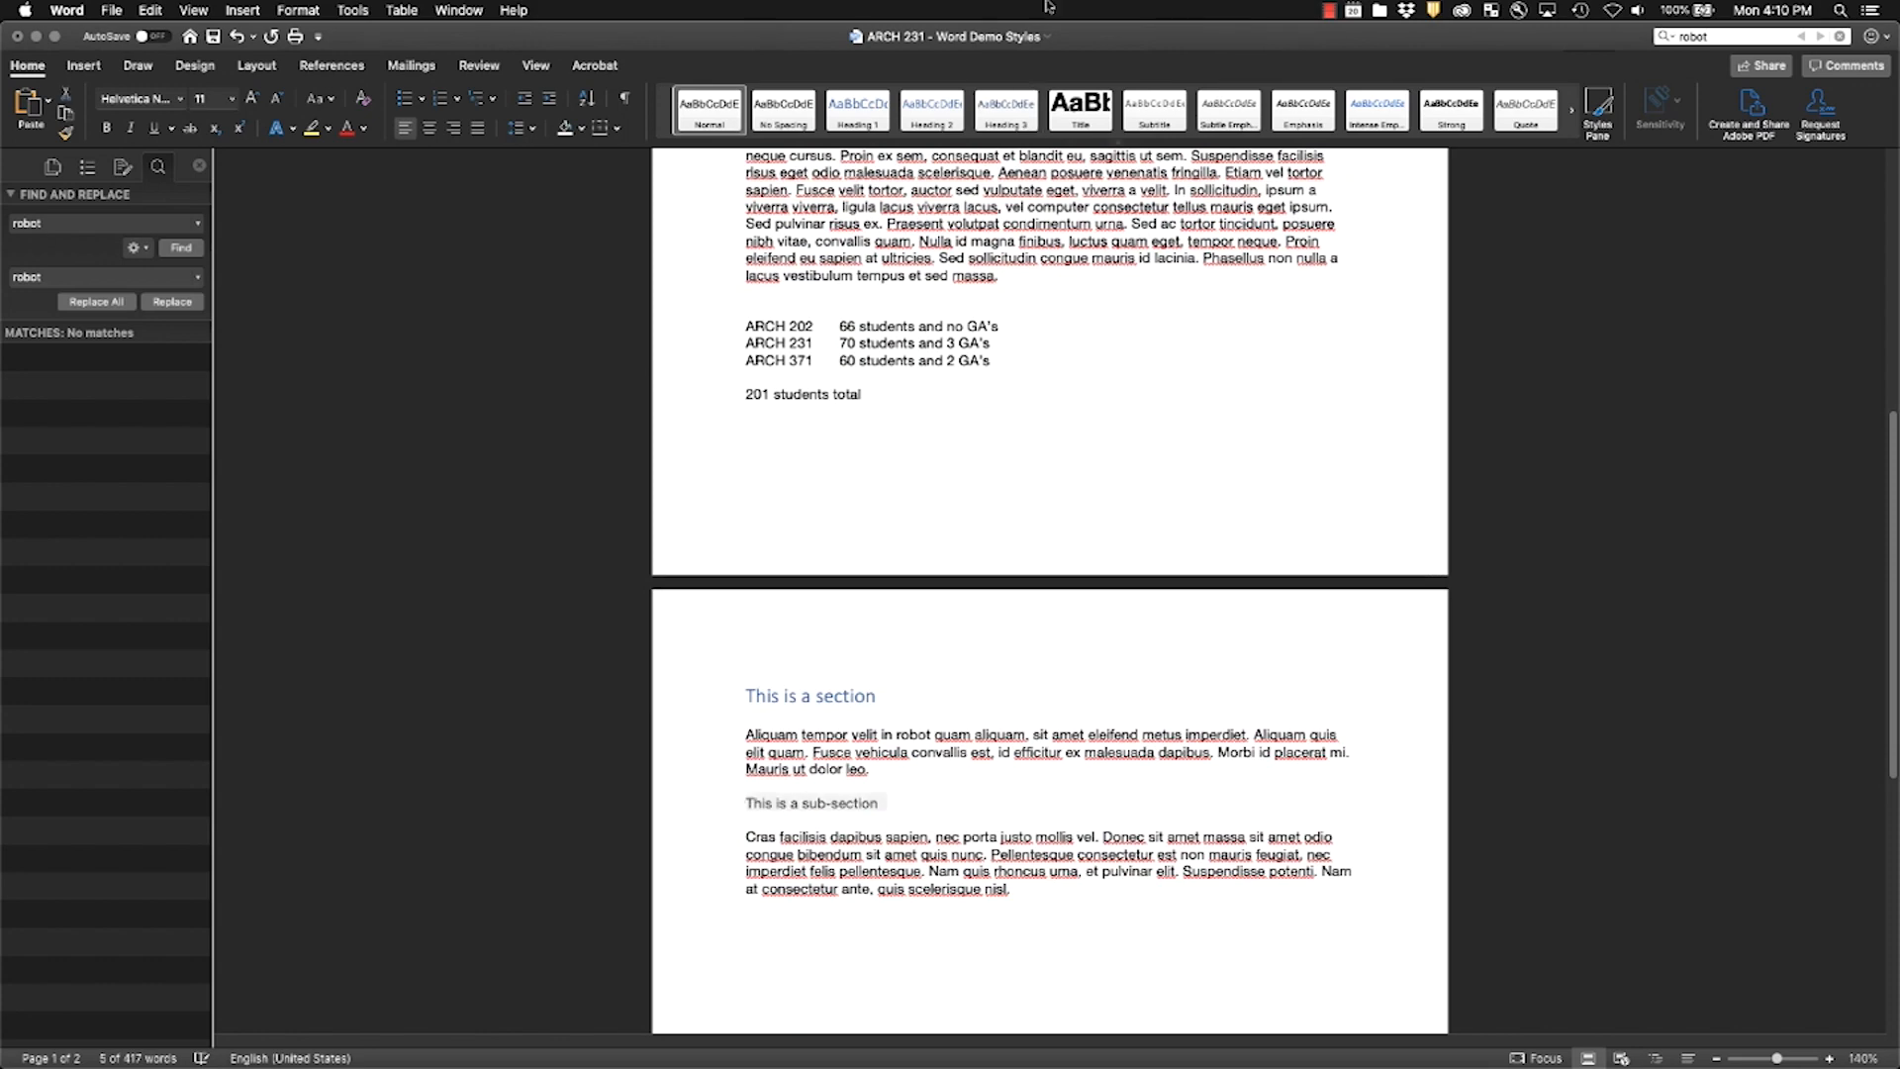
{"action": "left_click", "coordinate": [931, 109]}
{"action": "left_click", "coordinate": [894, 420]}
{"action": "scroll", "coordinate": [894, 420], "scroll_direction": "up", "scroll_amount": 10}
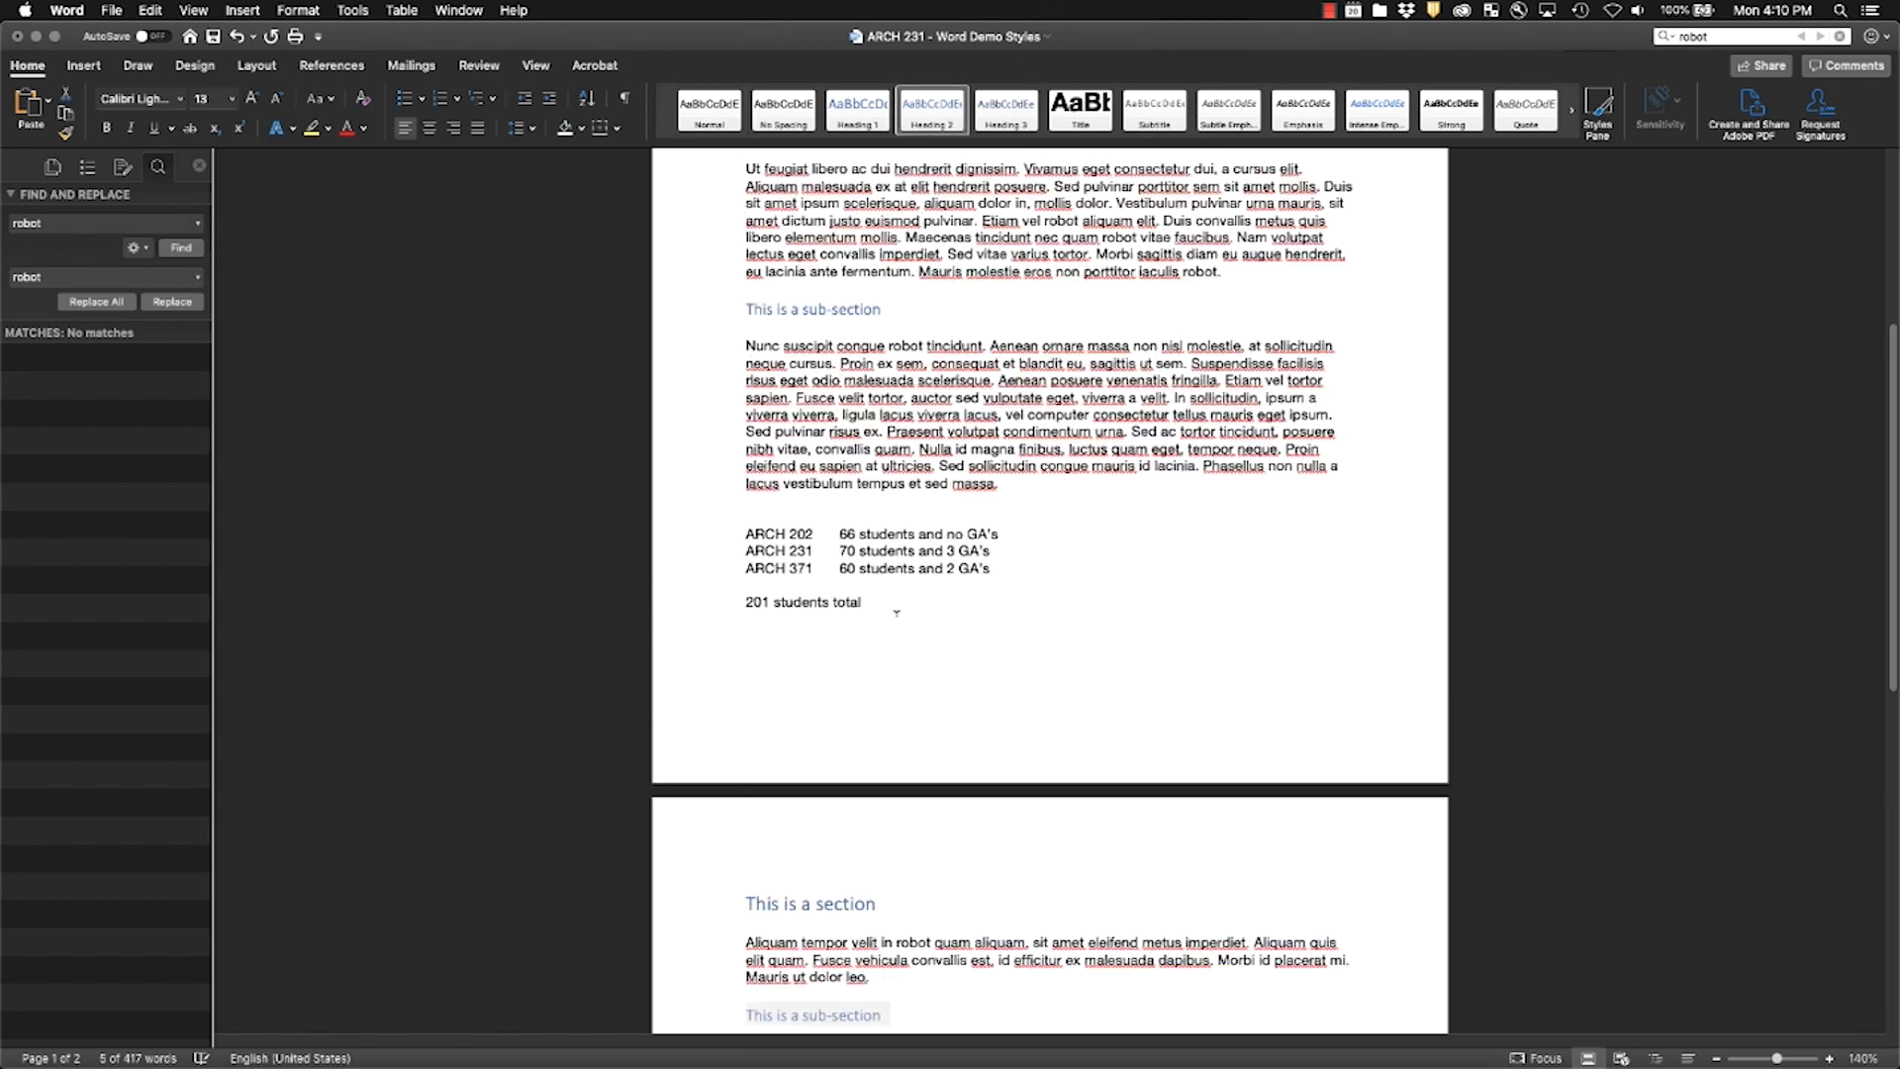
Step: Modify the Heading 1 style to use the Helvetica Neue font and the Automatic font color
{"action": "left_click_drag", "start_coordinate": [929, 368], "coordinate": [709, 366]}
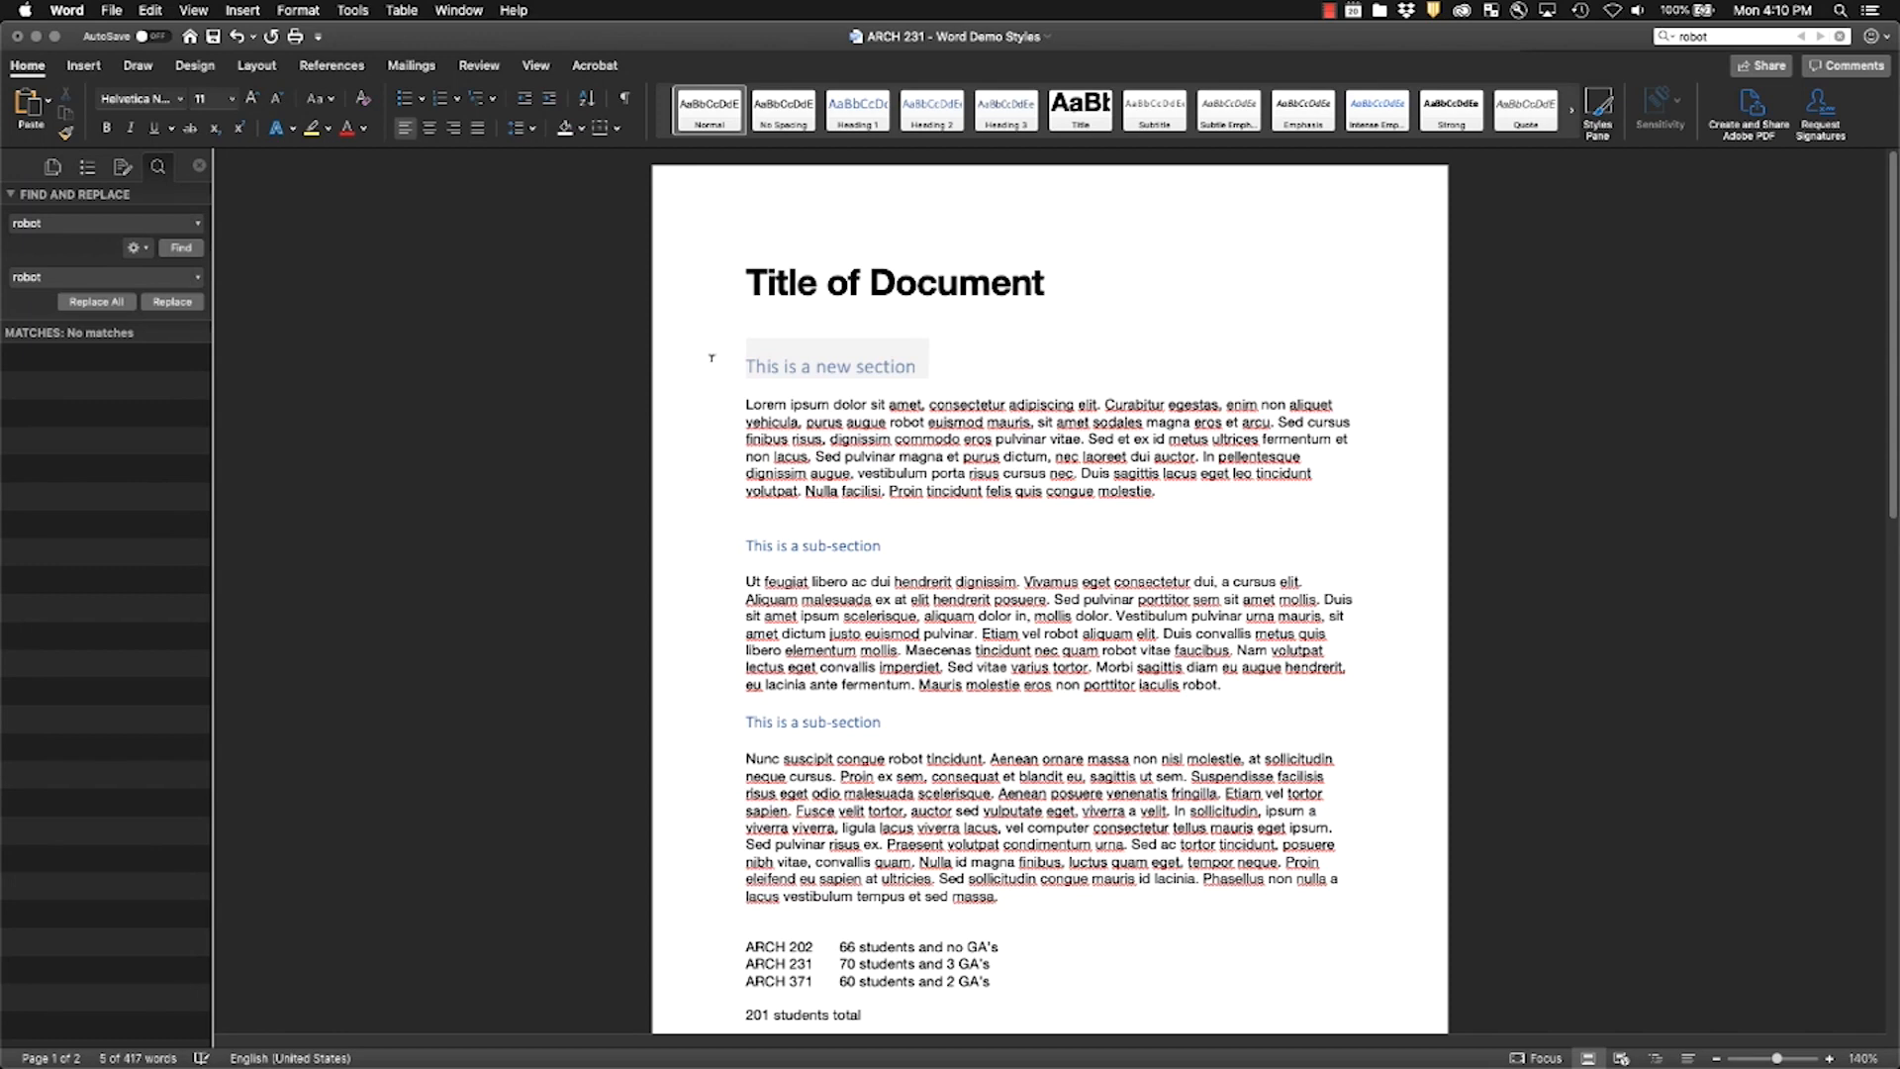
{"action": "right_click", "coordinate": [859, 122]}
{"action": "left_click", "coordinate": [868, 147]}
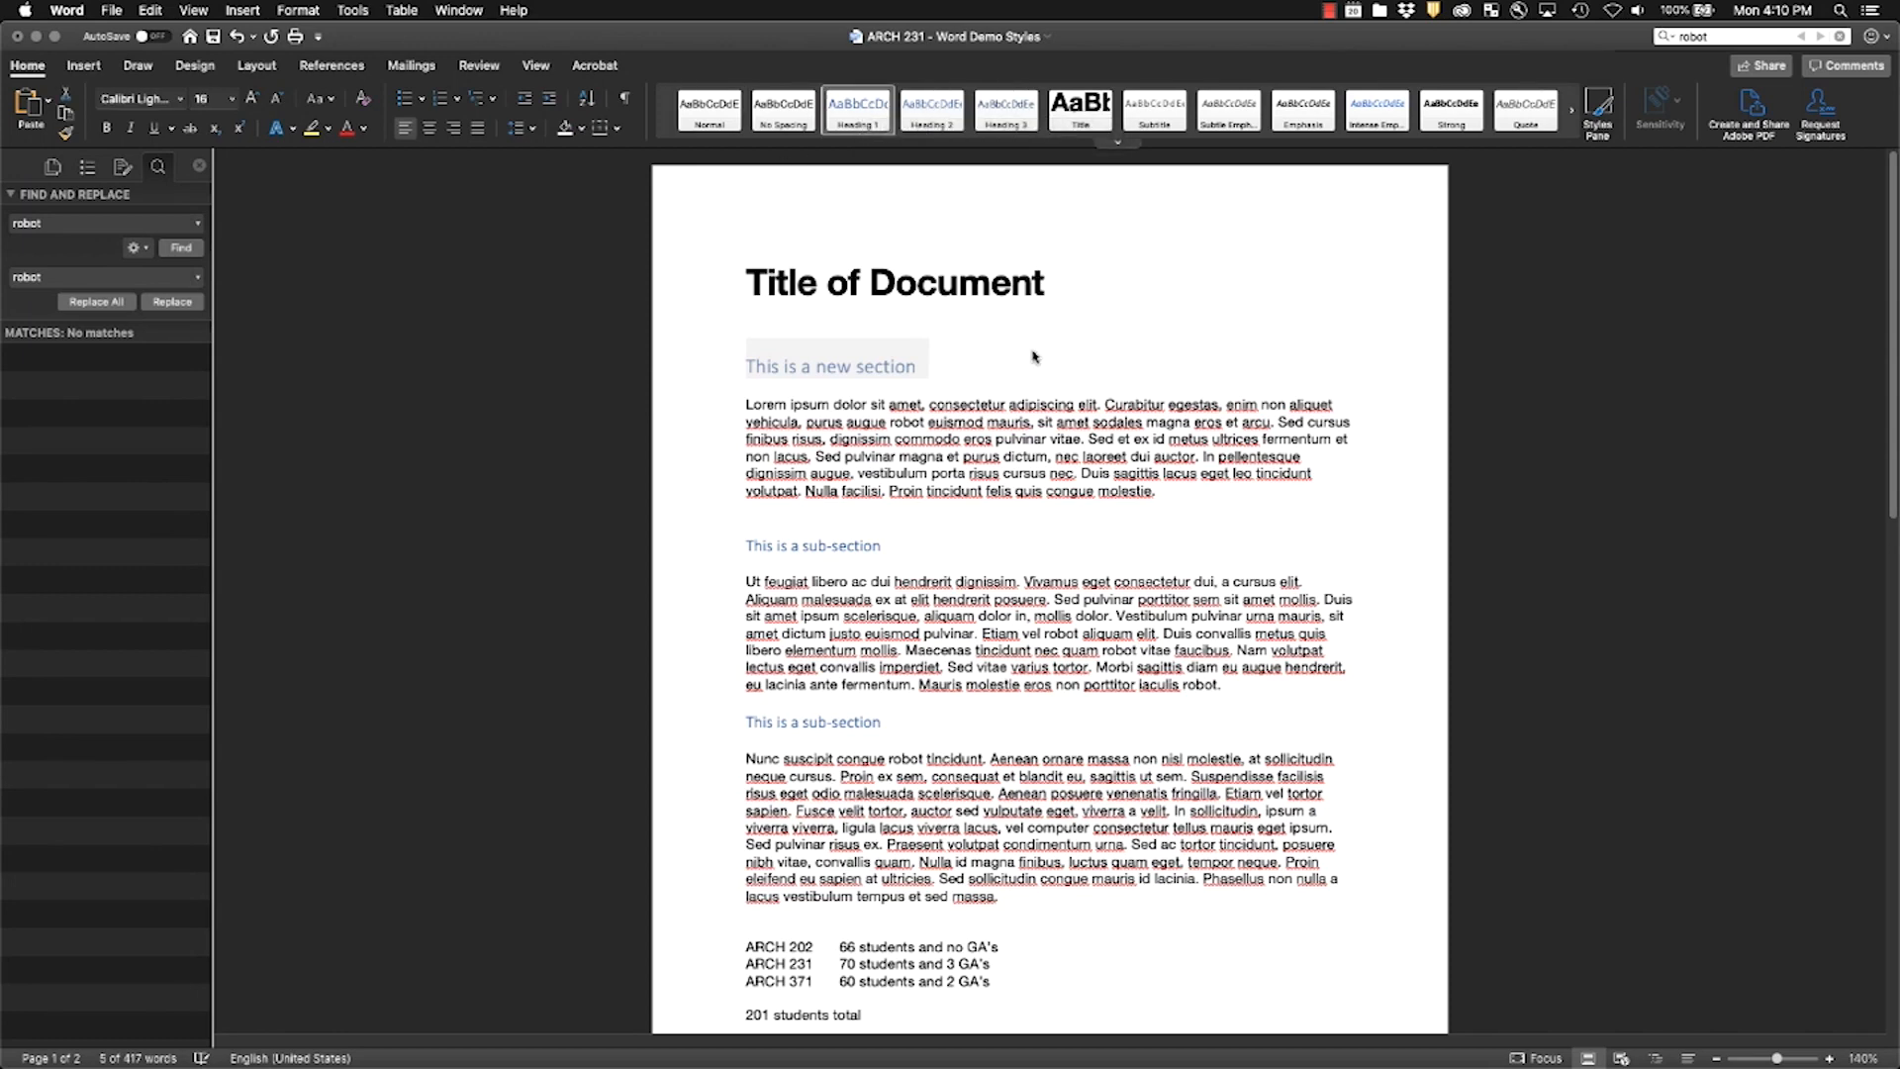
{"action": "left_click", "coordinate": [862, 359]}
{"action": "left_click", "coordinate": [862, 359]}
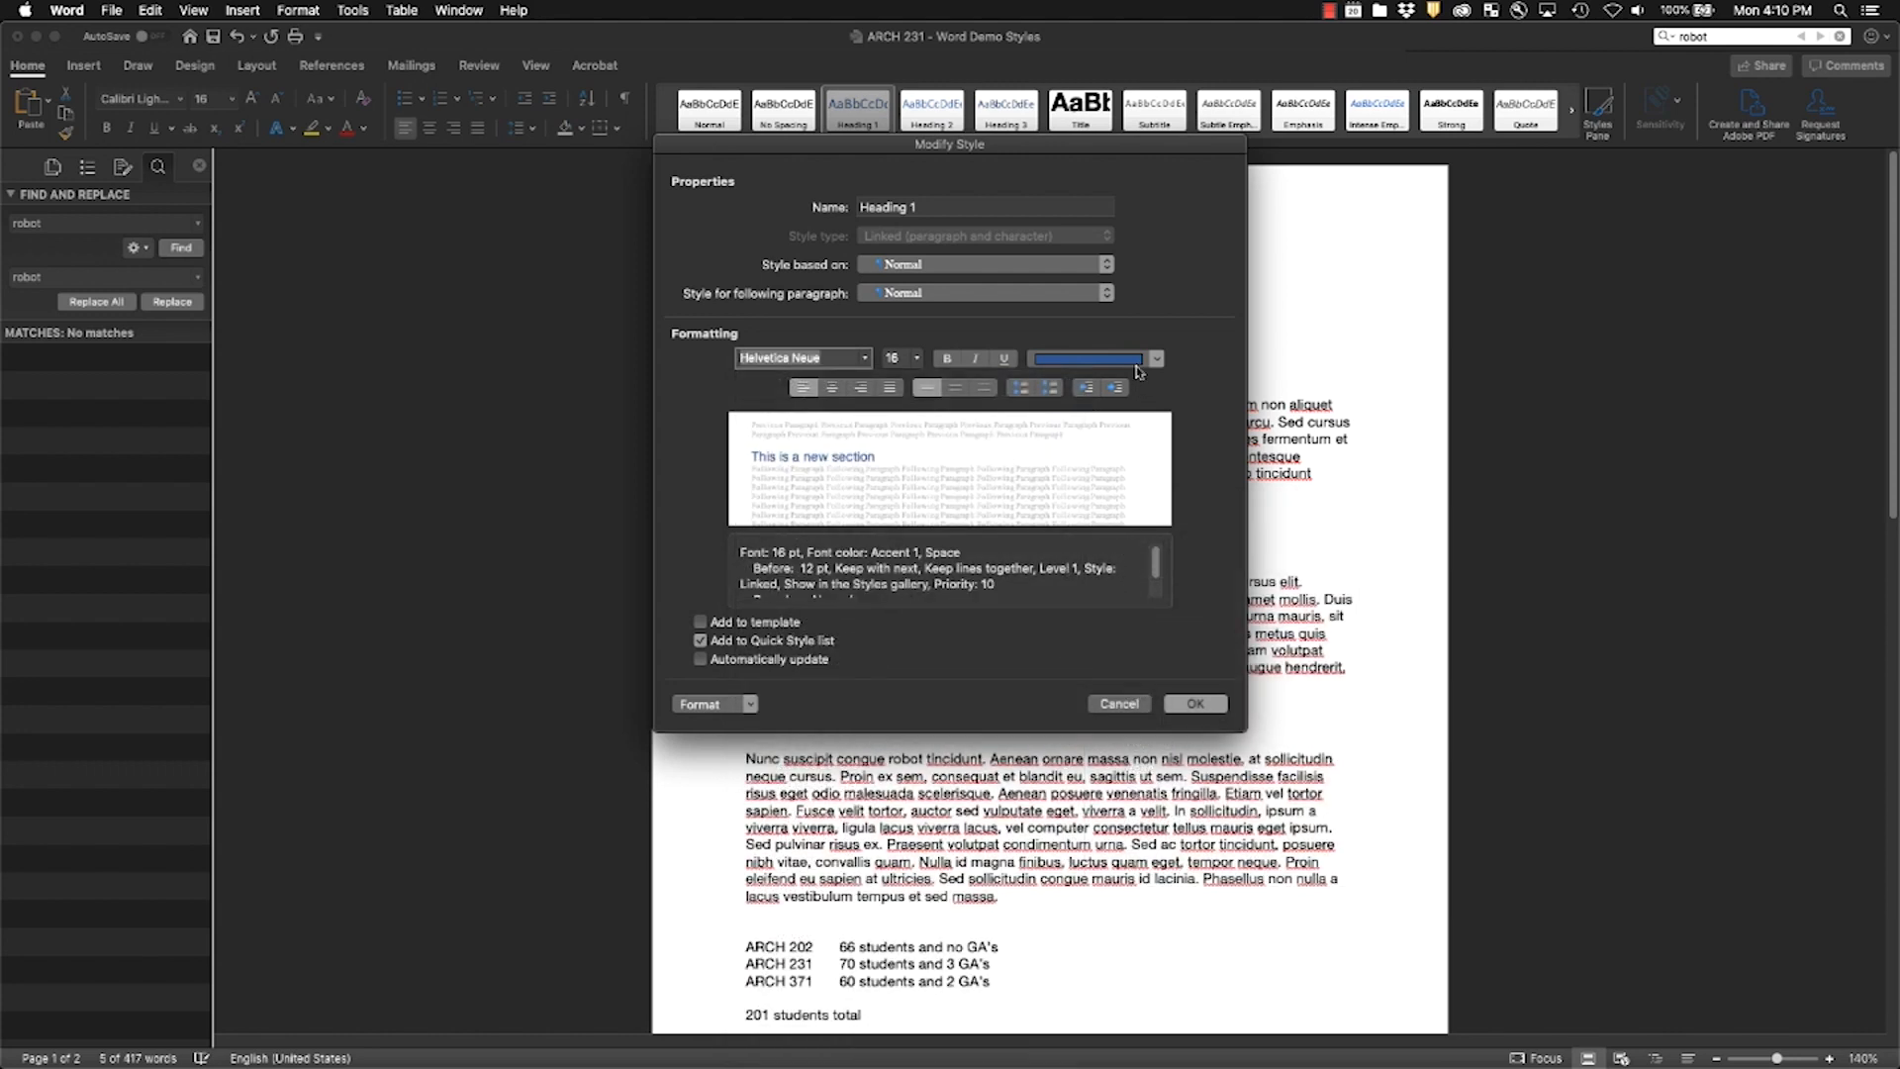
{"action": "left_click", "coordinate": [1140, 360]}
{"action": "left_click", "coordinate": [1121, 394]}
{"action": "left_click", "coordinate": [1188, 703]}
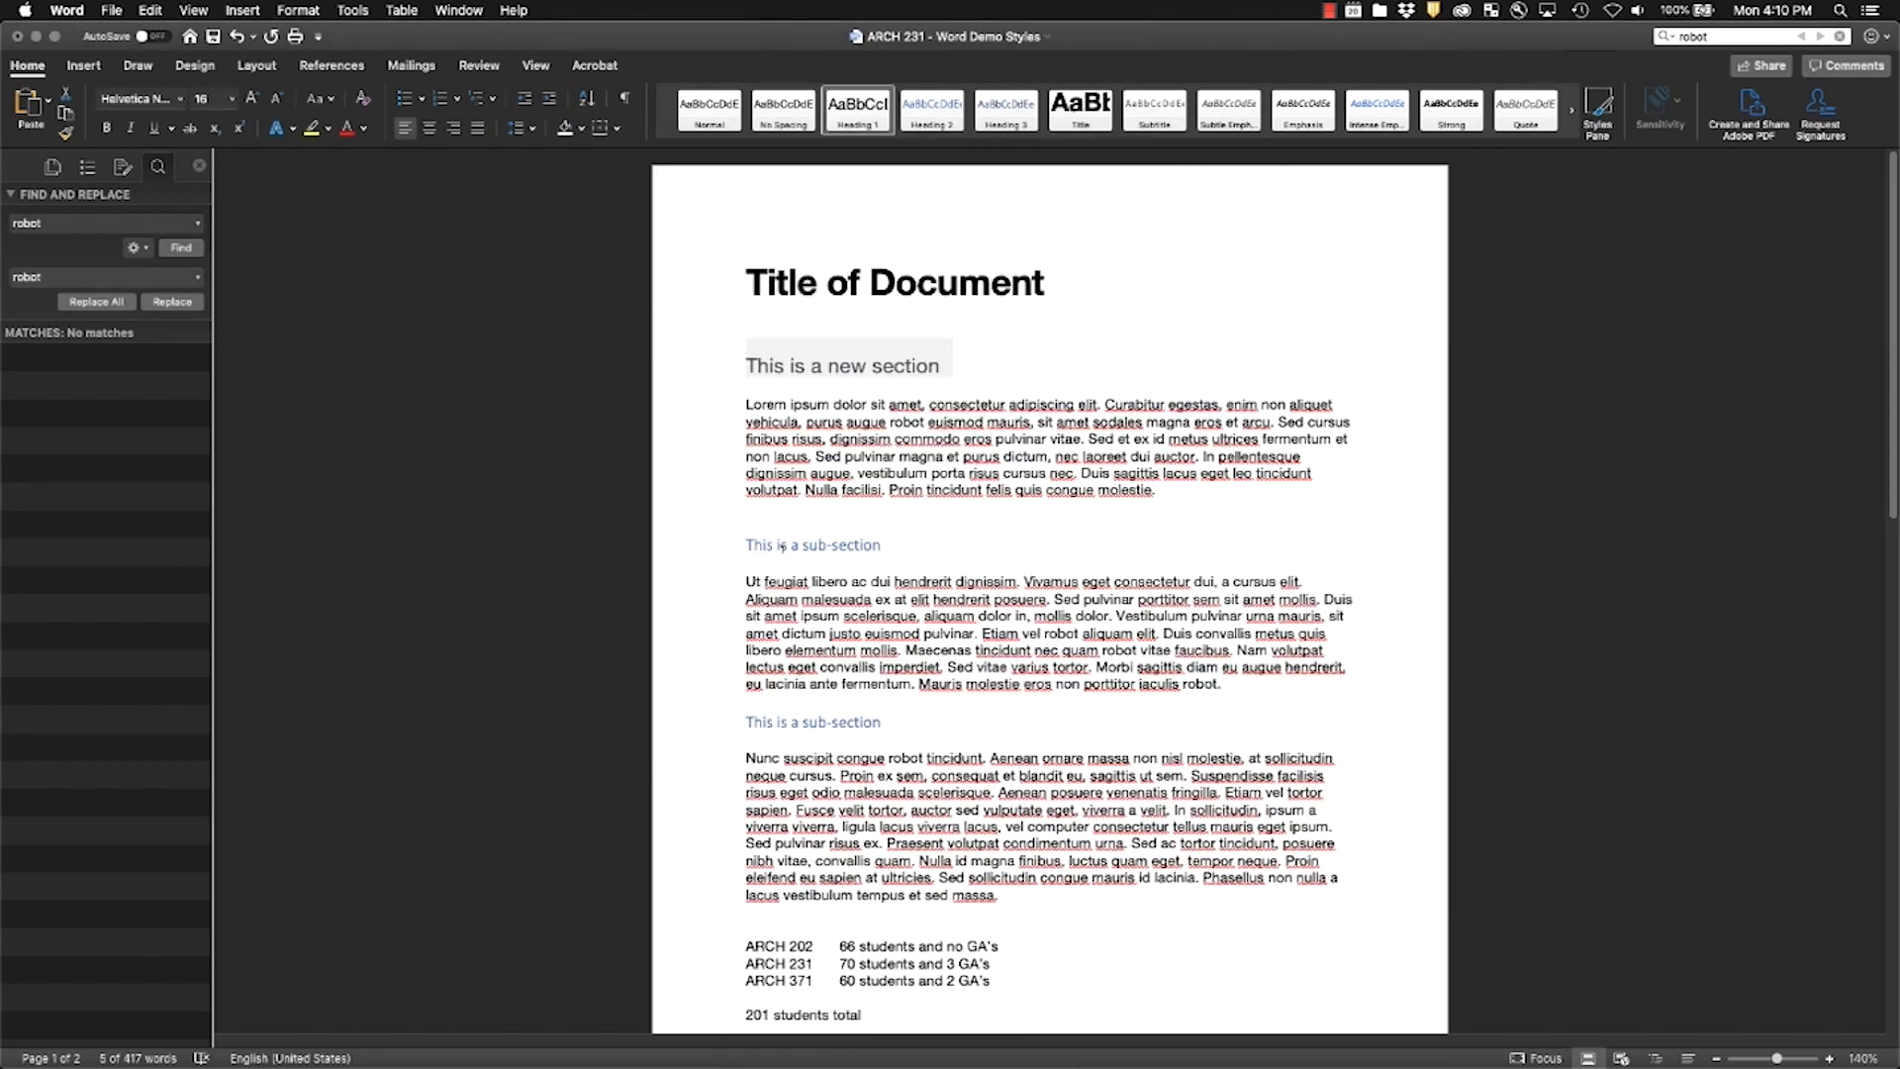
Step: Modify the Heading 2 style to use the Helvetica Neue font and the Automatic font color
{"action": "left_click", "coordinate": [797, 539]}
{"action": "scroll", "coordinate": [851, 549], "scroll_direction": "down", "scroll_amount": 5}
{"action": "scroll", "coordinate": [890, 556], "scroll_direction": "up", "scroll_amount": 5}
{"action": "right_click", "coordinate": [935, 104]}
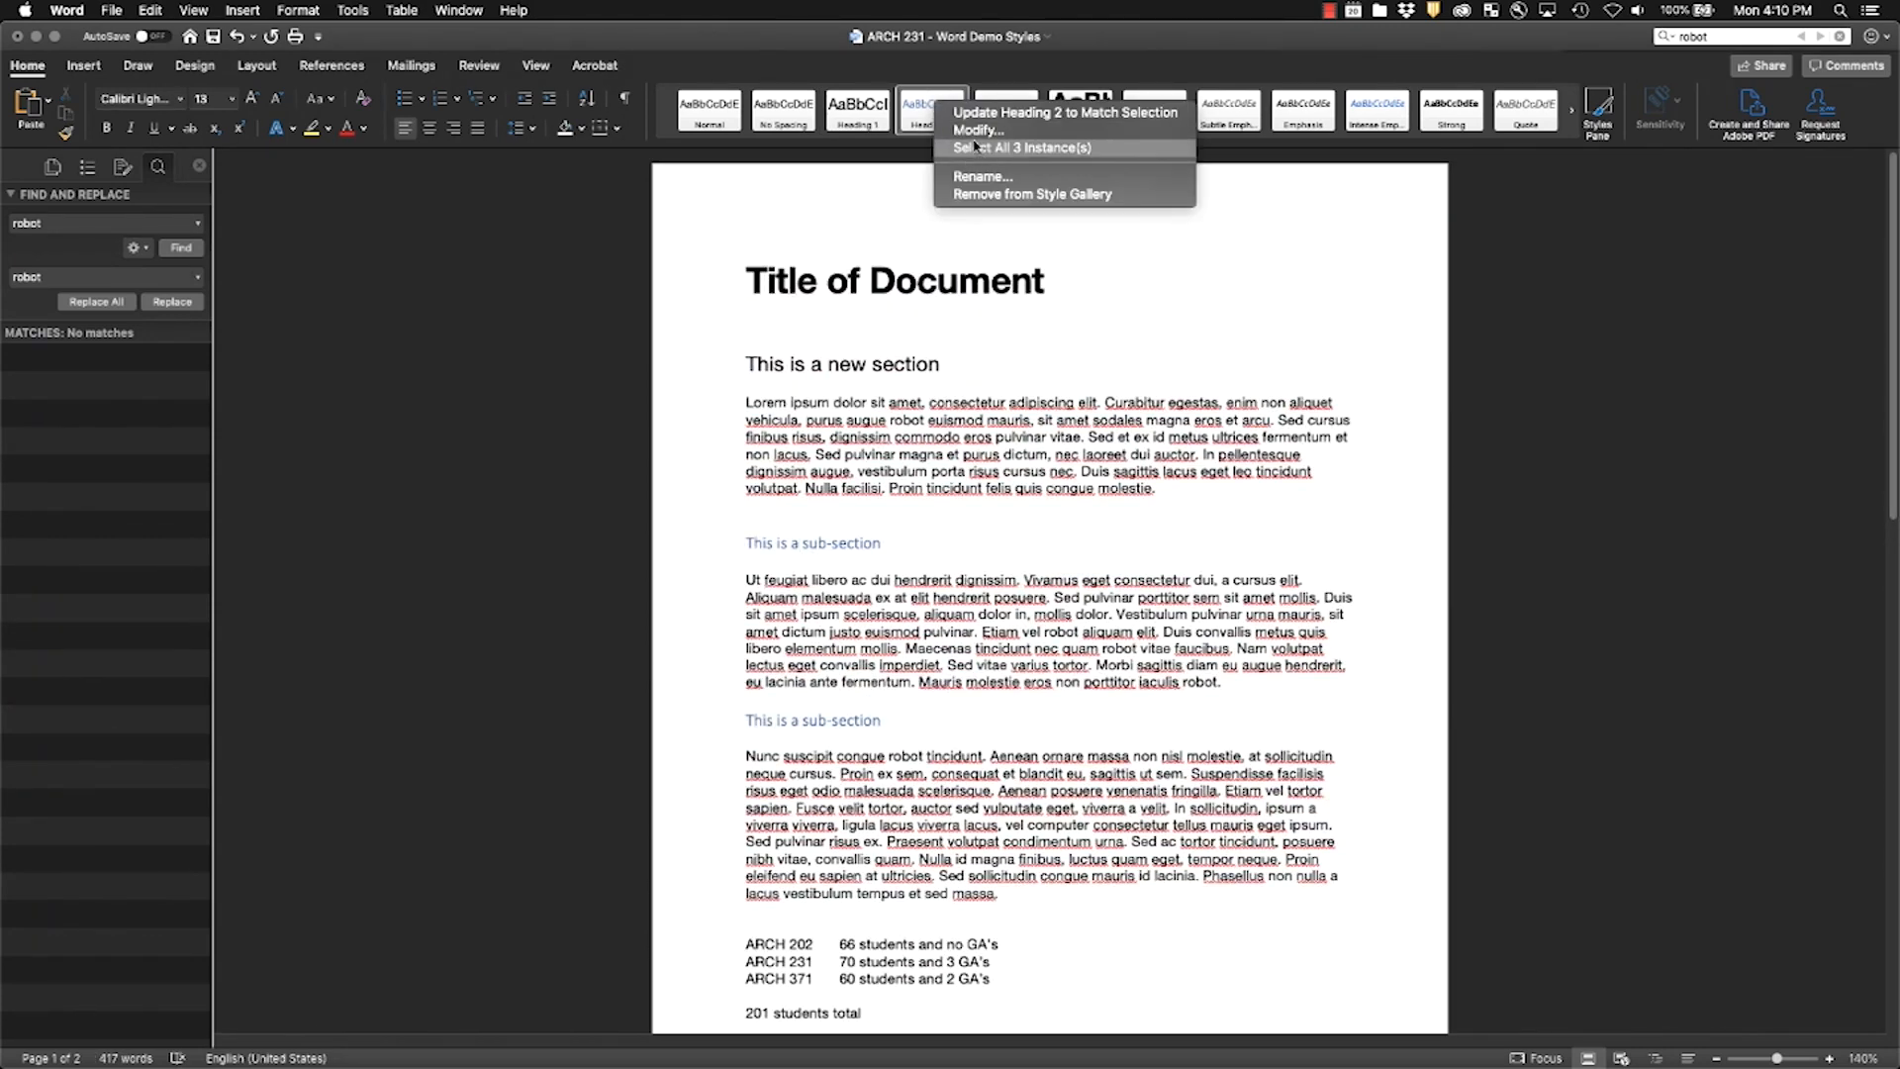
{"action": "left_click", "coordinate": [979, 129]}
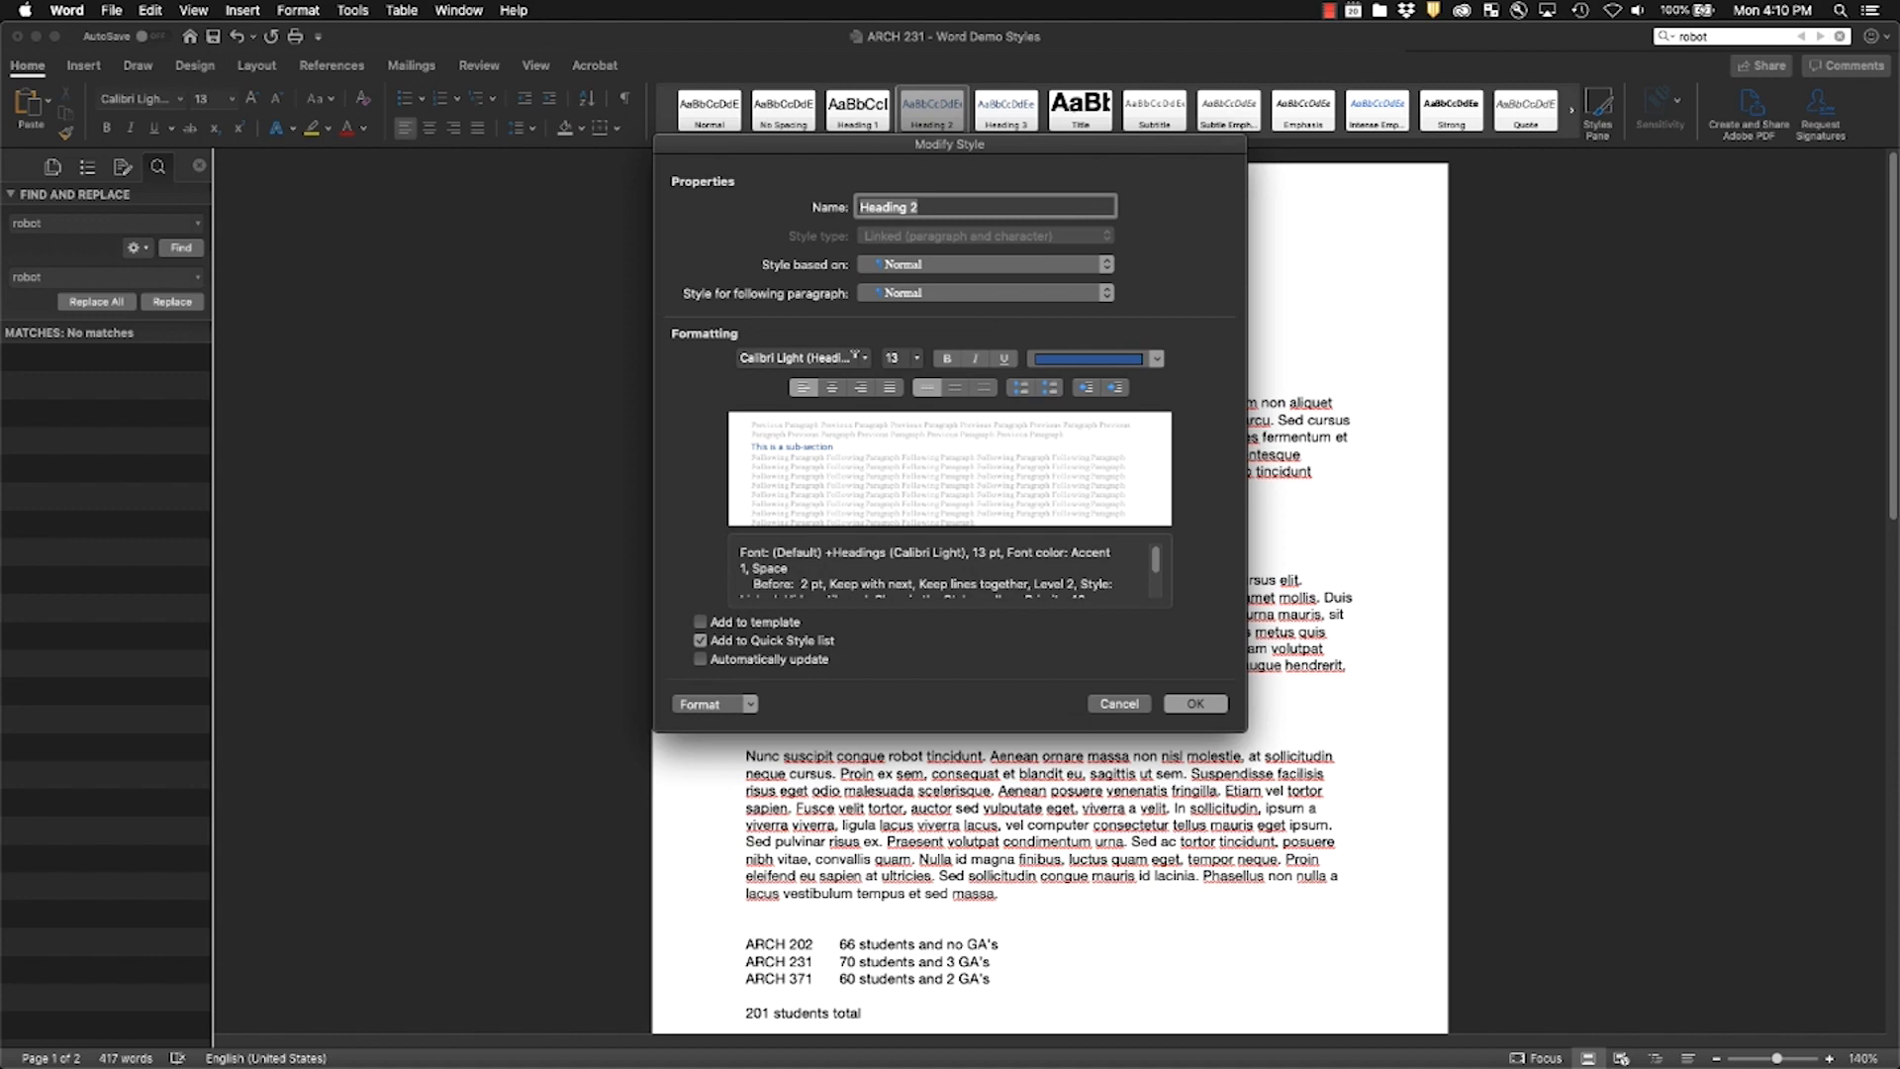
{"action": "left_click", "coordinate": [865, 358]}
{"action": "mouse_move", "coordinate": [899, 507]}
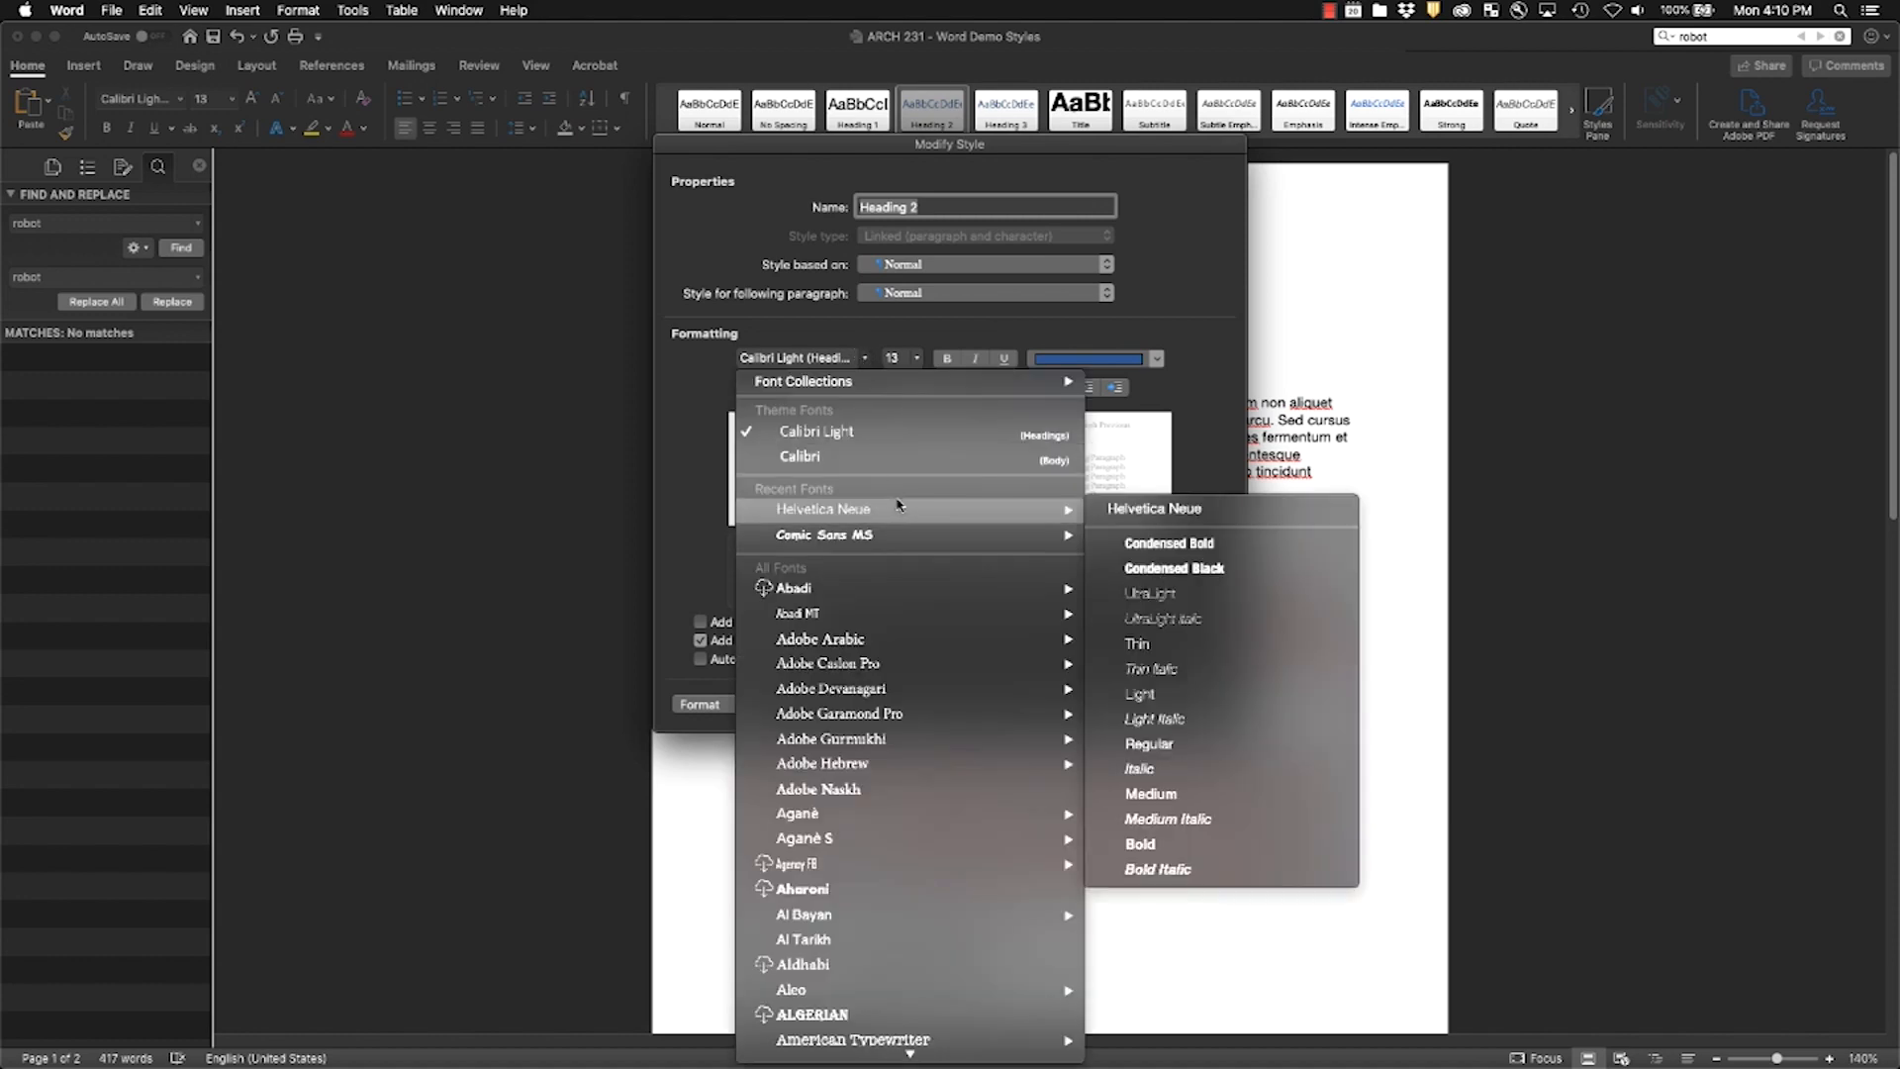
{"action": "left_click", "coordinate": [1131, 512]}
{"action": "left_click", "coordinate": [916, 358]}
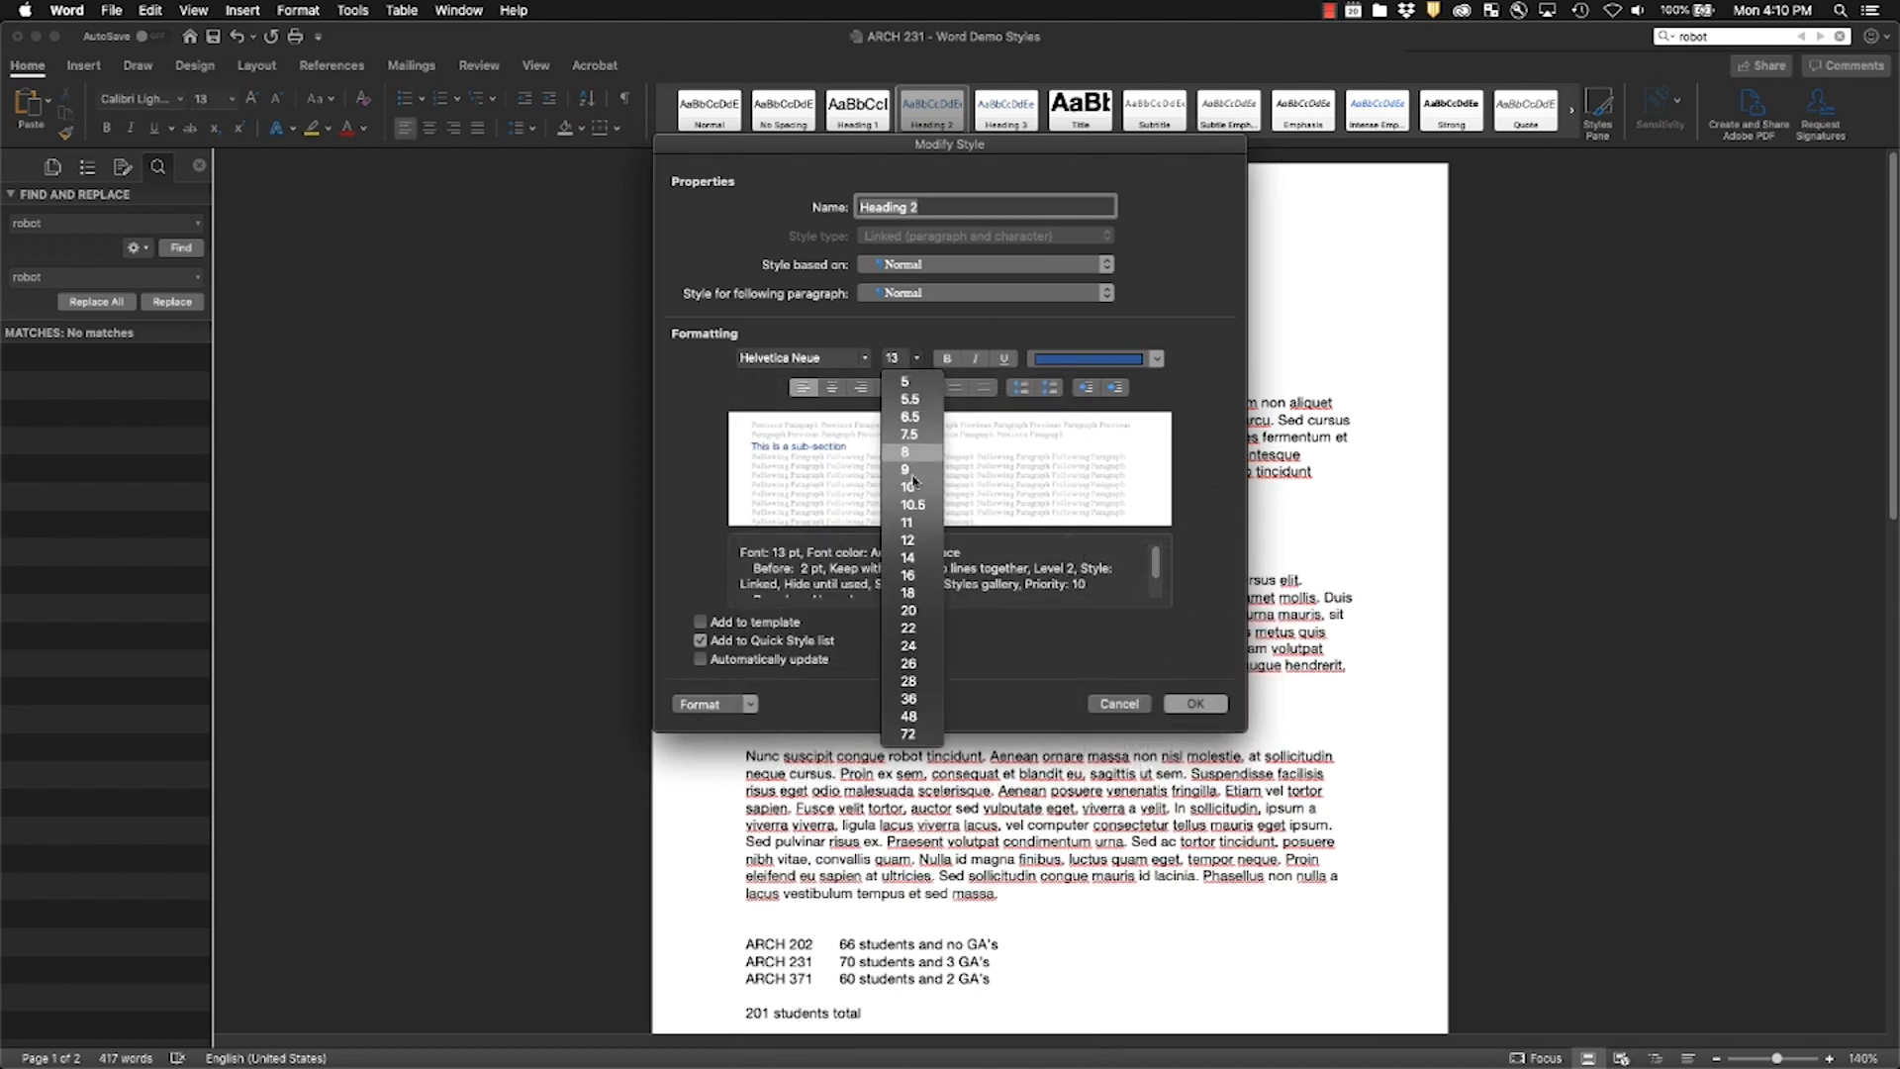
{"action": "left_click", "coordinate": [1098, 364]}
{"action": "left_click", "coordinate": [1101, 362]}
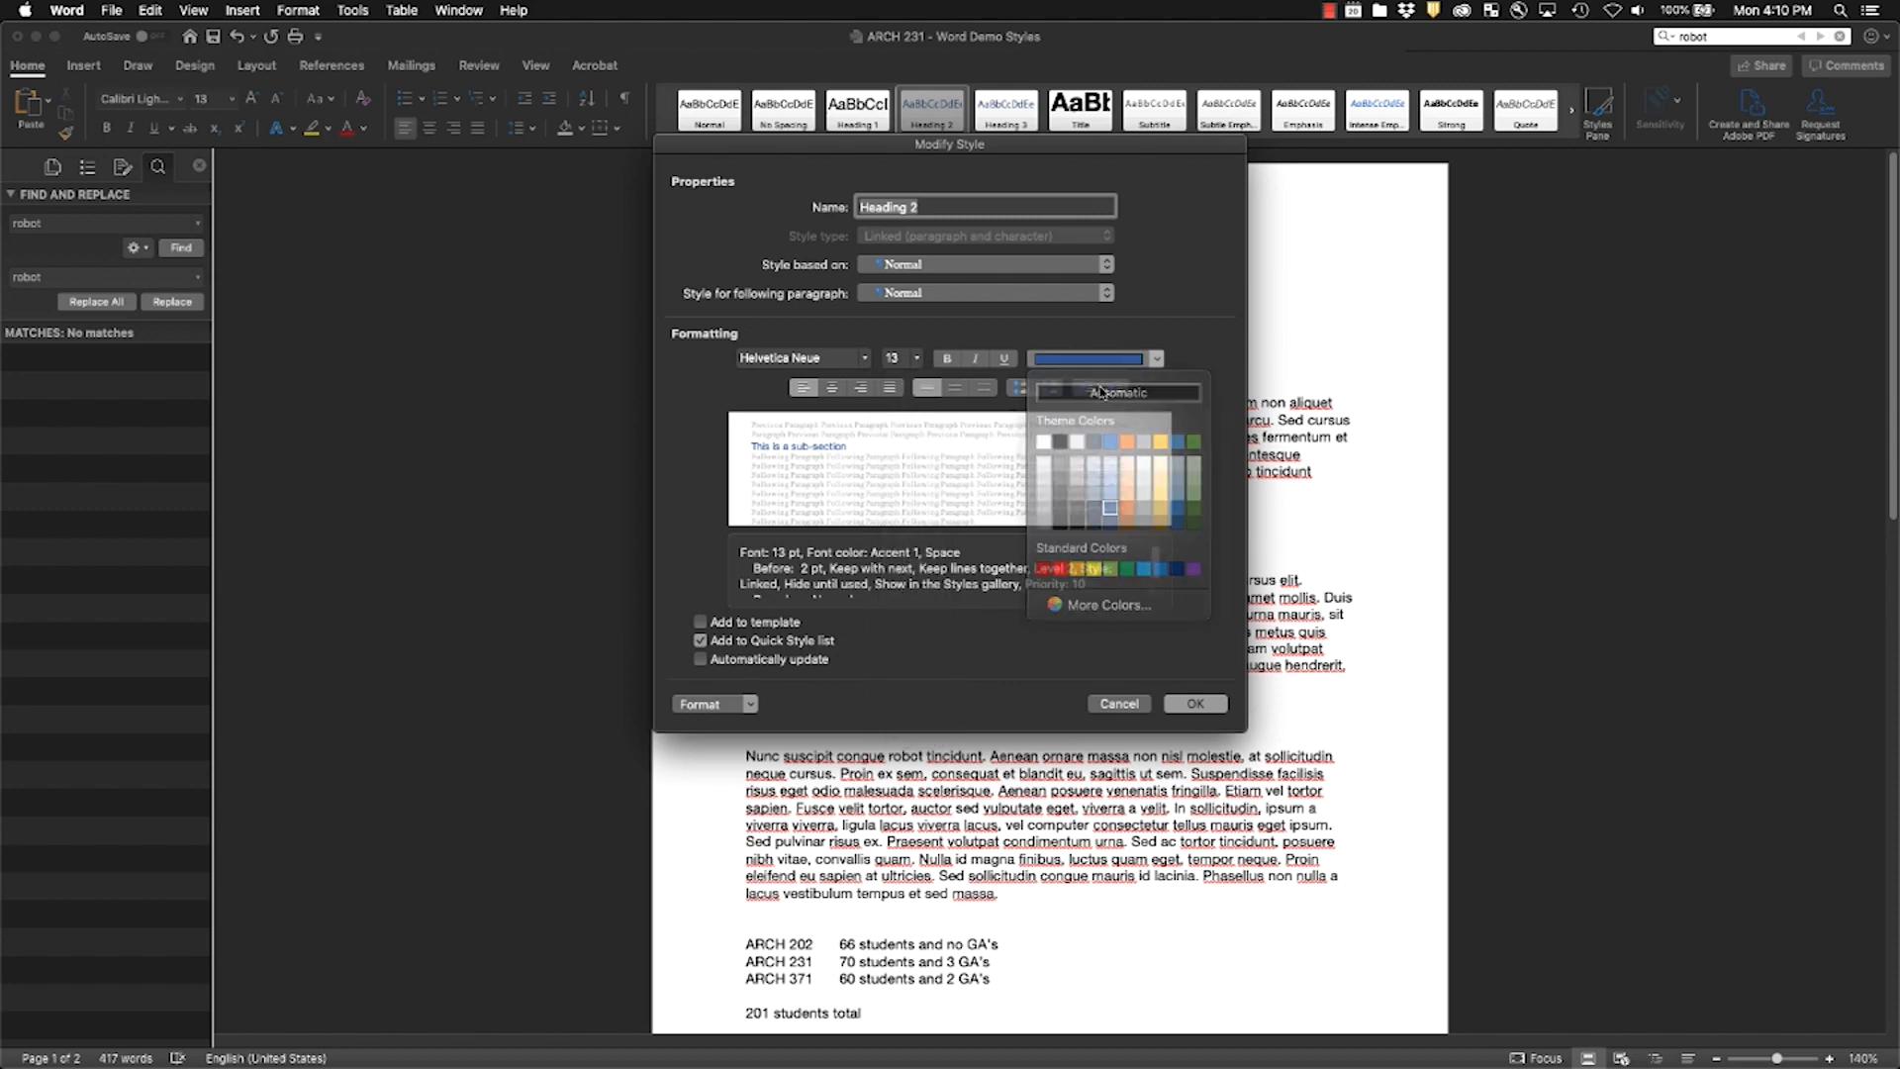
{"action": "left_click", "coordinate": [1100, 390]}
{"action": "left_click", "coordinate": [1199, 705]}
{"action": "left_click", "coordinate": [1146, 658]}
Step: Show the outline of the document's headings in the Navigation sidebar
{"action": "scroll", "coordinate": [1187, 703], "scroll_direction": "down", "scroll_amount": 10}
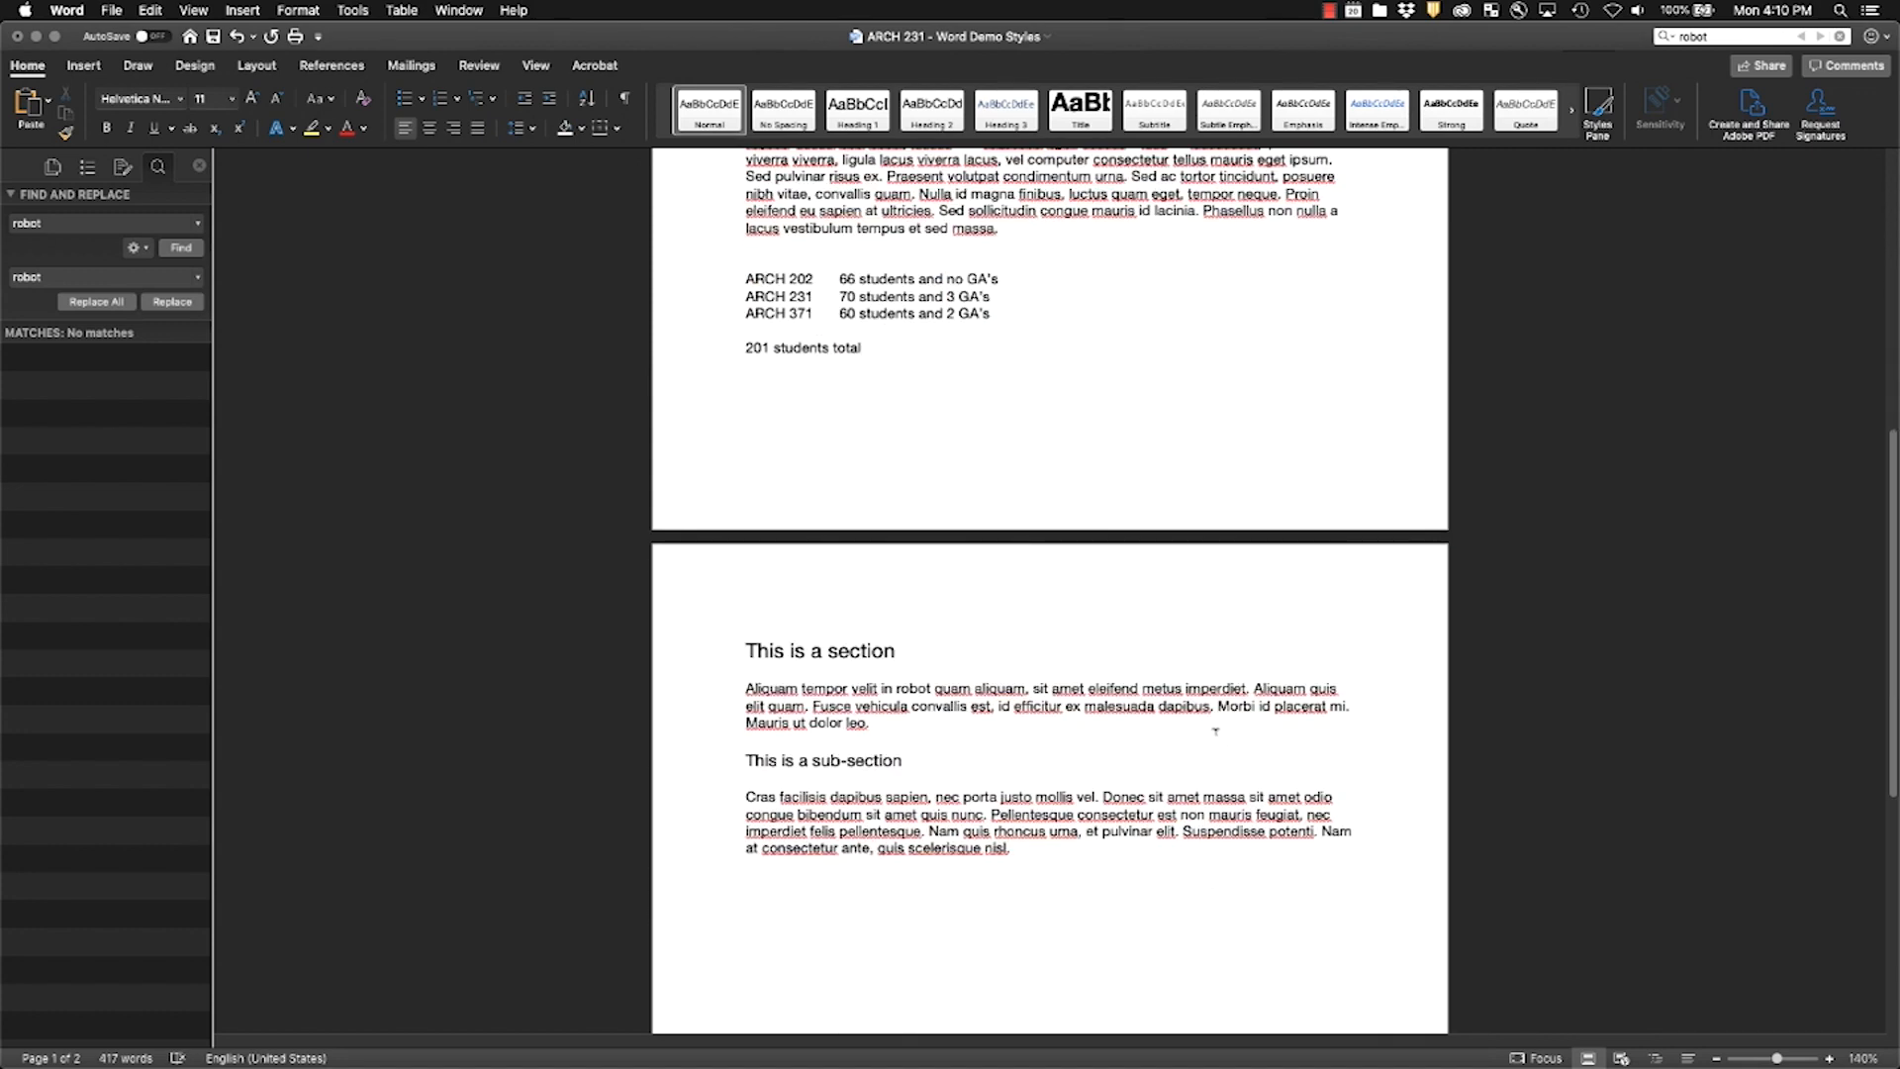
{"action": "scroll", "coordinate": [1215, 731], "scroll_direction": "up", "scroll_amount": 10}
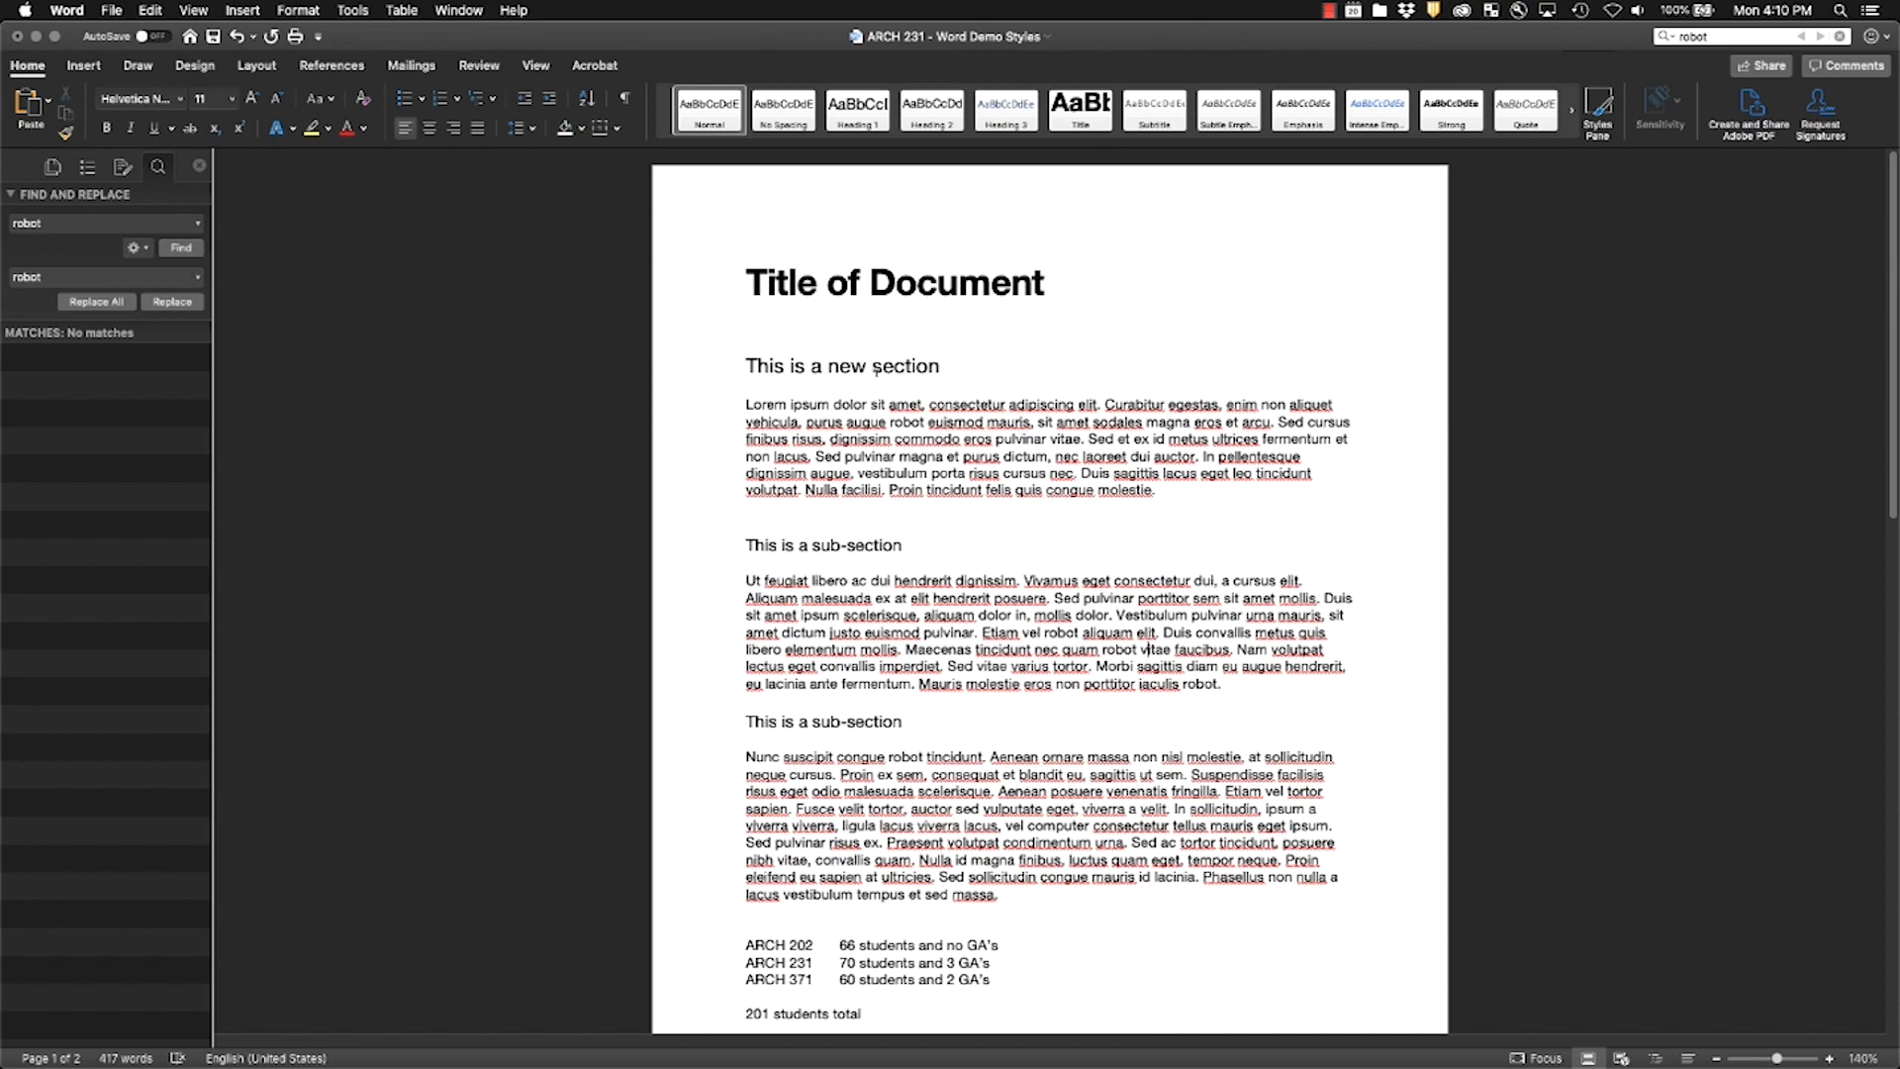
{"action": "scroll", "coordinate": [876, 715], "scroll_direction": "down", "scroll_amount": 9}
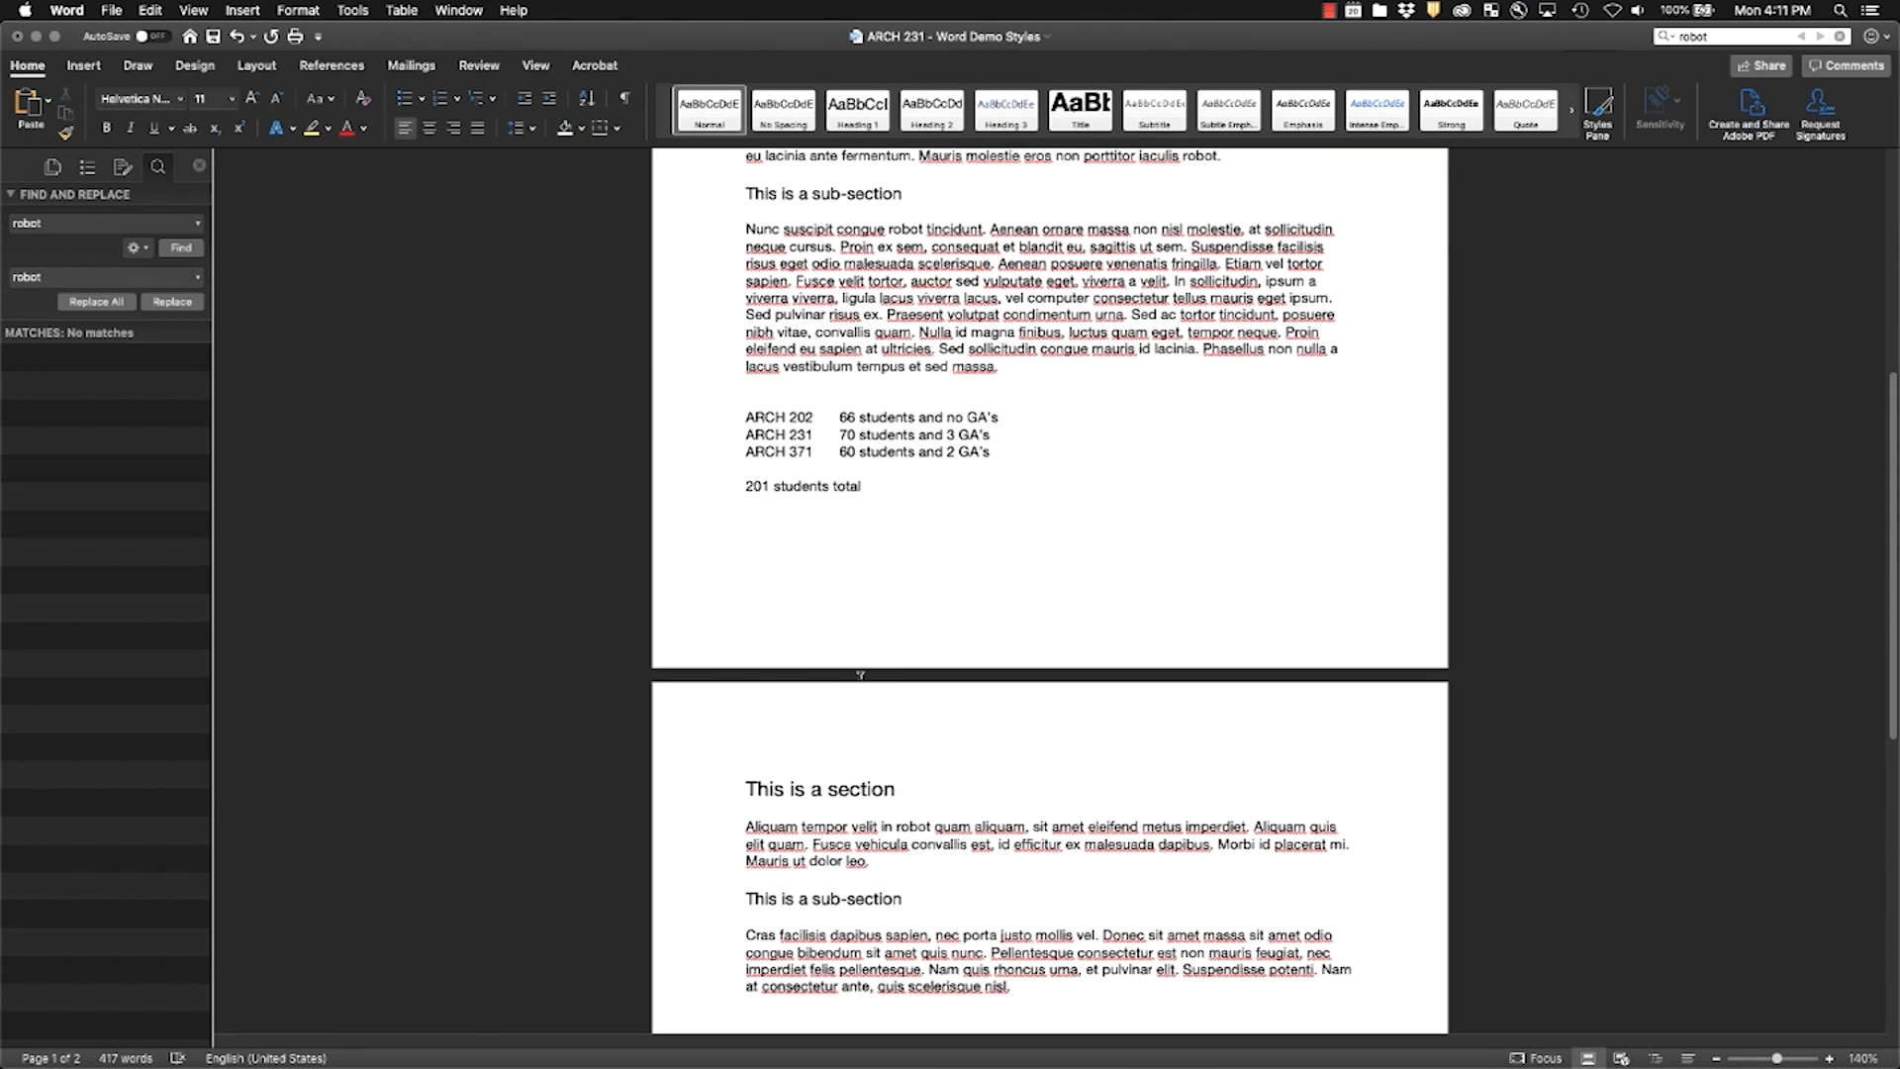
{"action": "scroll", "coordinate": [896, 732], "scroll_direction": "up", "scroll_amount": 6}
{"action": "scroll", "coordinate": [895, 731], "scroll_direction": "up", "scroll_amount": 3}
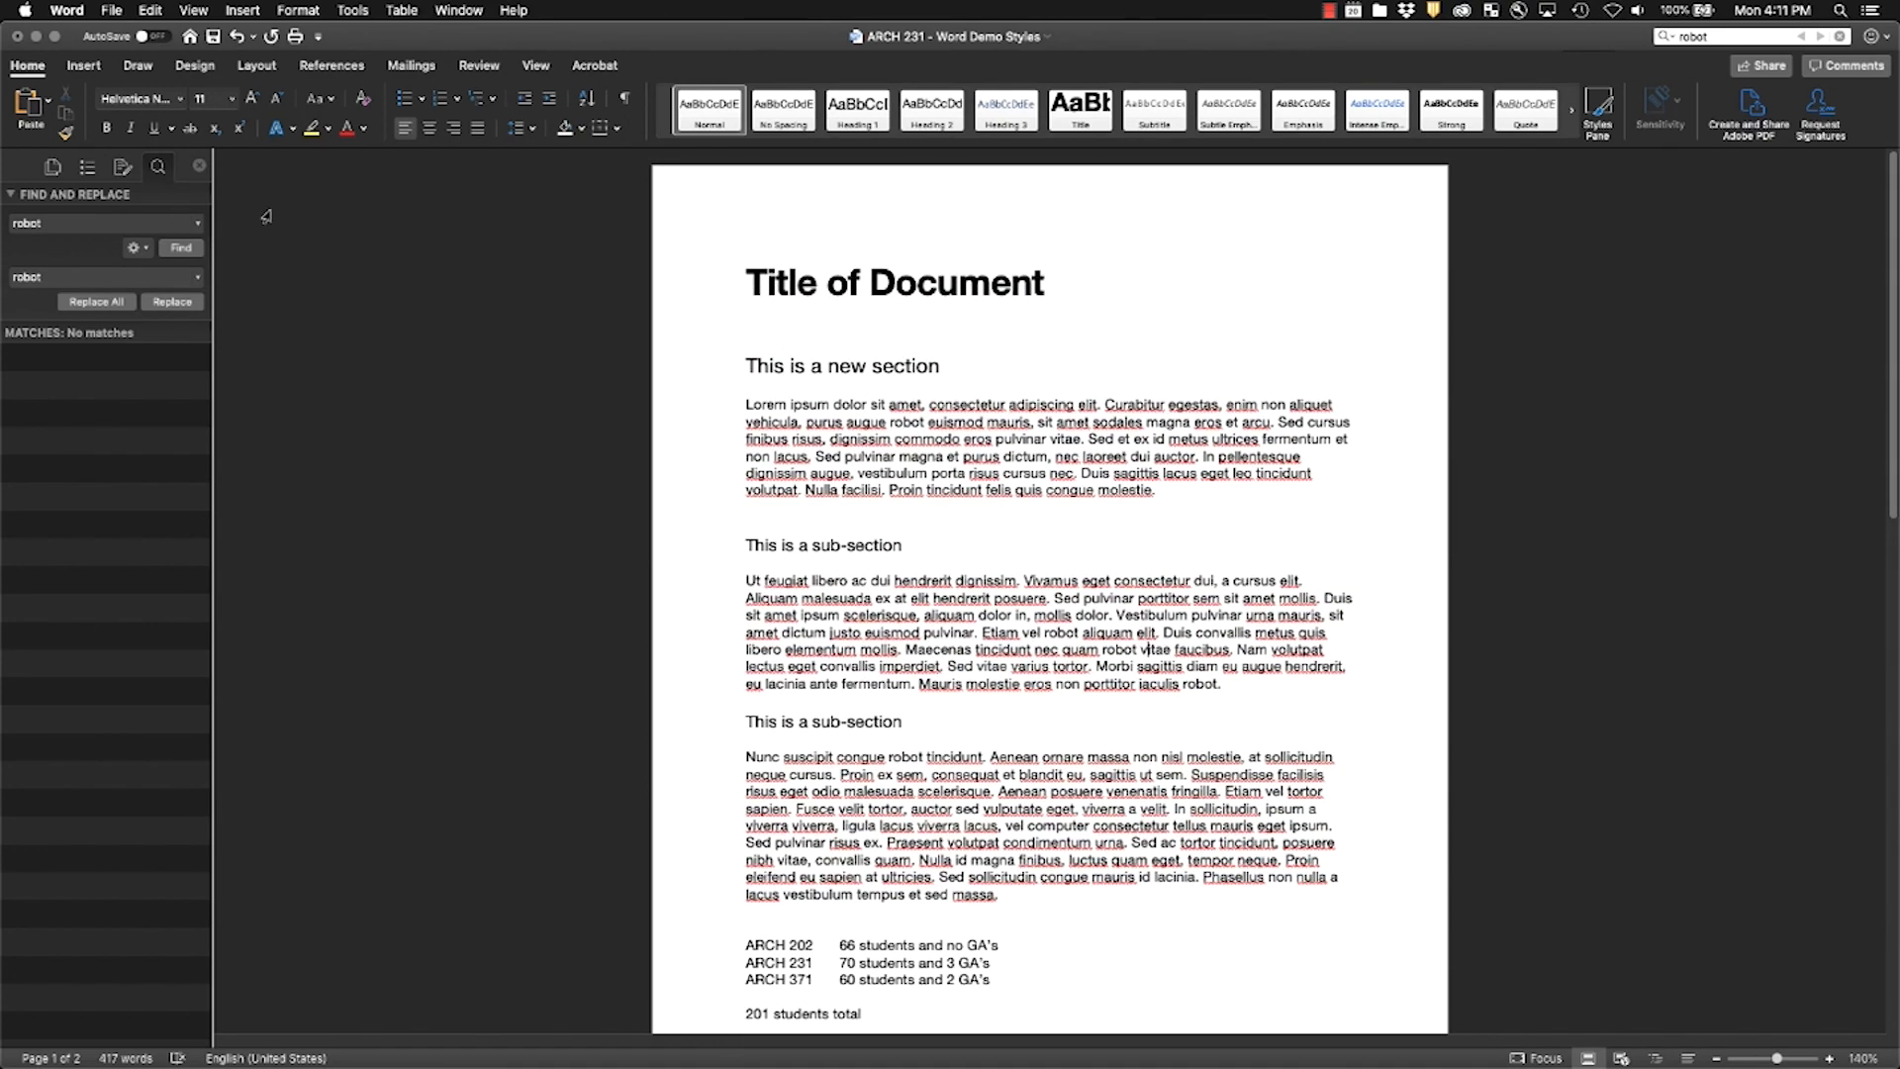
{"action": "left_click", "coordinate": [87, 169]}
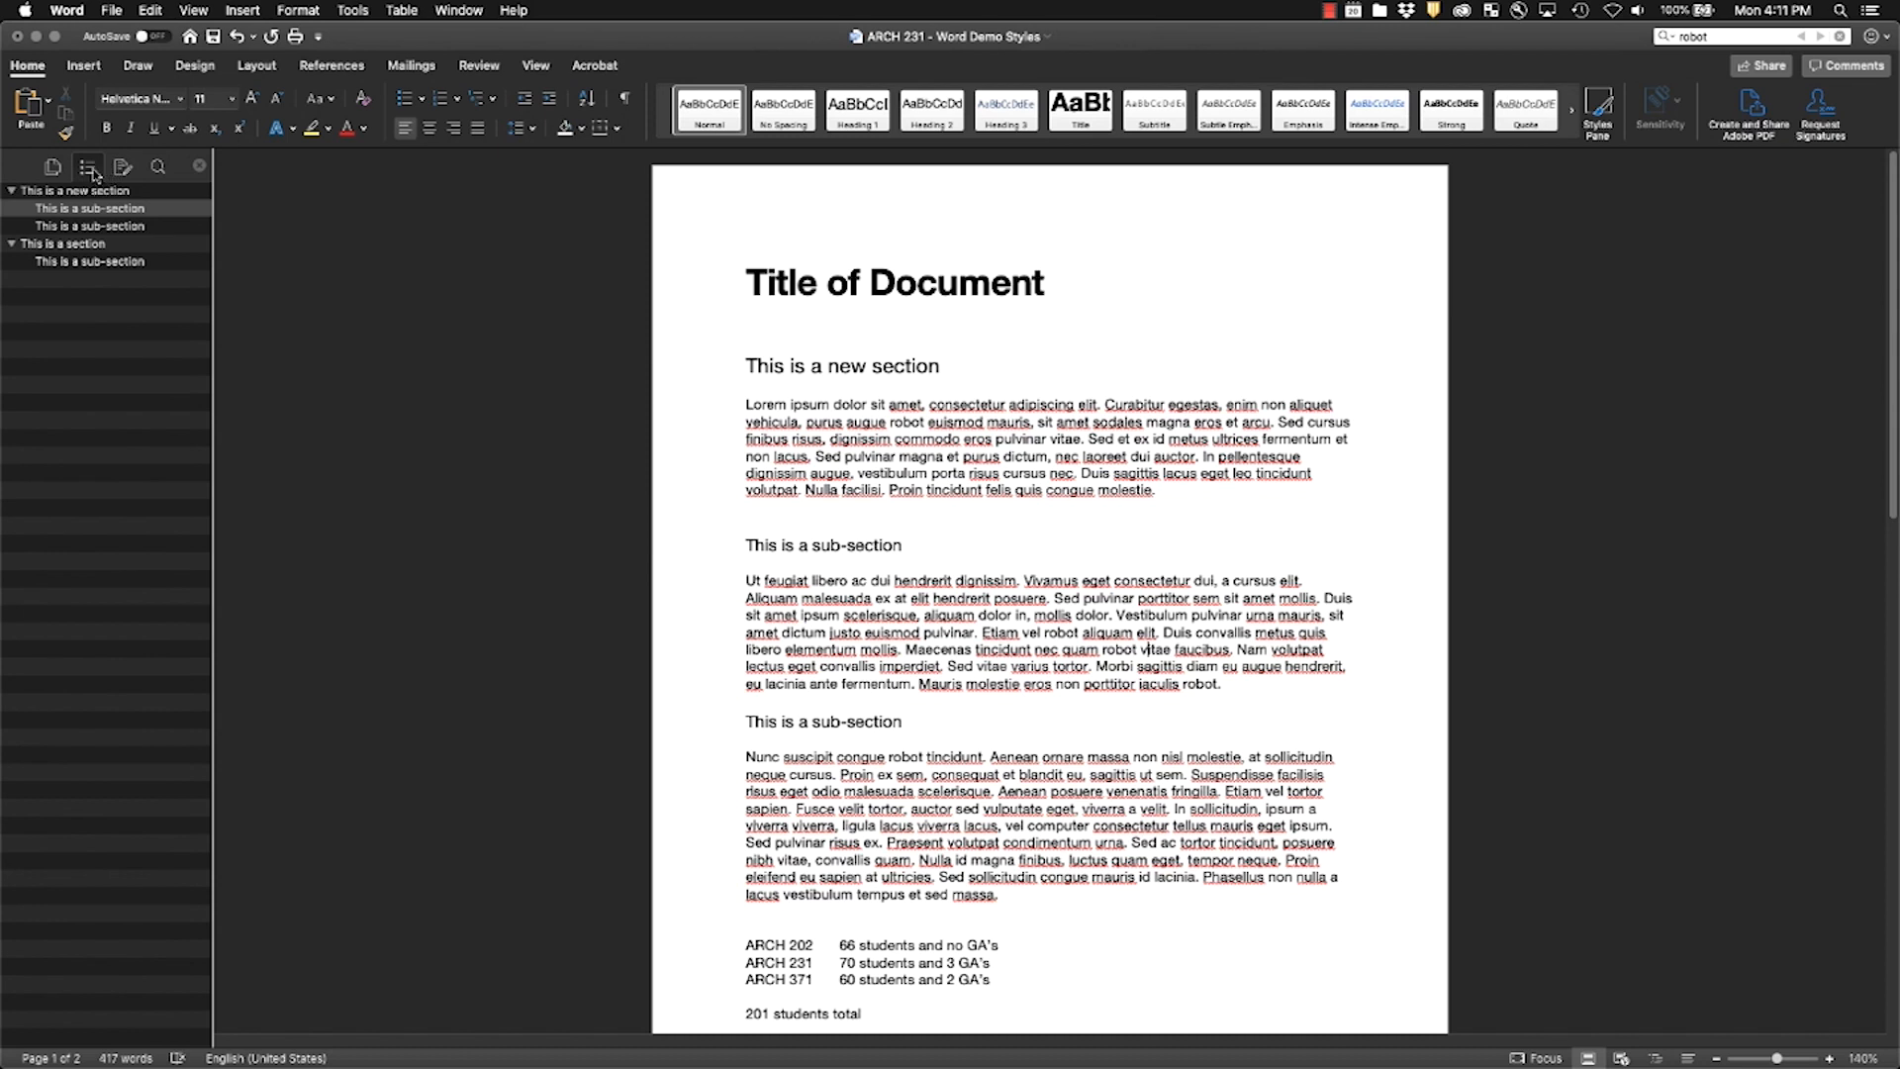
{"action": "left_click", "coordinate": [201, 9]}
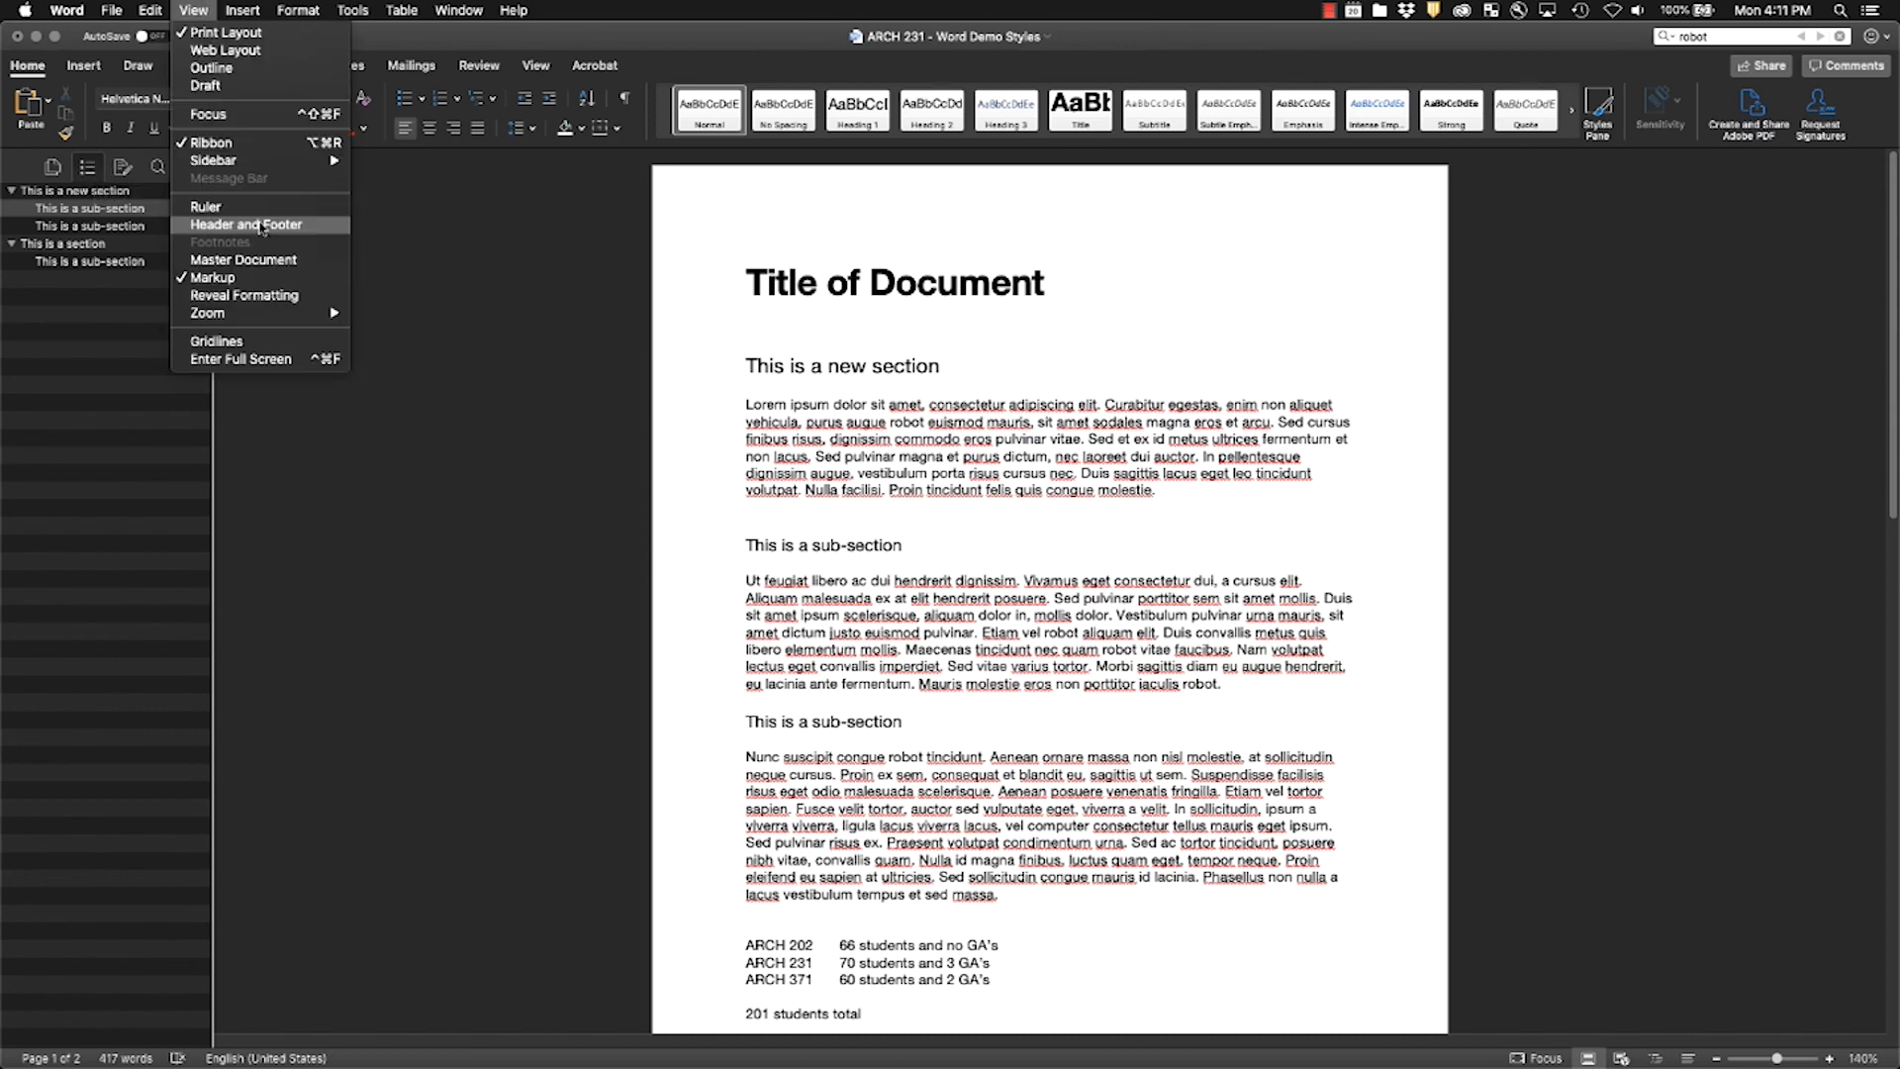
{"action": "mouse_move", "coordinate": [255, 162]}
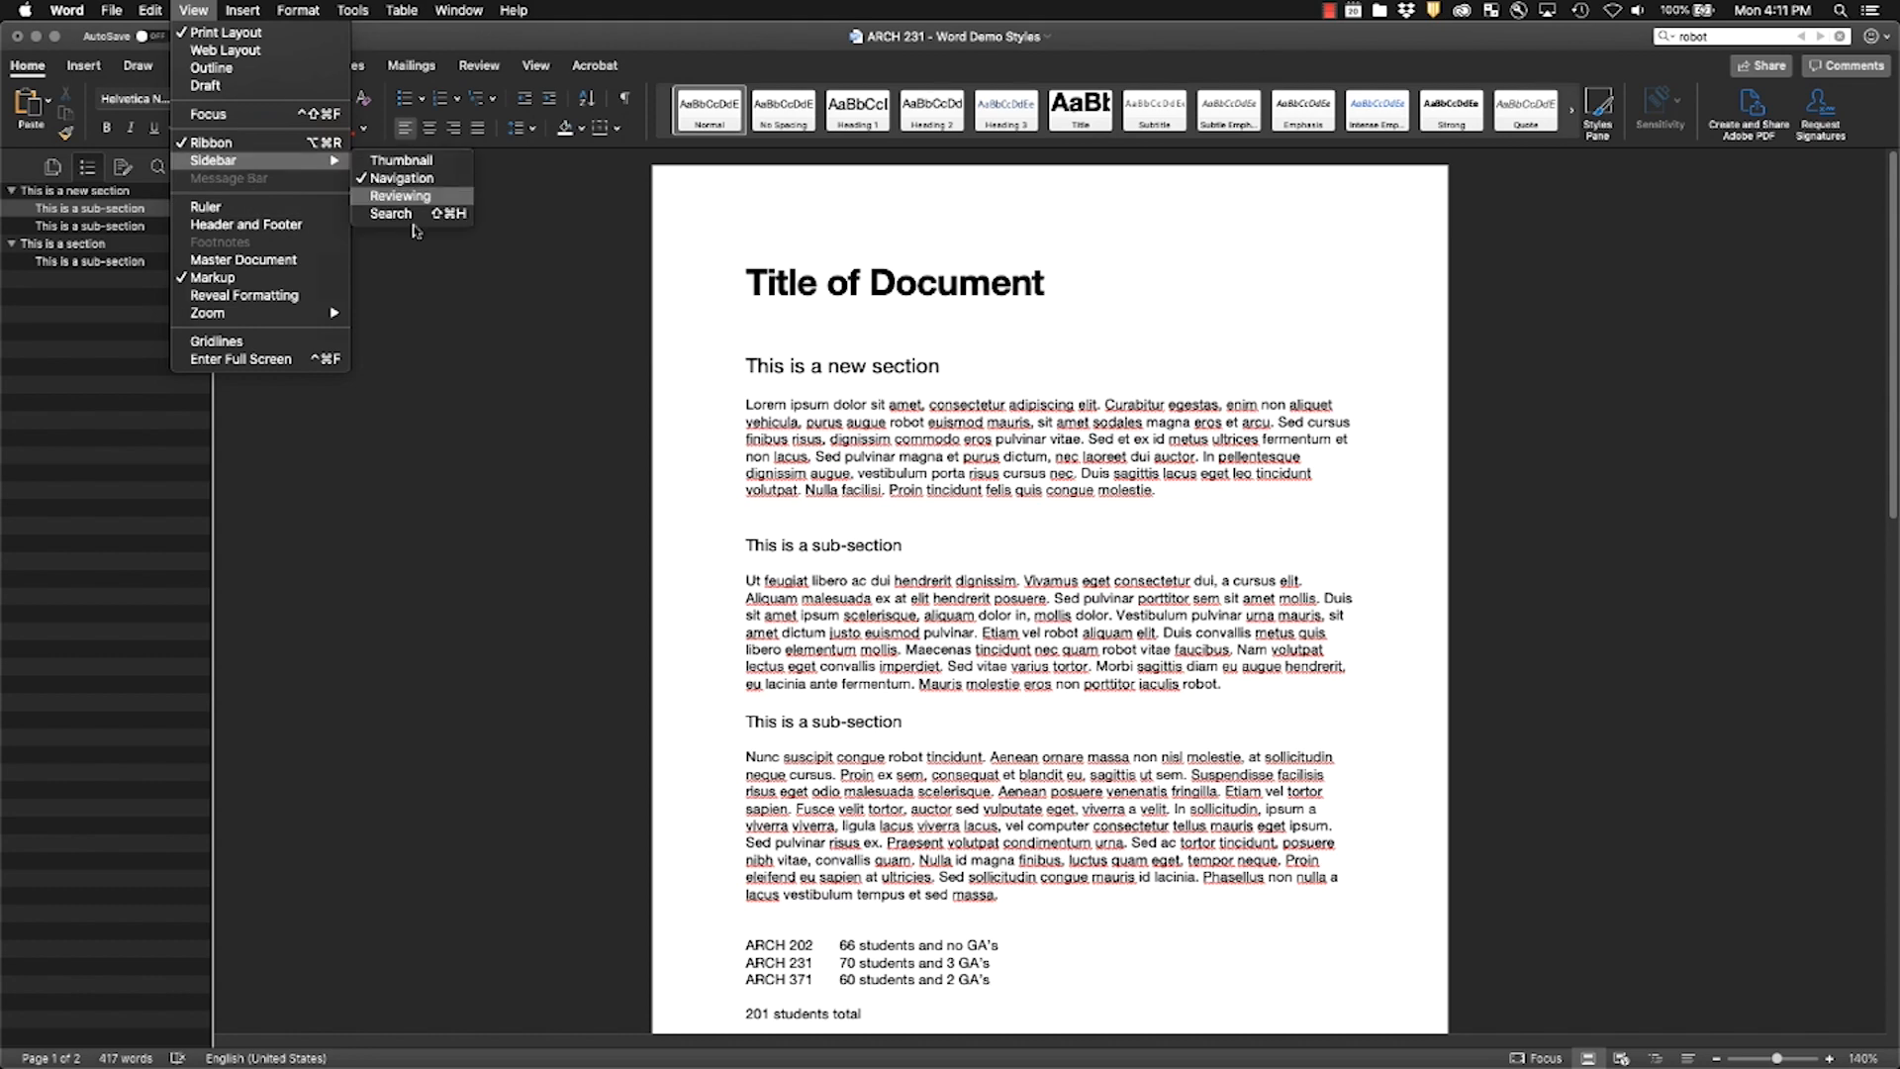
{"action": "left_click", "coordinate": [465, 402]}
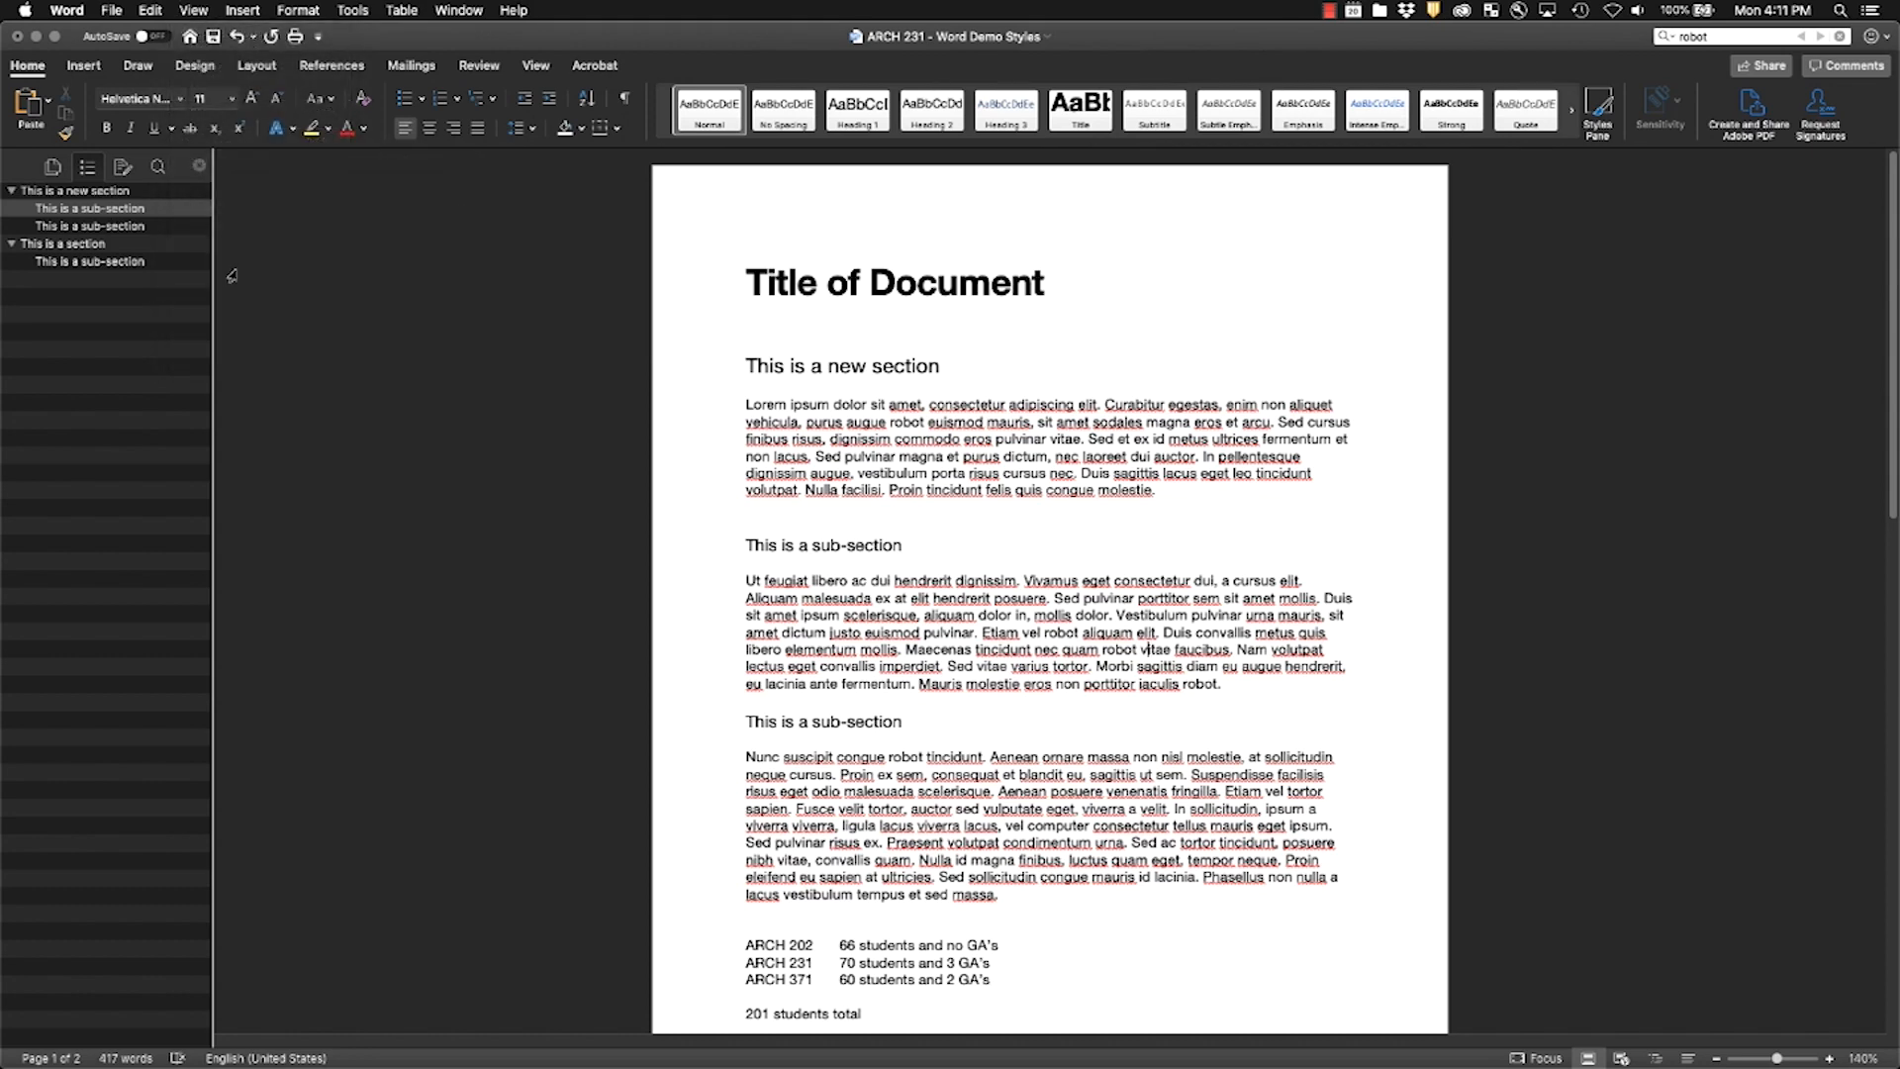
Step: Jump to the section and sub-section headings one after another from the navigation outline, ending back at the document title
{"action": "left_click", "coordinate": [59, 246]}
{"action": "left_click", "coordinate": [62, 262]}
{"action": "left_click", "coordinate": [84, 226]}
{"action": "left_click", "coordinate": [89, 209]}
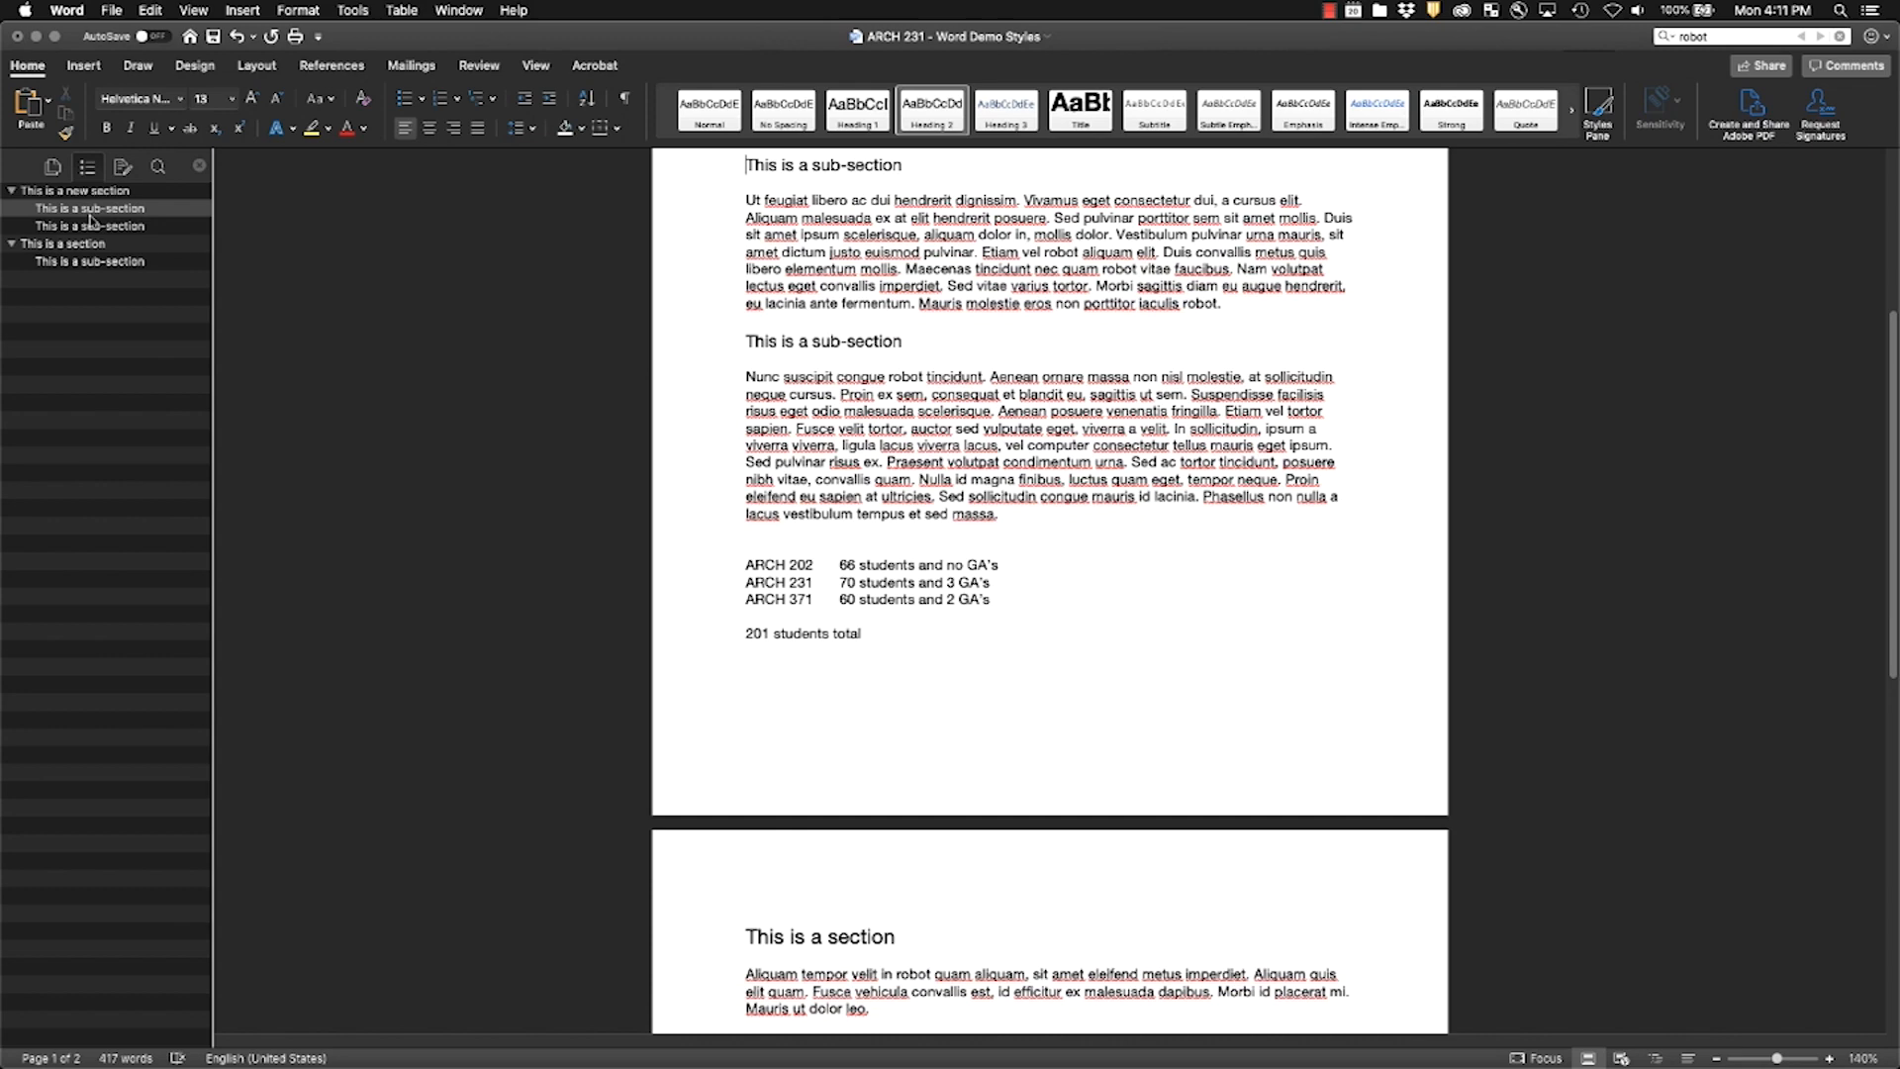
{"action": "left_click", "coordinate": [88, 226]}
{"action": "left_click", "coordinate": [87, 244]}
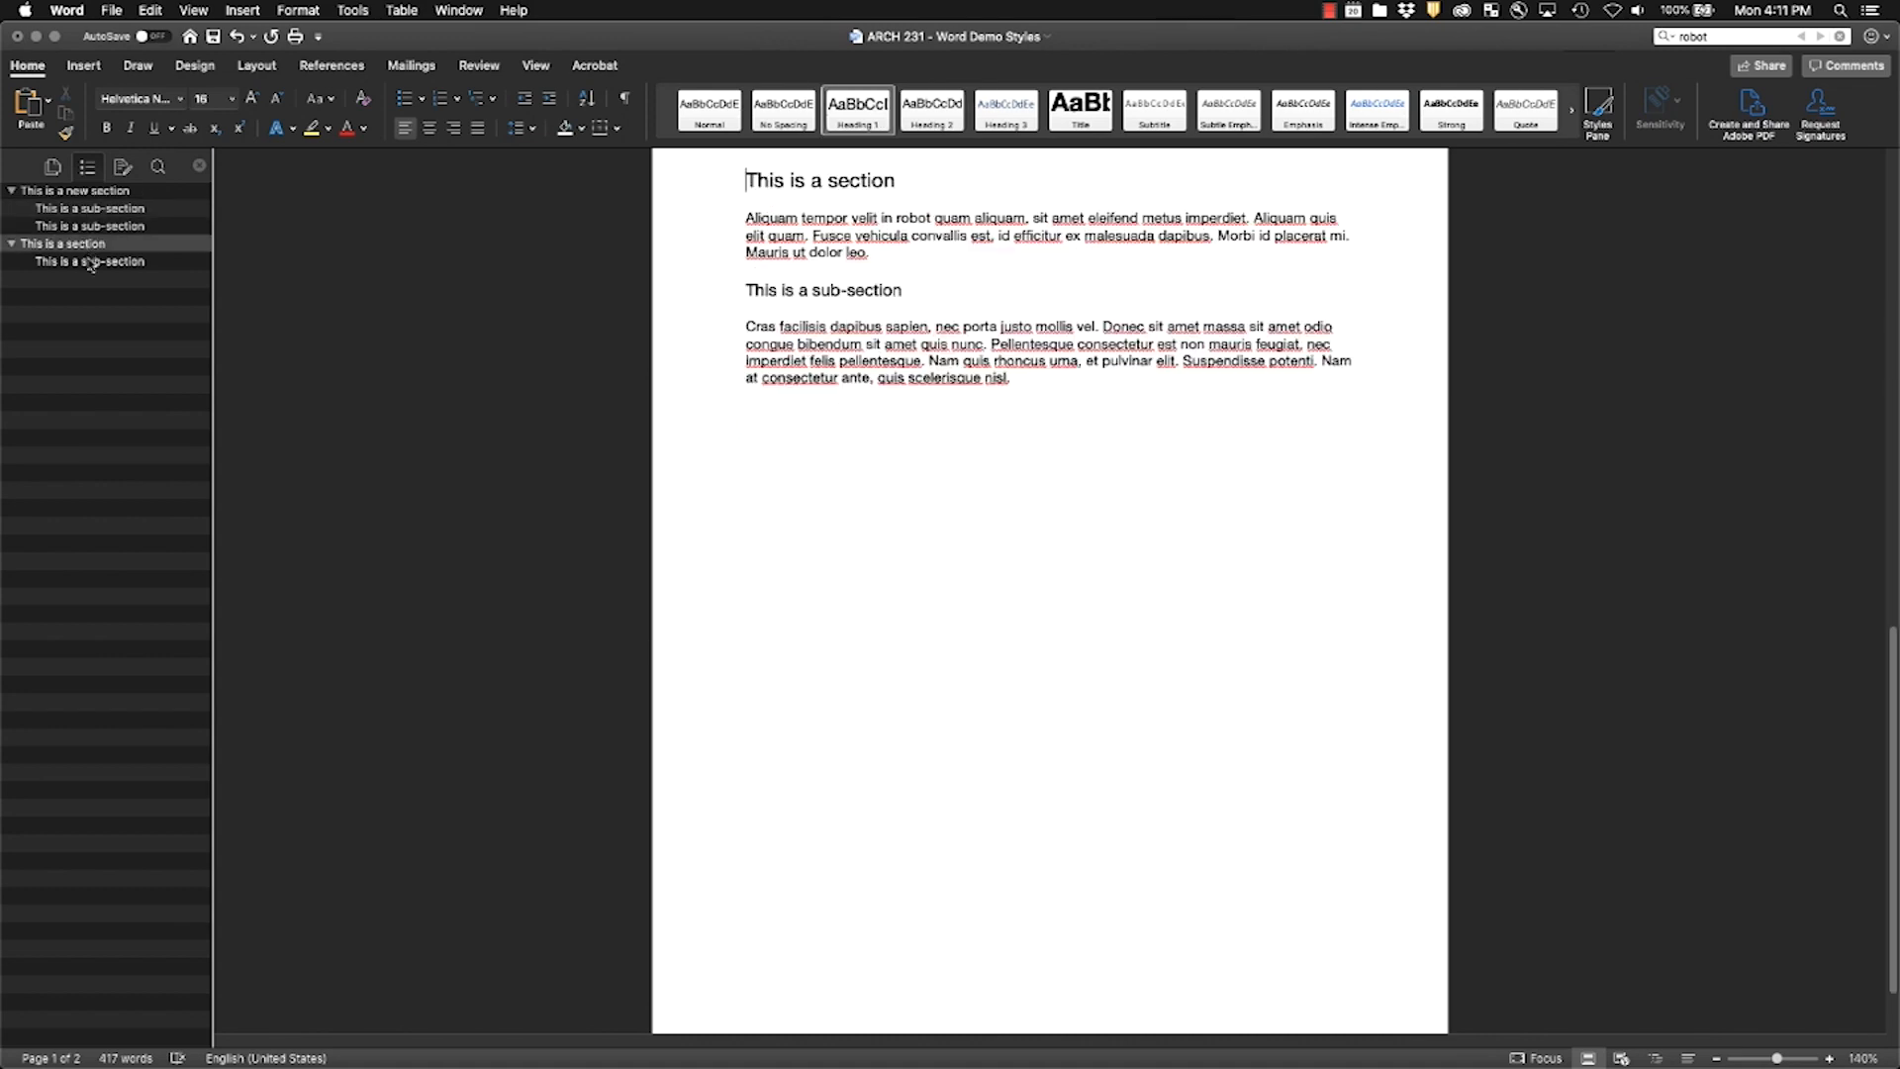
{"action": "left_click", "coordinate": [89, 261]}
{"action": "scroll", "coordinate": [953, 307], "scroll_direction": "up", "scroll_amount": 15}
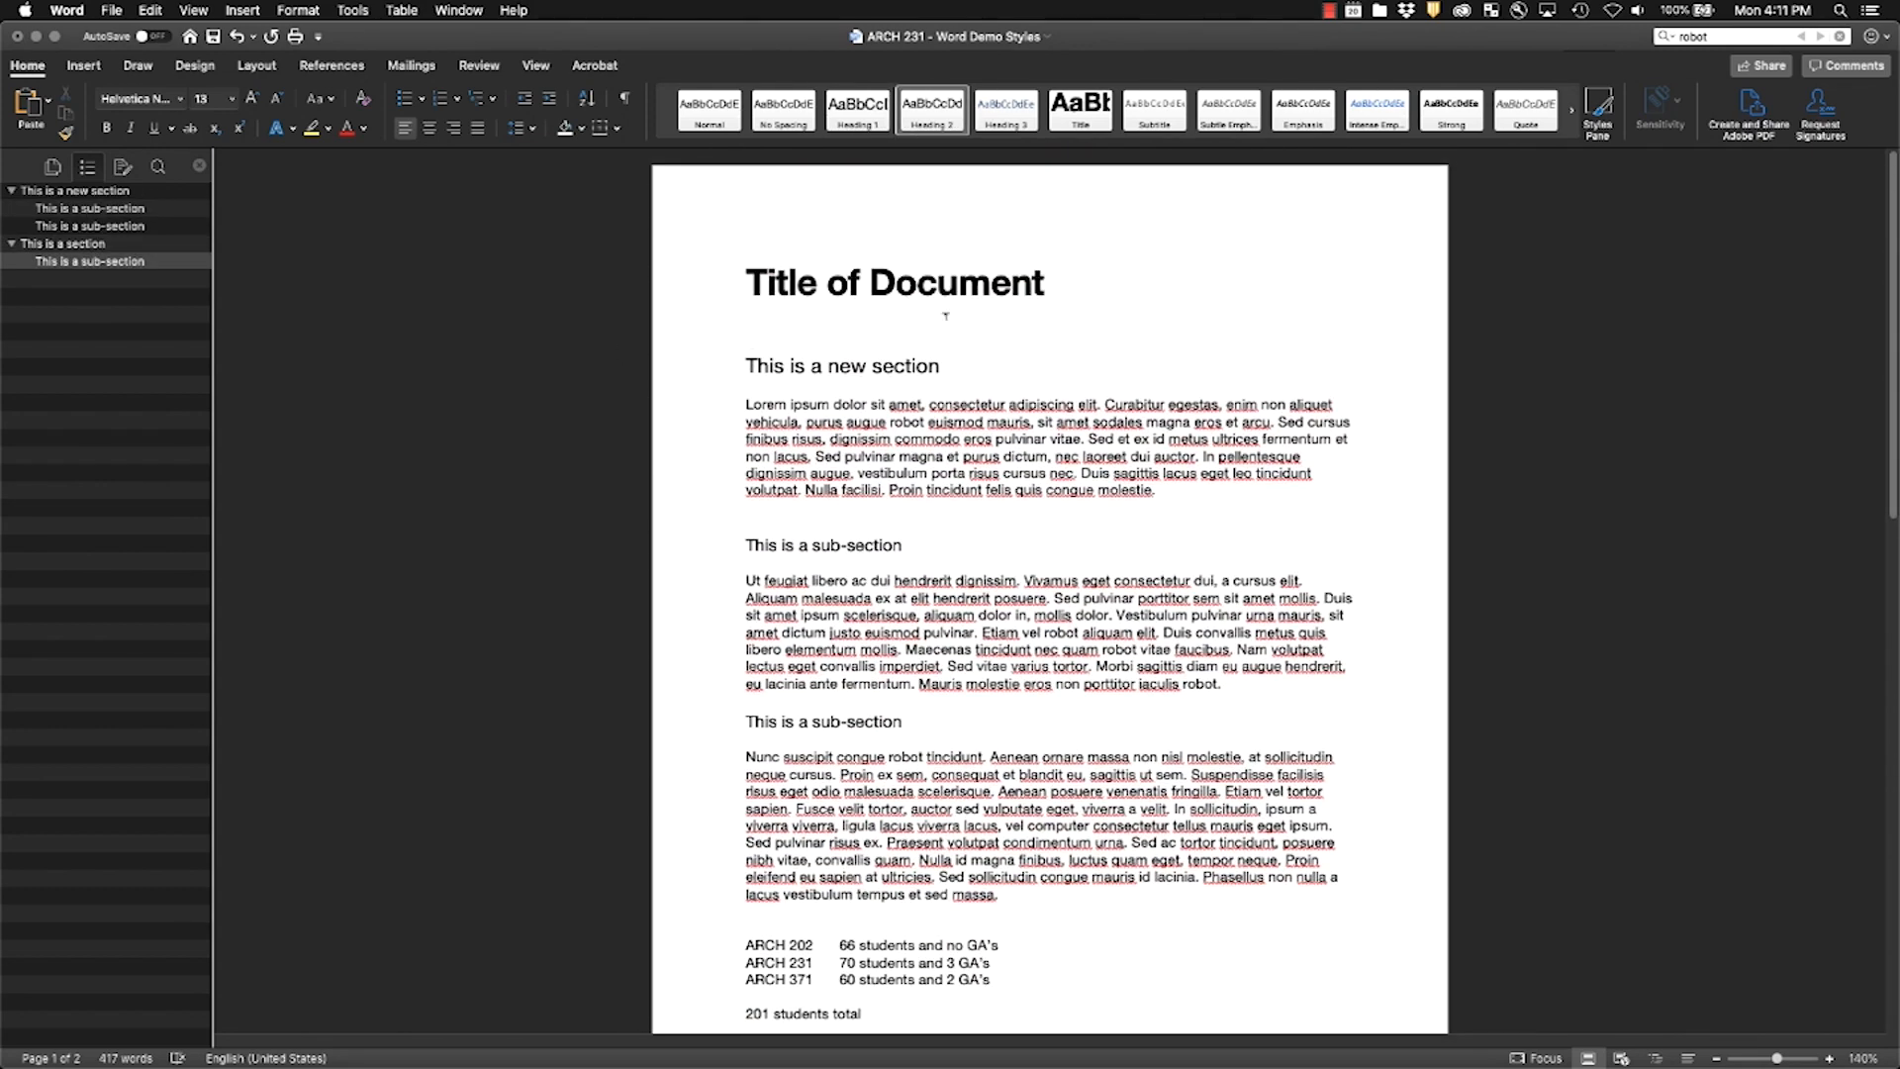
Step: Rename the first two sub-section headings as "This is a sub-section #1" and "This is a sub-section #2"
{"action": "left_click", "coordinate": [940, 544]}
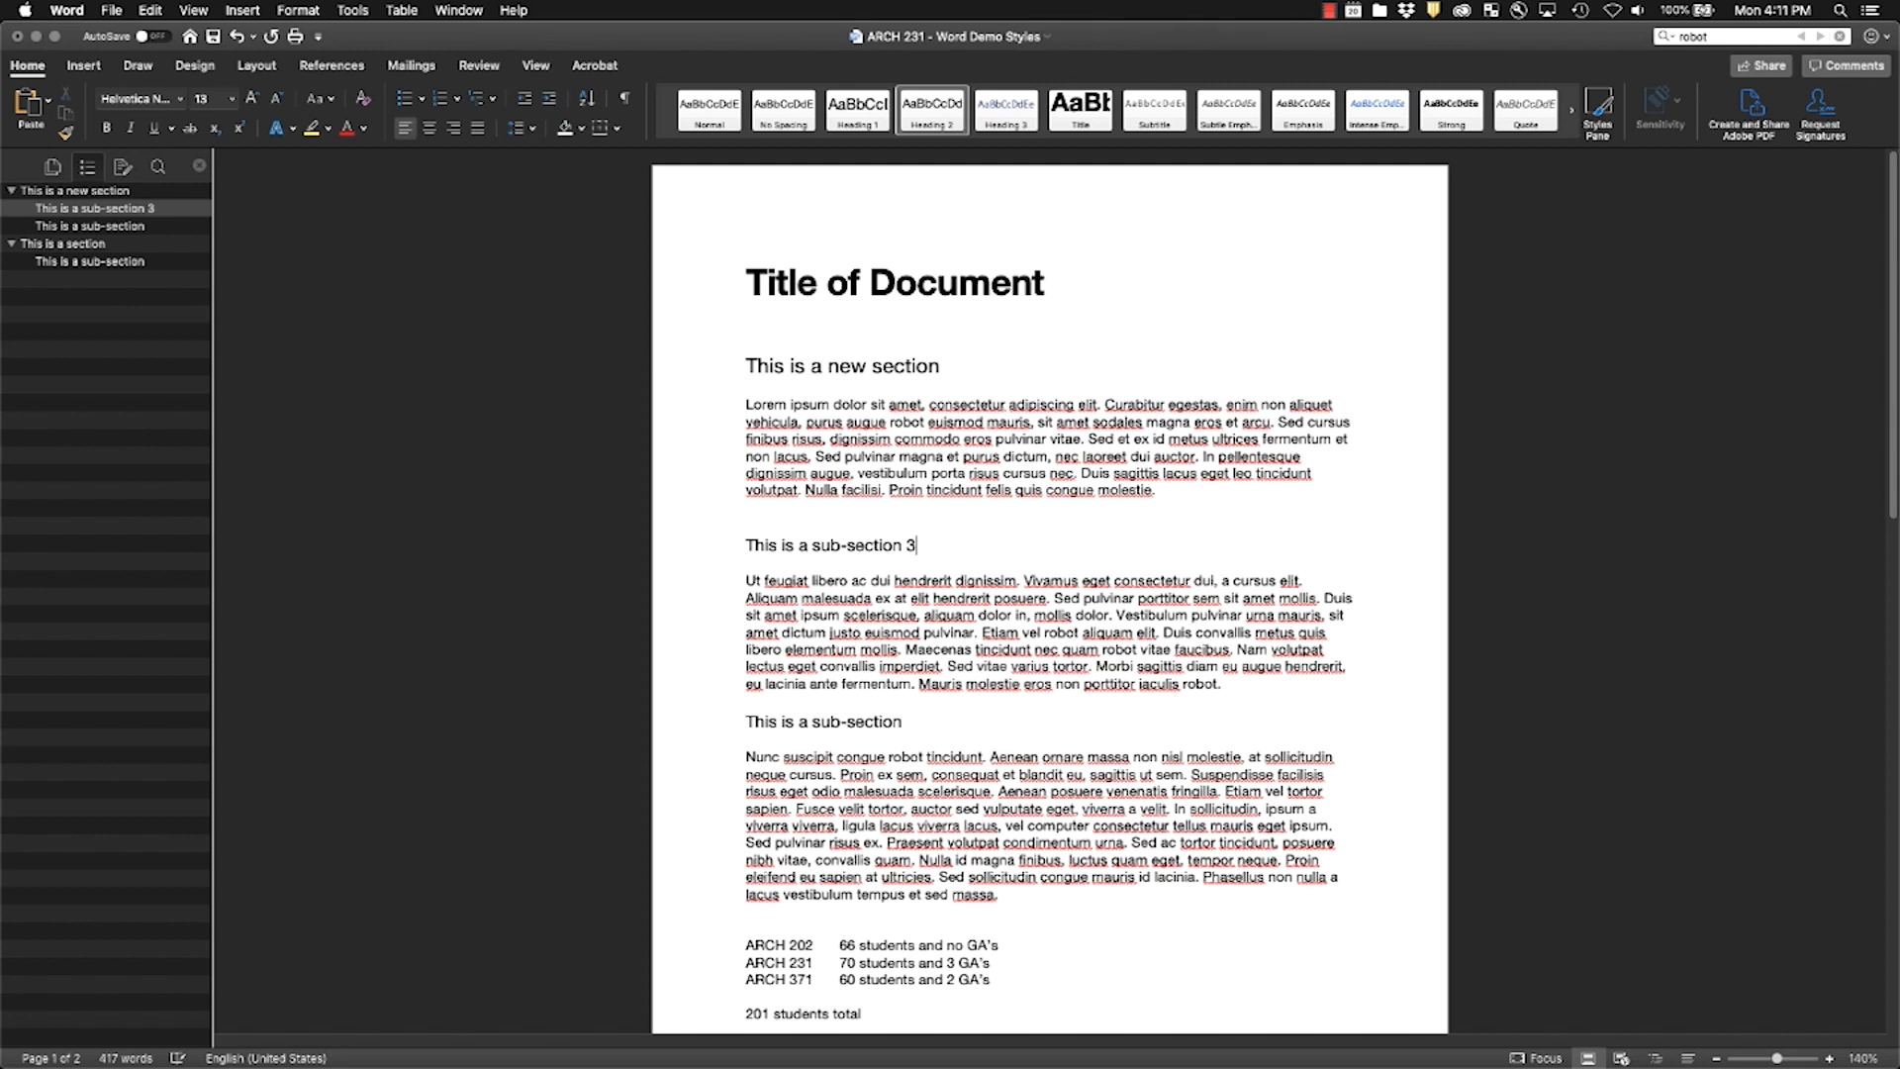
{"action": "key", "text": "BackSpace"}
{"action": "type", "text": "#1"}
{"action": "type", "text": "2"}
Step: Check the numbered headings through the navigation outline, collapsing and re-expanding the "This is a new section" entry
{"action": "left_click", "coordinate": [152, 222]}
{"action": "left_click", "coordinate": [152, 210]}
{"action": "left_click", "coordinate": [99, 192]}
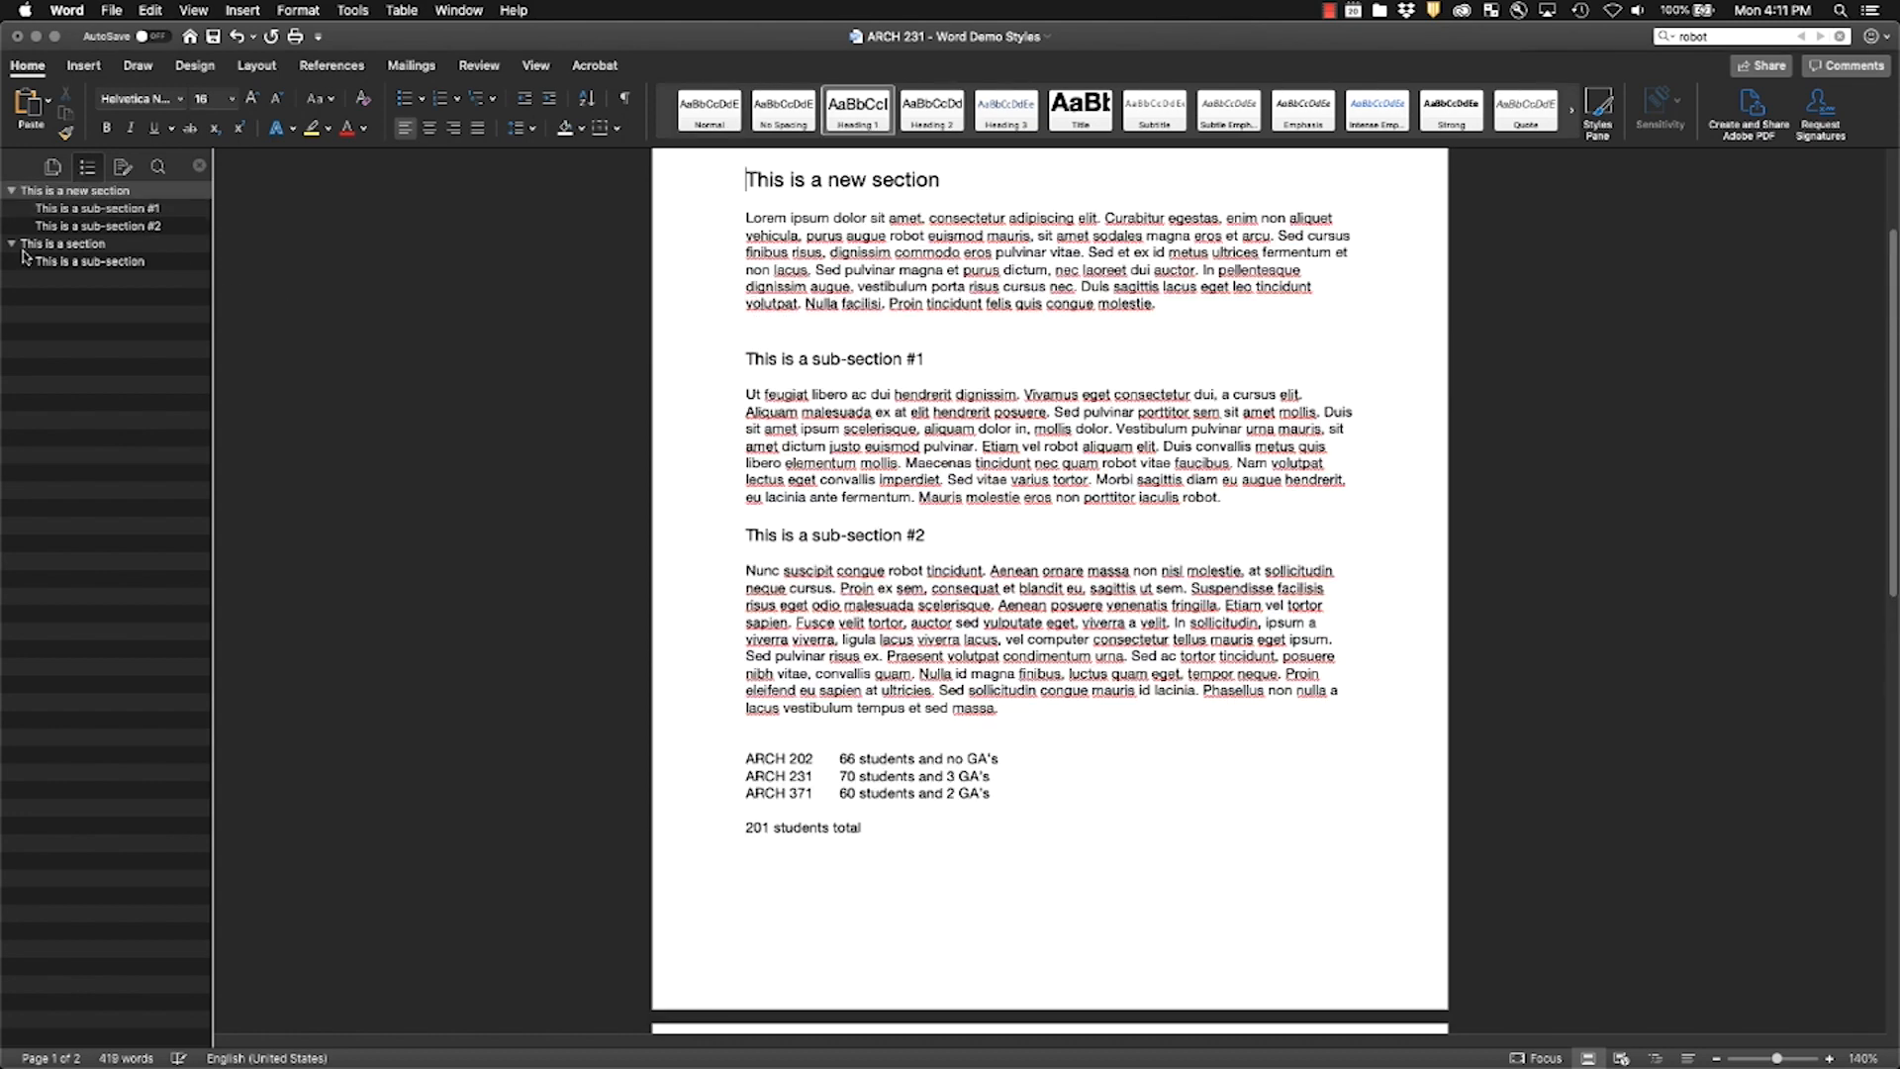
{"action": "left_click", "coordinate": [11, 191]}
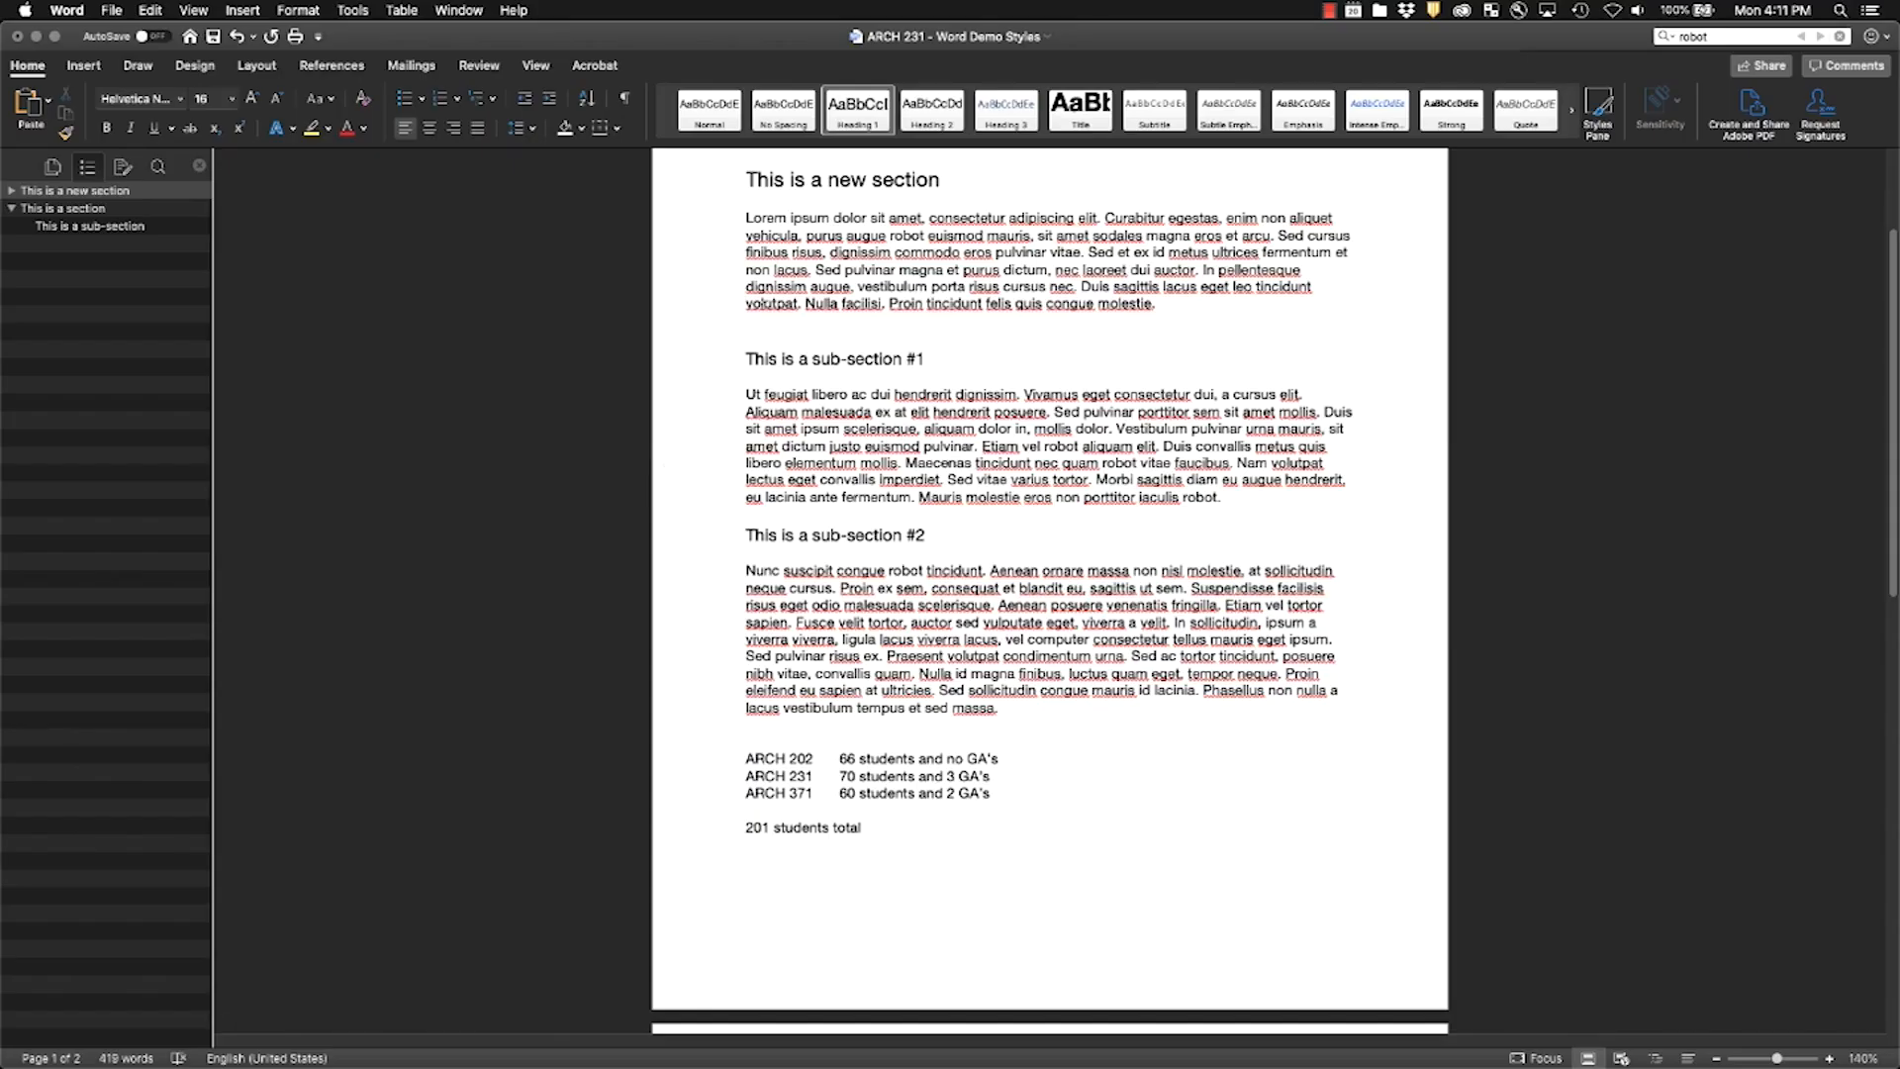
{"action": "left_click", "coordinate": [912, 367]}
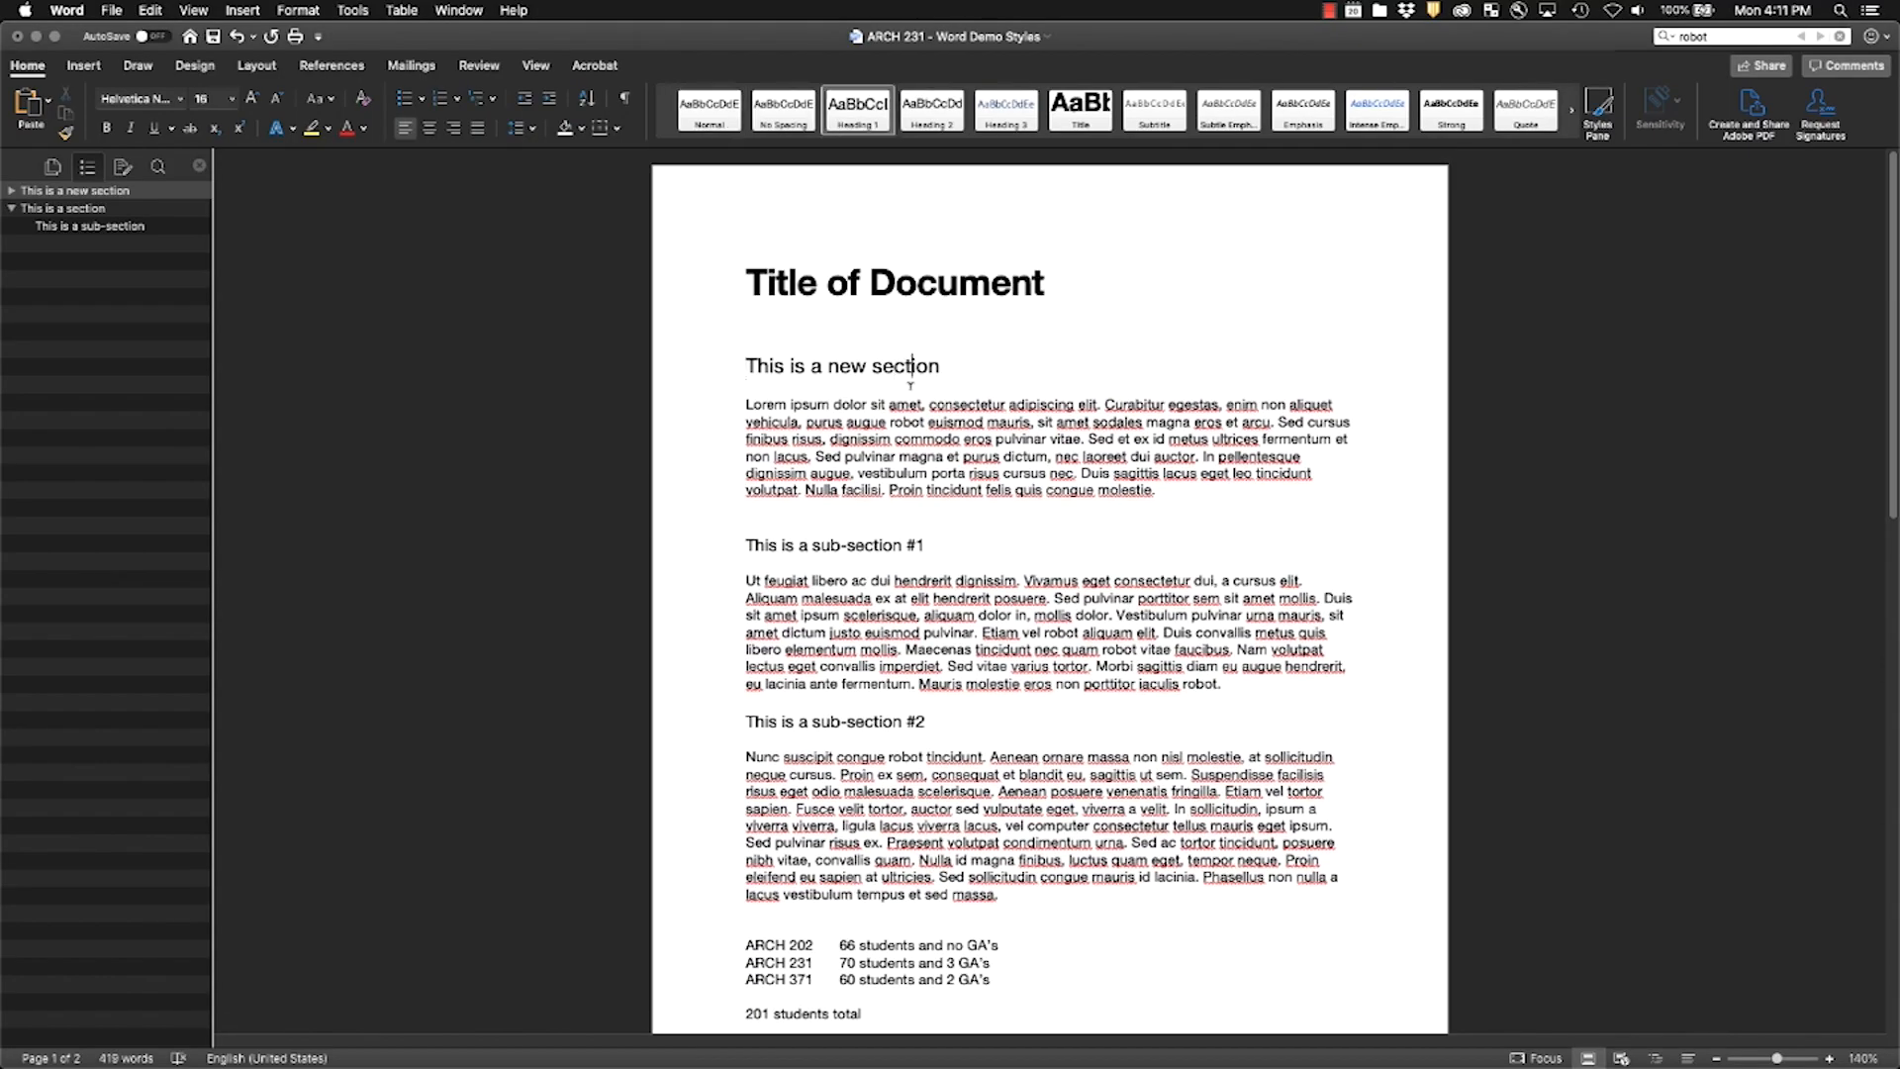
{"action": "left_click", "coordinate": [857, 543]}
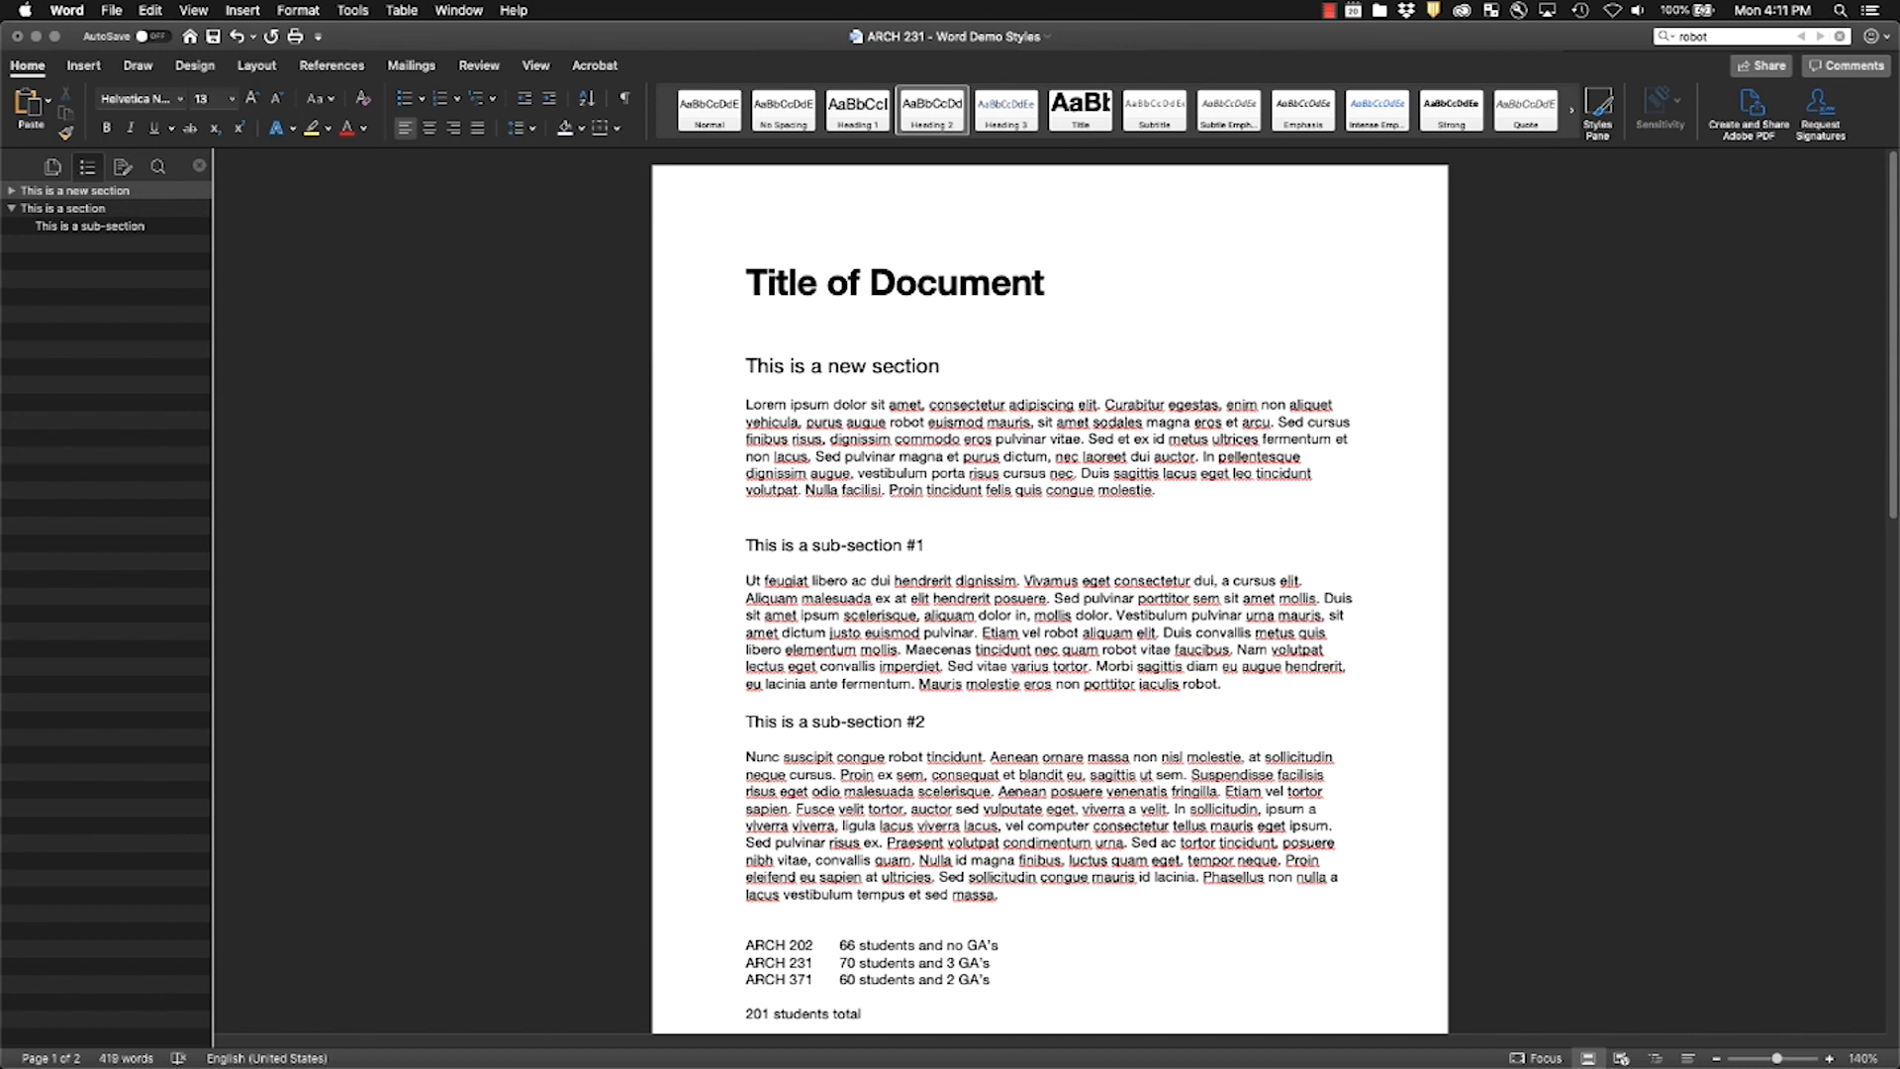
{"action": "left_click", "coordinate": [10, 190]}
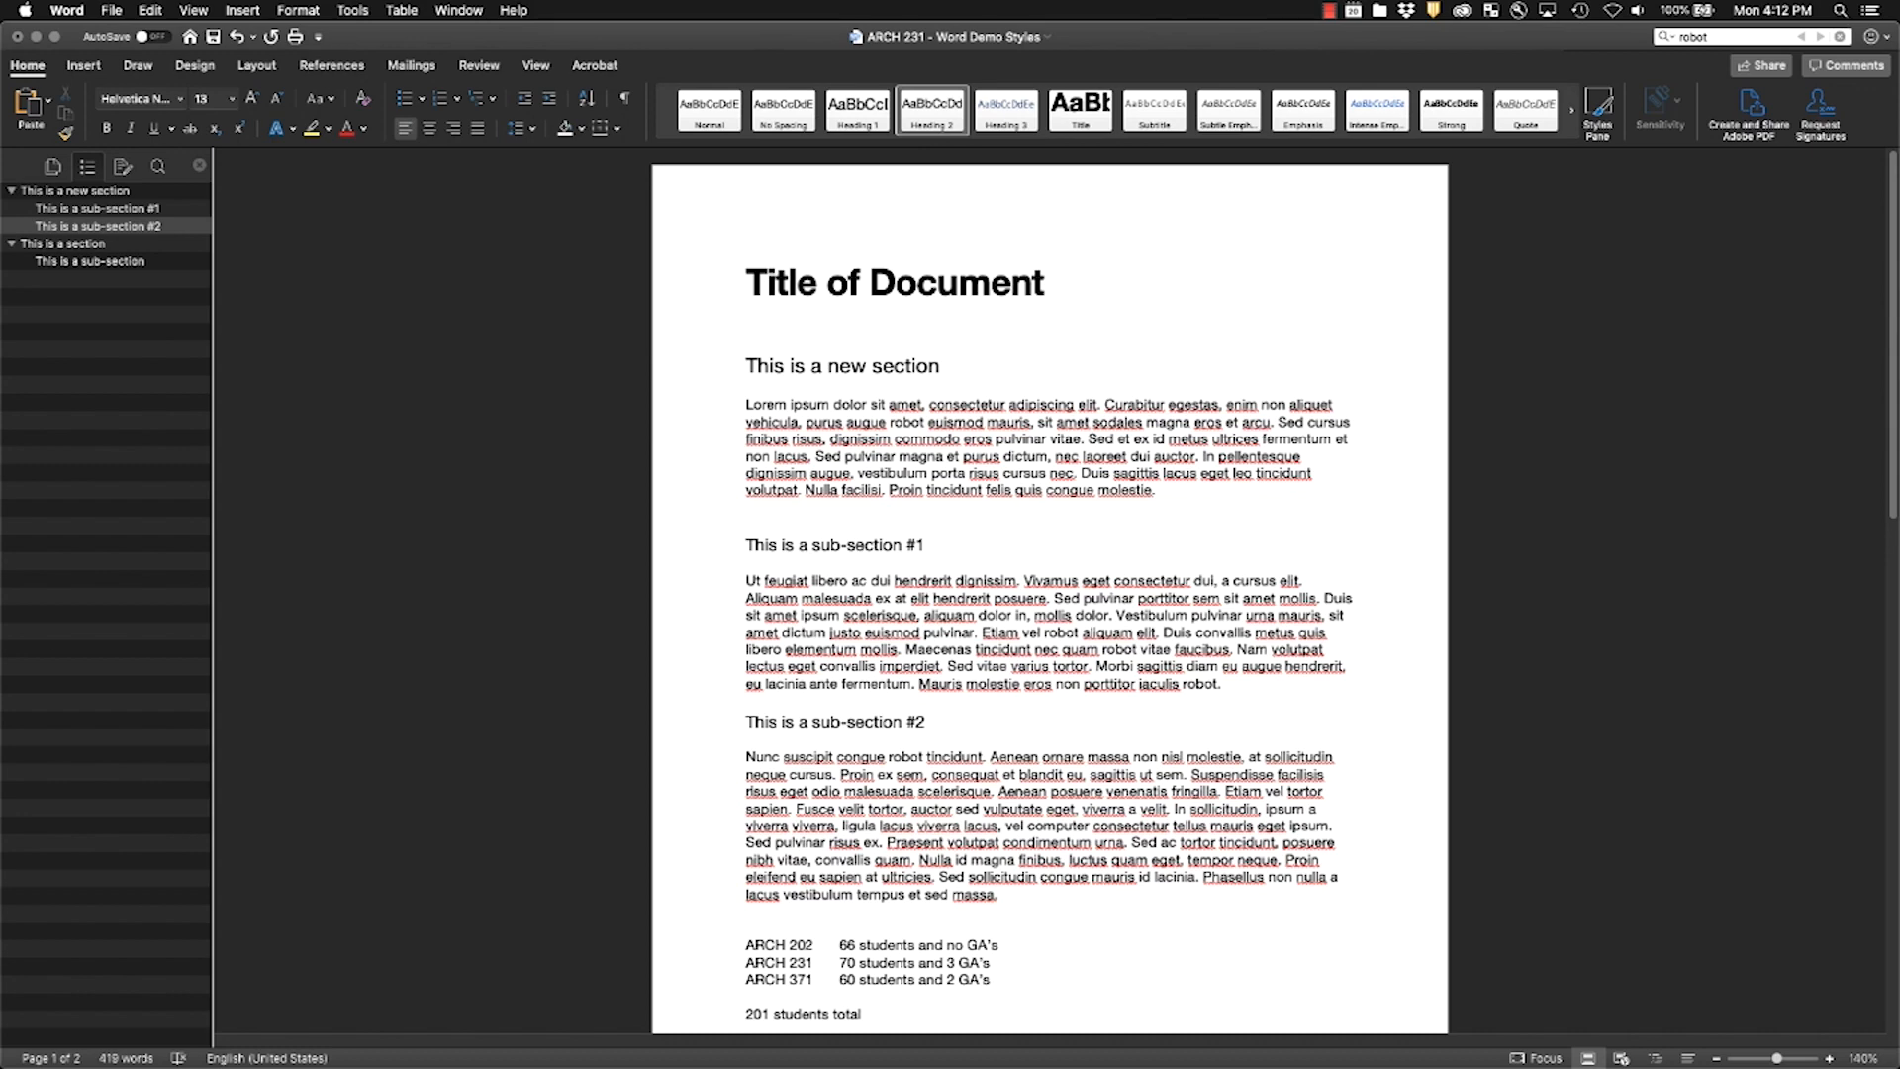
{"action": "left_click", "coordinate": [144, 208]}
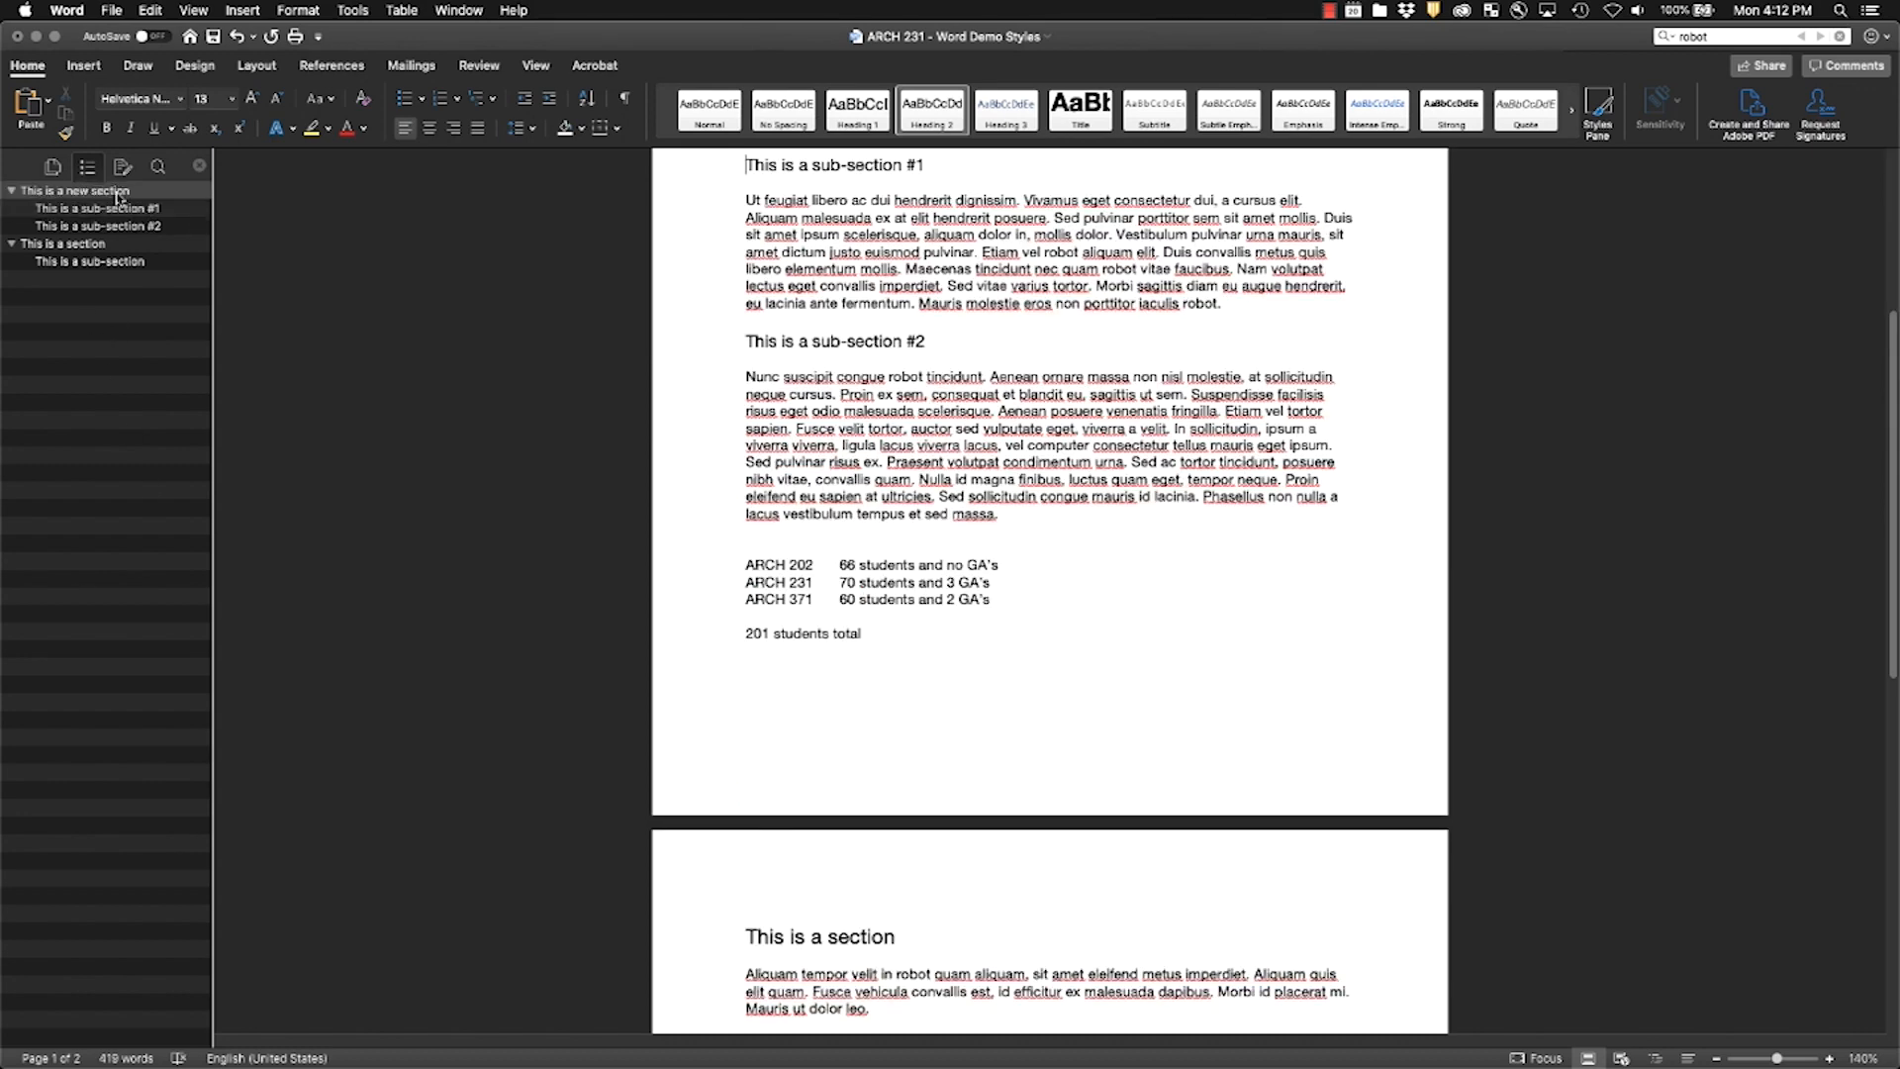
{"action": "left_click", "coordinate": [117, 195]}
{"action": "scroll", "coordinate": [1195, 368], "scroll_direction": "up", "scroll_amount": 3}
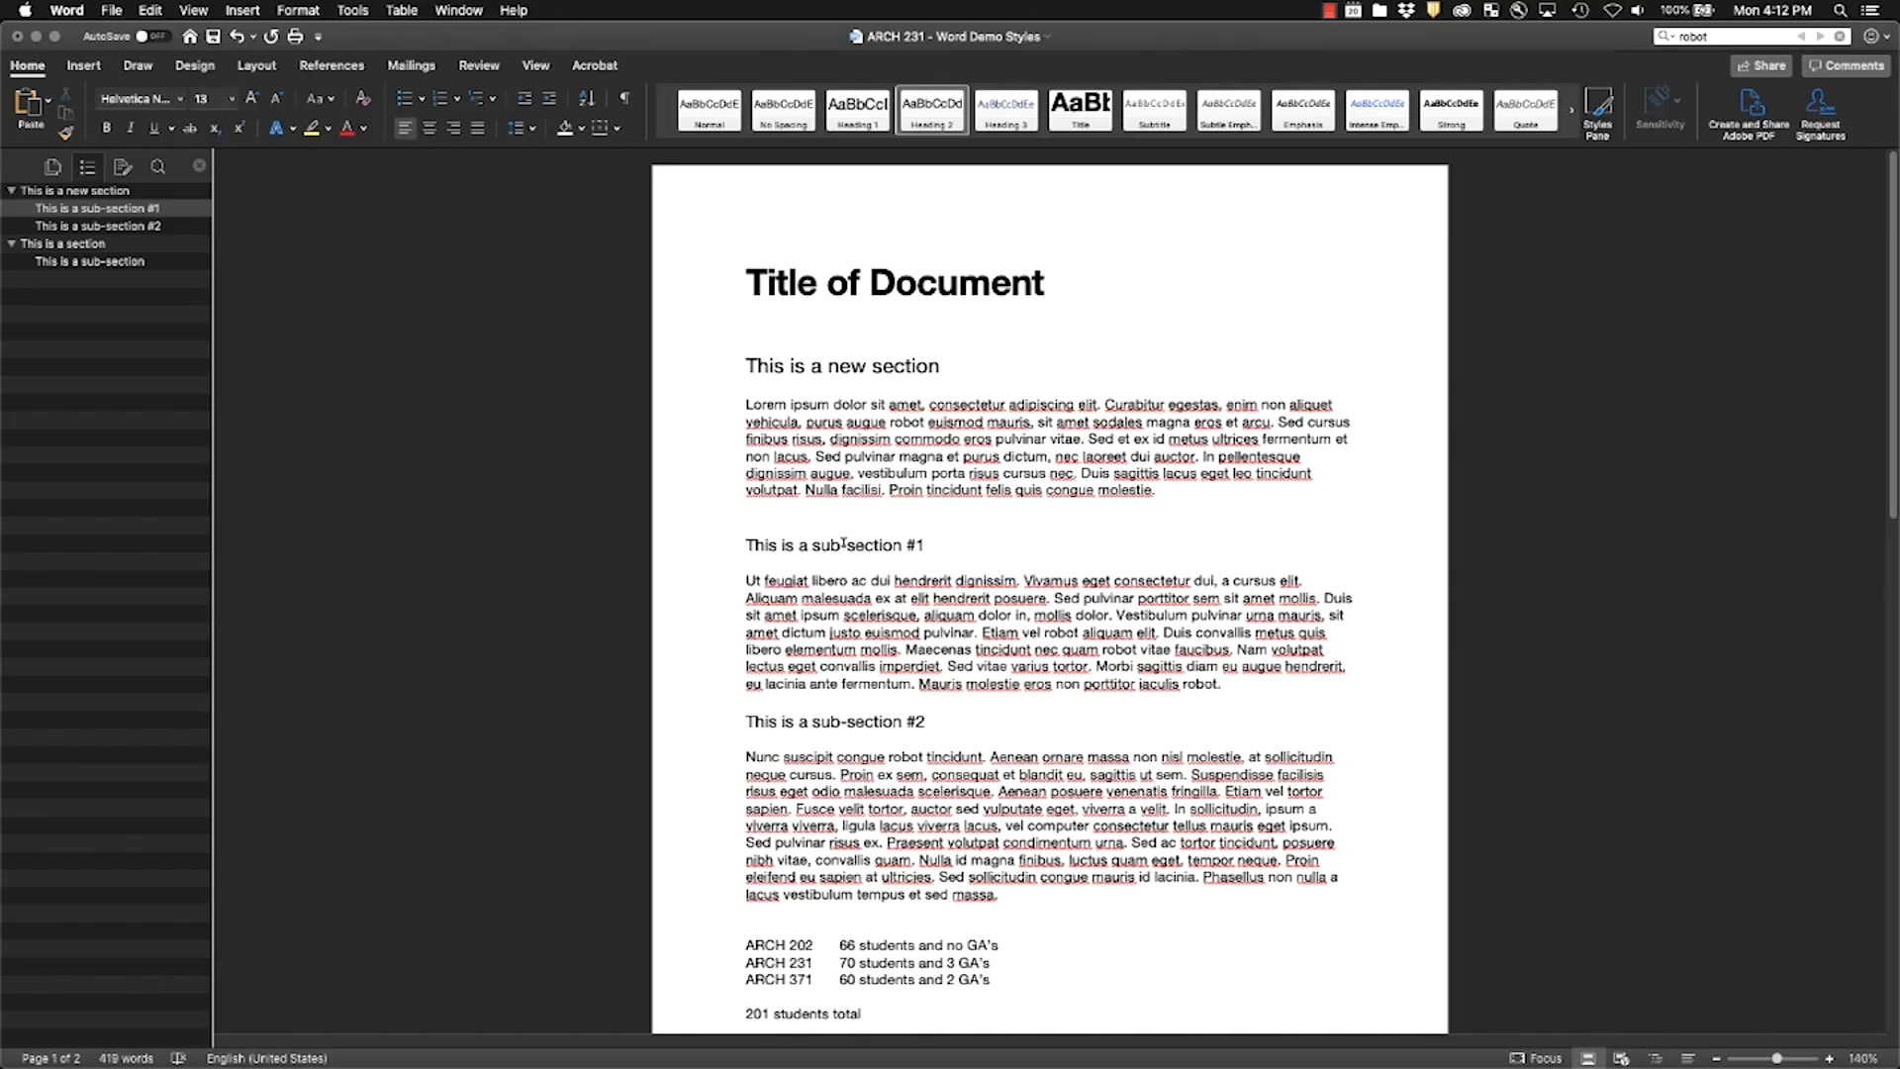
Step: Color the "This is a sub-section #1" heading red and update the Heading 2 style to match it
{"action": "left_click", "coordinate": [856, 544]}
{"action": "triple_click", "coordinate": [933, 535]}
{"action": "left_click", "coordinate": [349, 130]}
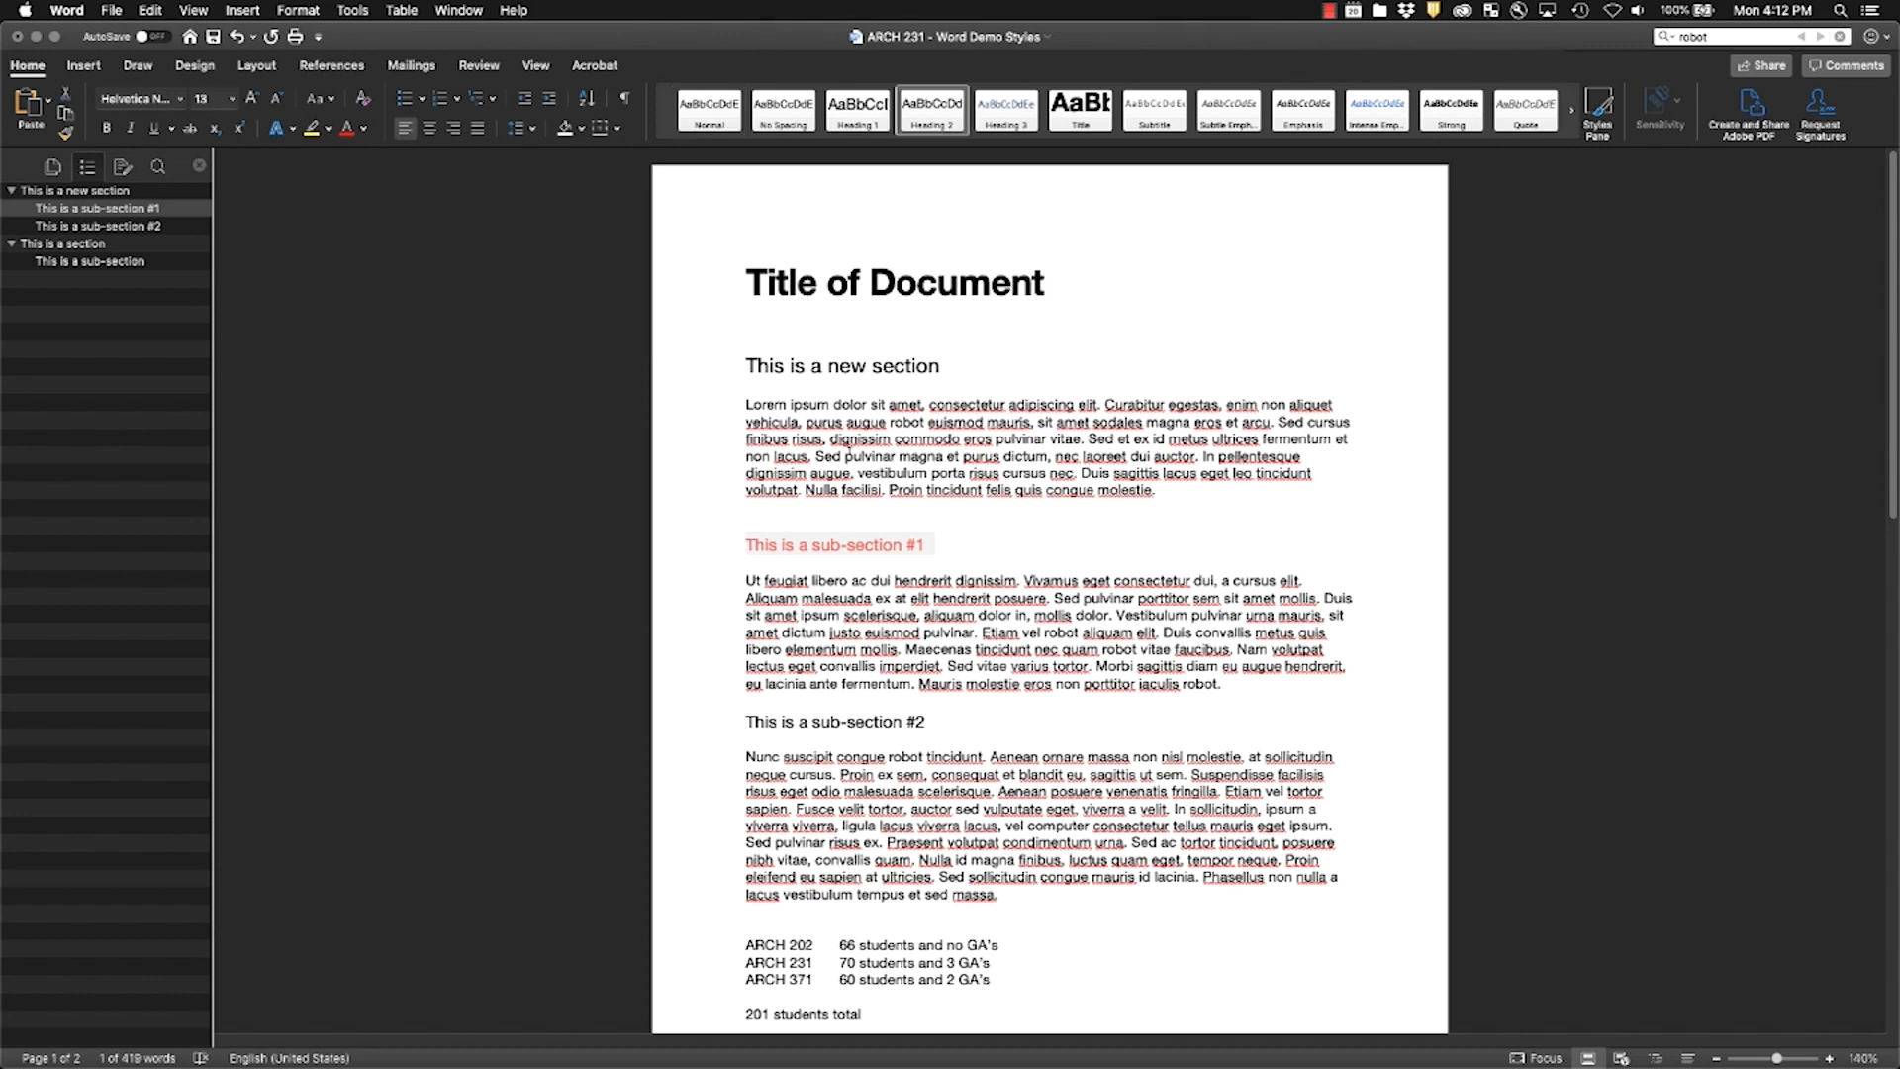
{"action": "right_click", "coordinate": [944, 116]}
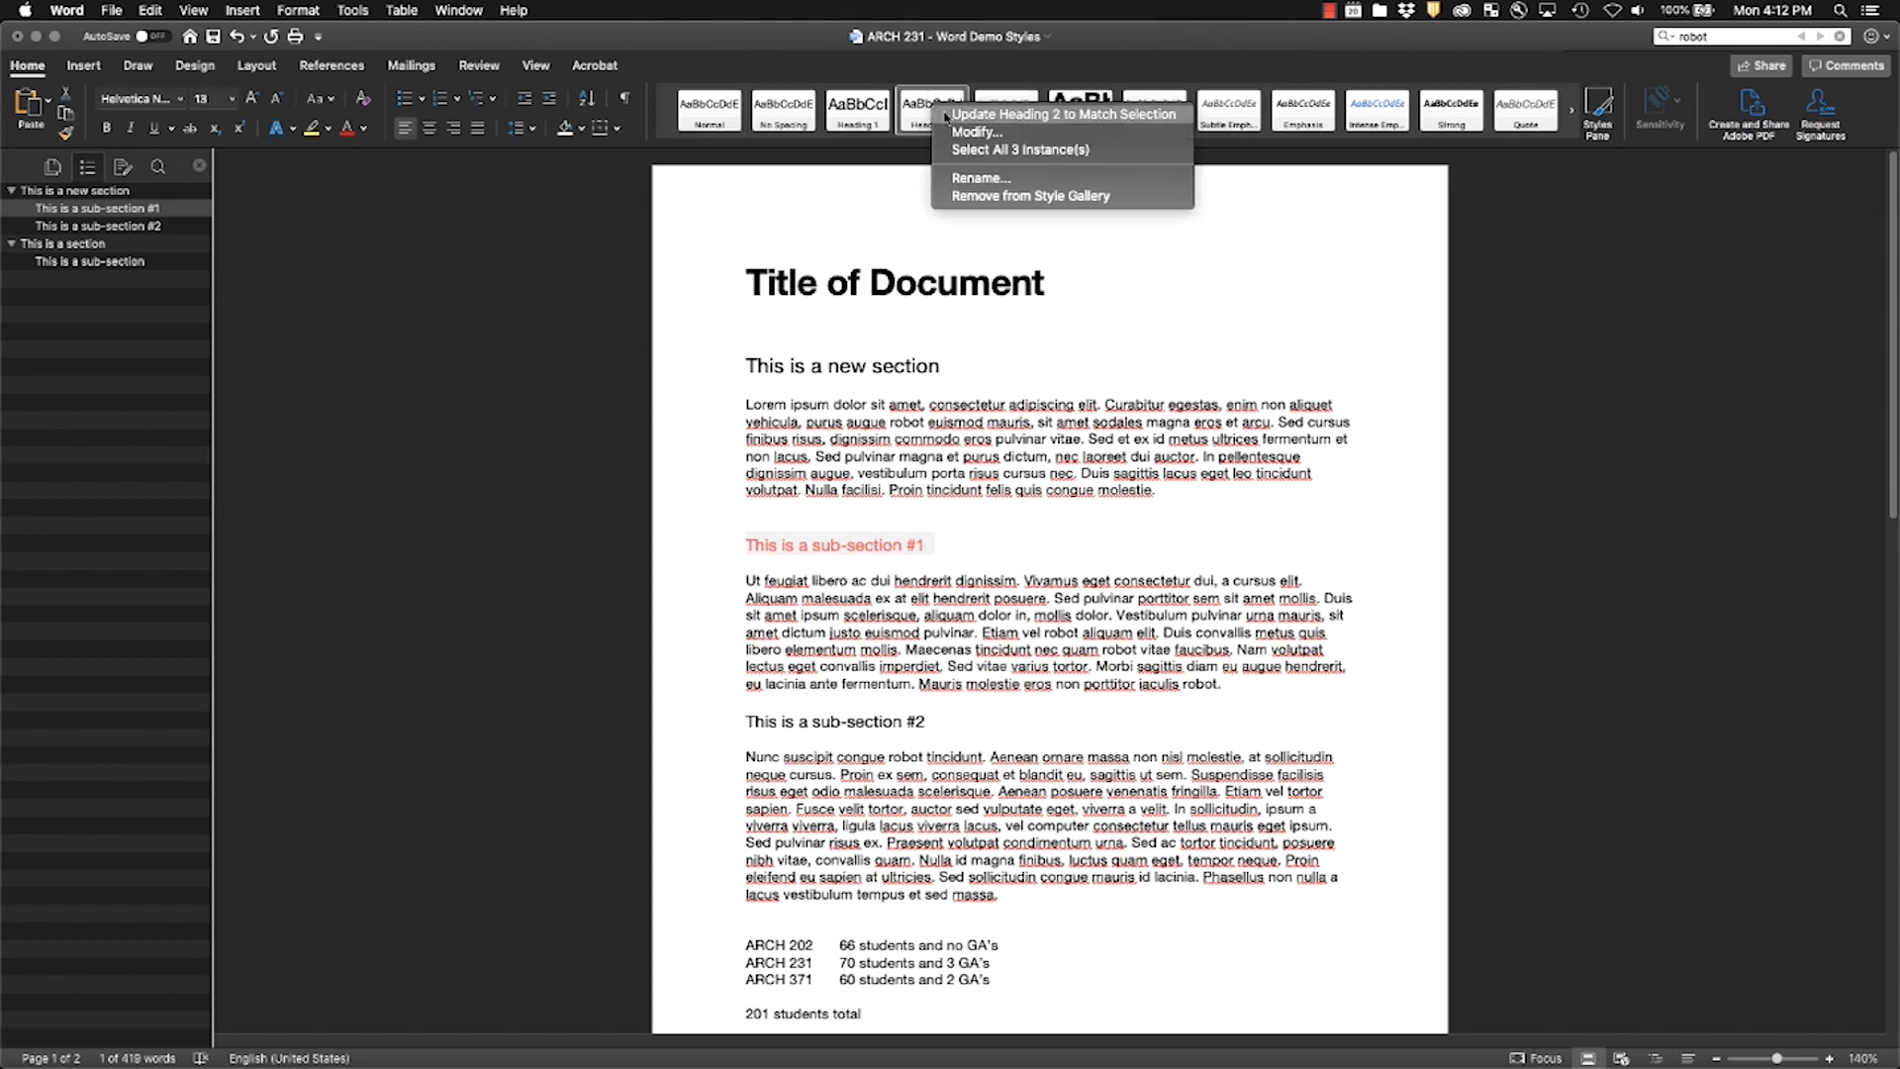
{"action": "left_click", "coordinate": [952, 115]}
{"action": "scroll", "coordinate": [1117, 555], "scroll_direction": "down", "scroll_amount": 5}
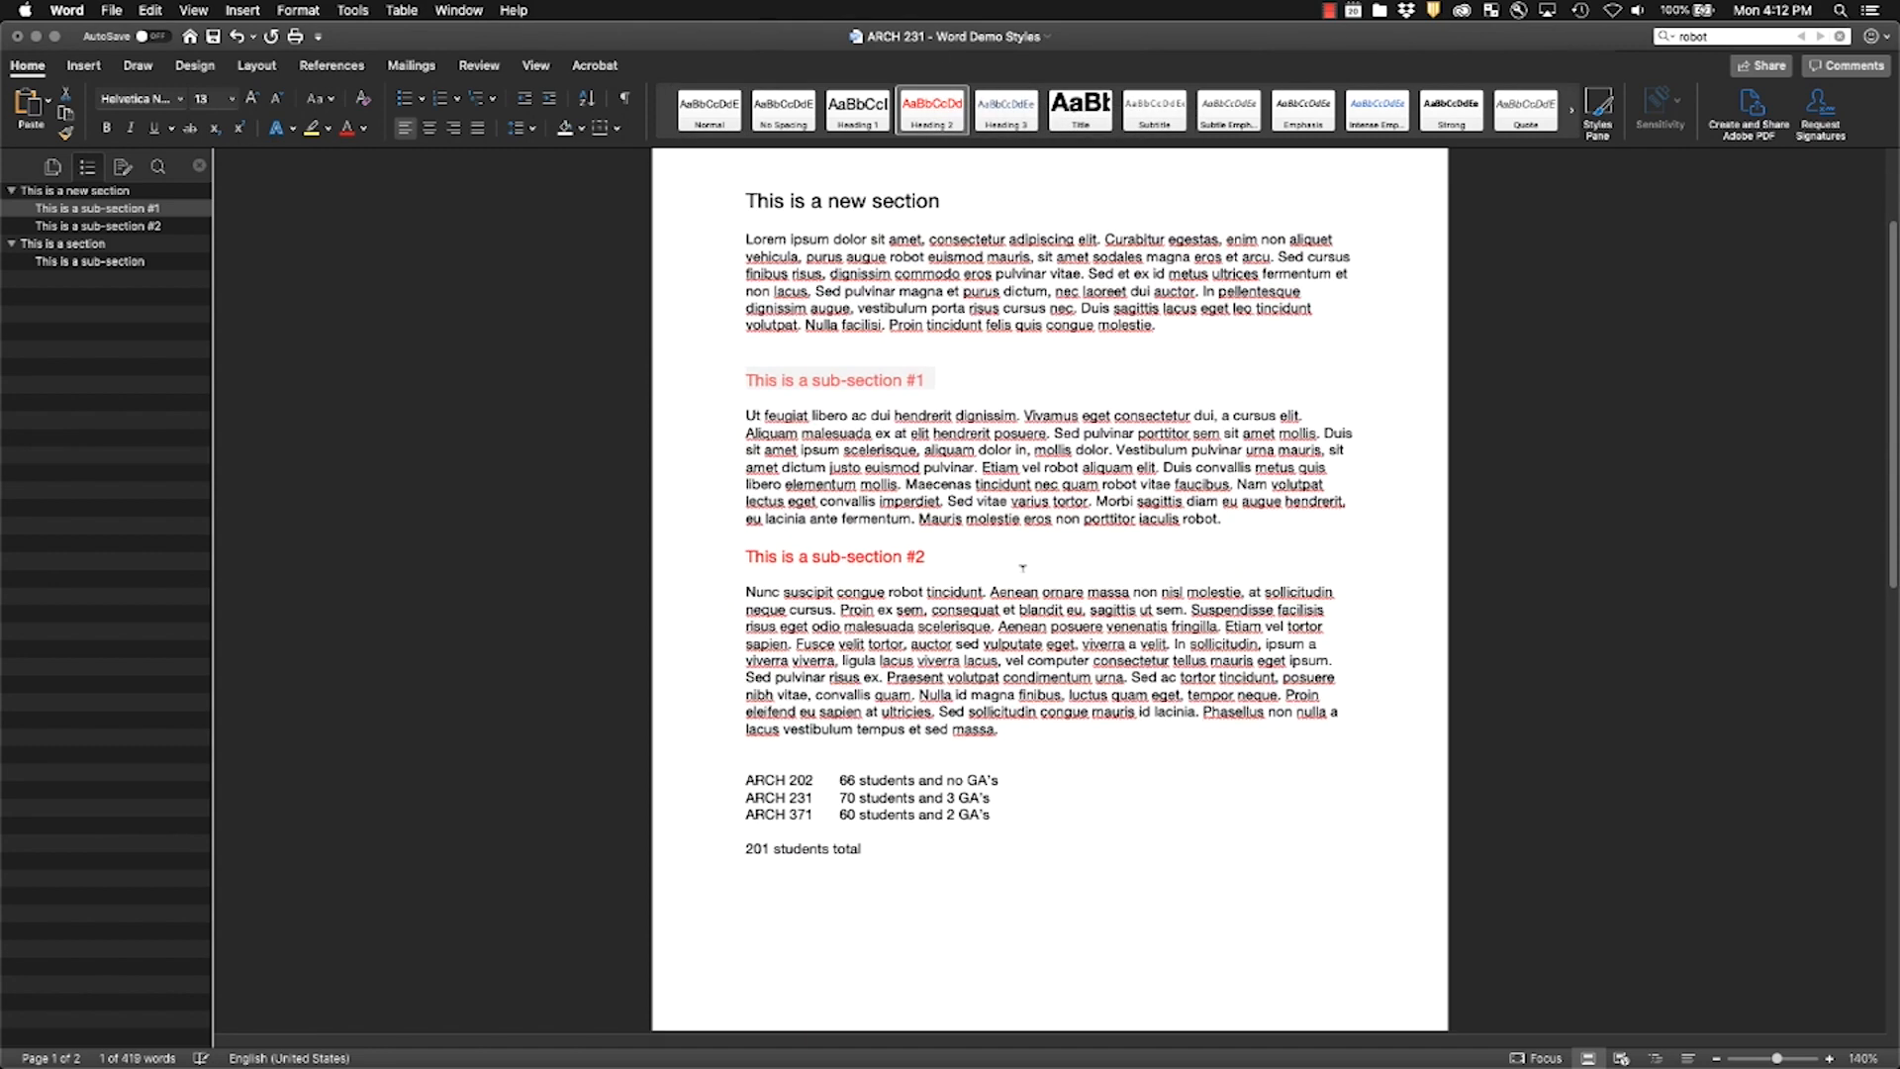
{"action": "left_click", "coordinate": [1116, 554]}
{"action": "scroll", "coordinate": [1116, 554], "scroll_direction": "up", "scroll_amount": 5}
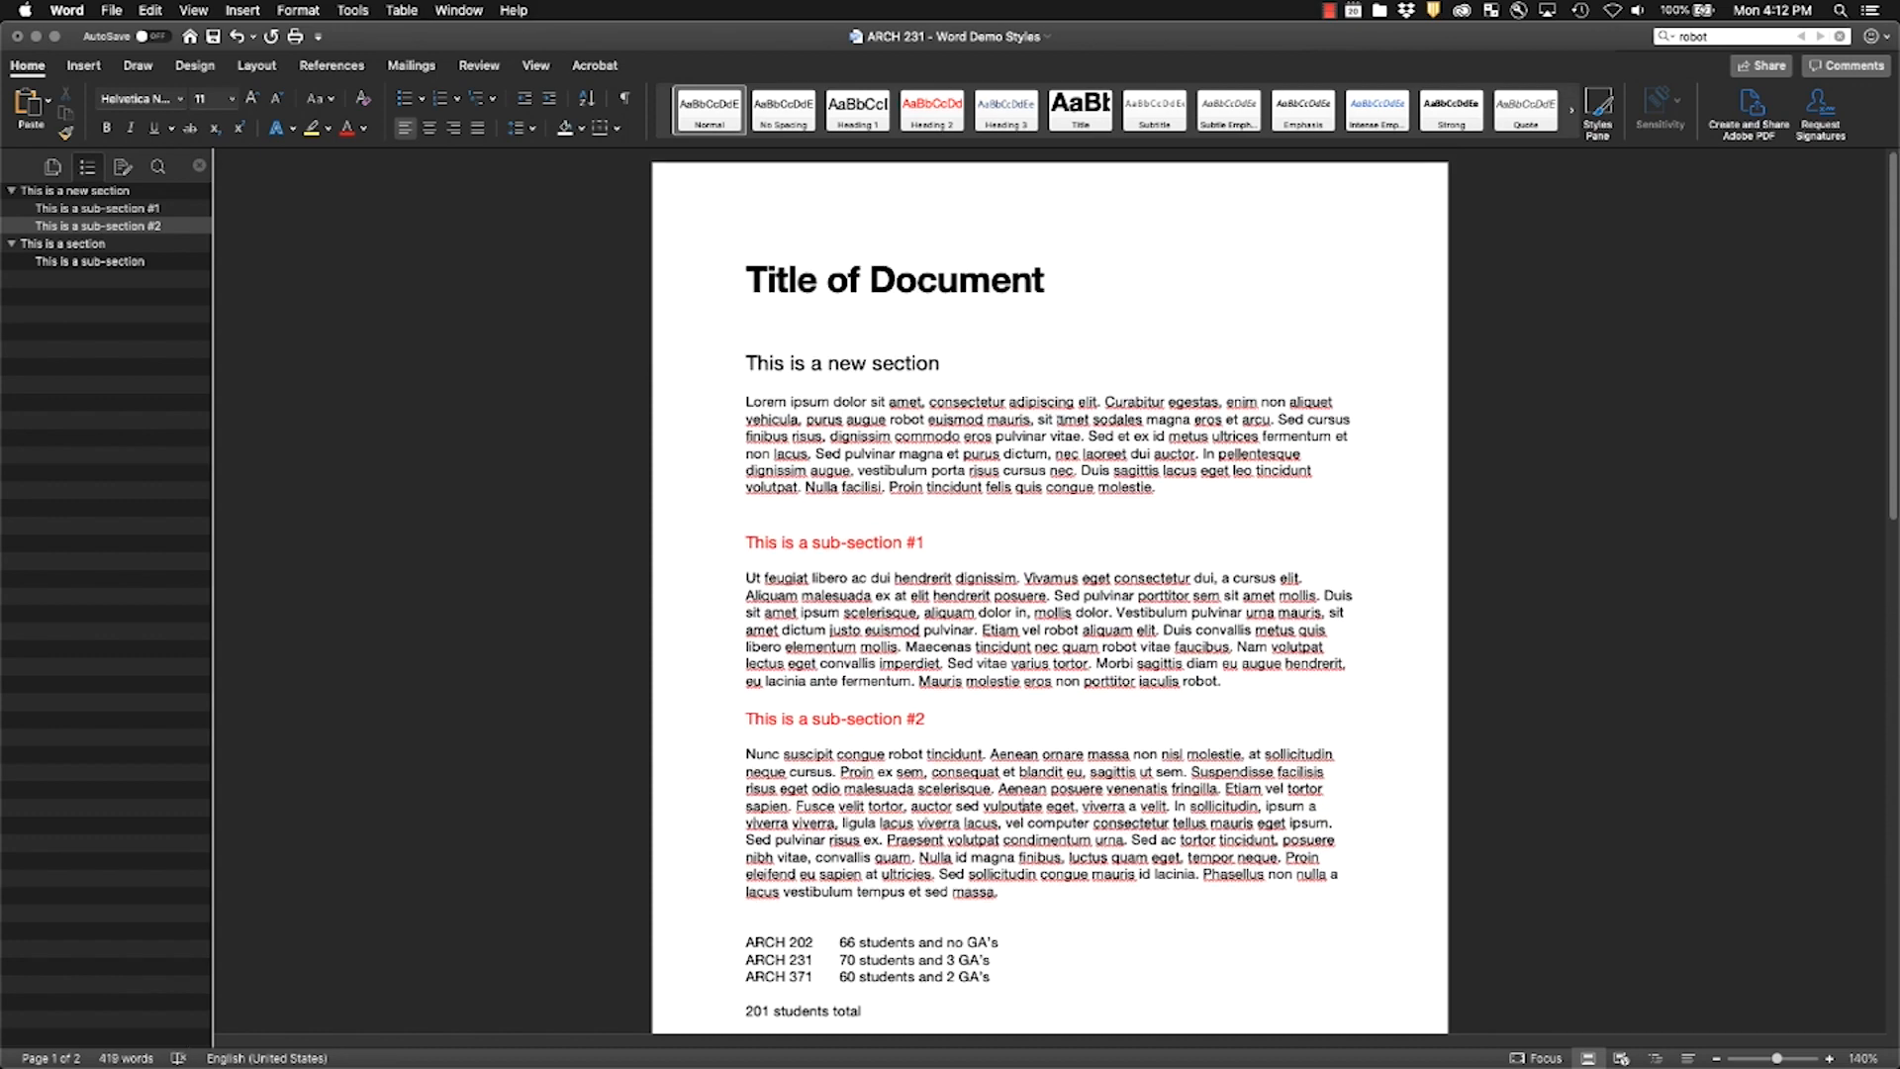
Step: Modify the Heading 2 style to use a blue theme font color
{"action": "right_click", "coordinate": [931, 108]}
{"action": "left_click", "coordinate": [945, 130]}
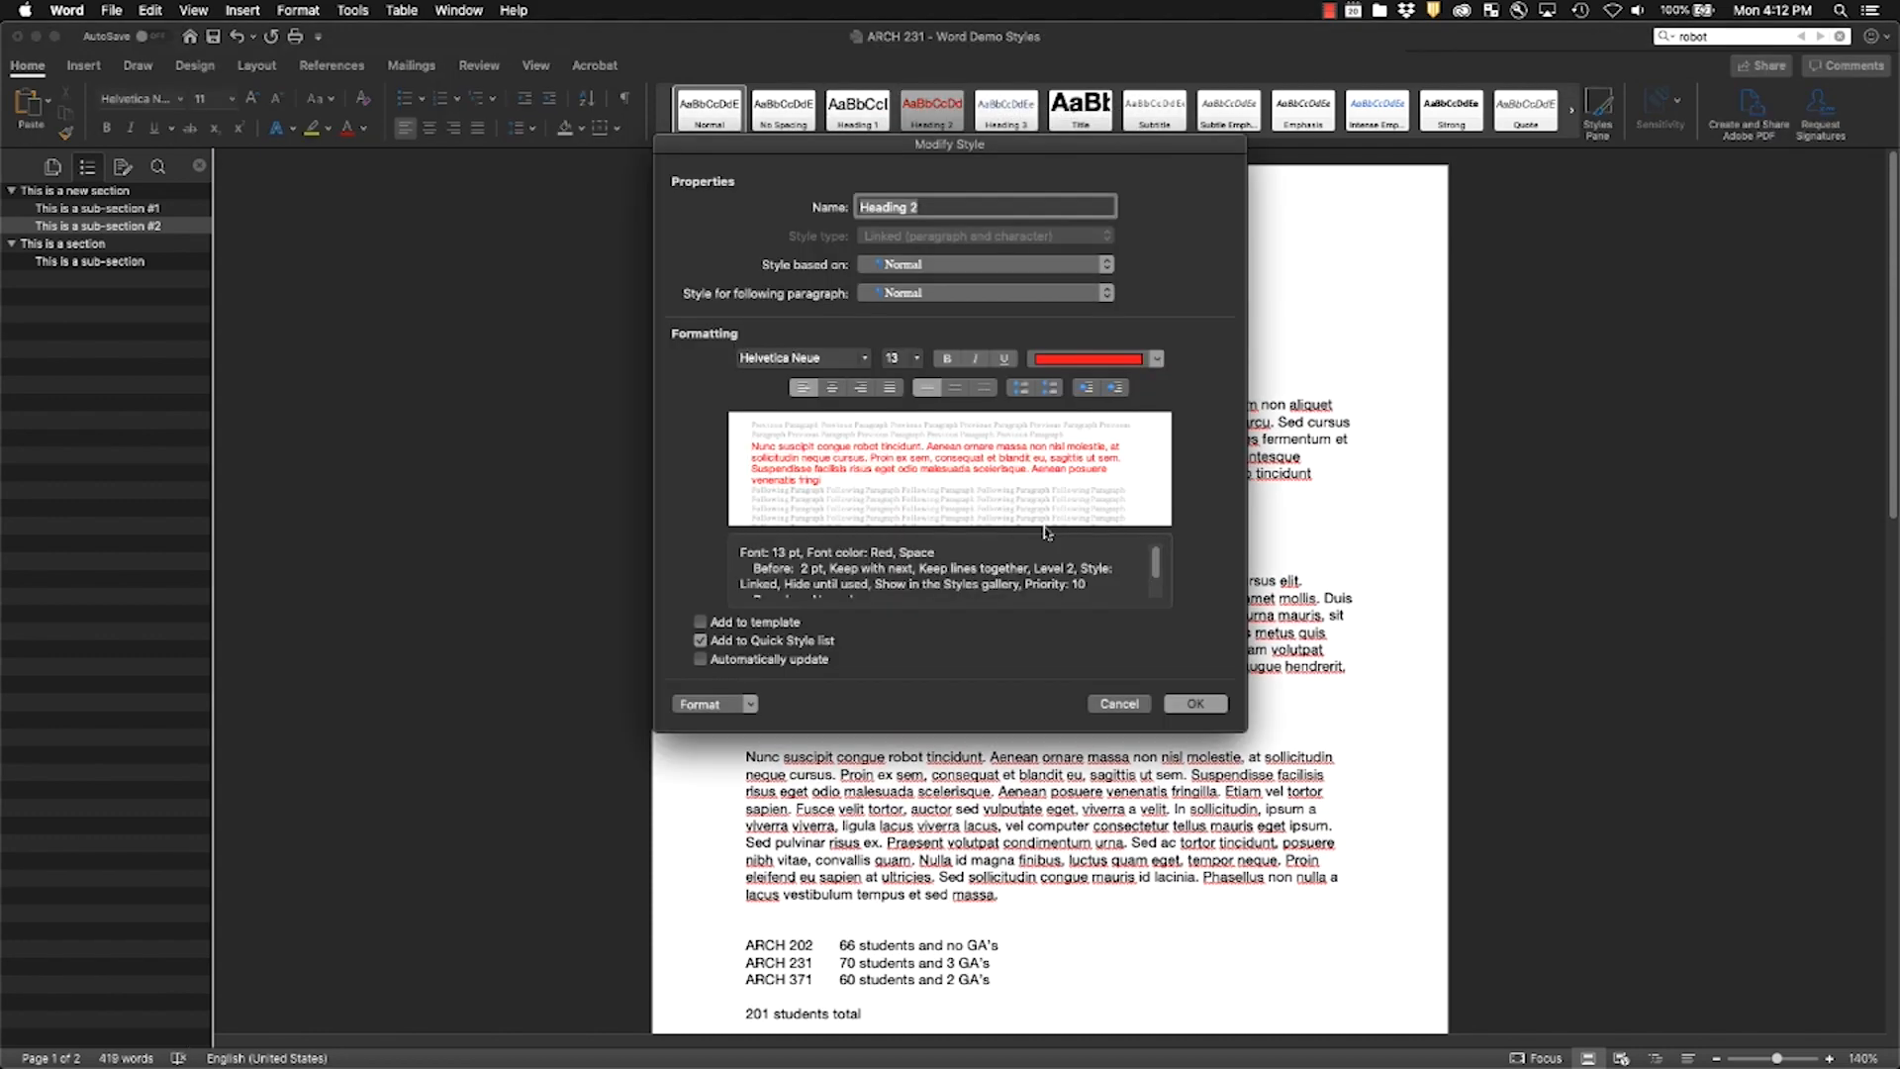
{"action": "left_click", "coordinate": [1096, 362]}
{"action": "left_click", "coordinate": [1111, 441]}
{"action": "left_click", "coordinate": [1195, 704]}
Step: Rename the sub-section heading on page 2 as "This is a sub-section #3"
{"action": "scroll", "coordinate": [1196, 703], "scroll_direction": "down", "scroll_amount": 10}
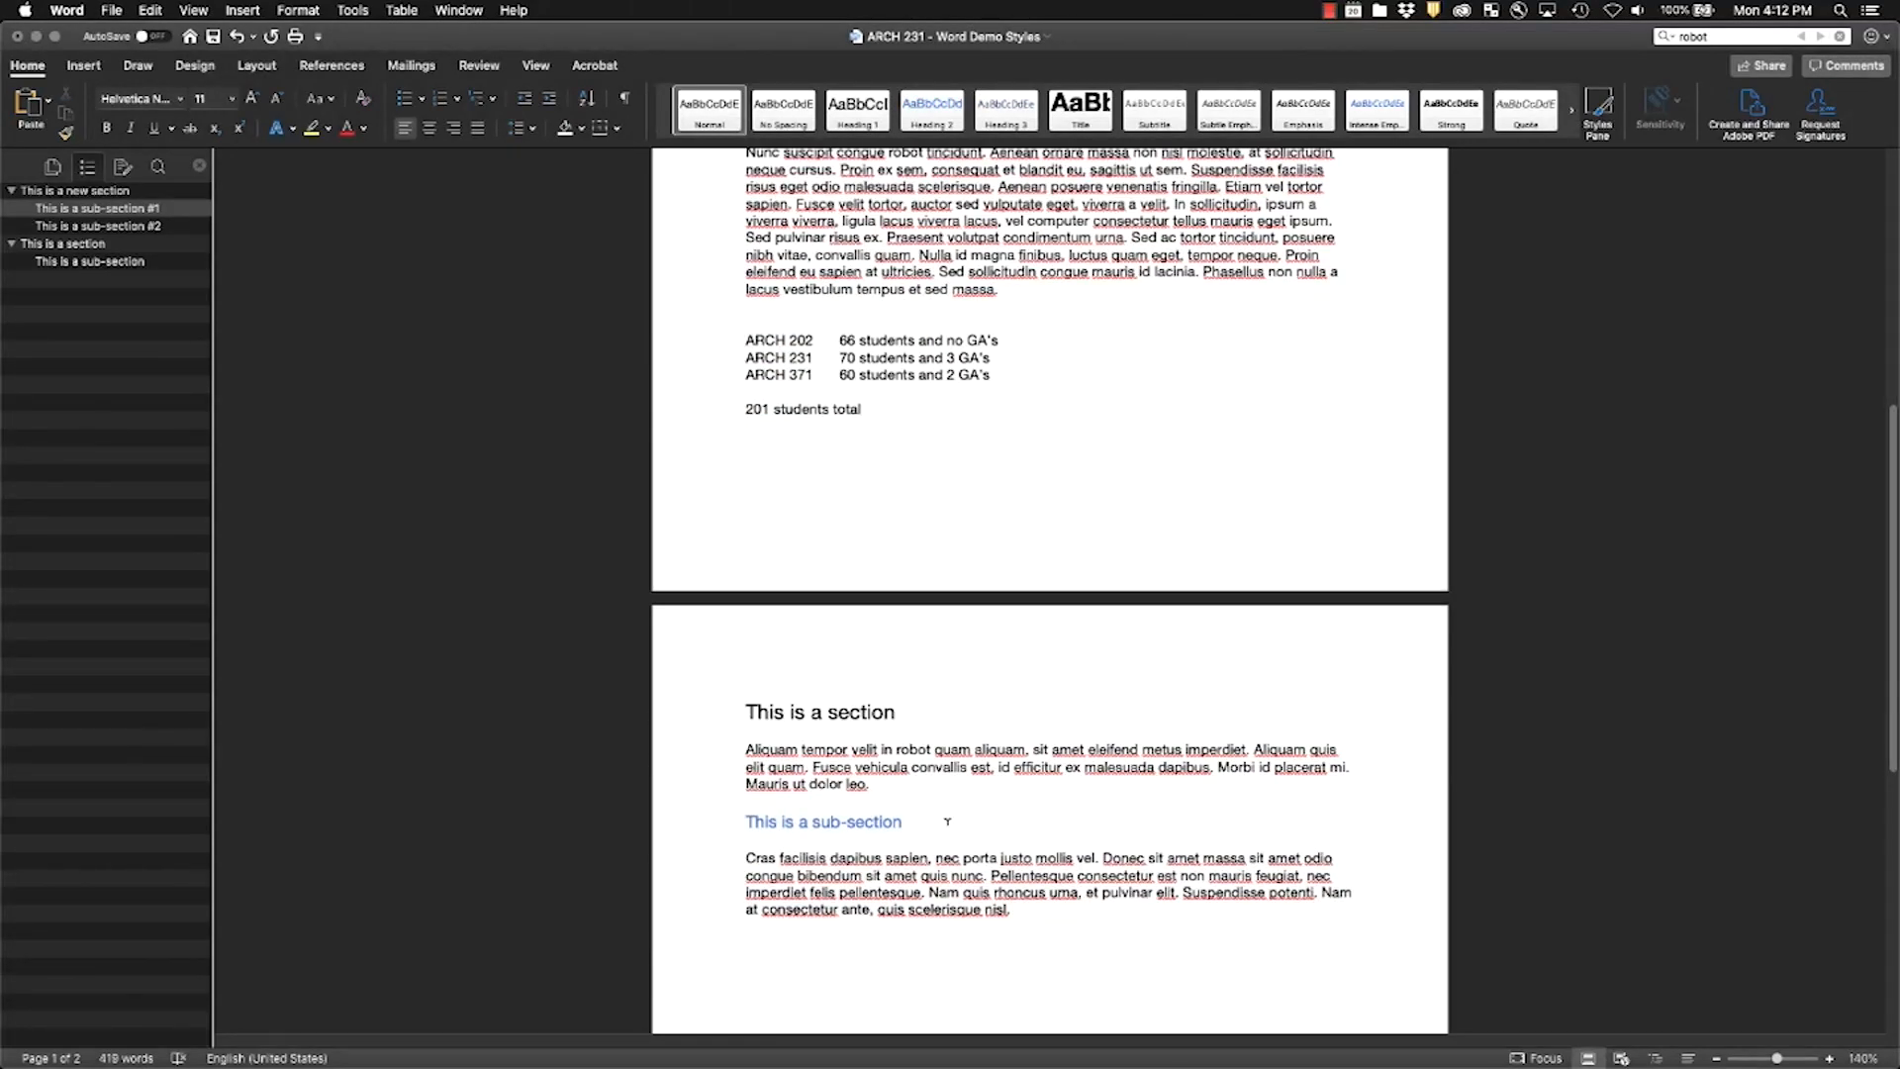
{"action": "left_click", "coordinate": [947, 821]}
{"action": "type", "text": "#3"}
{"action": "left_click", "coordinate": [1074, 767]}
{"action": "scroll", "coordinate": [1174, 787], "scroll_direction": "up", "scroll_amount": 1}
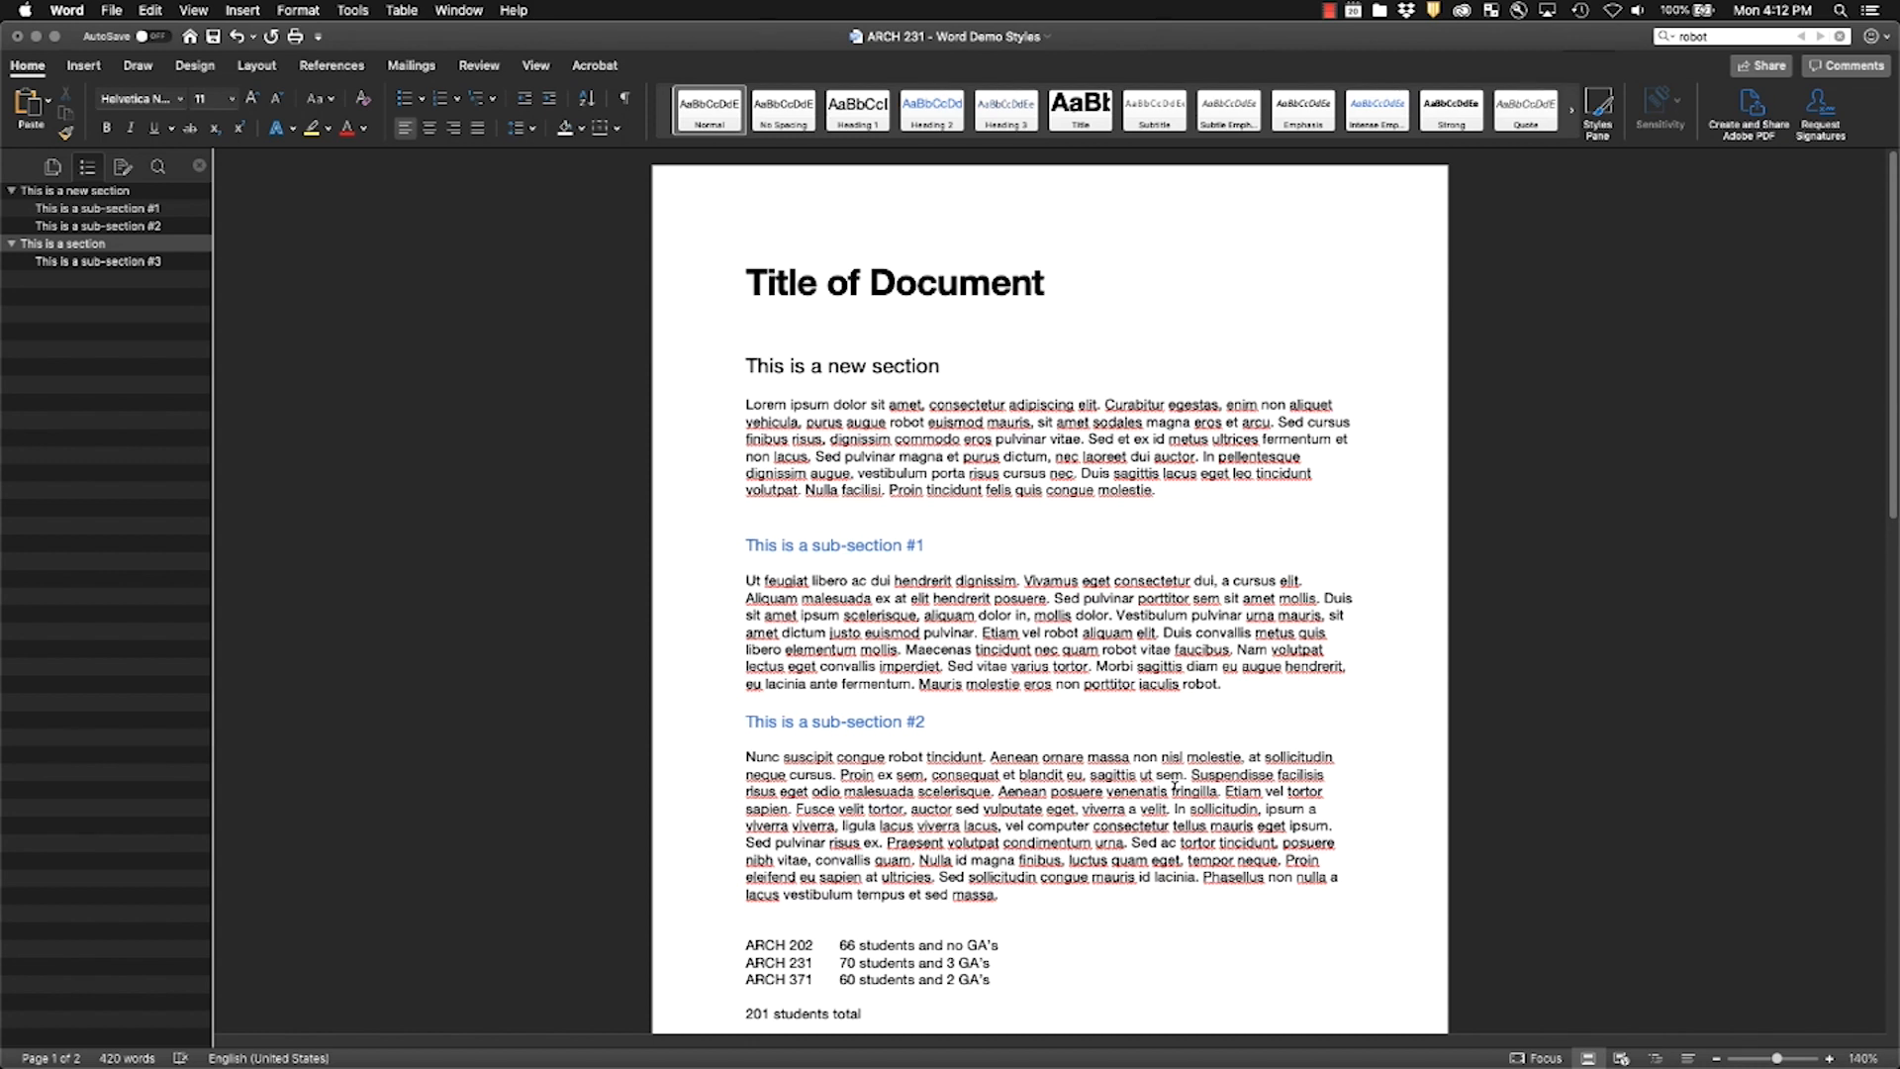
Step: Try the Heading 1 style on the "This is a sub-section #1" heading and return it to Heading 2
{"action": "triple_click", "coordinate": [955, 545]}
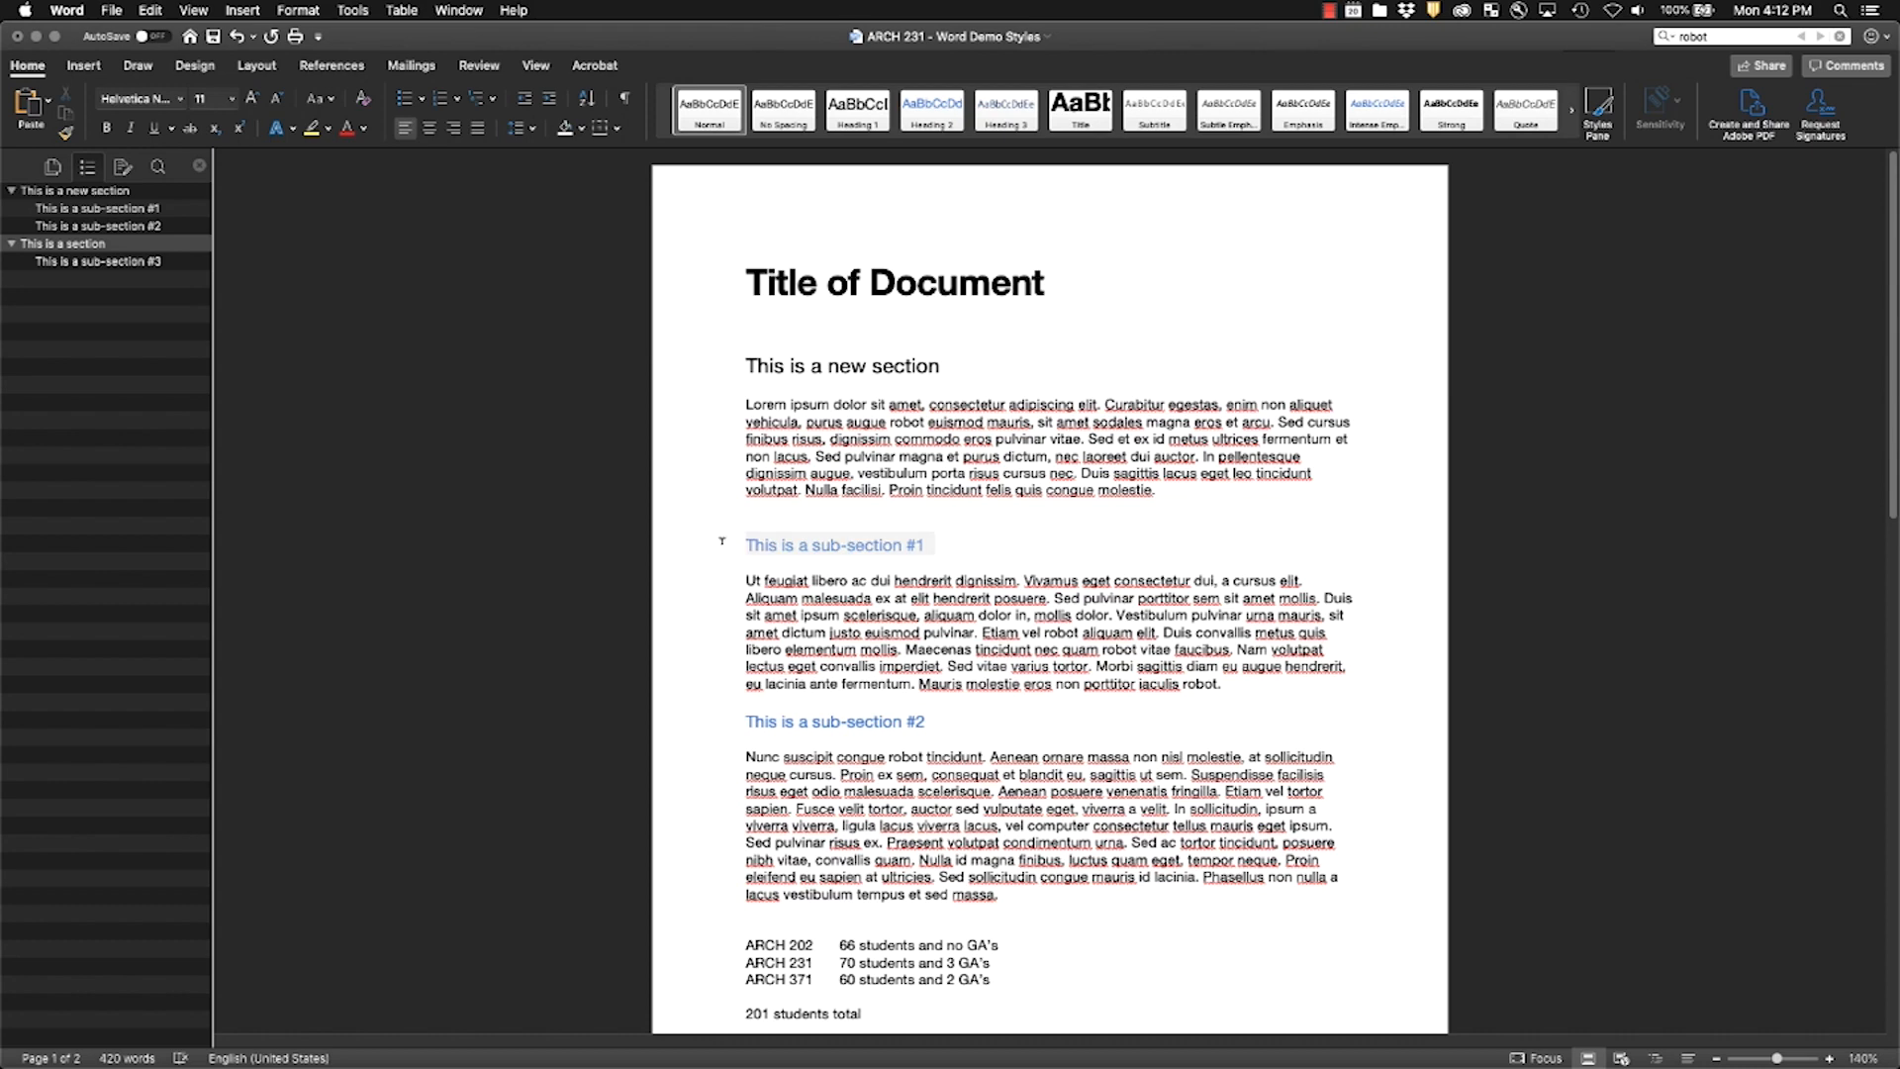
{"action": "left_click", "coordinate": [858, 109]}
{"action": "left_click", "coordinate": [925, 108]}
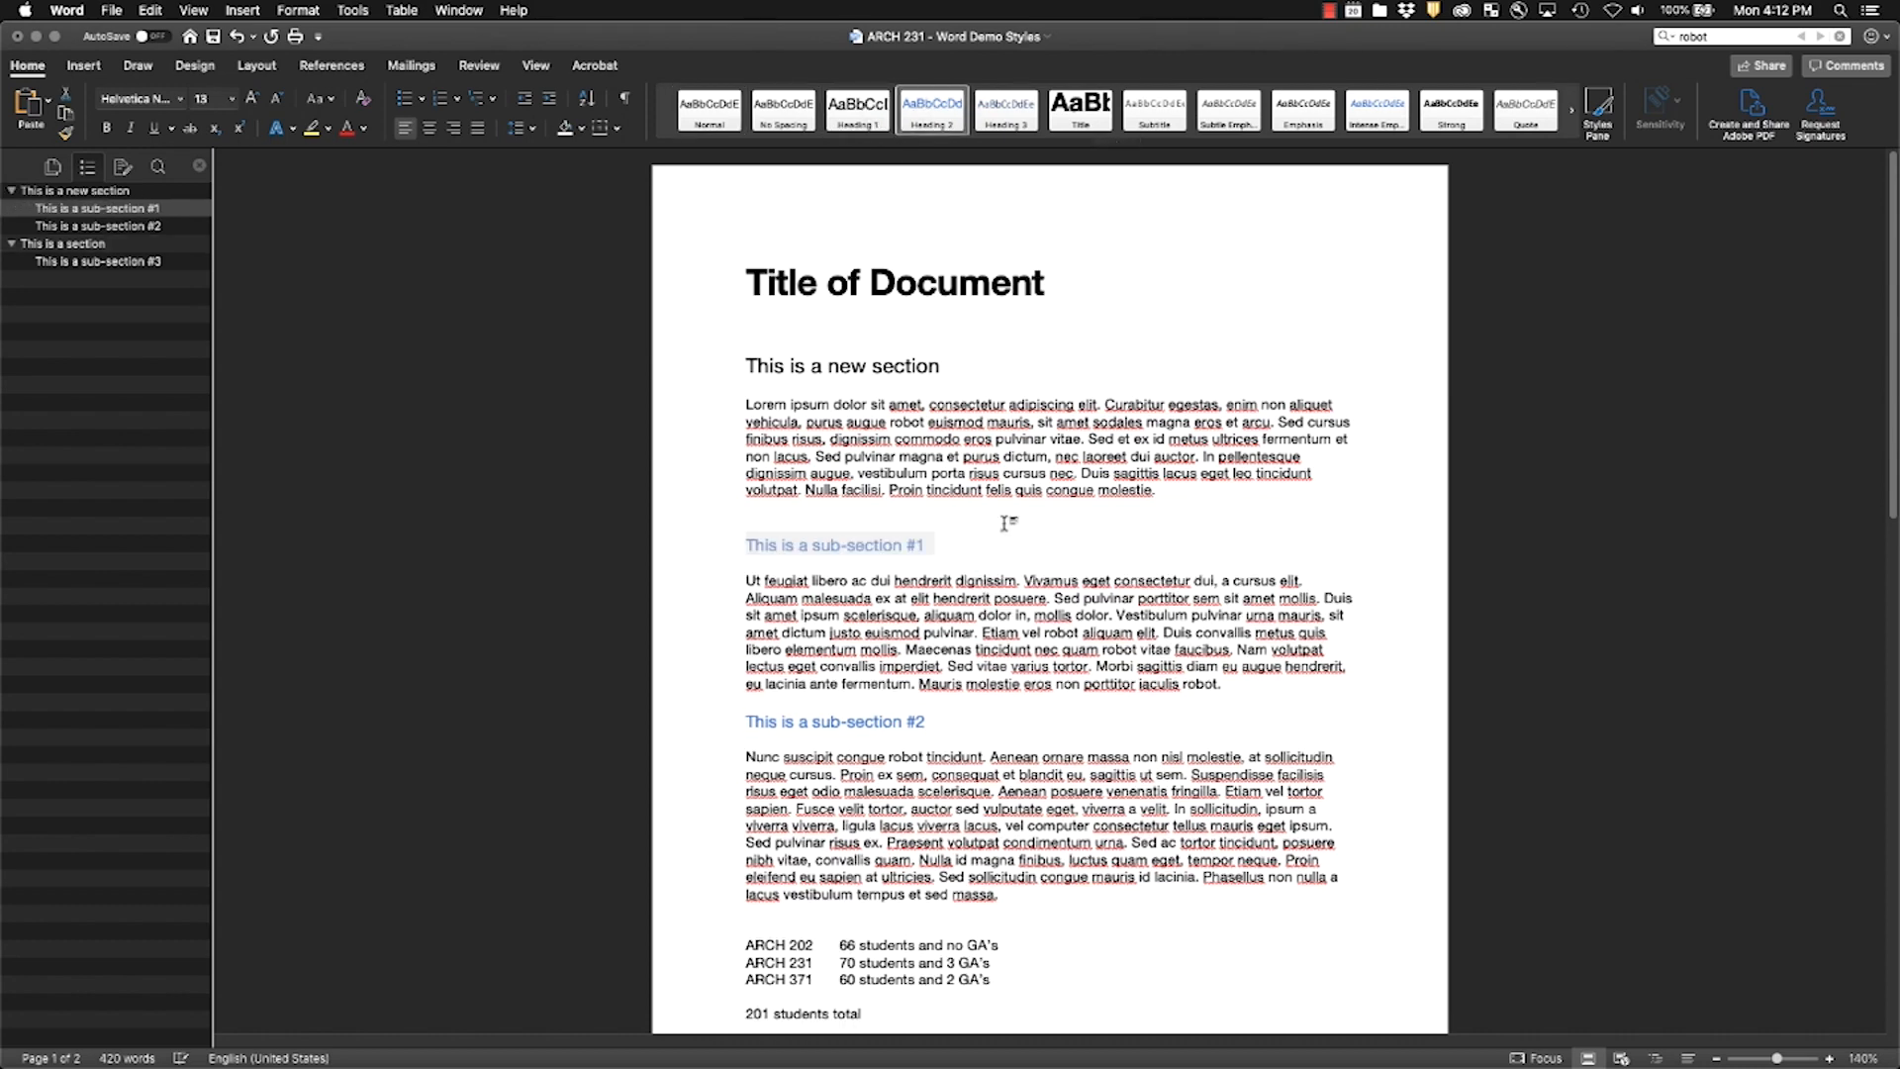
{"action": "left_click", "coordinate": [1006, 514]}
{"action": "scroll", "coordinate": [1006, 515], "scroll_direction": "down", "scroll_amount": 5}
{"action": "scroll", "coordinate": [1015, 524], "scroll_direction": "up", "scroll_amount": 5}
{"action": "scroll", "coordinate": [1014, 524], "scroll_direction": "up", "scroll_amount": 1}
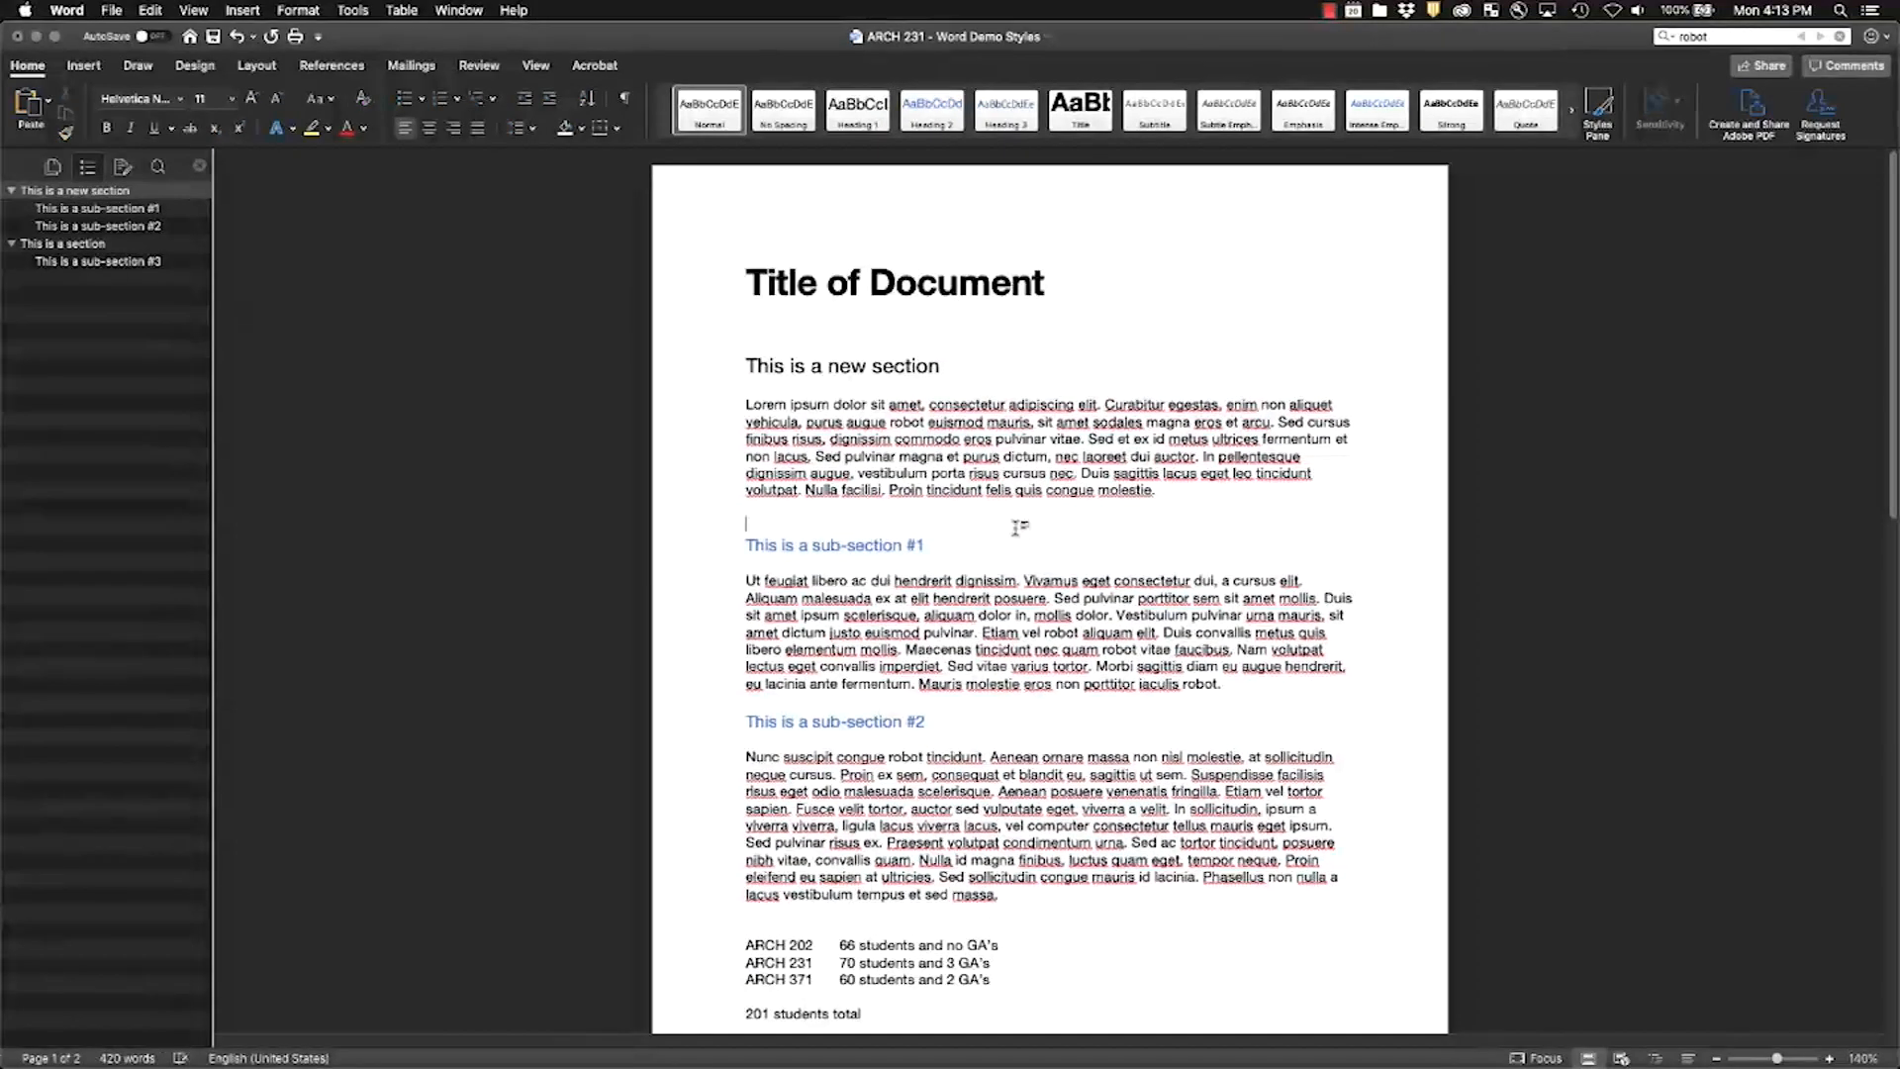
{"action": "scroll", "coordinate": [1020, 528], "scroll_direction": "down", "scroll_amount": 10}
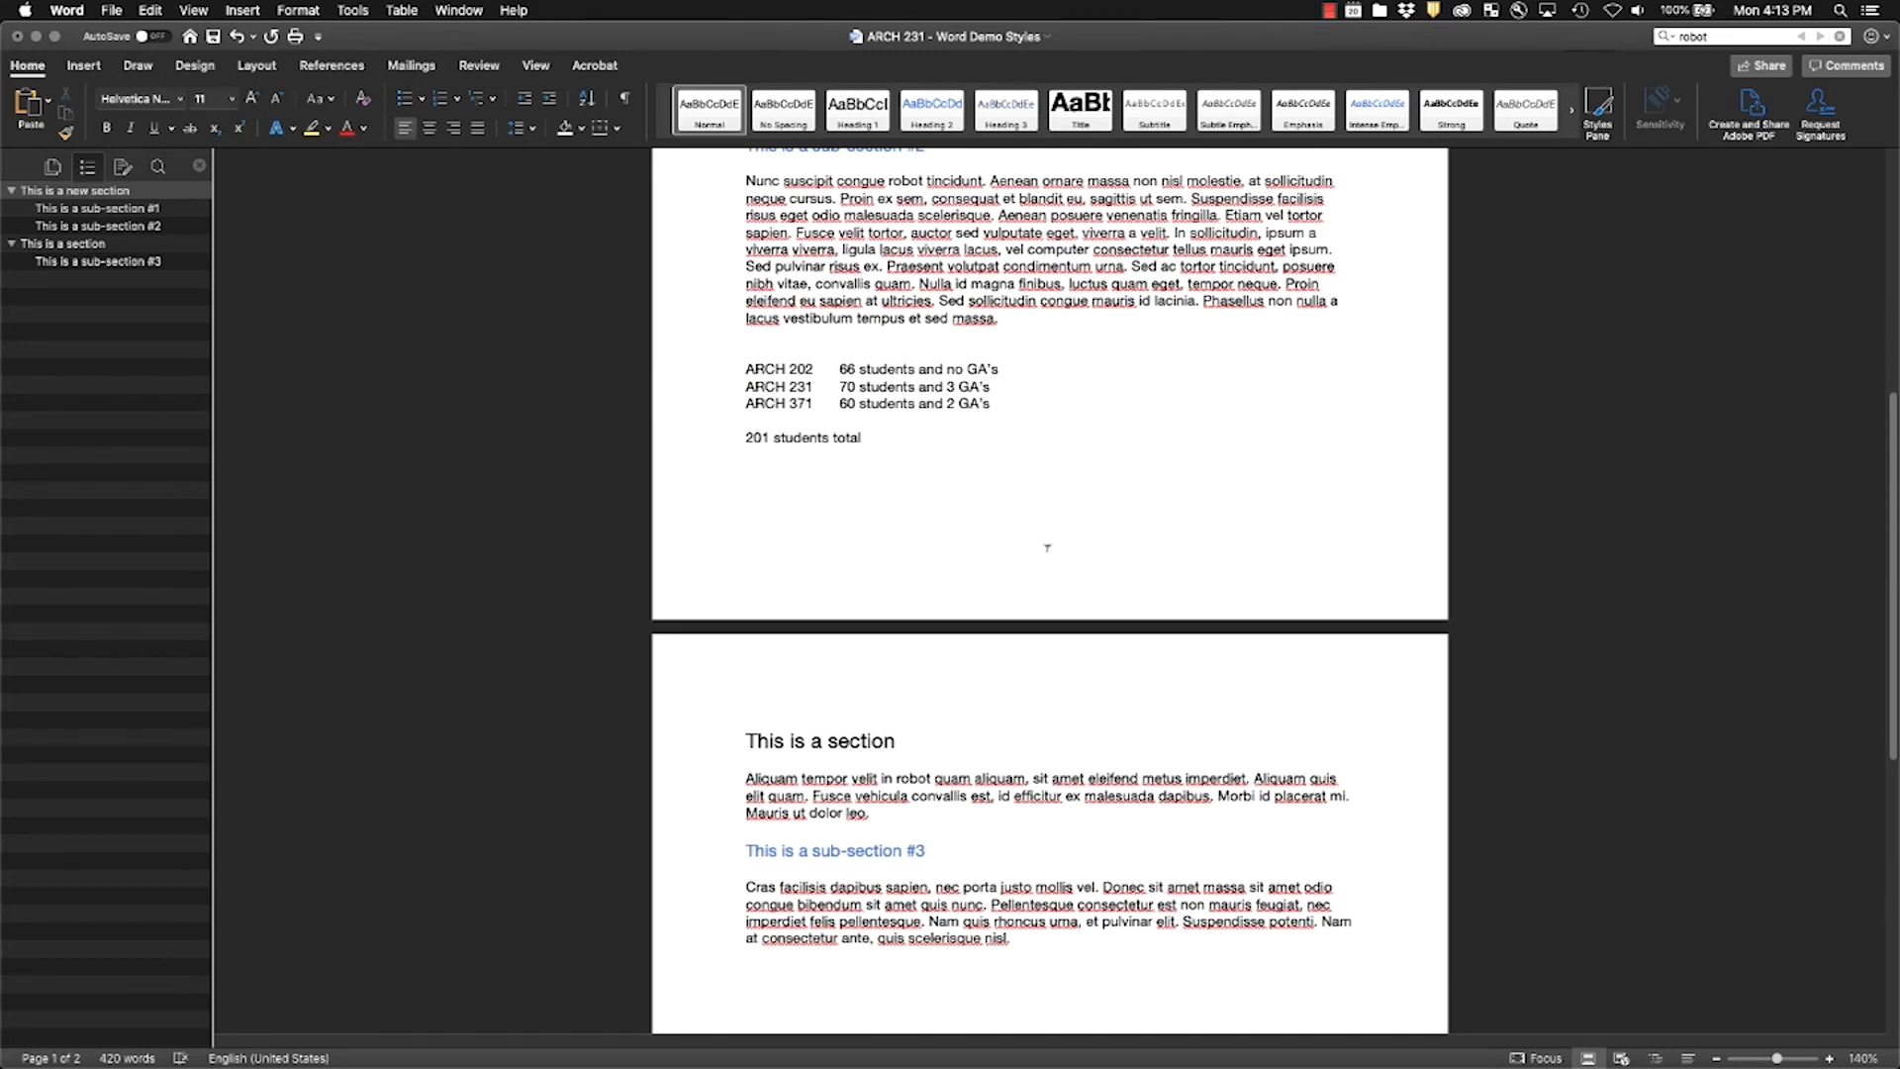
Step: Paste the copied ARCH course table with student, GA and total columns above the plain-text enrollment lines on page 1
{"action": "scroll", "coordinate": [1047, 547], "scroll_direction": "up", "scroll_amount": 5}
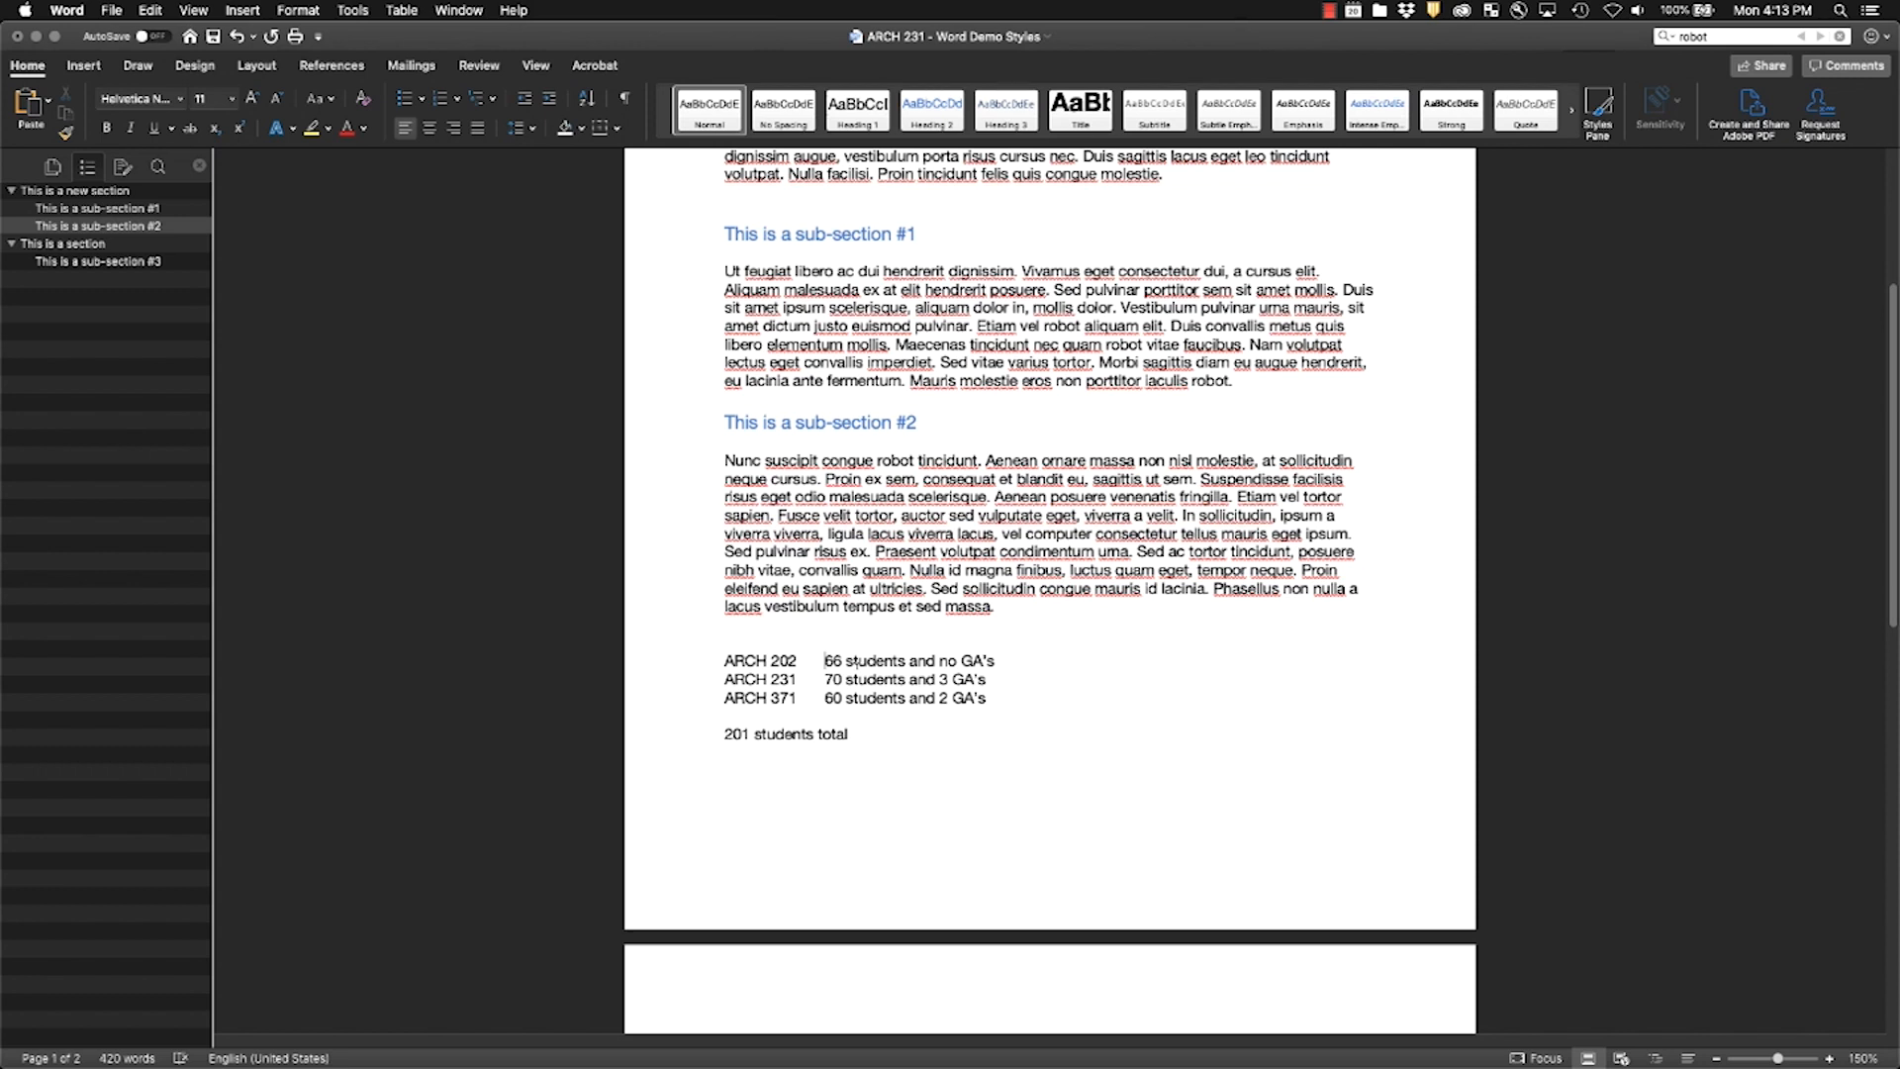
{"action": "left_click_drag", "start_coordinate": [992, 698], "coordinate": [648, 663]}
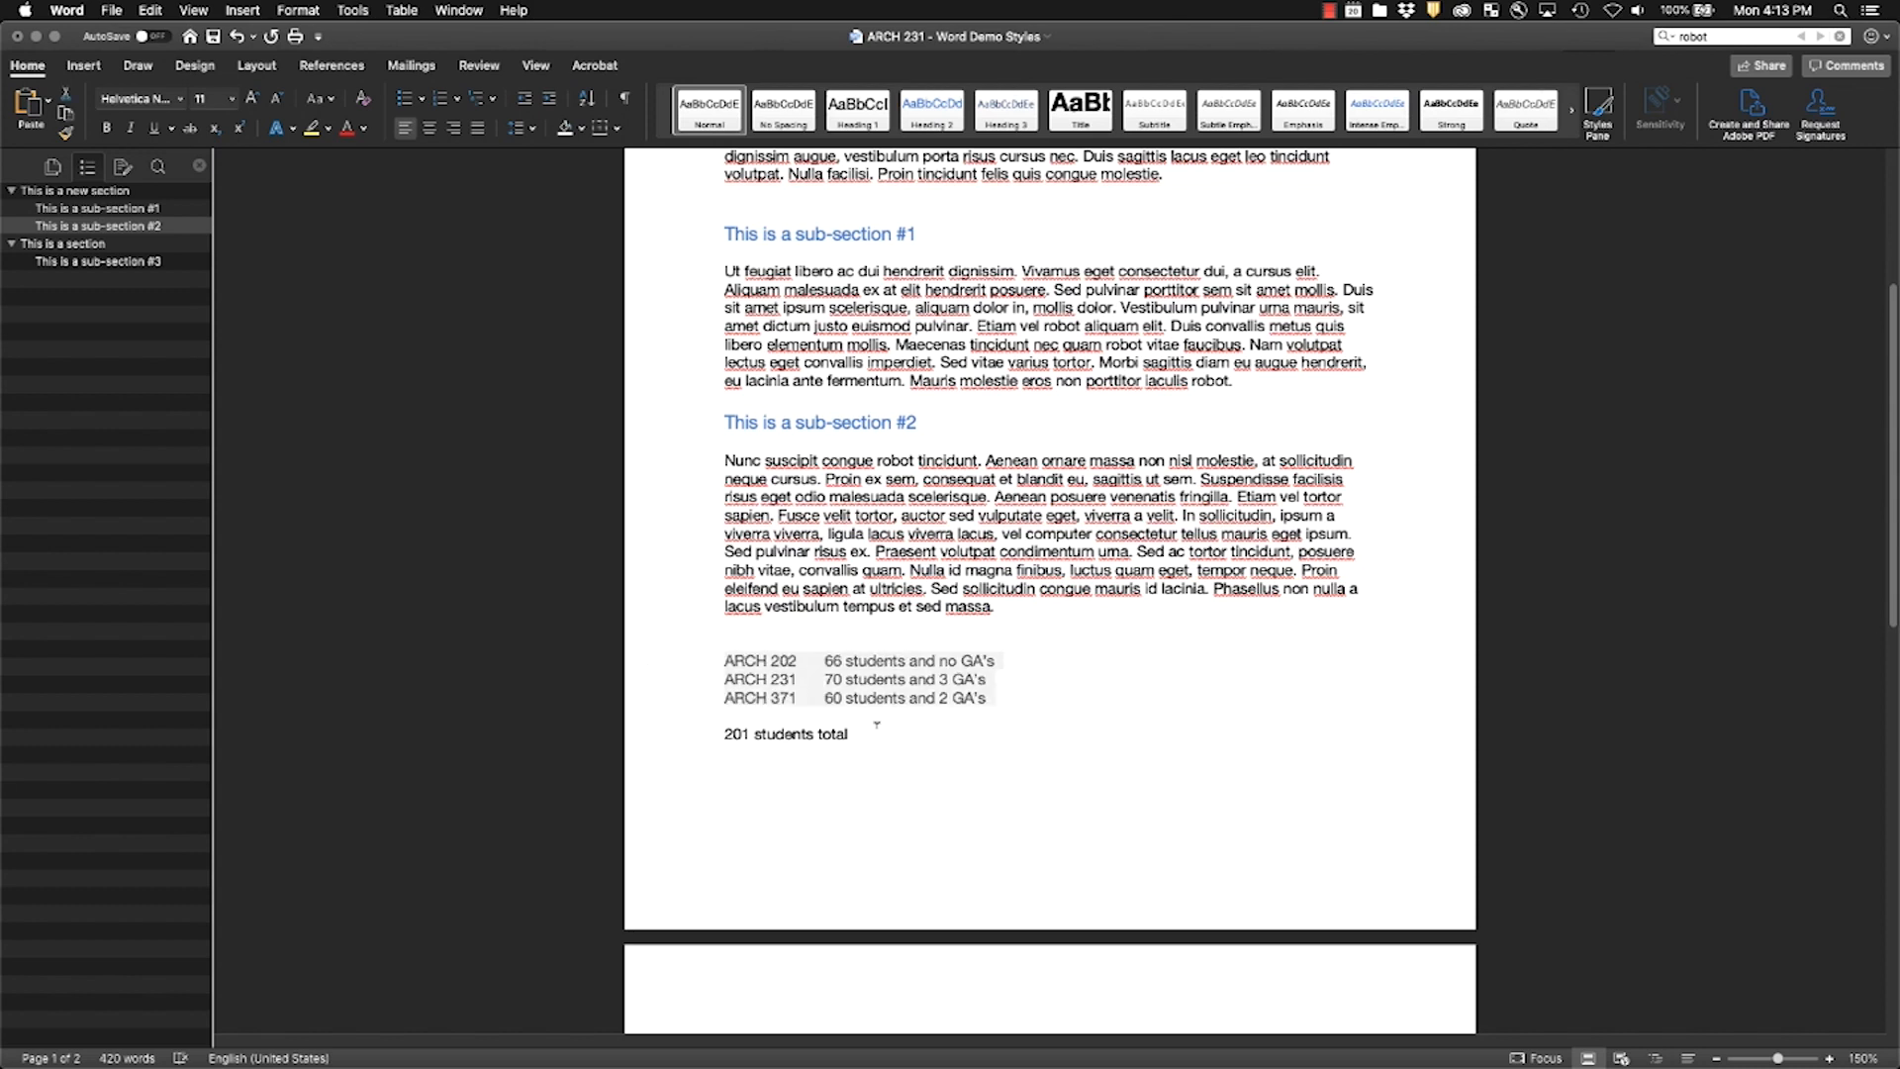
{"action": "left_click", "coordinate": [814, 661]}
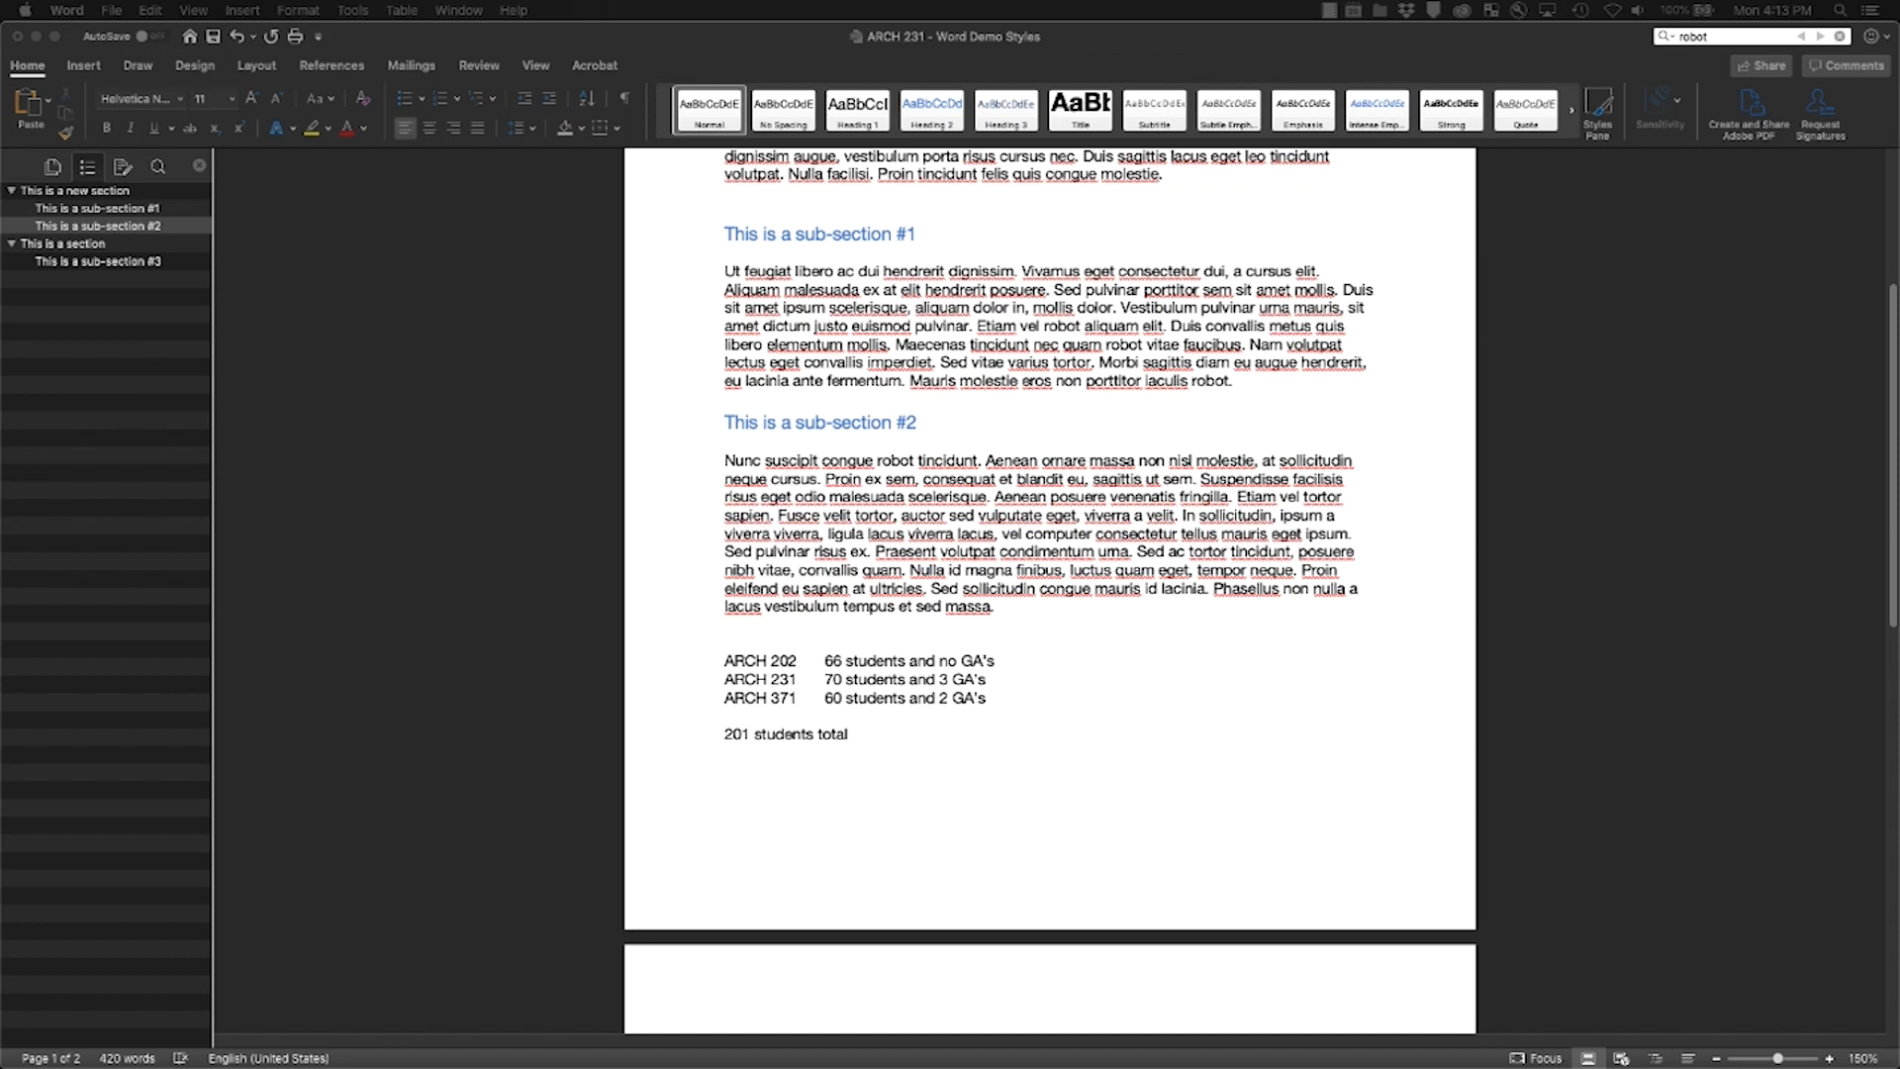
{"action": "left_click", "coordinate": [871, 734]}
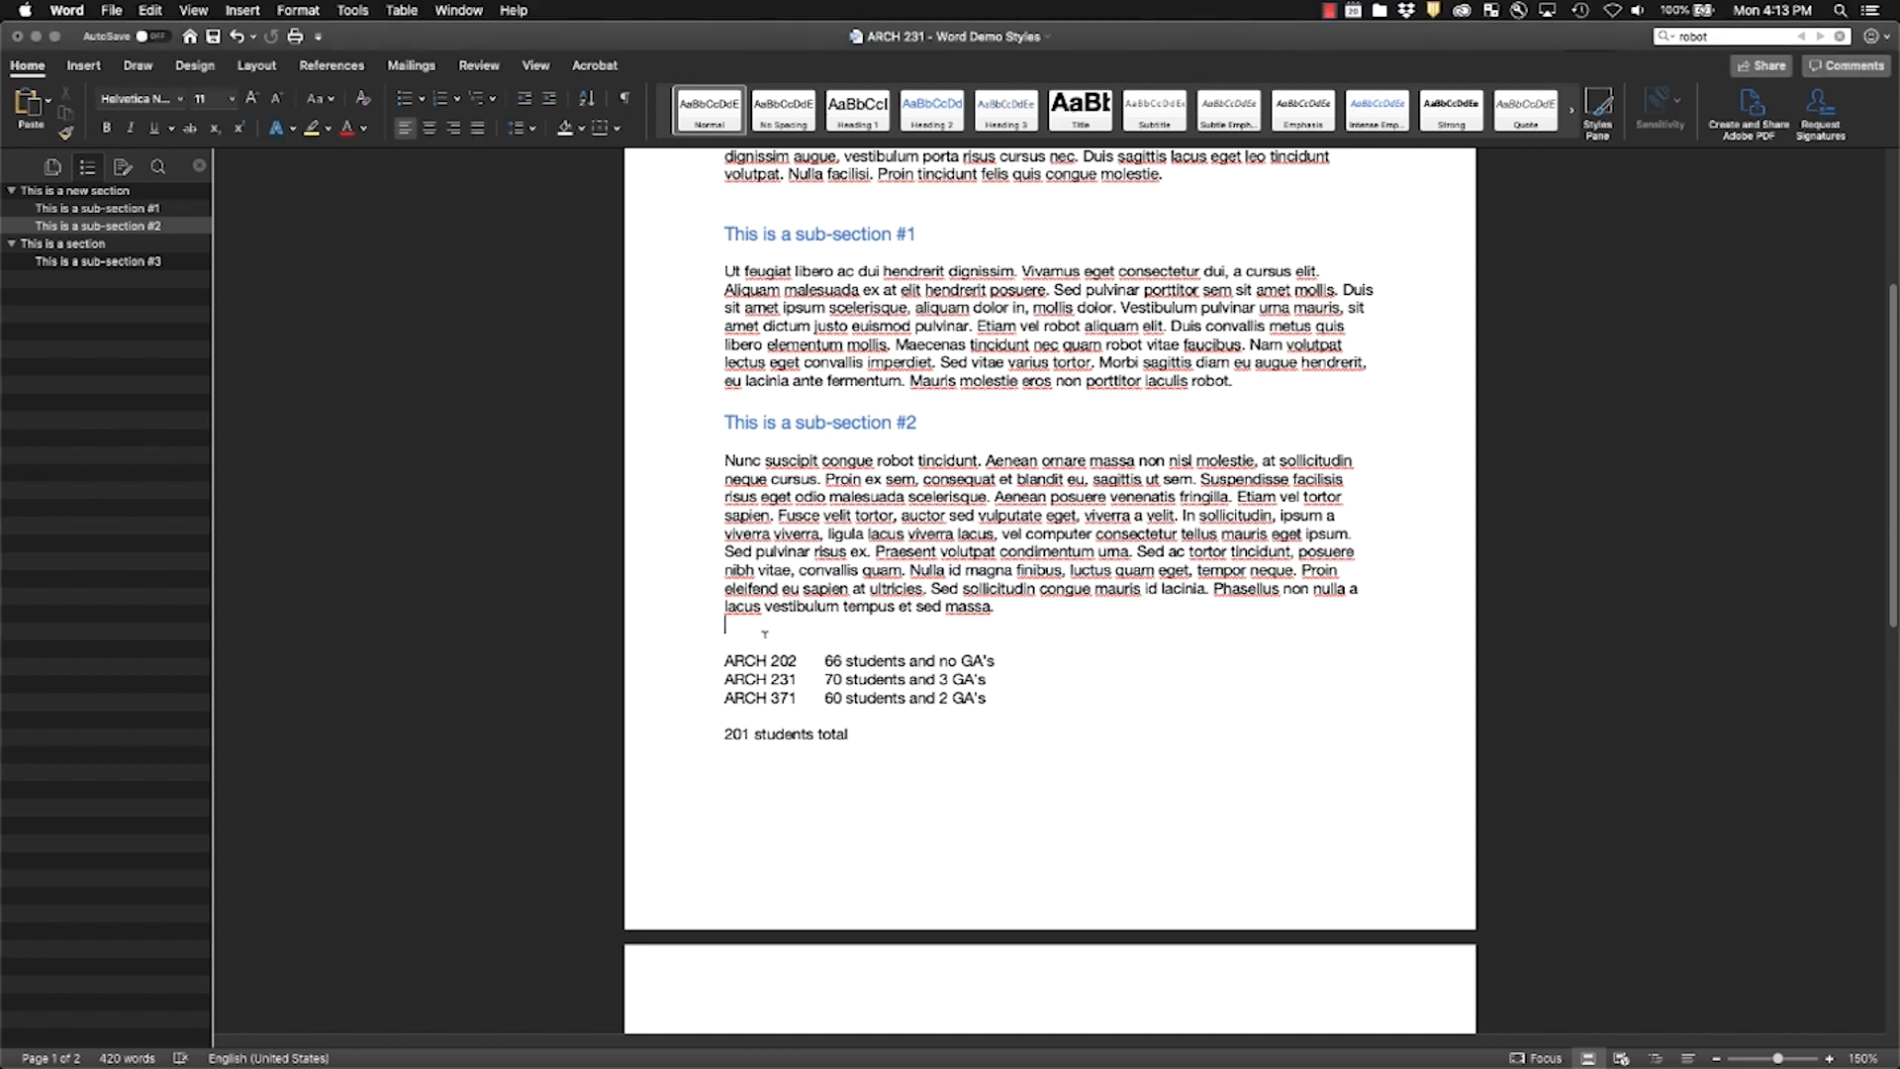
{"action": "key", "text": "super+z"}
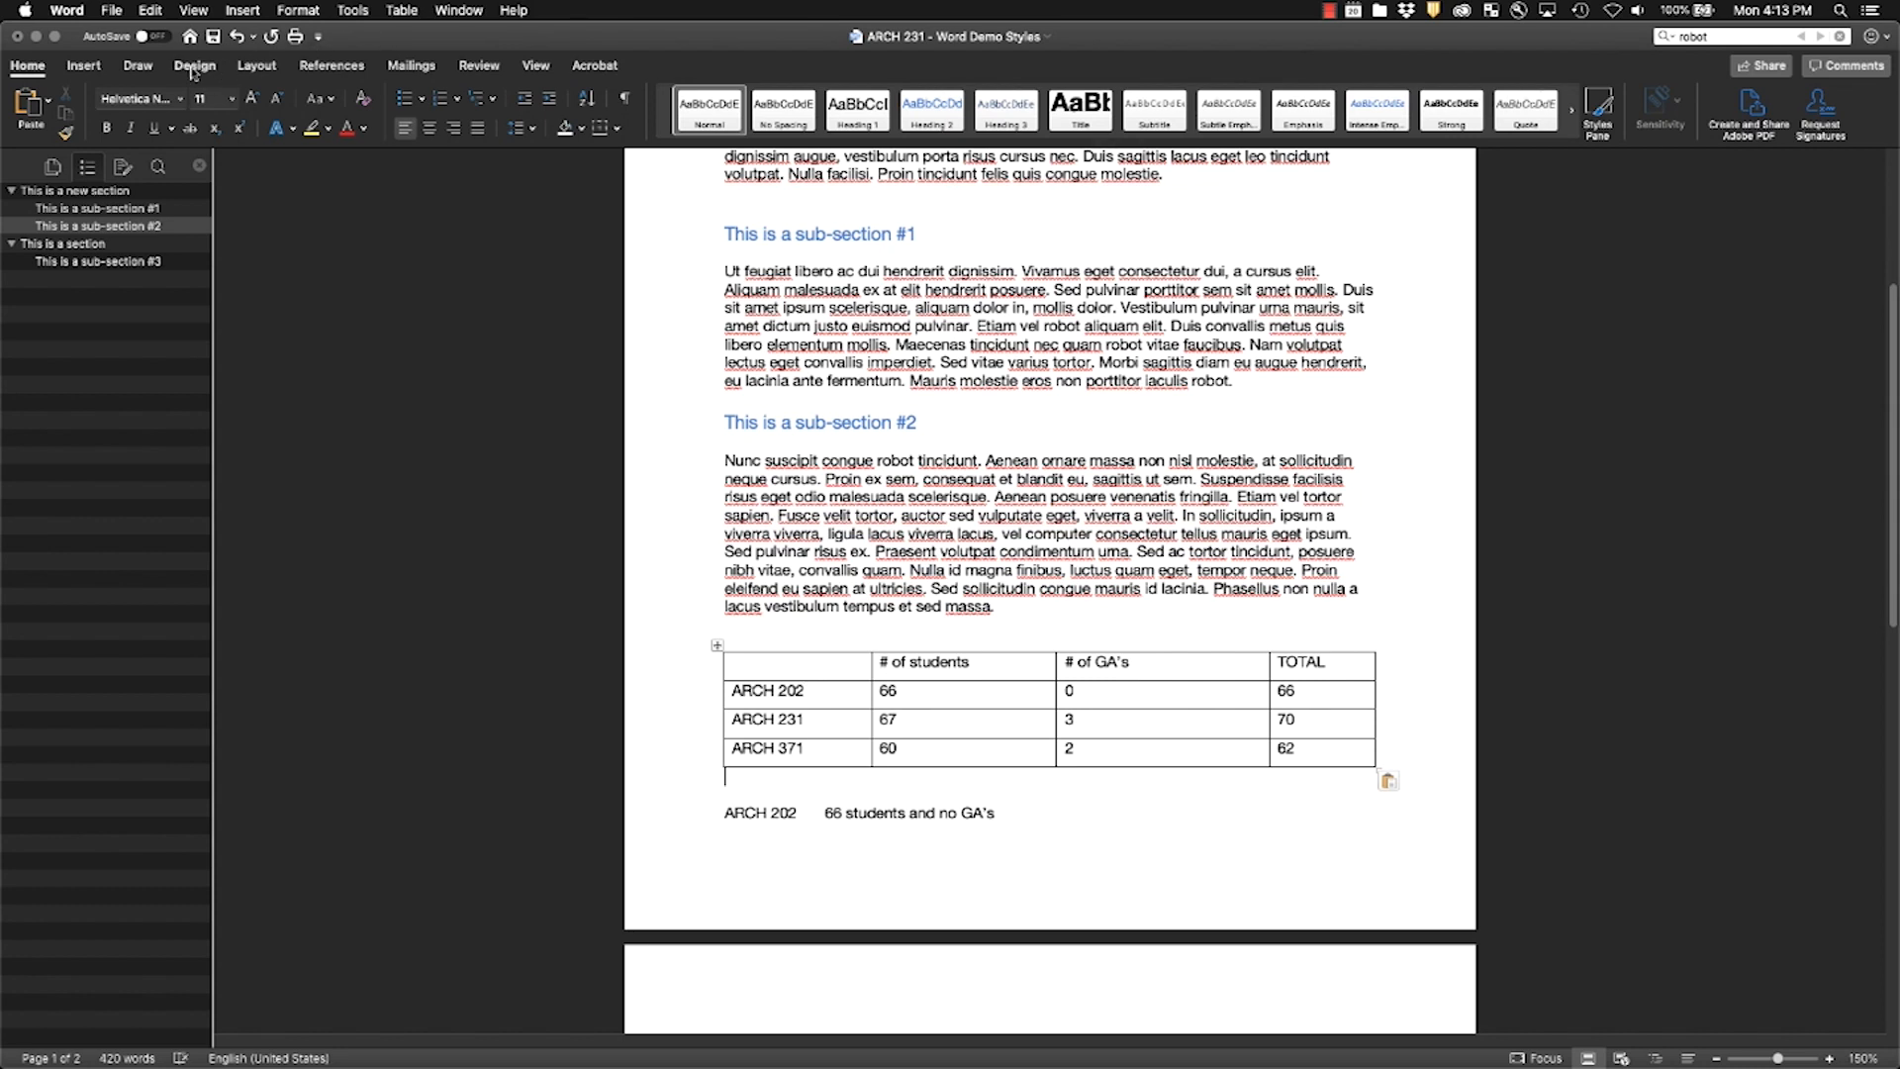
{"action": "left_click", "coordinate": [85, 66]}
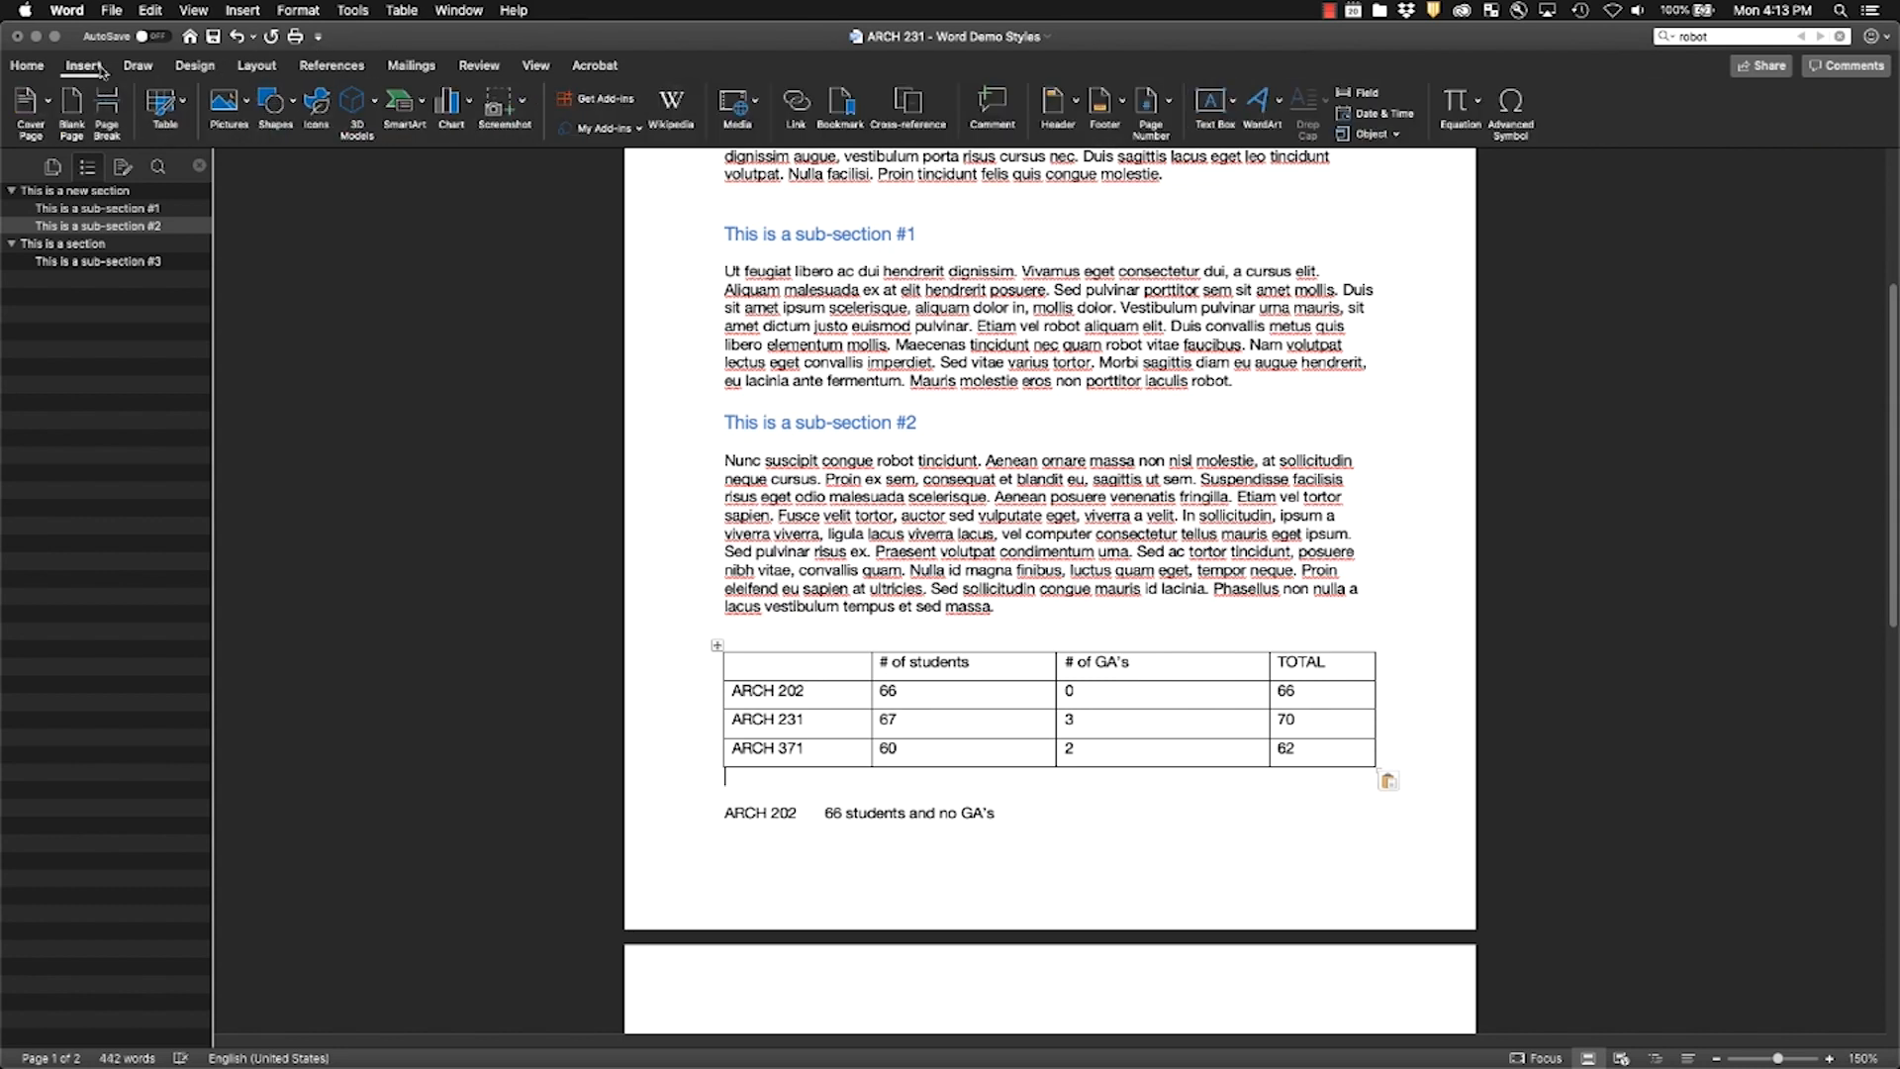
{"action": "left_click", "coordinate": [184, 102]}
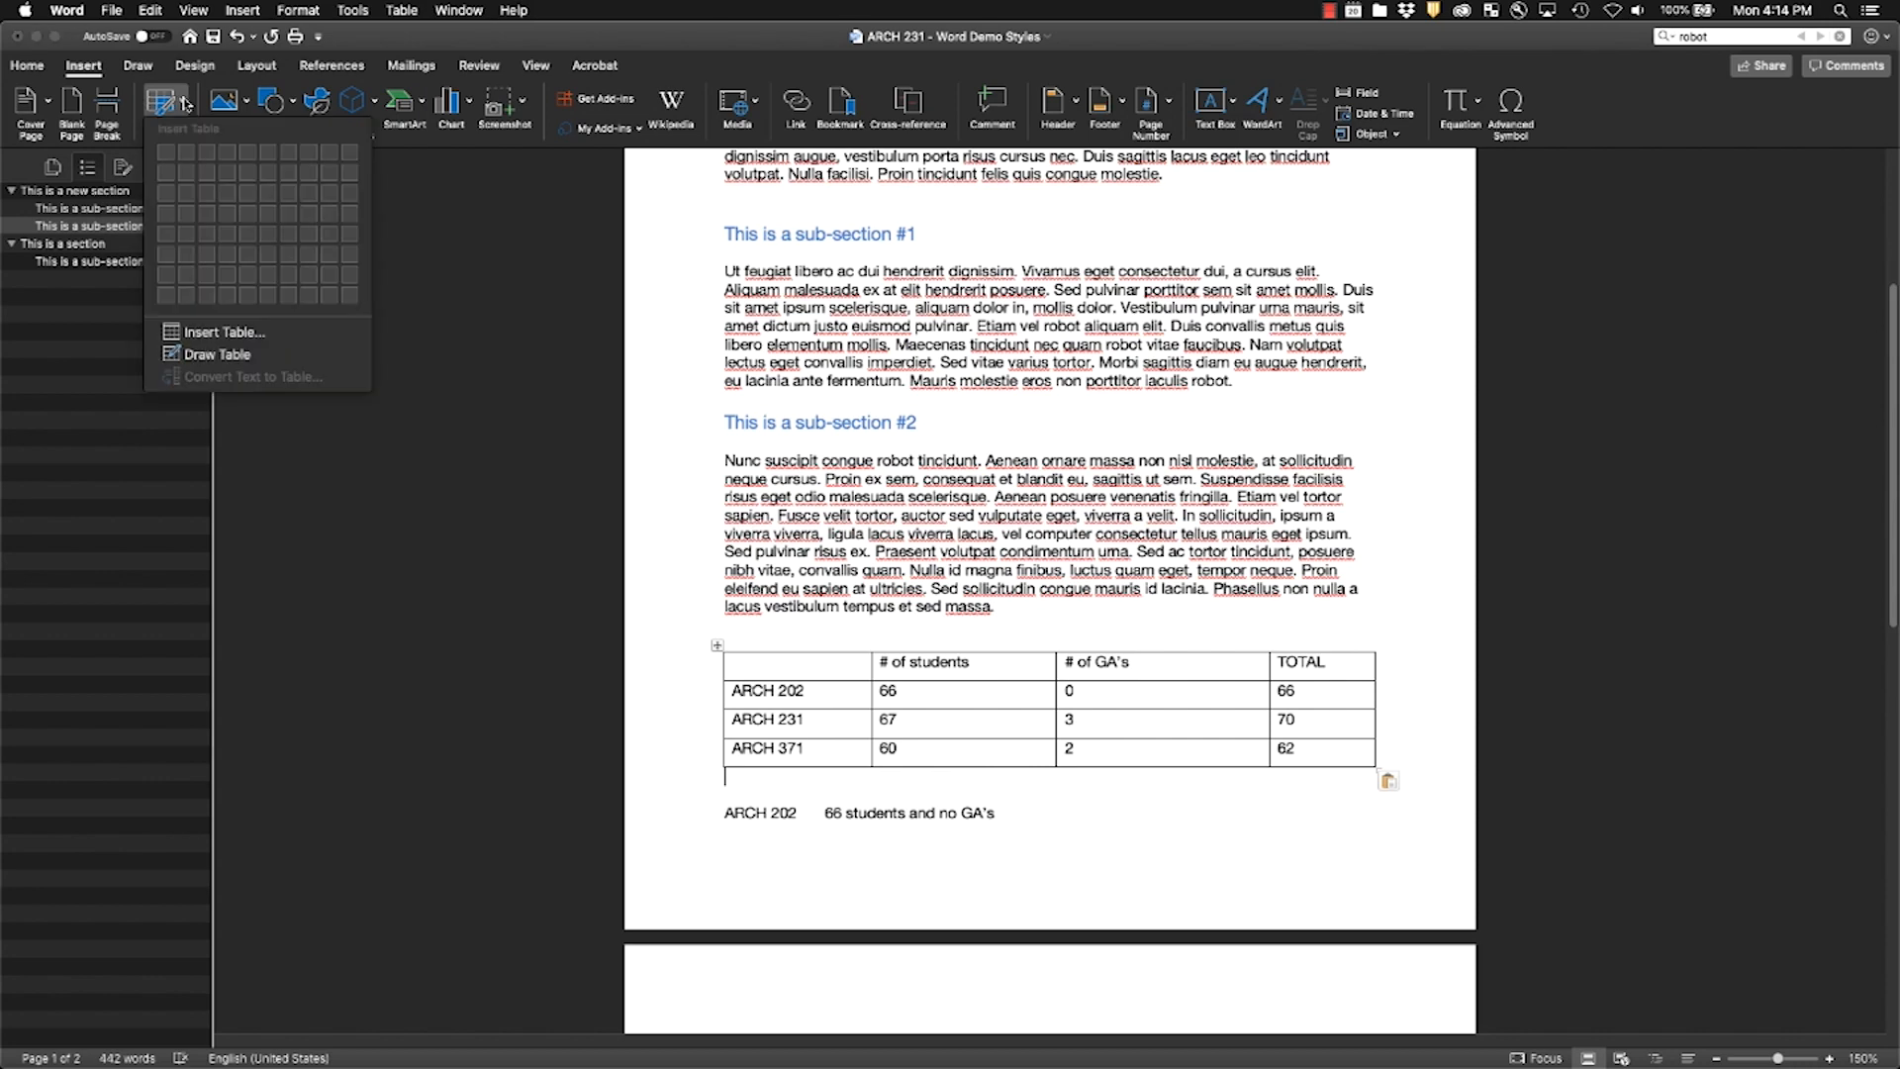
{"action": "left_click", "coordinate": [186, 104]}
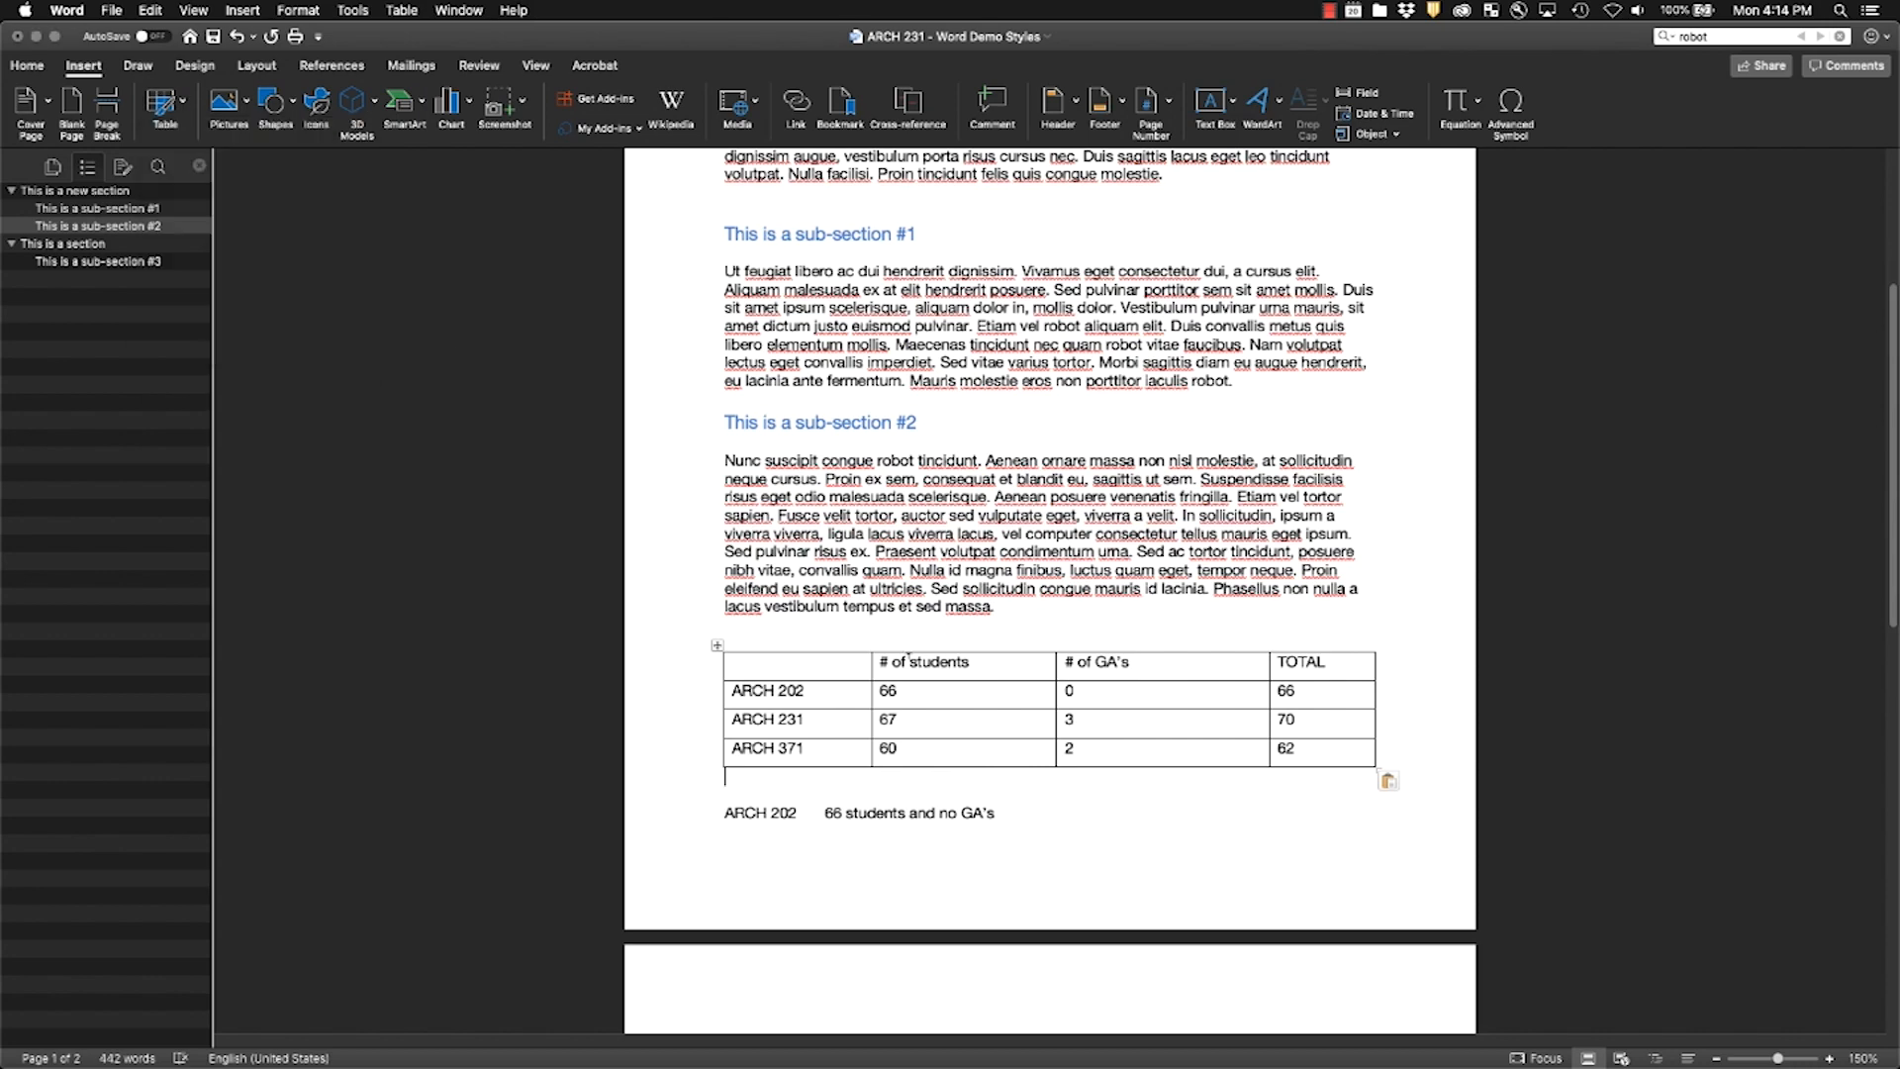
Step: Add blank lines above the course table so that the whole table moves onto page 2
{"action": "scroll", "coordinate": [958, 729], "scroll_direction": "down", "scroll_amount": 5}
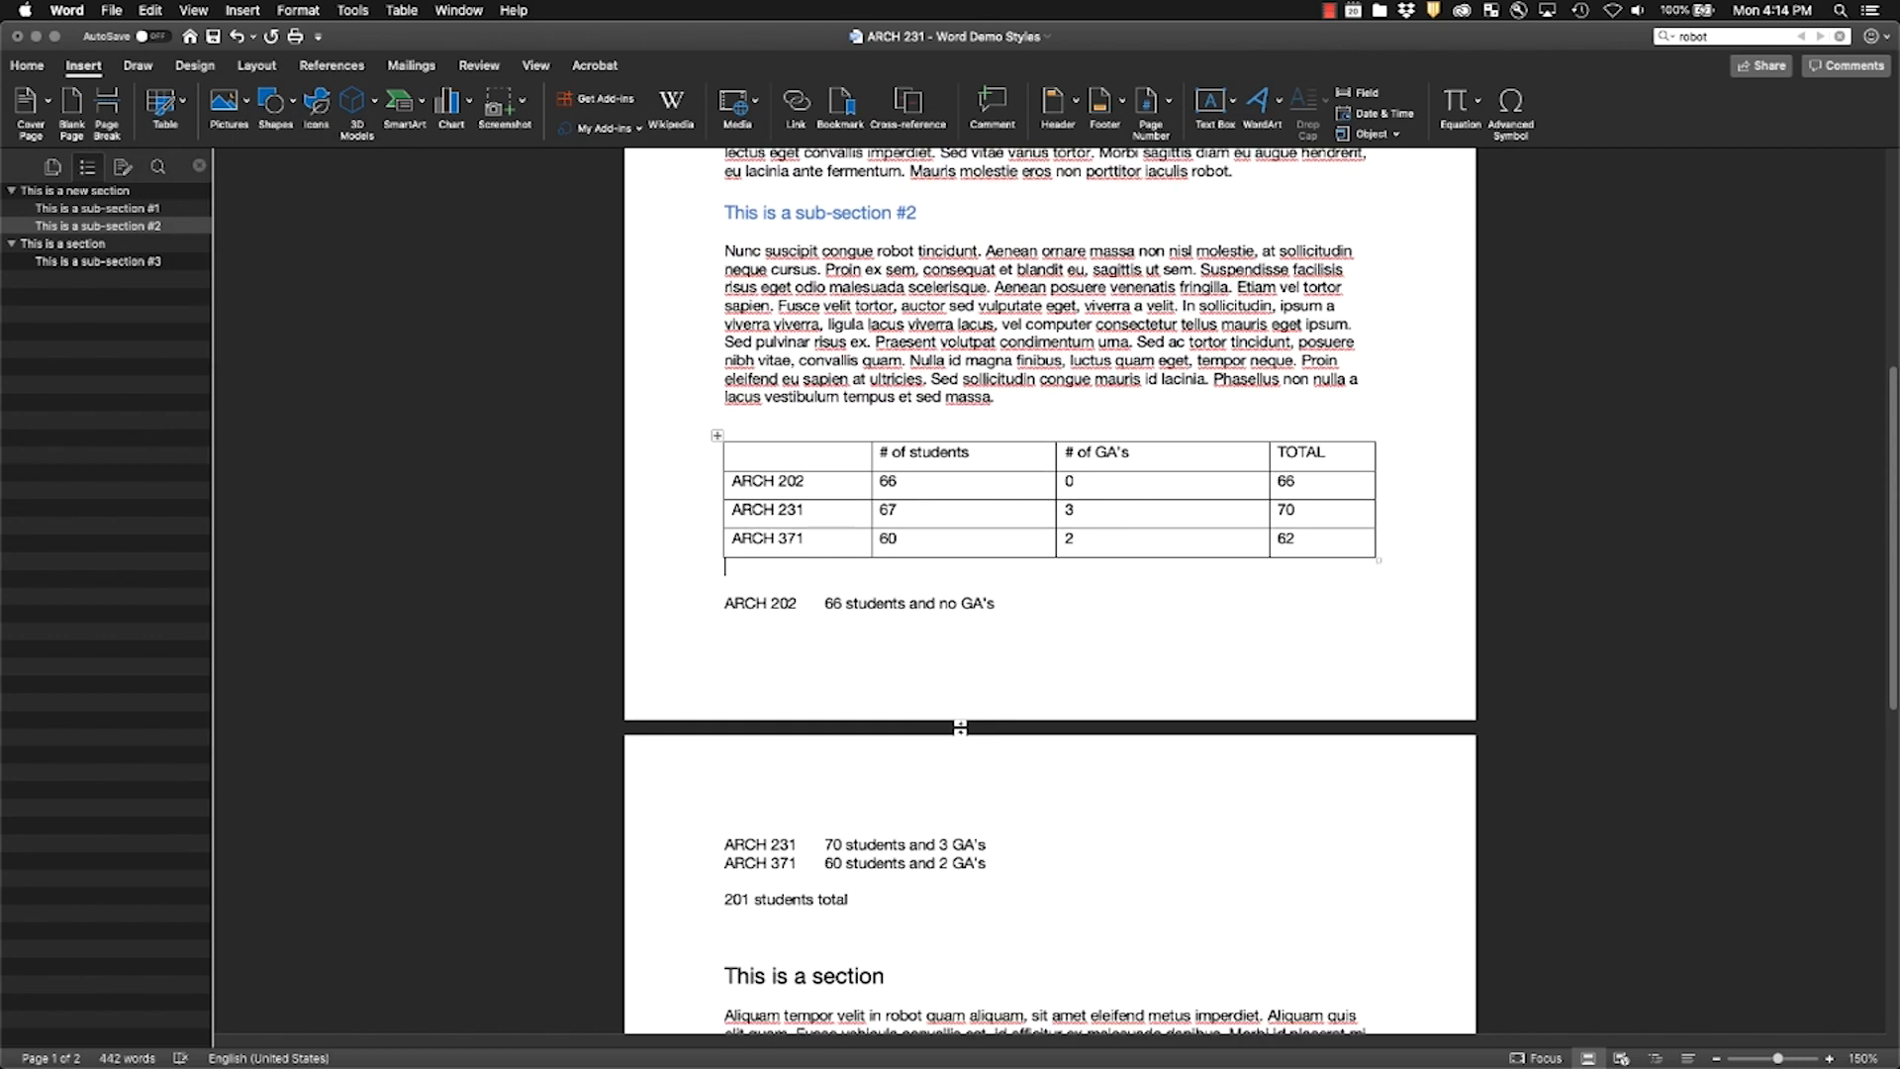
{"action": "left_click", "coordinate": [750, 414]}
{"action": "key", "text": "Return"}
{"action": "key", "text": "Return"}
{"action": "key", "text": "Return"}
{"action": "key", "text": "Return"}
{"action": "key", "text": "Return"}
{"action": "key", "text": "Return"}
{"action": "key", "text": "Return"}
{"action": "key", "text": "Return"}
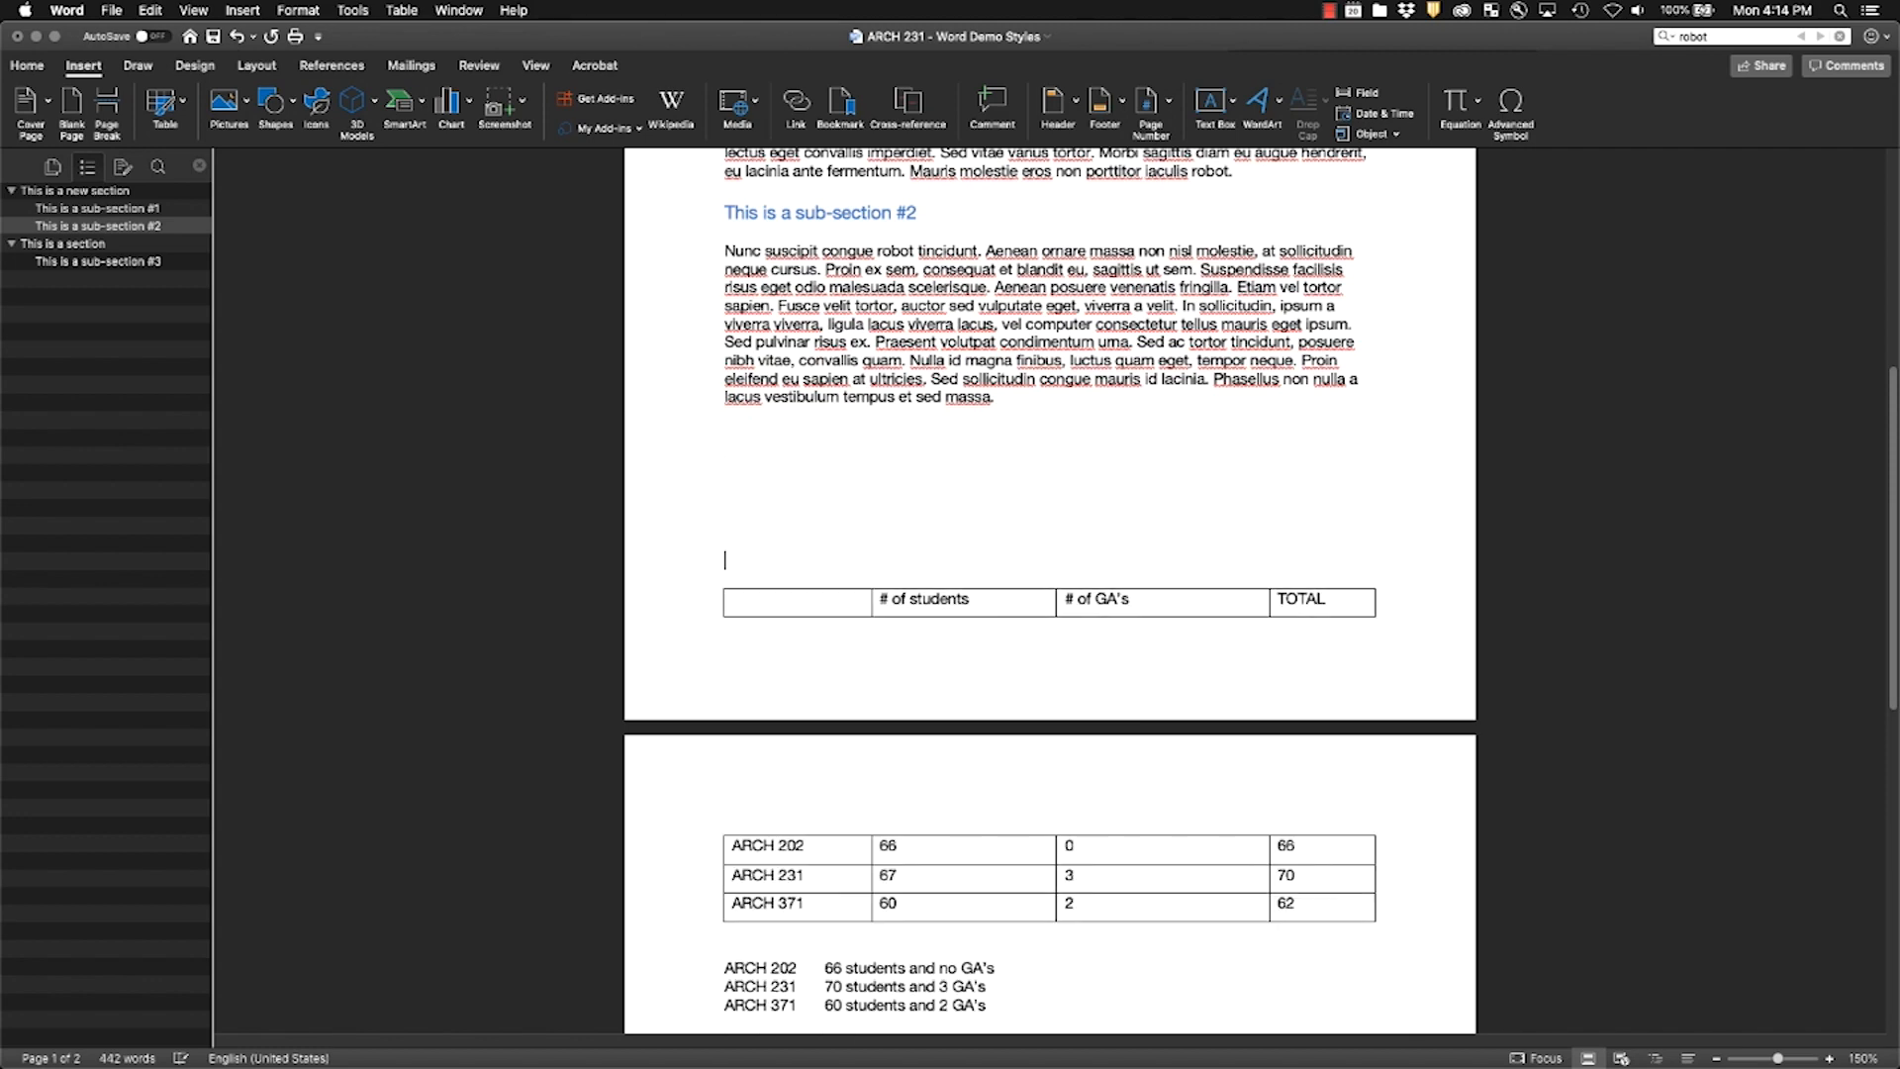
{"action": "key", "text": "Return"}
{"action": "scroll", "coordinate": [860, 587], "scroll_direction": "down", "scroll_amount": 7}
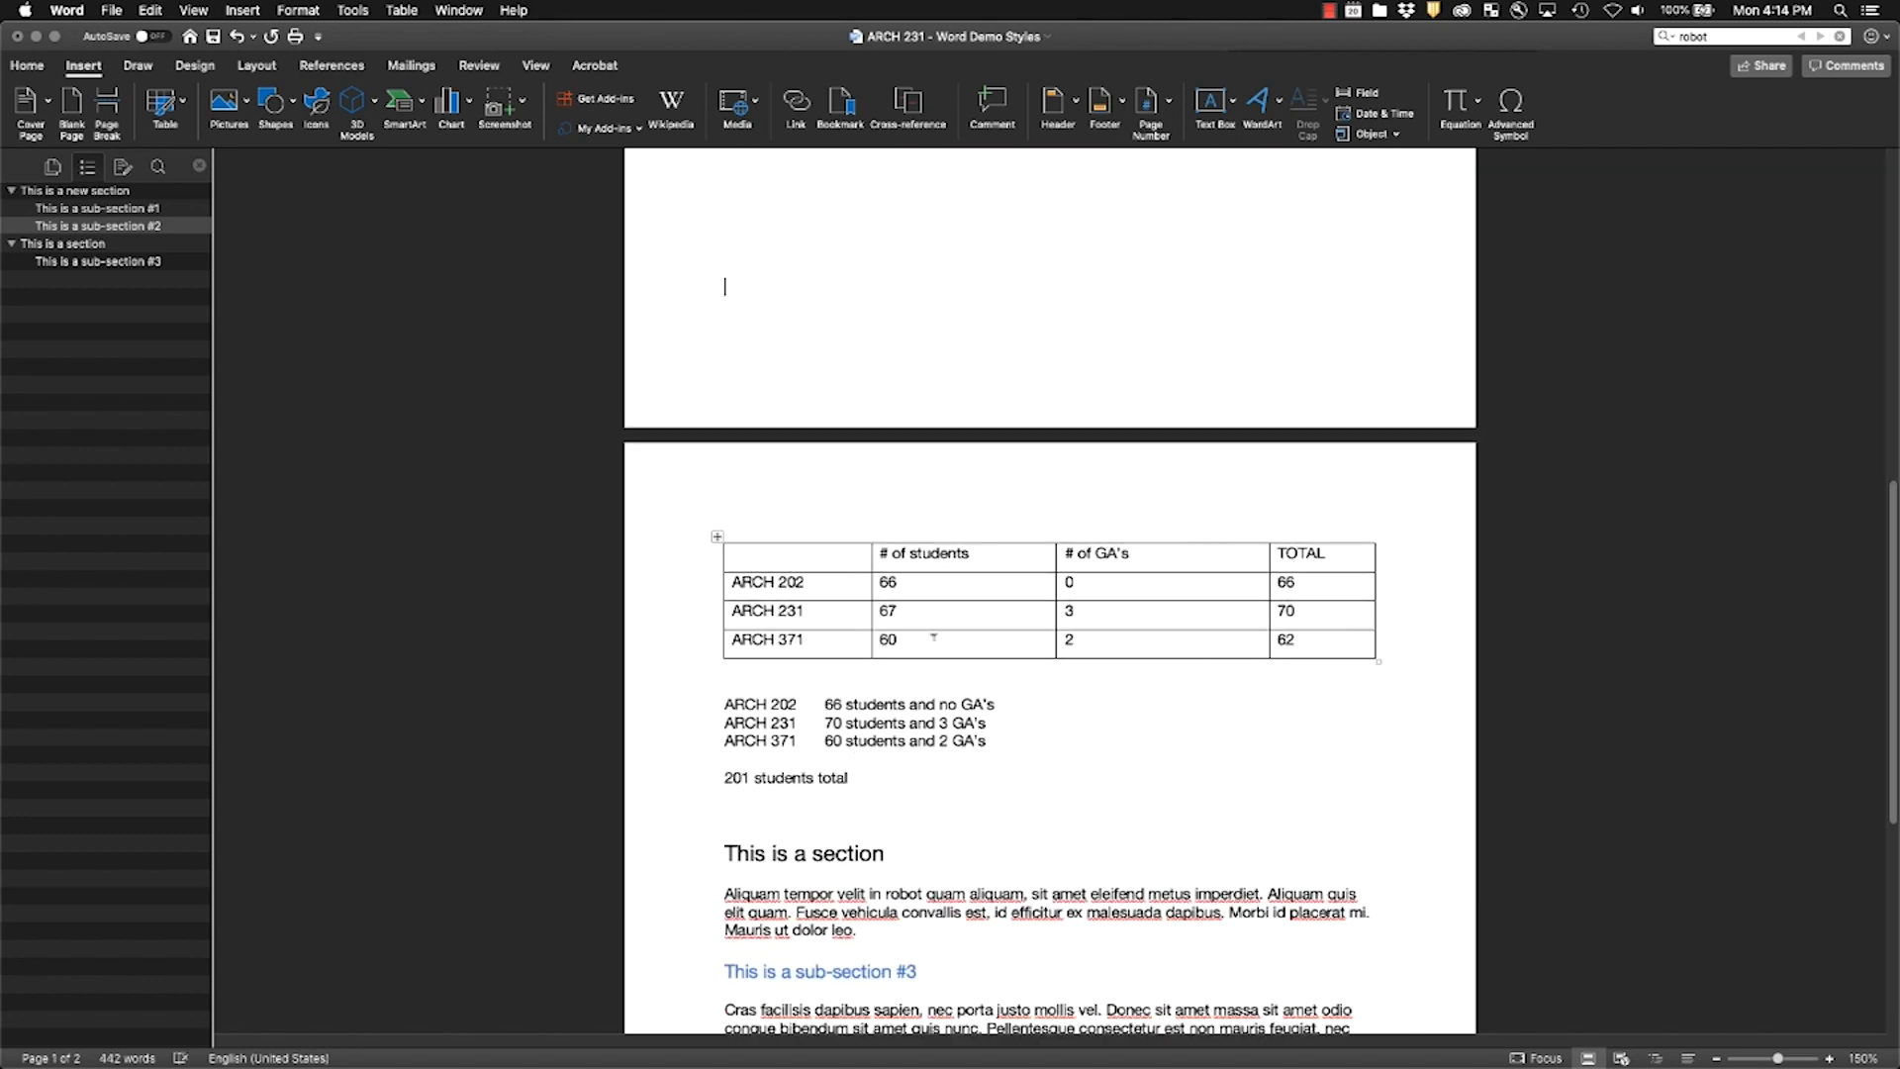
Step: Insert an empty row below the ARCH 371 row of the course table
{"action": "left_click_drag", "start_coordinate": [1299, 639], "coordinate": [696, 657]}
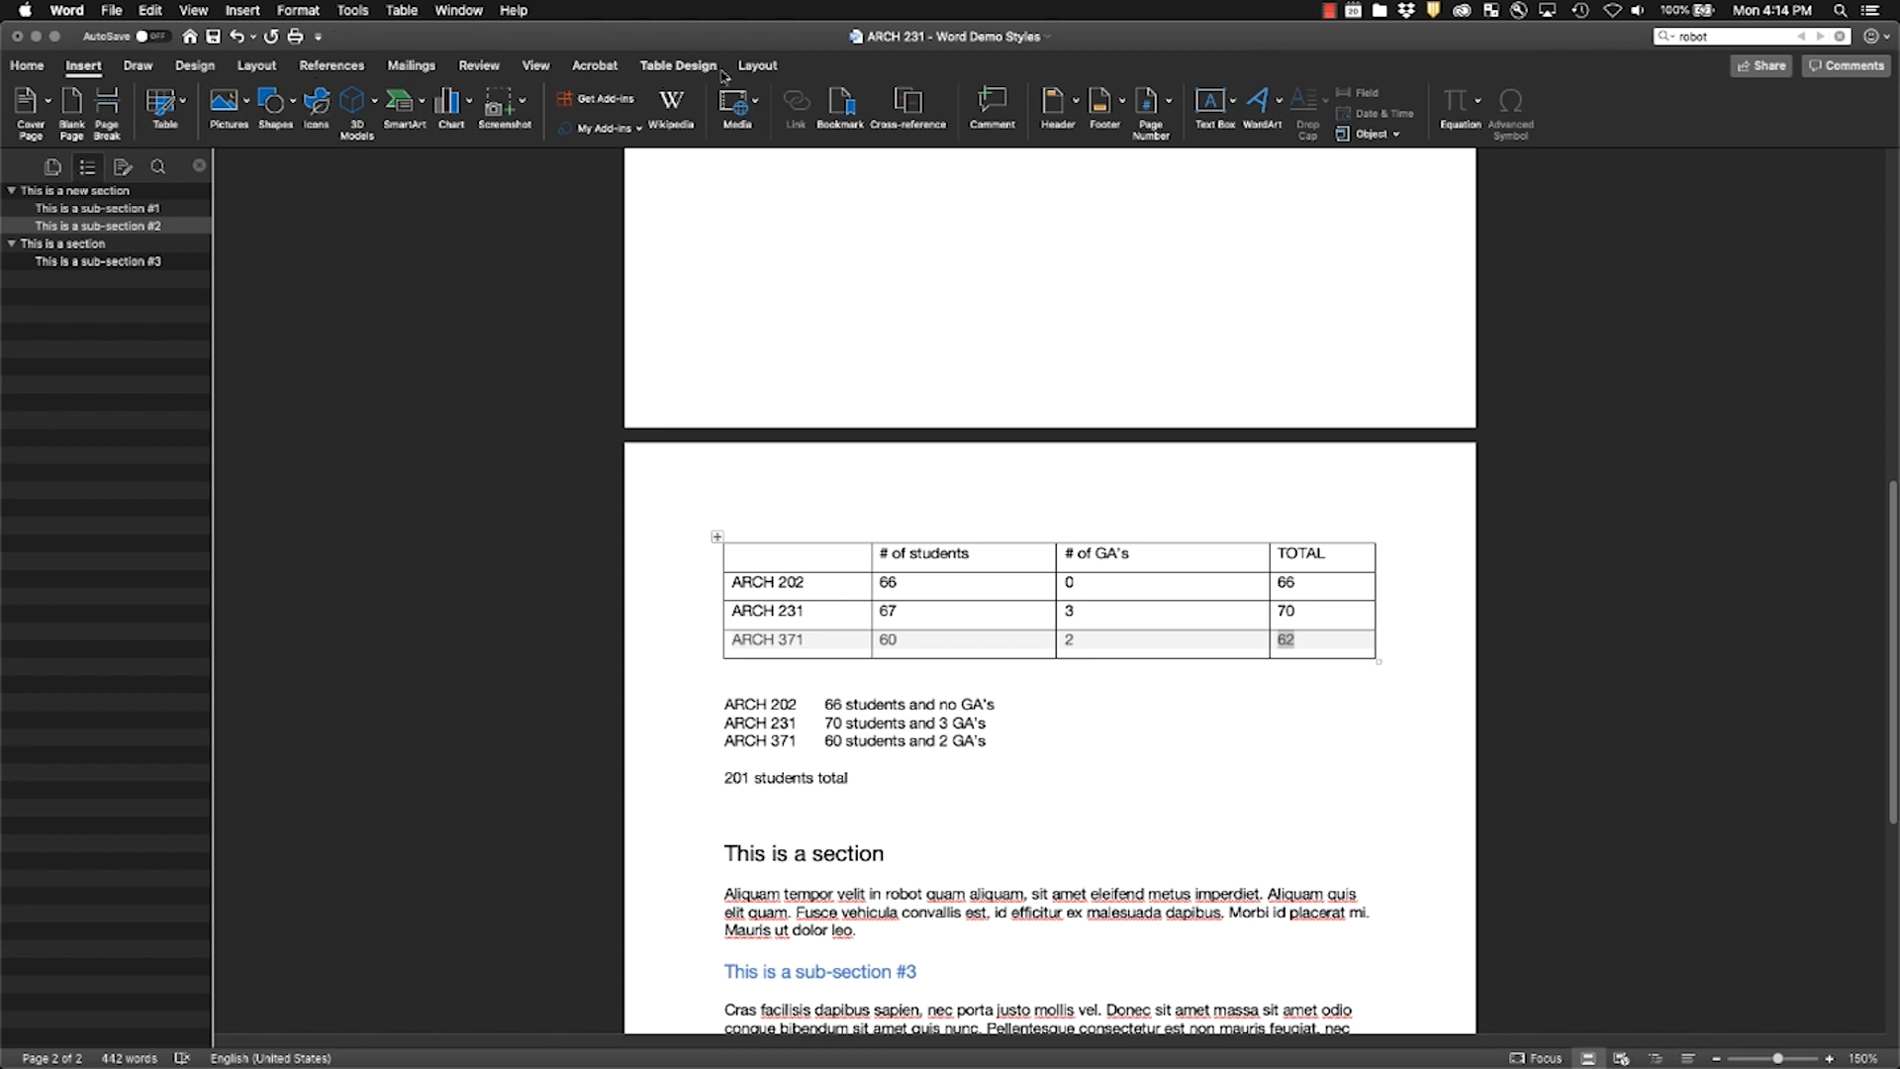
{"action": "left_click", "coordinate": [758, 69]}
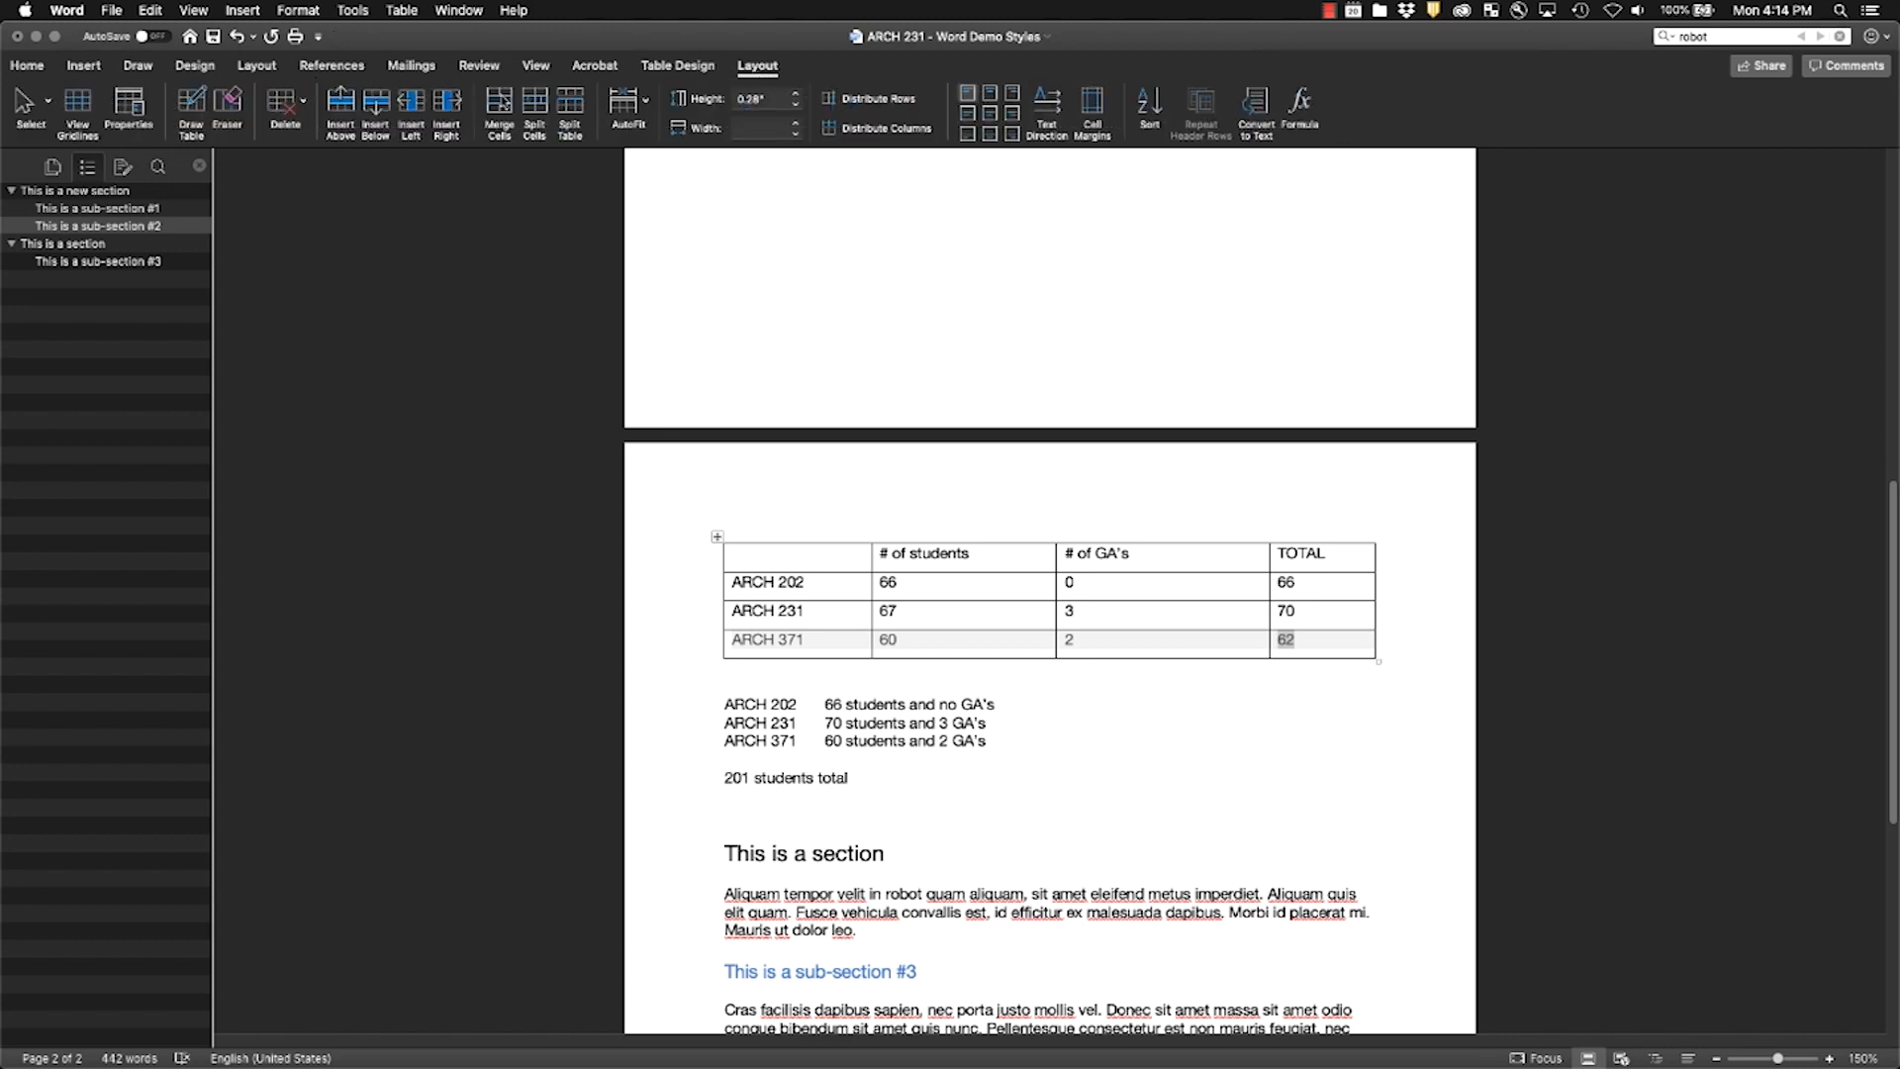
{"action": "left_click", "coordinate": [376, 111]}
{"action": "key", "text": "Right"}
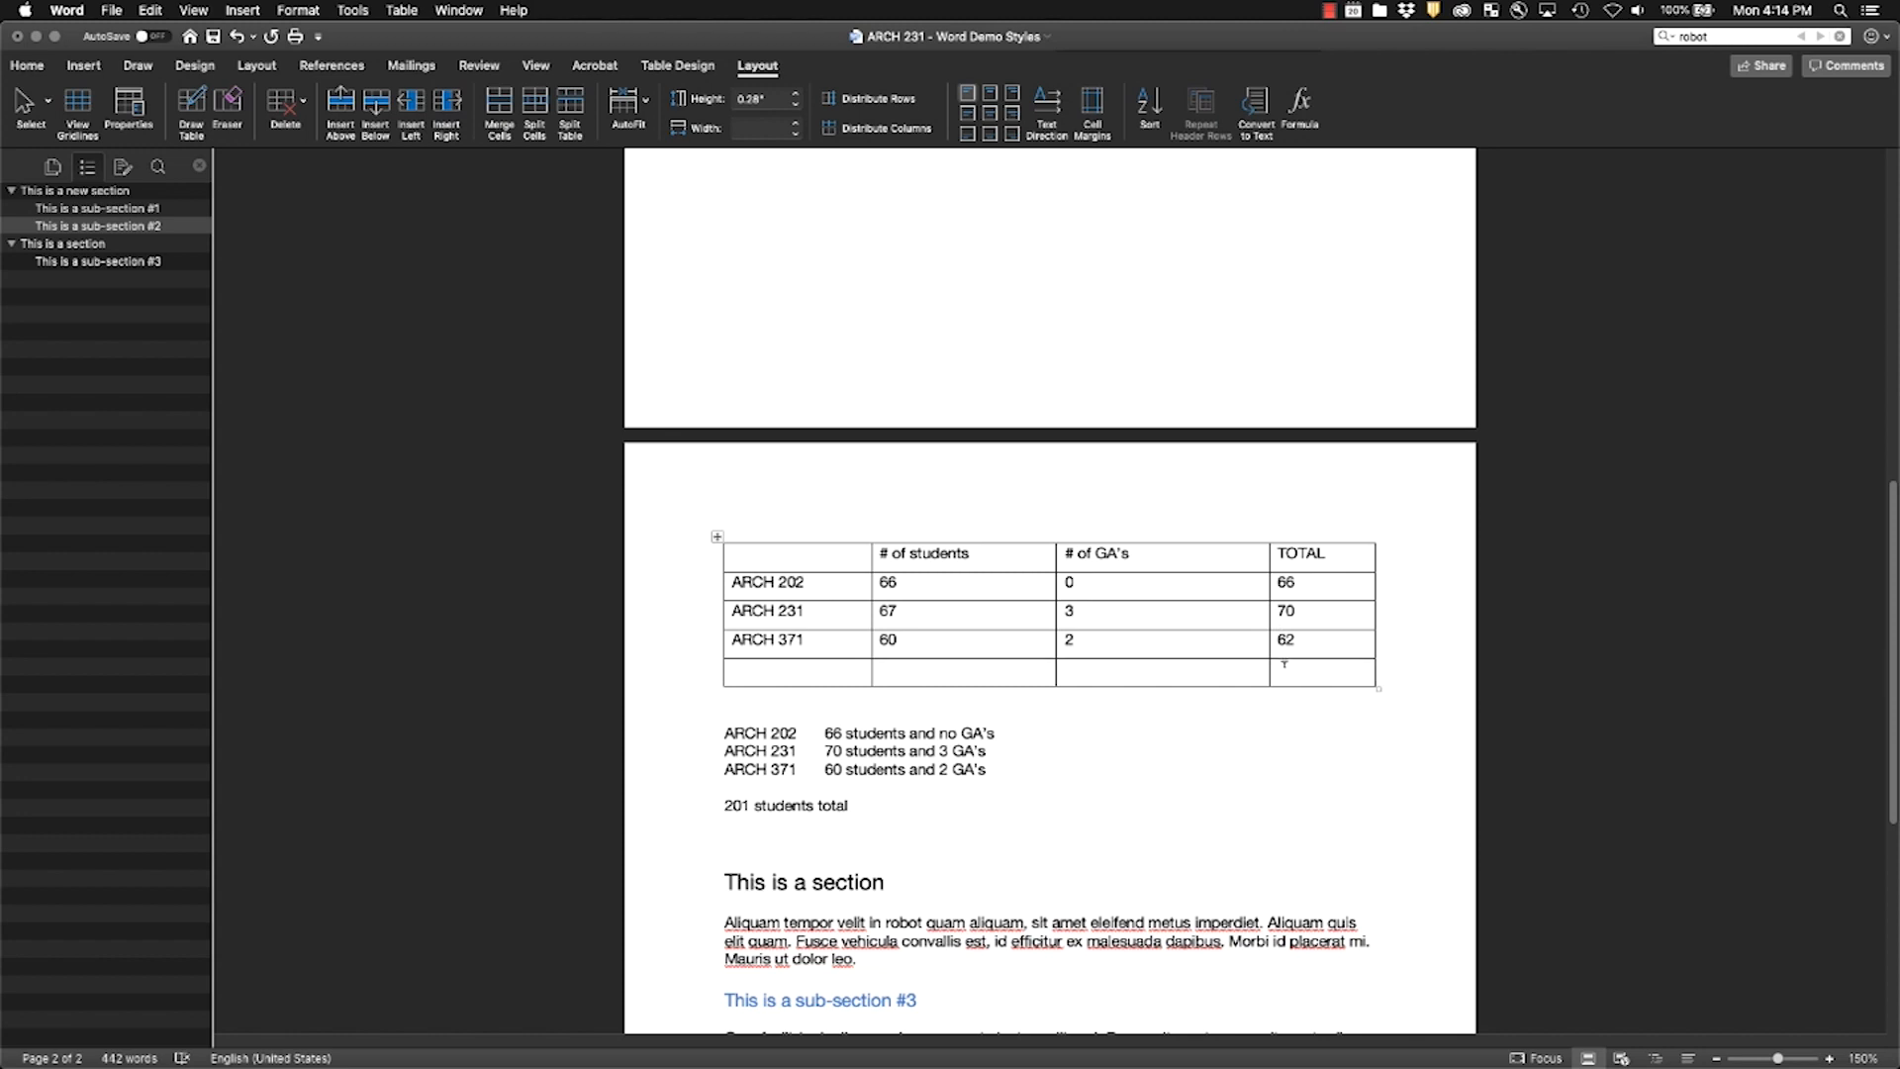
Step: Put the formula =SUM(ABOVE) in the new row's TOTAL cell and label the row "Total"
{"action": "left_click", "coordinate": [1300, 107]}
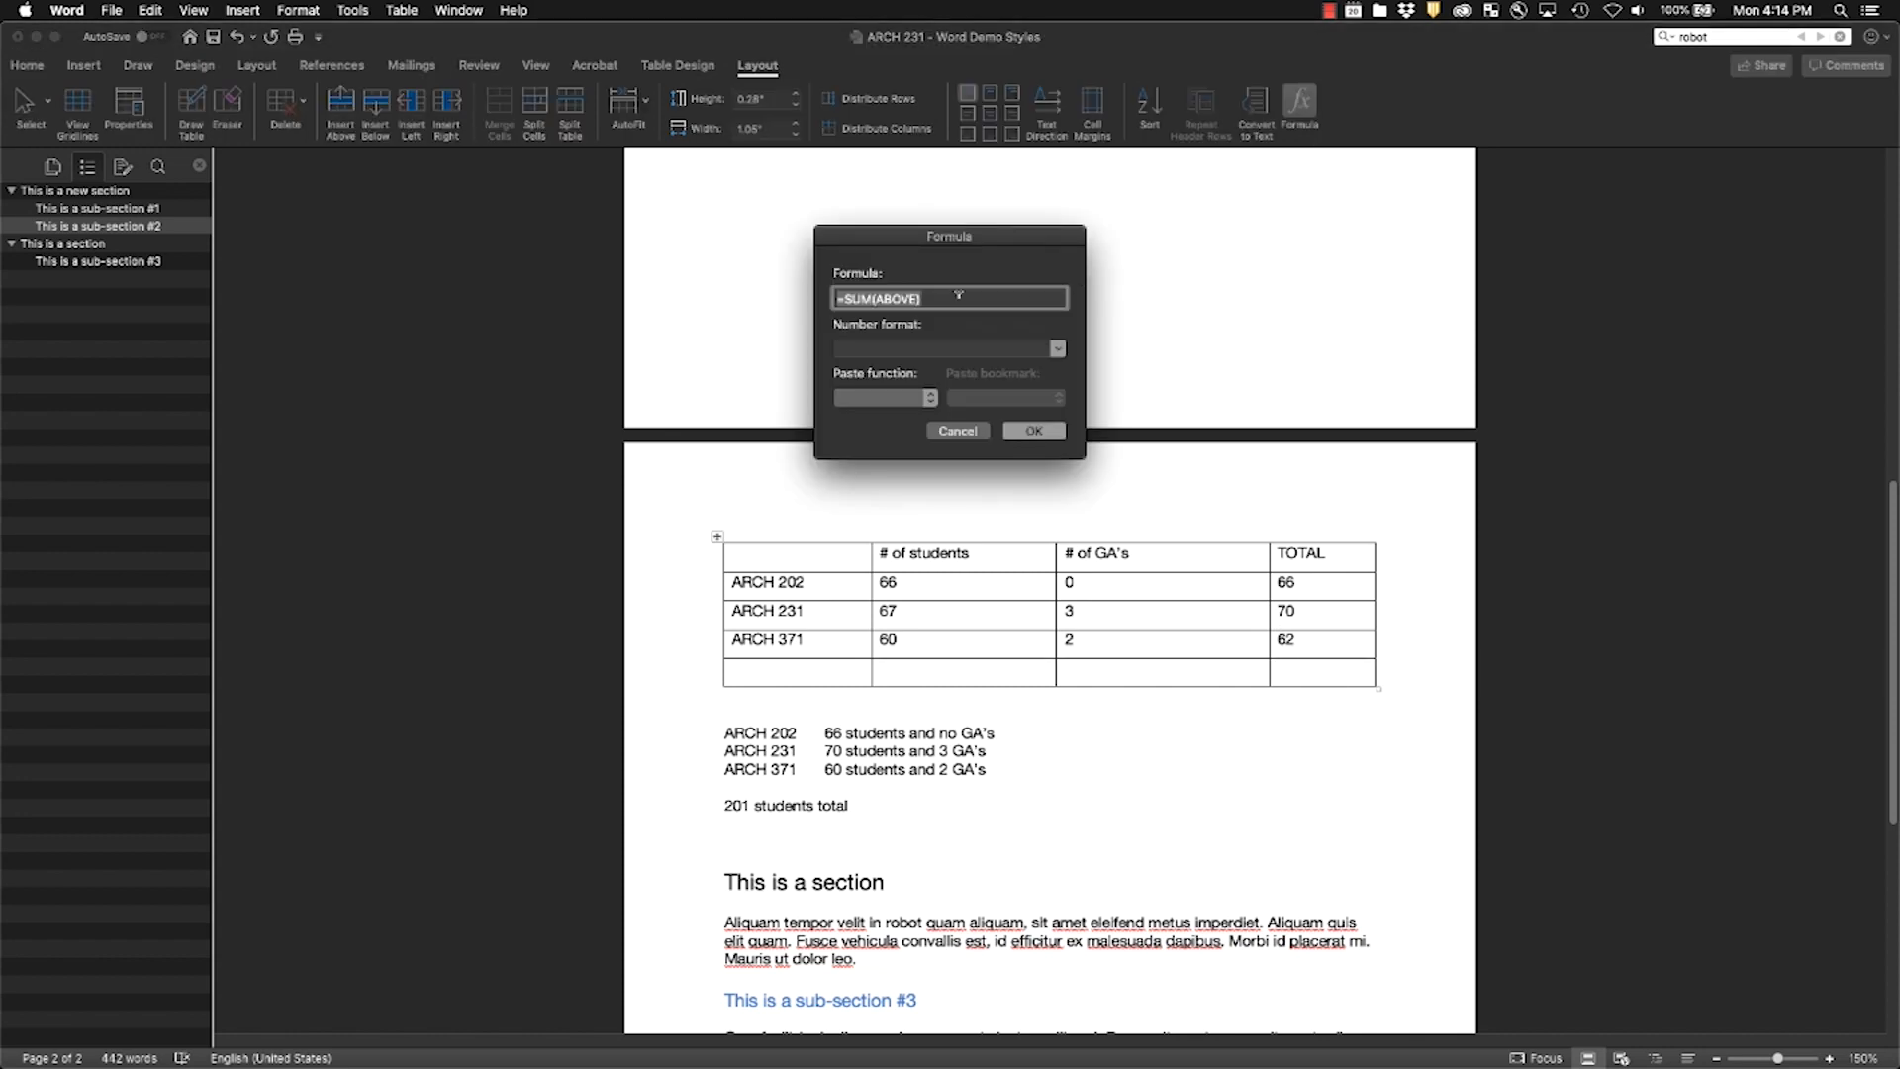
{"action": "left_click", "coordinate": [1036, 432]}
{"action": "left_click", "coordinate": [811, 666]}
{"action": "type", "text": "Tota"}
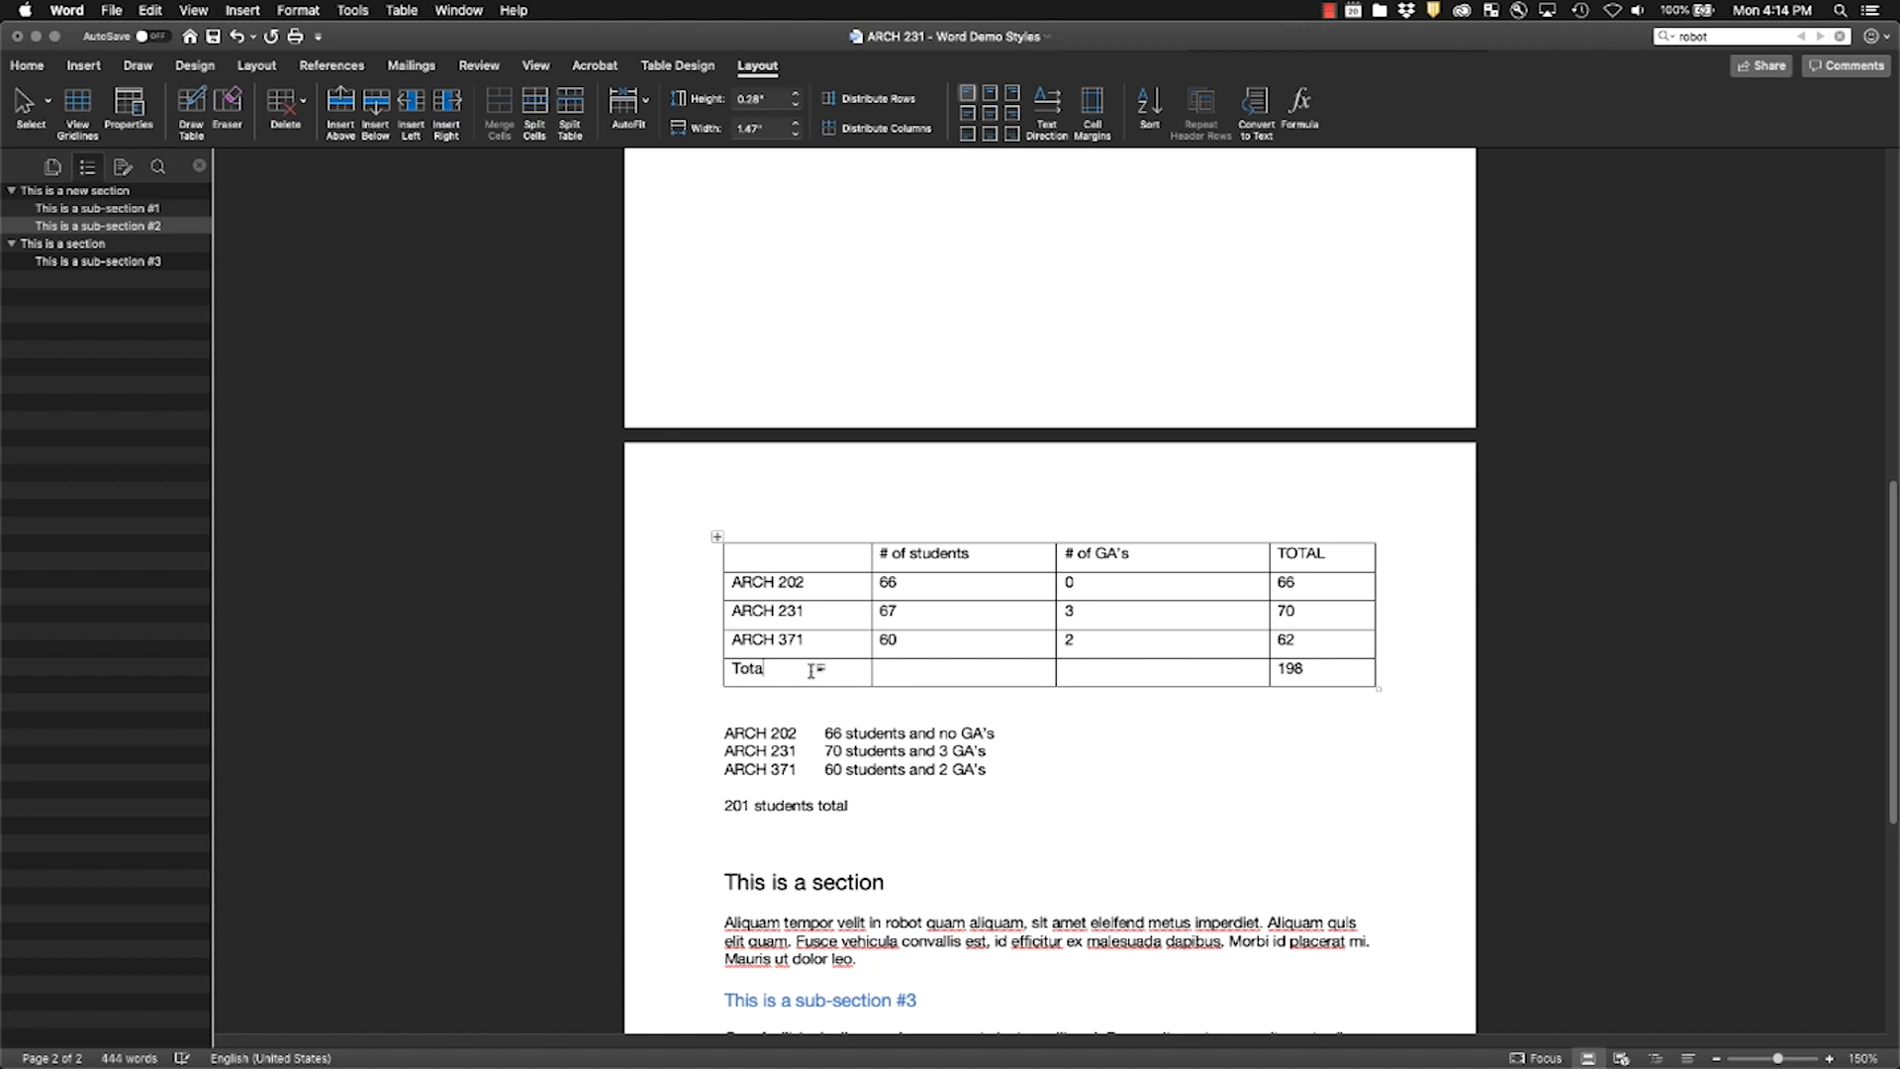
{"action": "type", "text": "l"}
{"action": "left_click", "coordinate": [1242, 673]}
Step: Change the number of GA's for ARCH 371 to 5 and recalculate that row's TOTAL with =SUM(LEFT)
{"action": "left_click_drag", "start_coordinate": [1108, 638], "coordinate": [1053, 643]}
{"action": "left_click", "coordinate": [1078, 645]}
{"action": "key", "text": "BackSpace"}
{"action": "type", "text": "5"}
{"action": "left_click_drag", "start_coordinate": [1311, 639], "coordinate": [1285, 640]}
{"action": "left_click", "coordinate": [1300, 107]}
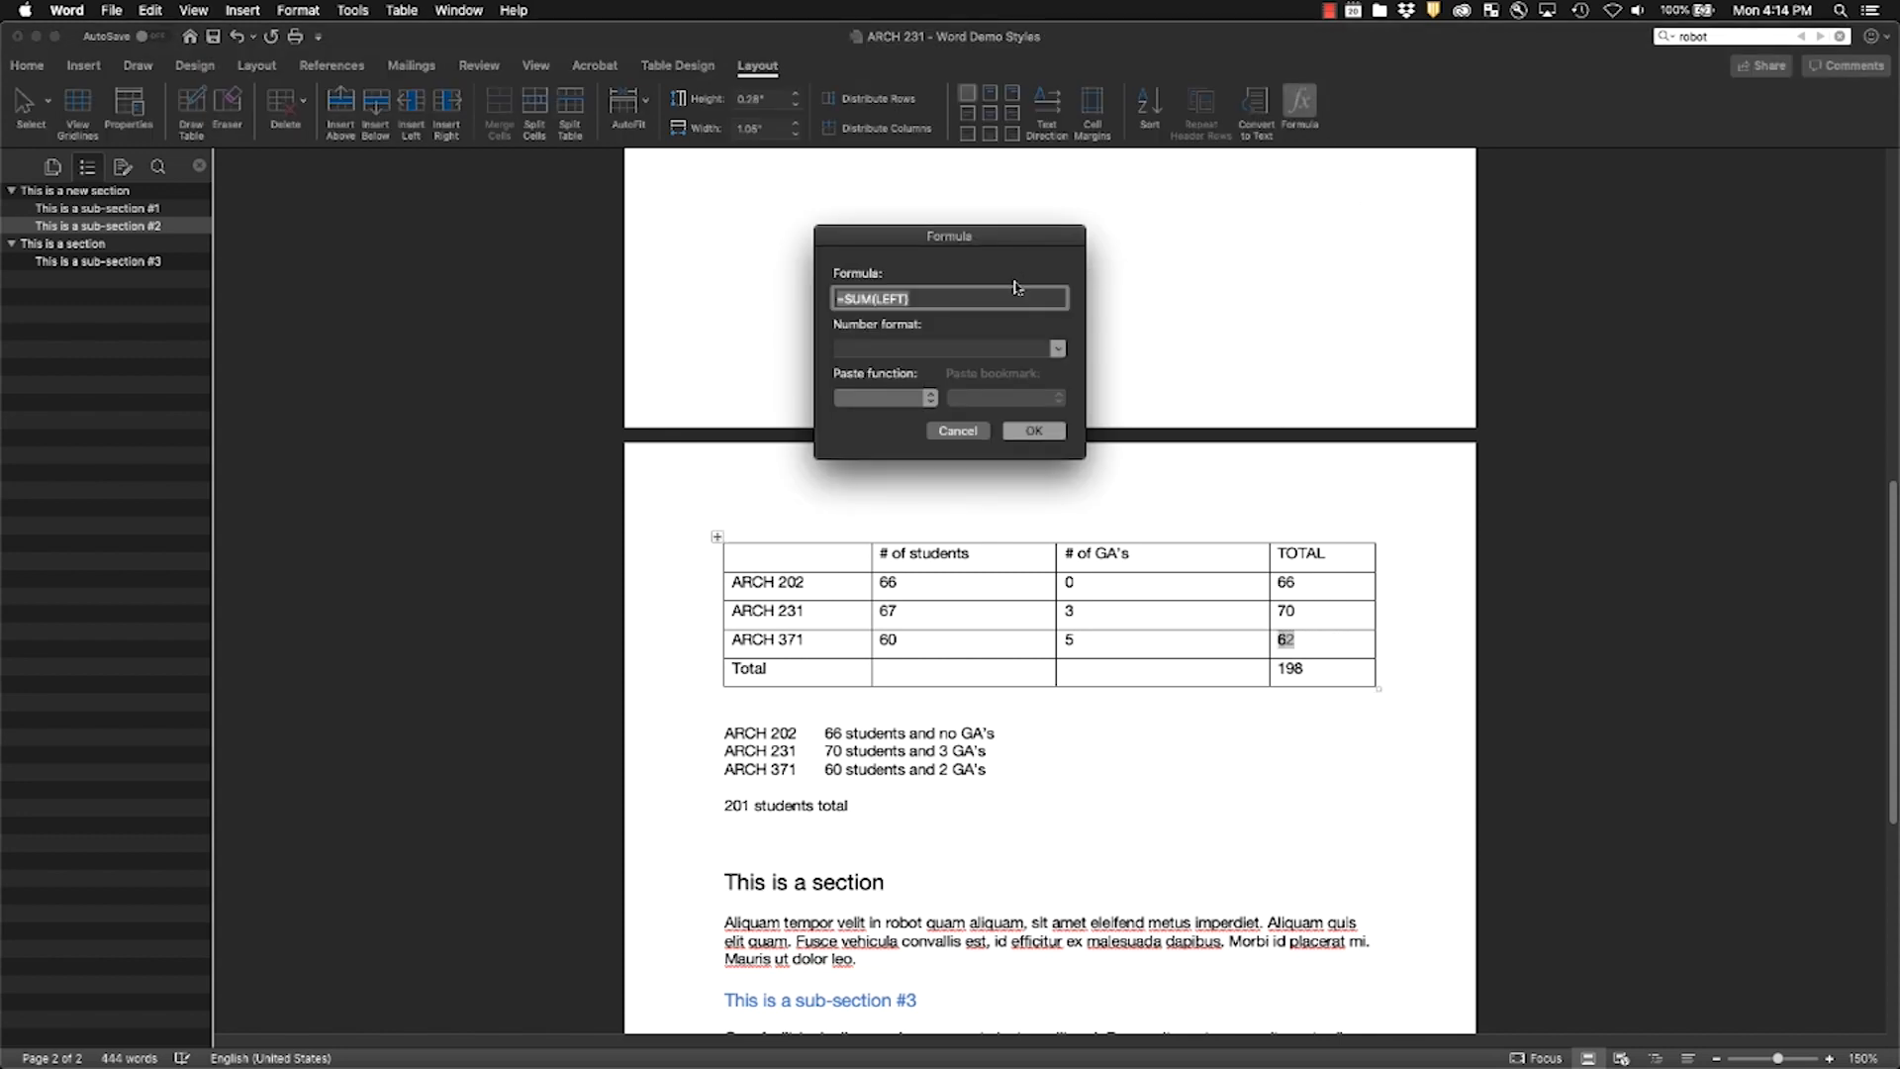
{"action": "left_click", "coordinate": [1034, 431]}
Step: Recalculate the overall total in the table's last row with =SUM(ABOVE)
{"action": "left_click", "coordinate": [1299, 667]}
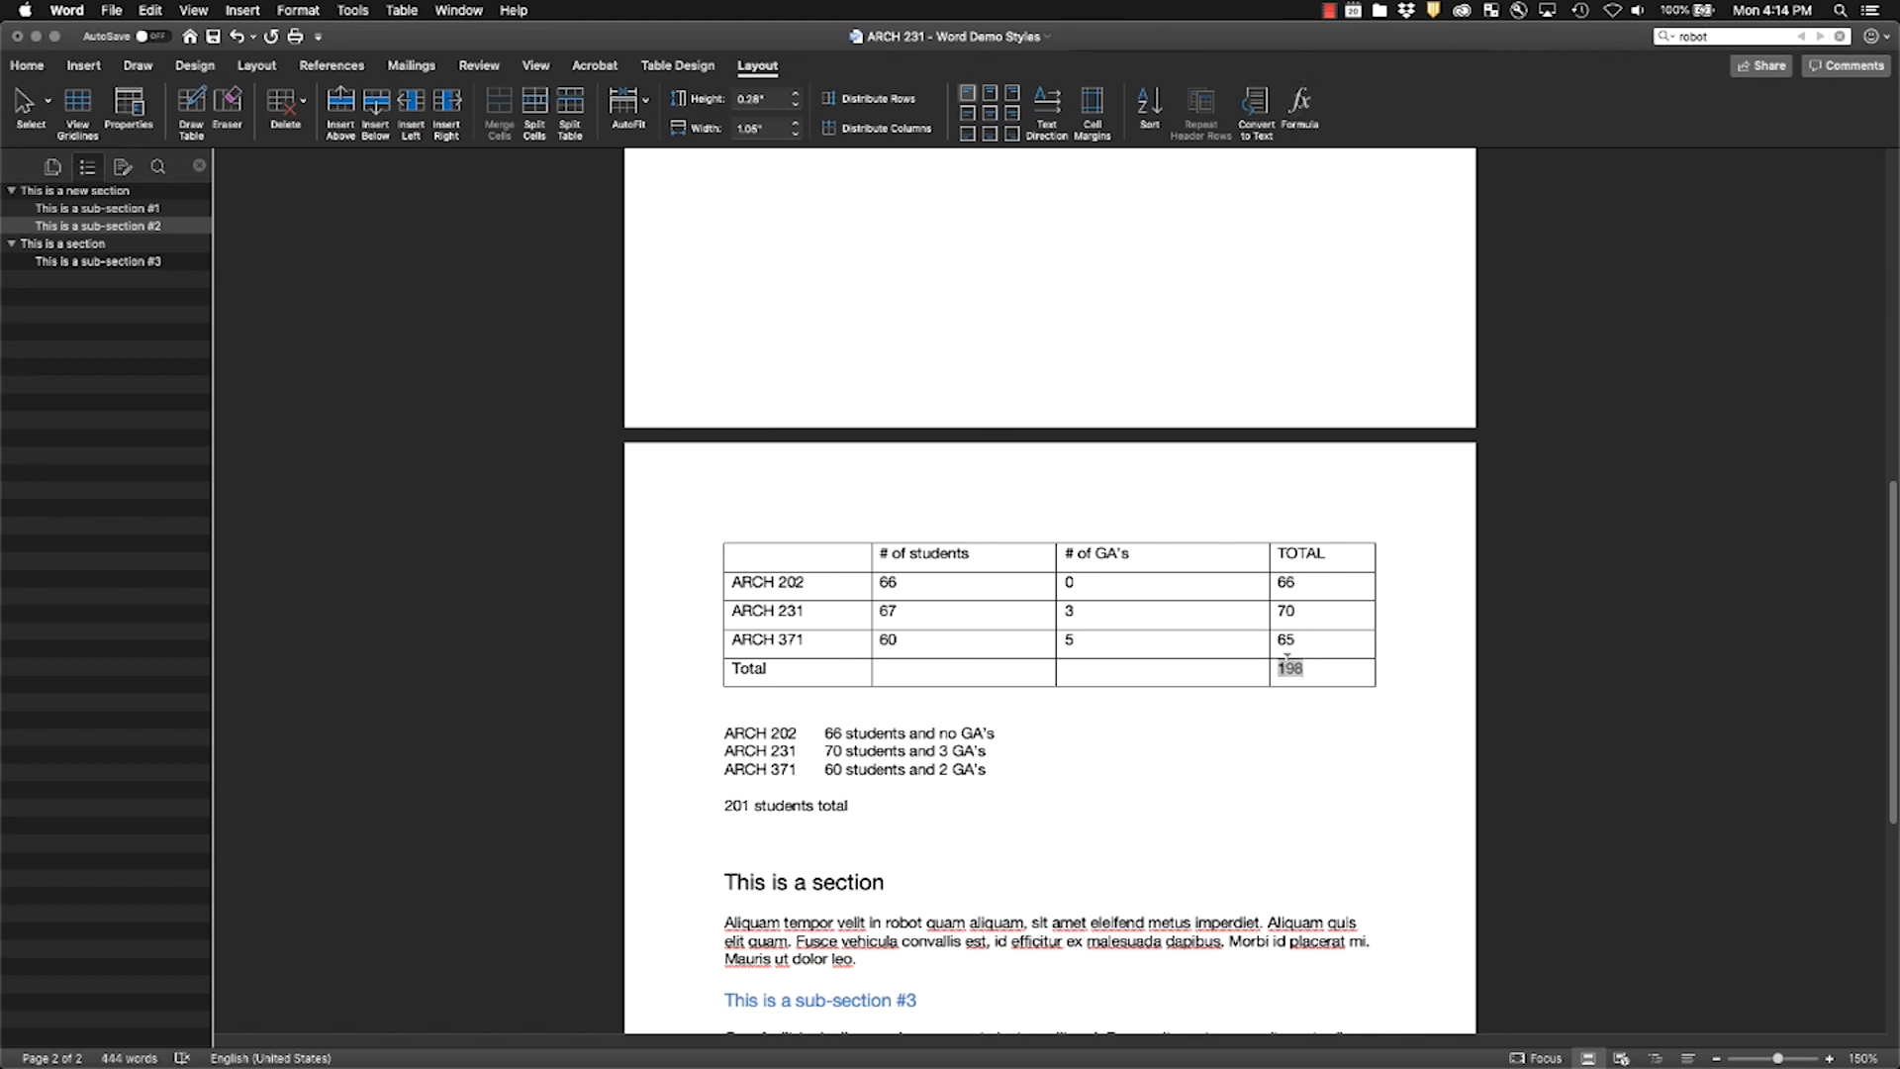
{"action": "left_click", "coordinate": [1299, 107]}
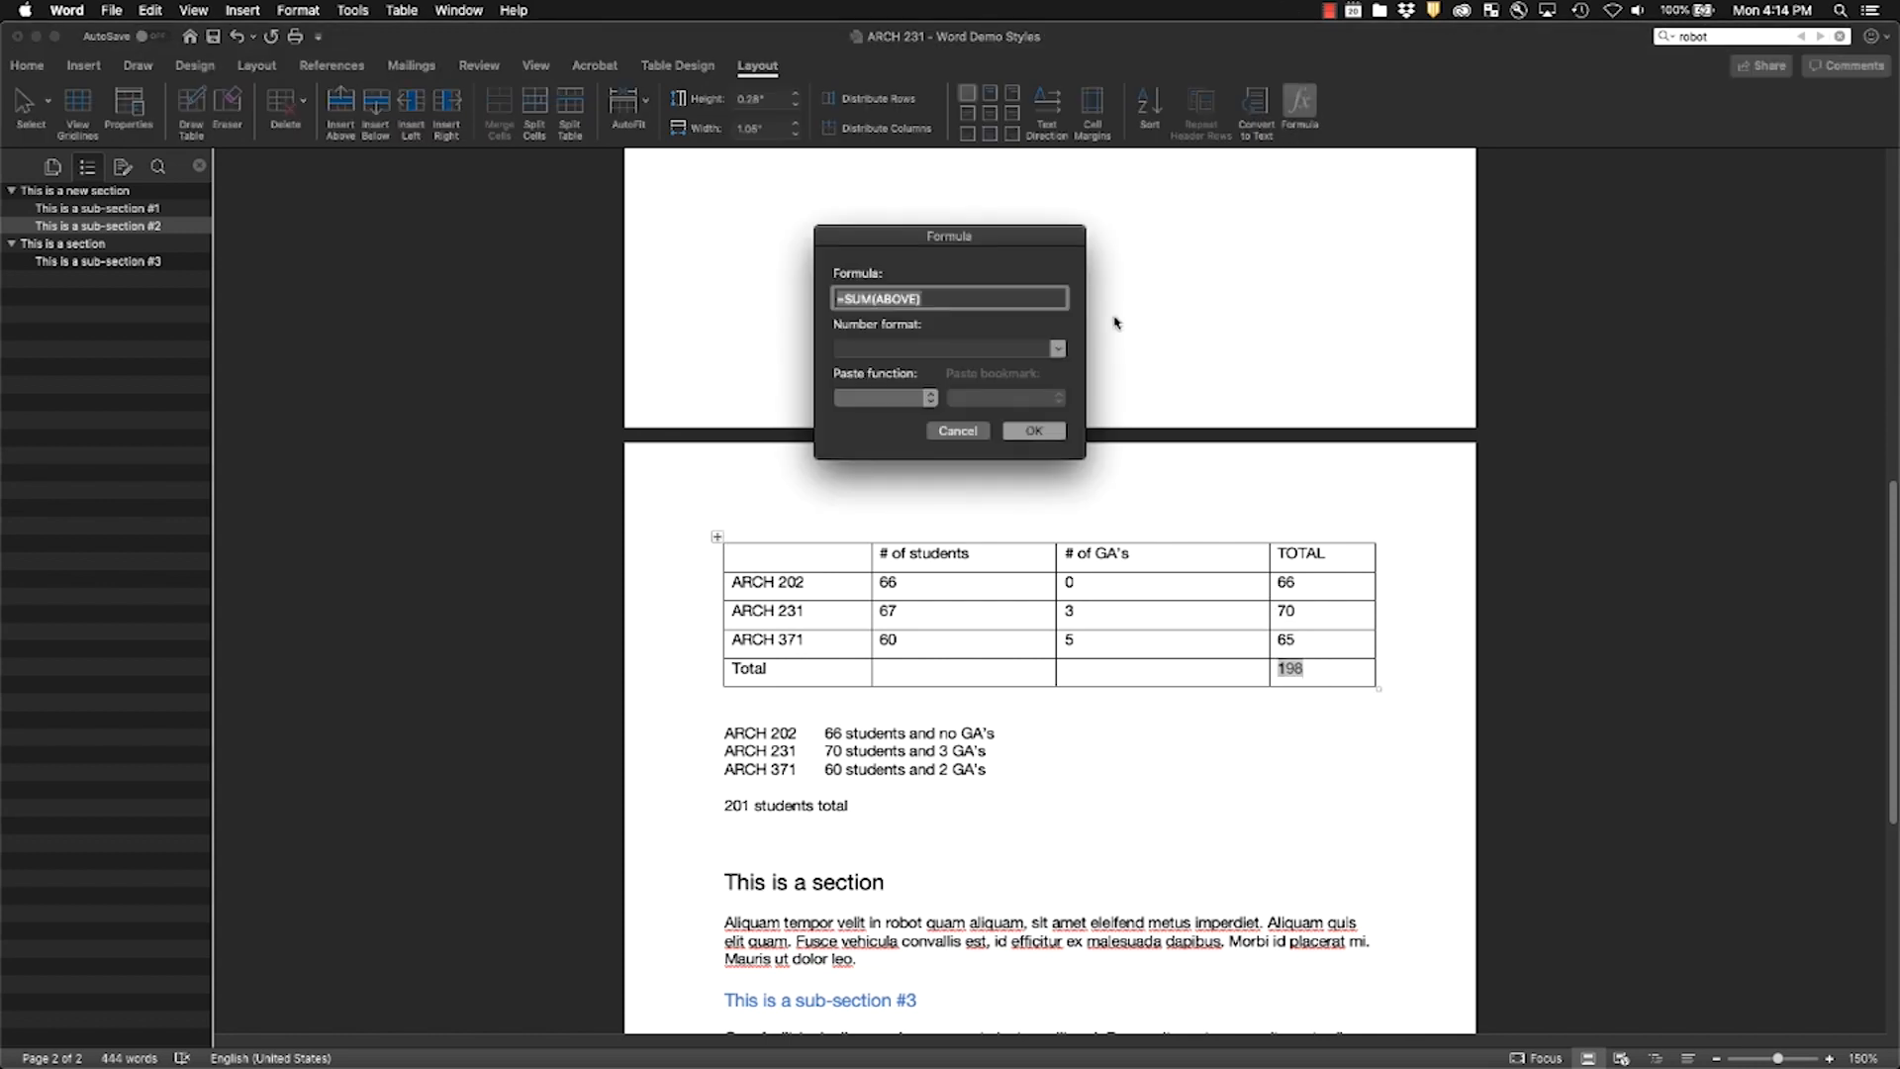
{"action": "left_click", "coordinate": [1032, 431]}
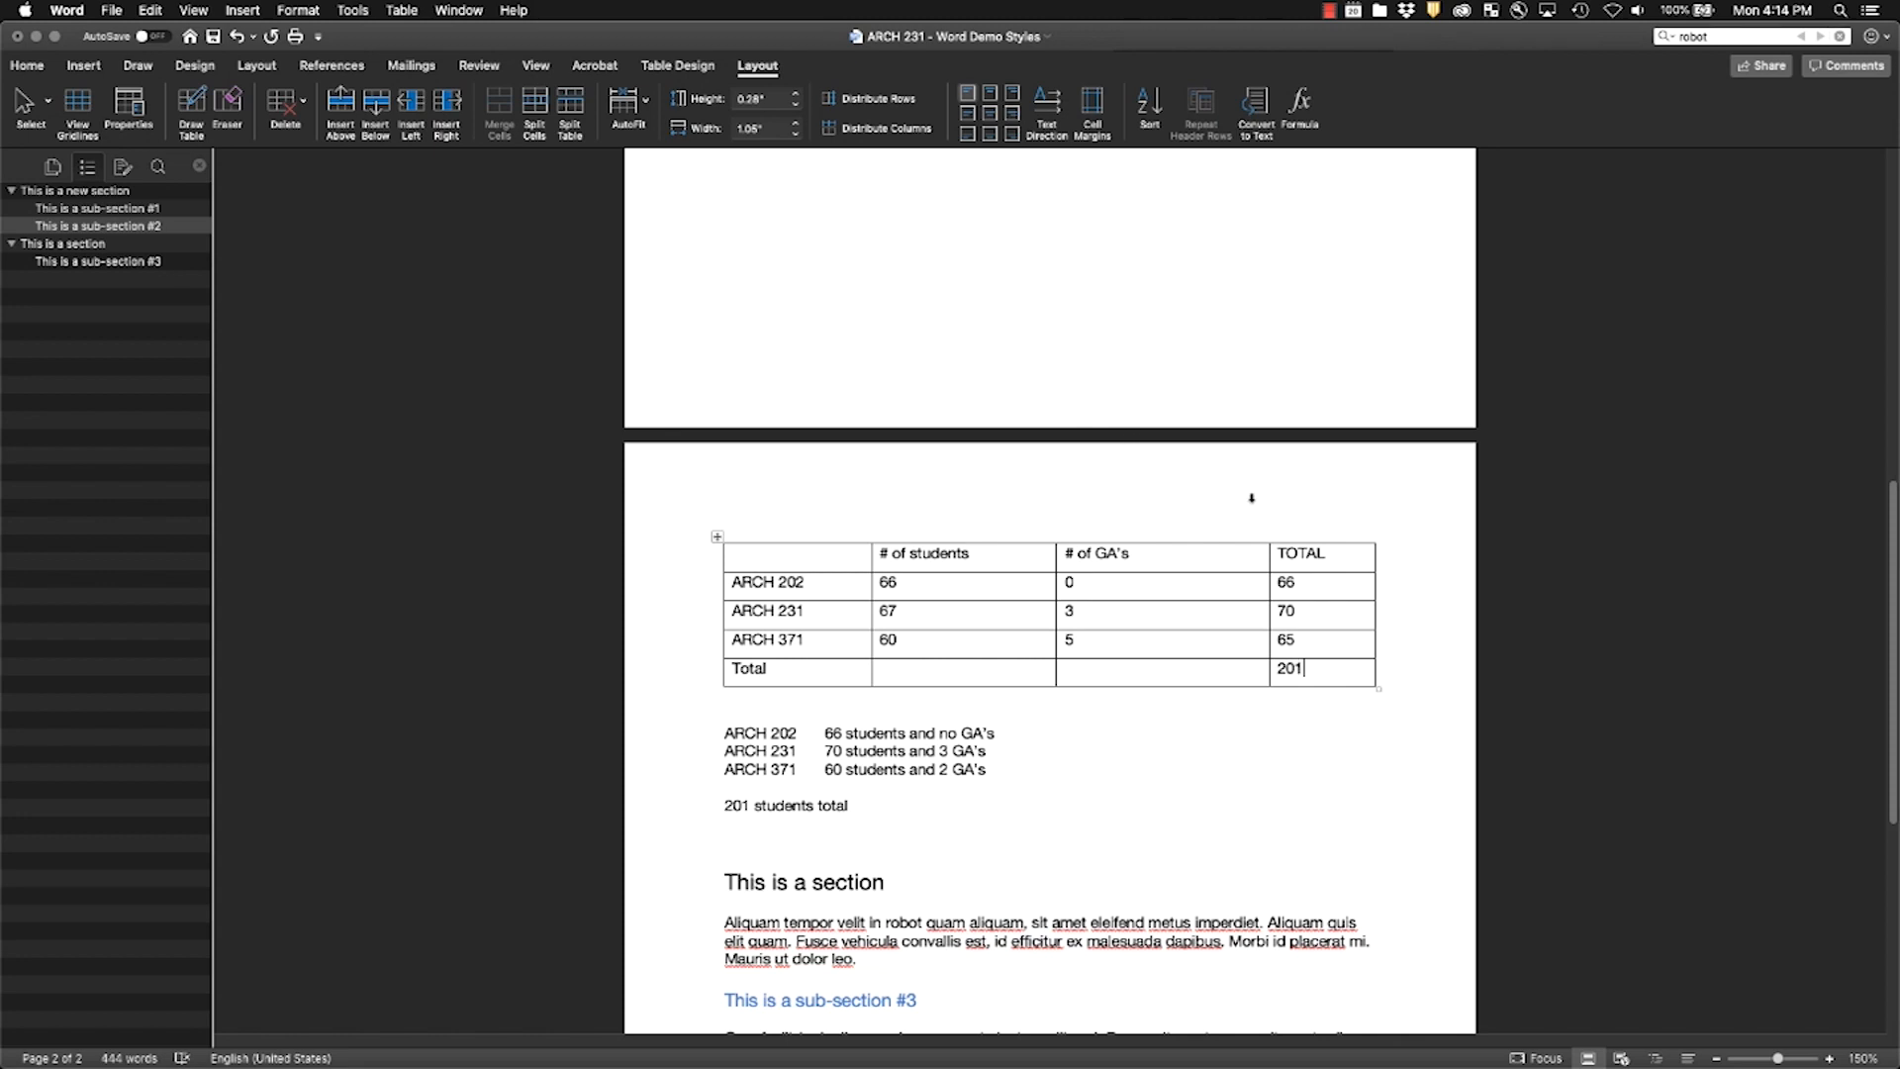
Step: Select the whole course table and AutoFit its columns to their contents
{"action": "left_click_drag", "start_coordinate": [1319, 668], "coordinate": [720, 542]}
{"action": "left_click", "coordinate": [719, 541]}
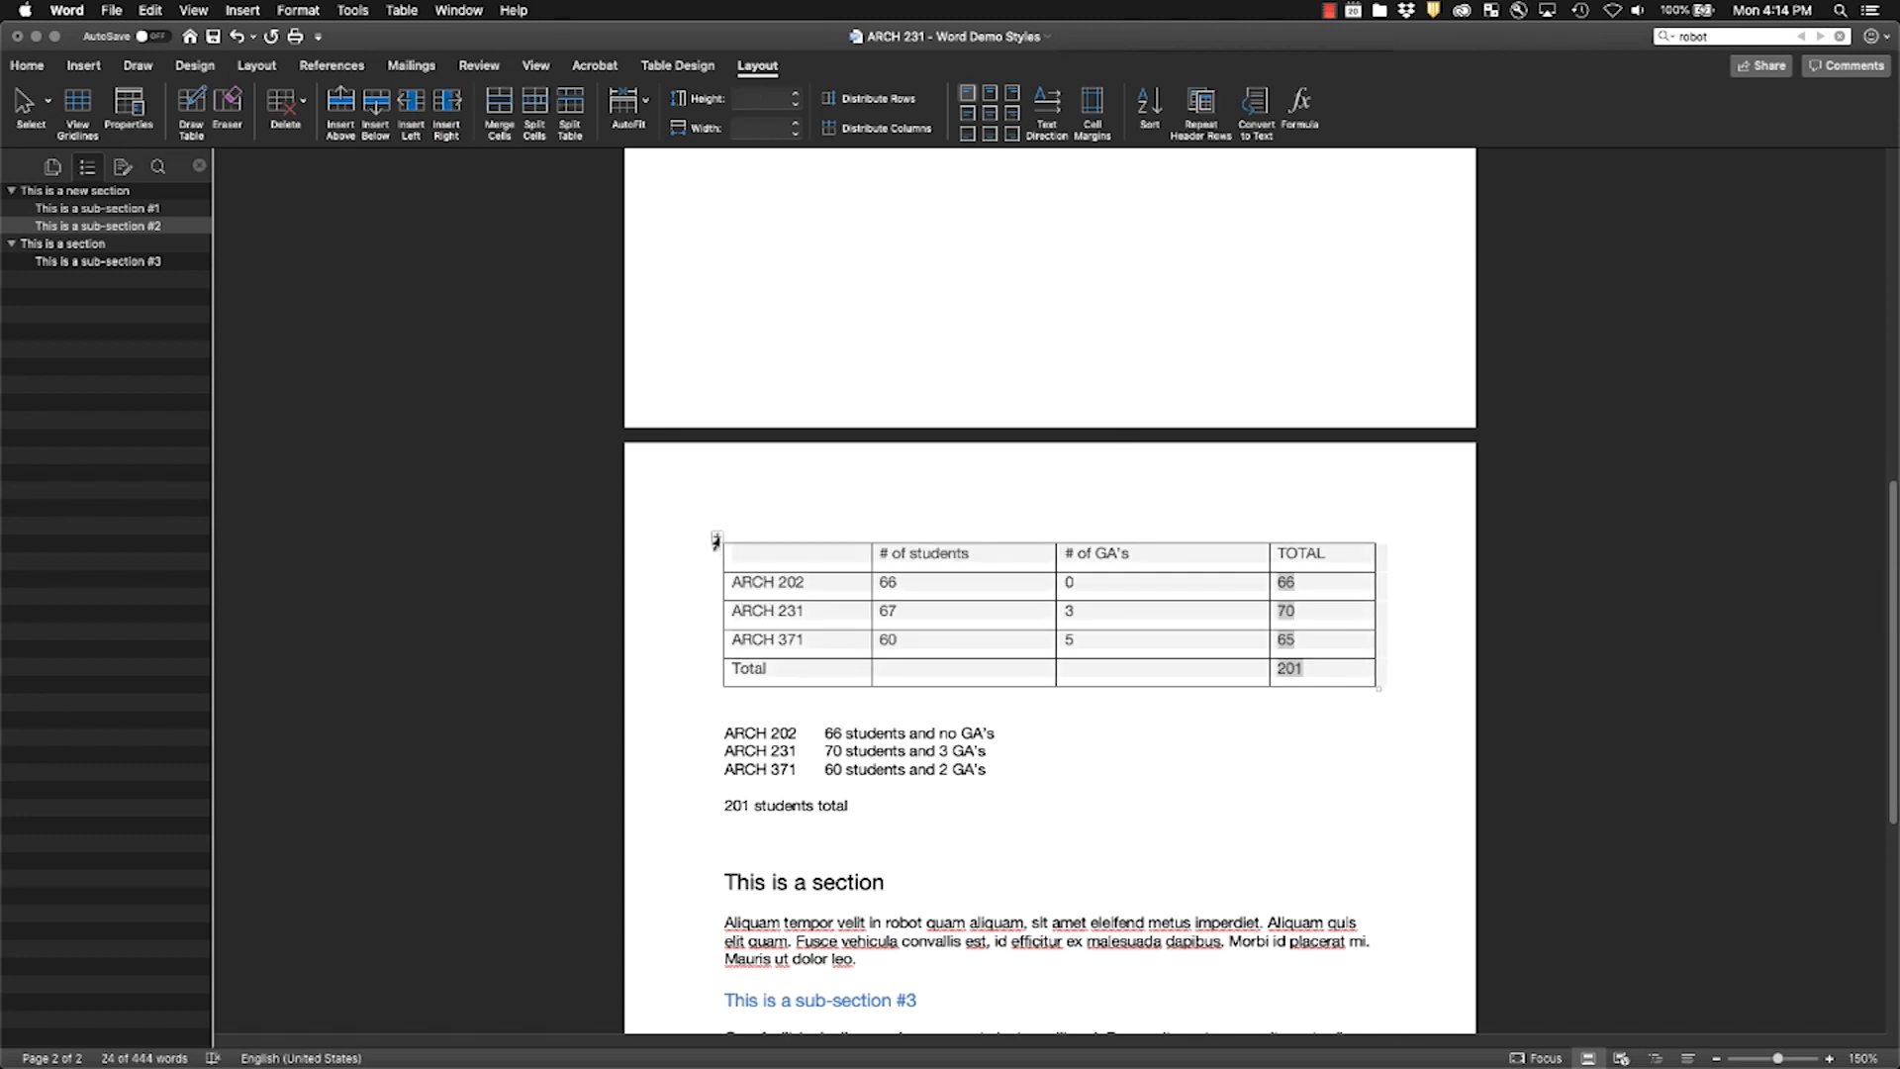
{"action": "left_click", "coordinate": [634, 112]}
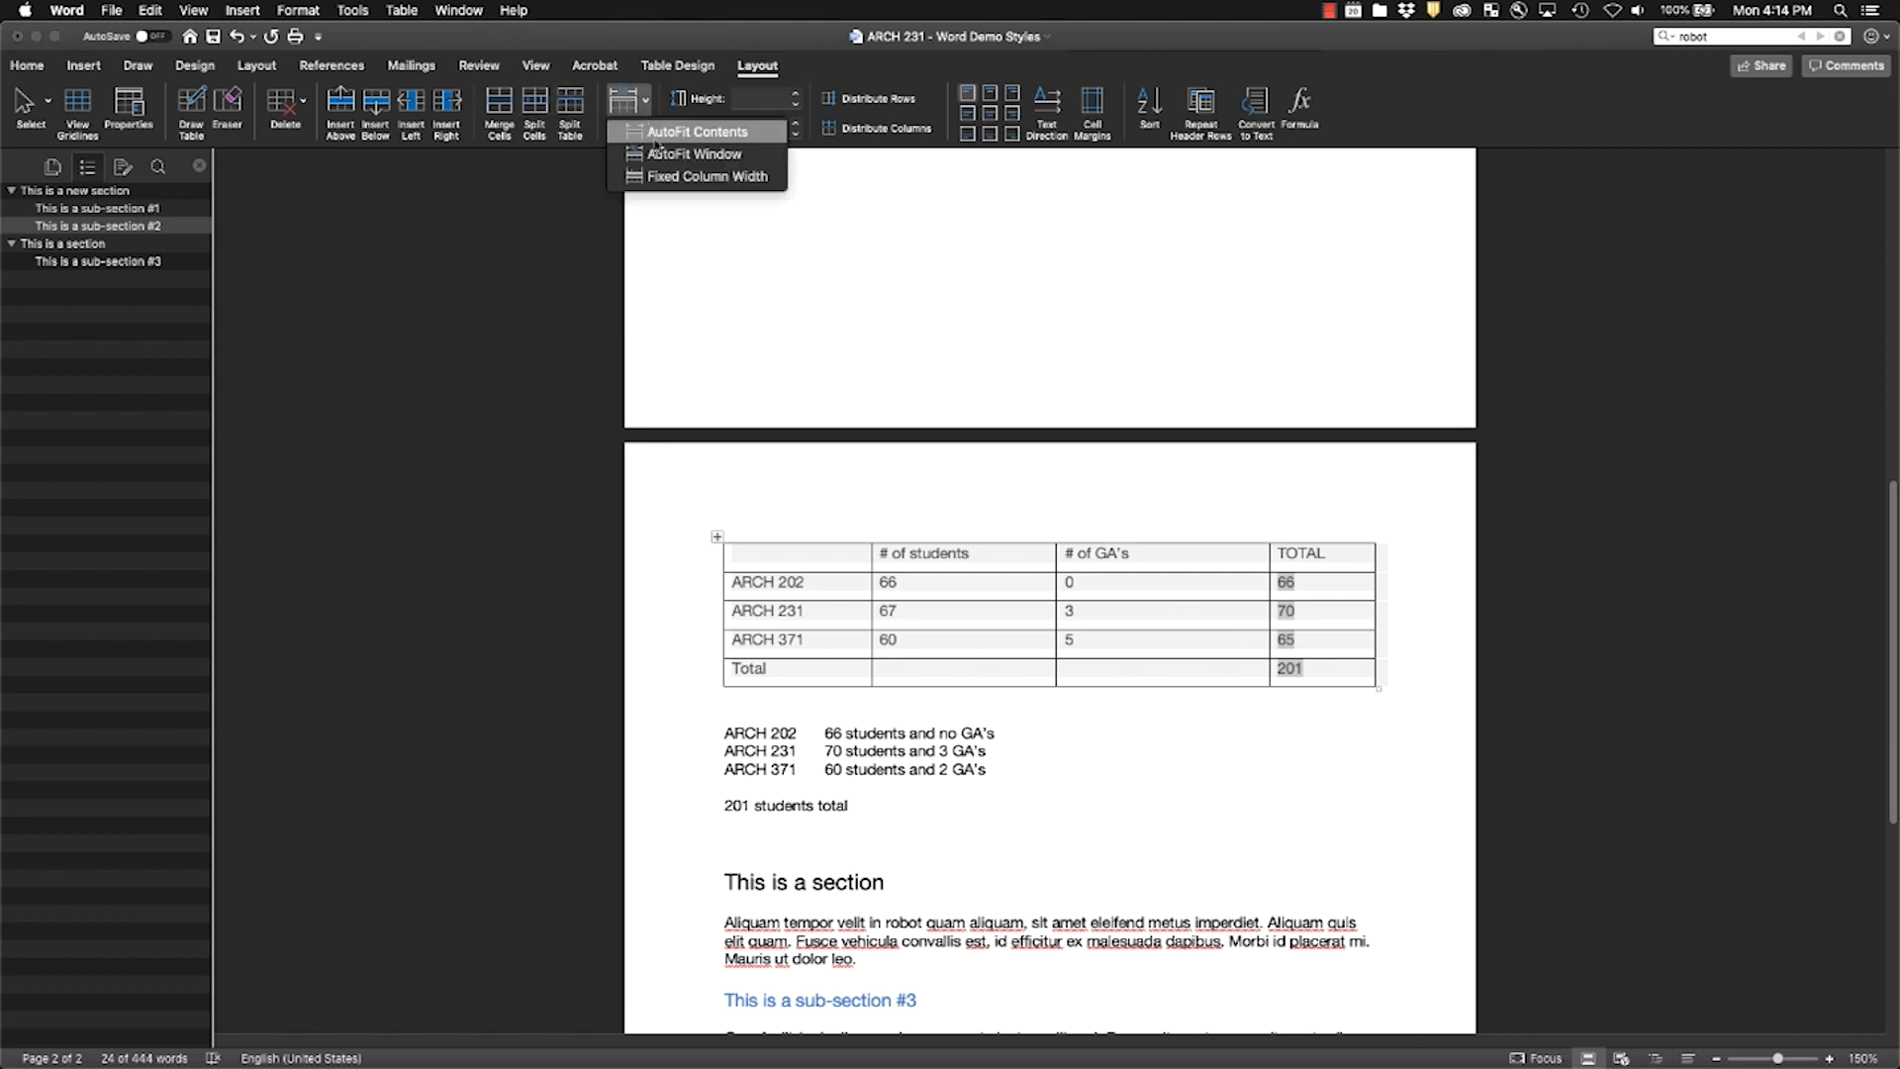
{"action": "left_click", "coordinate": [679, 140]}
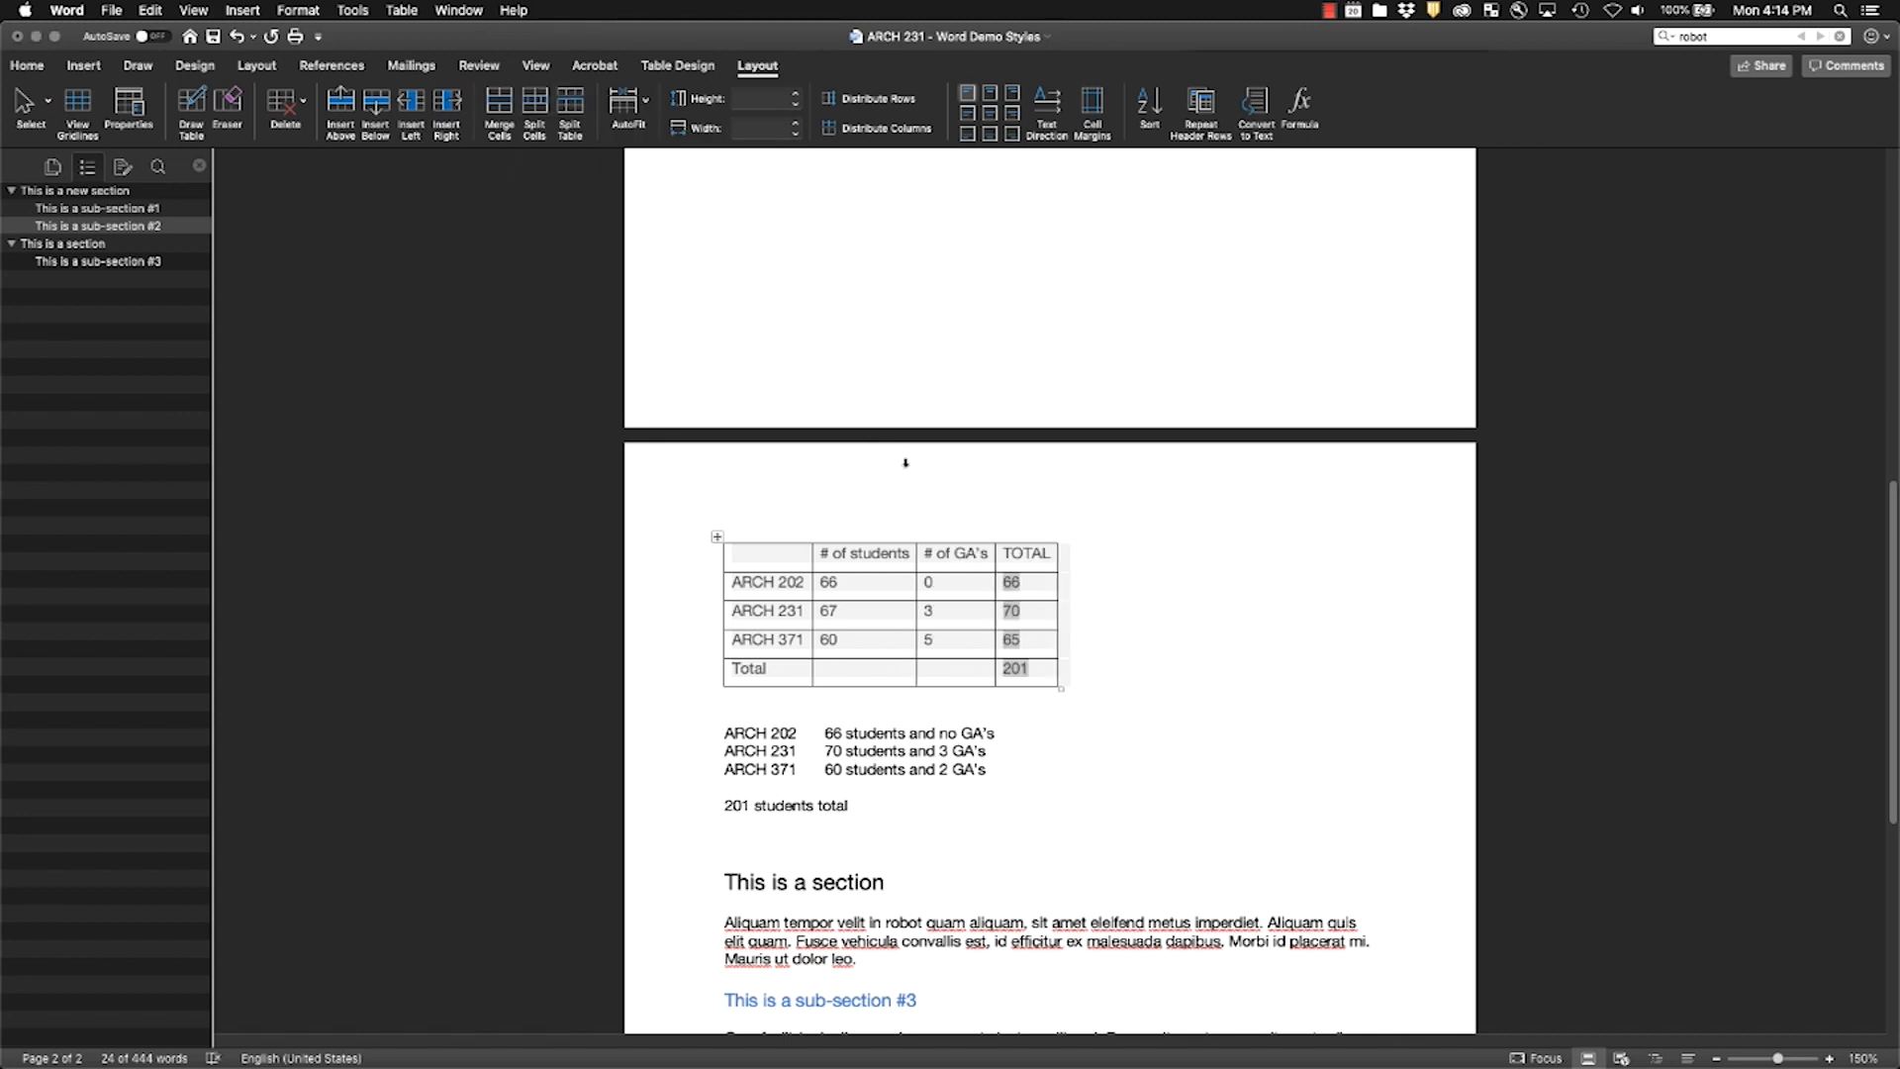
Step: Center the contents of the "# of students", "# of GA's" and "TOTAL" columns
{"action": "left_click", "coordinate": [837, 552]}
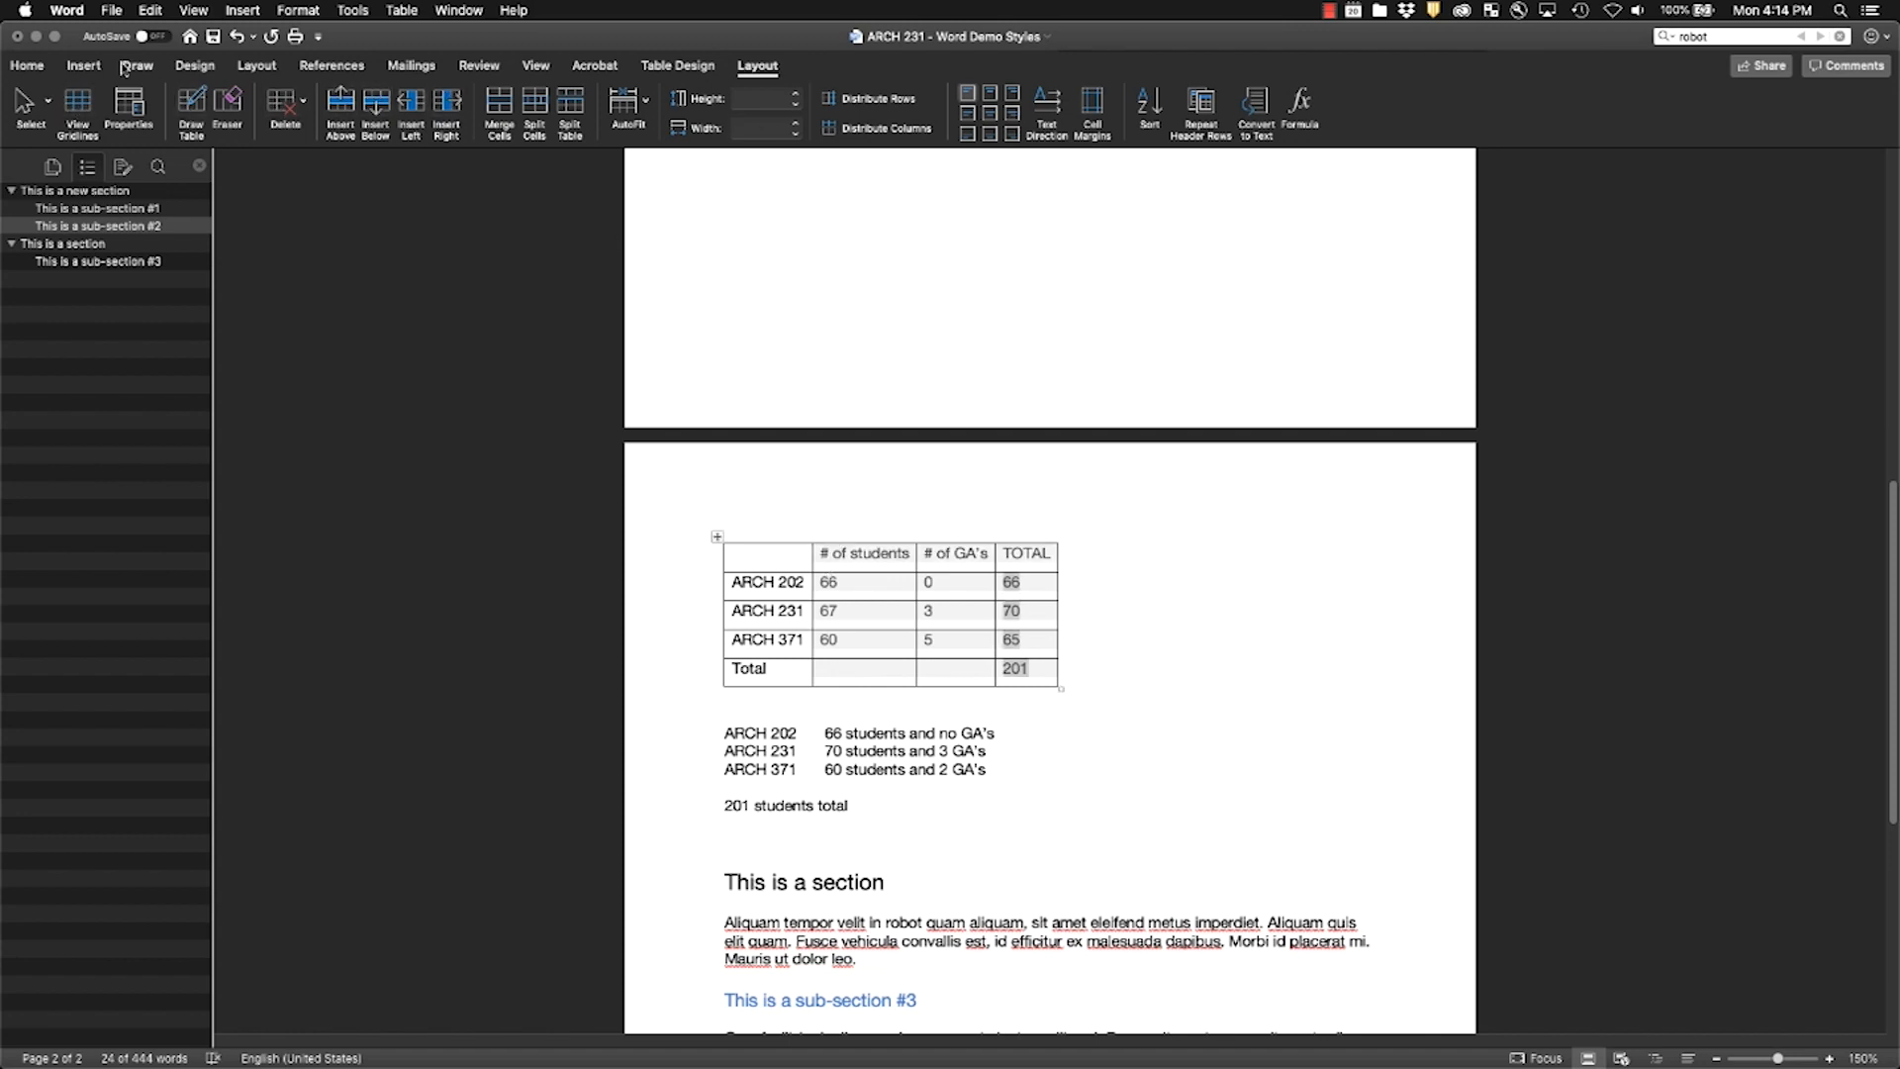
{"action": "left_click", "coordinate": [28, 66]}
{"action": "left_click", "coordinate": [428, 127]}
Step: Apply a light blue banded table style with bold headers and italic row labels to the whole table
{"action": "left_click", "coordinate": [1003, 584]}
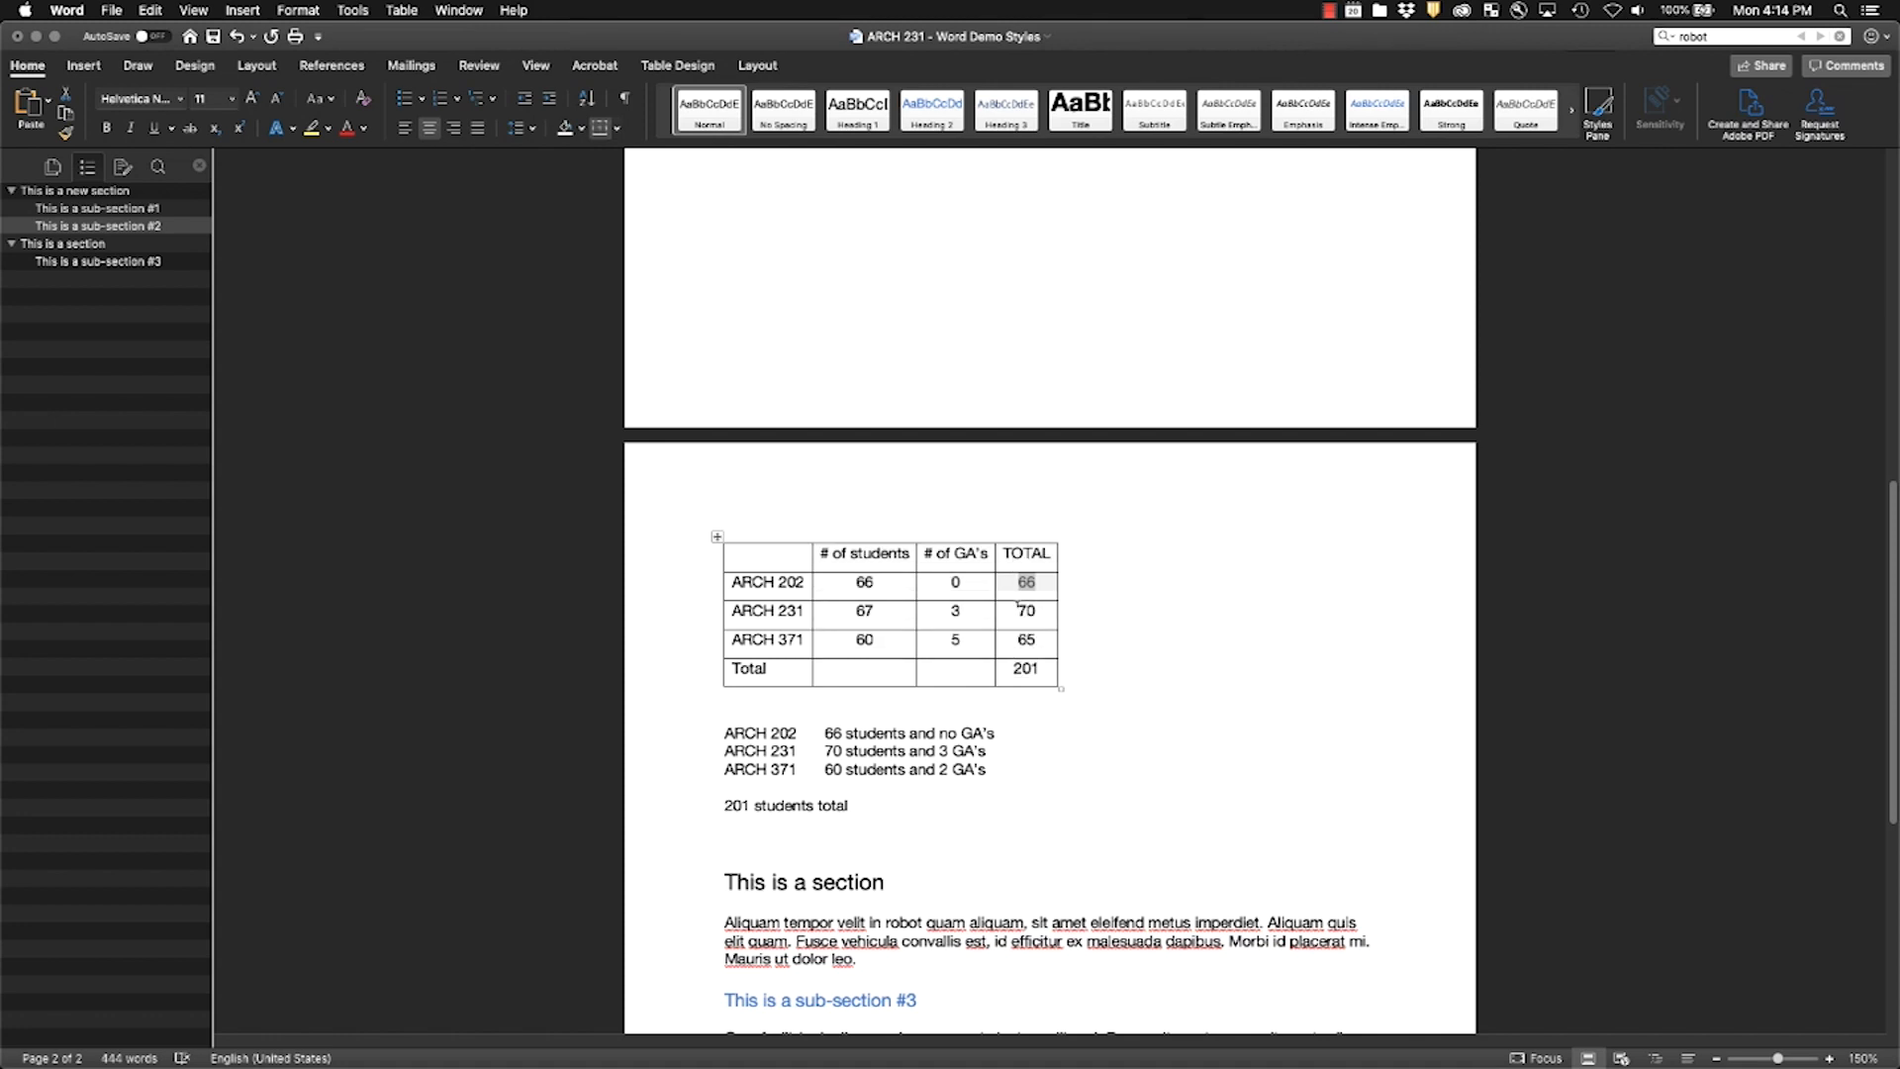
{"action": "key", "text": "shift+Down"}
{"action": "key", "text": "shift+Down"}
{"action": "key", "text": "shift+Down"}
{"action": "left_click", "coordinate": [718, 66]}
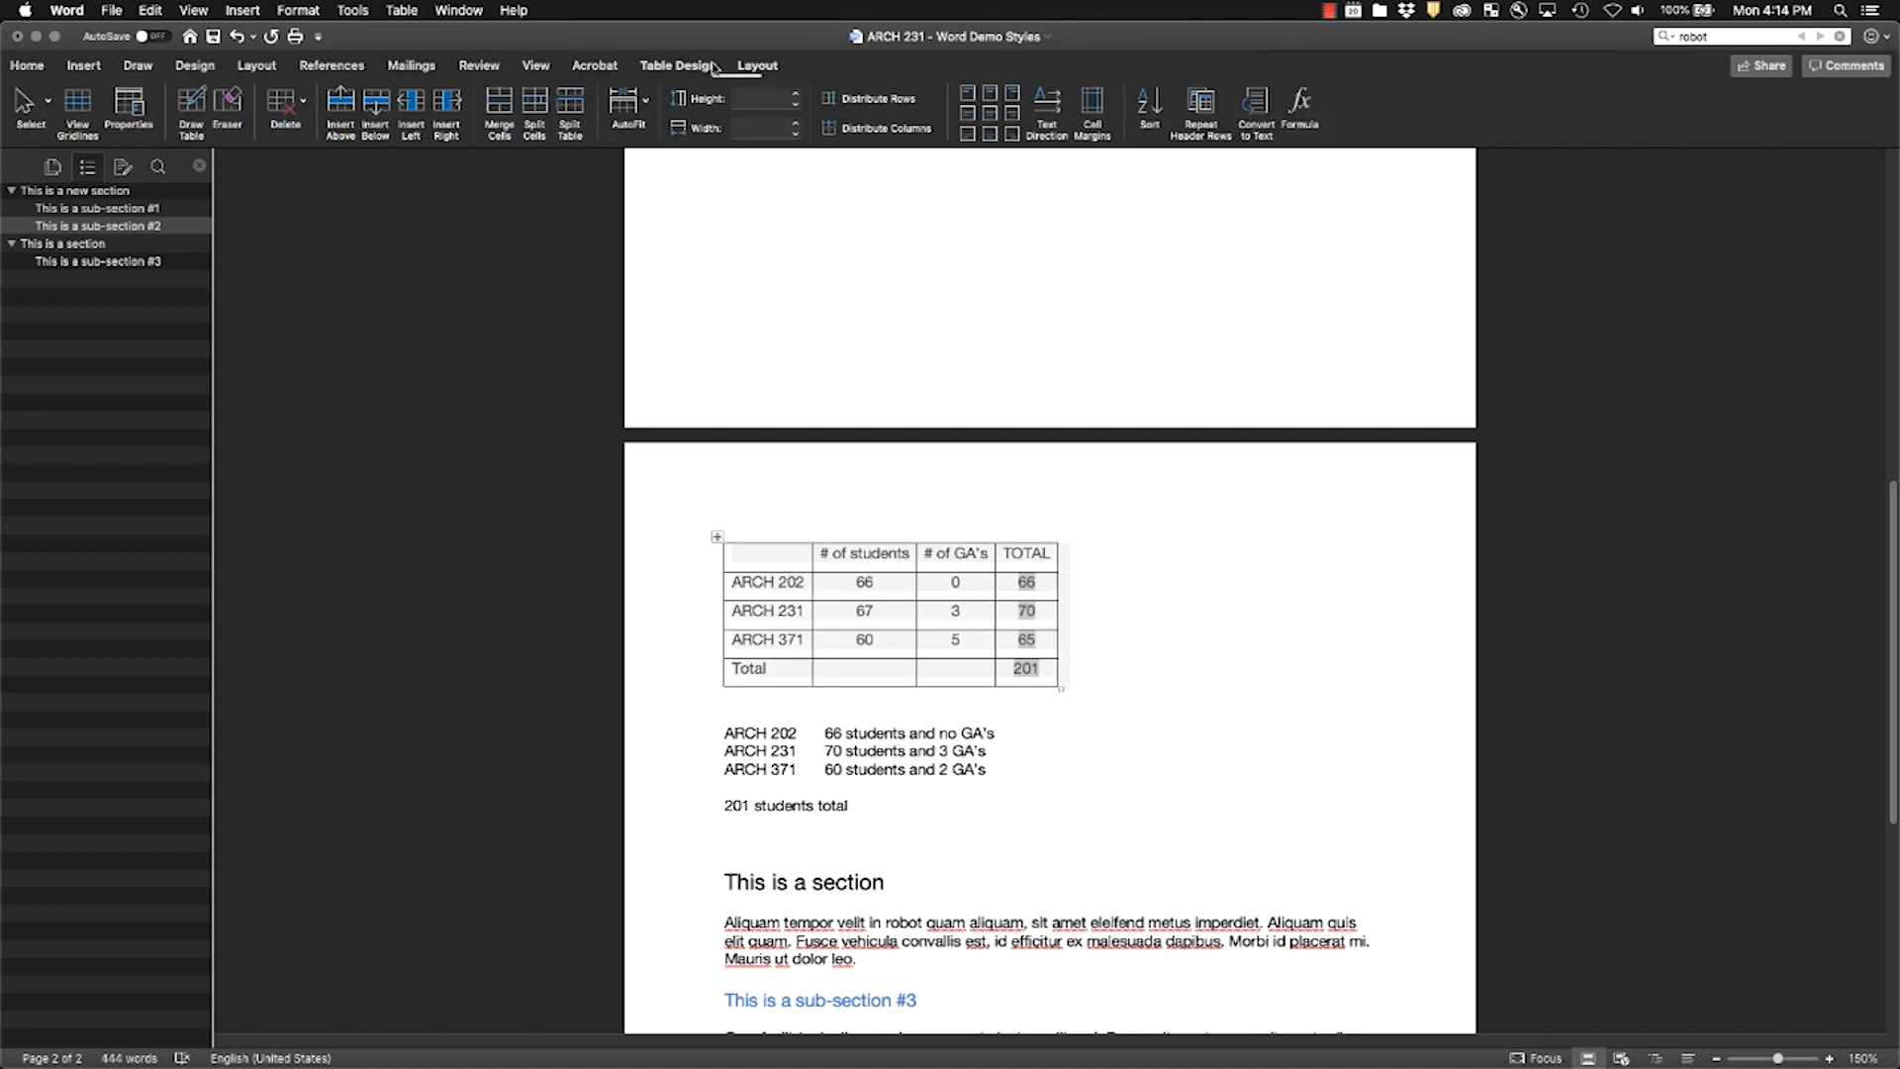
{"action": "left_click", "coordinate": [1155, 116]}
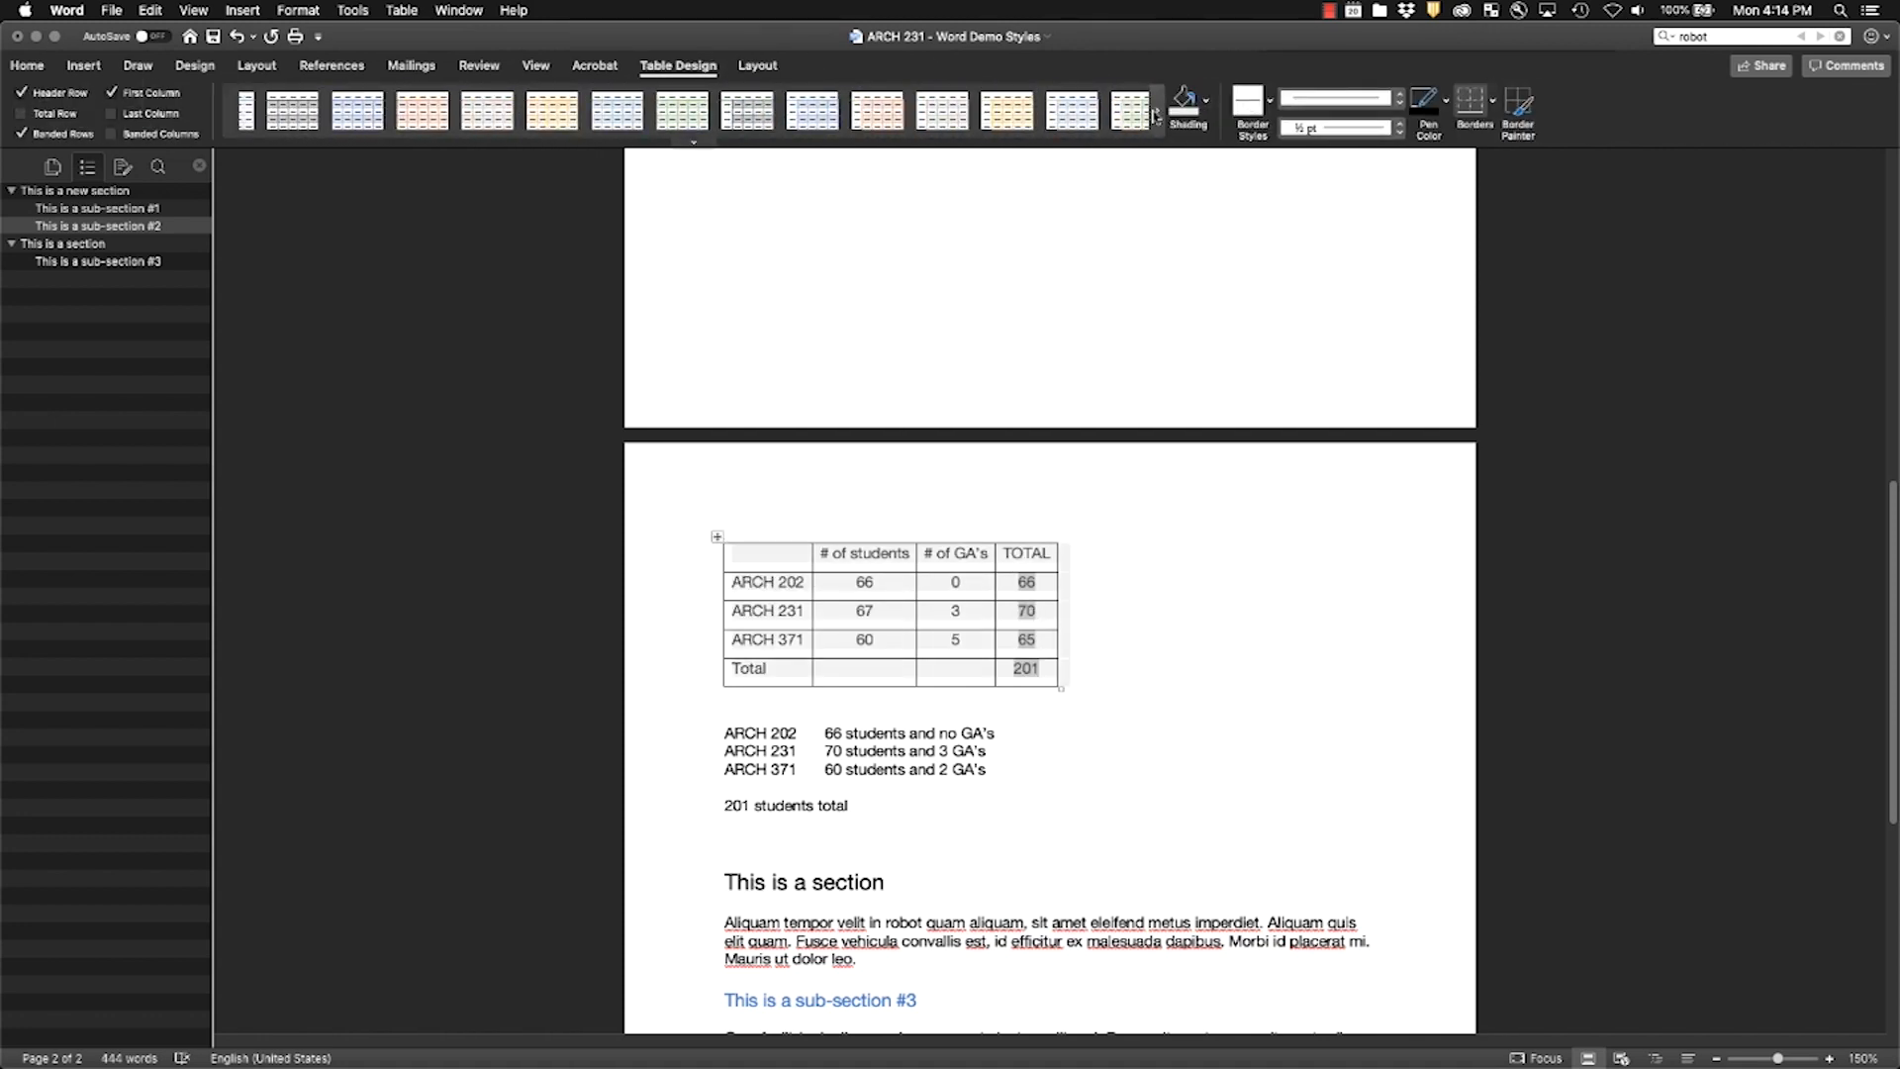
{"action": "left_click", "coordinate": [1051, 109]}
{"action": "left_click", "coordinate": [1210, 609]}
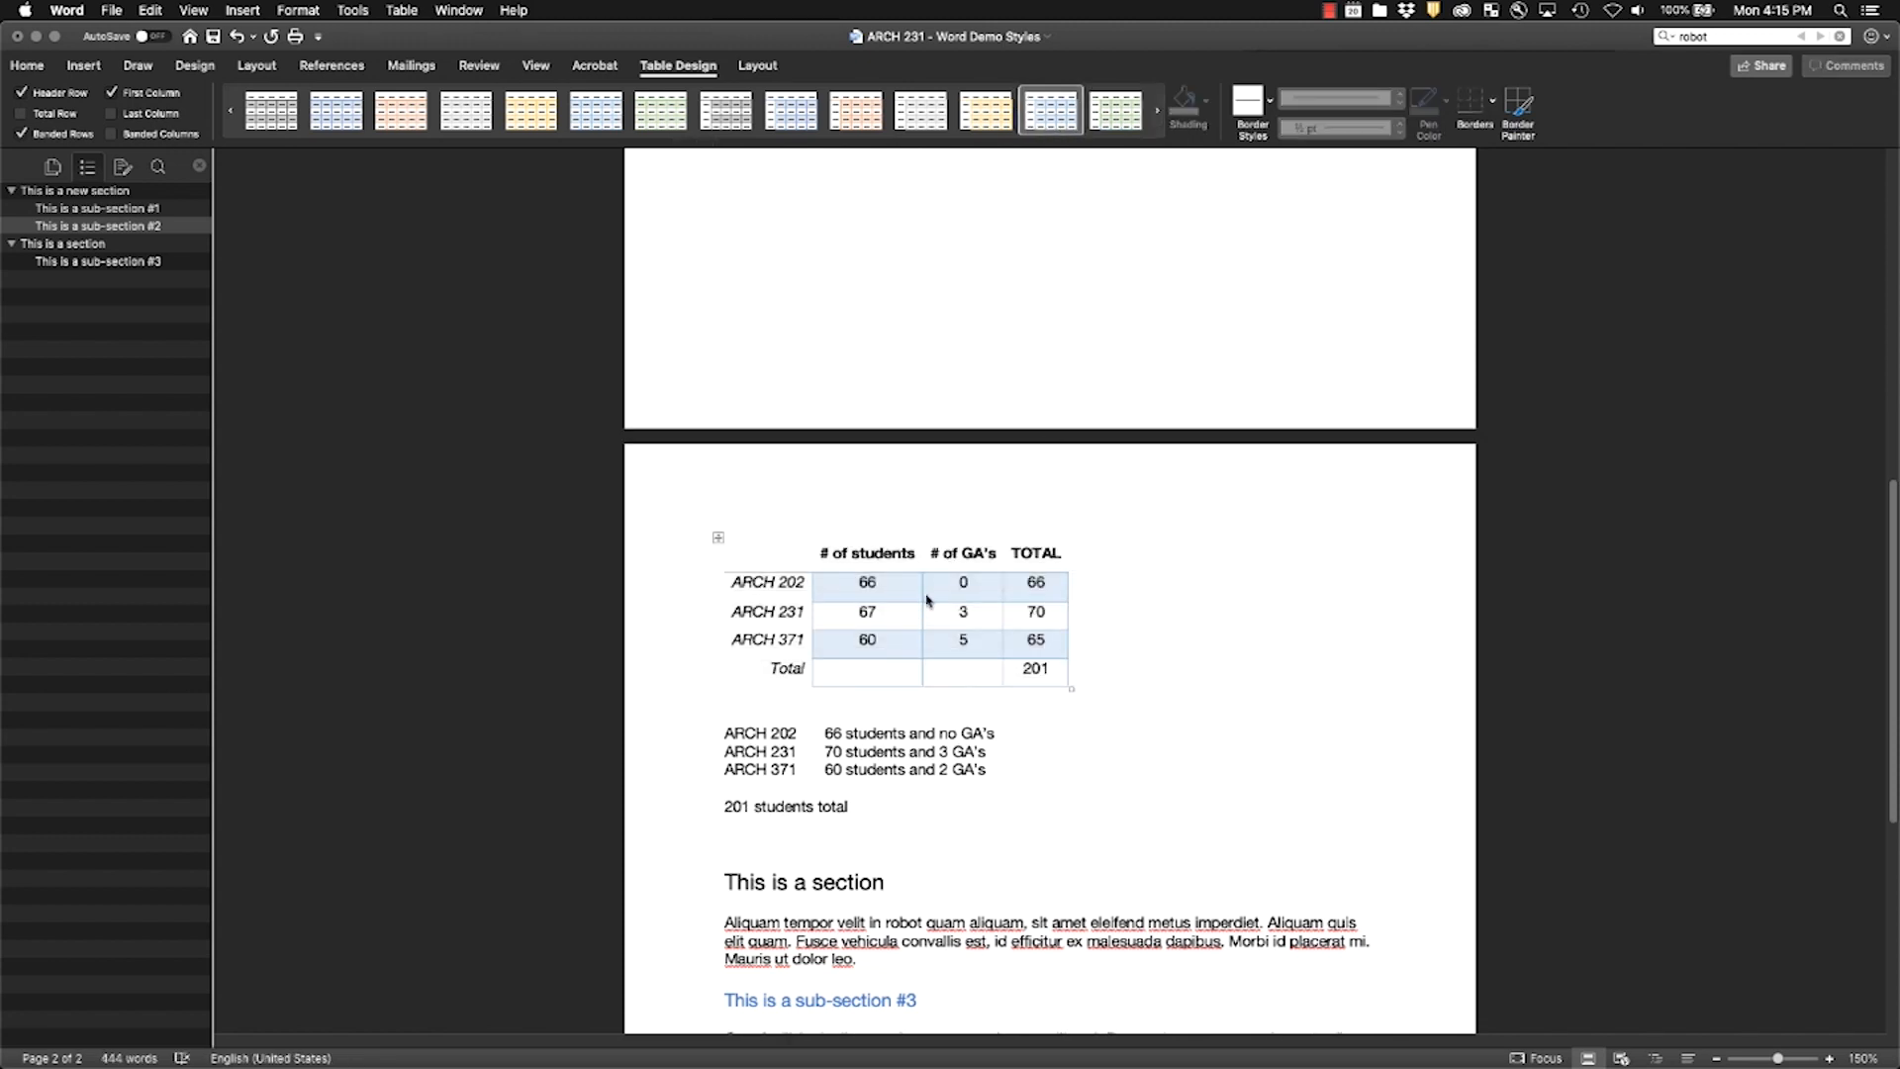
Step: Widen the "# of students" and "# of GA's" columns and extend the table's outer edge so each header fits on one line
{"action": "left_click_drag", "start_coordinate": [925, 568], "coordinate": [928, 564]}
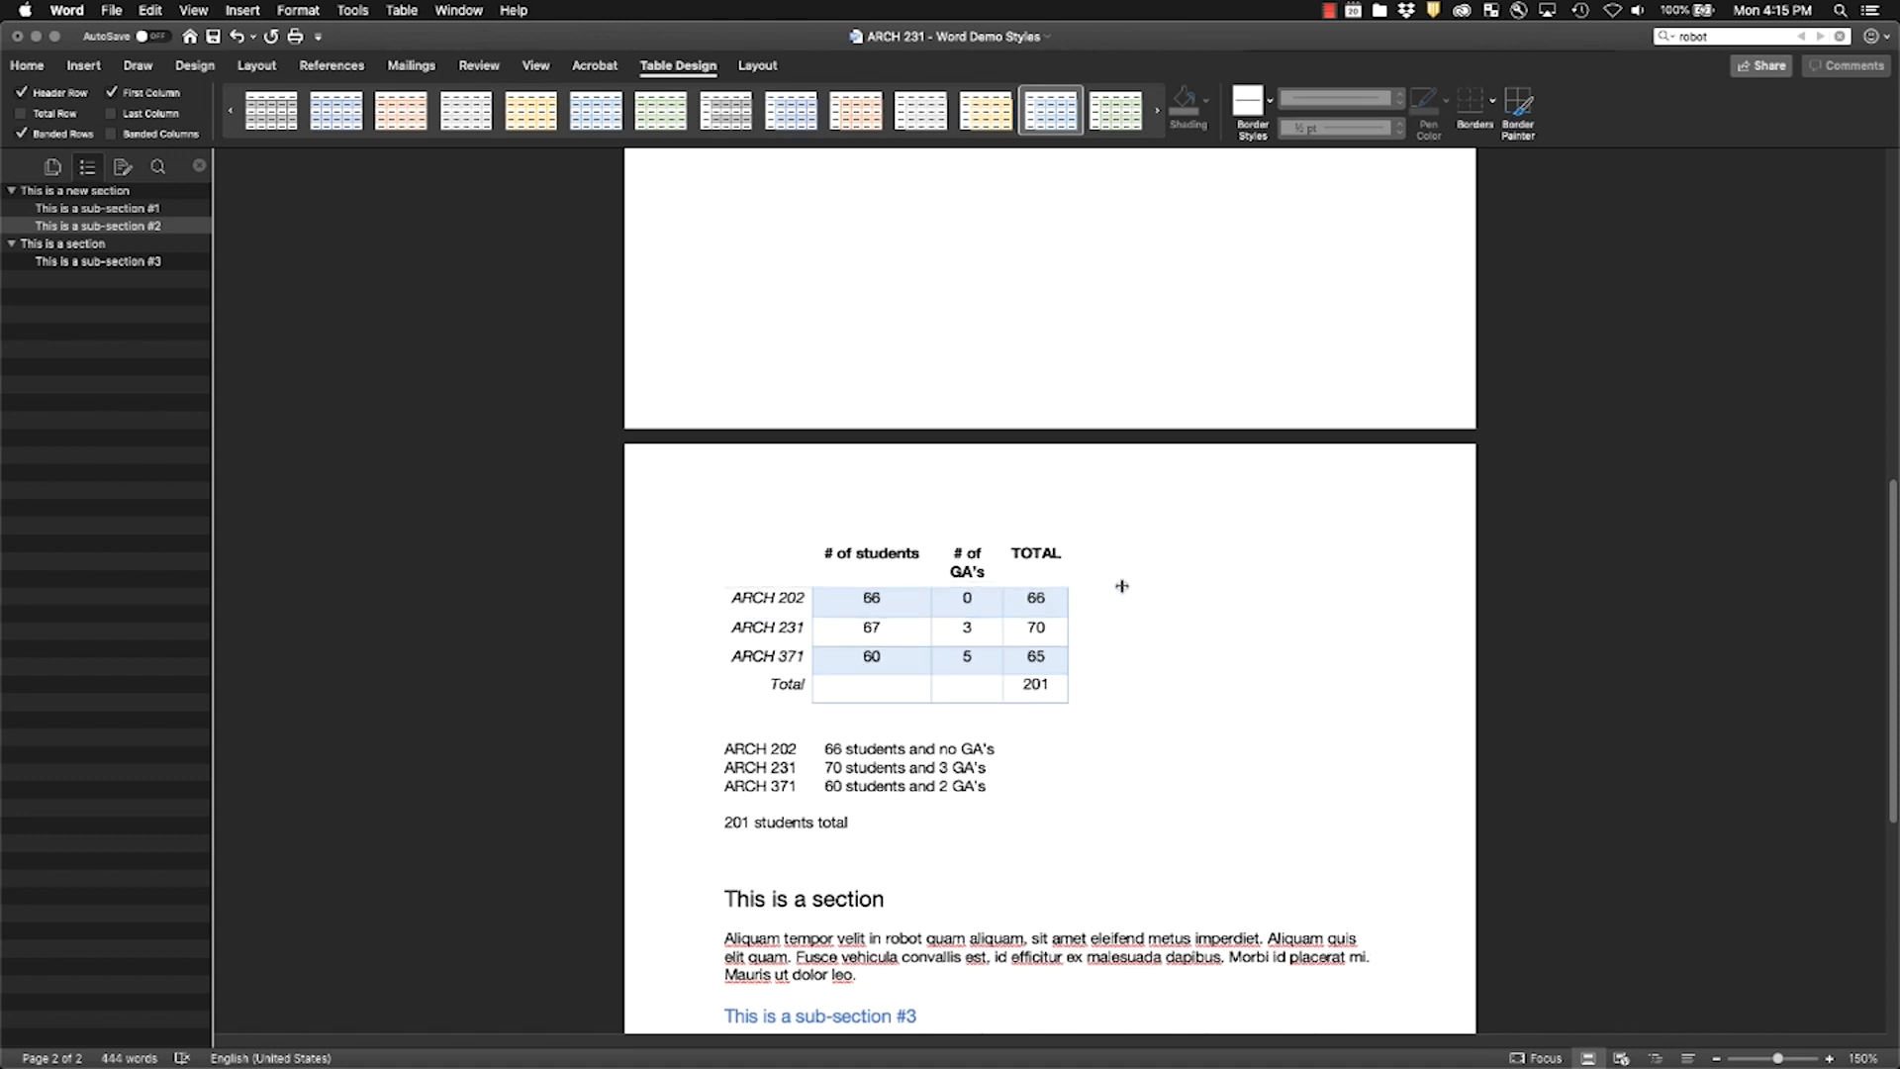
{"action": "mouse_move", "coordinate": [1070, 605]}
{"action": "left_mouse_down"}
{"action": "mouse_move", "coordinate": [1165, 601]}
{"action": "mouse_move", "coordinate": [1099, 600]}
{"action": "left_mouse_up"}
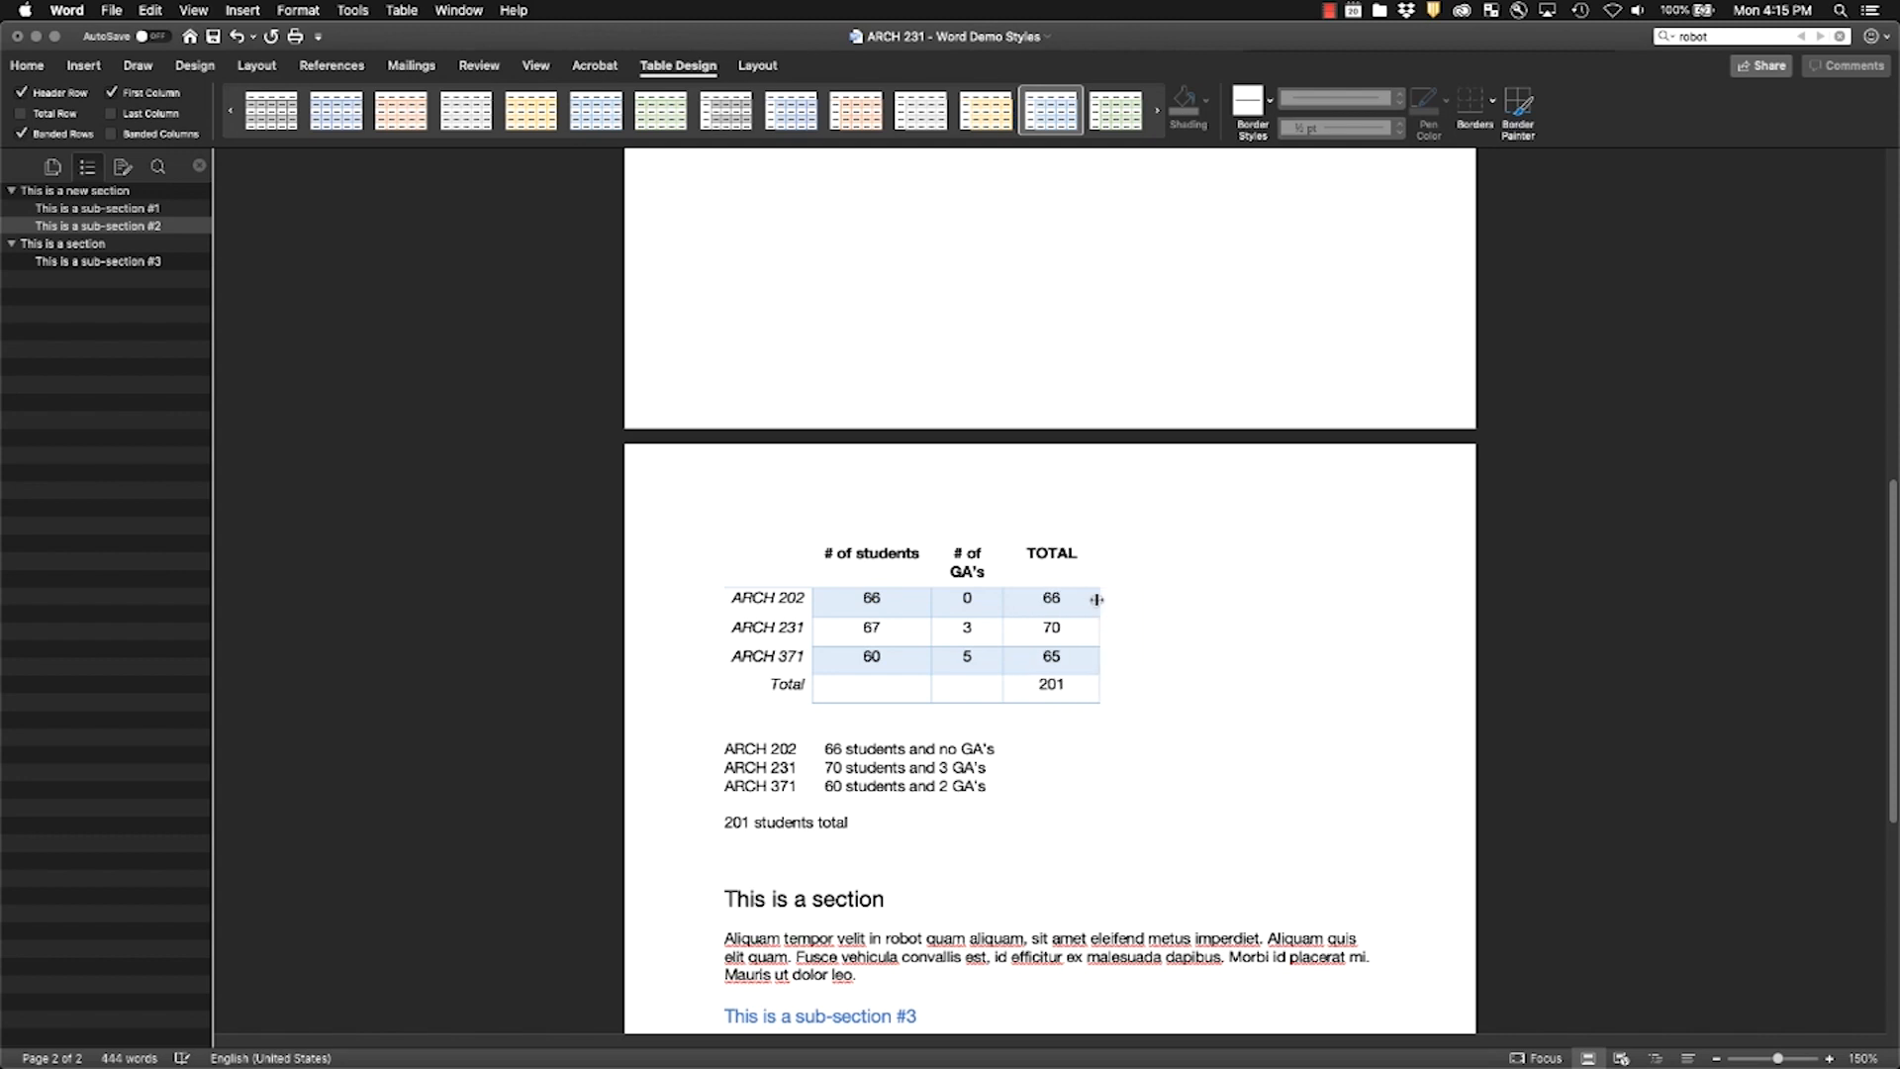
{"action": "left_click_drag", "start_coordinate": [1019, 786], "coordinate": [726, 760]}
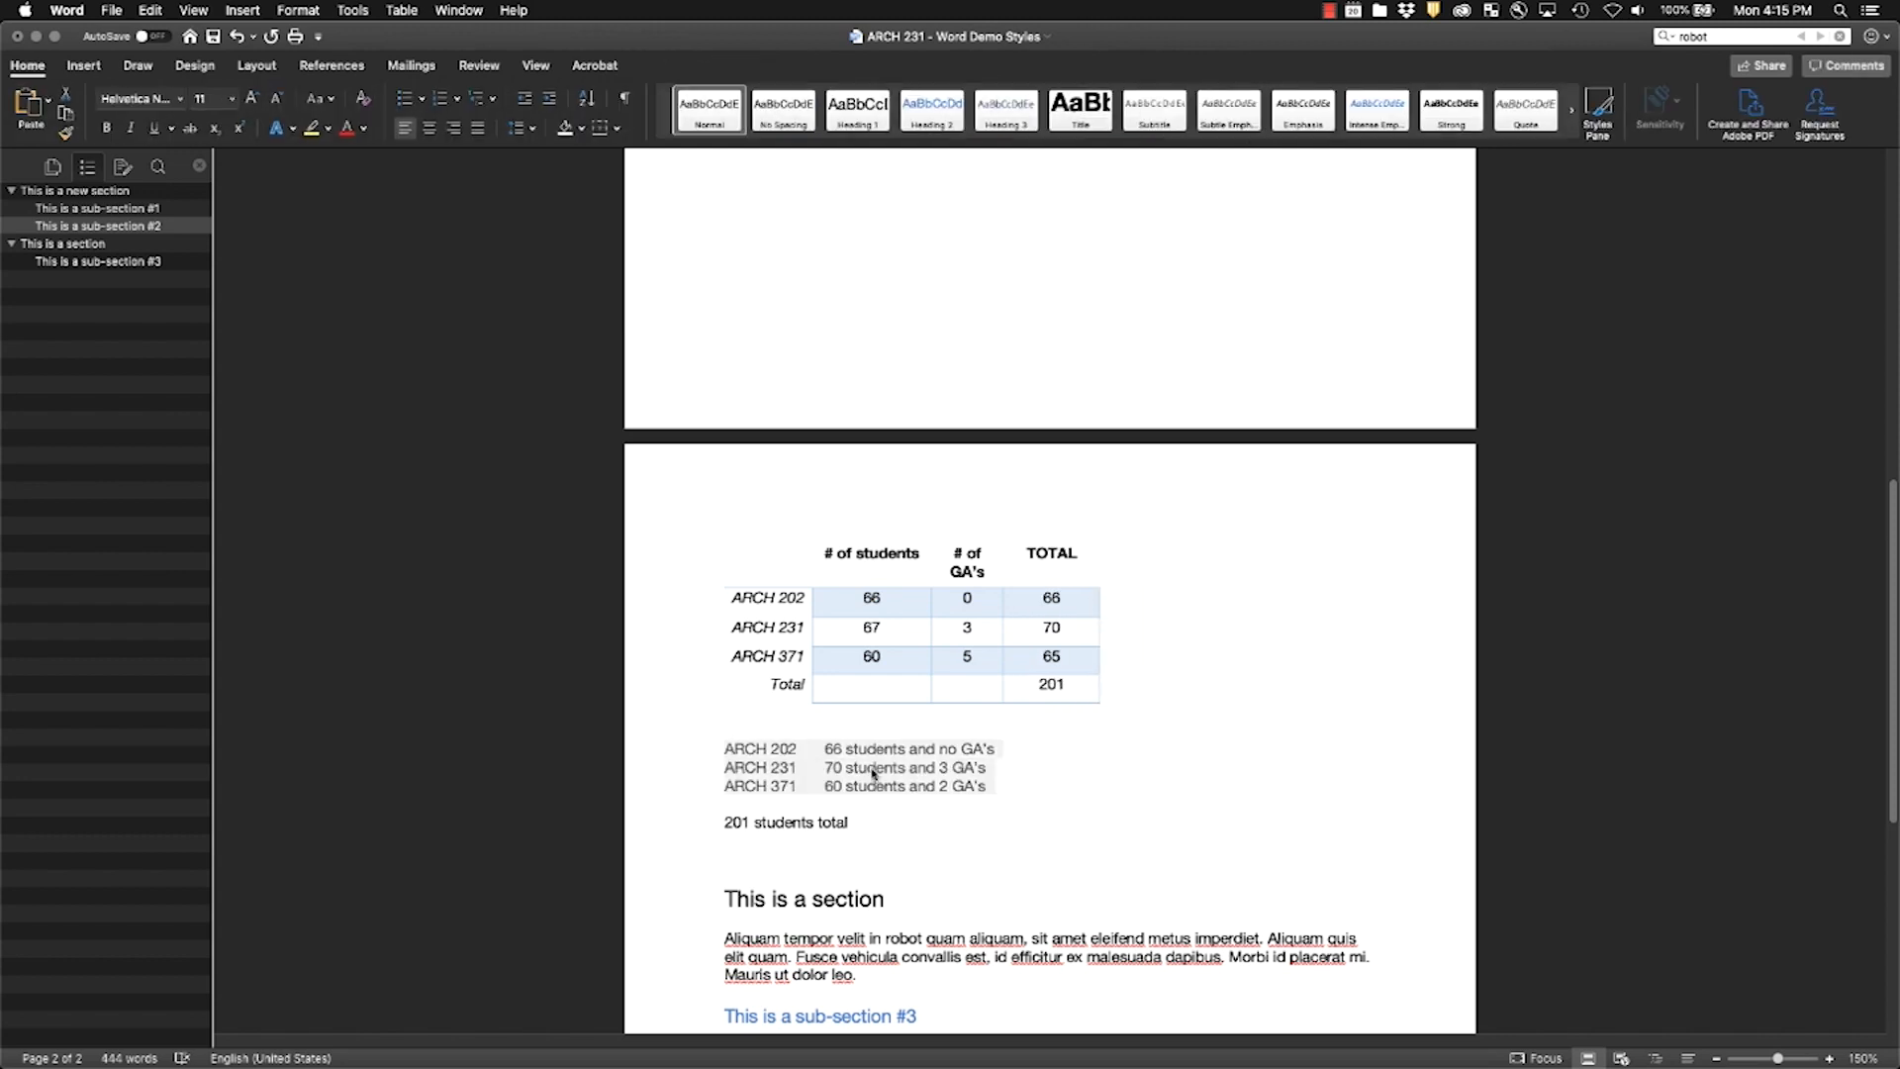
{"action": "left_click", "coordinate": [875, 772]}
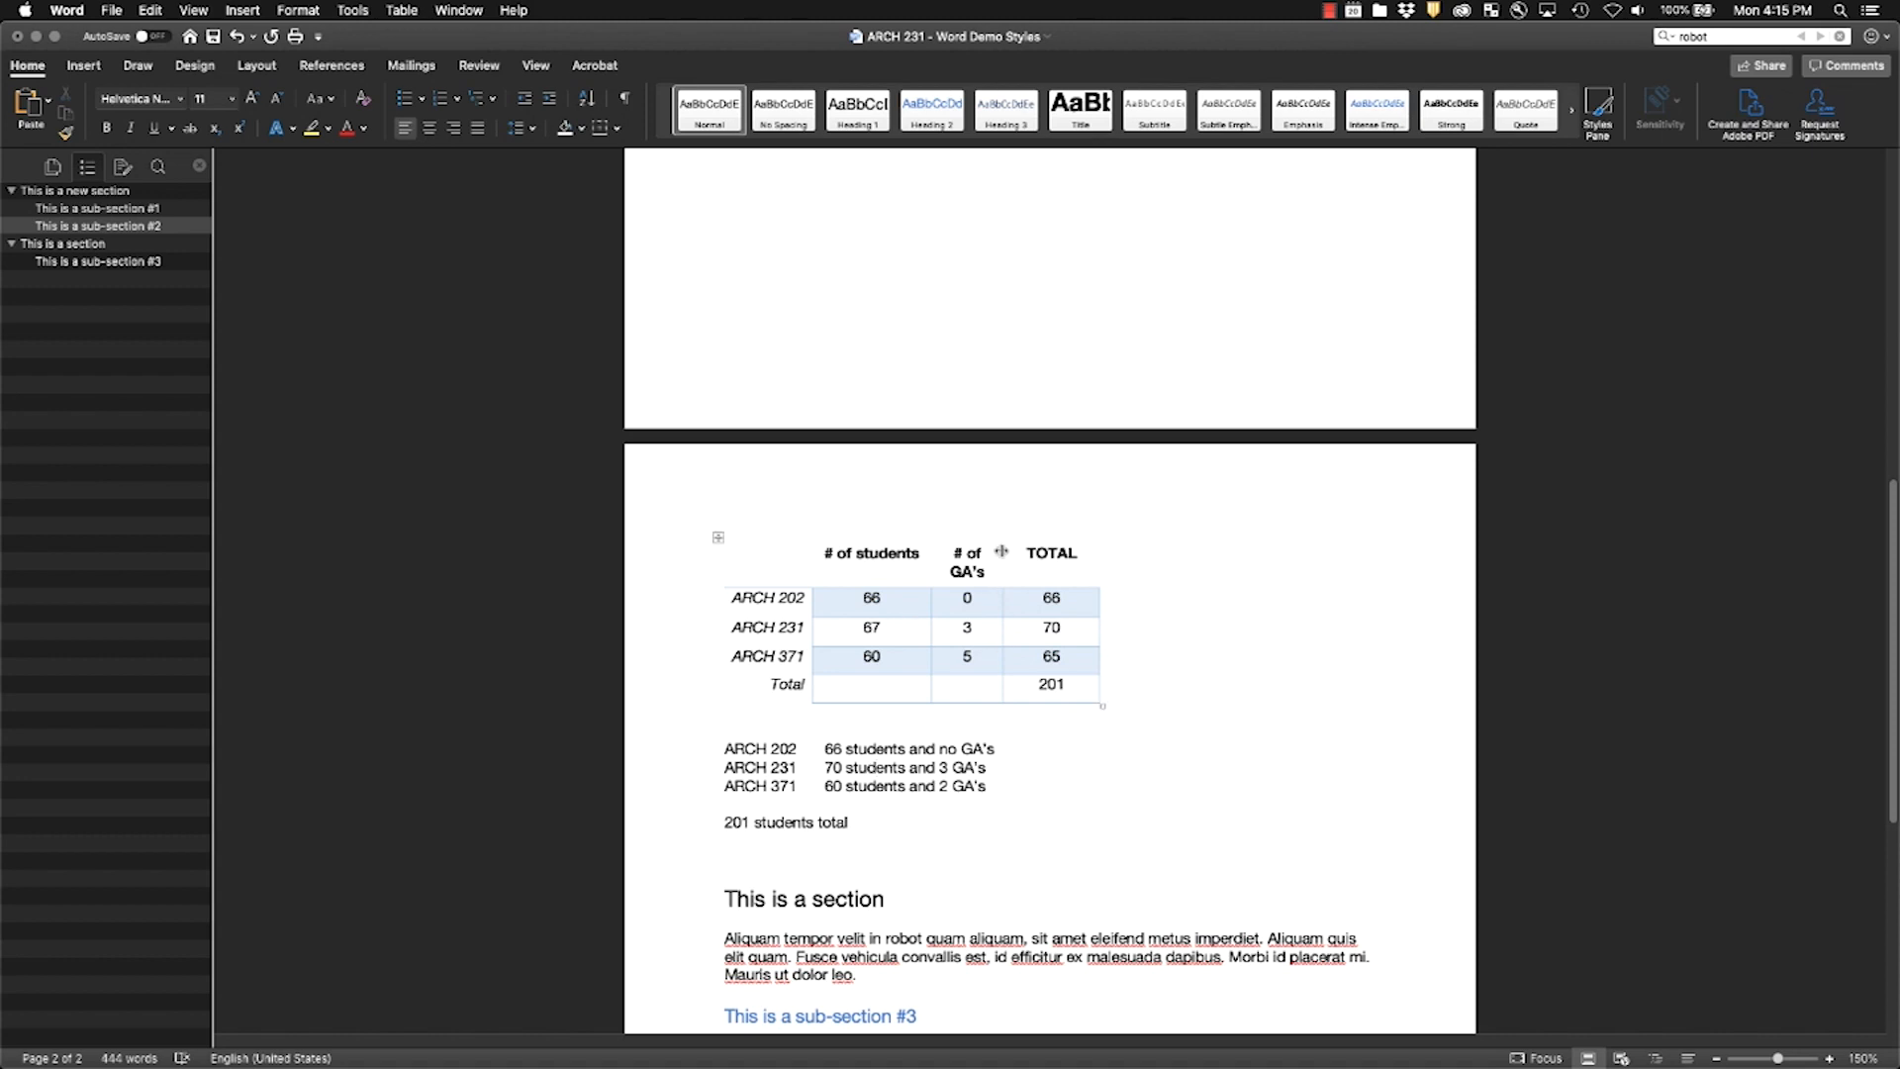
{"action": "left_click_drag", "start_coordinate": [1002, 556], "coordinate": [1031, 555]}
{"action": "left_click", "coordinate": [1189, 666]}
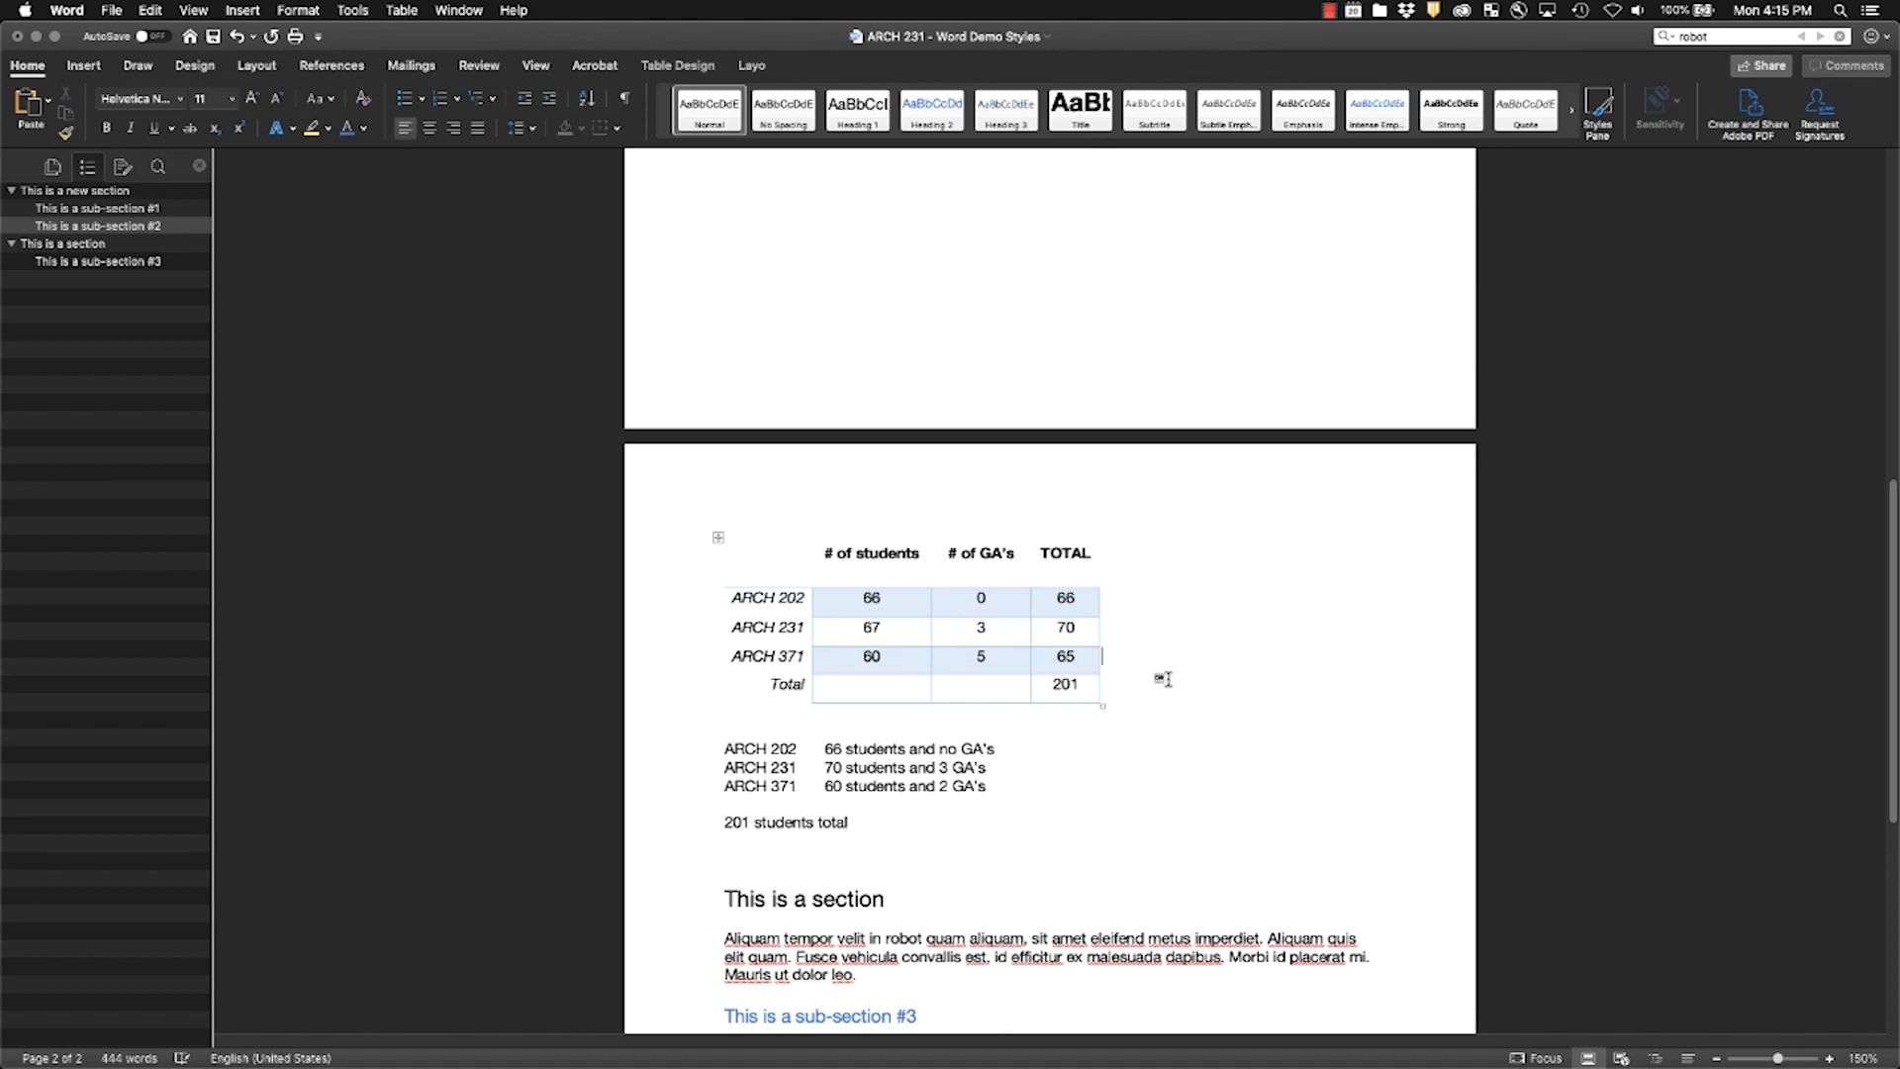
Step: Delete the plain-text ARCH enrollment lines and the students total line below the table
{"action": "left_click_drag", "start_coordinate": [1128, 693], "coordinate": [650, 564]}
{"action": "left_click", "coordinate": [1422, 602]}
{"action": "left_click_drag", "start_coordinate": [643, 824], "coordinate": [643, 757]}
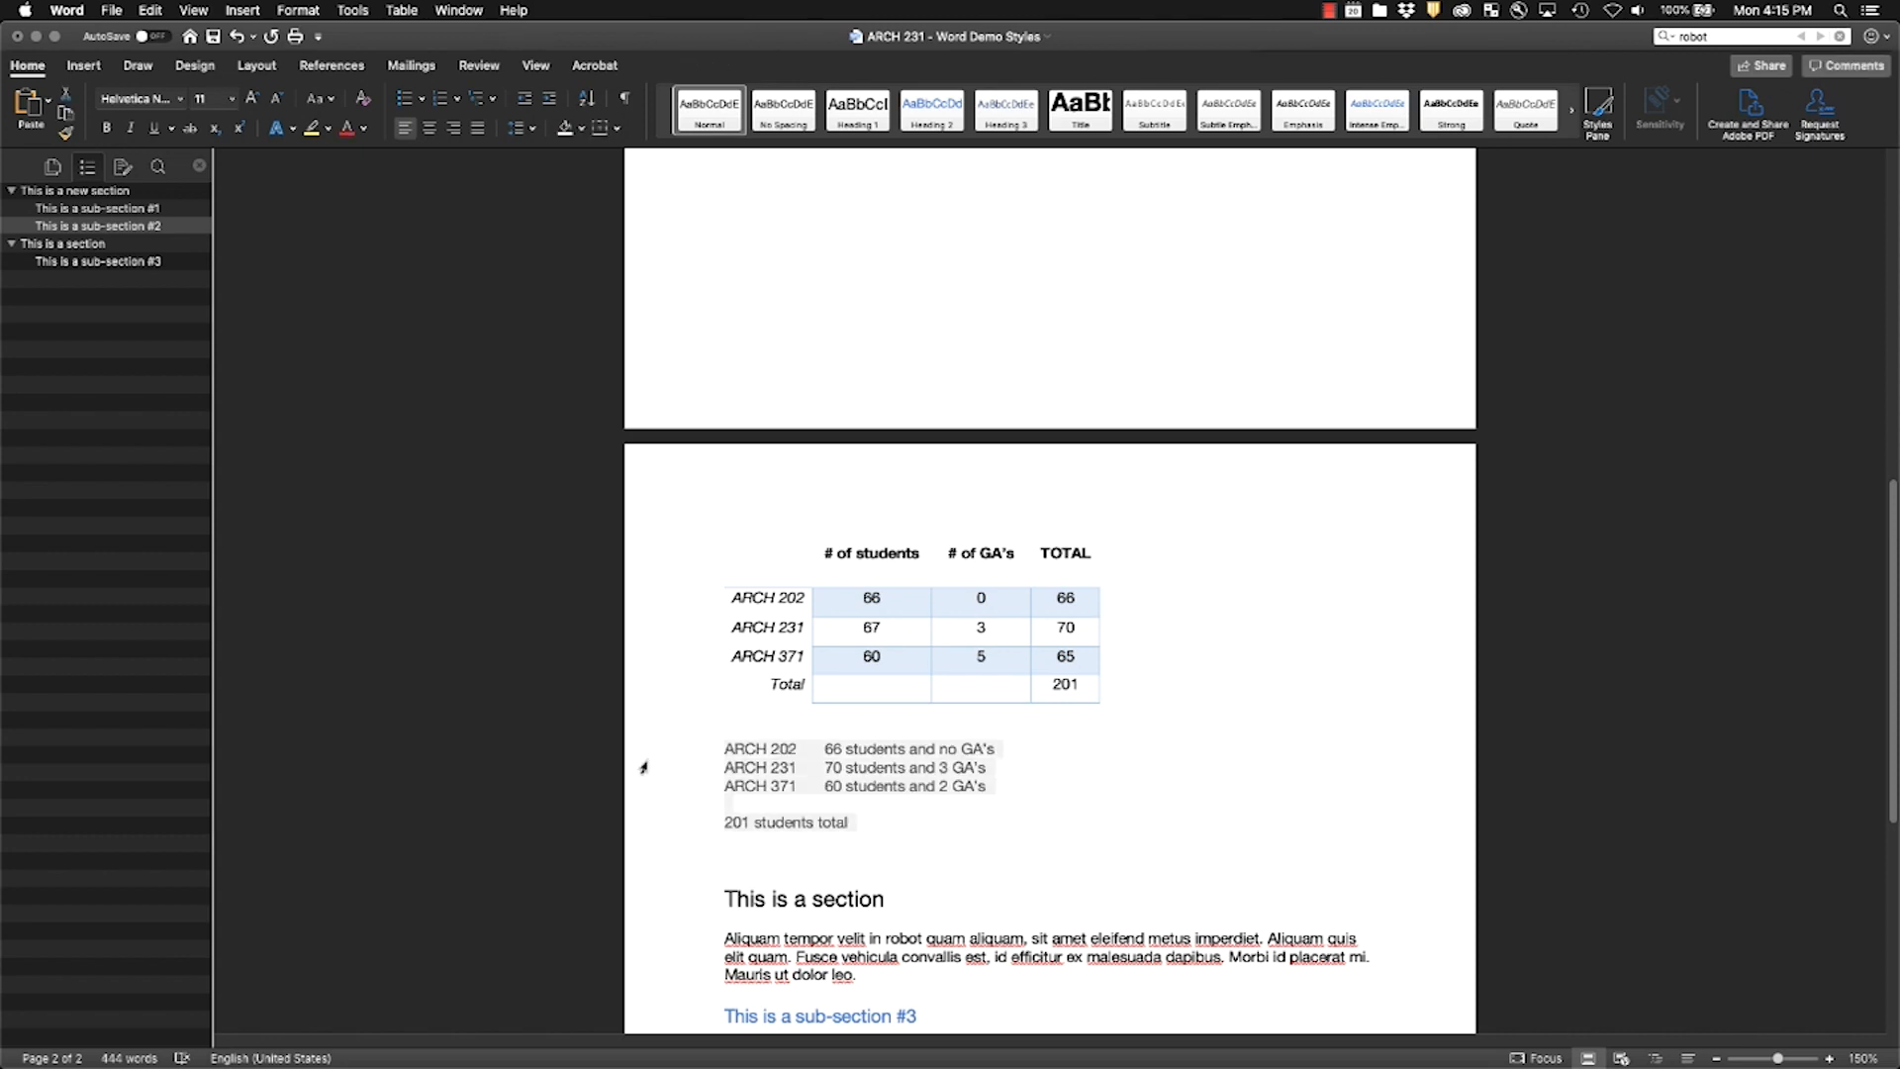
{"action": "key", "text": "BackSpace"}
{"action": "key", "text": "BackSpace"}
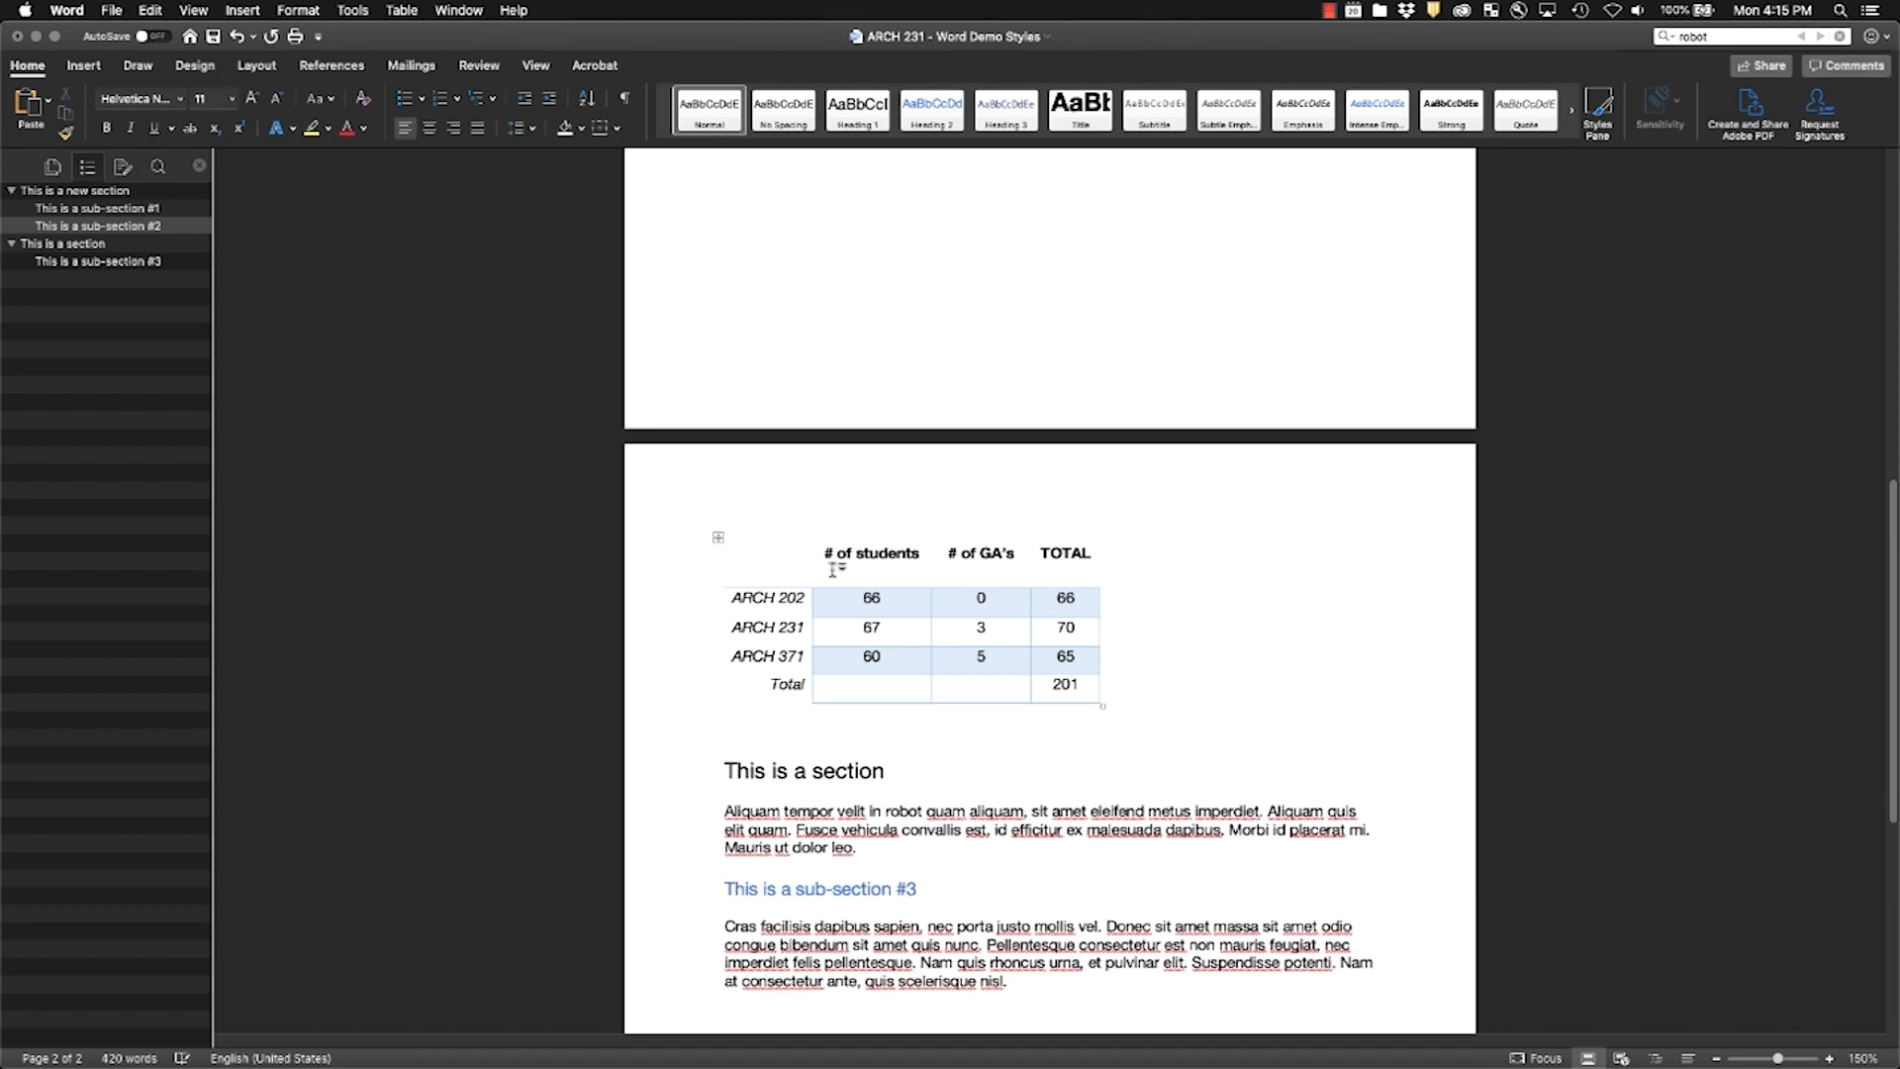
{"action": "left_click", "coordinate": [718, 537]}
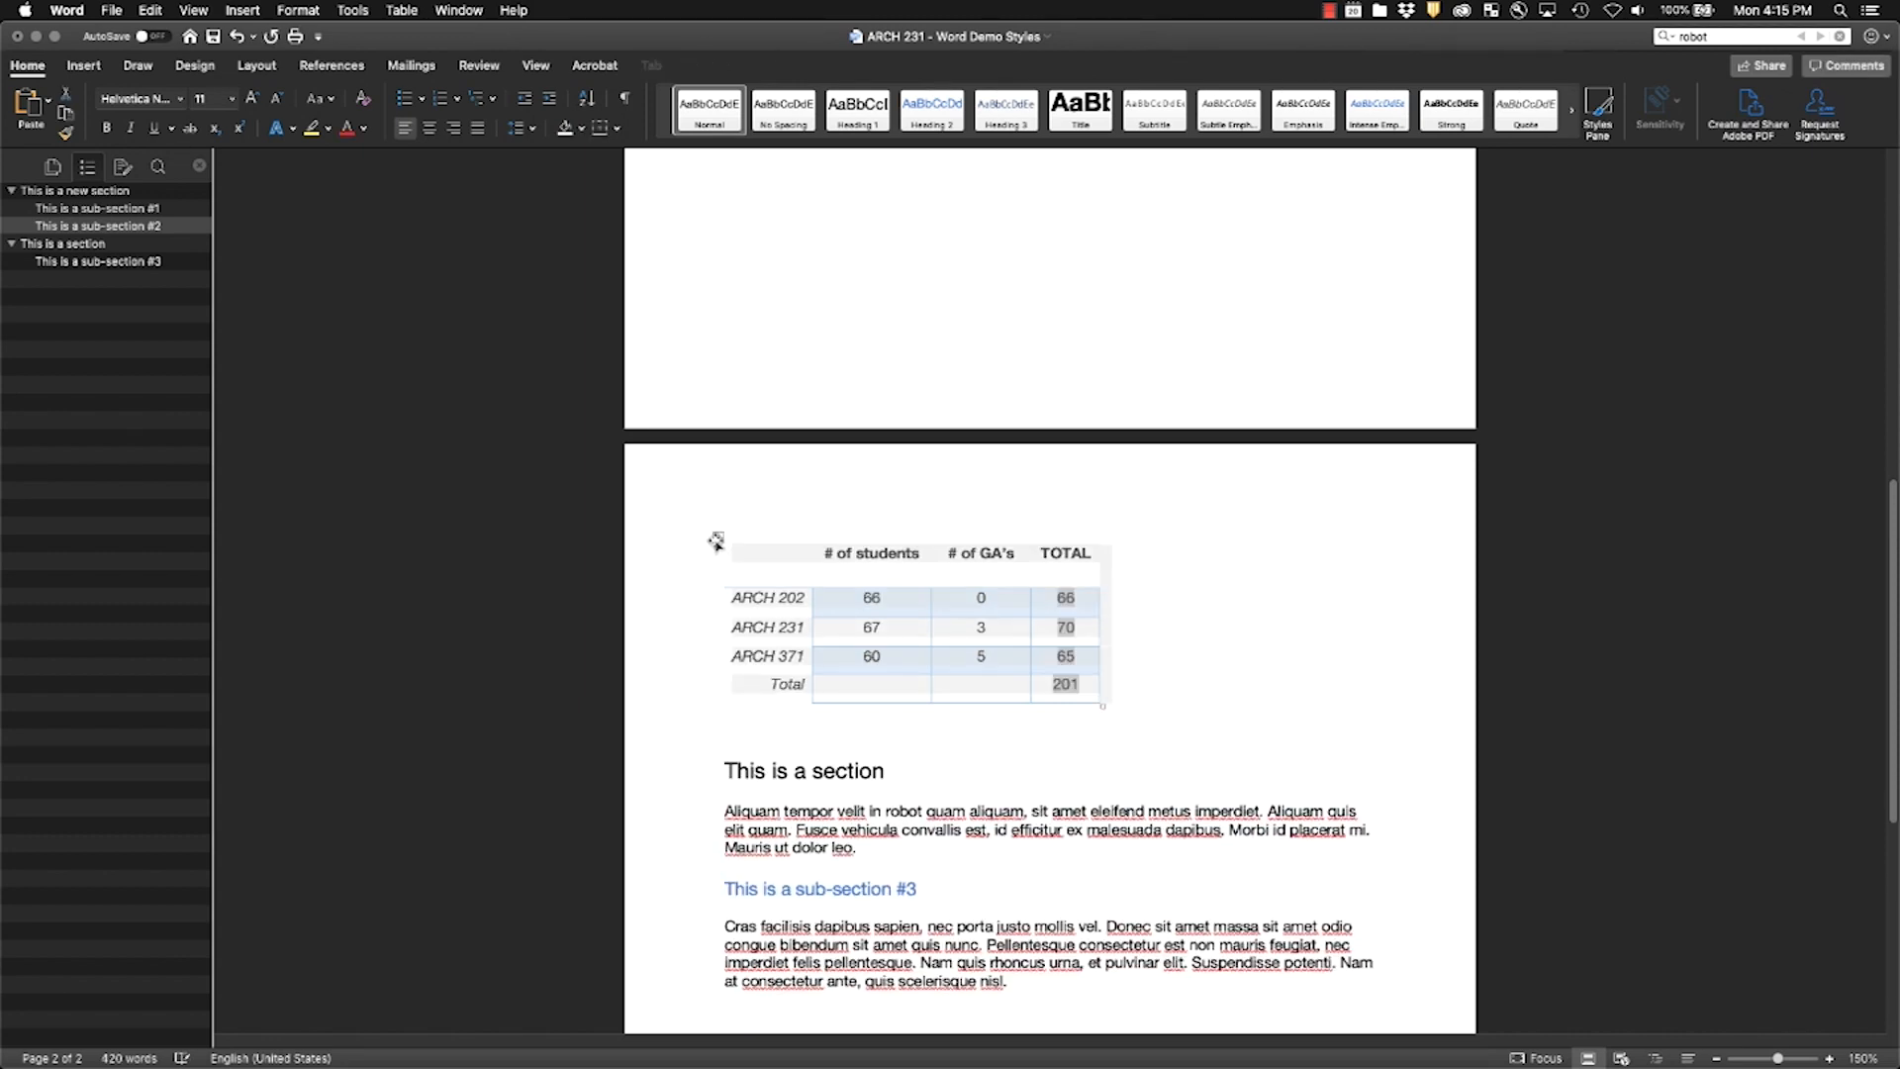
{"action": "left_click", "coordinate": [1256, 557]}
{"action": "scroll", "coordinate": [1257, 574], "scroll_direction": "up", "scroll_amount": 4}
{"action": "scroll", "coordinate": [1257, 578], "scroll_direction": "down", "scroll_amount": 4}
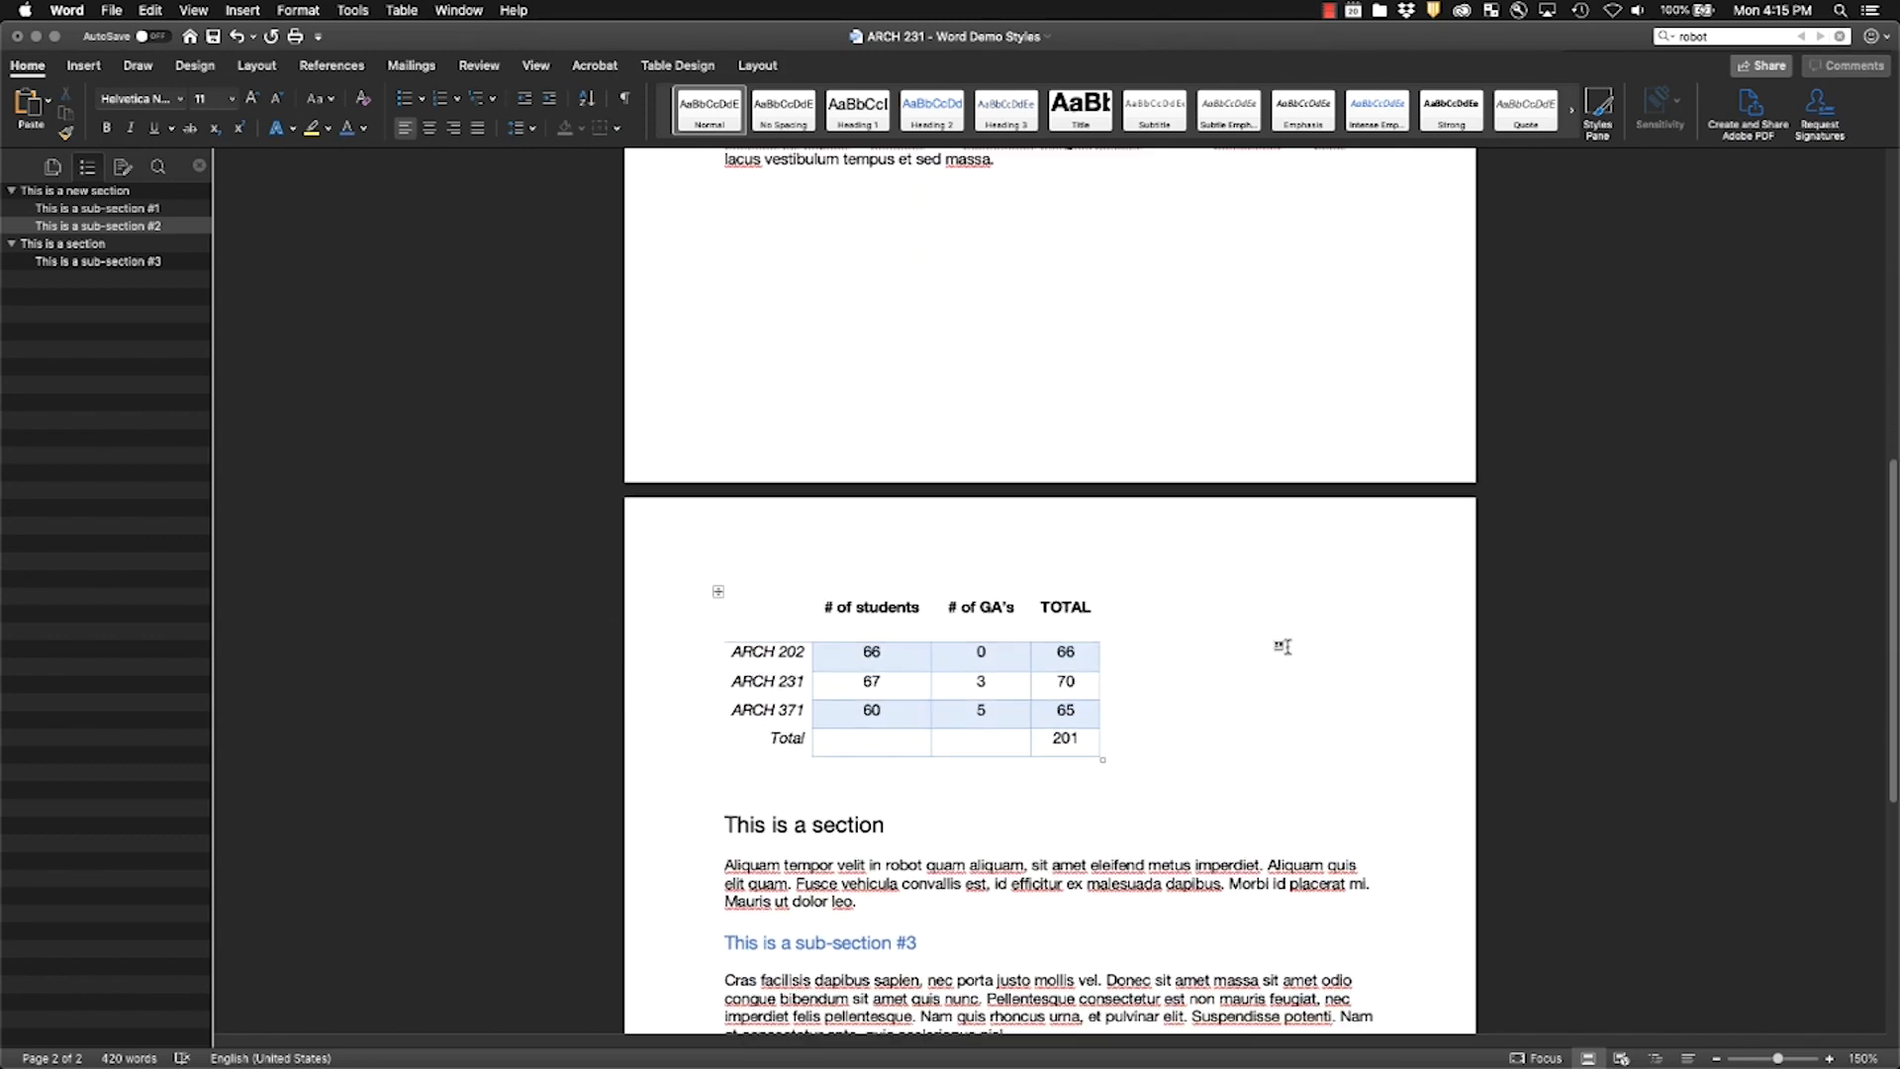
{"action": "scroll", "coordinate": [1283, 646], "scroll_direction": "down", "scroll_amount": 2}
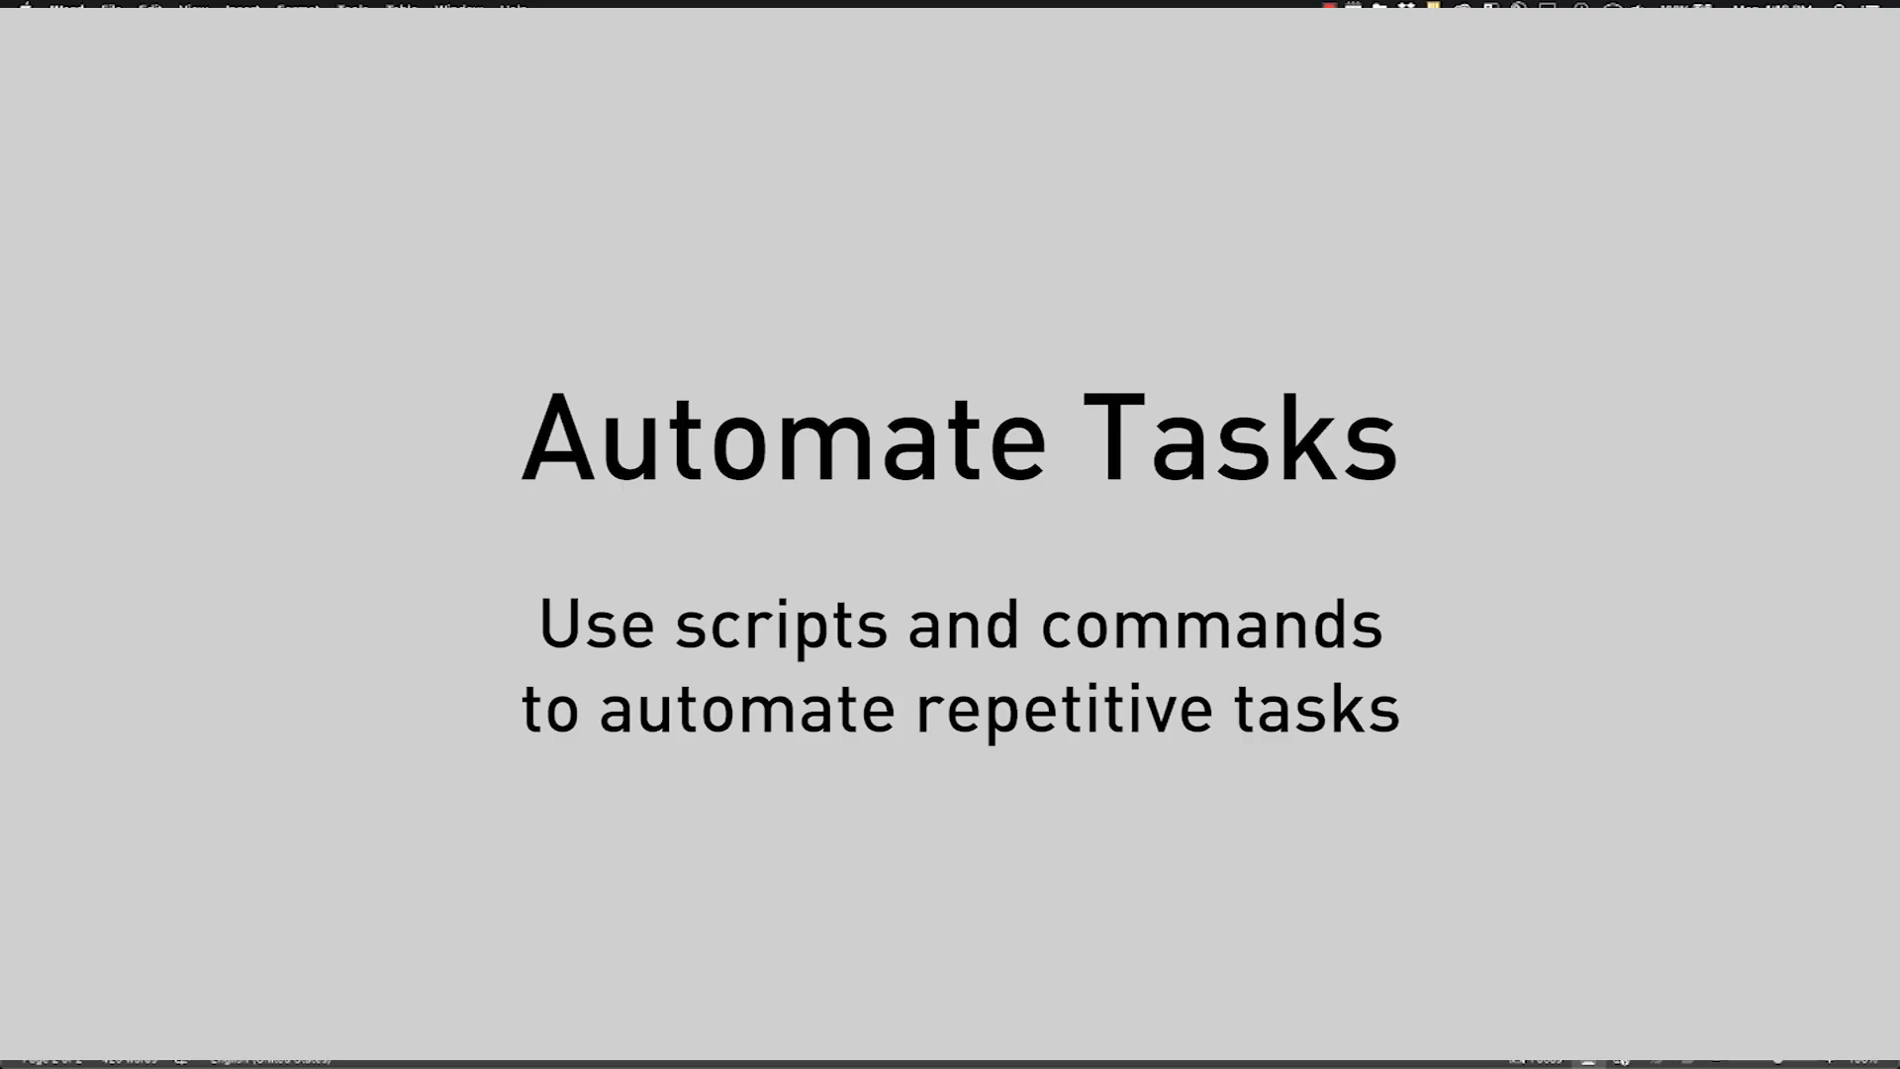
Step: Bring up the ARCH 231 - Mail Merge DOC letter and switch to Excel, tiling the ARCH 231 - Mail Merge DATA workbook beside it
{"action": "left_click", "coordinate": [473, 12]}
{"action": "left_click", "coordinate": [458, 10]}
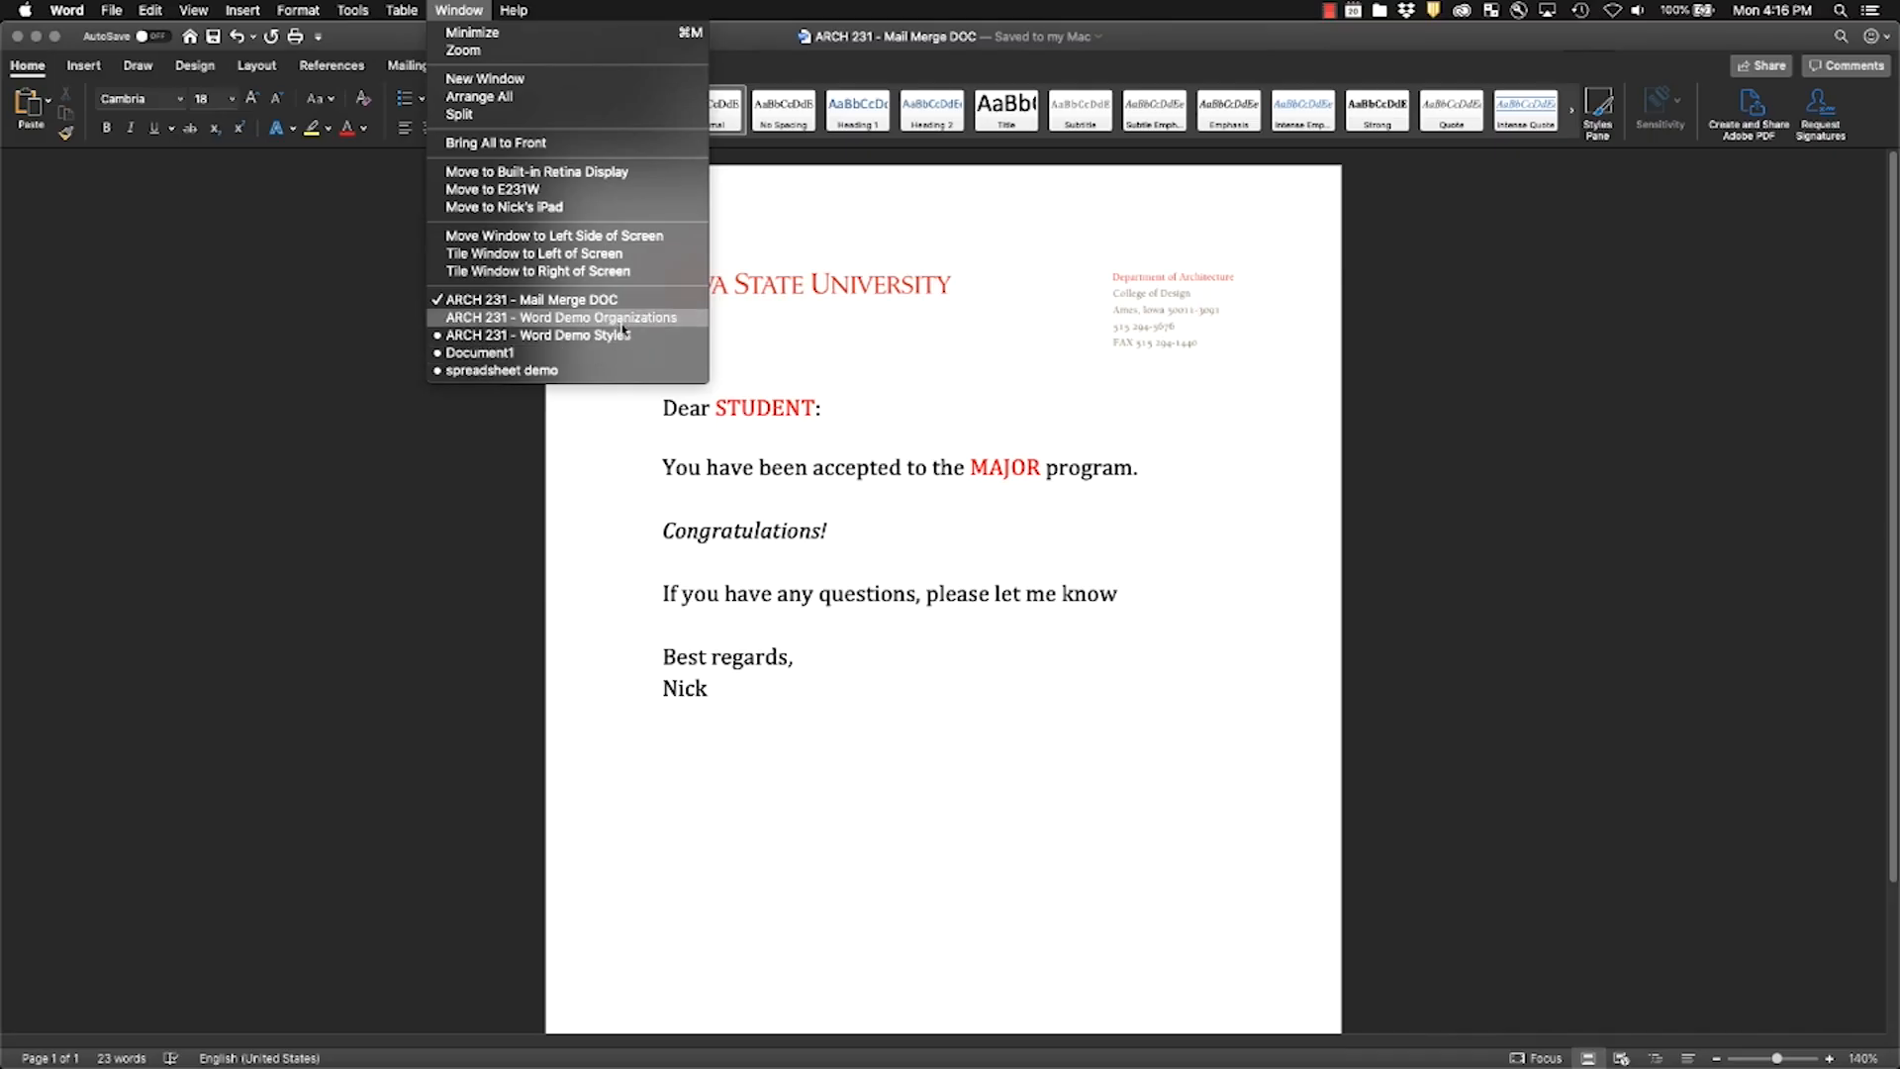
{"action": "left_click", "coordinate": [759, 755]}
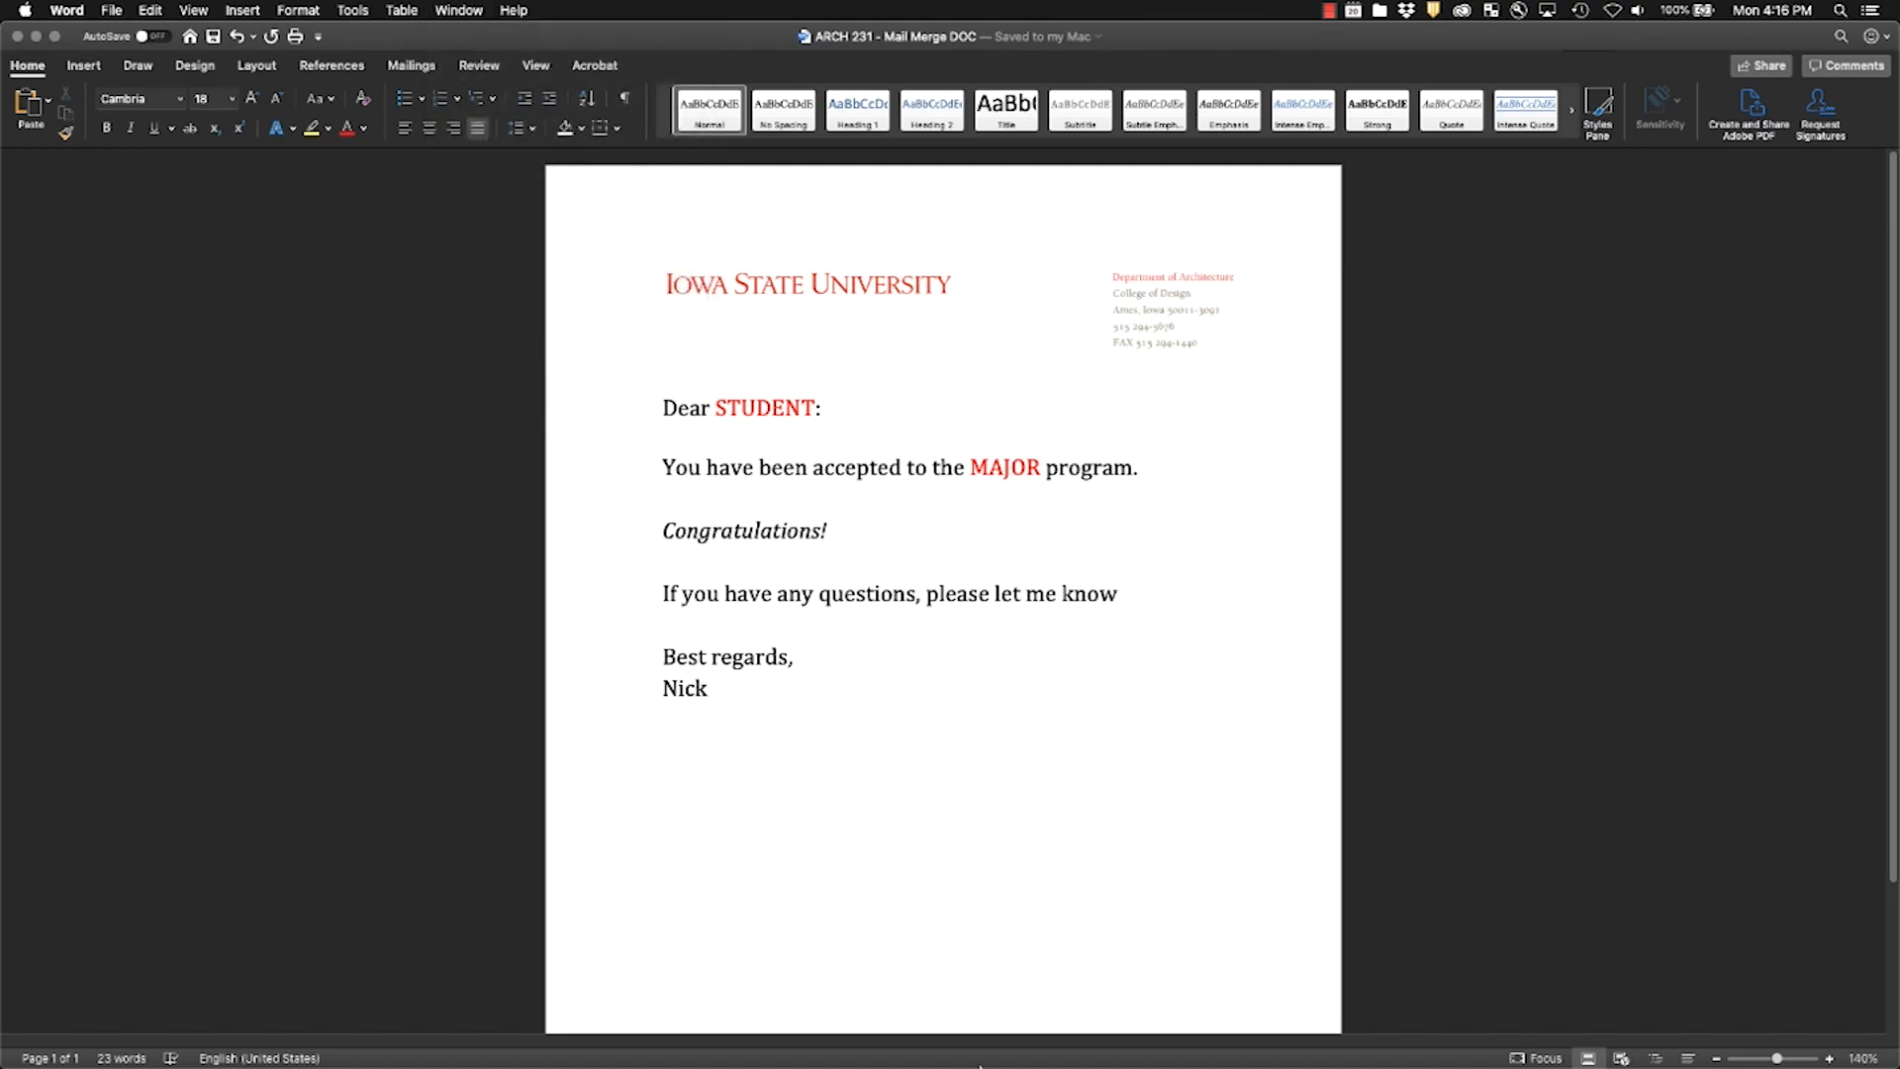
{"action": "mouse_move", "coordinate": [979, 1064]}
{"action": "left_click", "coordinate": [1115, 910]}
{"action": "left_click_drag", "start_coordinate": [812, 146], "coordinate": [1361, 198]}
{"action": "left_click", "coordinate": [693, 494]}
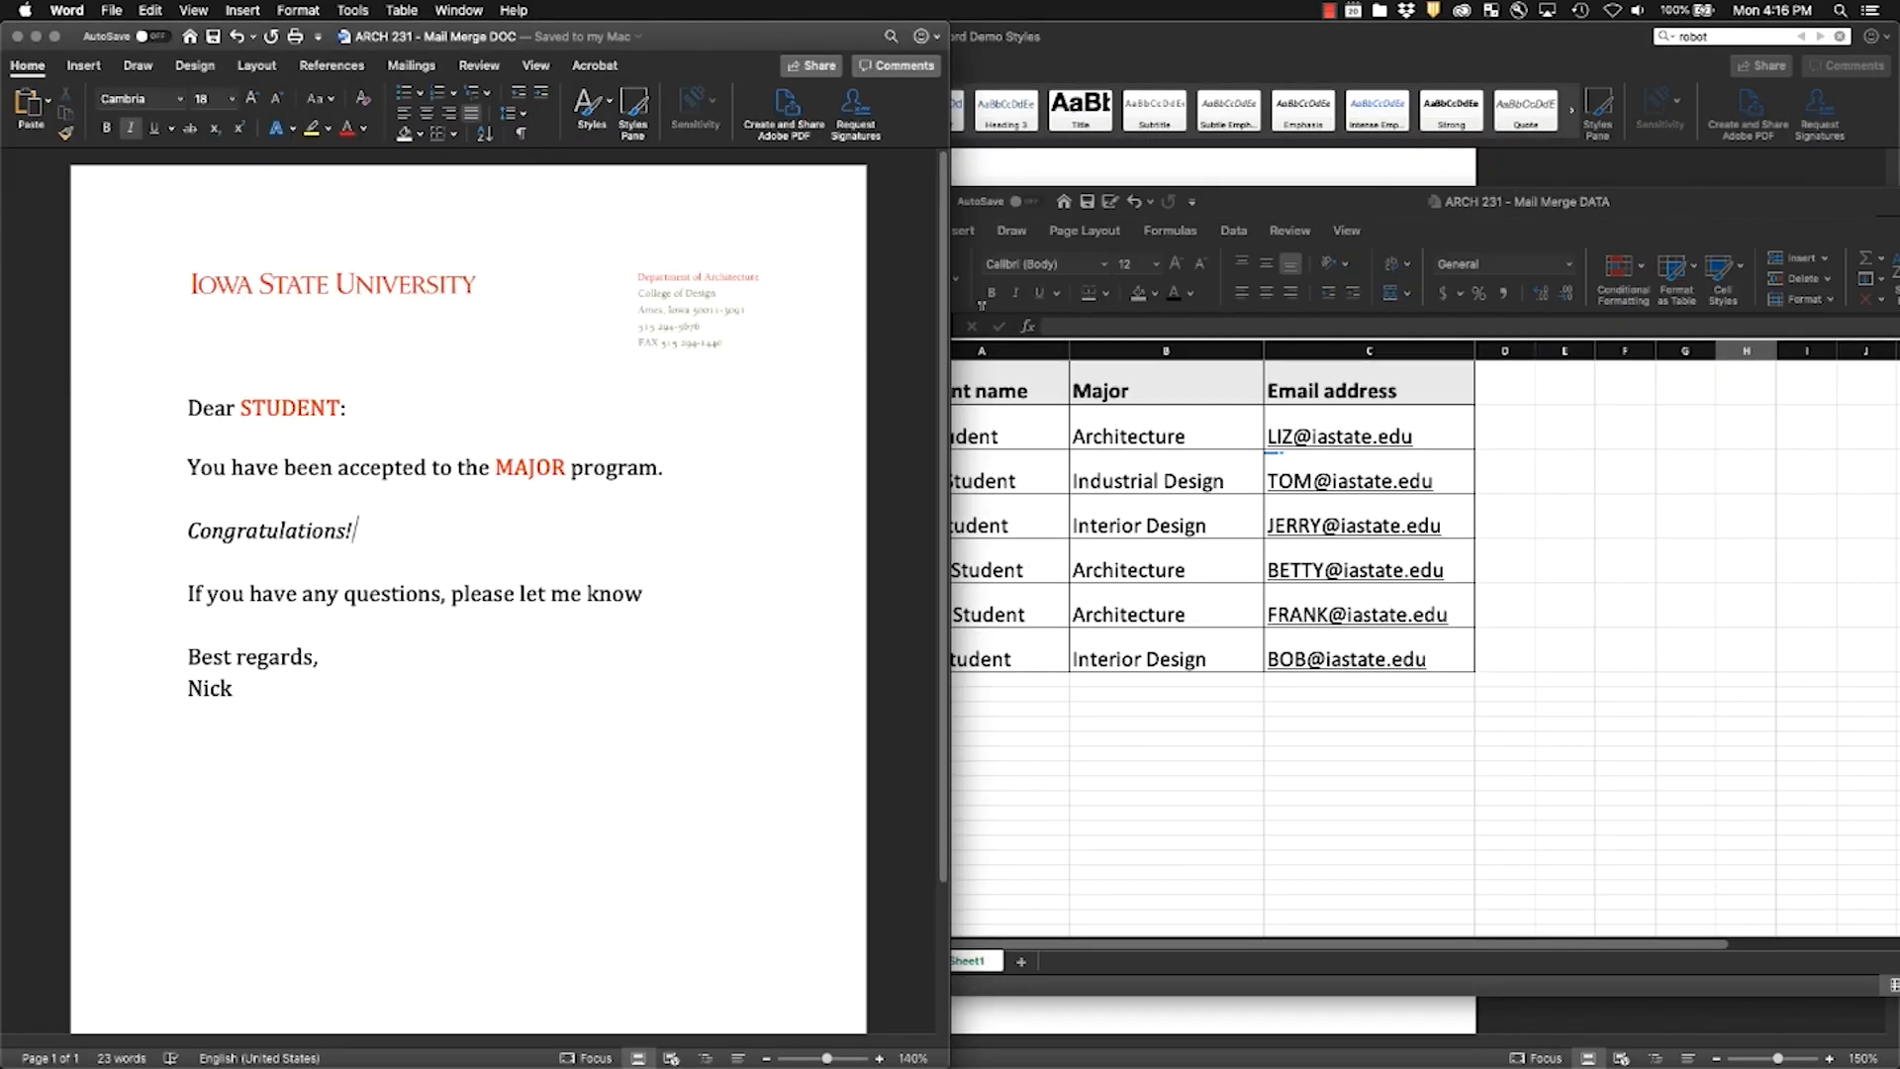
{"action": "left_click", "coordinate": [1577, 643]}
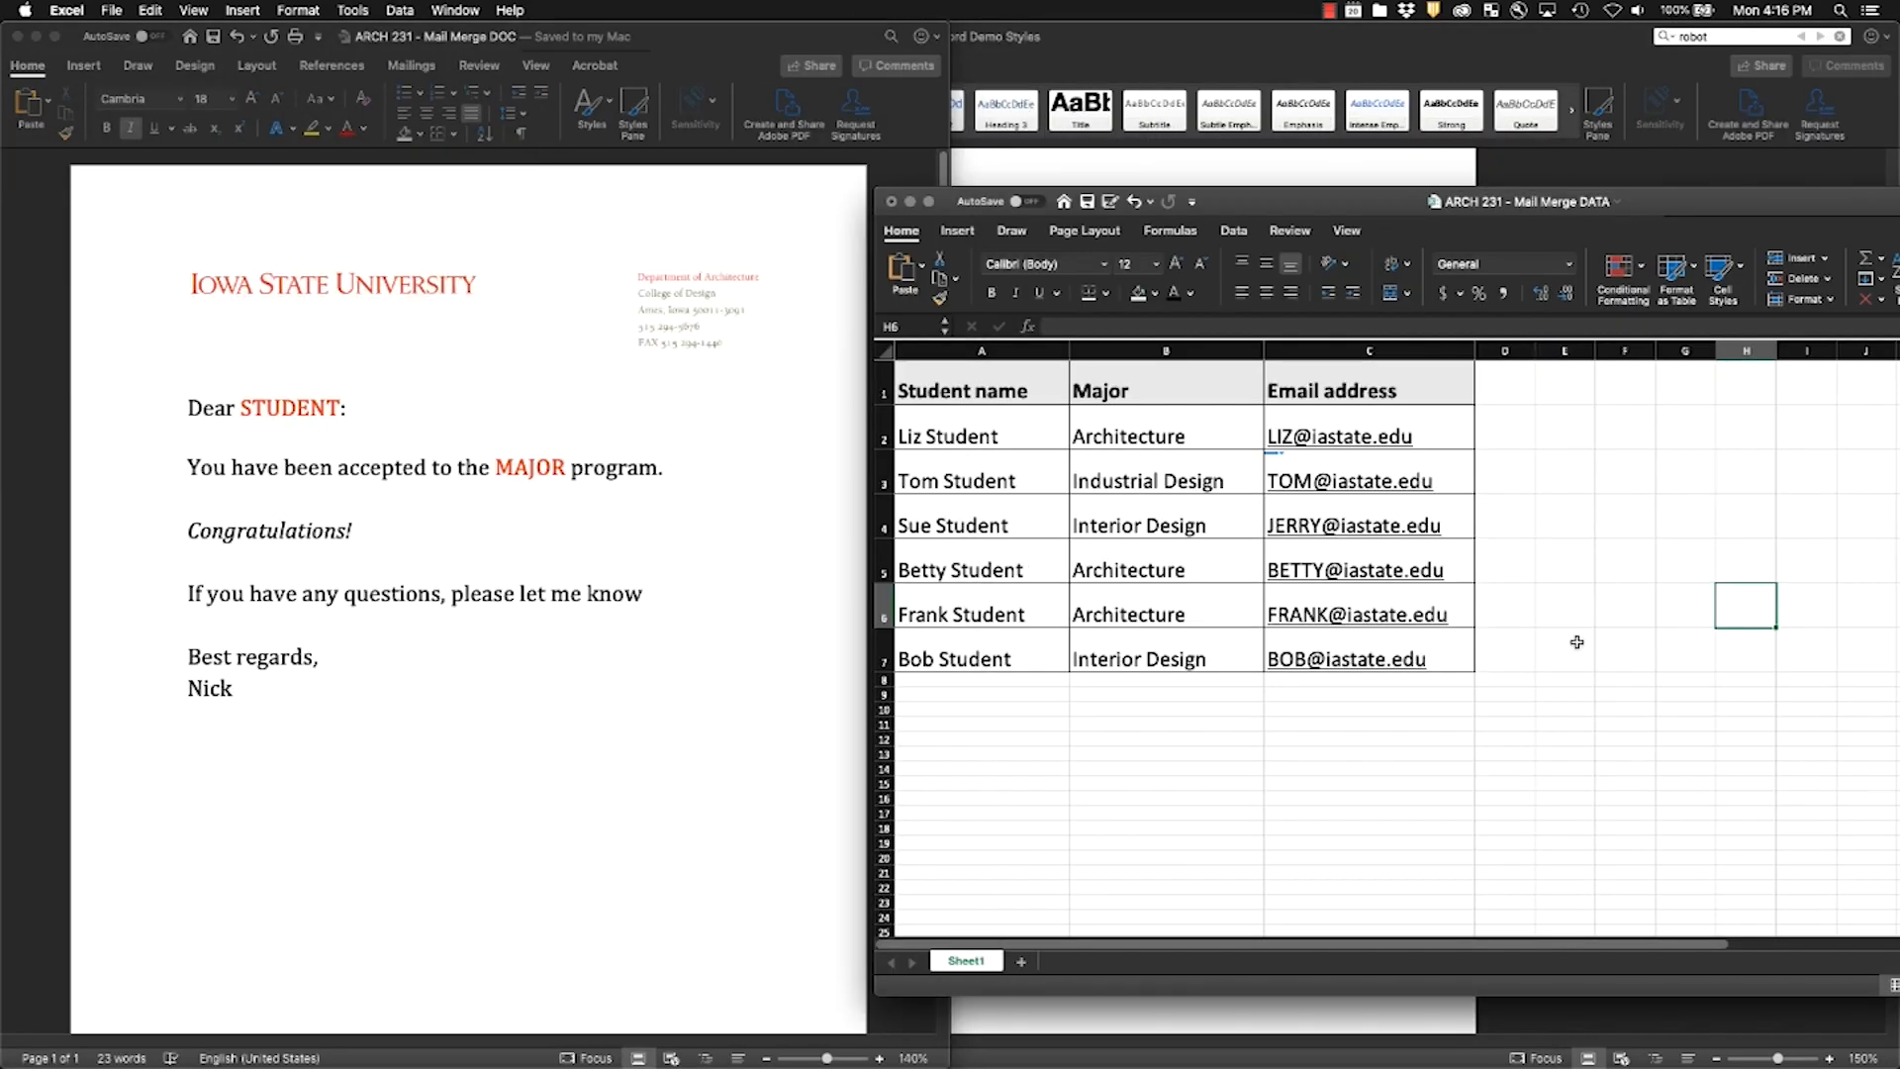
{"action": "key", "text": "ctrl+alt+Right"}
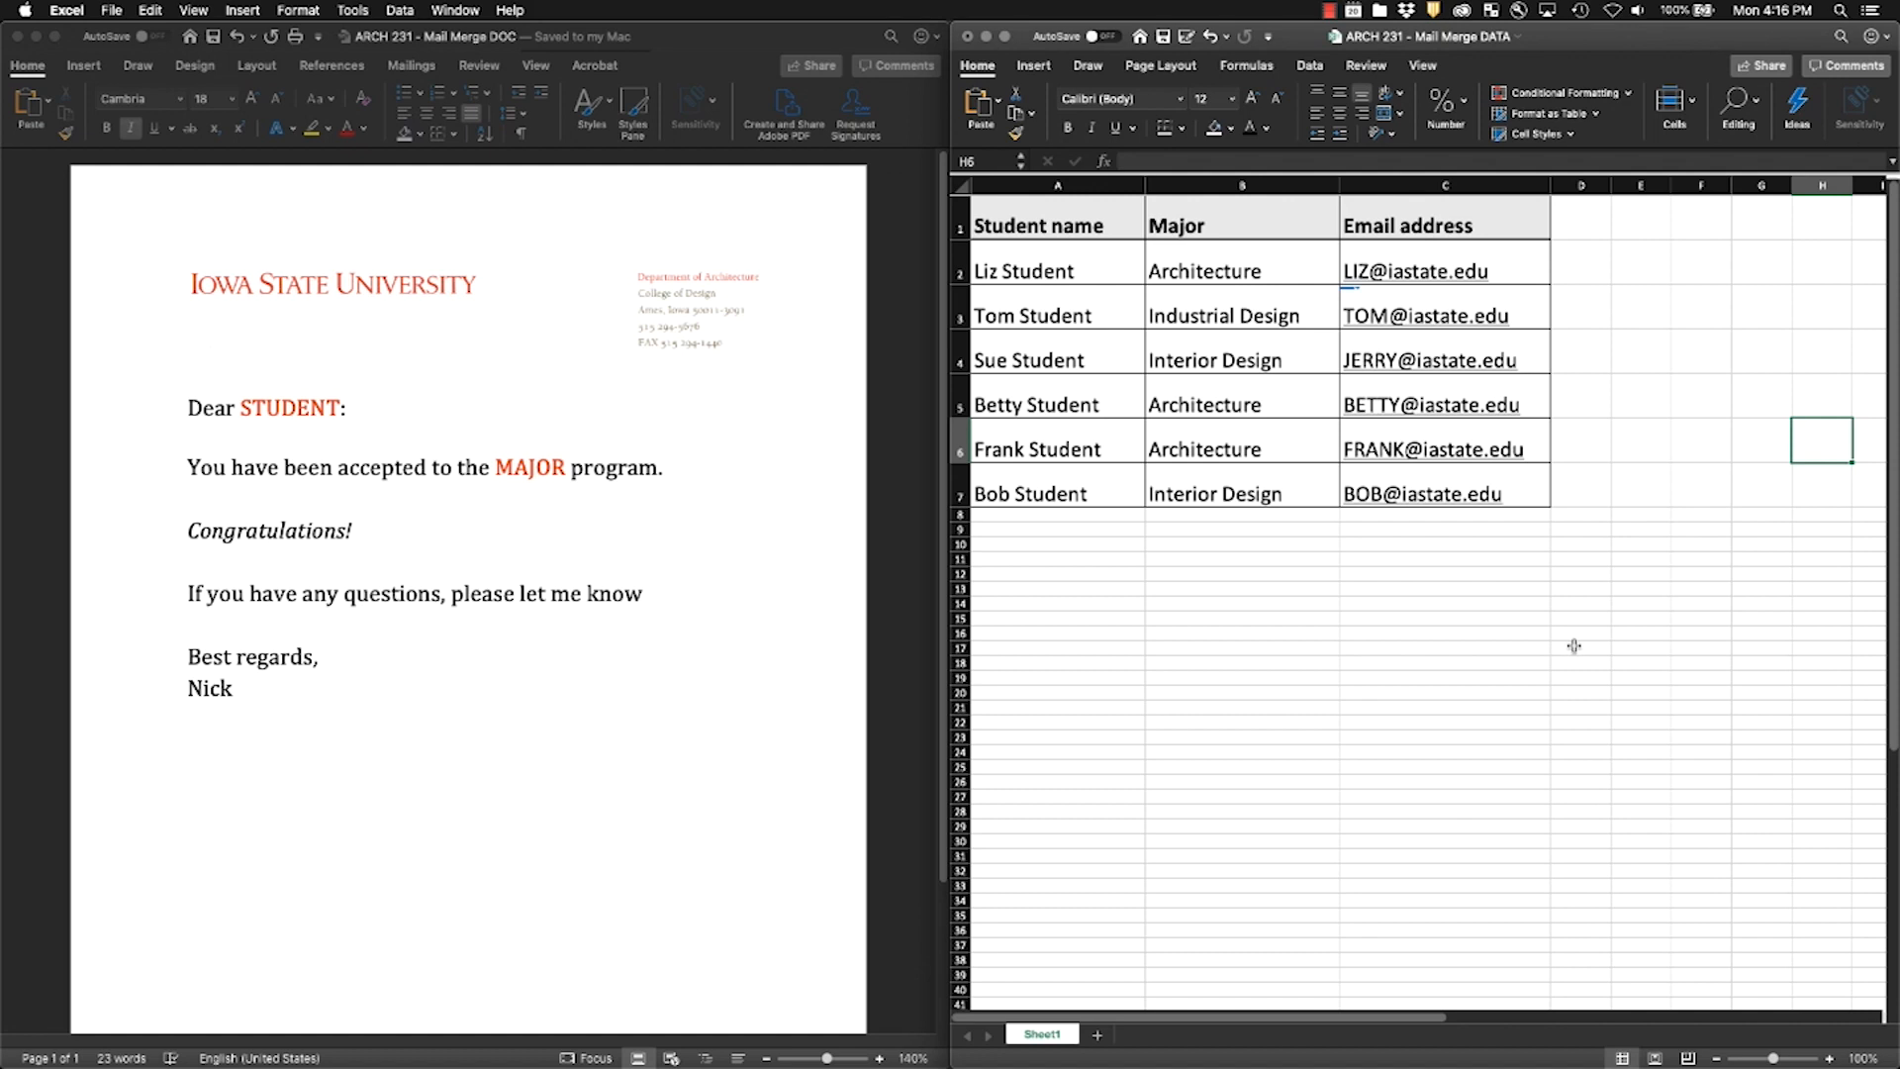
Step: Copy the first student's name from cell A2 of the workbook over the STUDENT placeholder in the Word letter
{"action": "left_click", "coordinate": [1059, 268]}
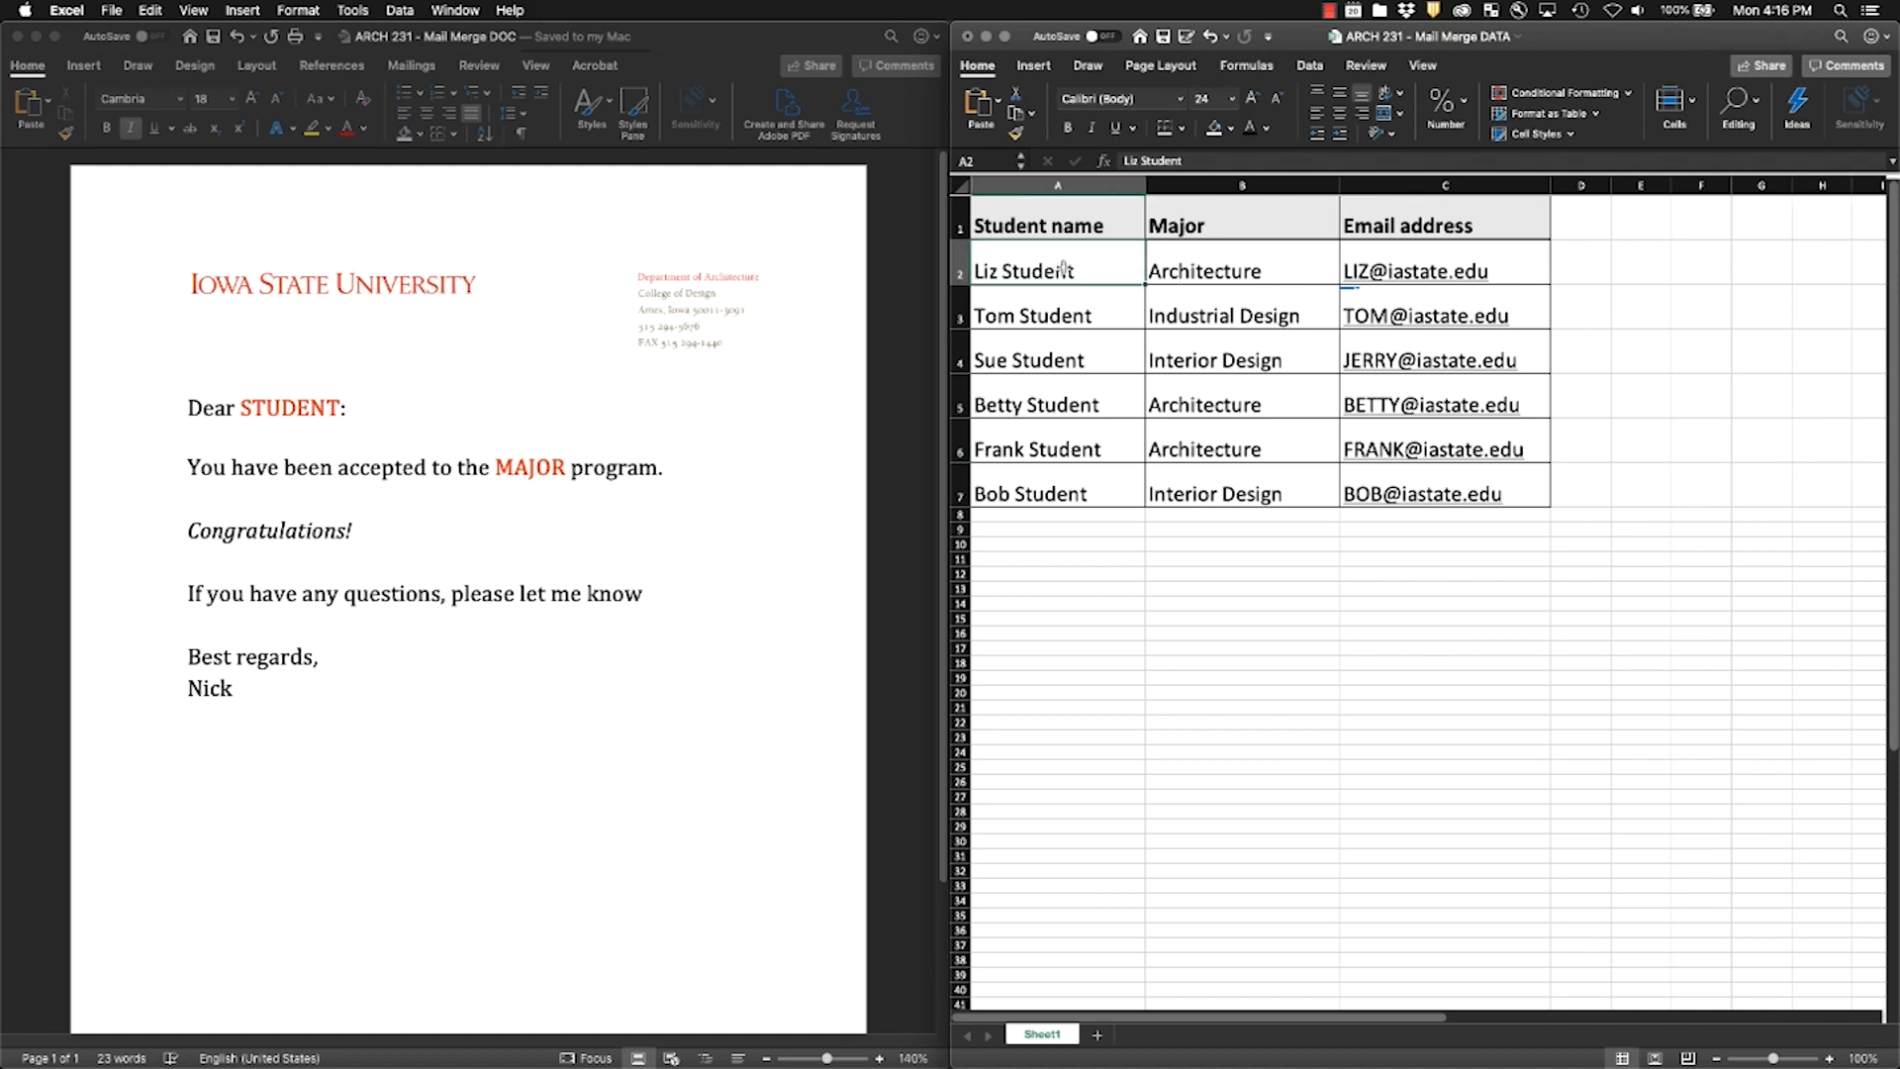
{"action": "double_click", "coordinate": [1063, 267]}
{"action": "left_click_drag", "start_coordinate": [1075, 267], "coordinate": [976, 273]}
{"action": "key", "text": "super+c"}
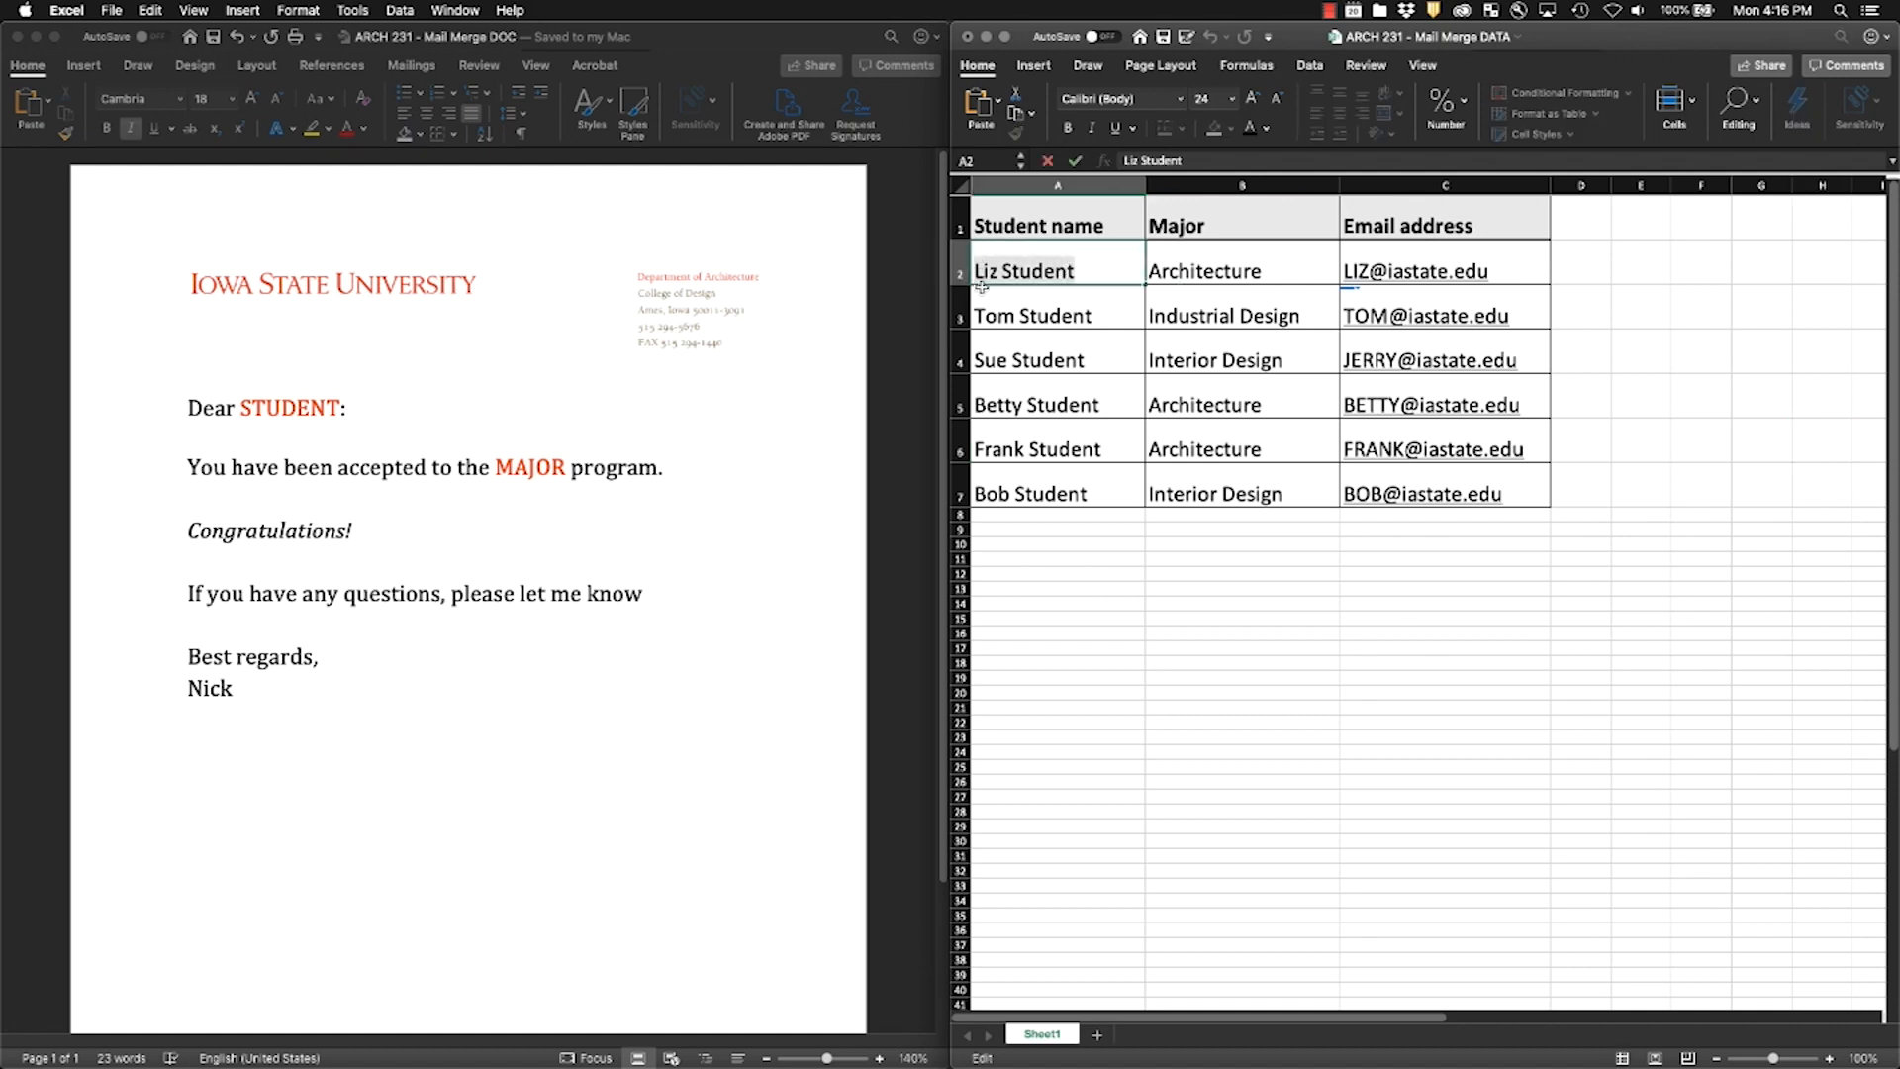
{"action": "left_click", "coordinate": [514, 472]}
{"action": "double_click", "coordinate": [280, 411]}
{"action": "key", "text": "super+v"}
Step: Copy the first student's major, Architecture, from cell B2 over the MAJOR placeholder in the letter
{"action": "left_click", "coordinate": [1217, 309]}
{"action": "double_click", "coordinate": [1242, 270]}
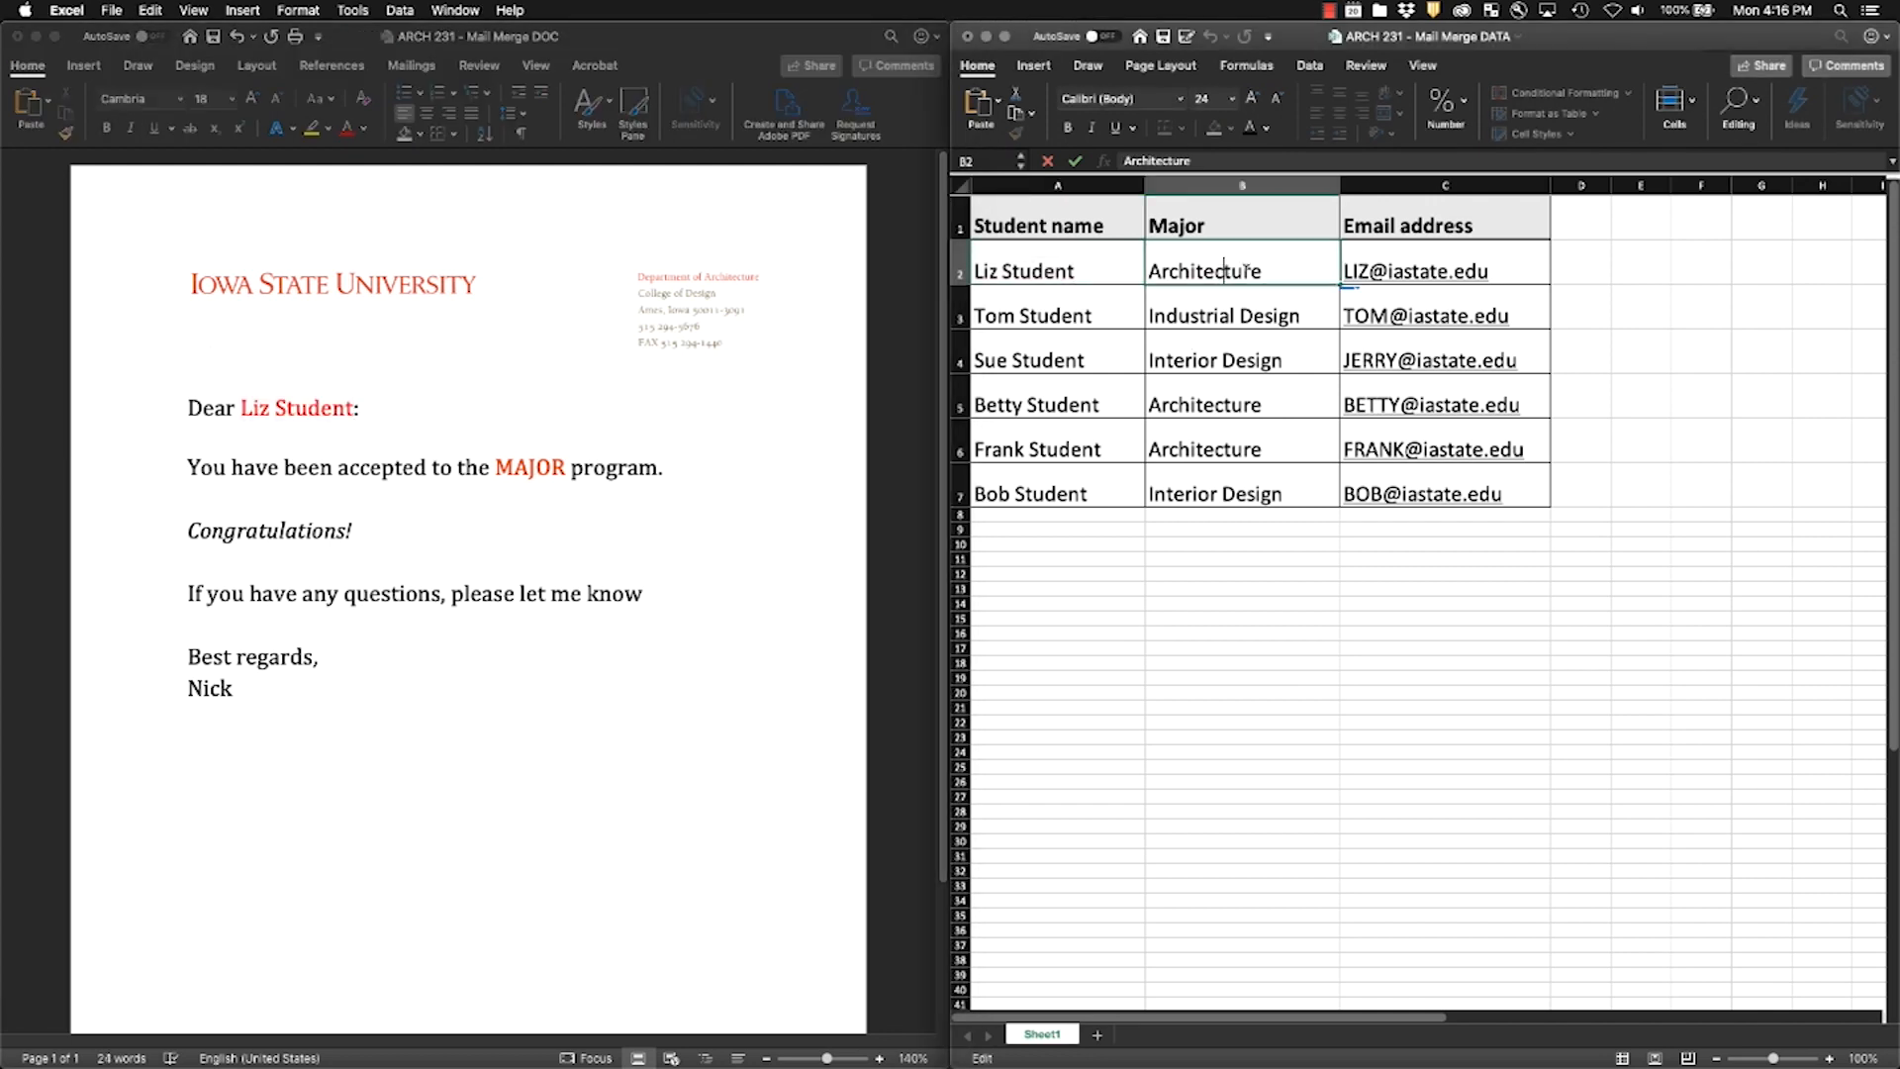
{"action": "double_click", "coordinate": [1245, 269]}
{"action": "key", "text": "super+c"}
{"action": "left_click", "coordinate": [535, 465]}
{"action": "double_click", "coordinate": [537, 465]}
{"action": "key", "text": "super+v"}
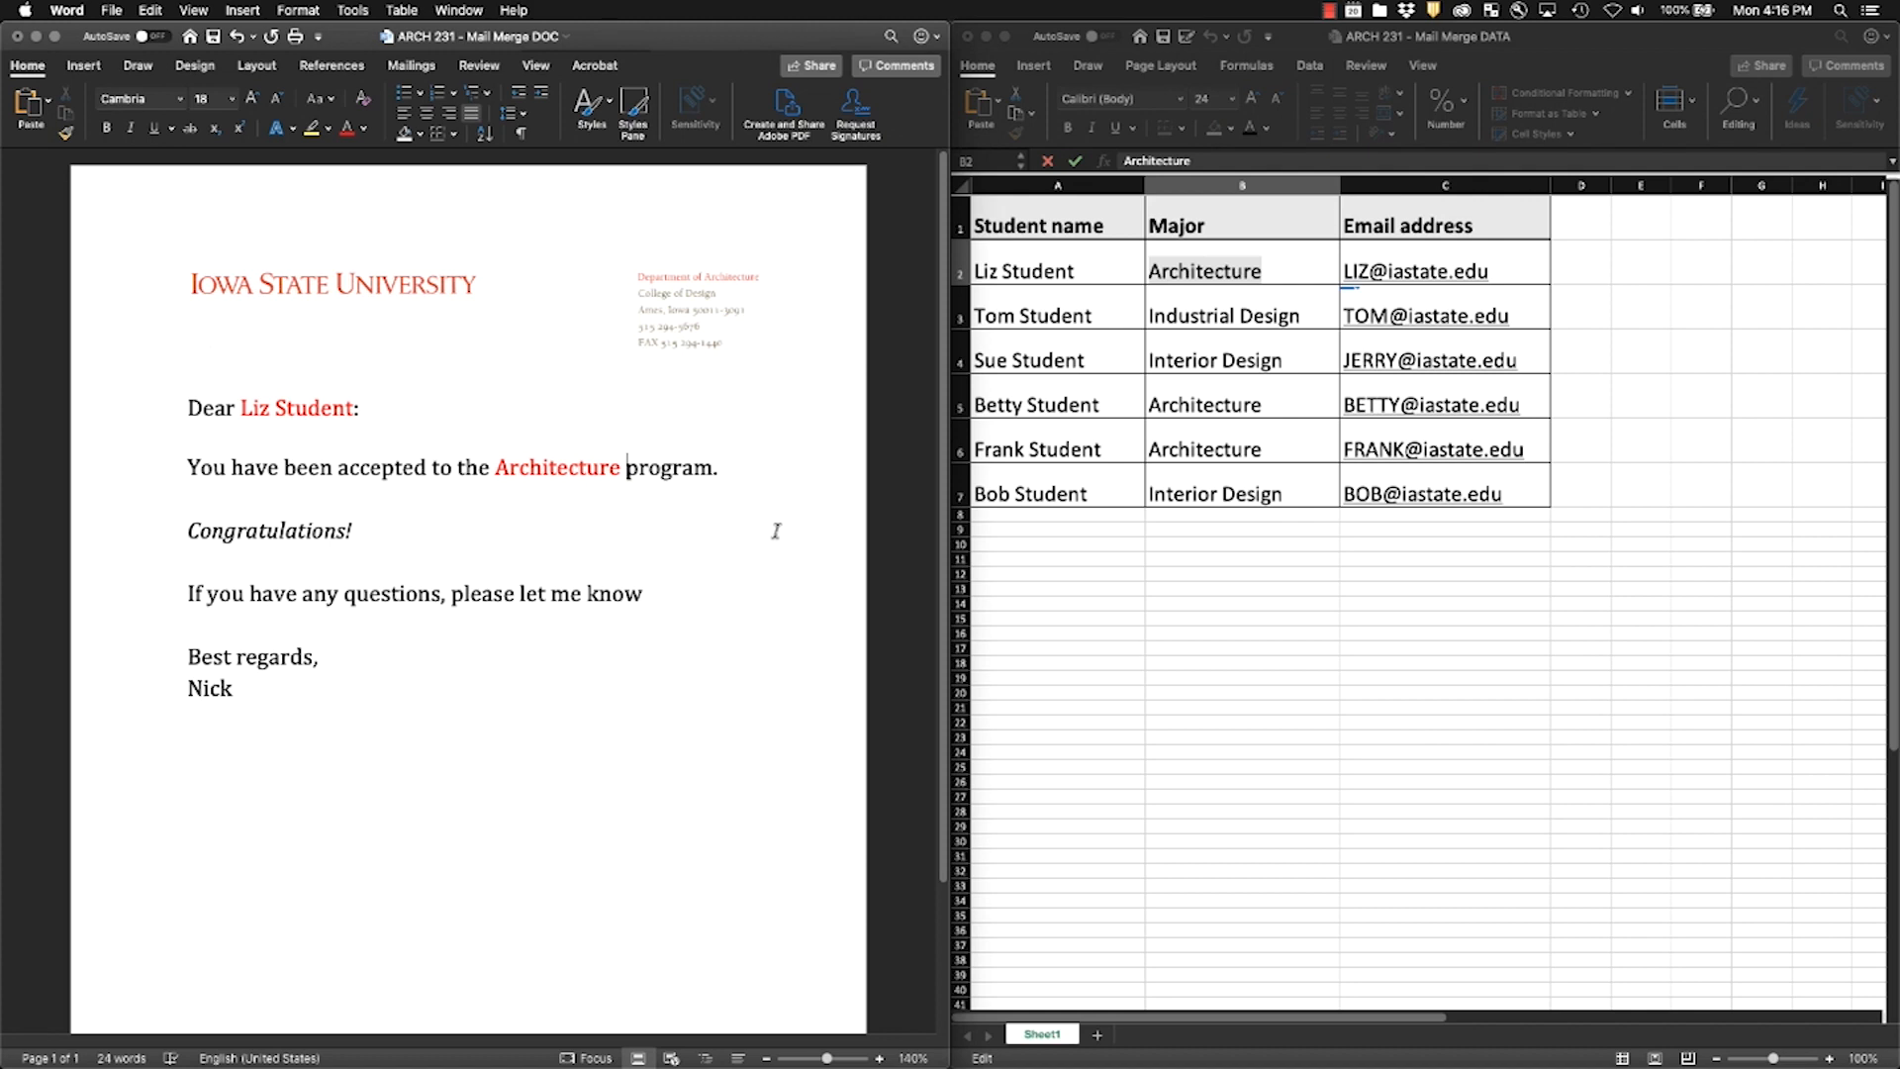
{"action": "left_click", "coordinate": [1494, 276]}
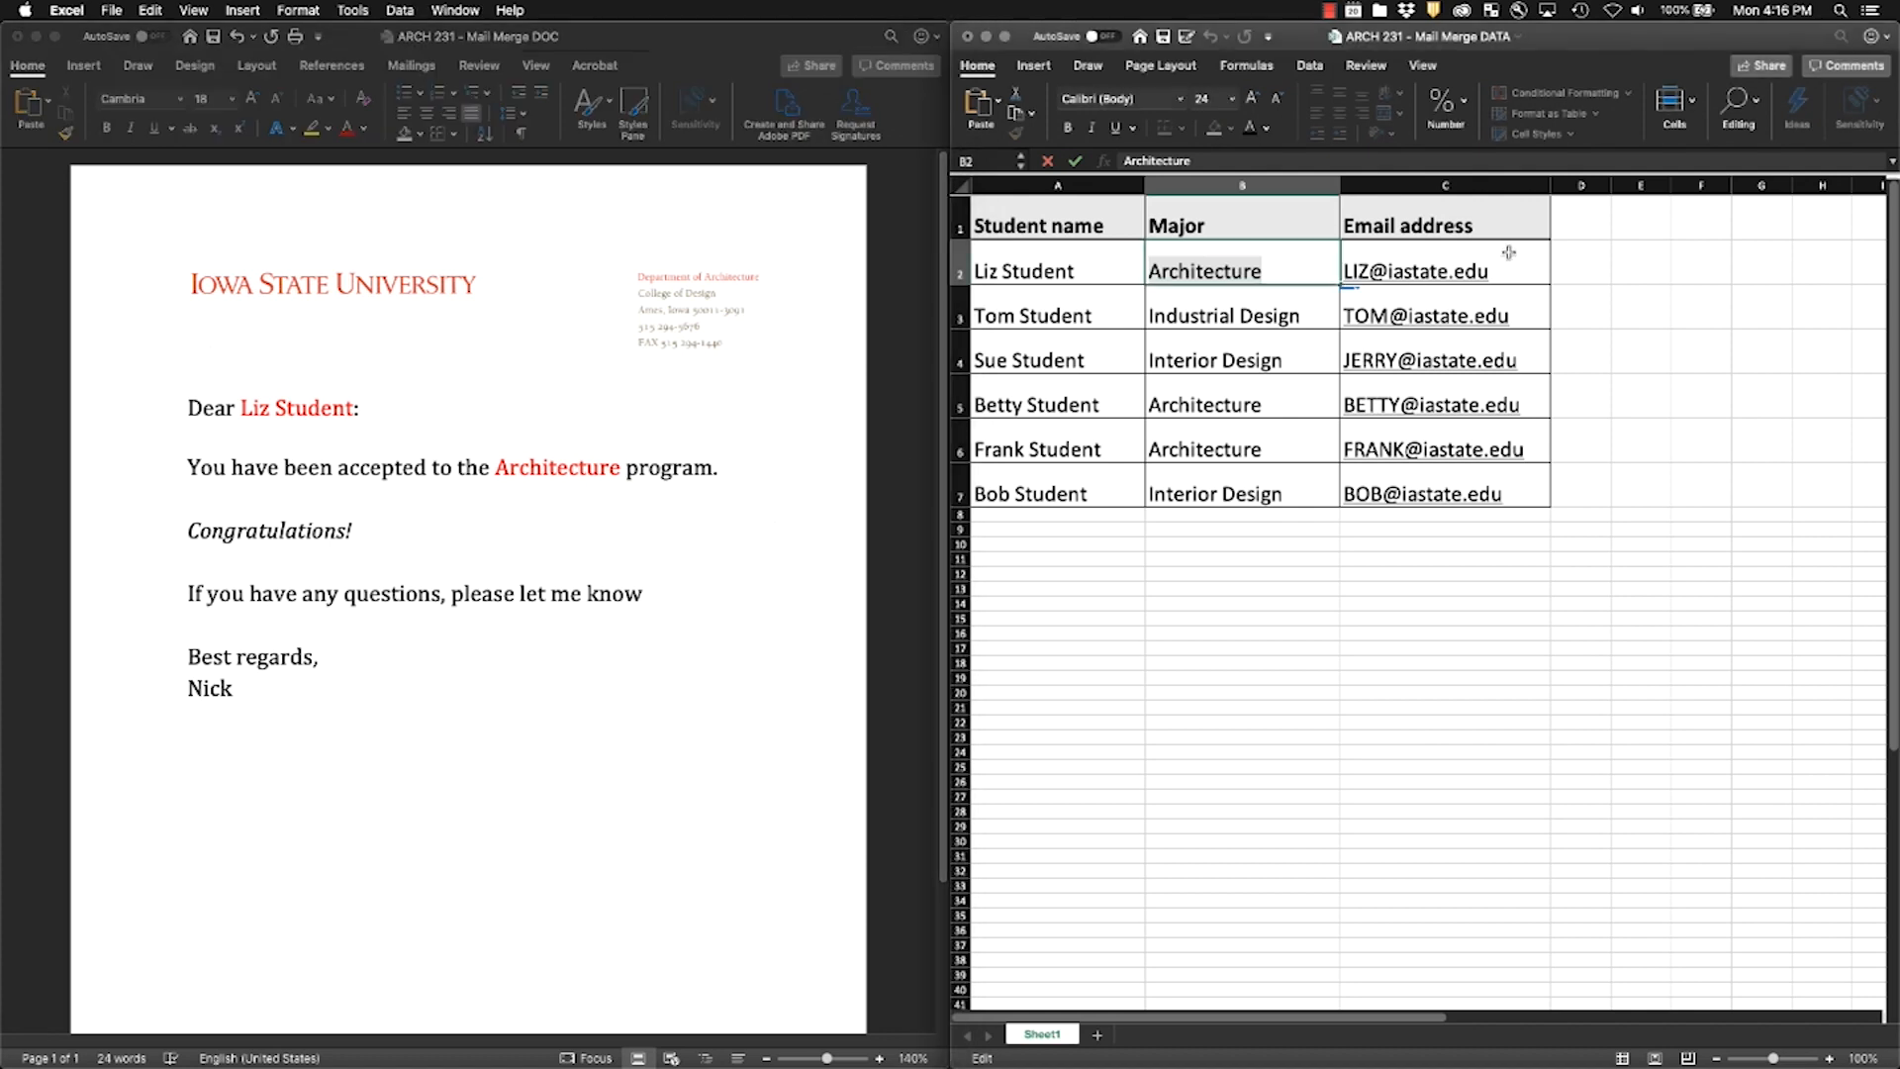
{"action": "left_click", "coordinate": [1156, 398]}
{"action": "left_click", "coordinate": [754, 404]}
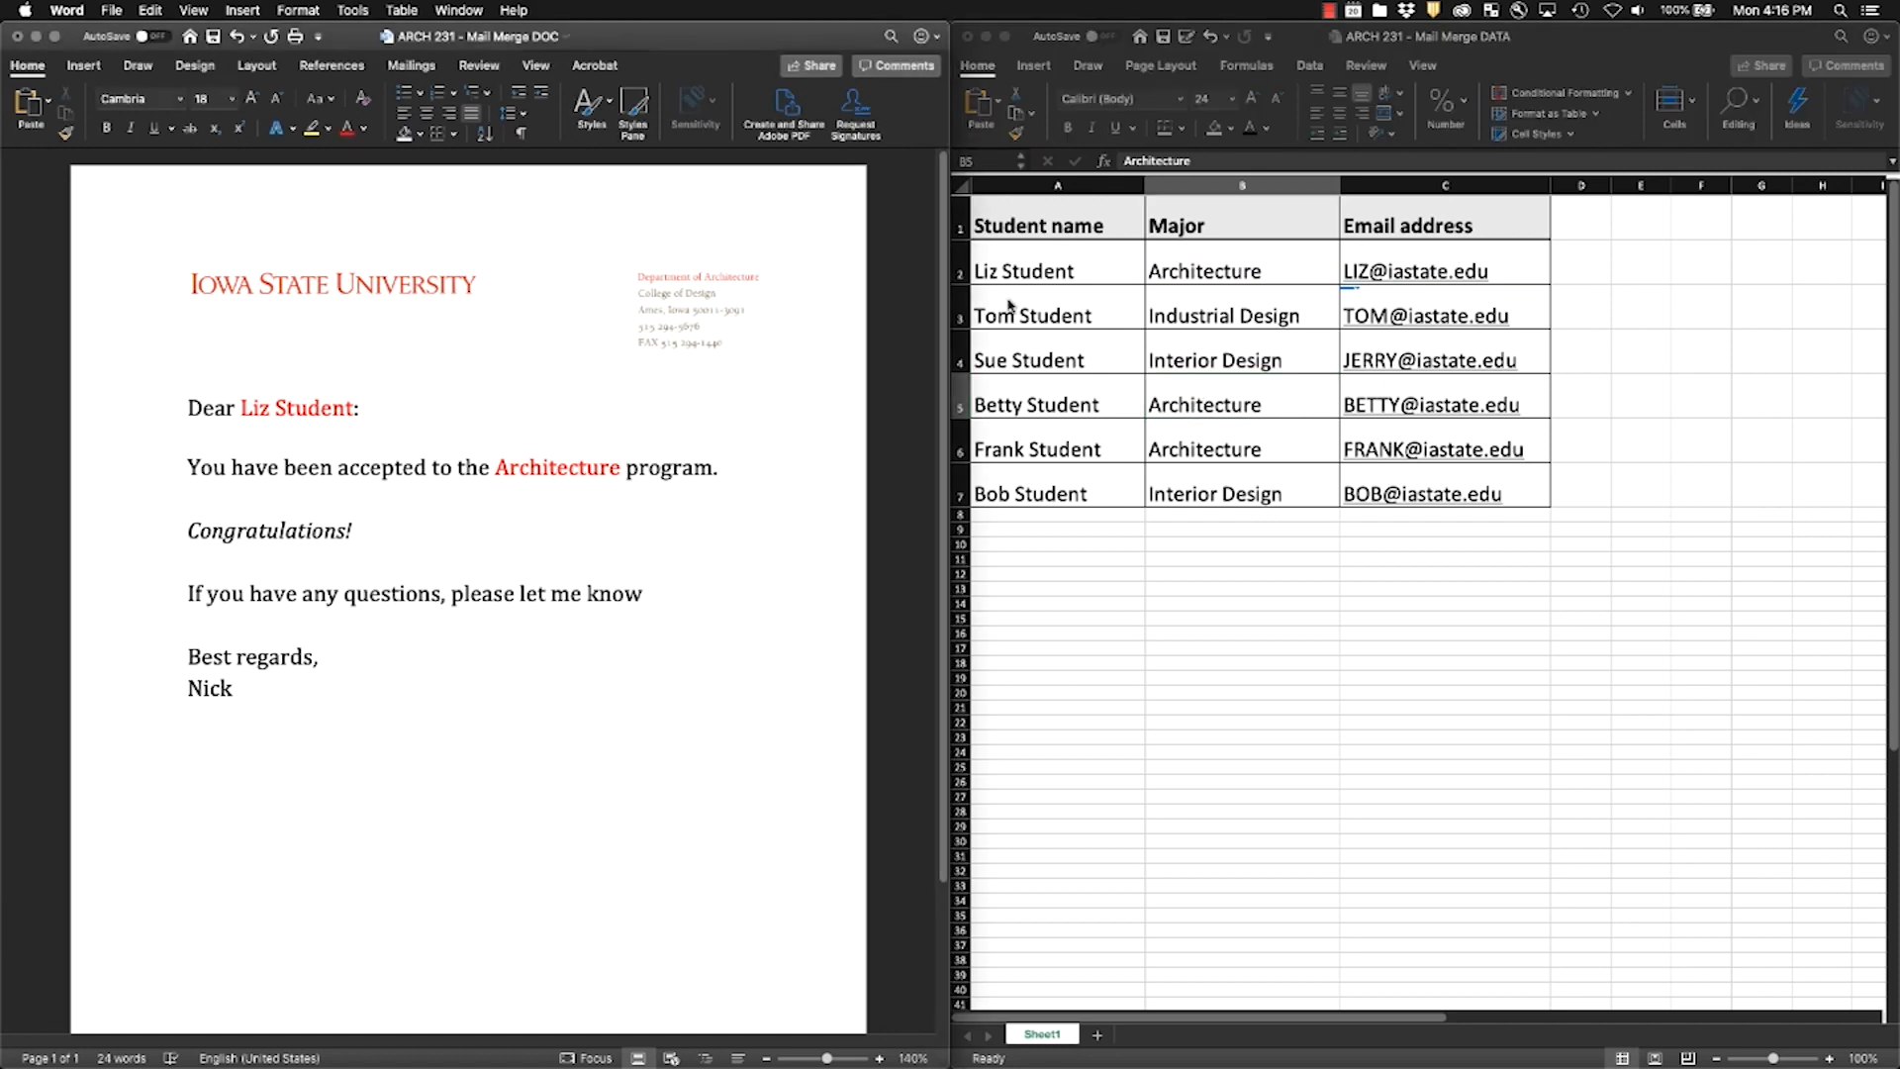
Step: Replace the name in the letter's greeting with the second student's name from cell A3 of the workbook
{"action": "left_click", "coordinate": [1068, 266]}
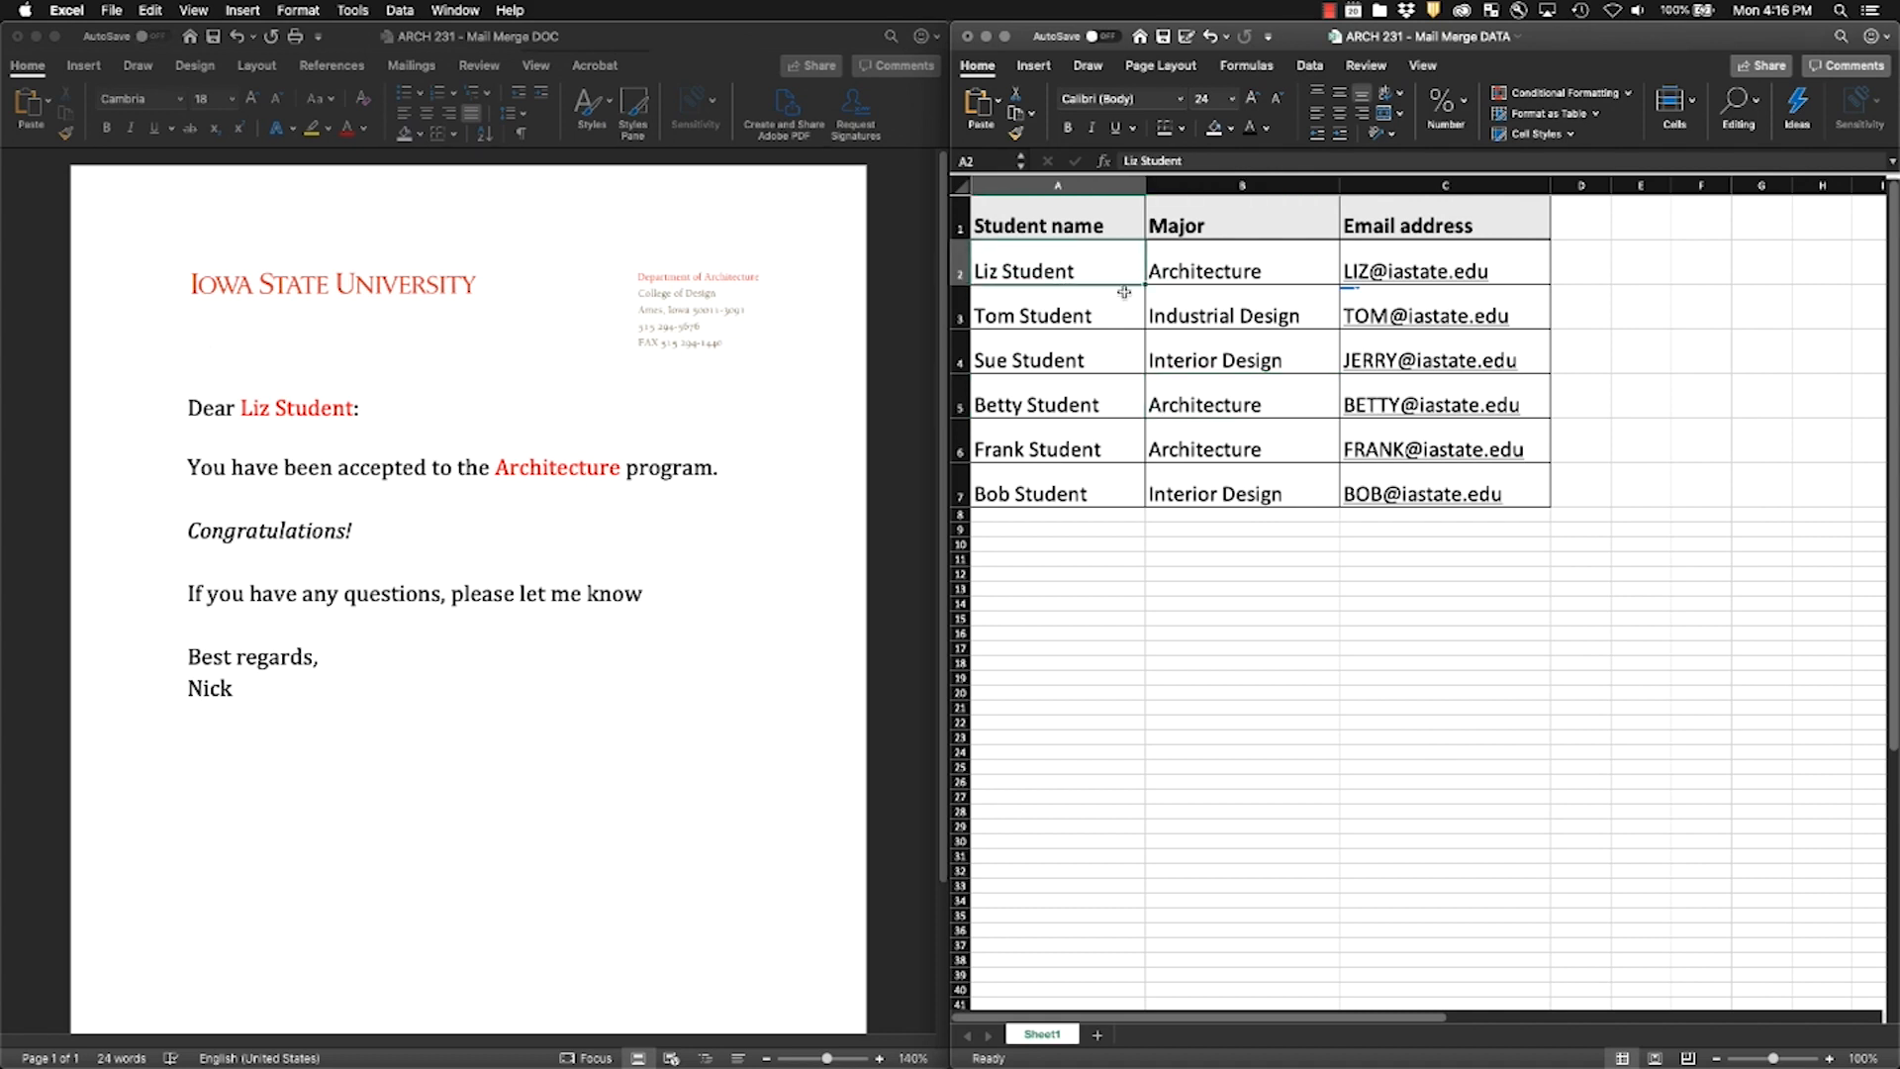
{"action": "left_click", "coordinate": [1105, 314]}
{"action": "double_click", "coordinate": [1105, 315]}
{"action": "left_click_drag", "start_coordinate": [1106, 314], "coordinate": [977, 295]}
{"action": "key", "text": "super+c"}
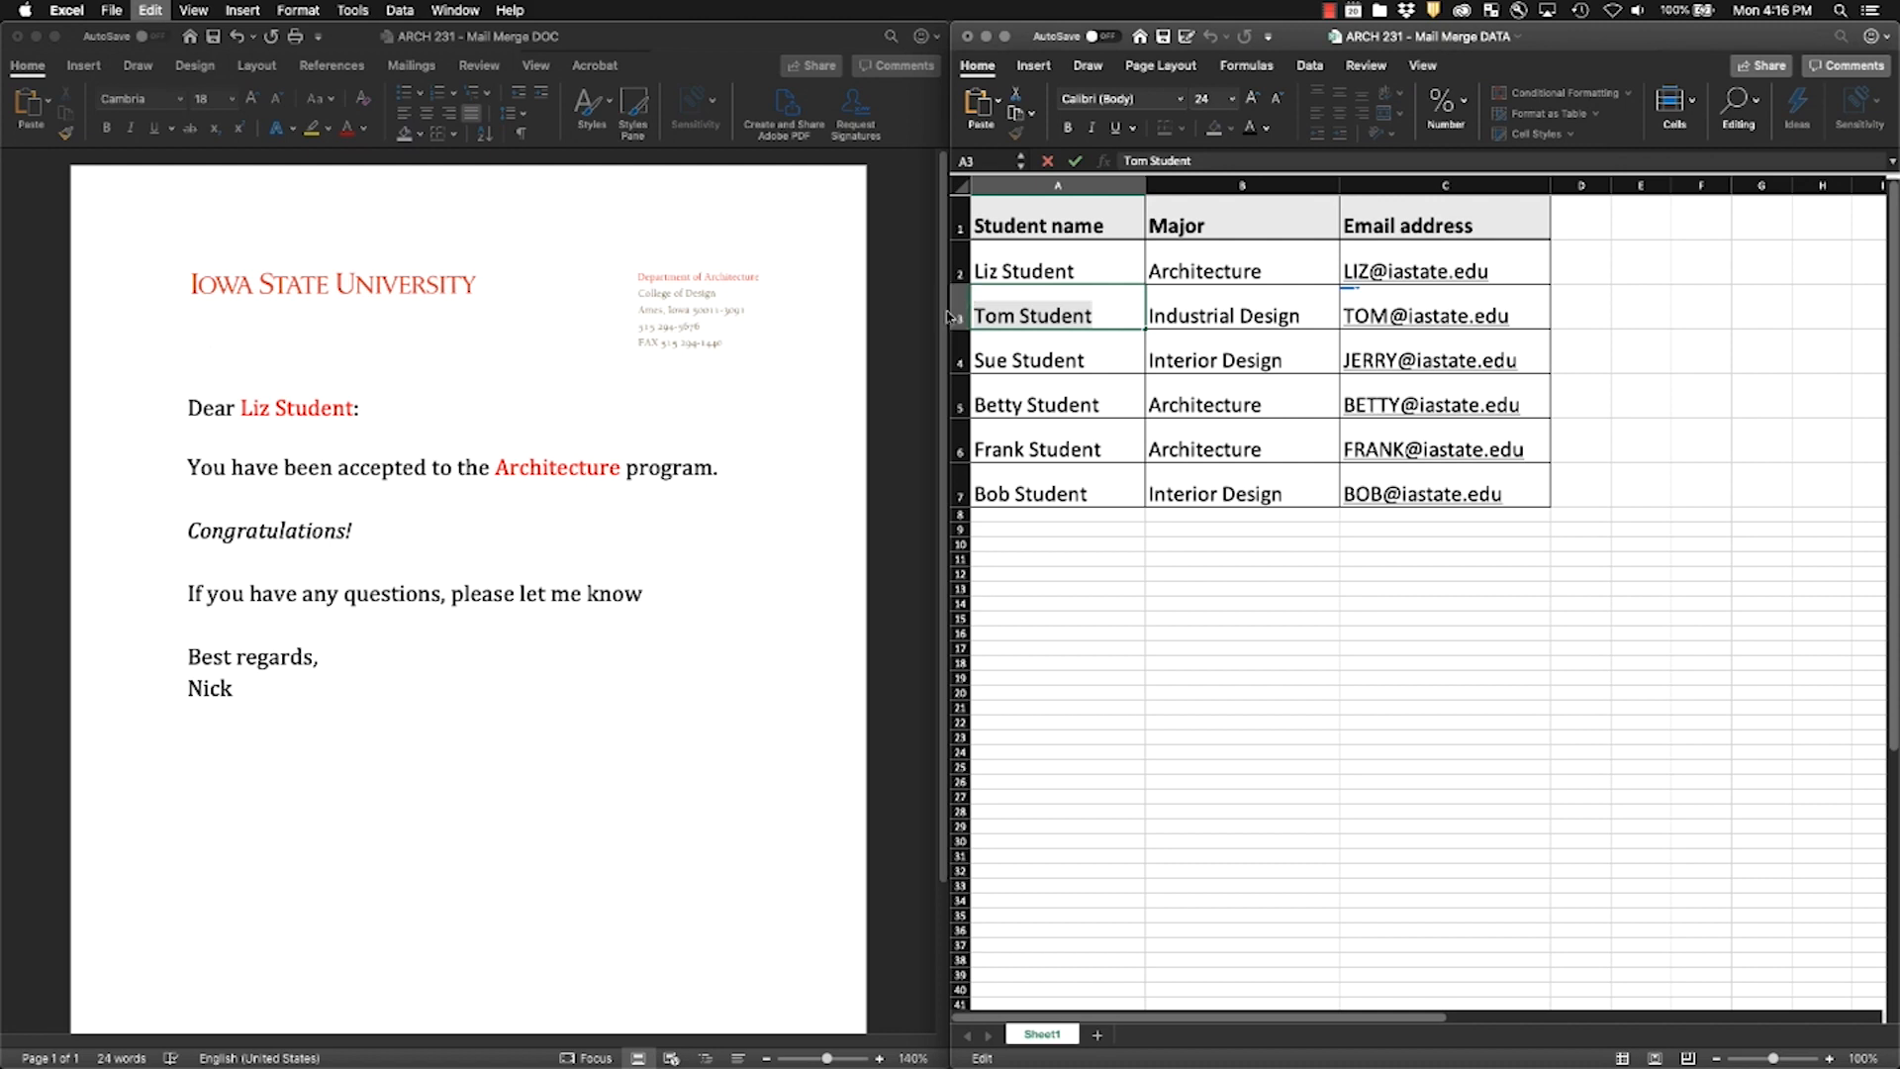
{"action": "left_click", "coordinate": [322, 406]}
{"action": "left_click_drag", "start_coordinate": [357, 406], "coordinate": [241, 406]}
{"action": "key", "text": "super+v"}
Step: Replace the major in the letter with Industrial Design from cell B3 of the workbook
{"action": "left_click", "coordinate": [1343, 316]}
{"action": "double_click", "coordinate": [1281, 315]}
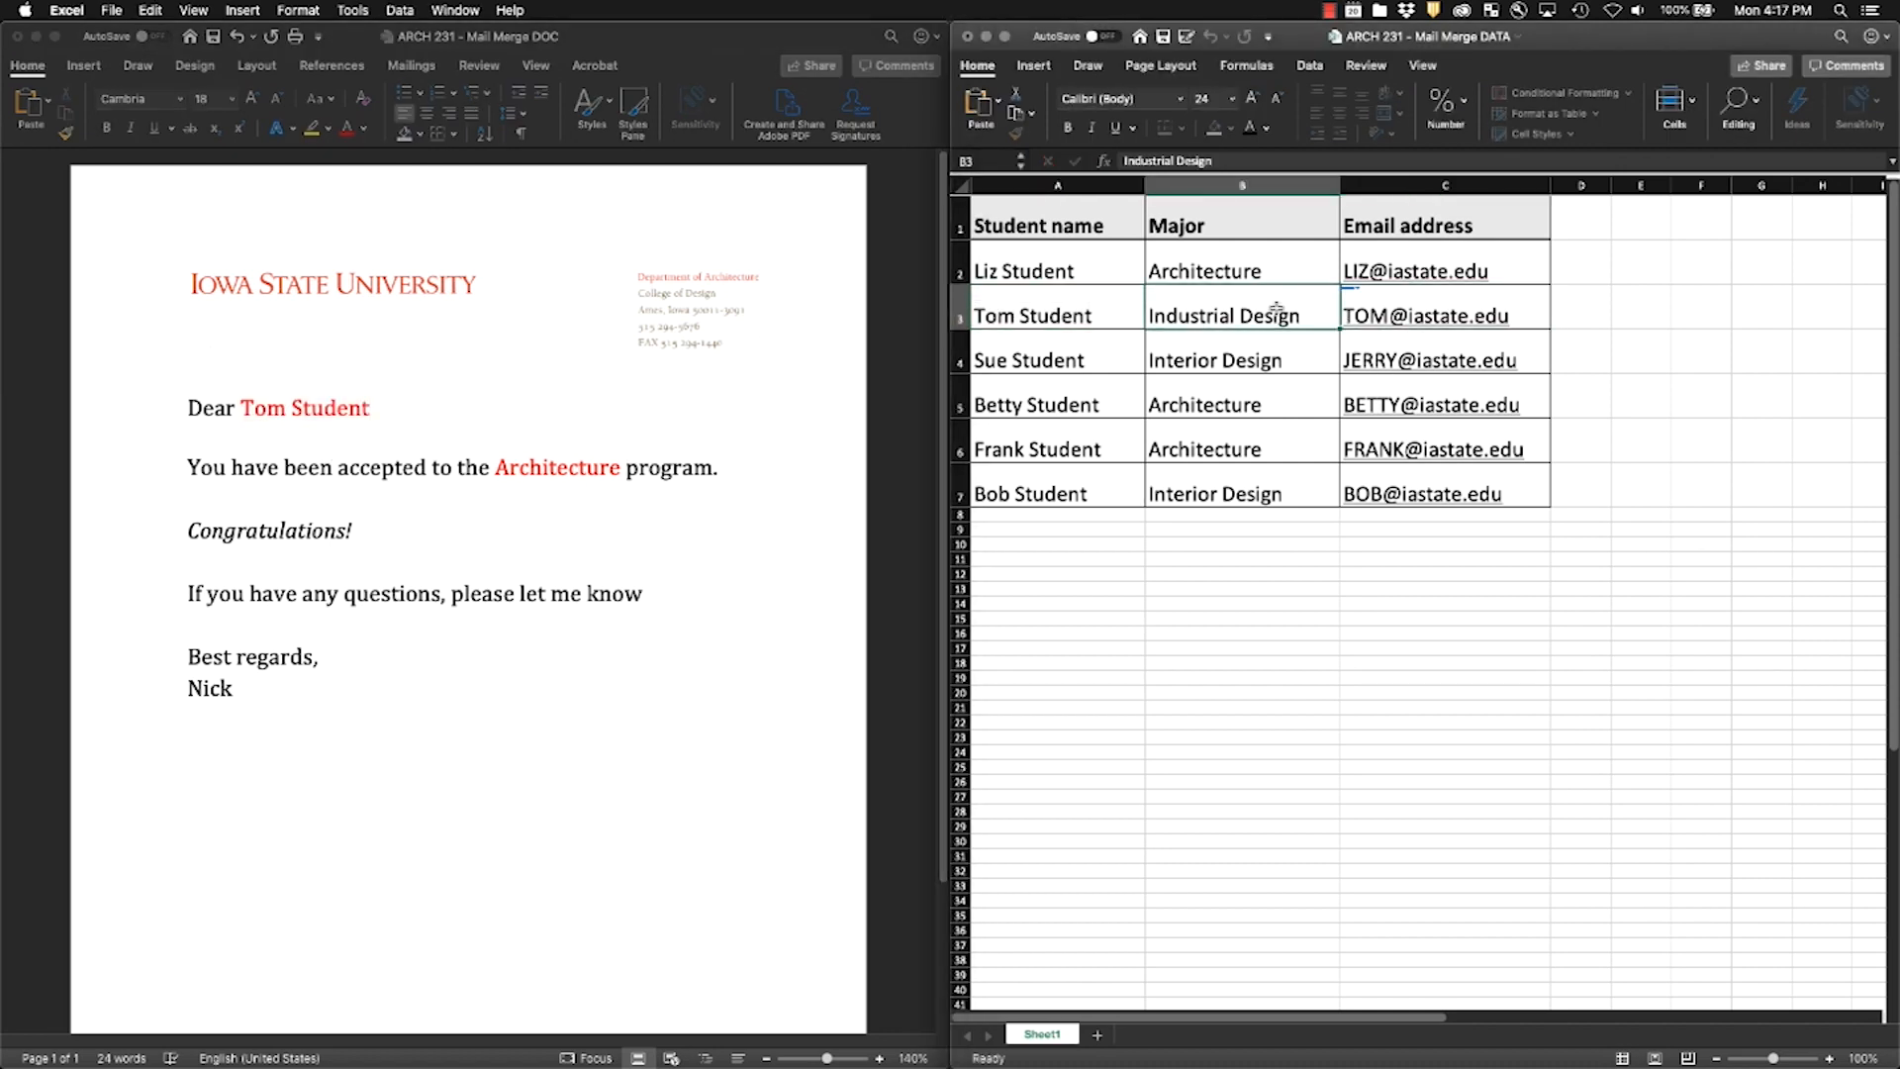
{"action": "left_click_drag", "start_coordinate": [1300, 315], "coordinate": [1134, 296]}
{"action": "key", "text": "super+c"}
{"action": "left_click", "coordinate": [557, 467]}
{"action": "double_click", "coordinate": [557, 467]}
{"action": "key", "text": "super+v"}
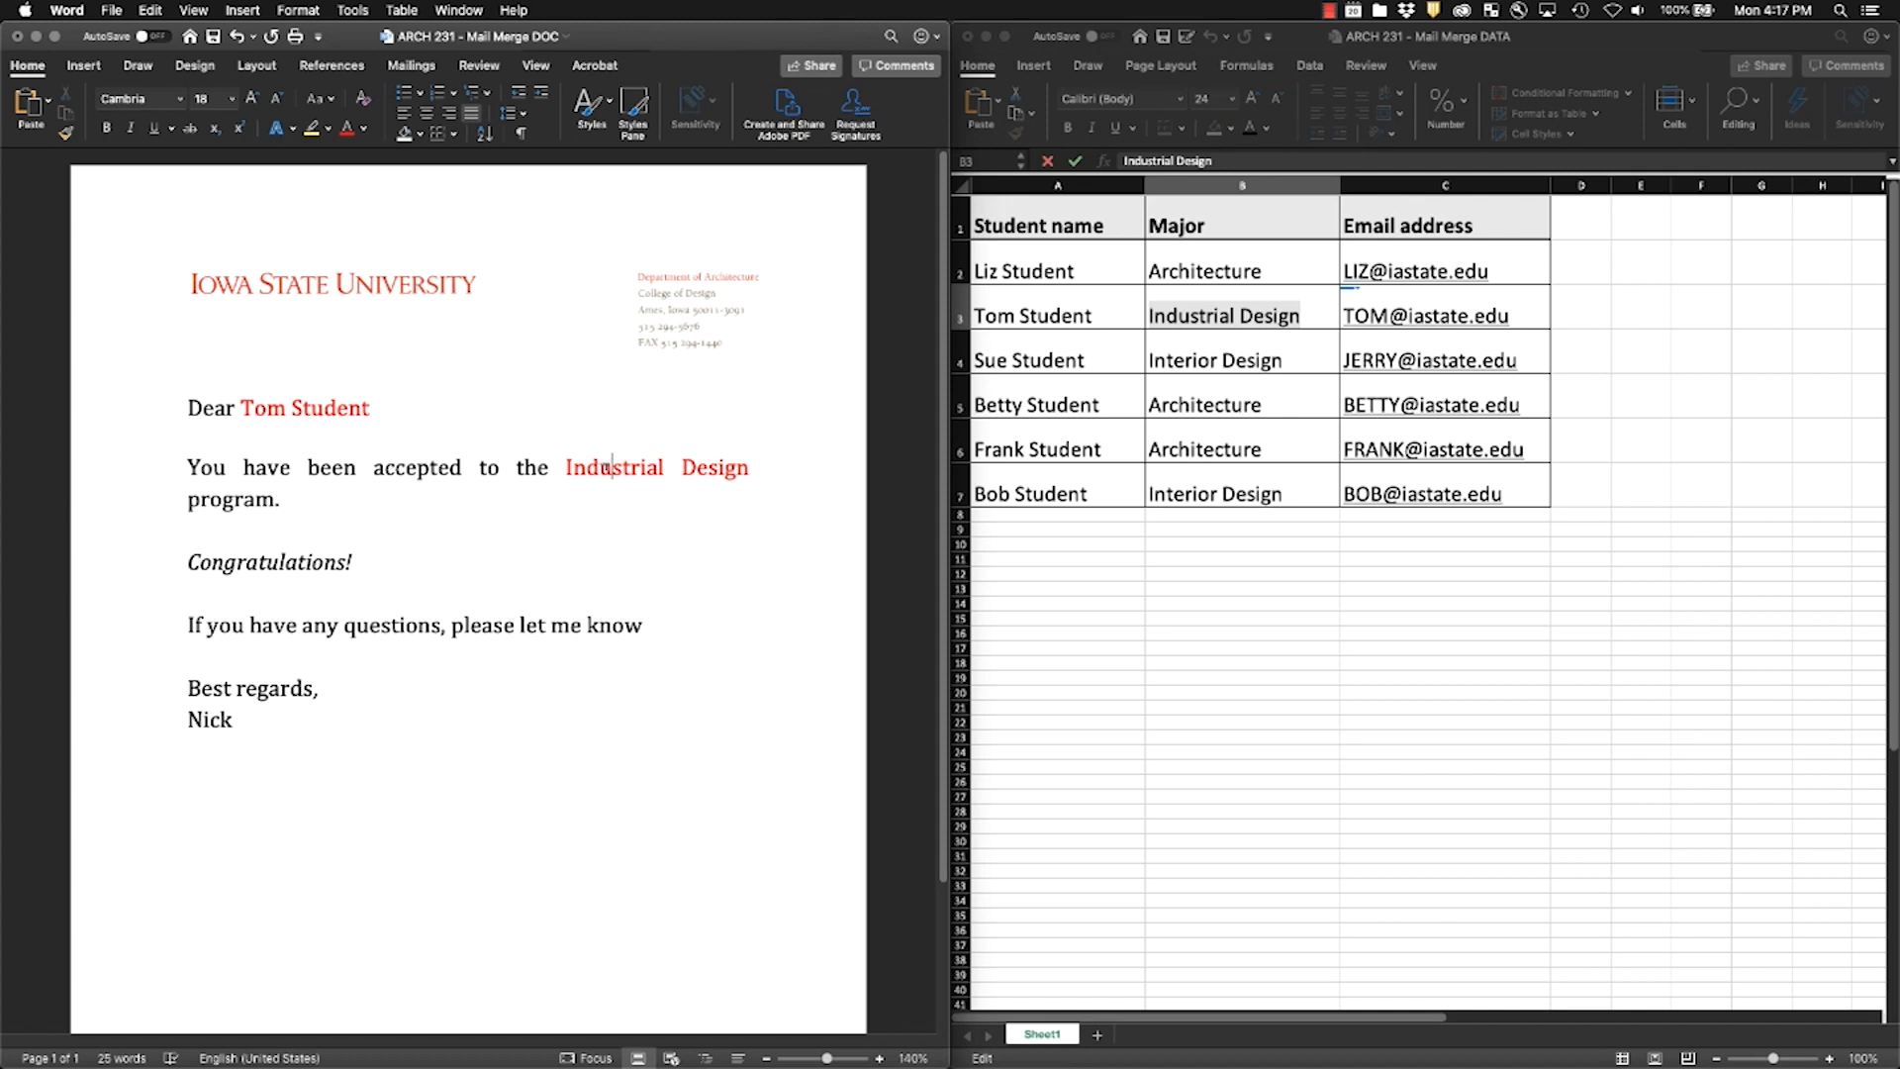
Step: Undo all the pasted names and majors in the letter back to the STUDENT and MAJOR placeholders
{"action": "key", "text": "super+z"}
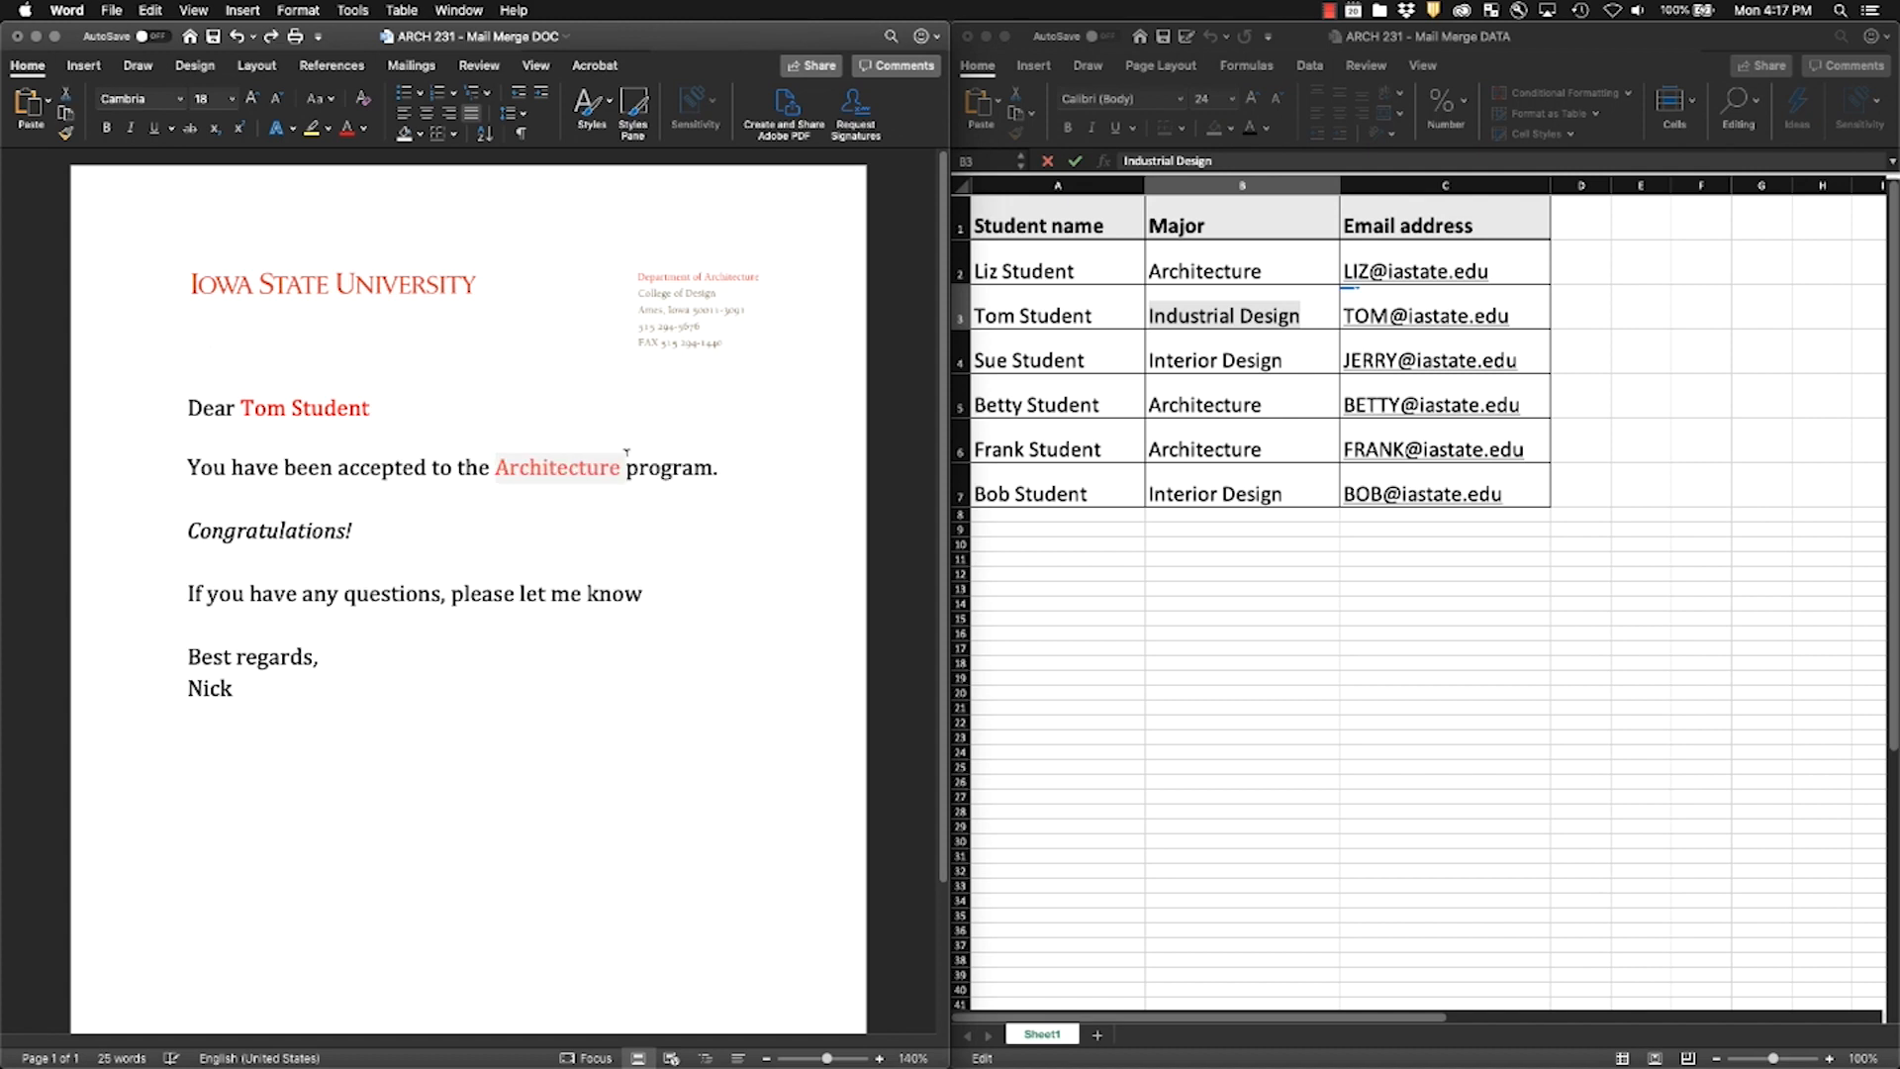
{"action": "key", "text": "super+z"}
{"action": "key", "text": "super+z"}
{"action": "key", "text": "super+z"}
{"action": "key", "text": "super+z"}
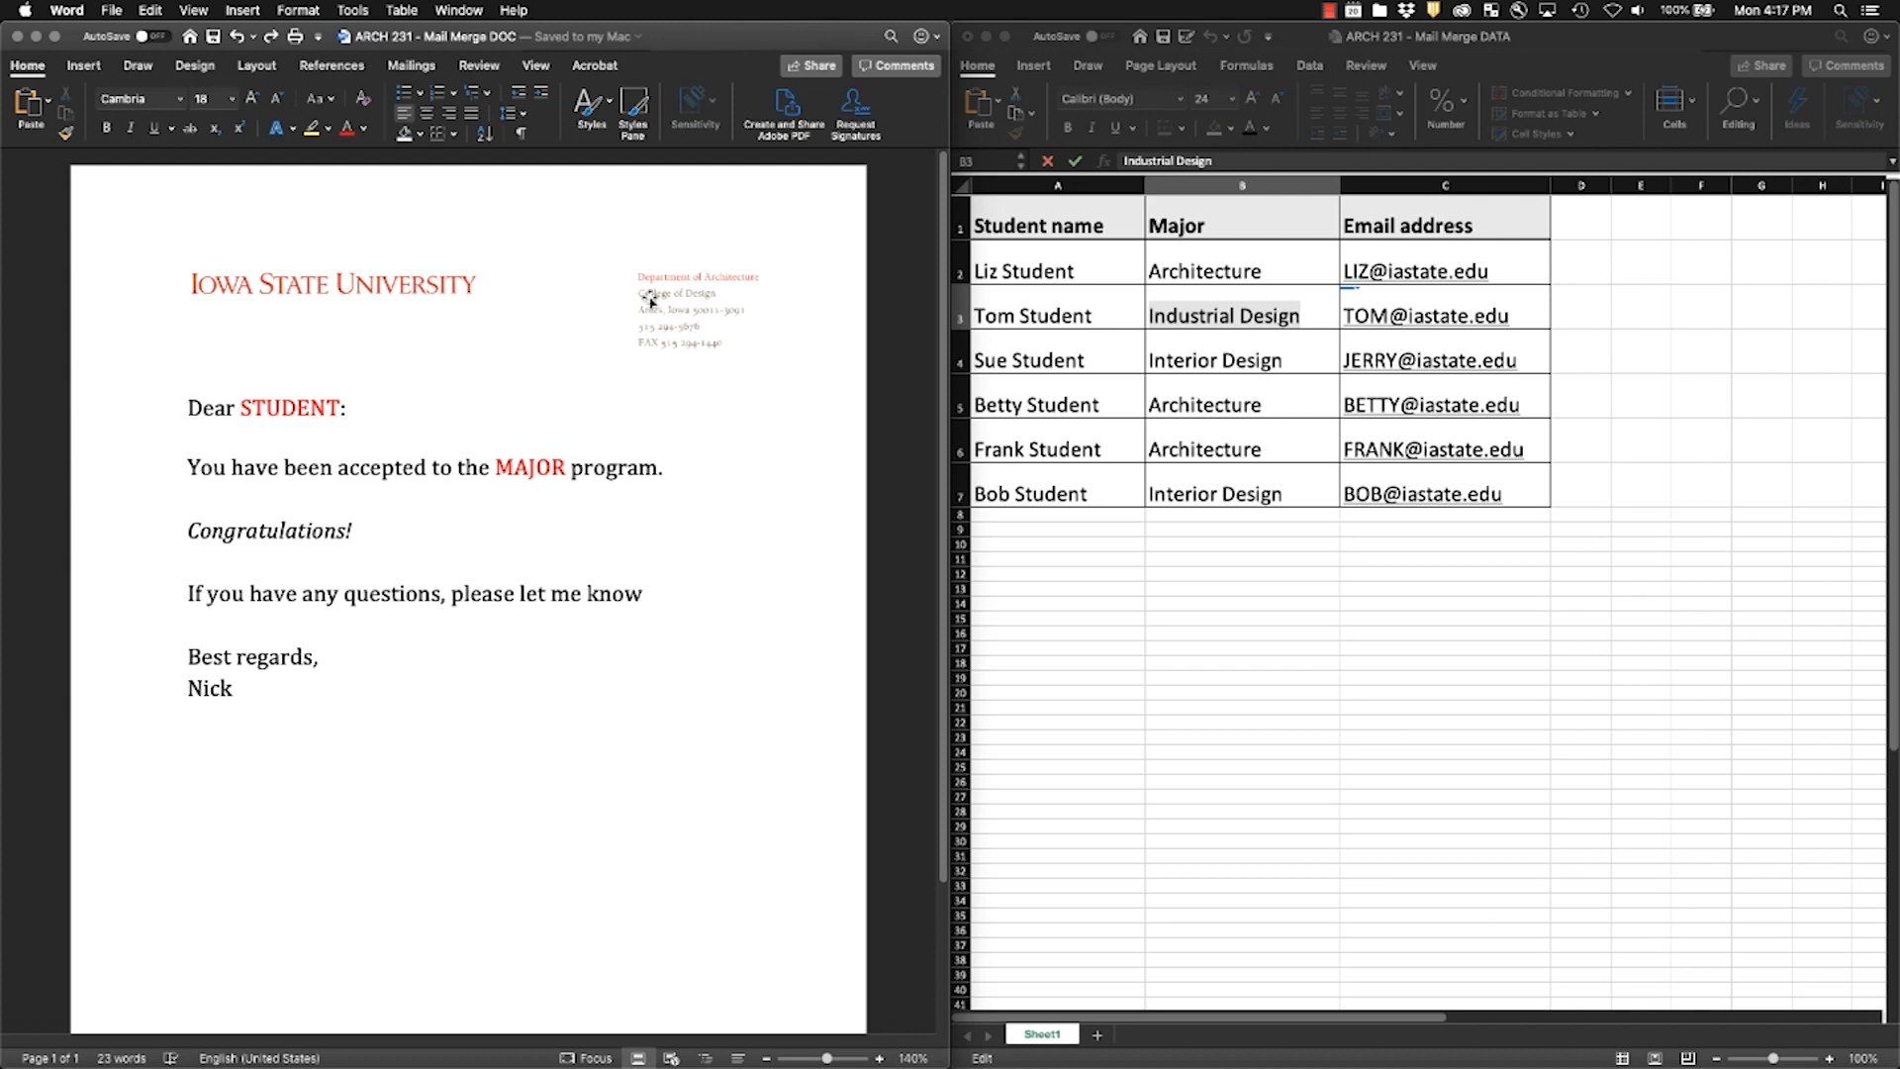
Step: Start an e-mail mail merge from the letter and load the existing Mail Merge DATA workbook from the ARCH 231 S20 folder as recipients
{"action": "left_click", "coordinate": [413, 66]}
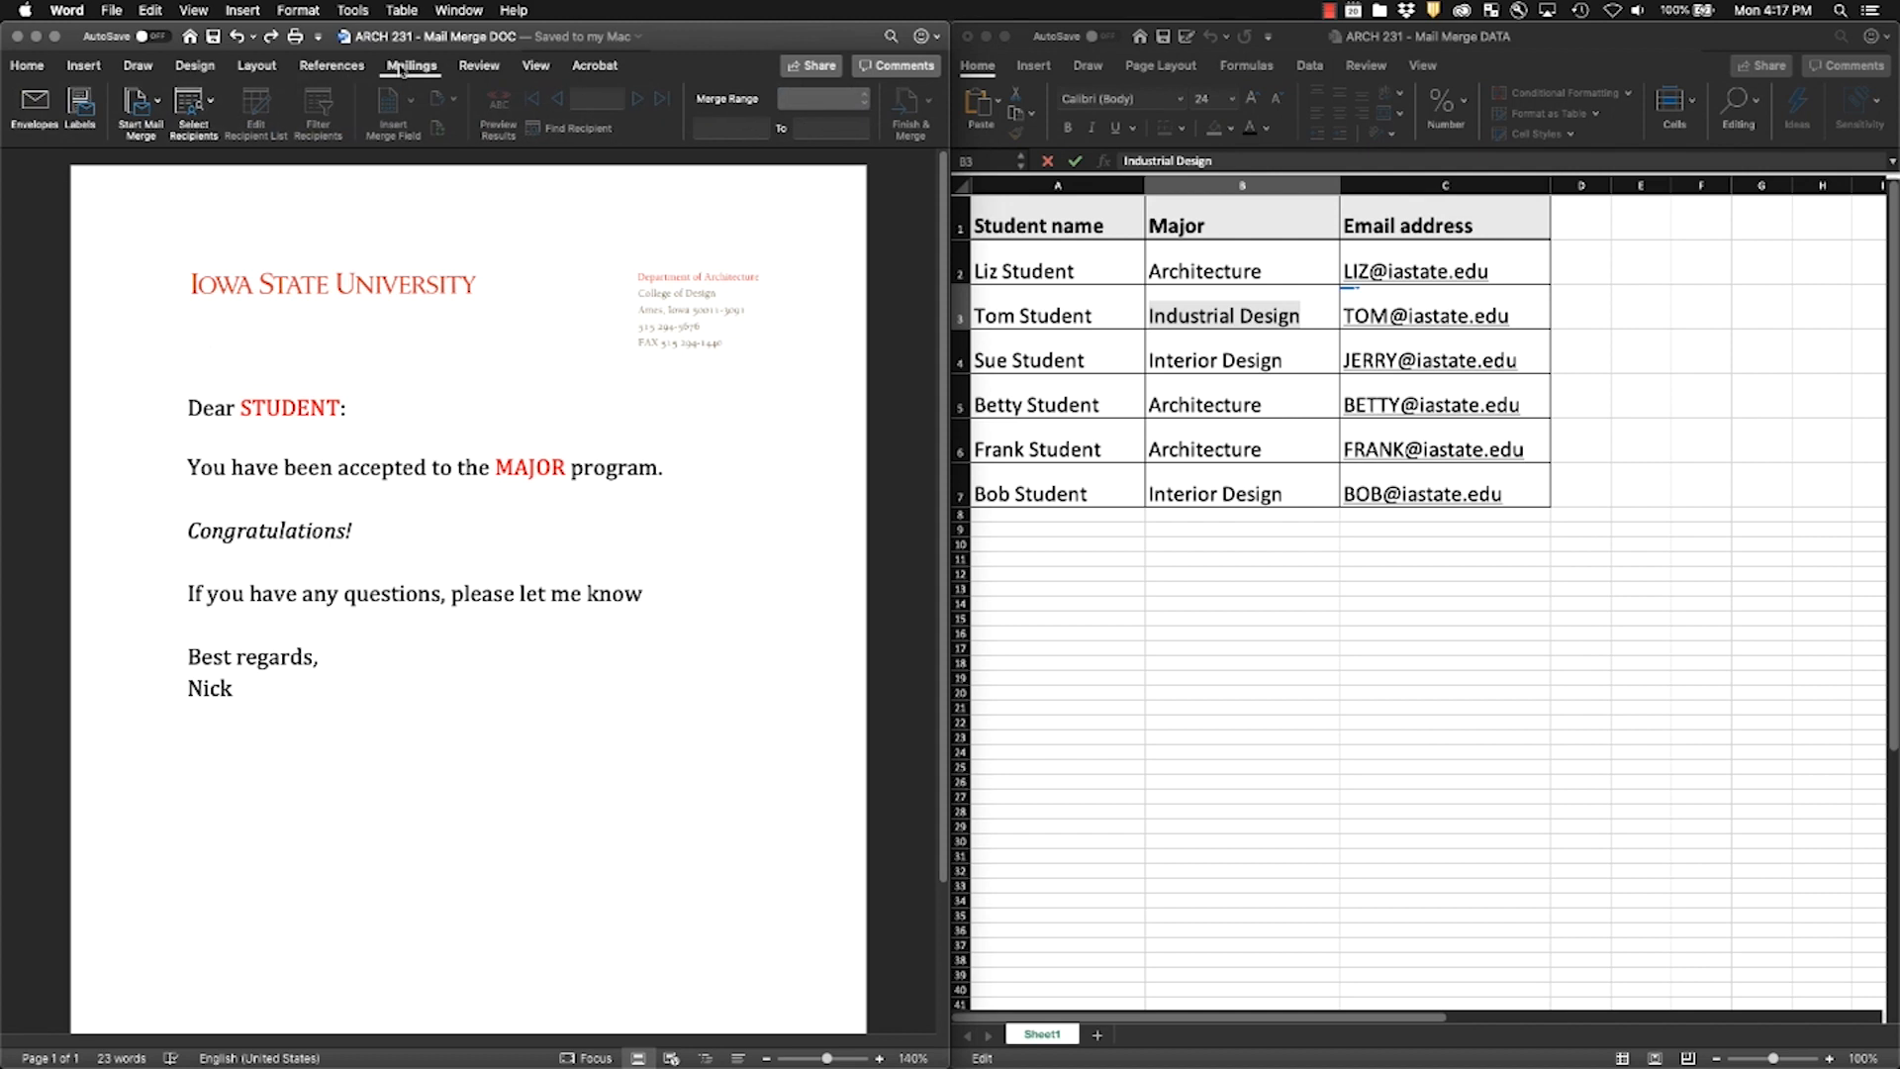
{"action": "left_click", "coordinate": [156, 106]}
{"action": "left_click", "coordinate": [171, 156]}
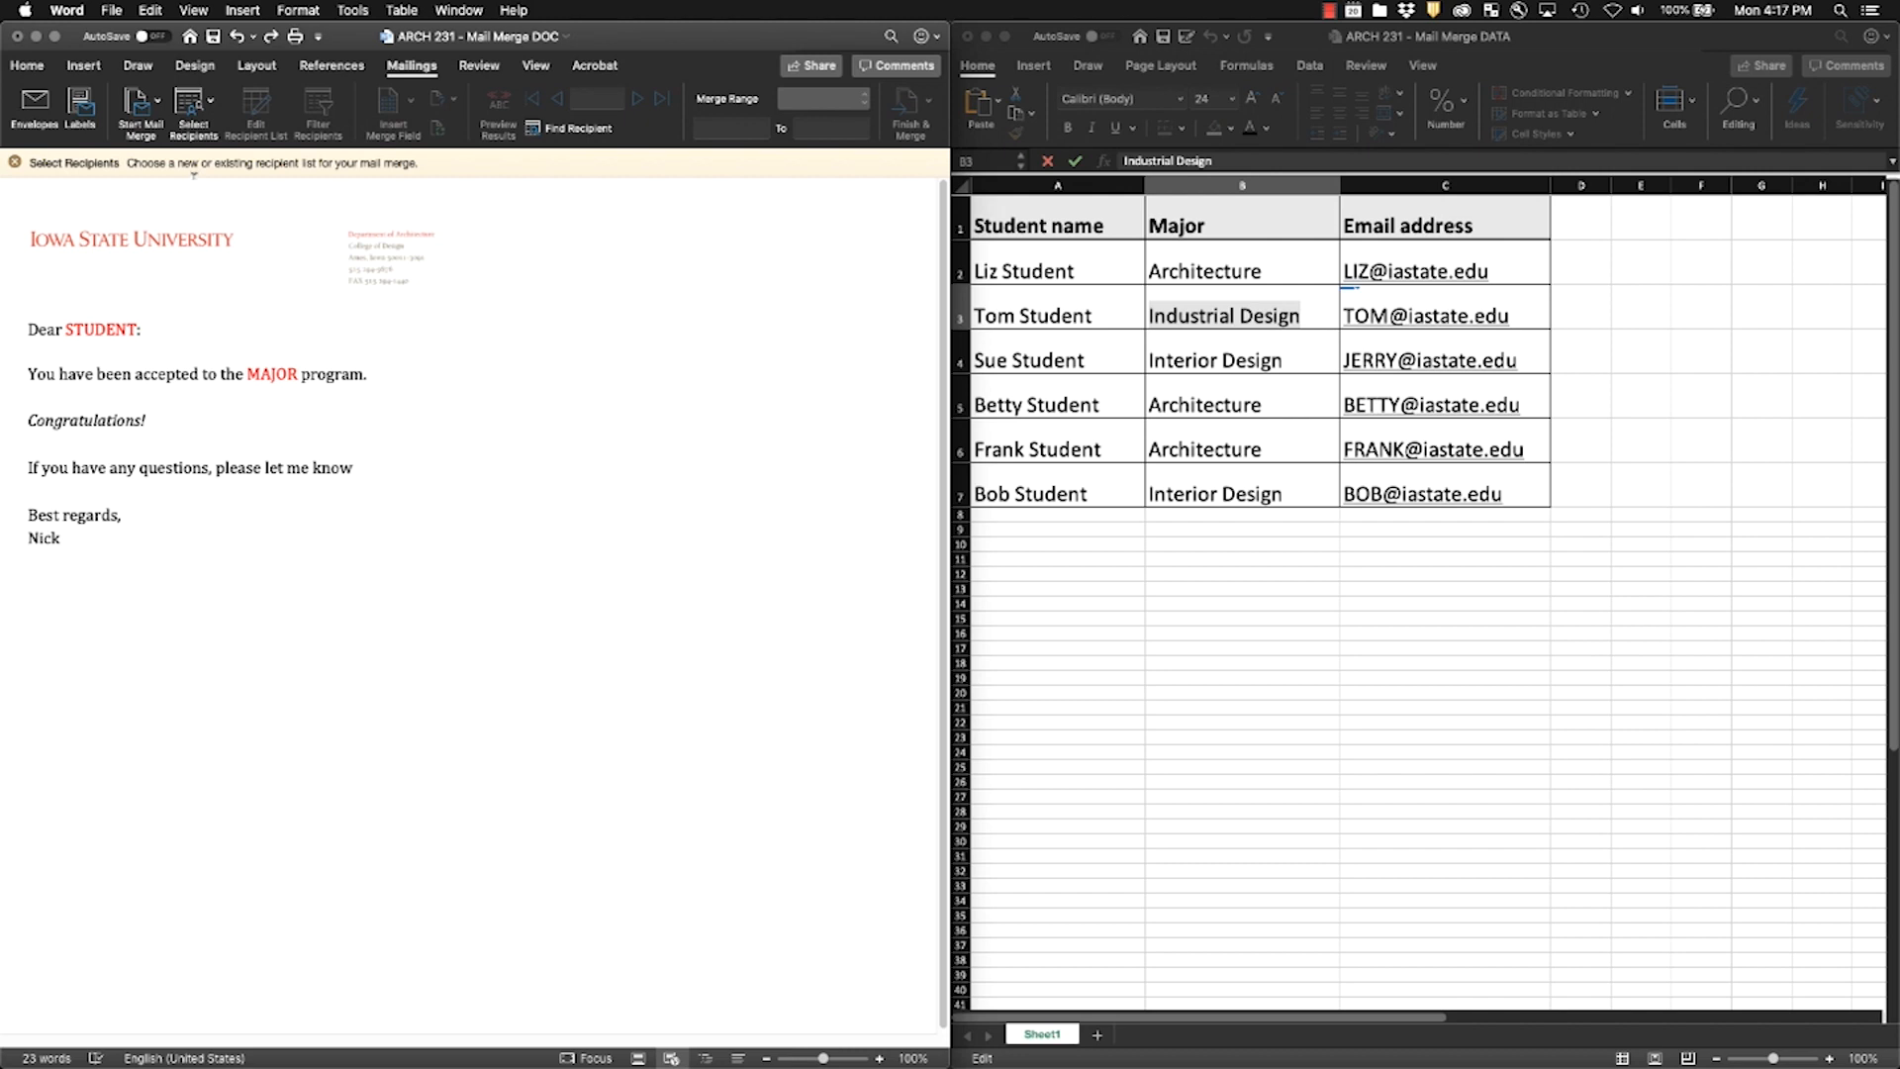
{"action": "left_click", "coordinate": [210, 101]}
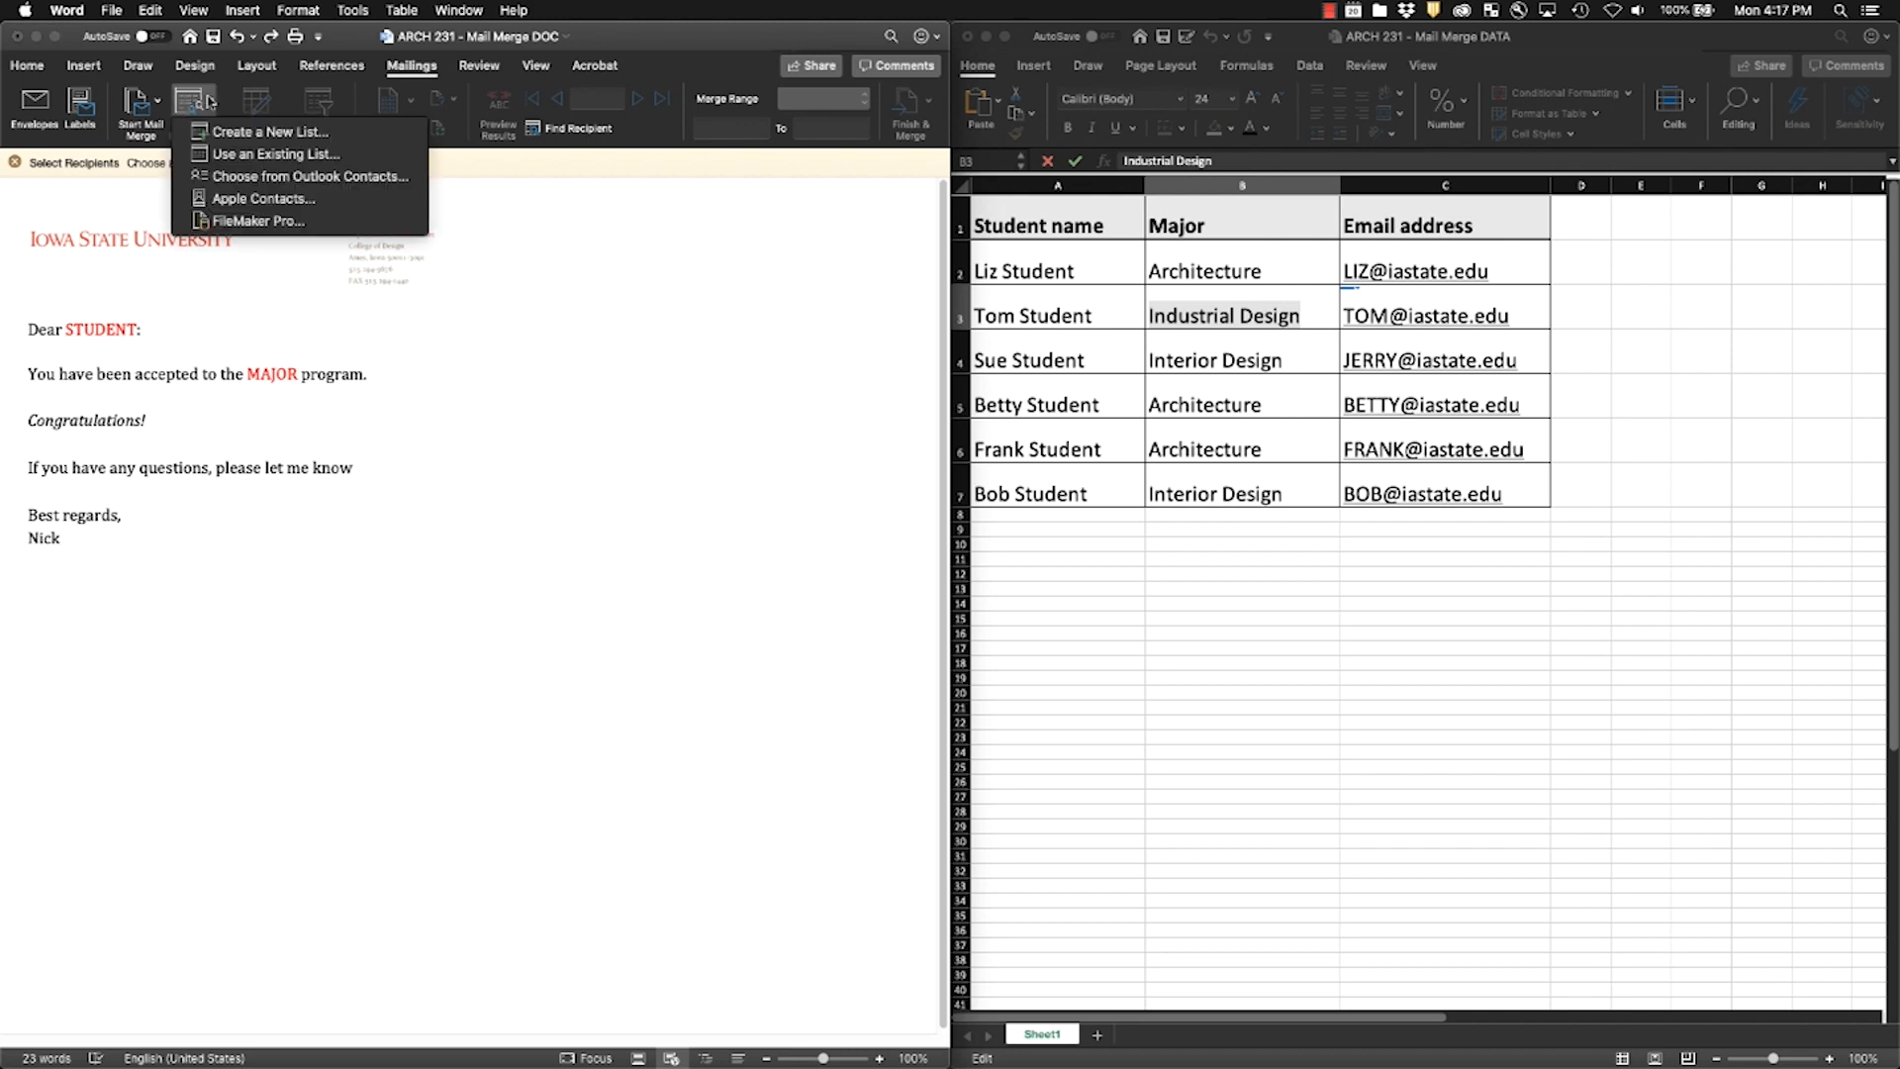
{"action": "left_click", "coordinate": [245, 155]}
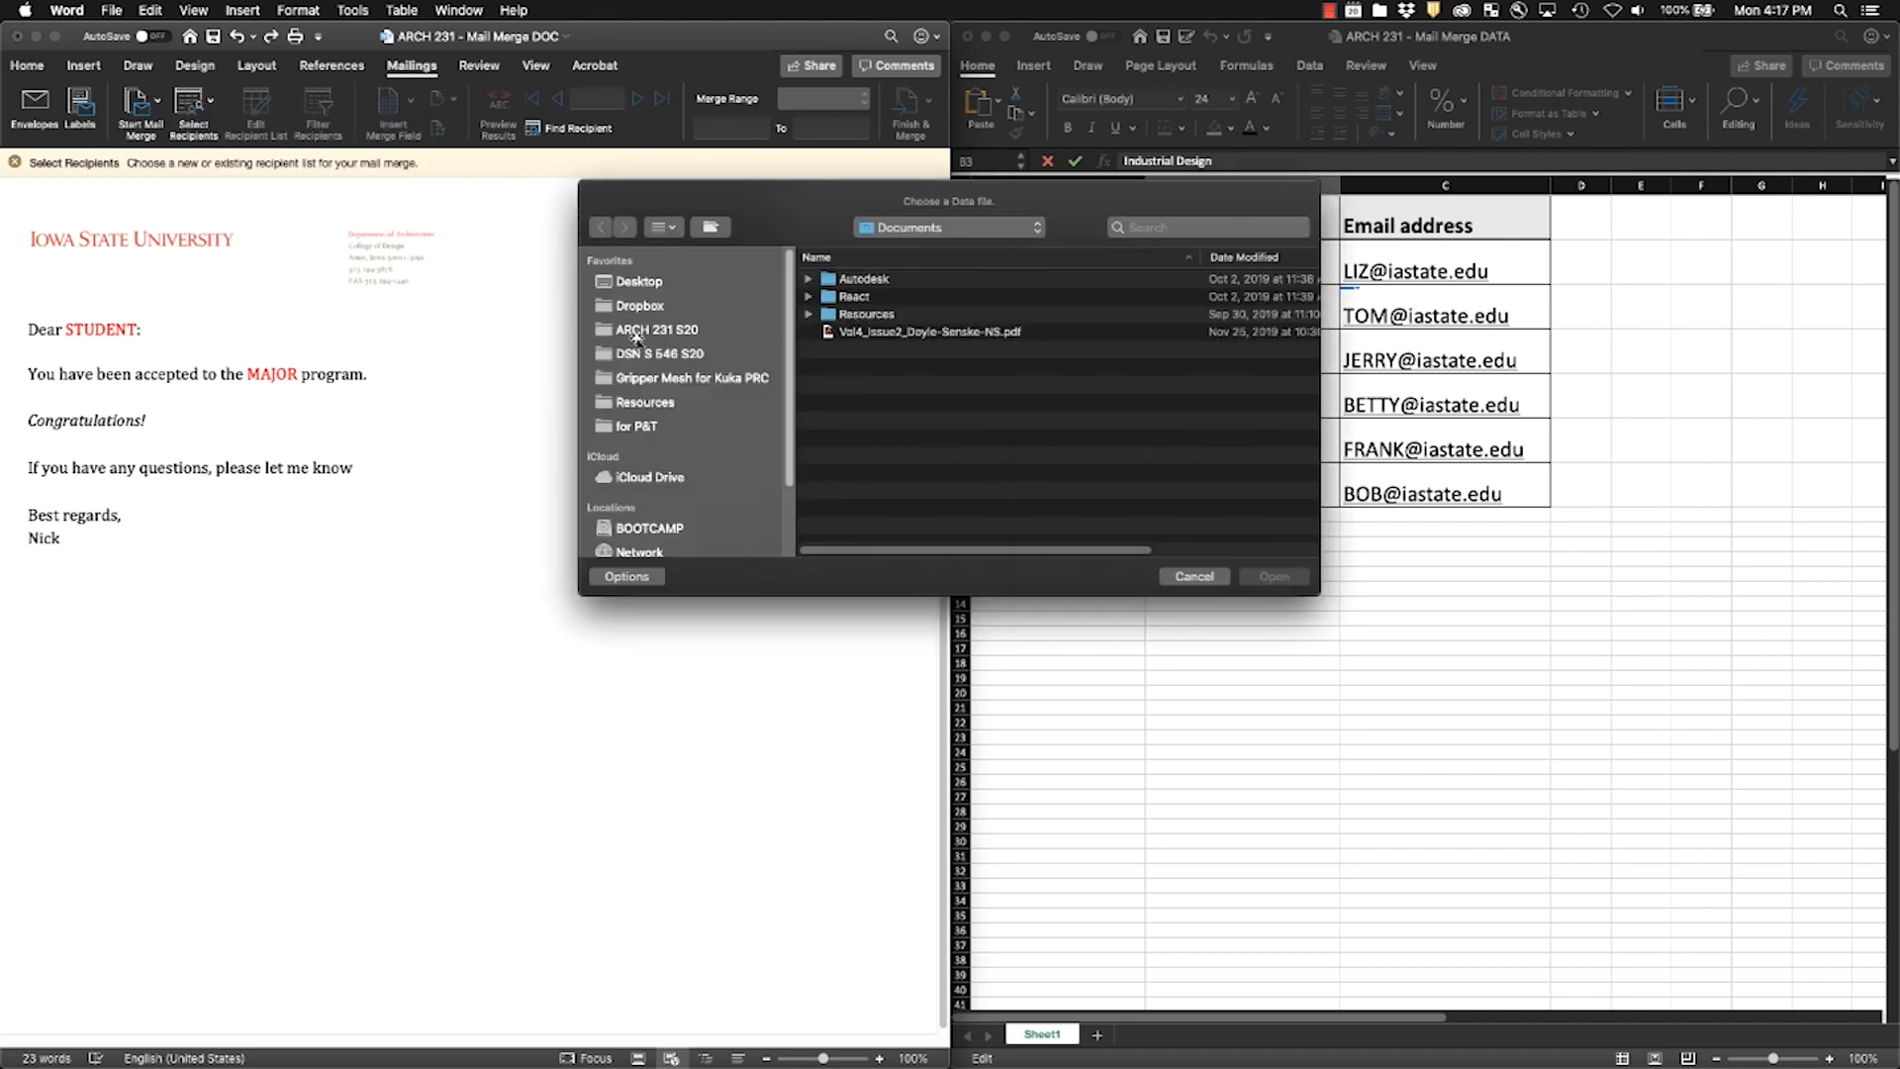
{"action": "left_click", "coordinate": [649, 332]}
{"action": "left_click", "coordinate": [900, 300]}
{"action": "double_click", "coordinate": [899, 298]}
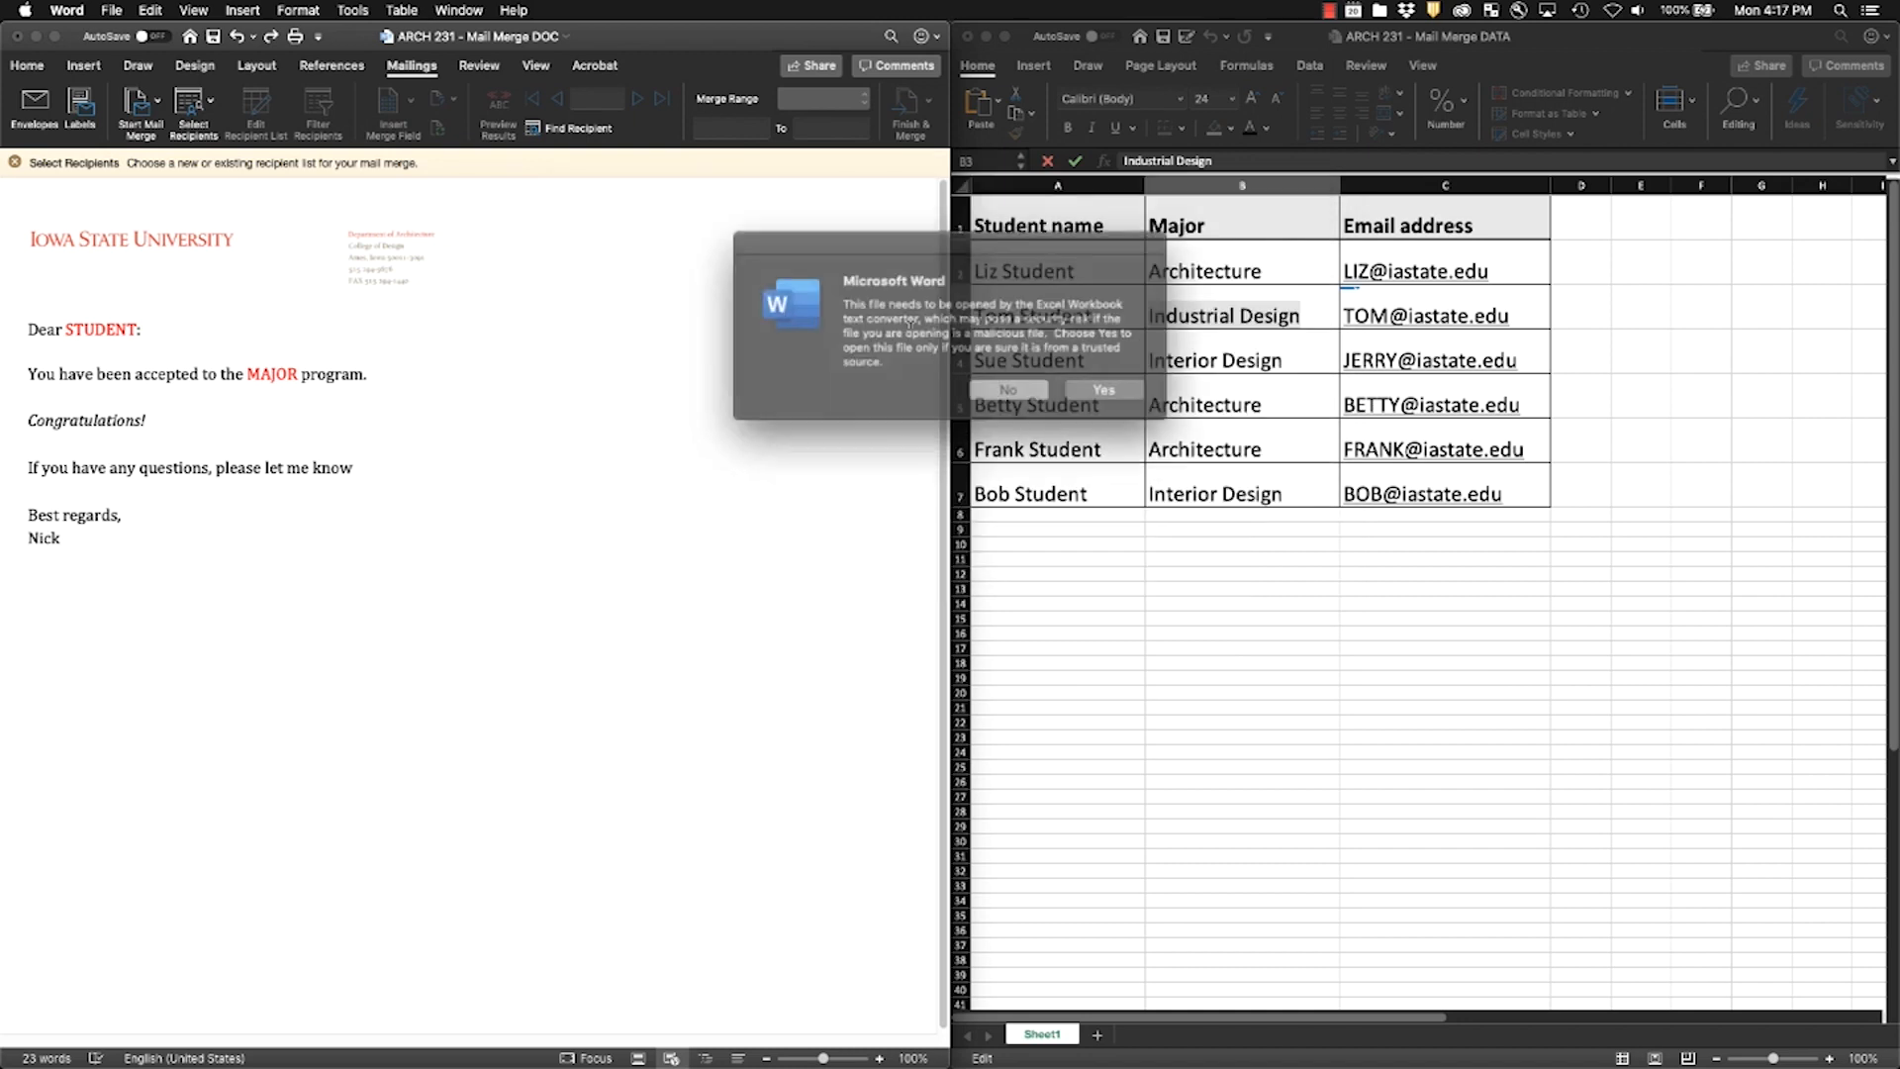
{"action": "left_click", "coordinate": [1075, 386]}
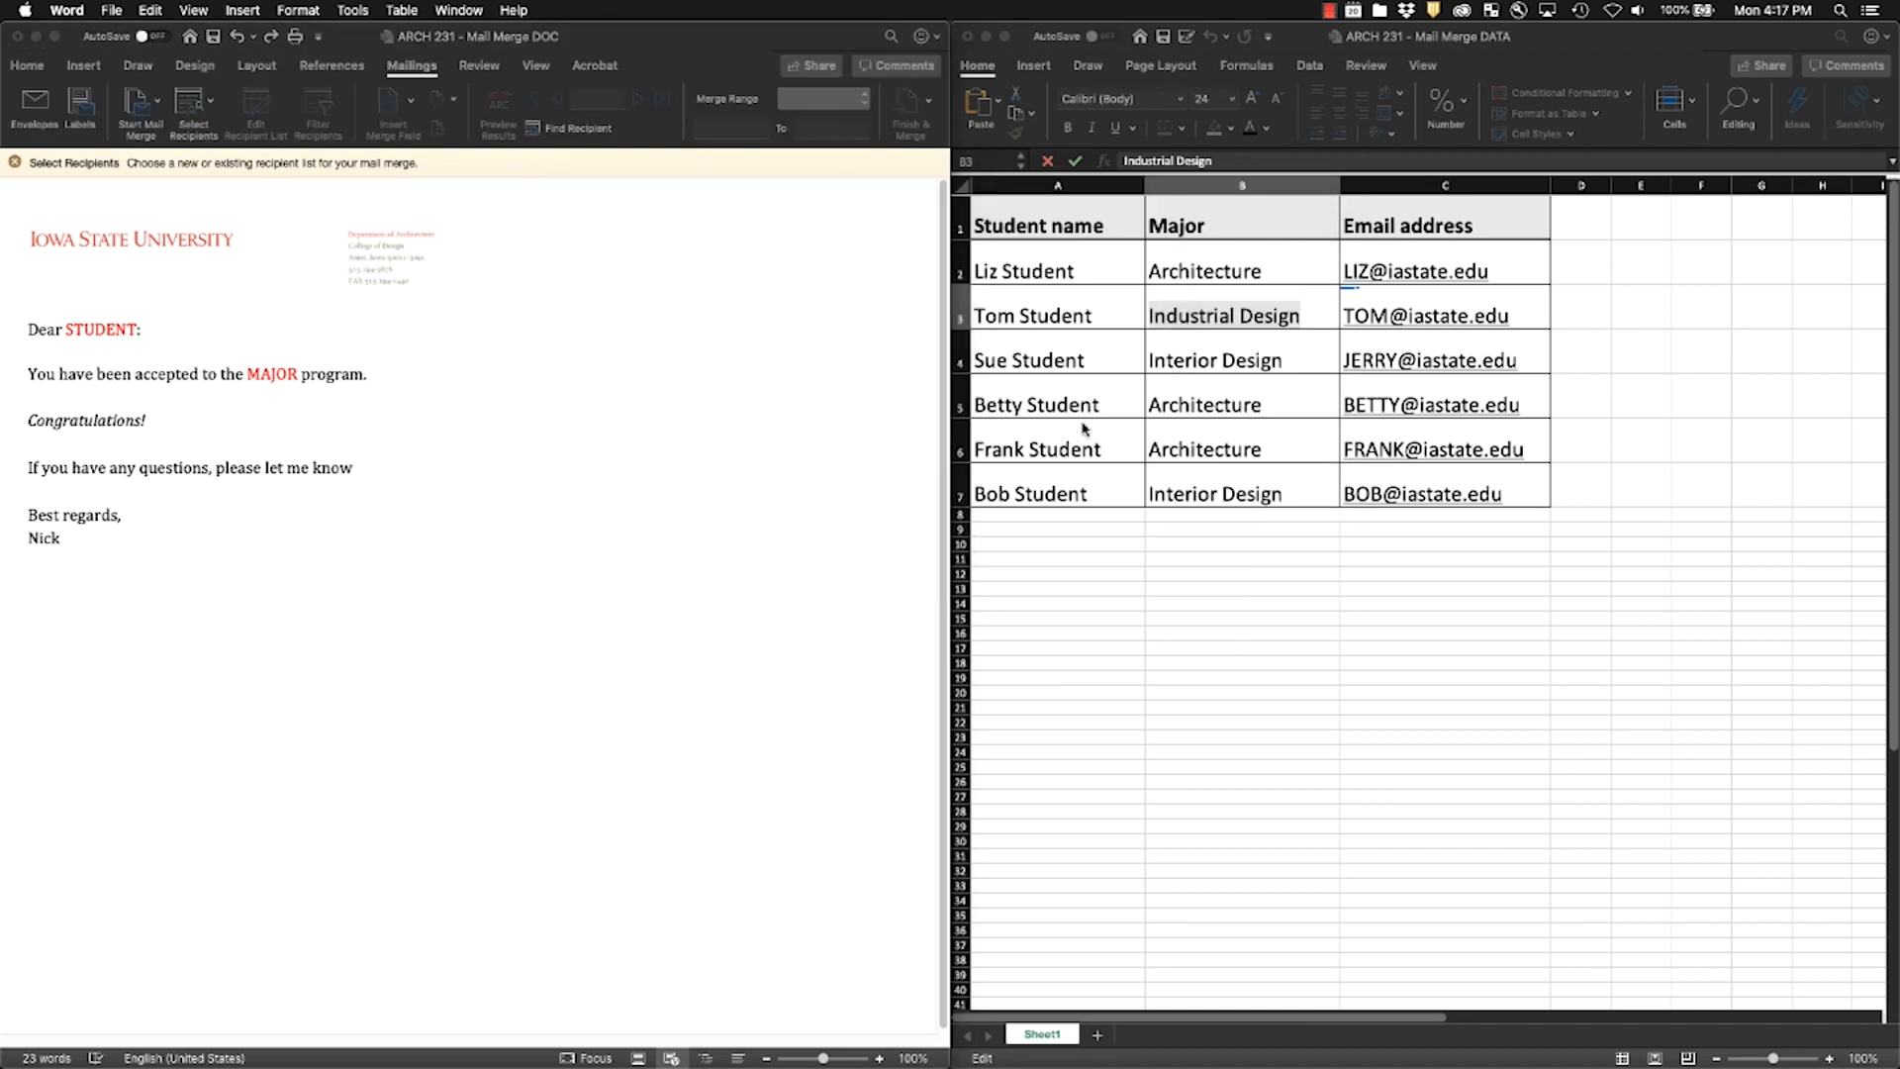
{"action": "left_click", "coordinate": [1030, 398]}
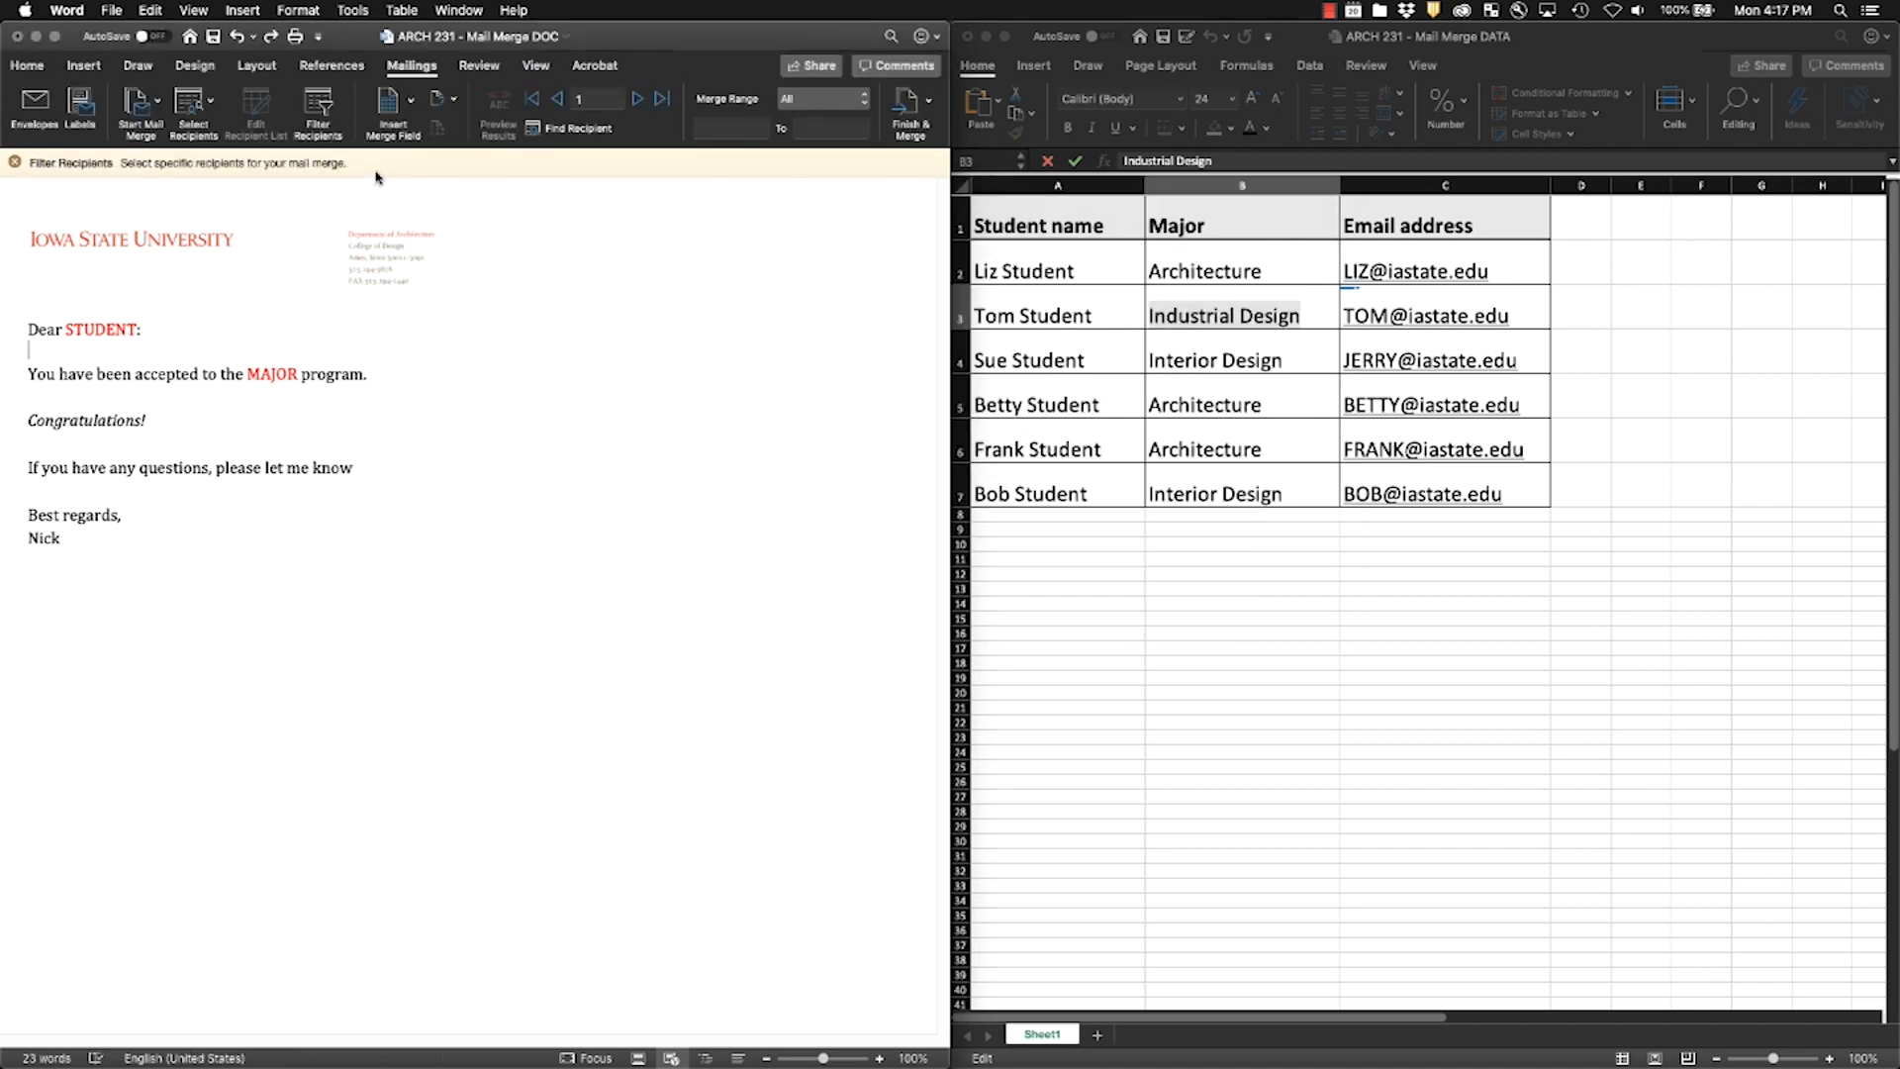
Step: Replace the STUDENT placeholder with the Student_name merge field and the MAJOR placeholder with the Major merge field
{"action": "double_click", "coordinate": [99, 331]}
{"action": "left_click", "coordinate": [413, 117]}
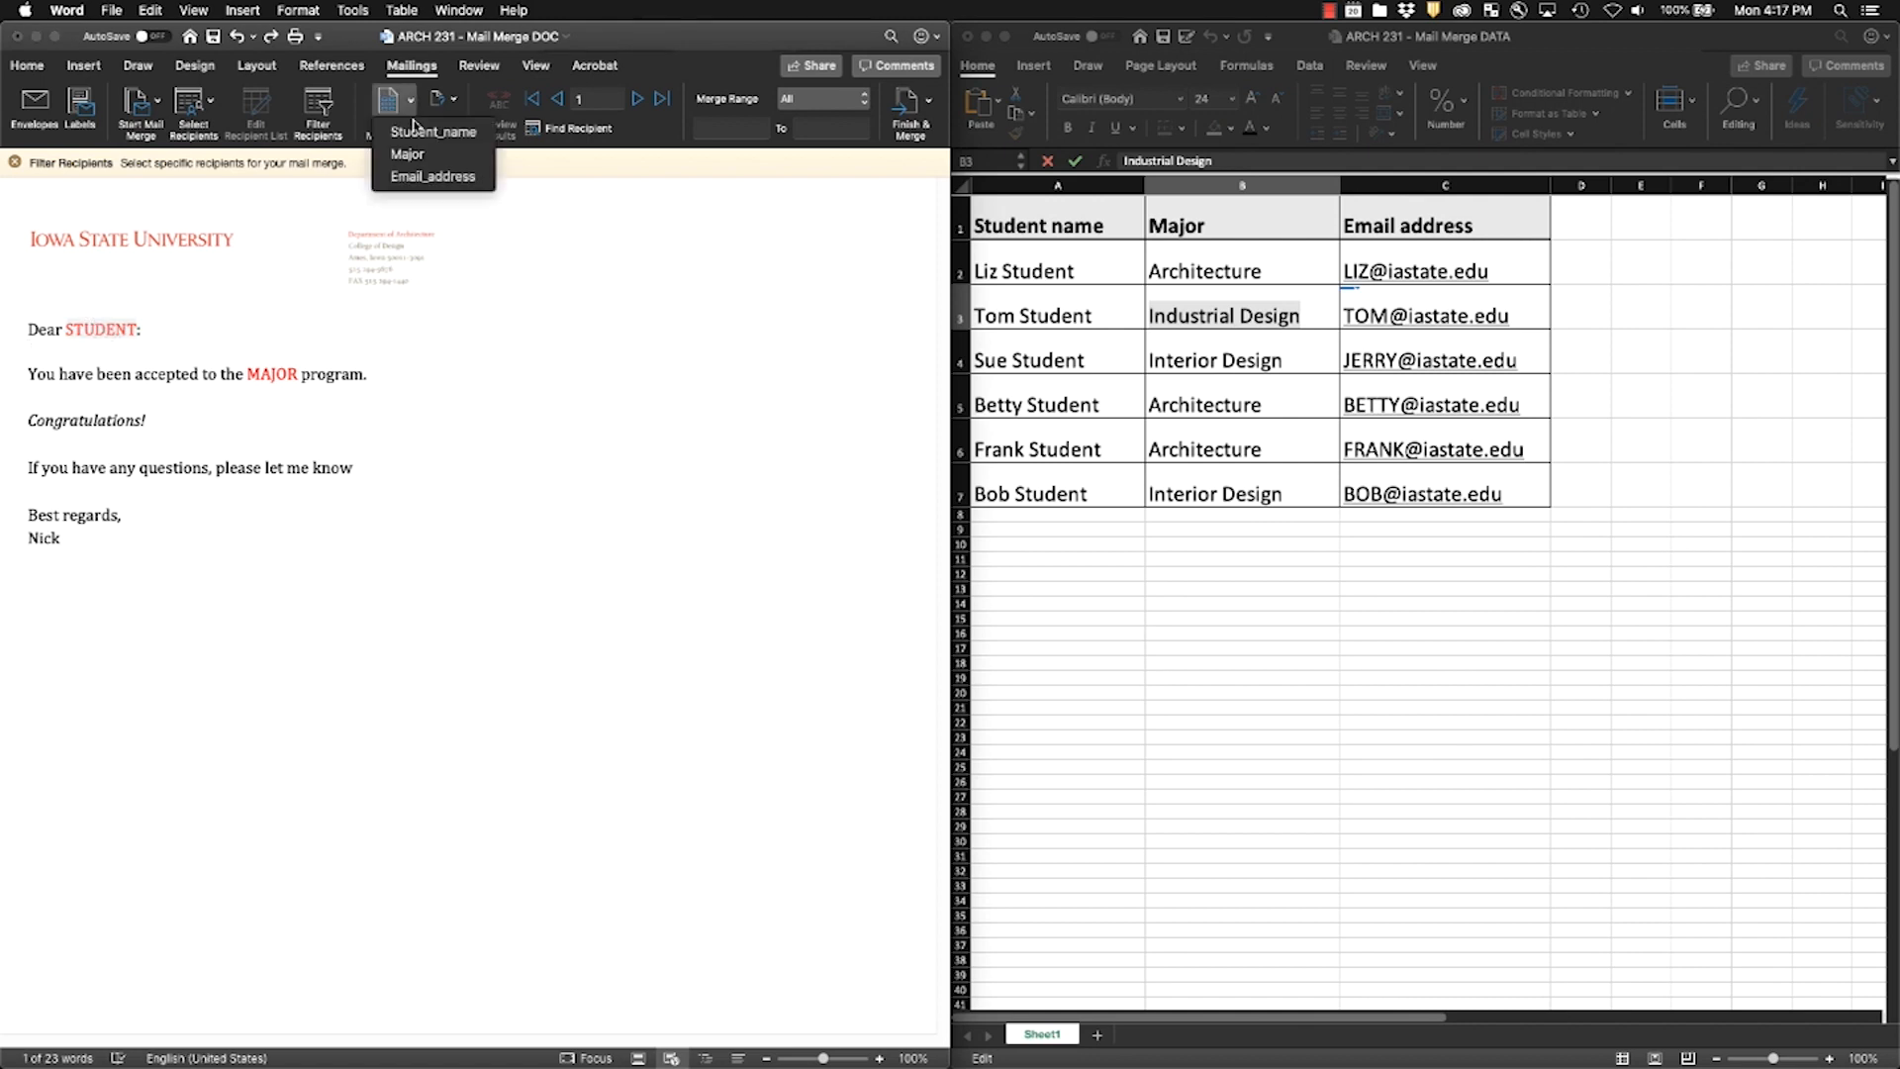
{"action": "left_click", "coordinate": [432, 131]}
{"action": "double_click", "coordinate": [286, 374]}
{"action": "left_click", "coordinate": [410, 113]}
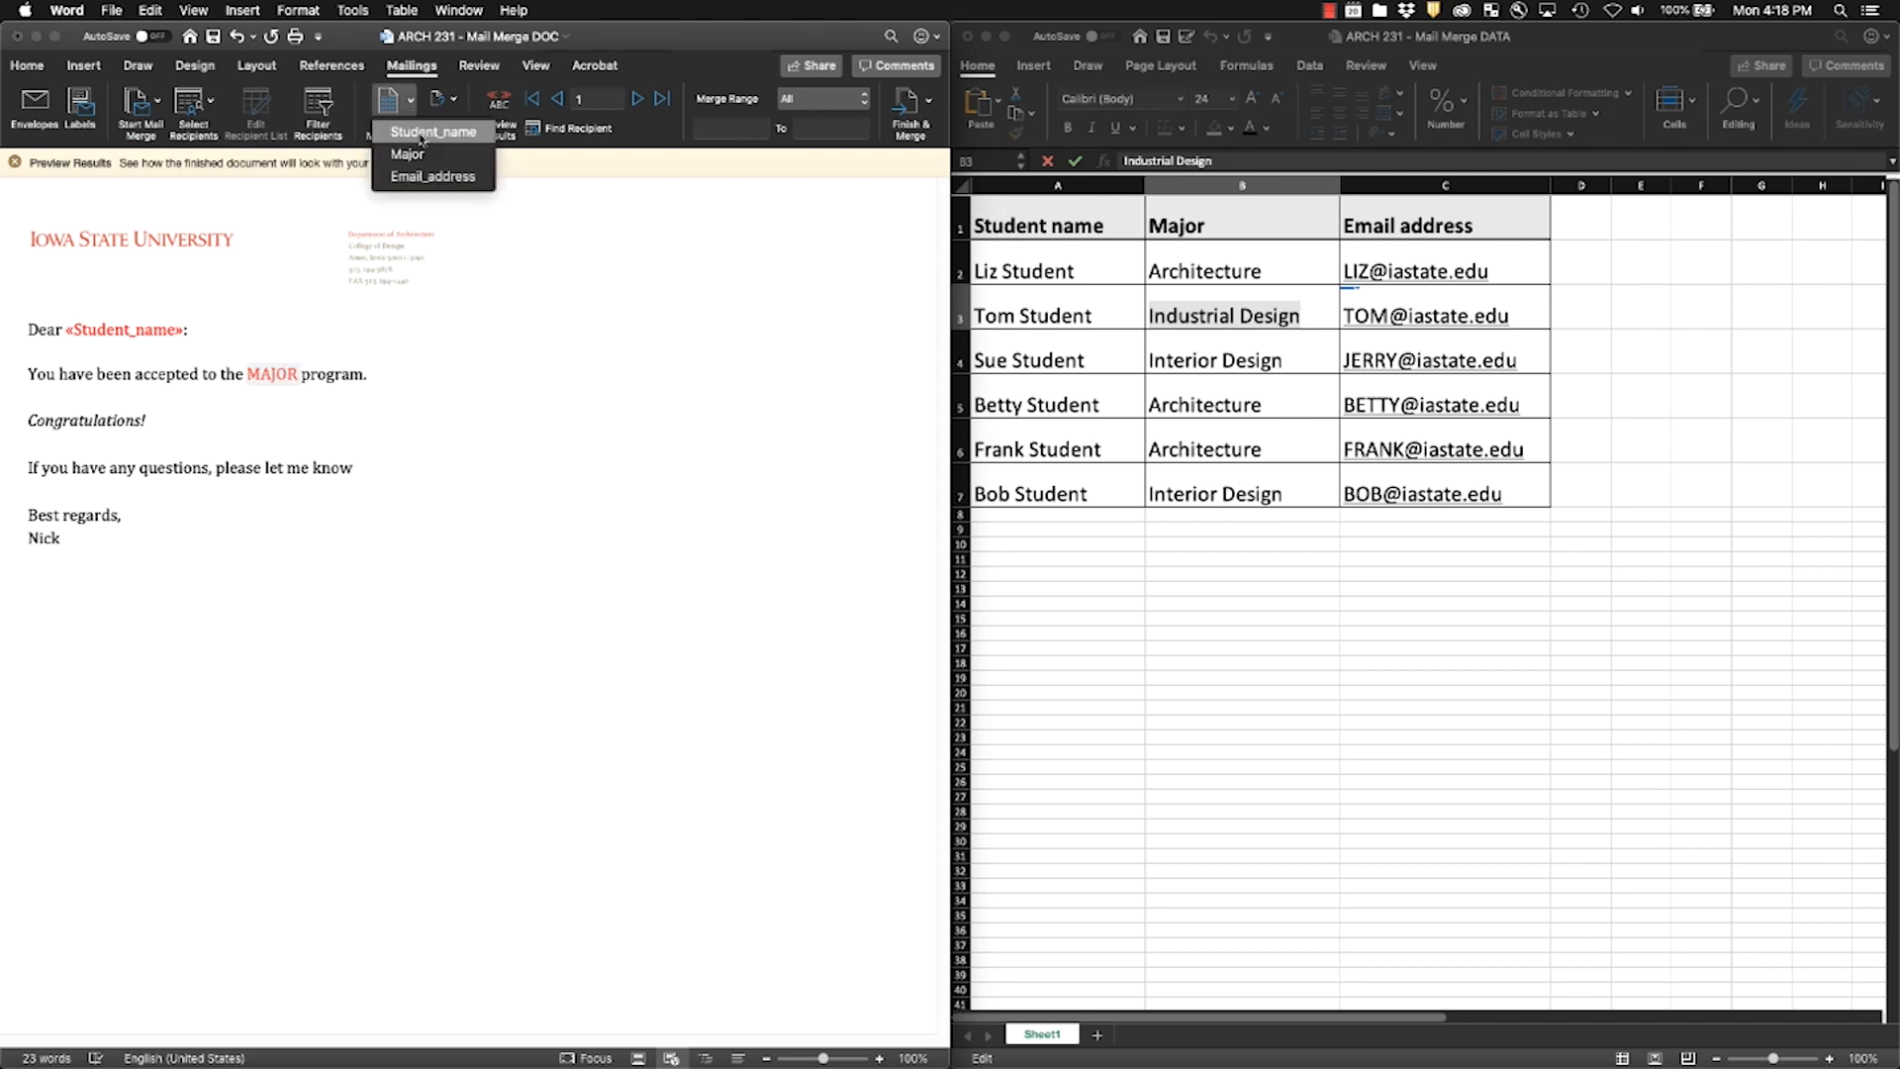
{"action": "left_click", "coordinate": [423, 153]}
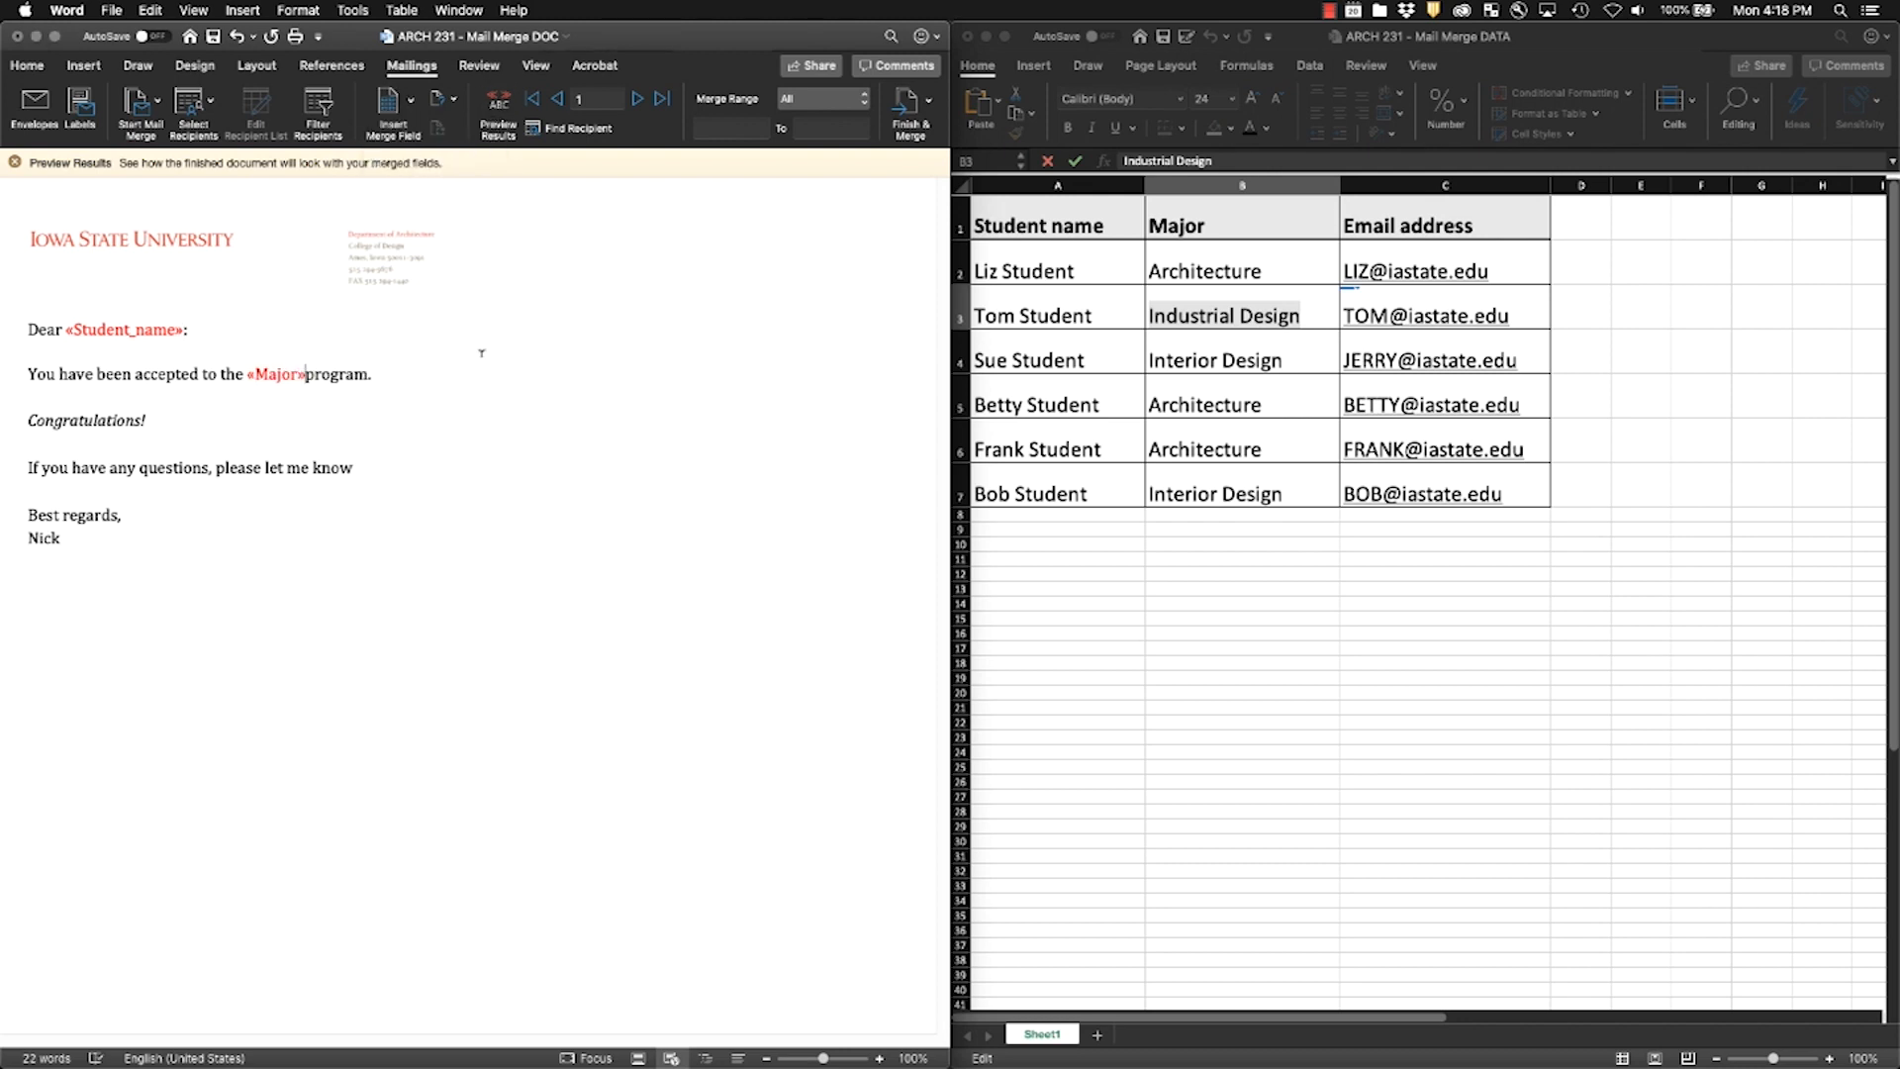
Step: Preview the merged letter for each recipient through record 6 and look at the options for finishing the merge
{"action": "left_click", "coordinate": [499, 111]}
{"action": "left_click", "coordinate": [639, 97]}
{"action": "left_click", "coordinate": [639, 97]}
{"action": "left_click", "coordinate": [640, 98]}
{"action": "left_click", "coordinate": [639, 98]}
{"action": "left_click", "coordinate": [640, 98]}
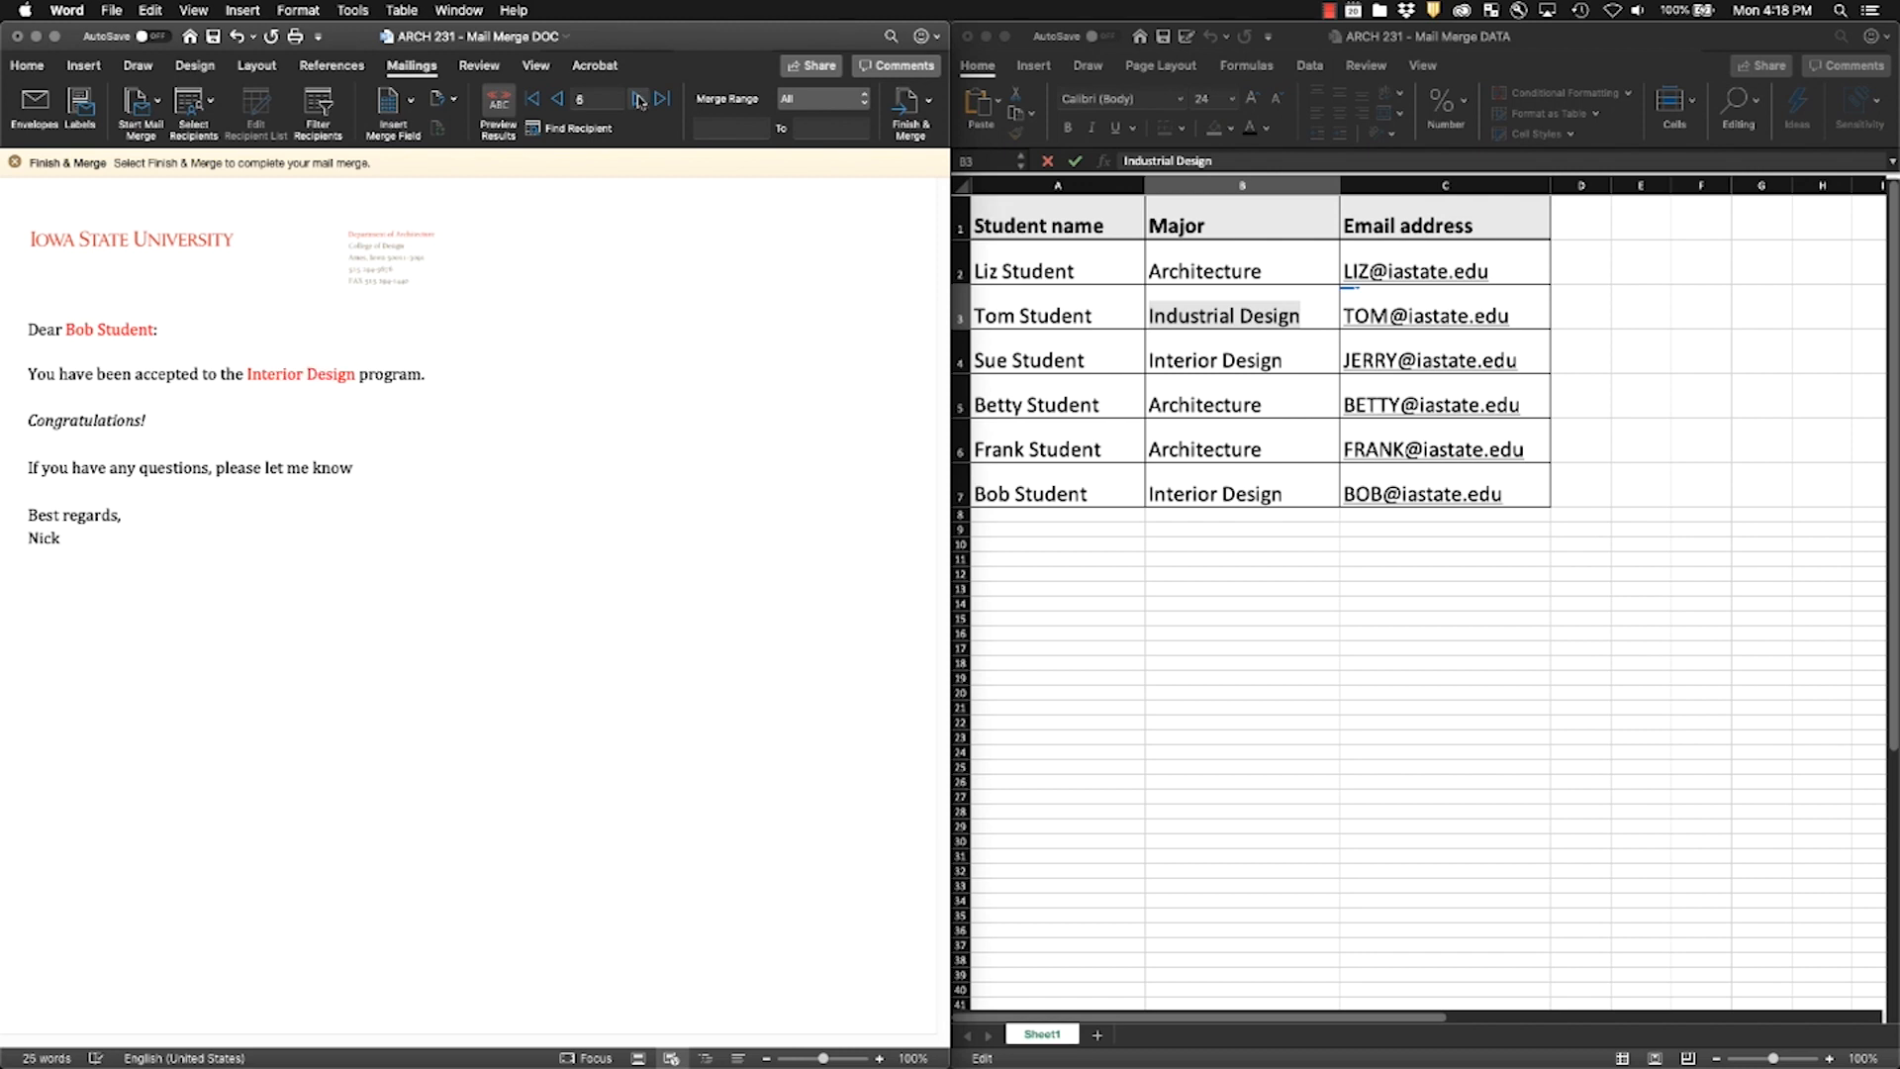
{"action": "left_click", "coordinate": [930, 102]}
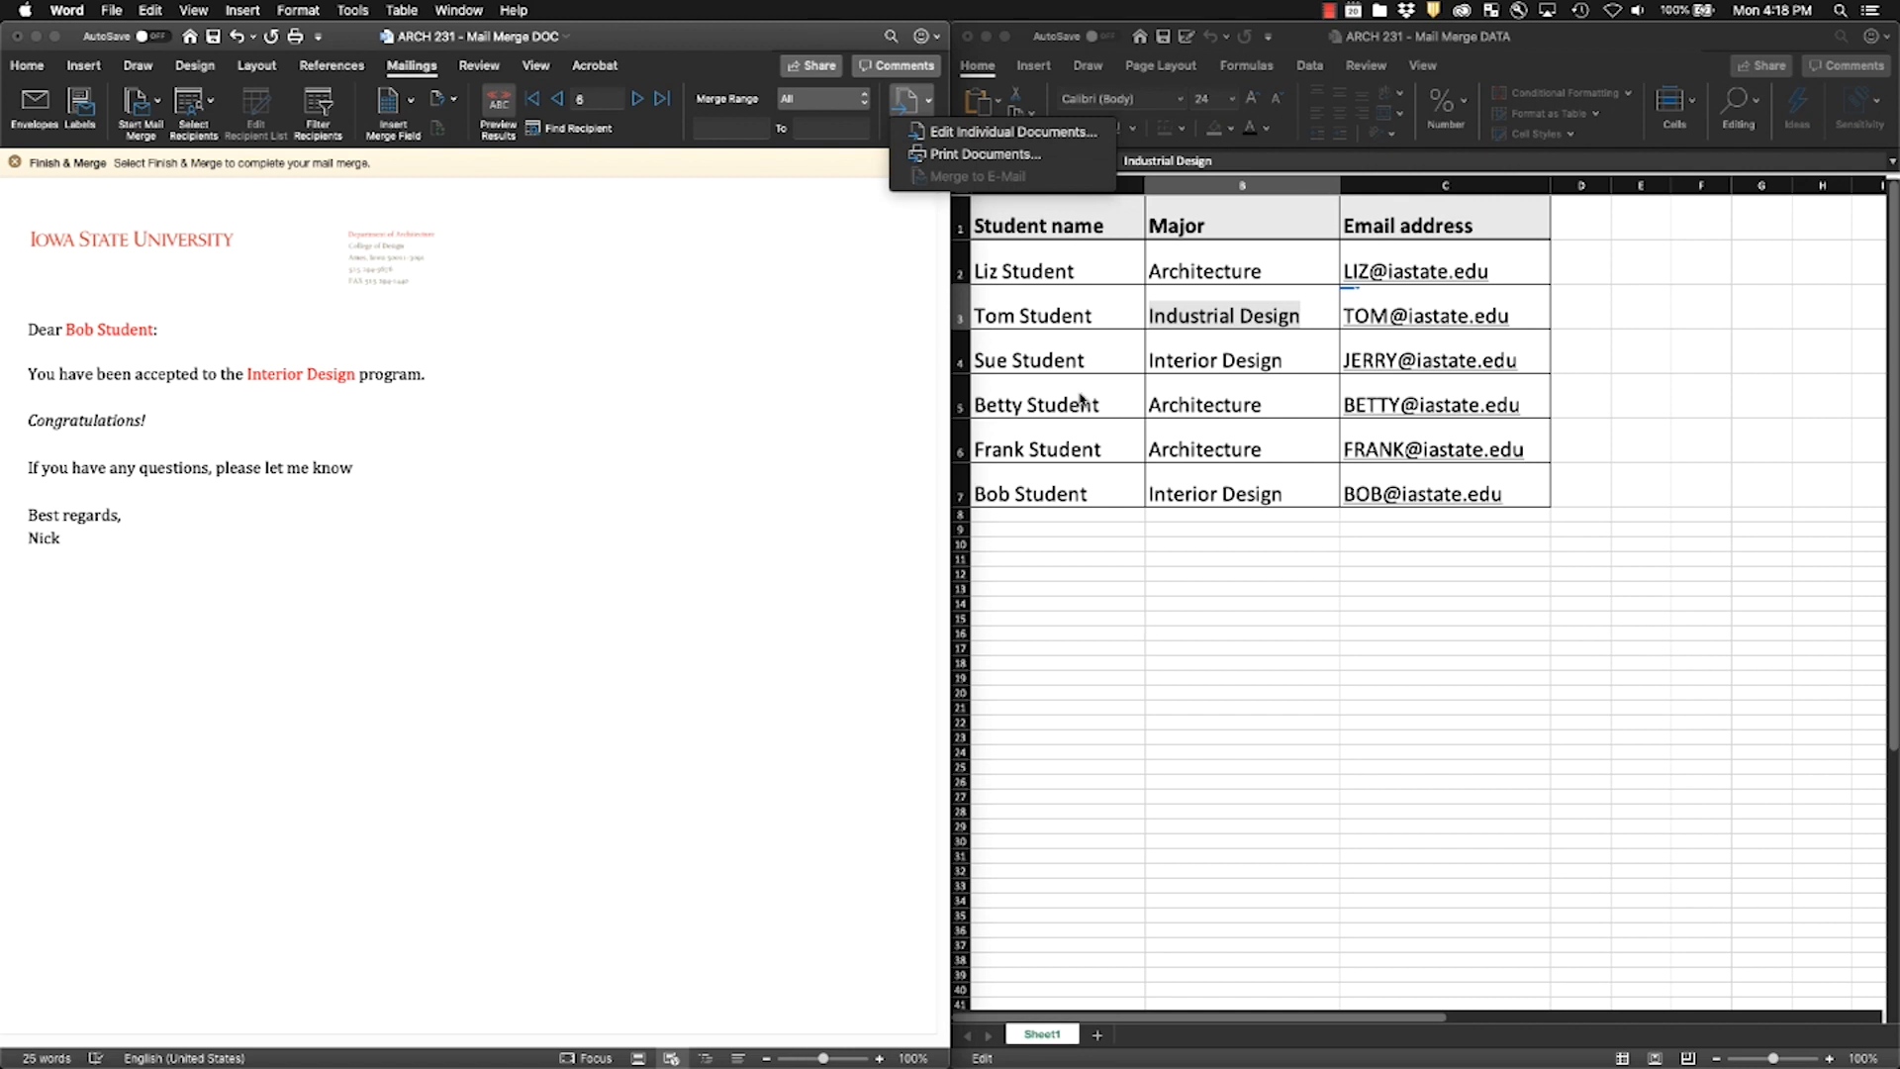
{"action": "left_click", "coordinate": [1571, 332]}
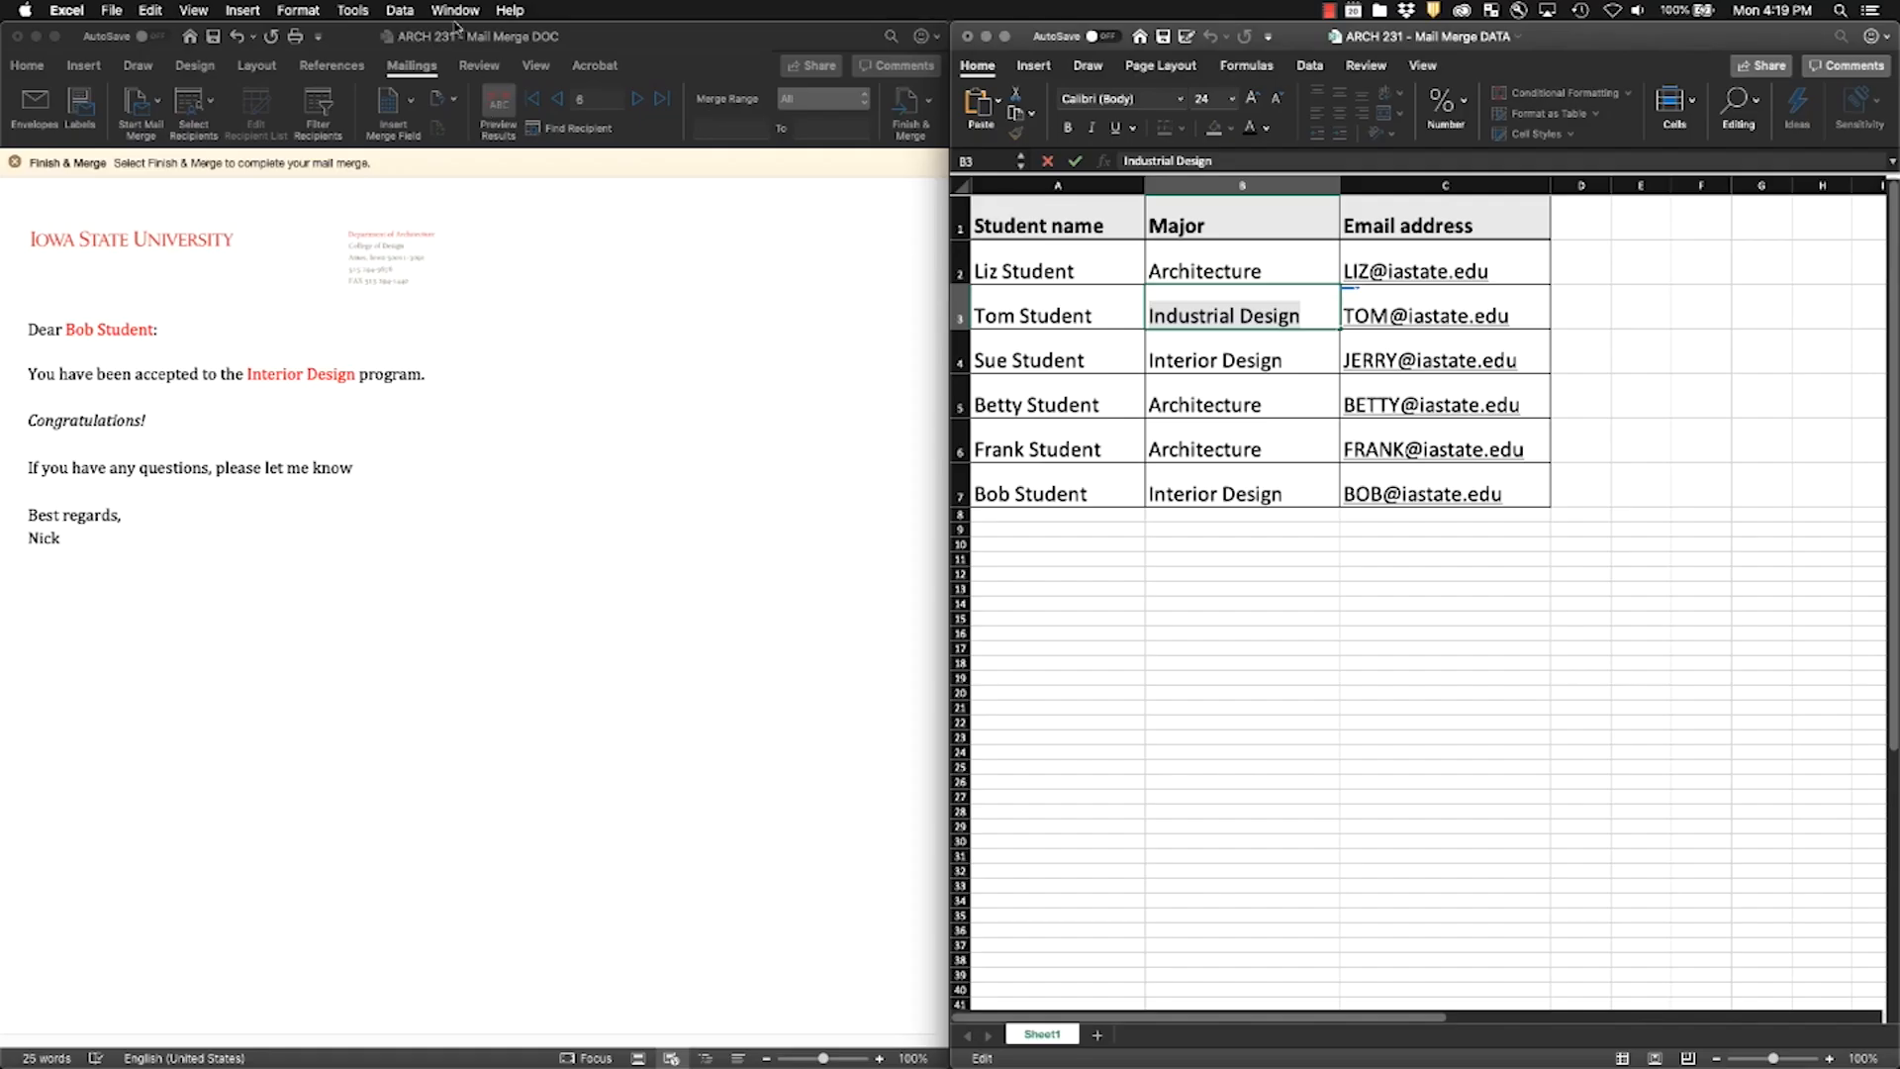
Step: Switch back to Word and bring up the top of the ARCH 231 - Word Demo Styles document
{"action": "left_click", "coordinate": [454, 10]}
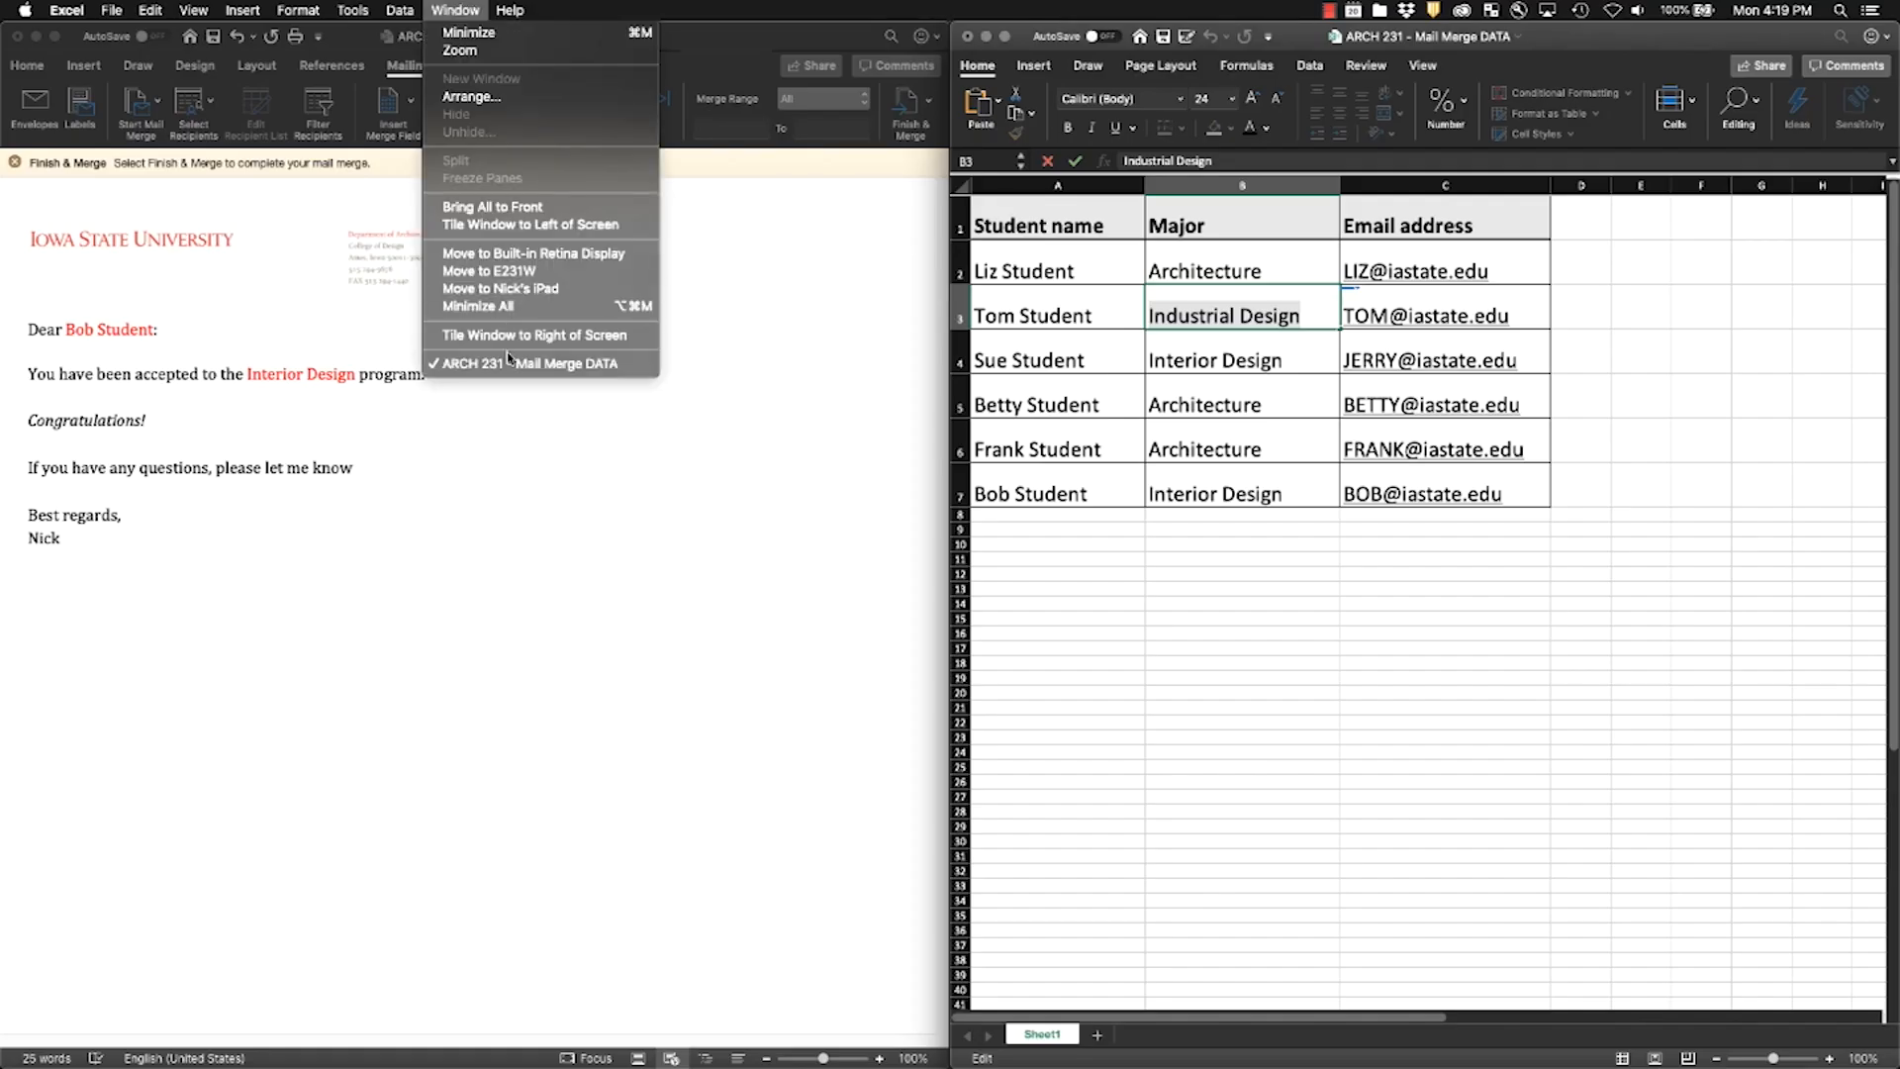
{"action": "left_click", "coordinate": [490, 419]}
{"action": "left_click", "coordinate": [458, 10]}
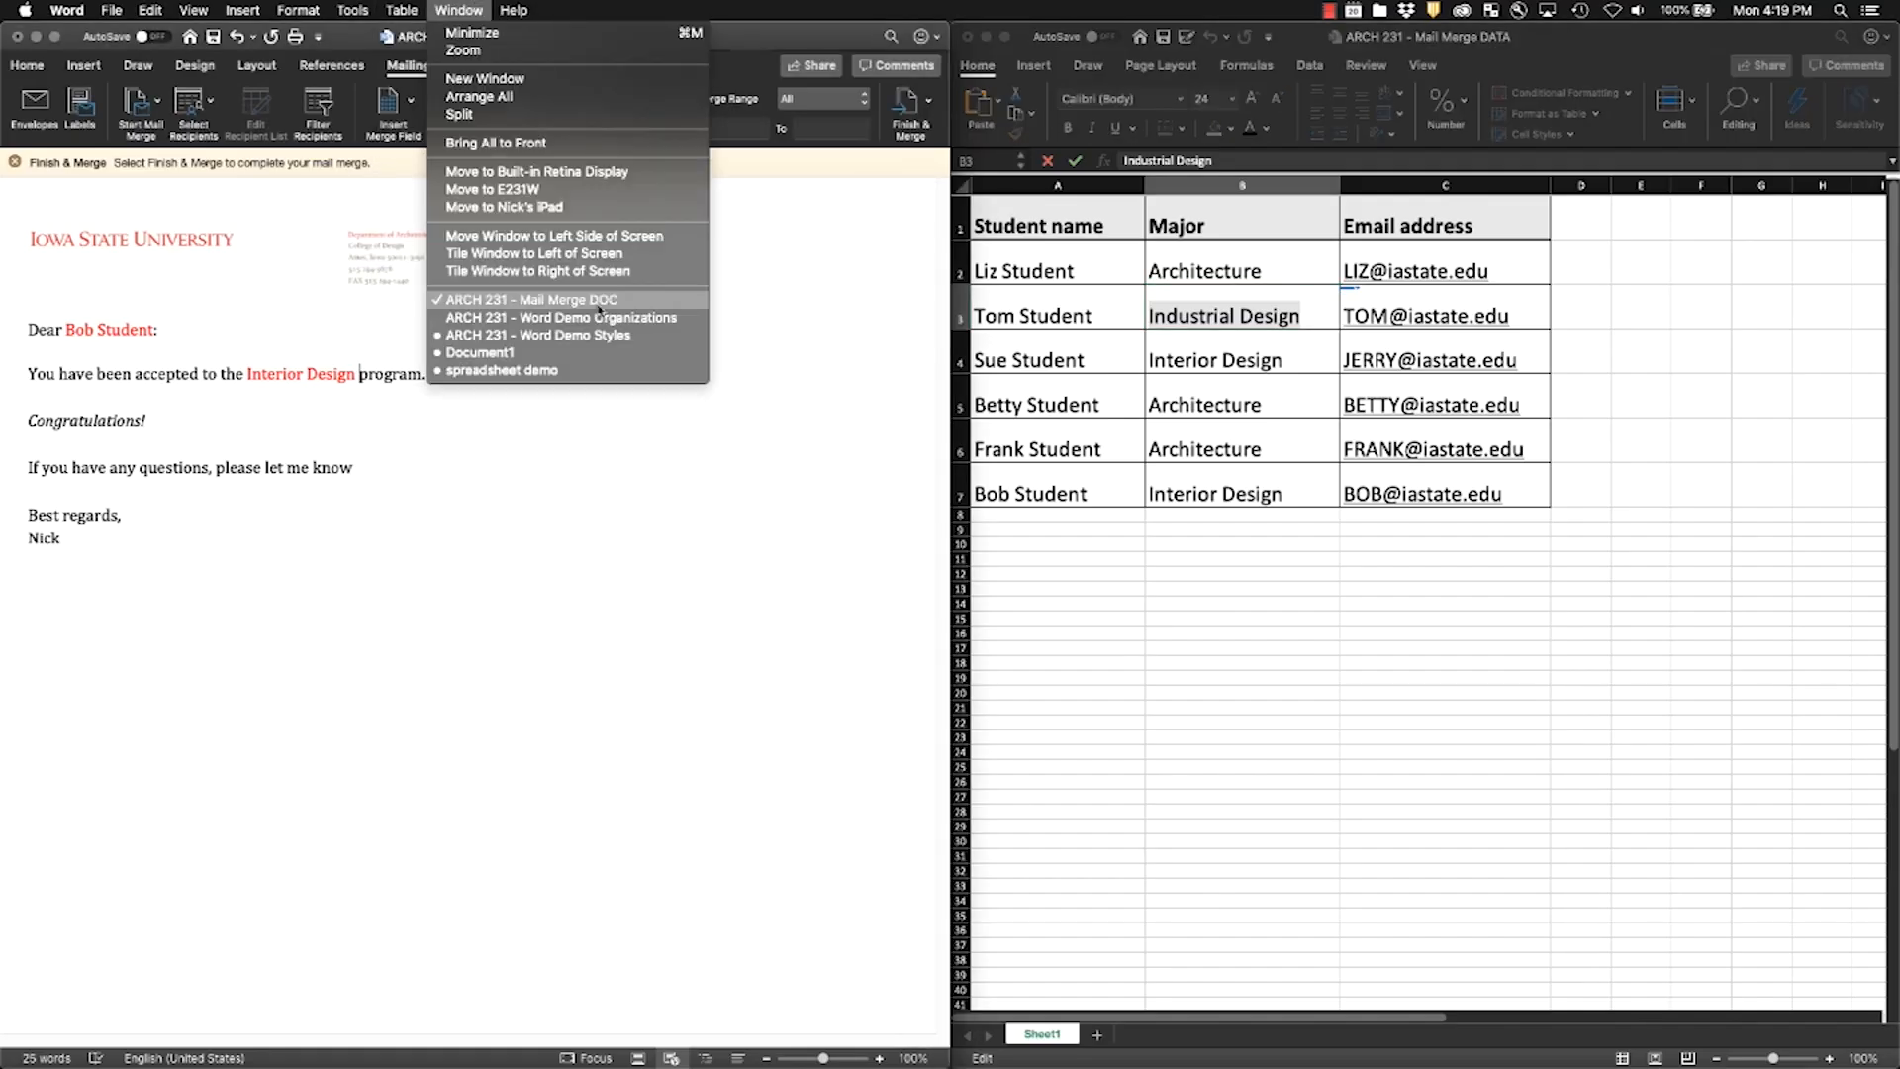
{"action": "left_click", "coordinate": [602, 336]}
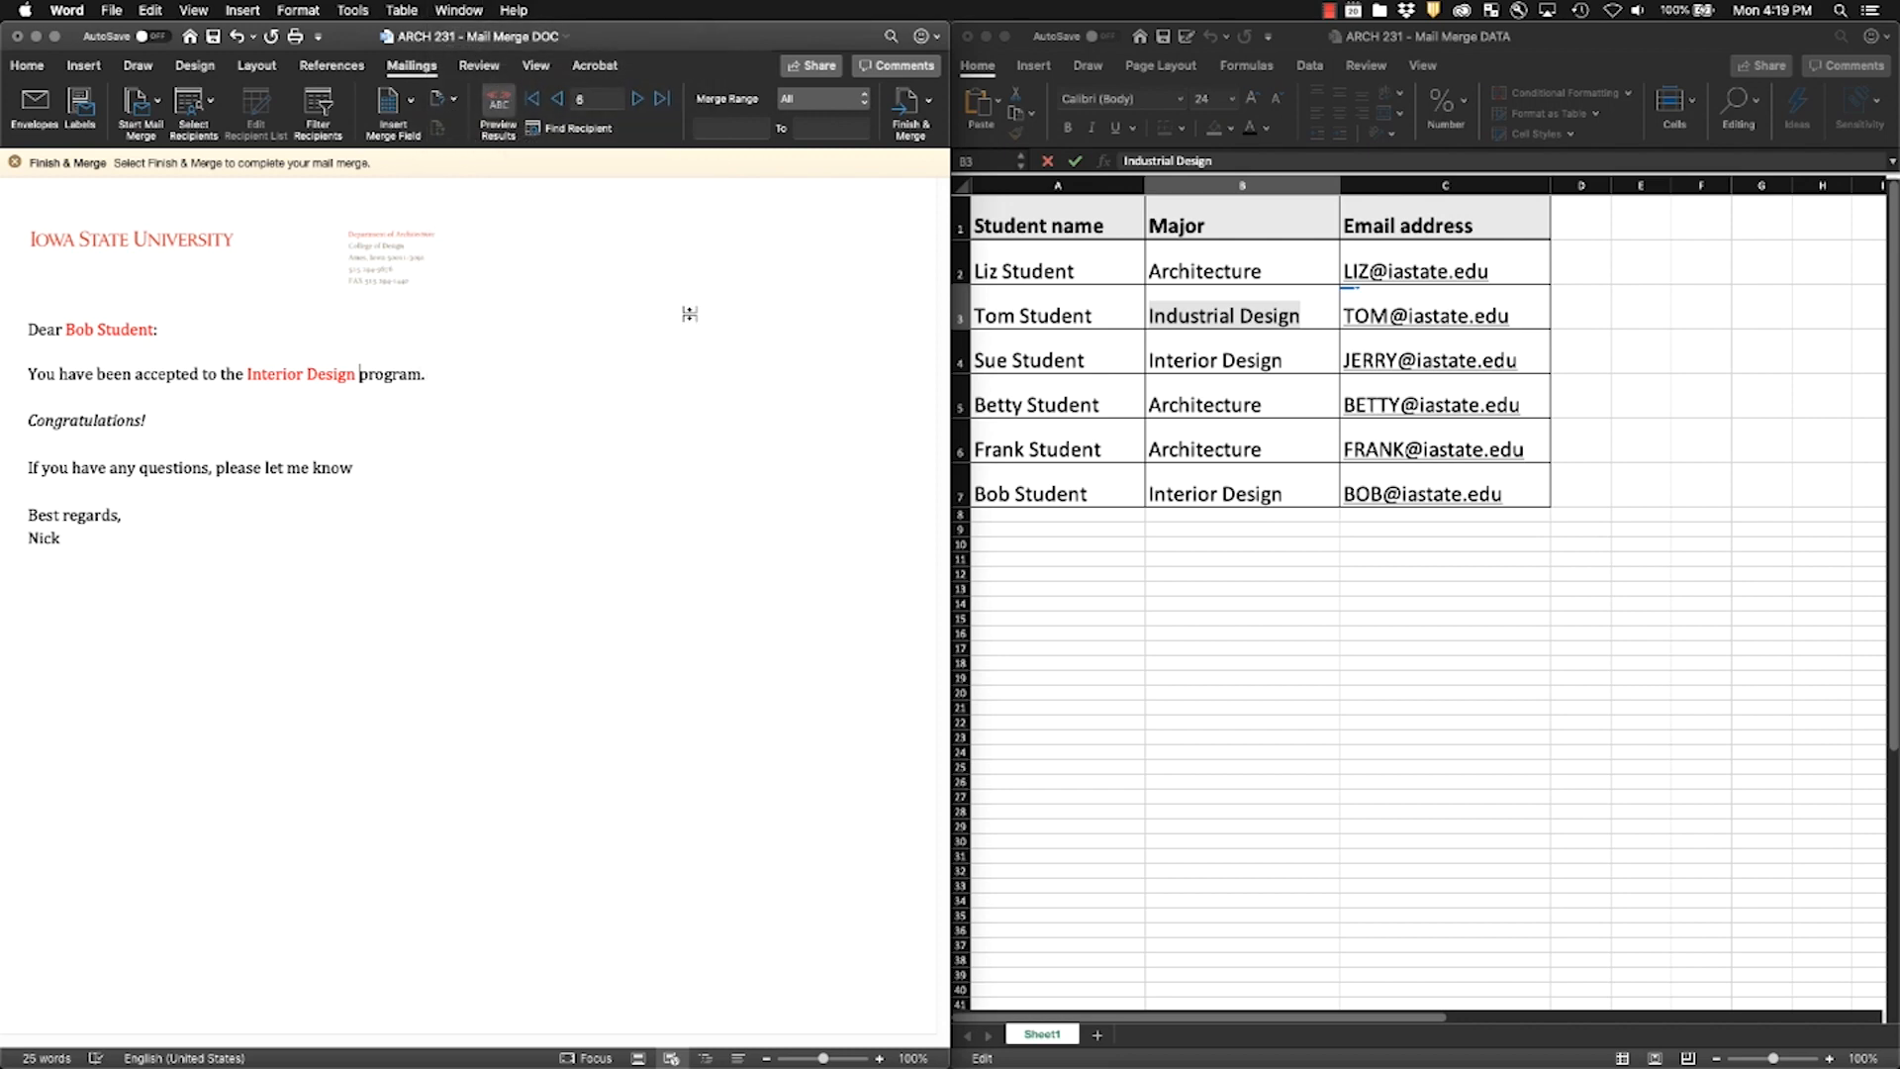
{"action": "scroll", "coordinate": [1187, 506], "scroll_direction": "up", "scroll_amount": 15}
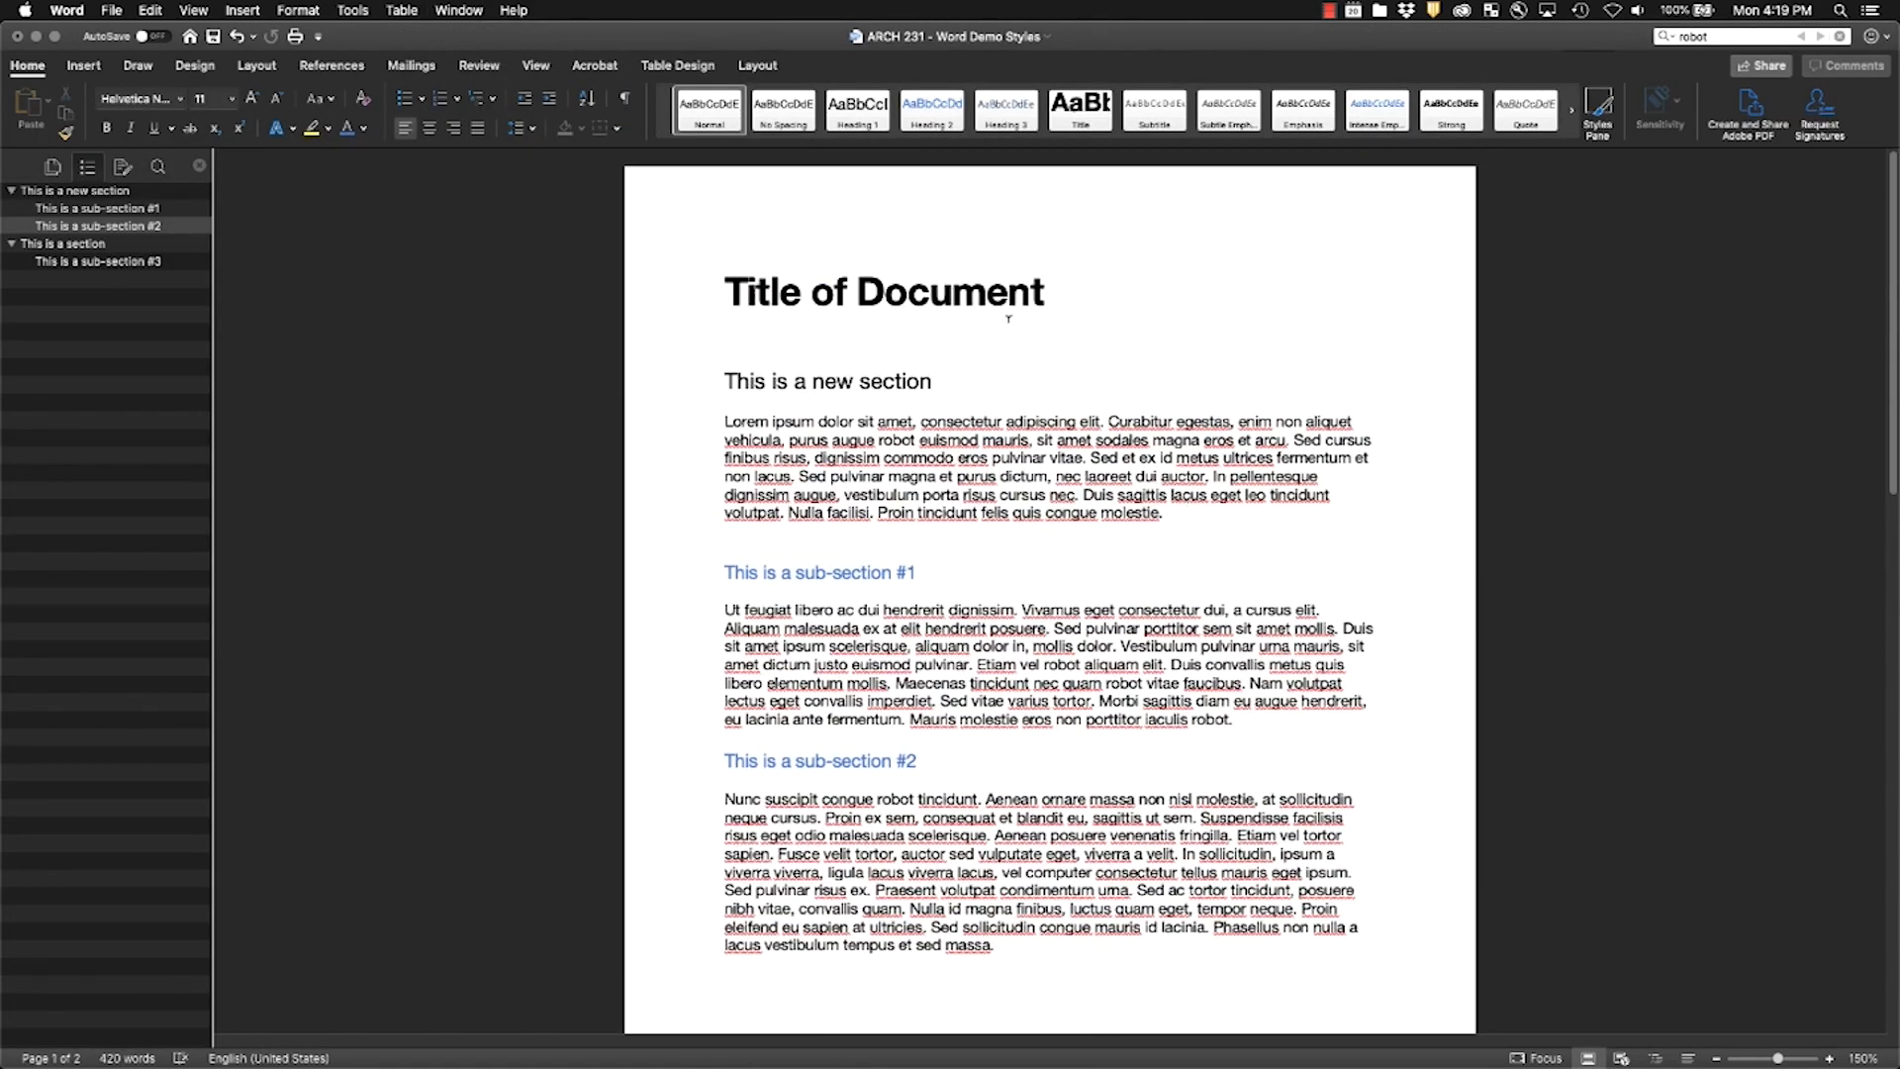
Step: Add an empty line directly above the "This is a sub-section #1" heading
{"action": "triple_click", "coordinate": [903, 379]}
{"action": "key", "text": "cmd+c"}
{"action": "left_click", "coordinate": [704, 394]}
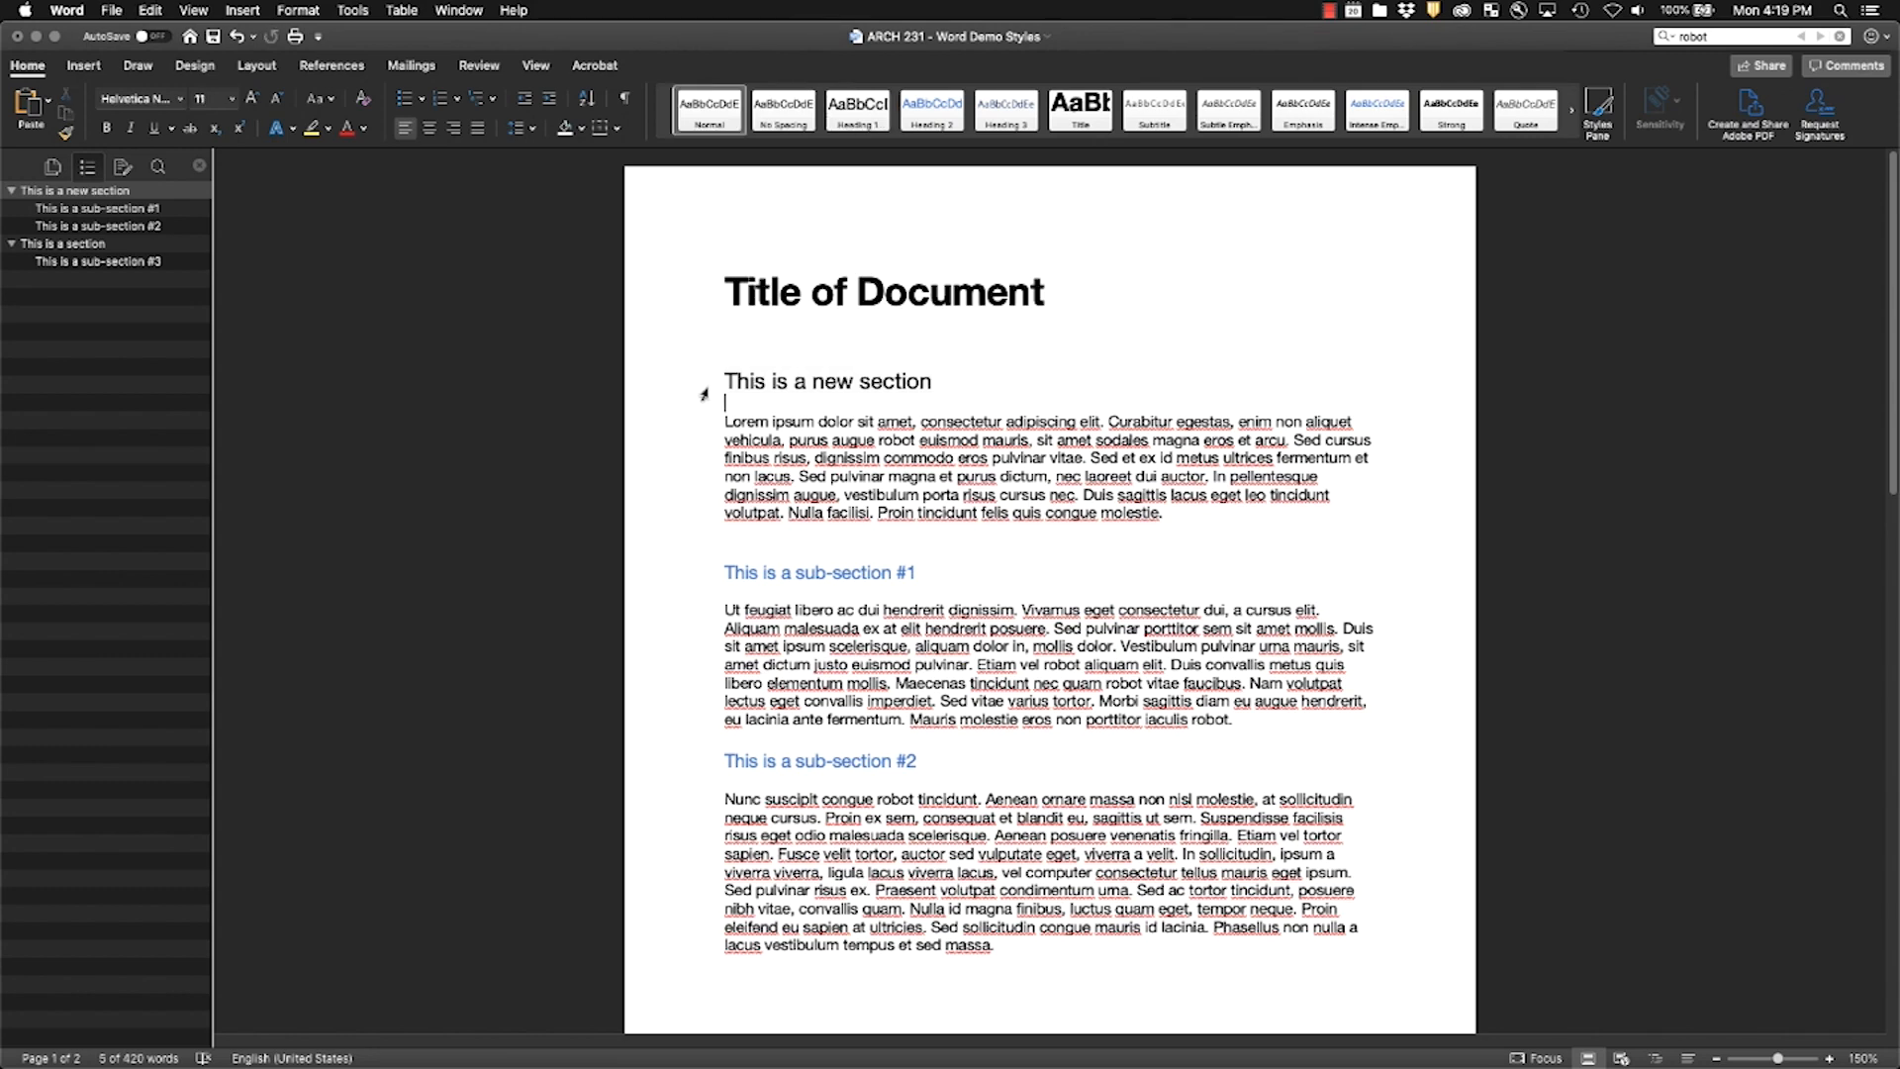
{"action": "left_click", "coordinate": [715, 576]}
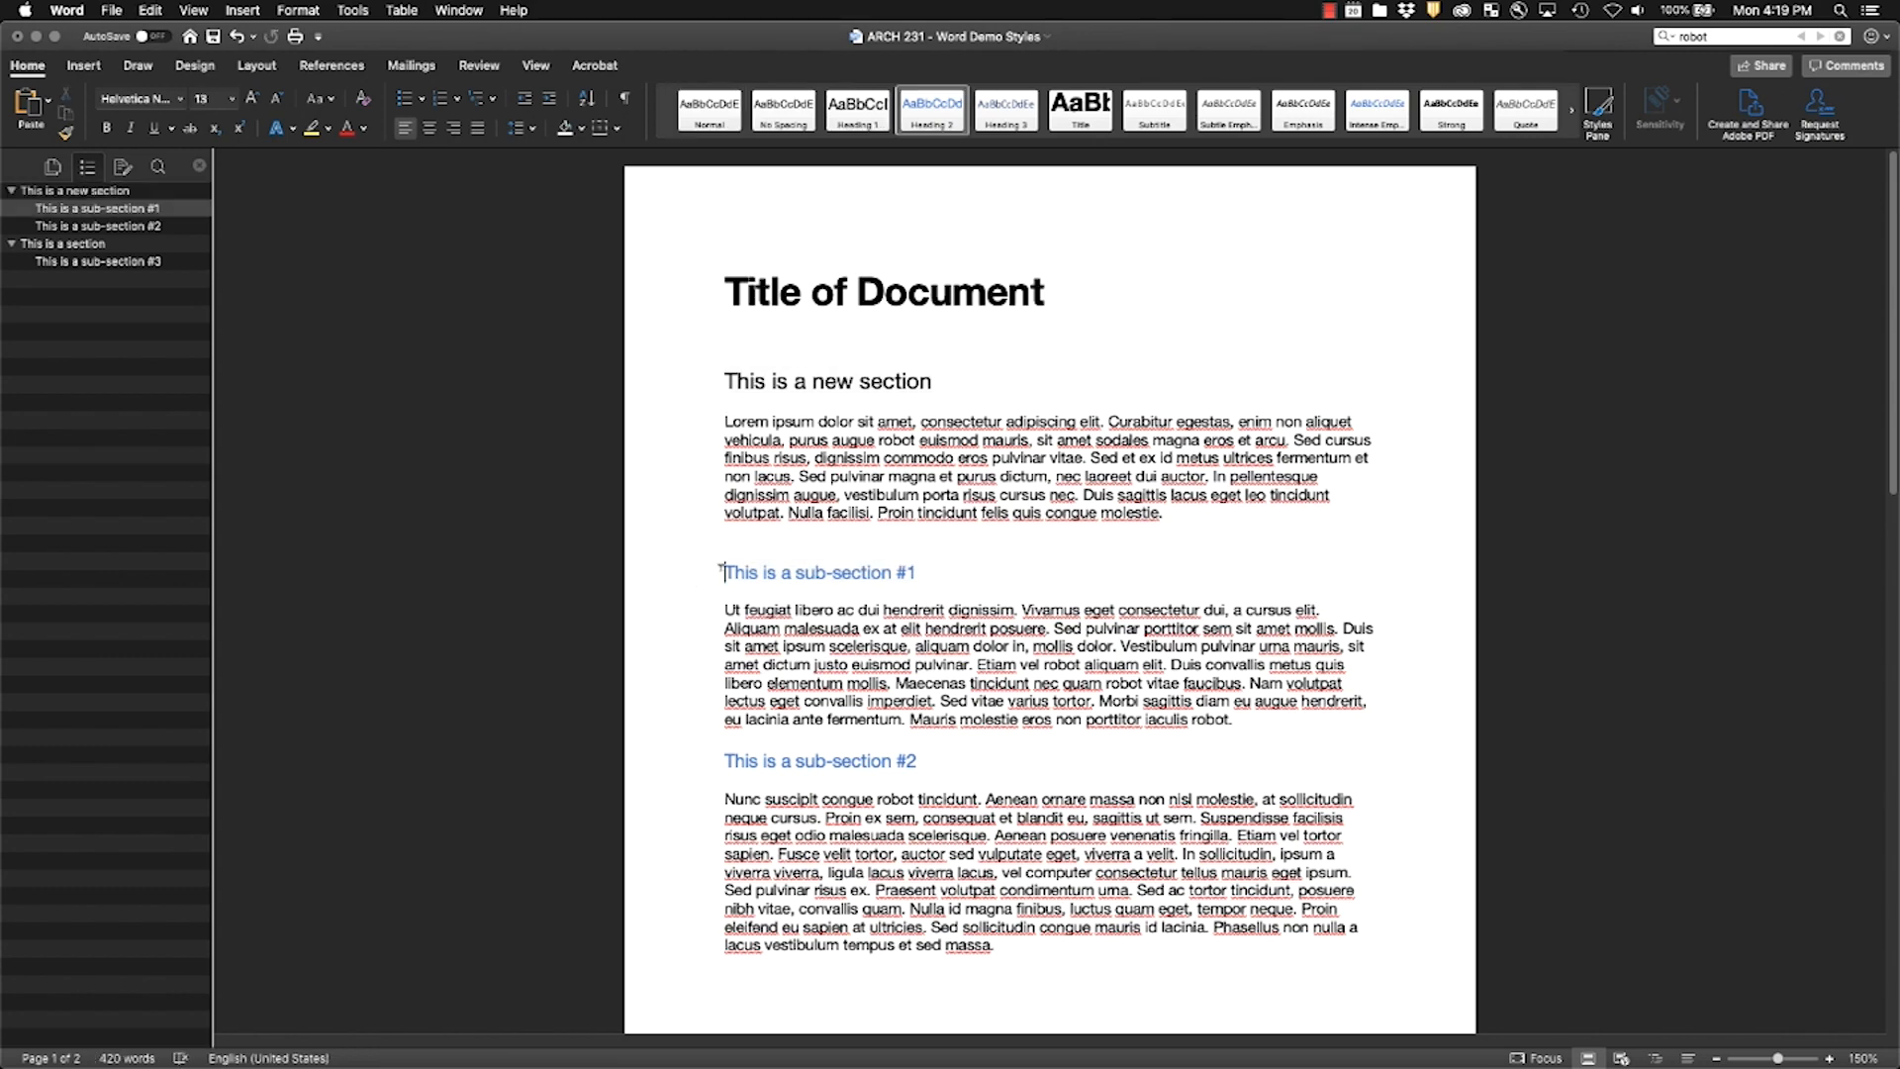
{"action": "key", "text": "cmd+v"}
{"action": "key", "text": "cmd+z"}
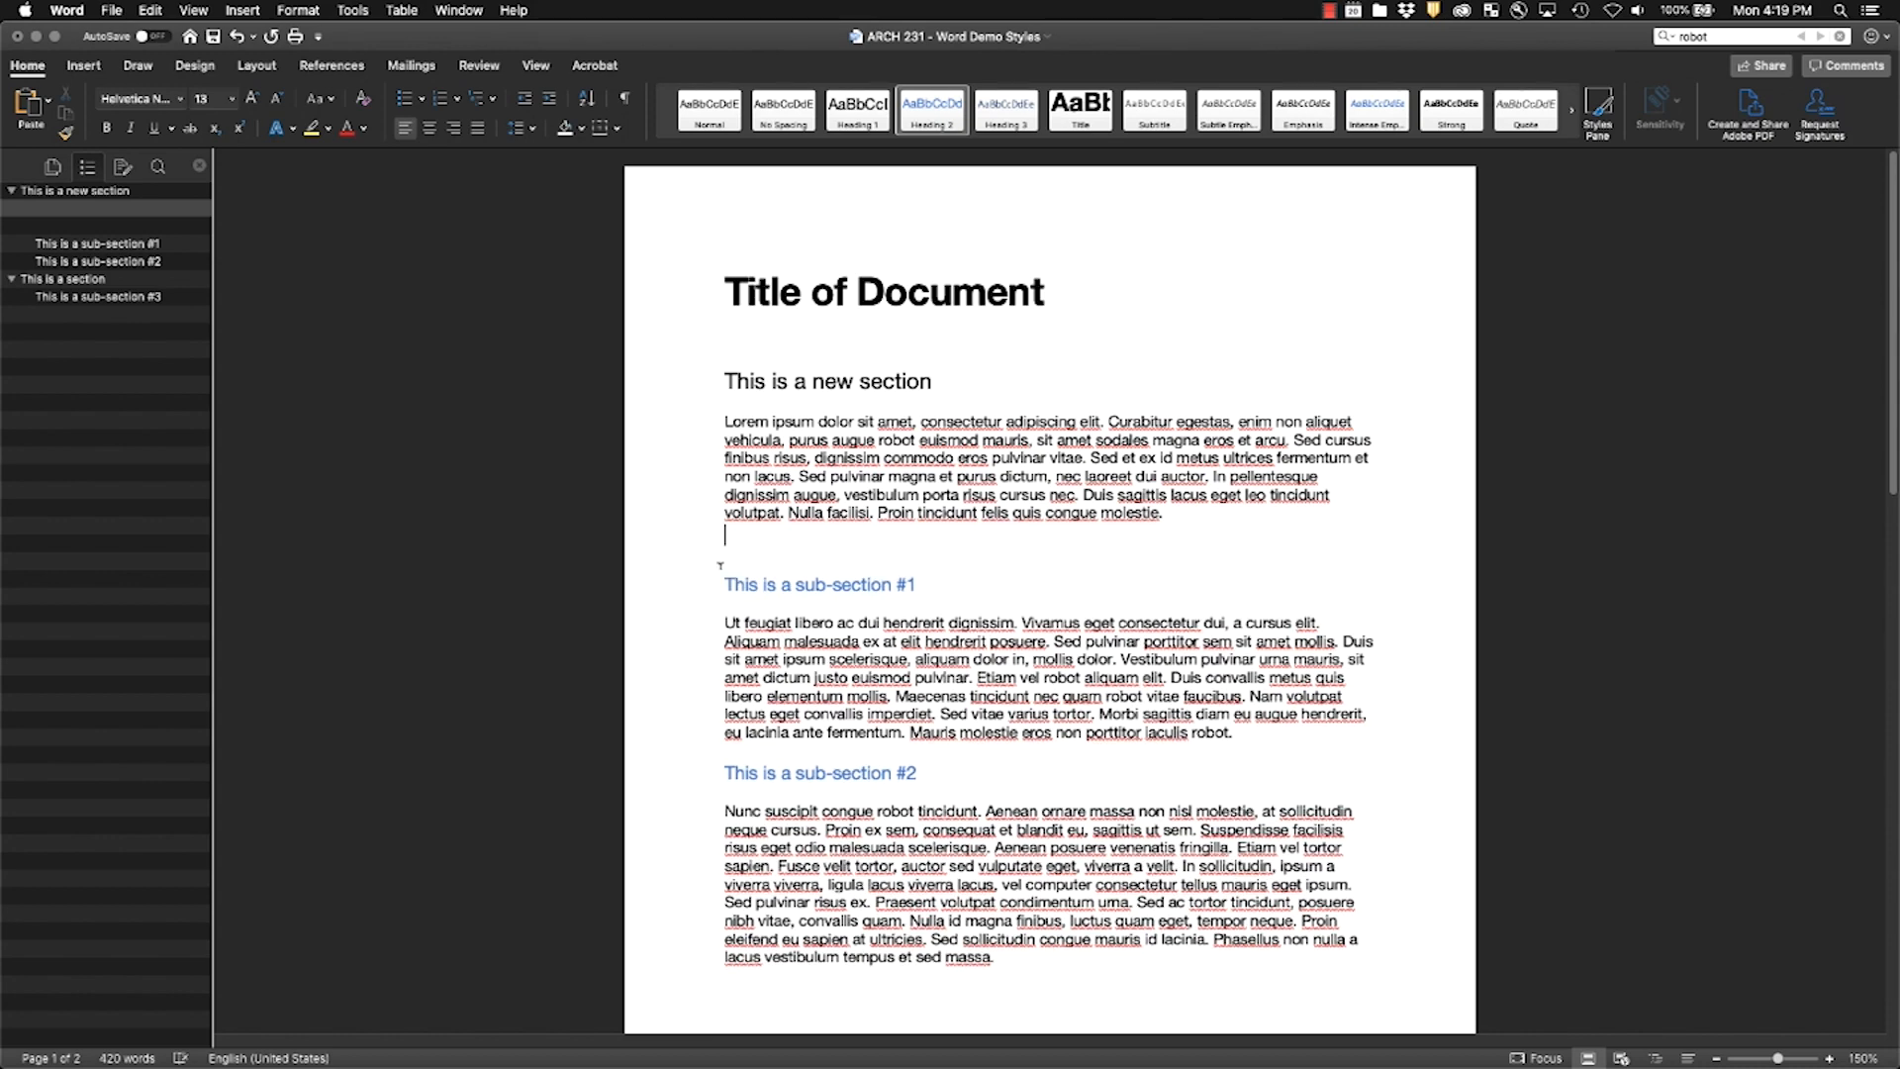
Step: Look over the document's sections and search it for the word "robot"
{"action": "scroll", "coordinate": [721, 521], "scroll_direction": "down", "scroll_amount": 10}
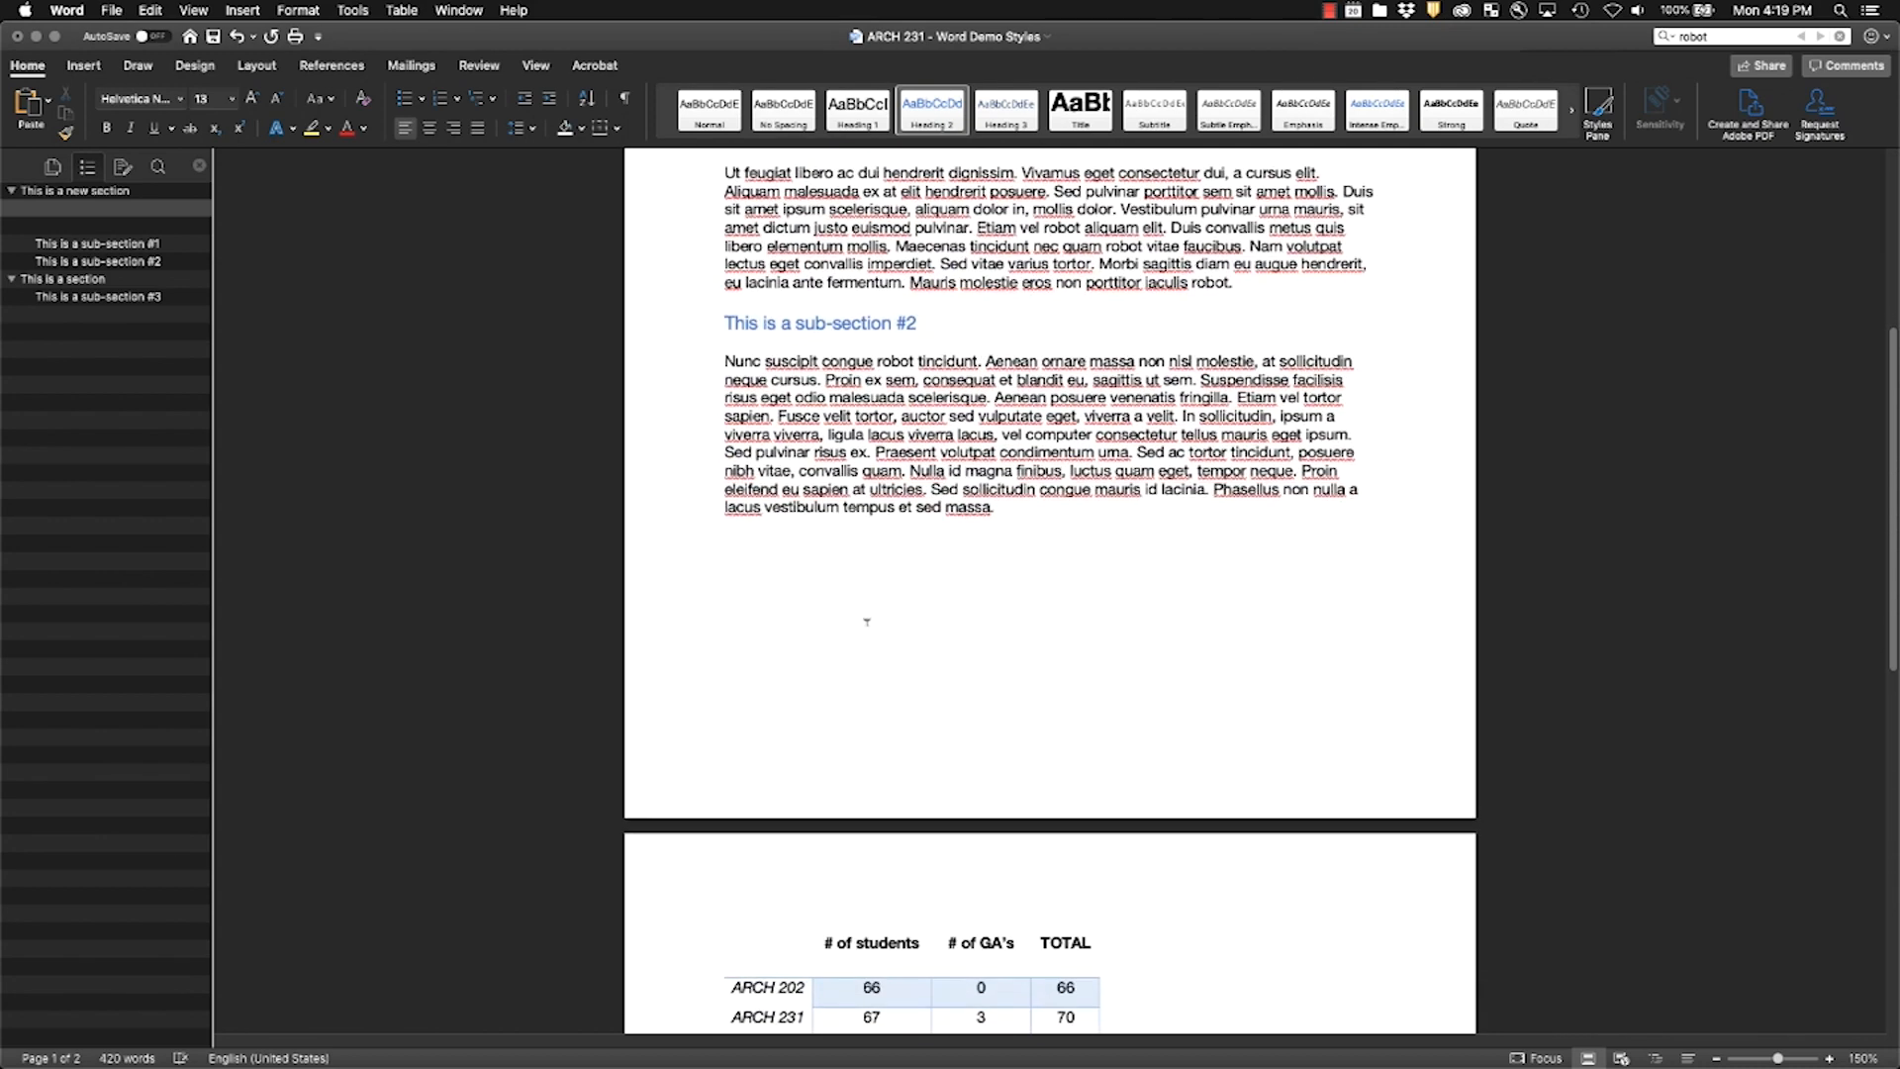
{"action": "scroll", "coordinate": [867, 622], "scroll_direction": "down", "scroll_amount": 4}
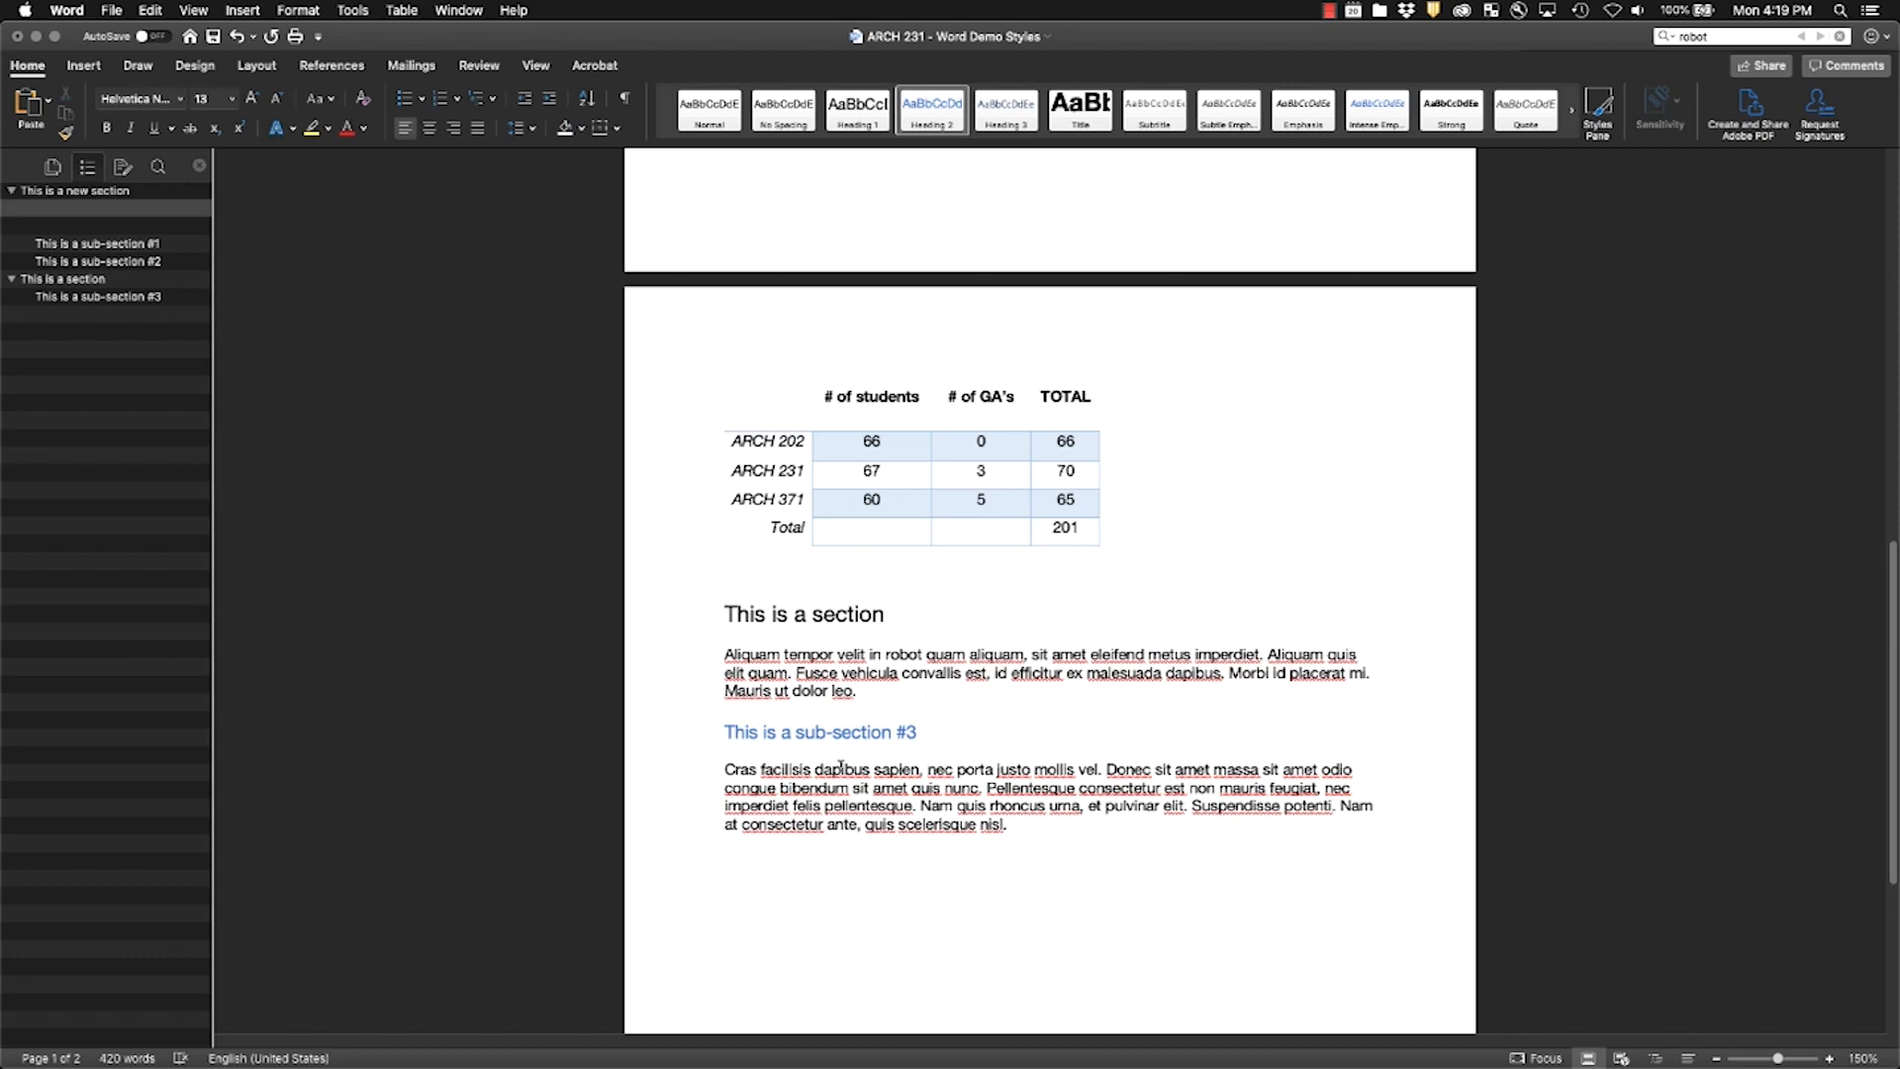
{"action": "scroll", "coordinate": [793, 753], "scroll_direction": "up", "scroll_amount": 1}
{"action": "scroll", "coordinate": [793, 753], "scroll_direction": "up", "scroll_amount": 1}
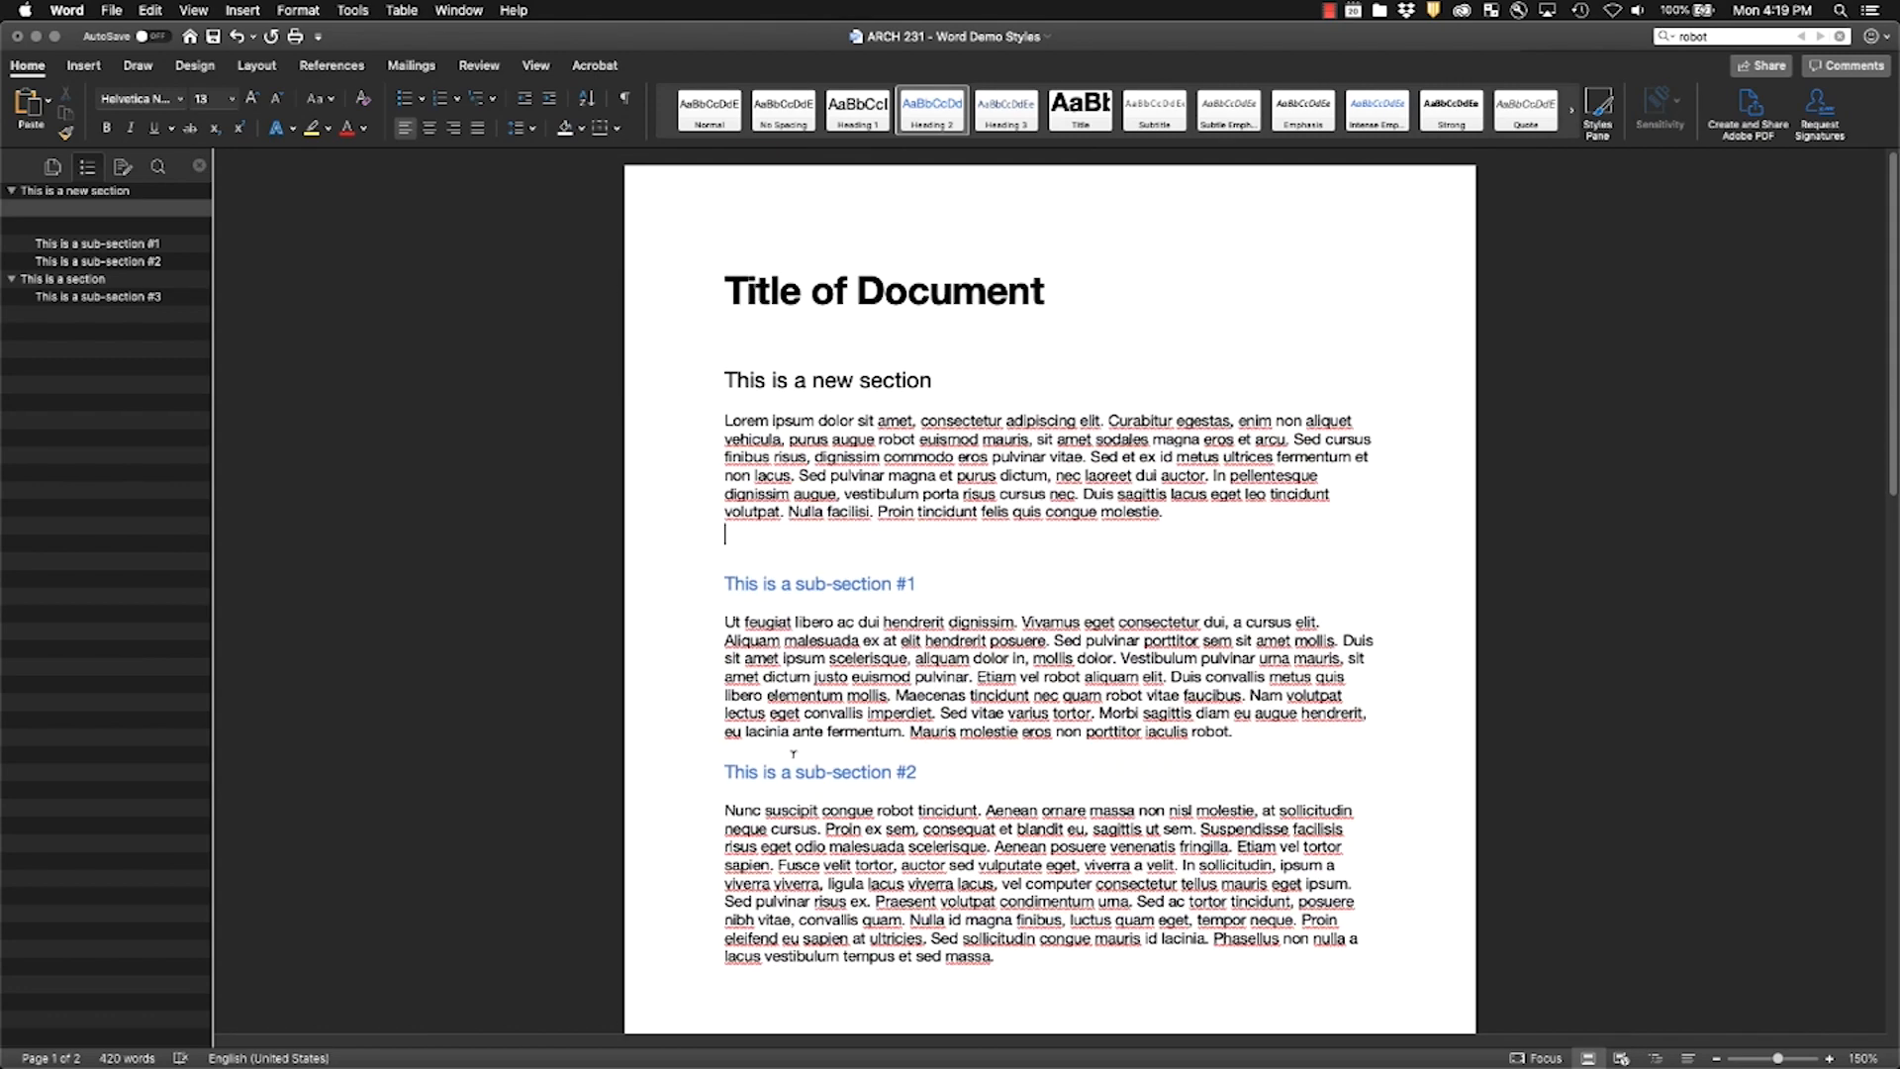
{"action": "key", "text": "super+f"}
{"action": "type", "text": "o"}
{"action": "scroll", "coordinate": [793, 754], "scroll_direction": "down", "scroll_amount": 5}
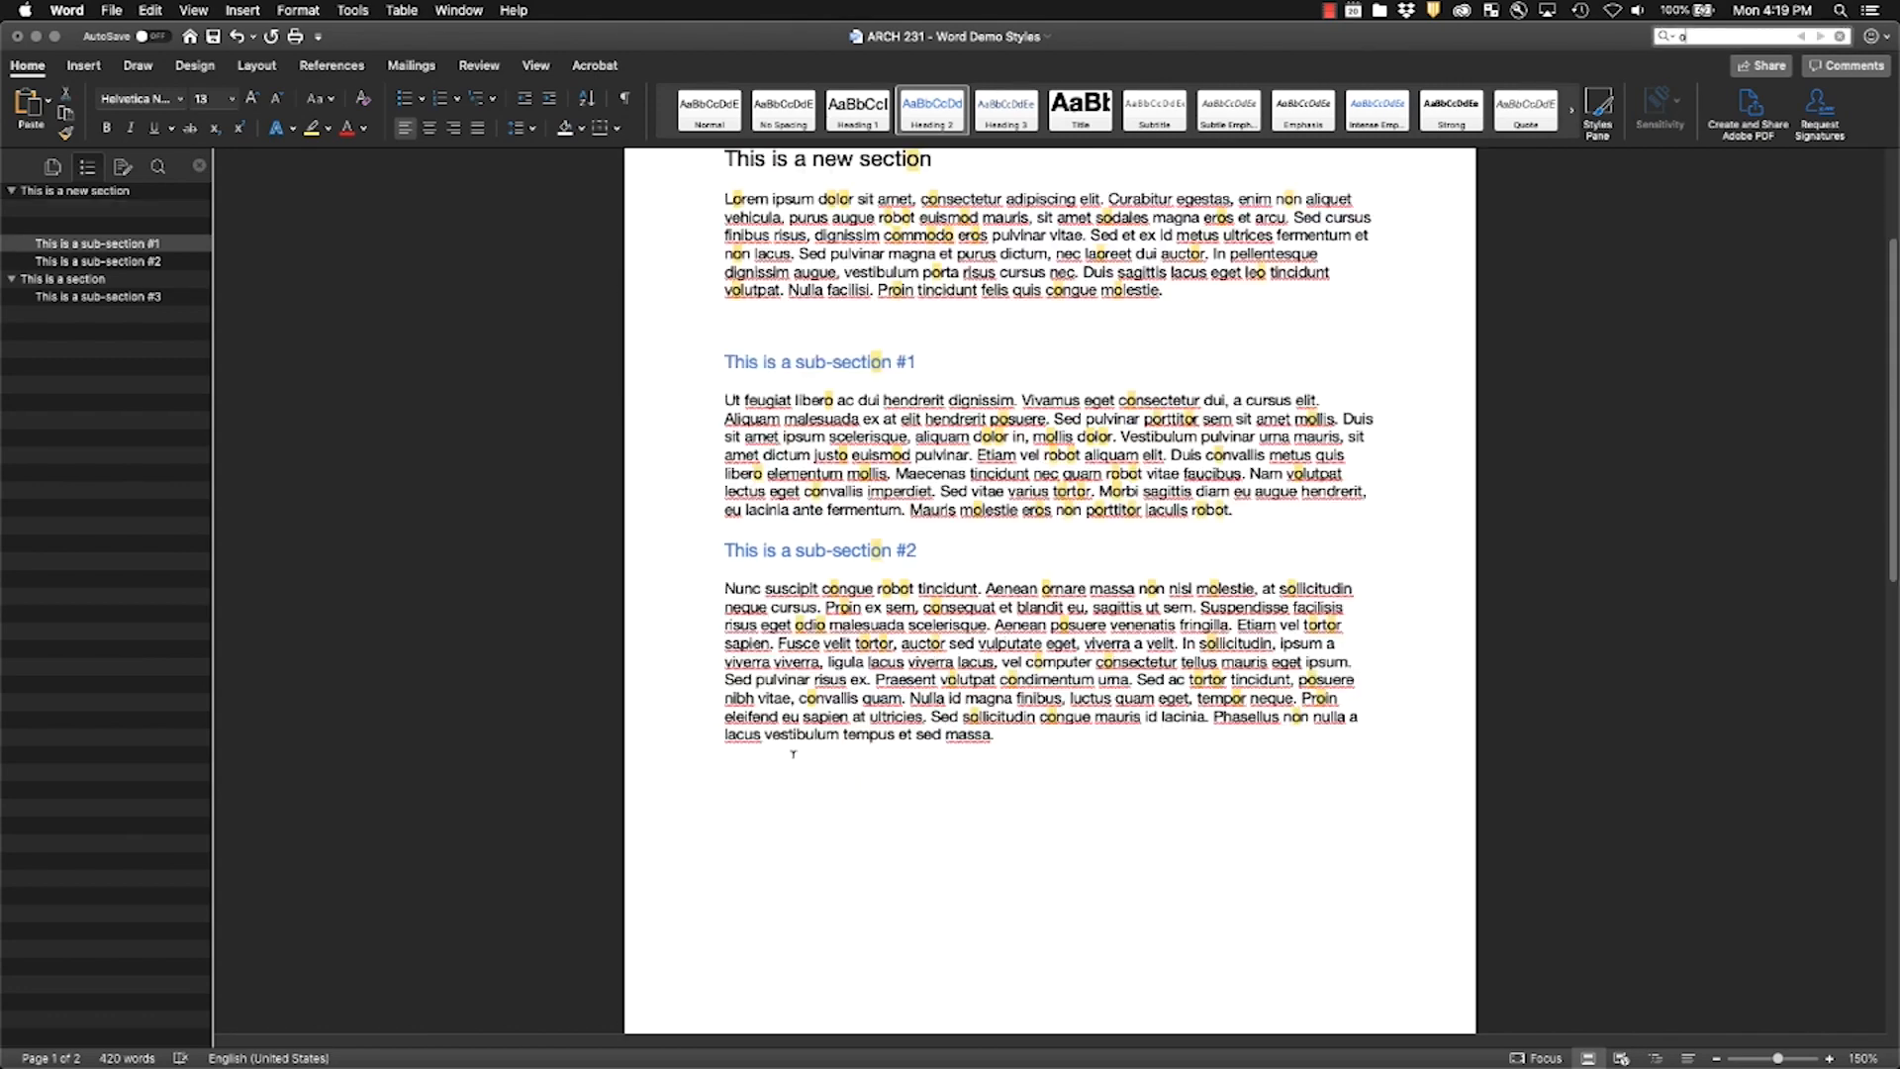
{"action": "type", "text": "obot"}
{"action": "key", "text": "Return"}
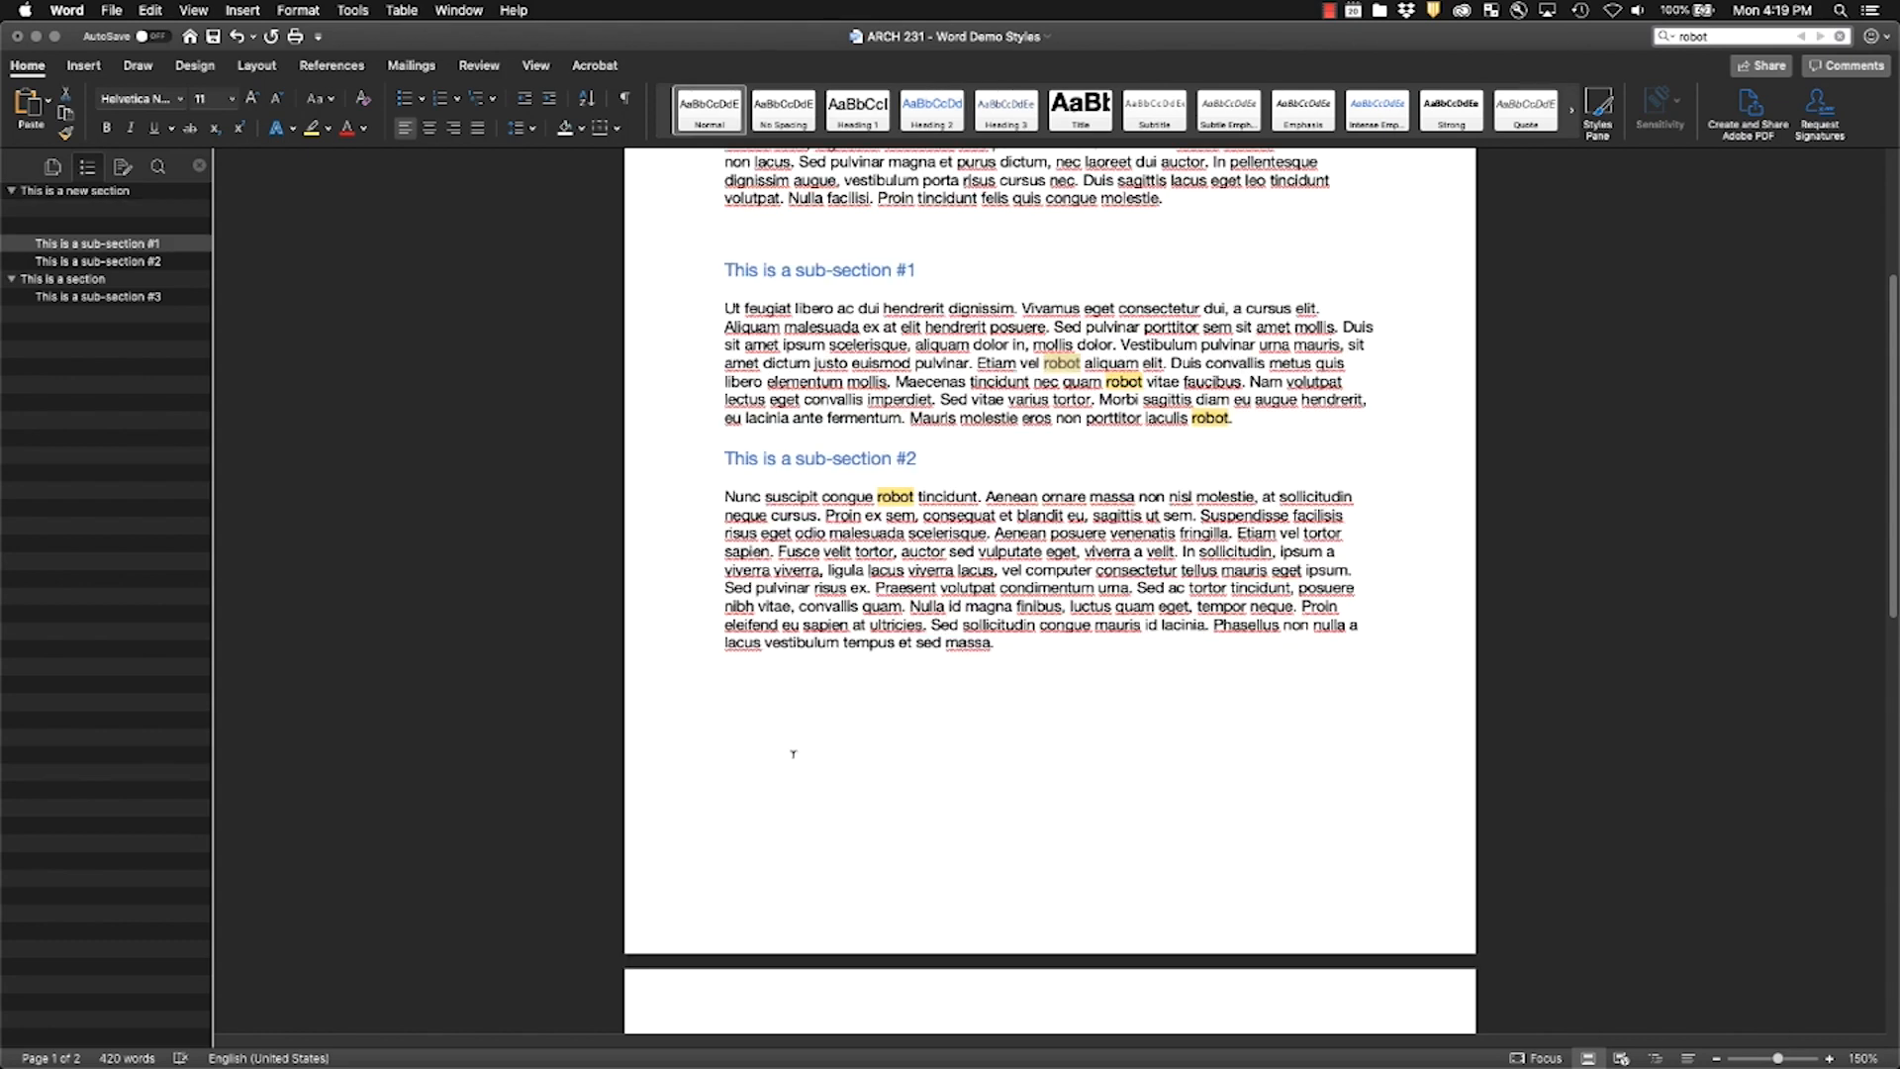
Step: Replace every occurrence of "robot" in the document with "architects"
{"action": "left_click", "coordinate": [158, 169]}
{"action": "key", "text": "Tab"}
{"action": "type", "text": "architects"}
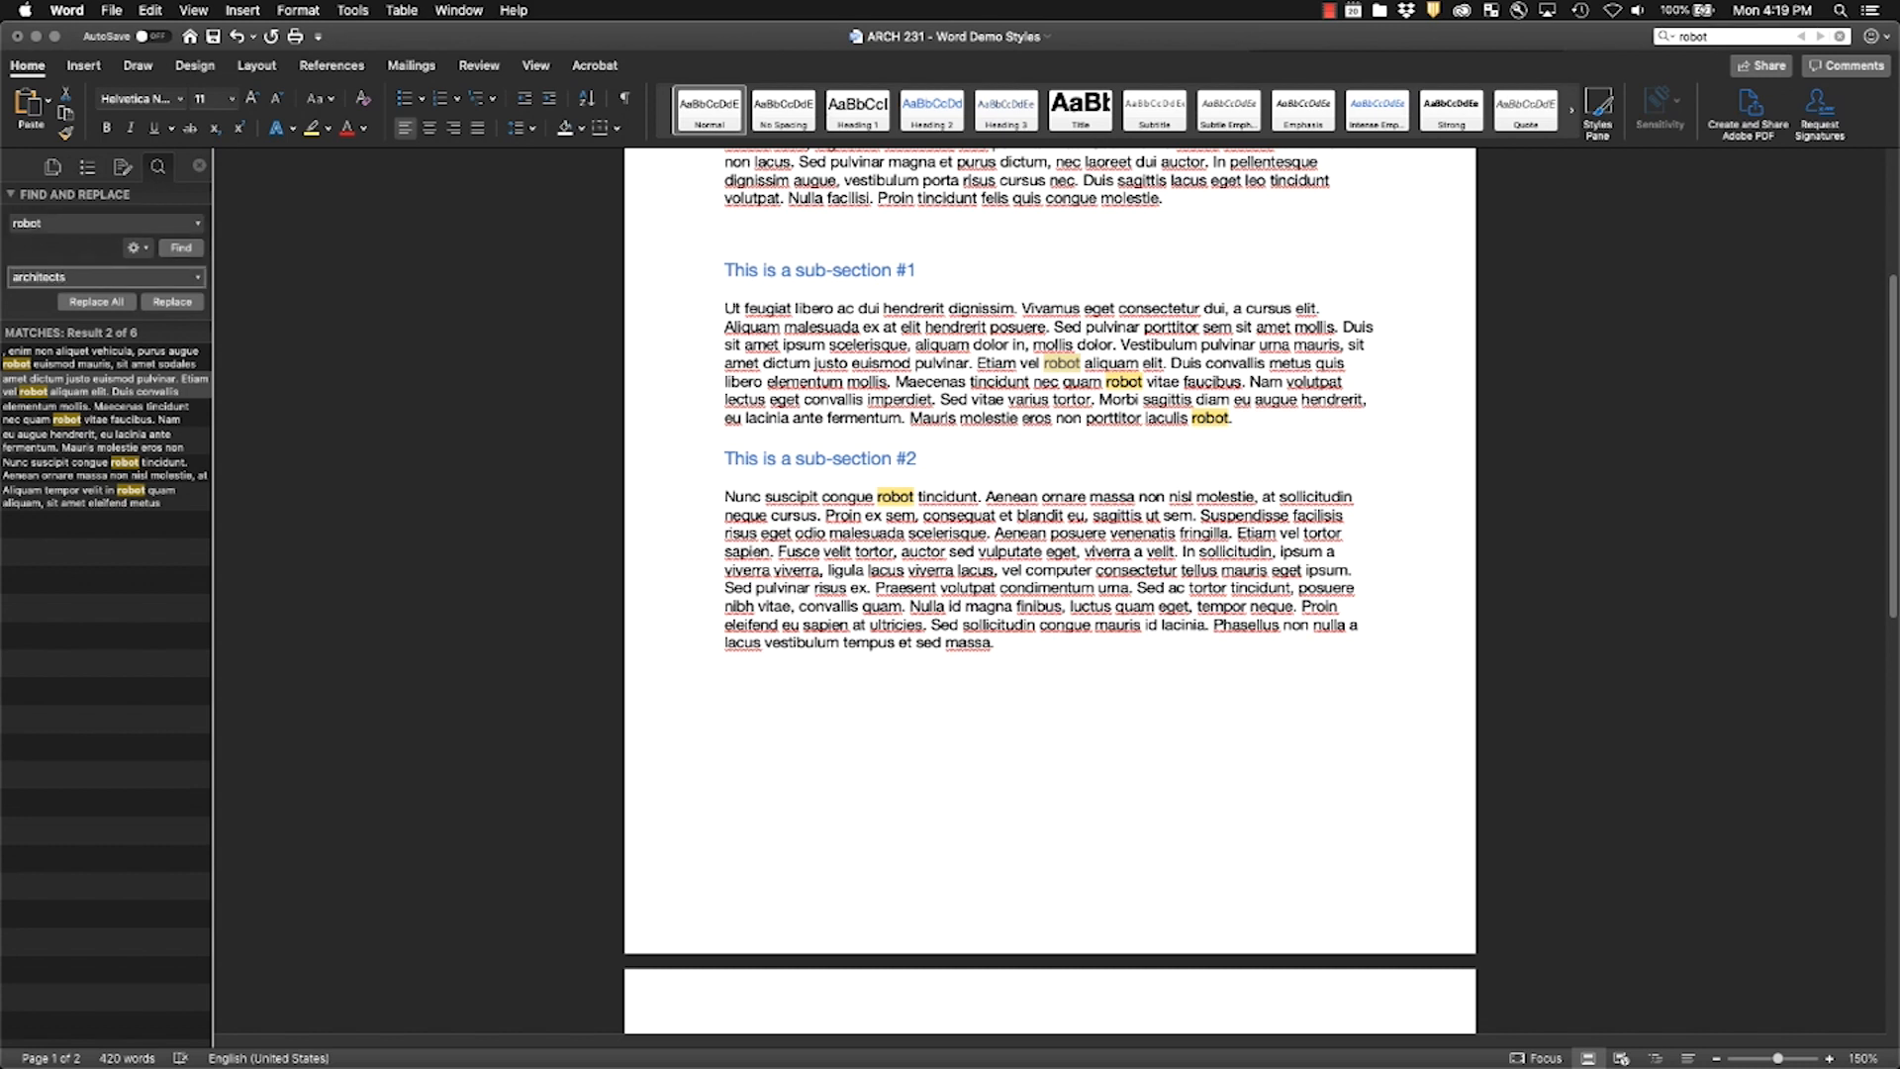
{"action": "left_click", "coordinate": [116, 307]}
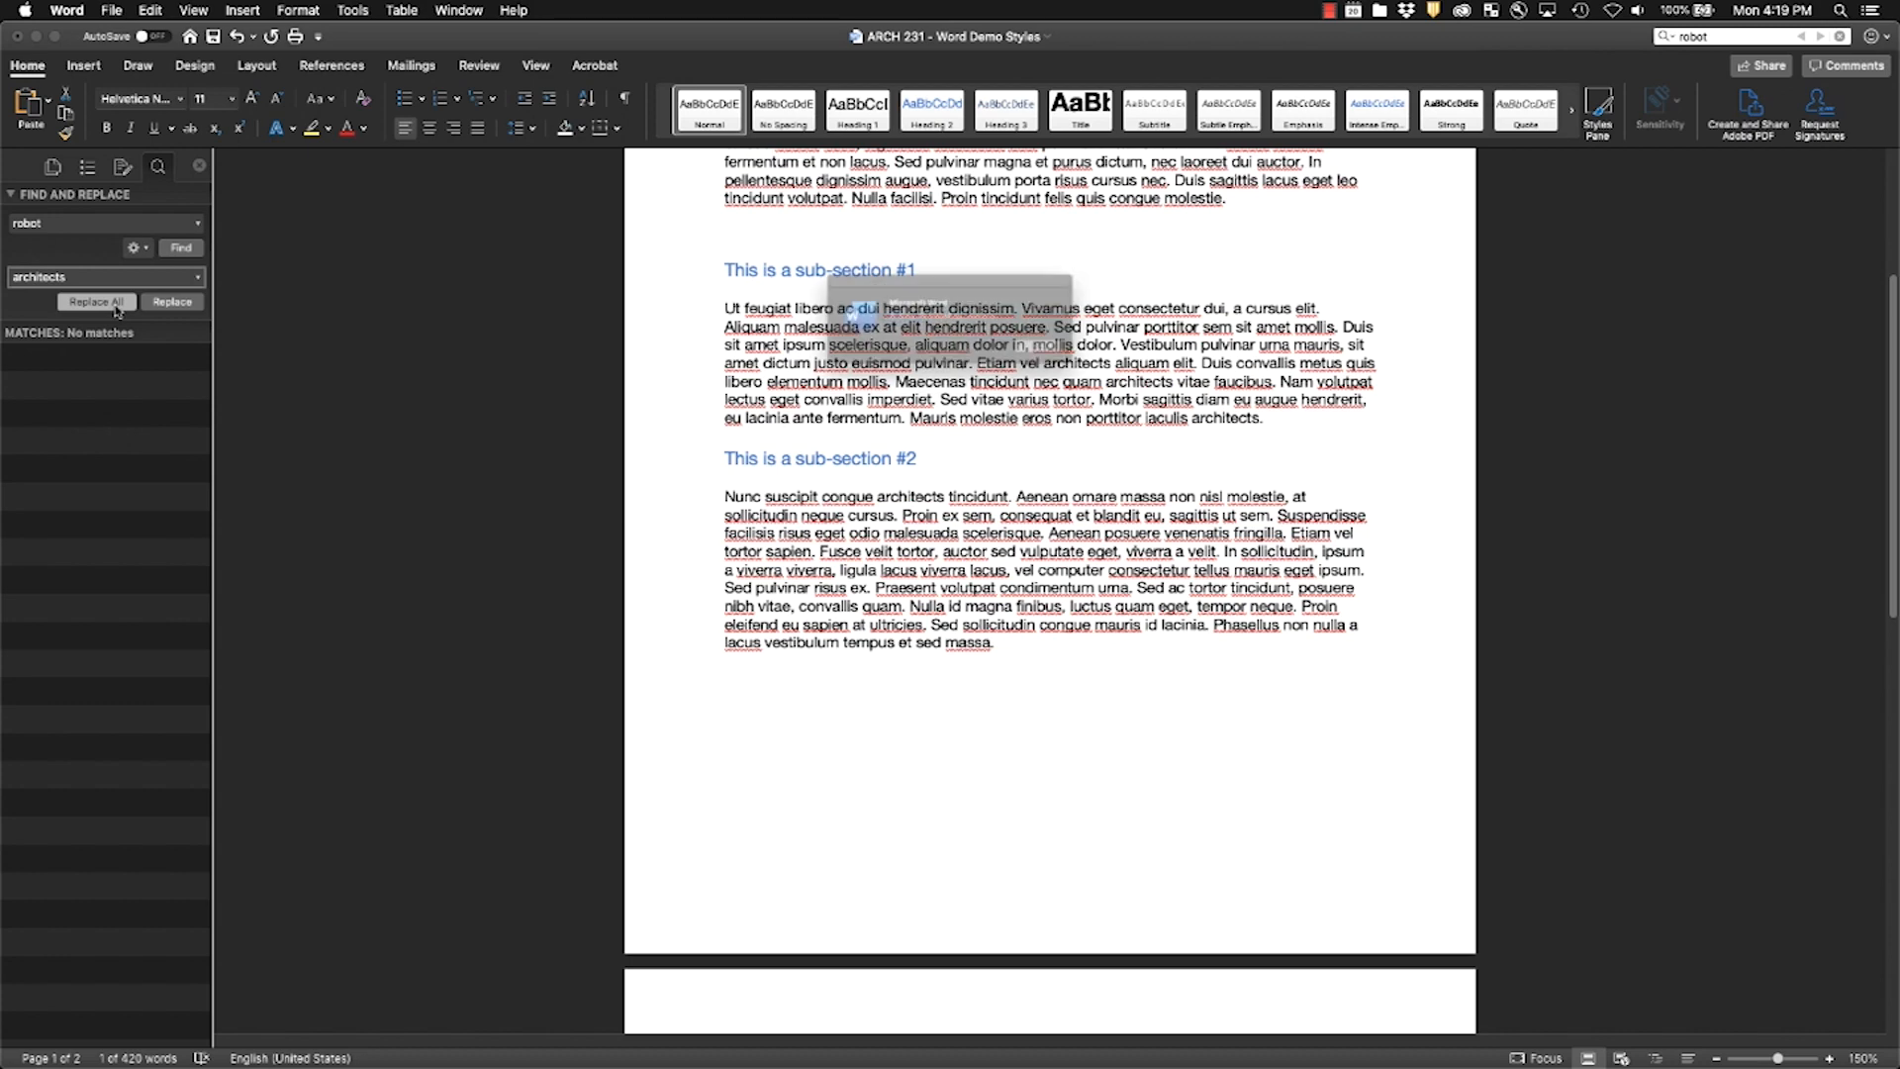
{"action": "left_click", "coordinate": [1112, 366]}
Step: Modify the Heading 2 style to use the standard red font color
{"action": "scroll", "coordinate": [1113, 368], "scroll_direction": "up", "scroll_amount": 2}
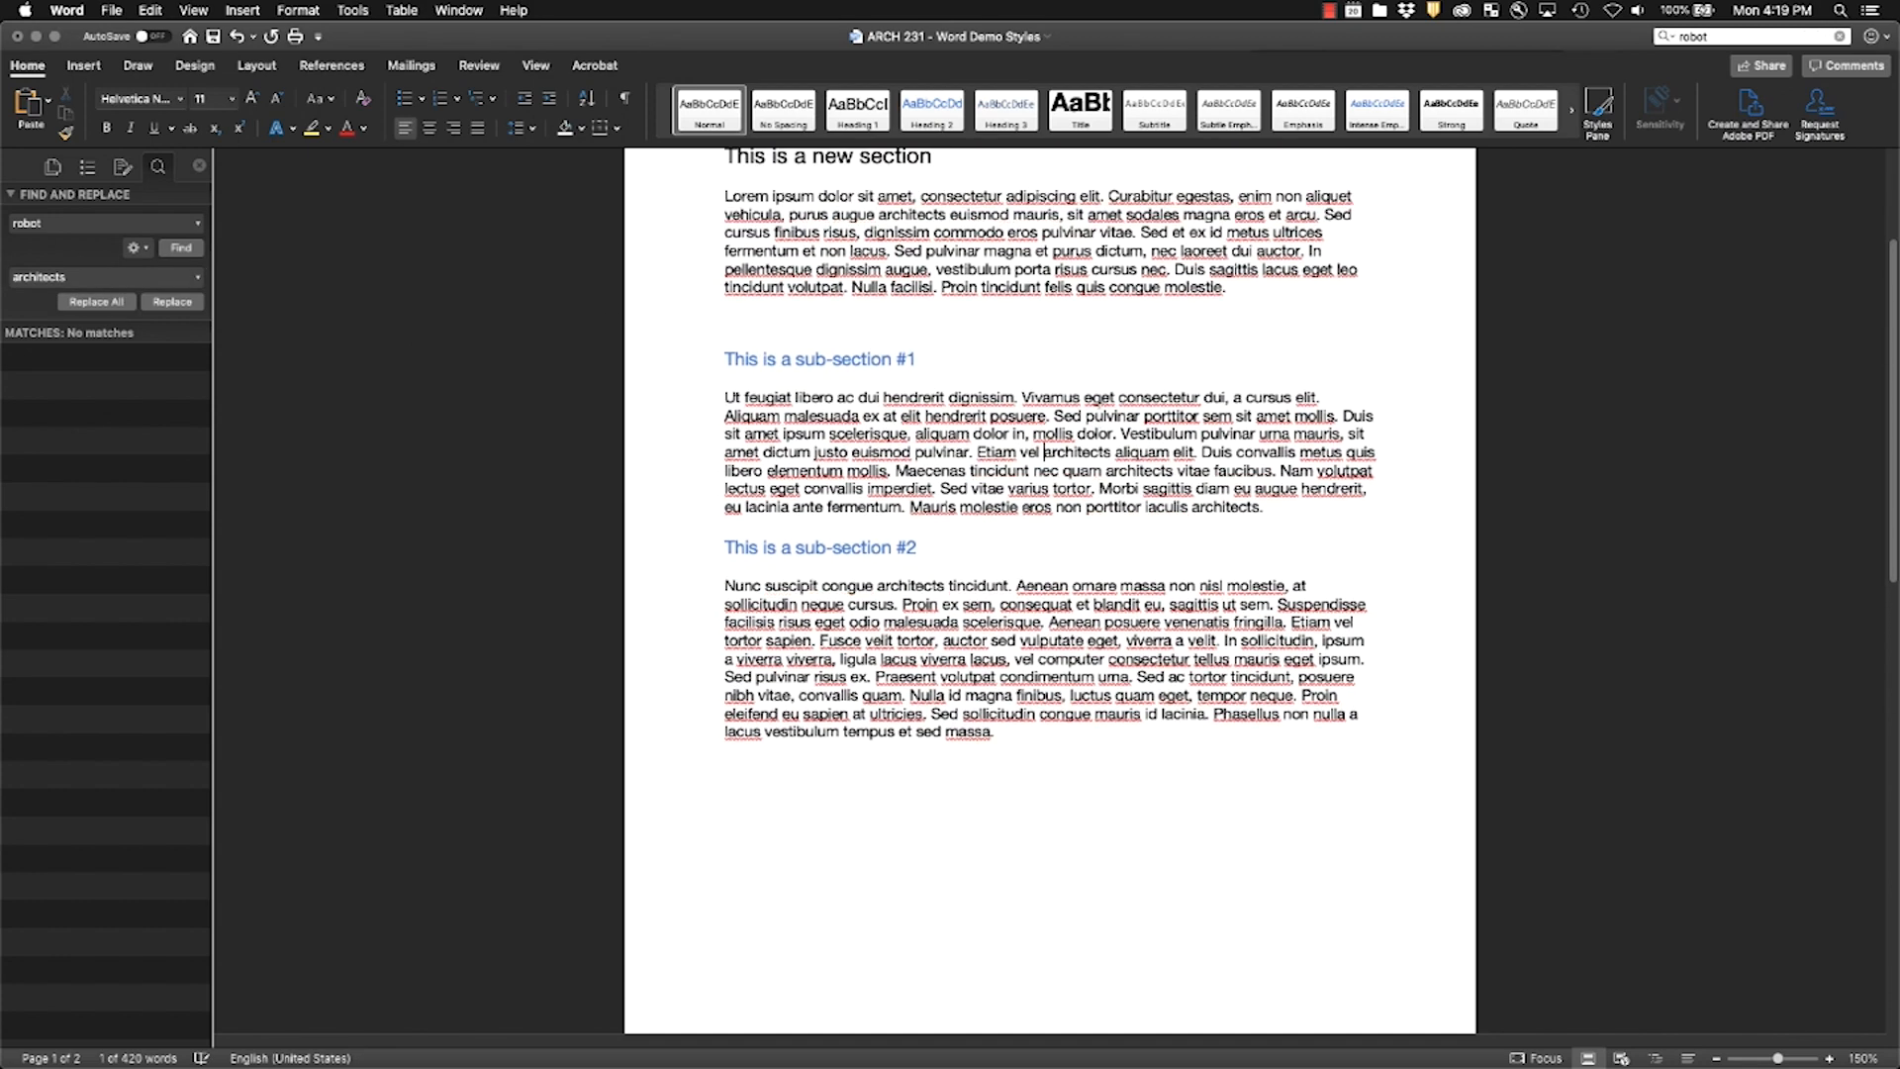
{"action": "scroll", "coordinate": [1049, 554], "scroll_direction": "up", "scroll_amount": 5}
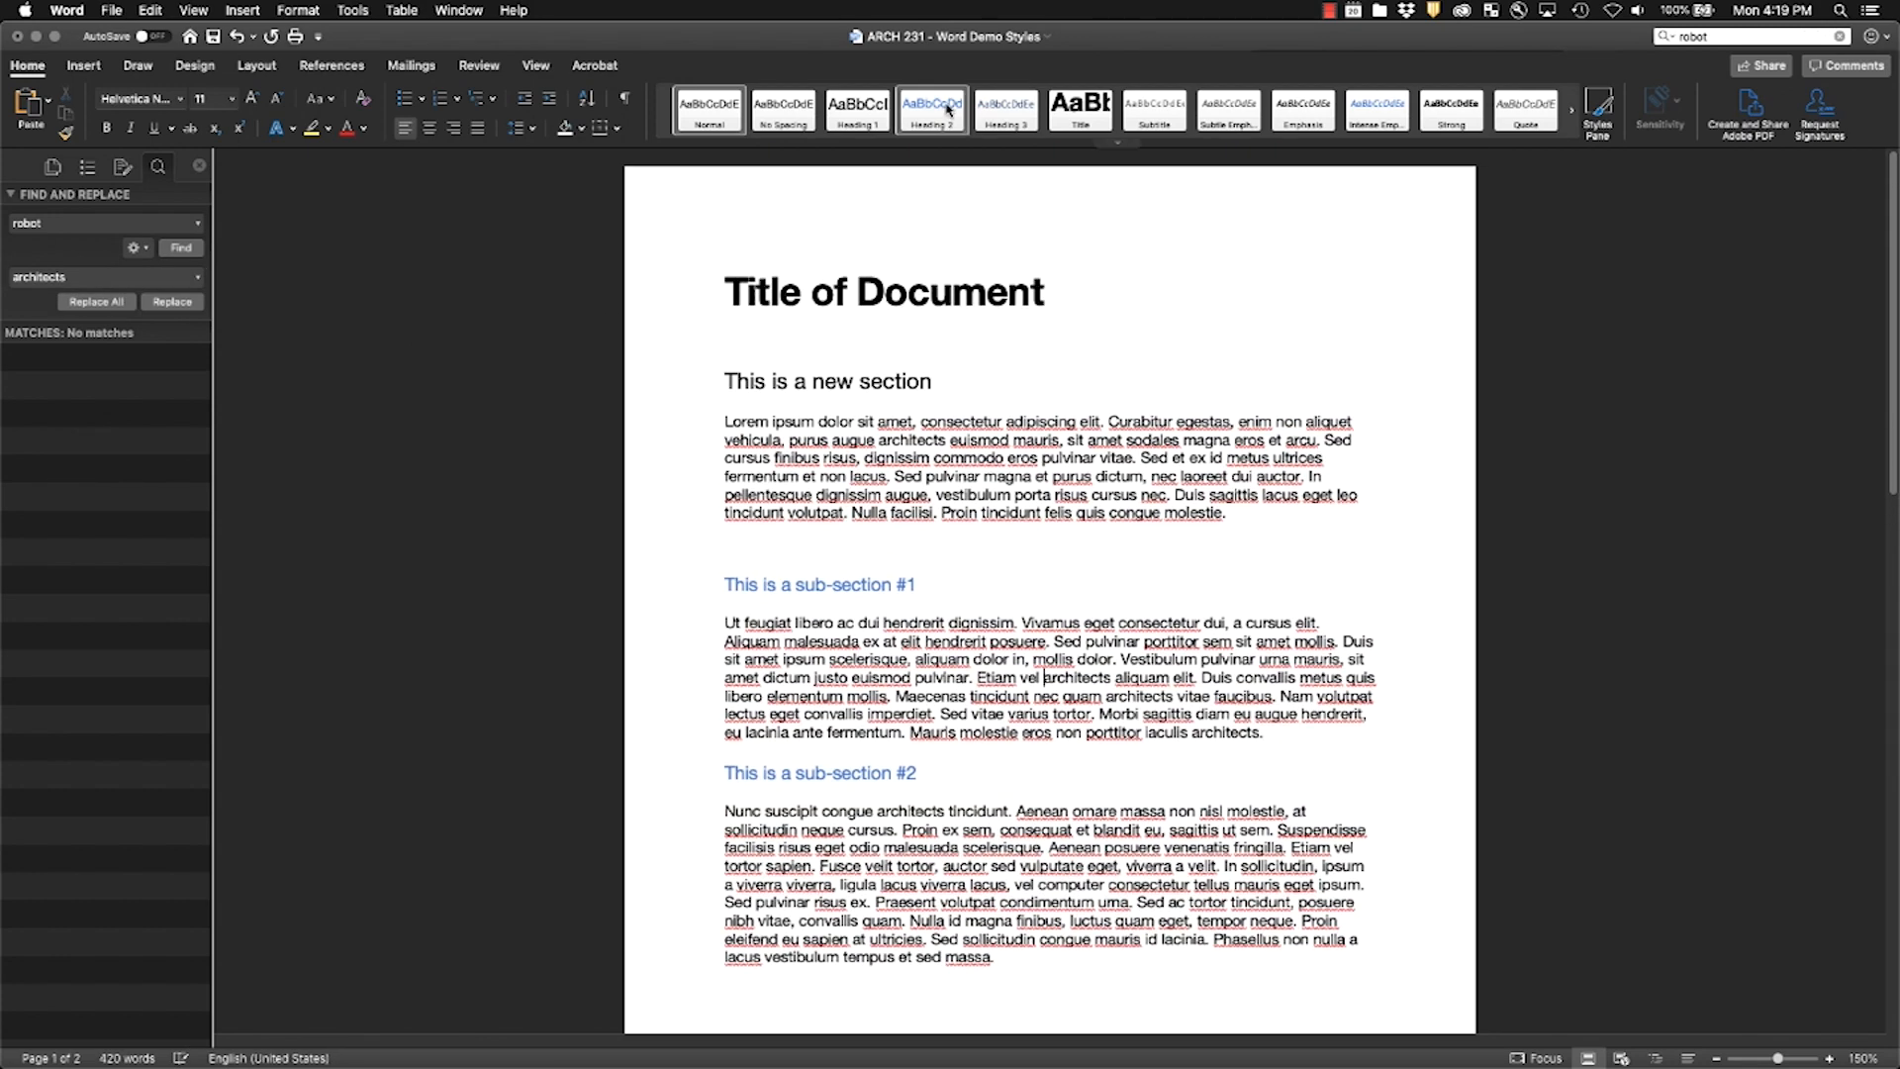
{"action": "right_click", "coordinate": [948, 109]}
{"action": "left_click", "coordinate": [989, 131]}
{"action": "left_click", "coordinate": [1067, 366]}
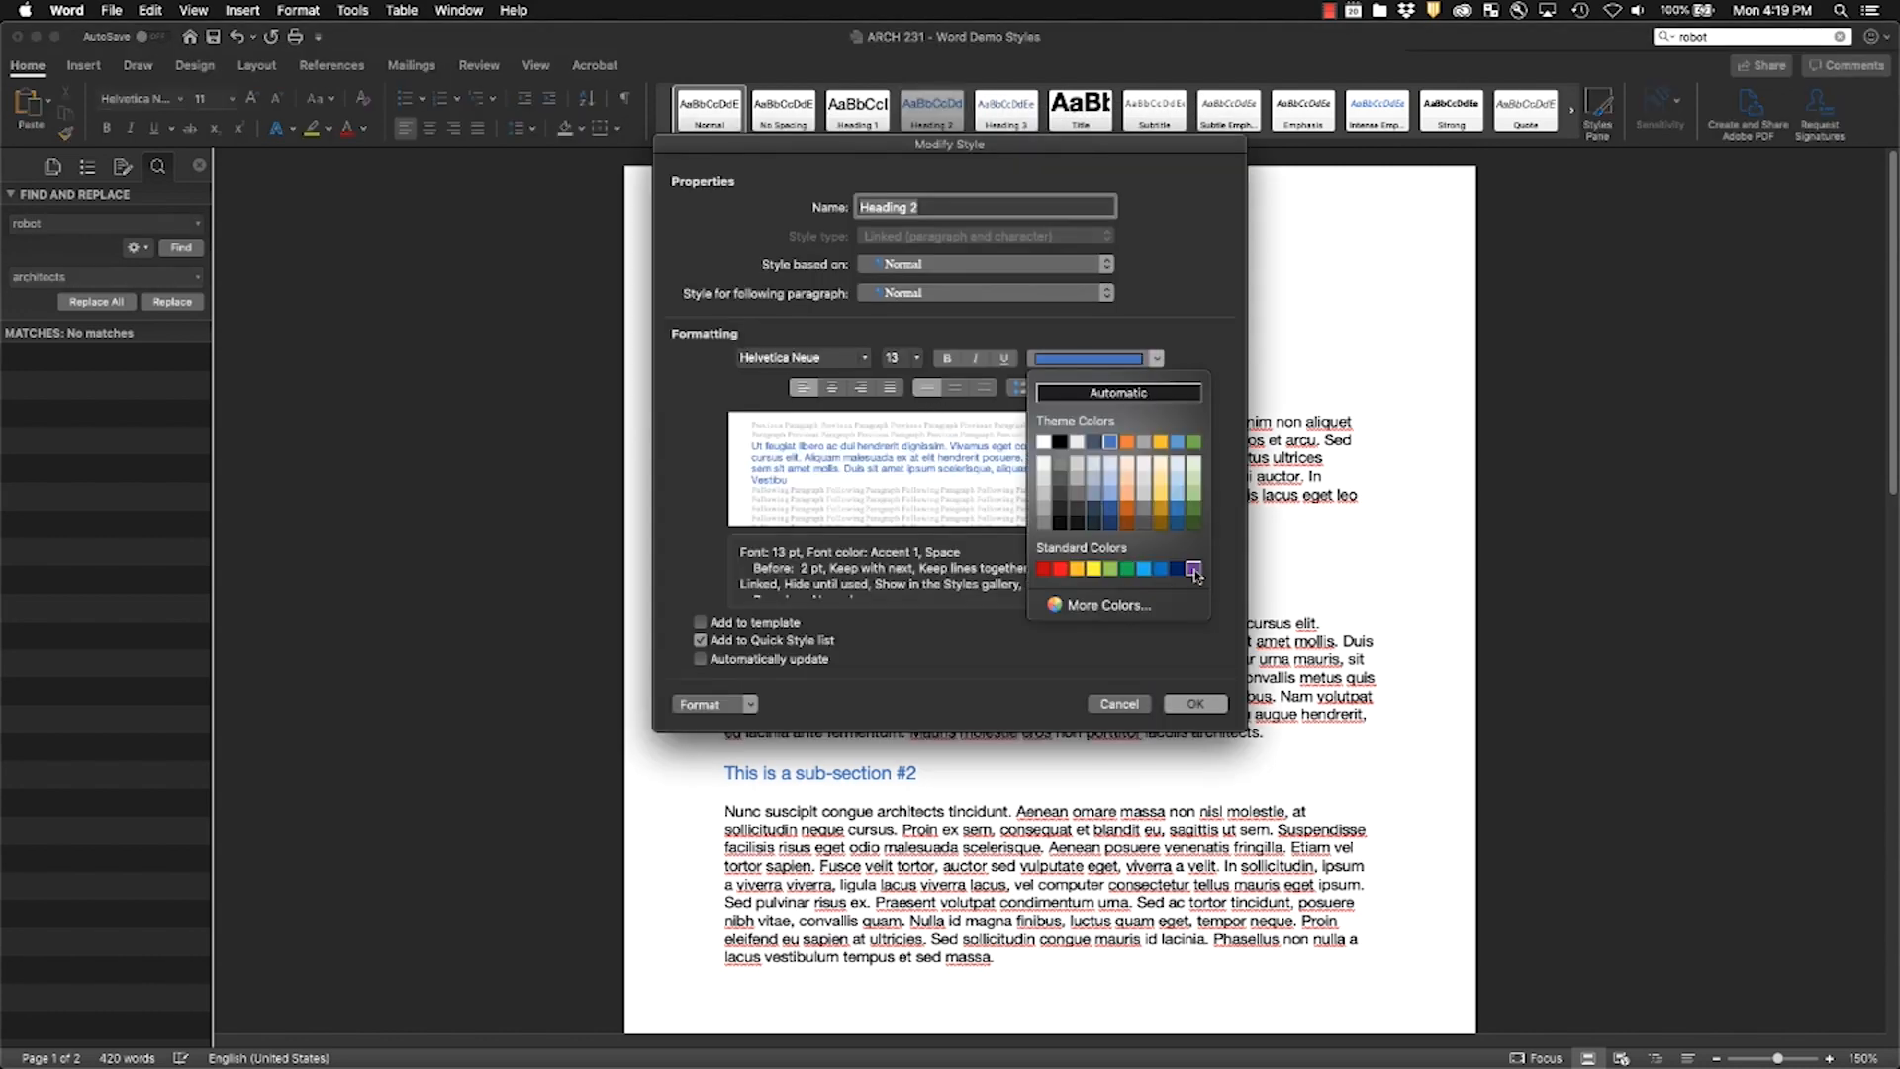
{"action": "left_click", "coordinate": [1060, 569]}
{"action": "left_click", "coordinate": [1186, 701]}
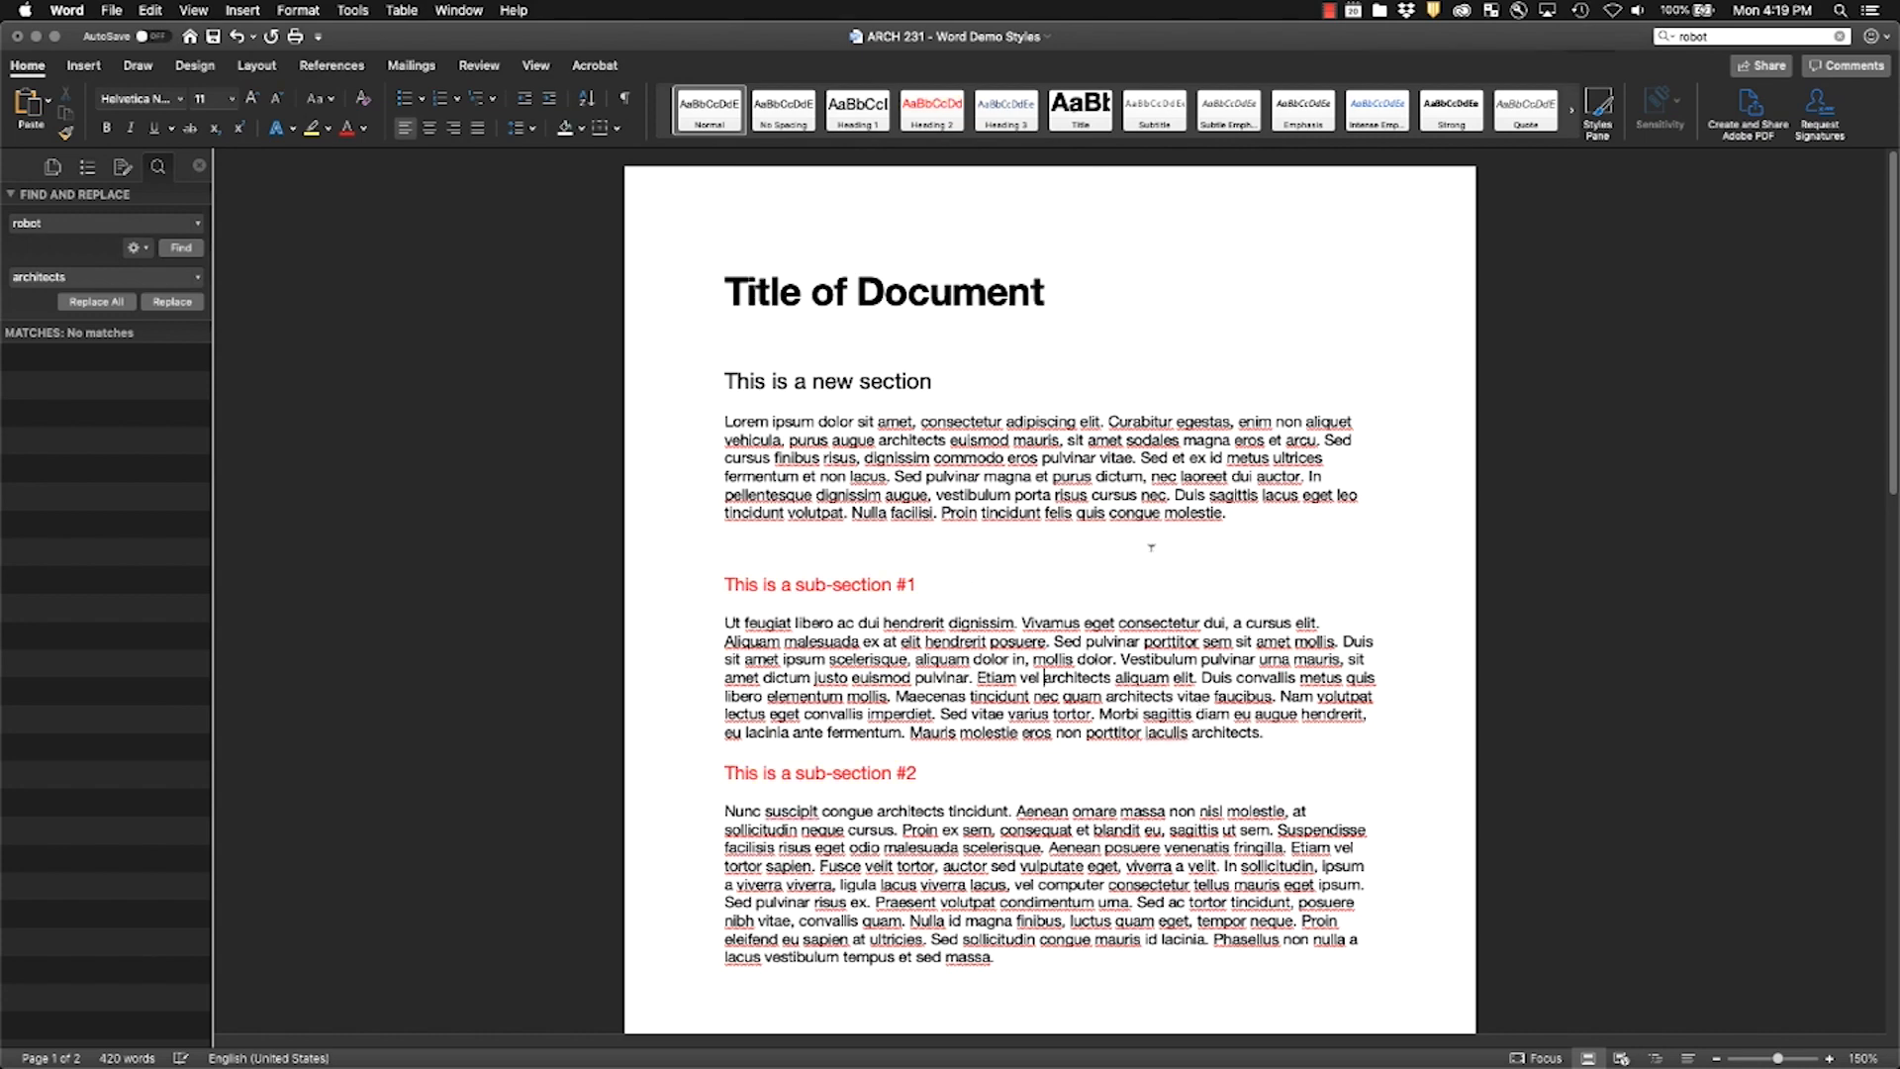
Step: Widen the TOTAL column of the course table on page 2 by moving its outer border outward
{"action": "scroll", "coordinate": [1148, 540], "scroll_direction": "down", "scroll_amount": 10}
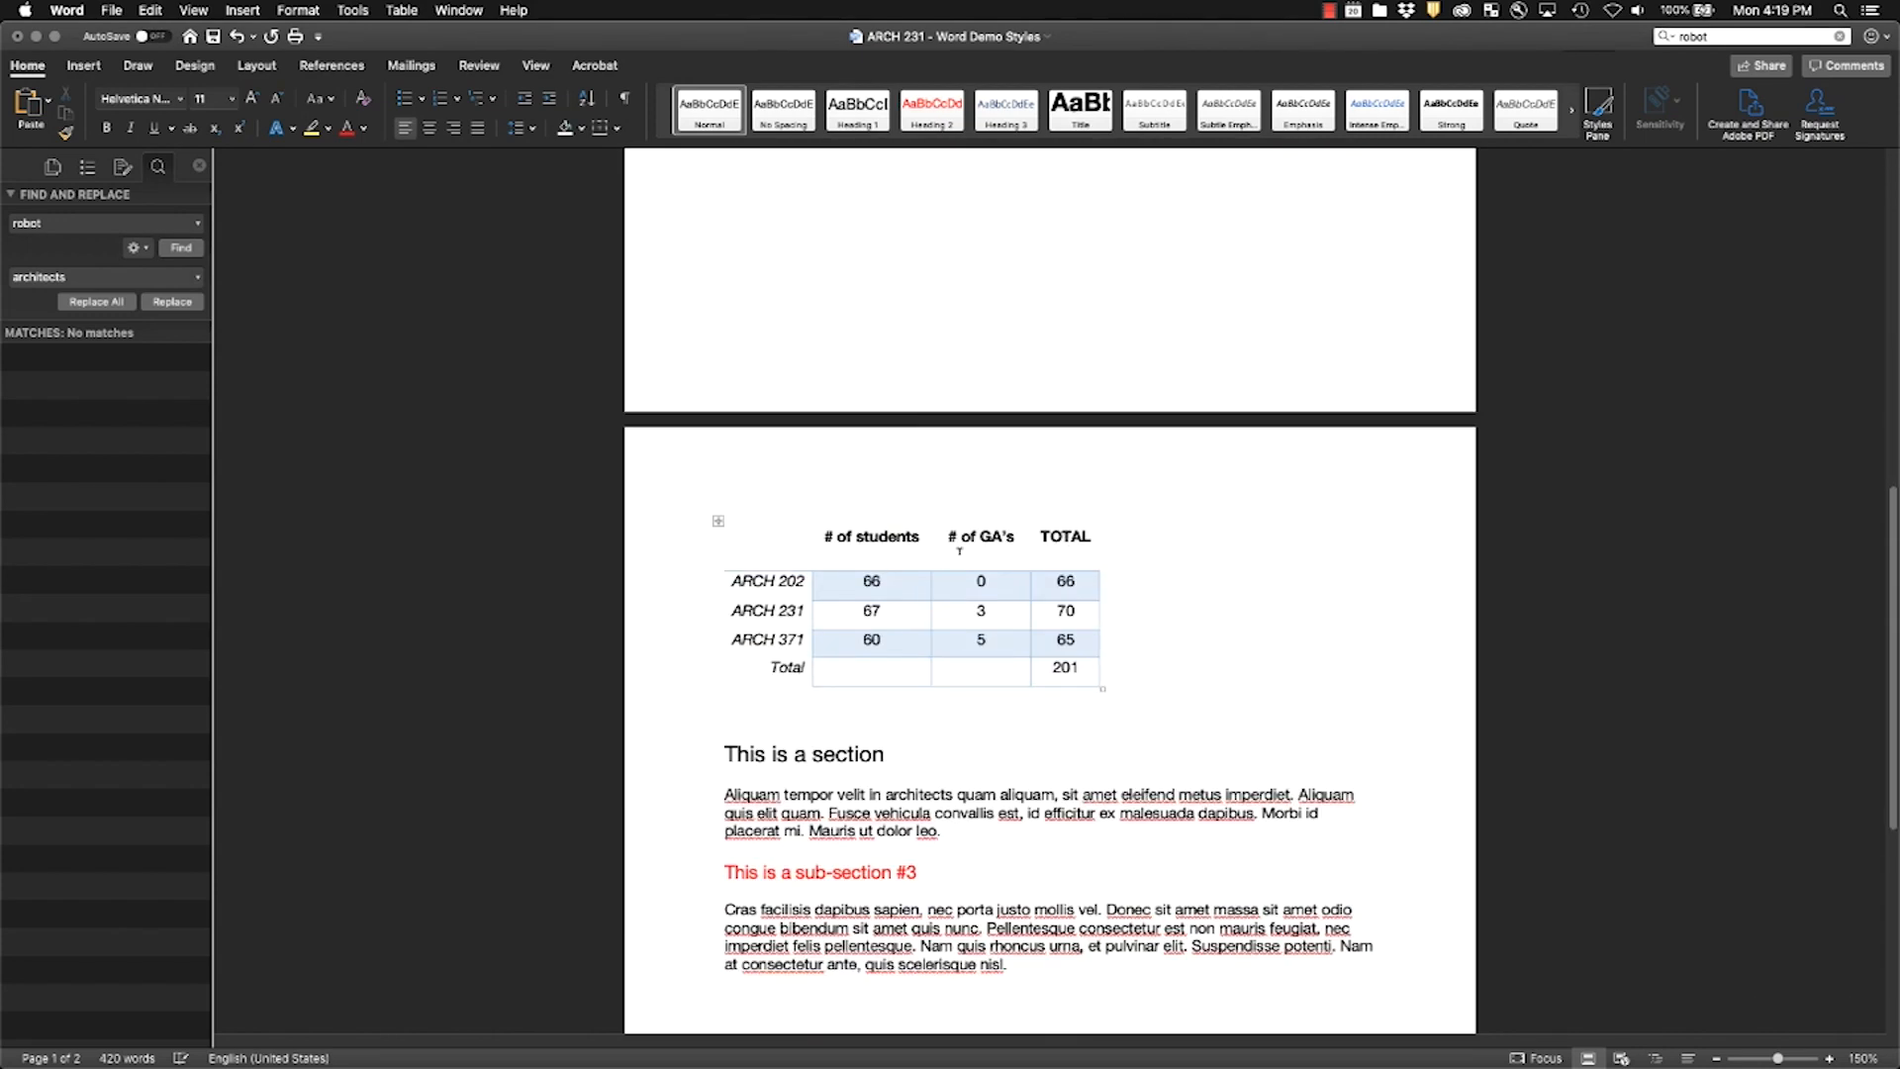
{"action": "mouse_move", "coordinate": [930, 585]}
{"action": "left_mouse_down"}
{"action": "mouse_move", "coordinate": [978, 588]}
{"action": "mouse_move", "coordinate": [926, 584]}
{"action": "left_mouse_up"}
{"action": "left_click_drag", "start_coordinate": [1099, 587], "coordinate": [1151, 634]}
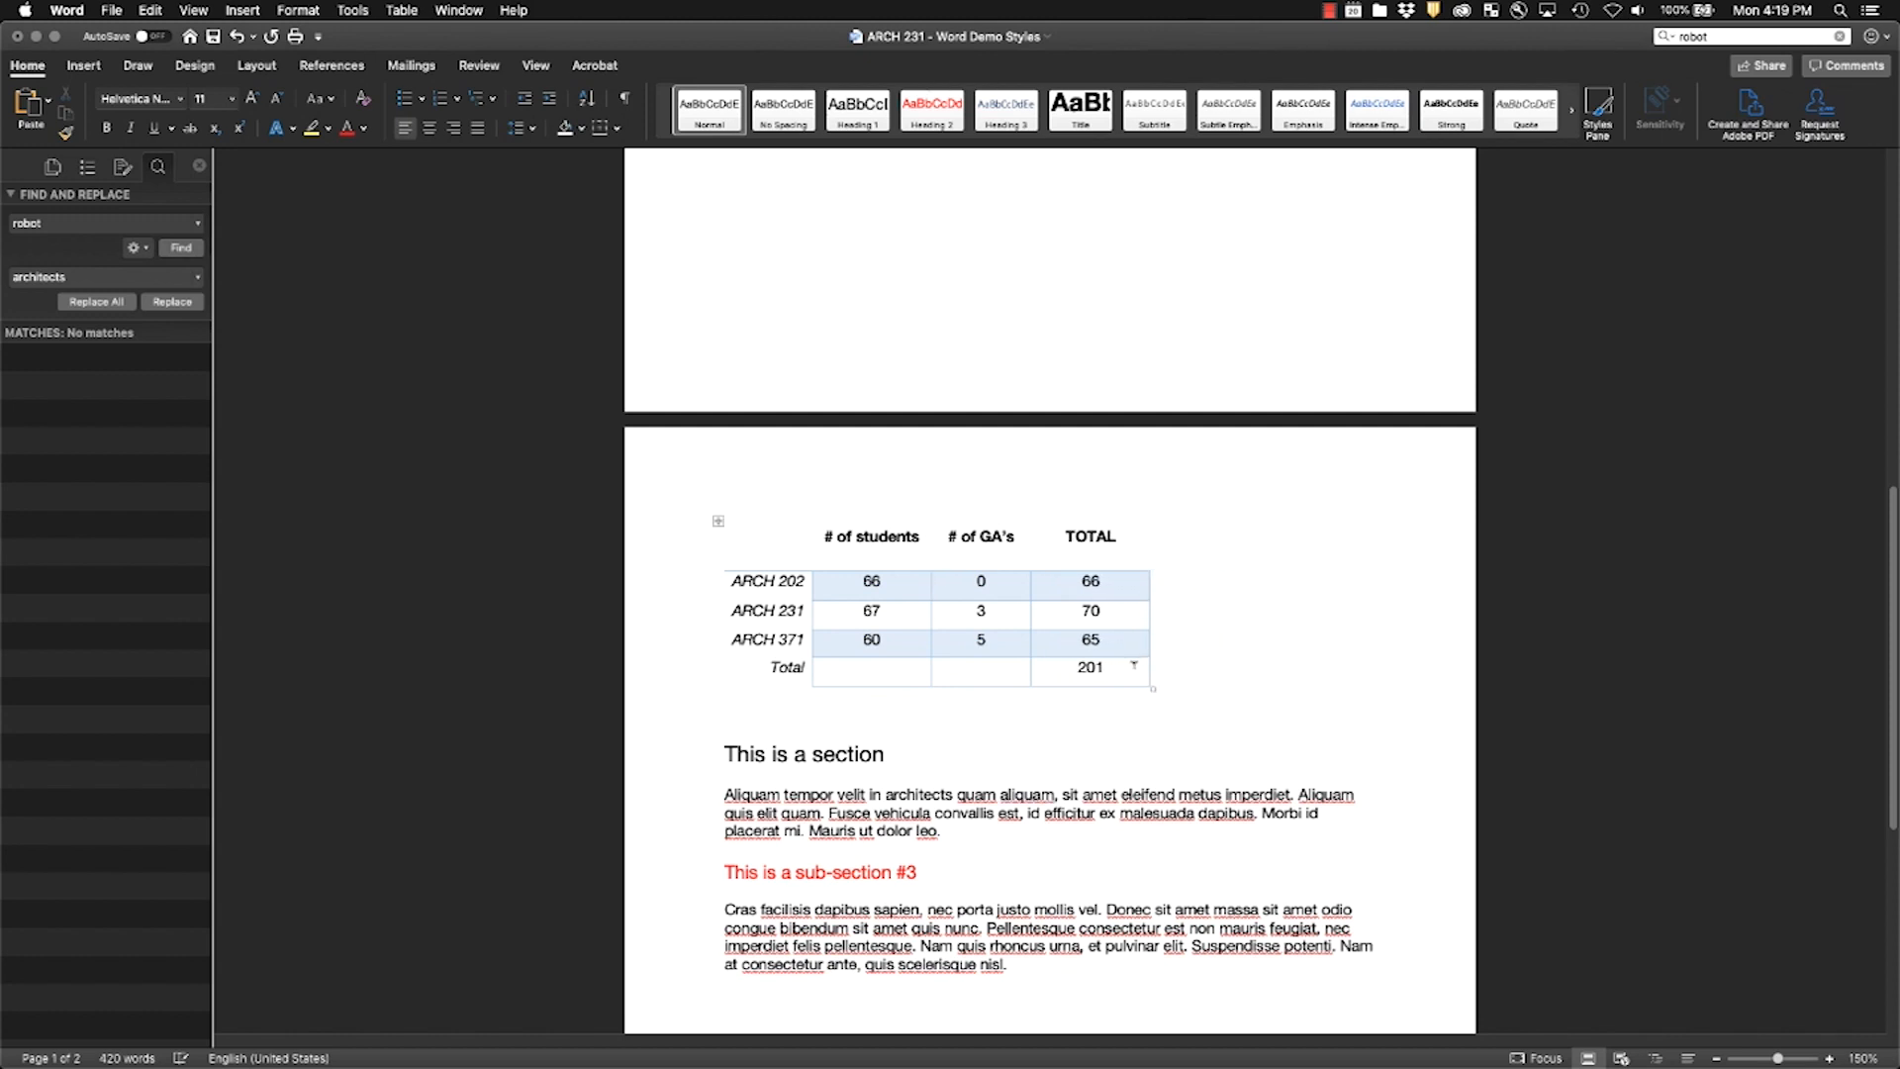
Step: Set the TOTAL cell of the ARCH 202 row to 70
{"action": "left_click", "coordinate": [1059, 583]}
{"action": "type", "text": "70"}
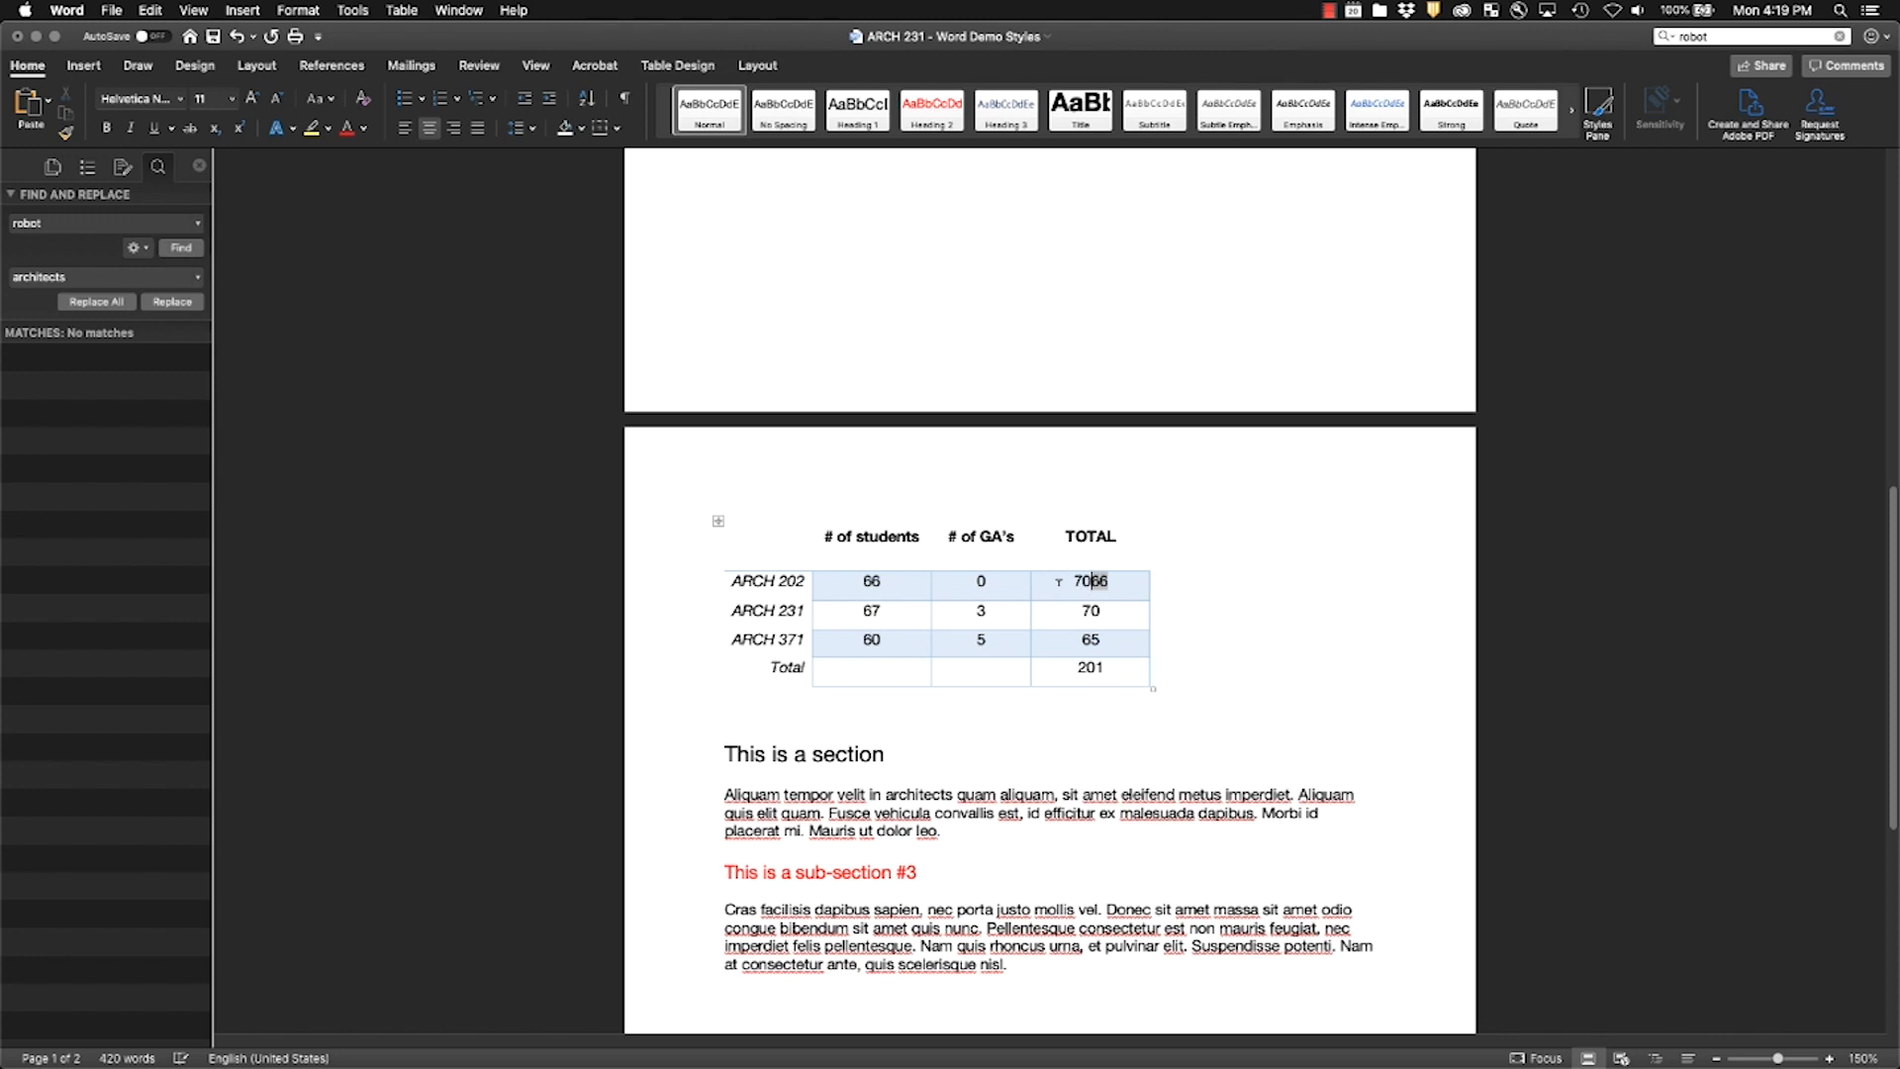
{"action": "key", "text": "BackSpace"}
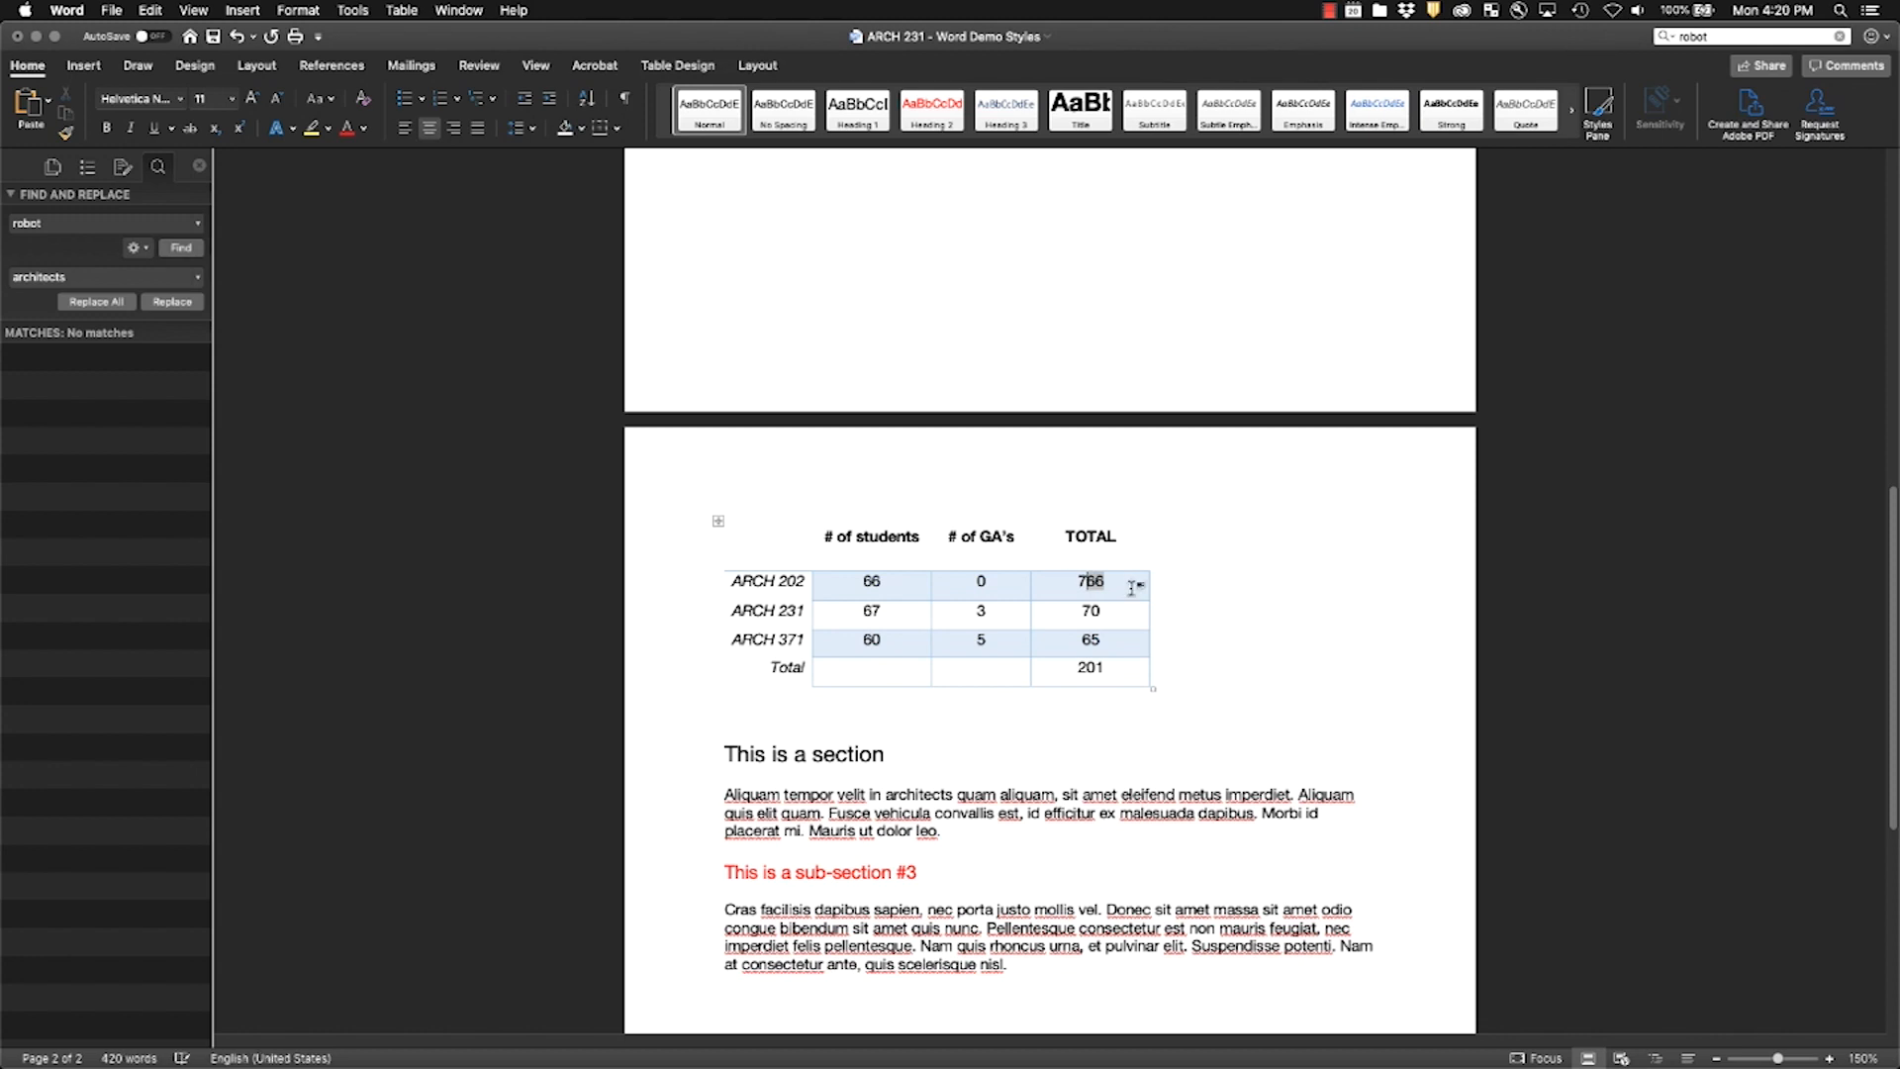
{"action": "key", "text": "BackSpace"}
{"action": "type", "text": "0"}
Step: Recalculate the grand total in the Total row of the TOTAL column with a table formula
{"action": "left_click_drag", "start_coordinate": [1109, 666], "coordinate": [1031, 646]}
{"action": "left_click", "coordinate": [1113, 657]}
{"action": "double_click", "coordinate": [1093, 668]}
{"action": "left_click", "coordinate": [757, 66]}
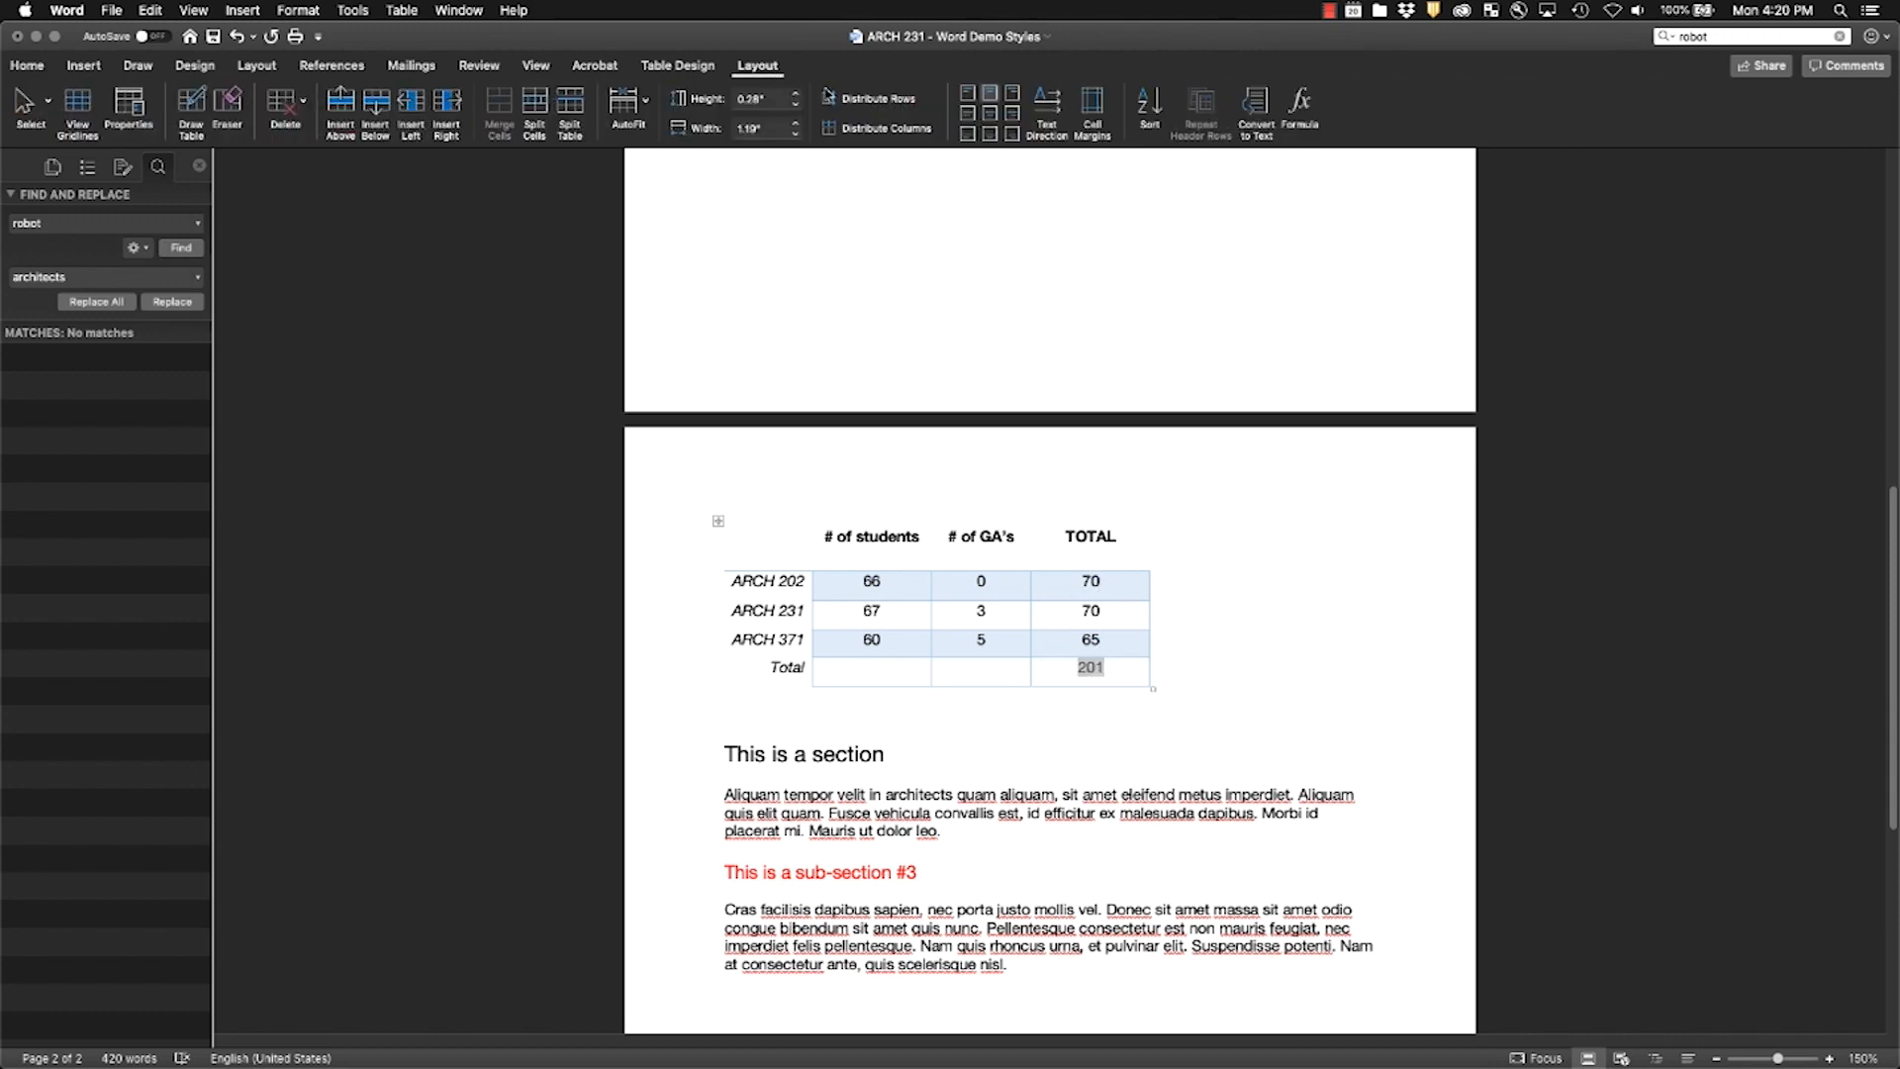
{"action": "left_click", "coordinate": [1316, 117]}
{"action": "left_click", "coordinate": [1025, 433]}
{"action": "scroll", "coordinate": [1308, 611], "scroll_direction": "down", "scroll_amount": 5}
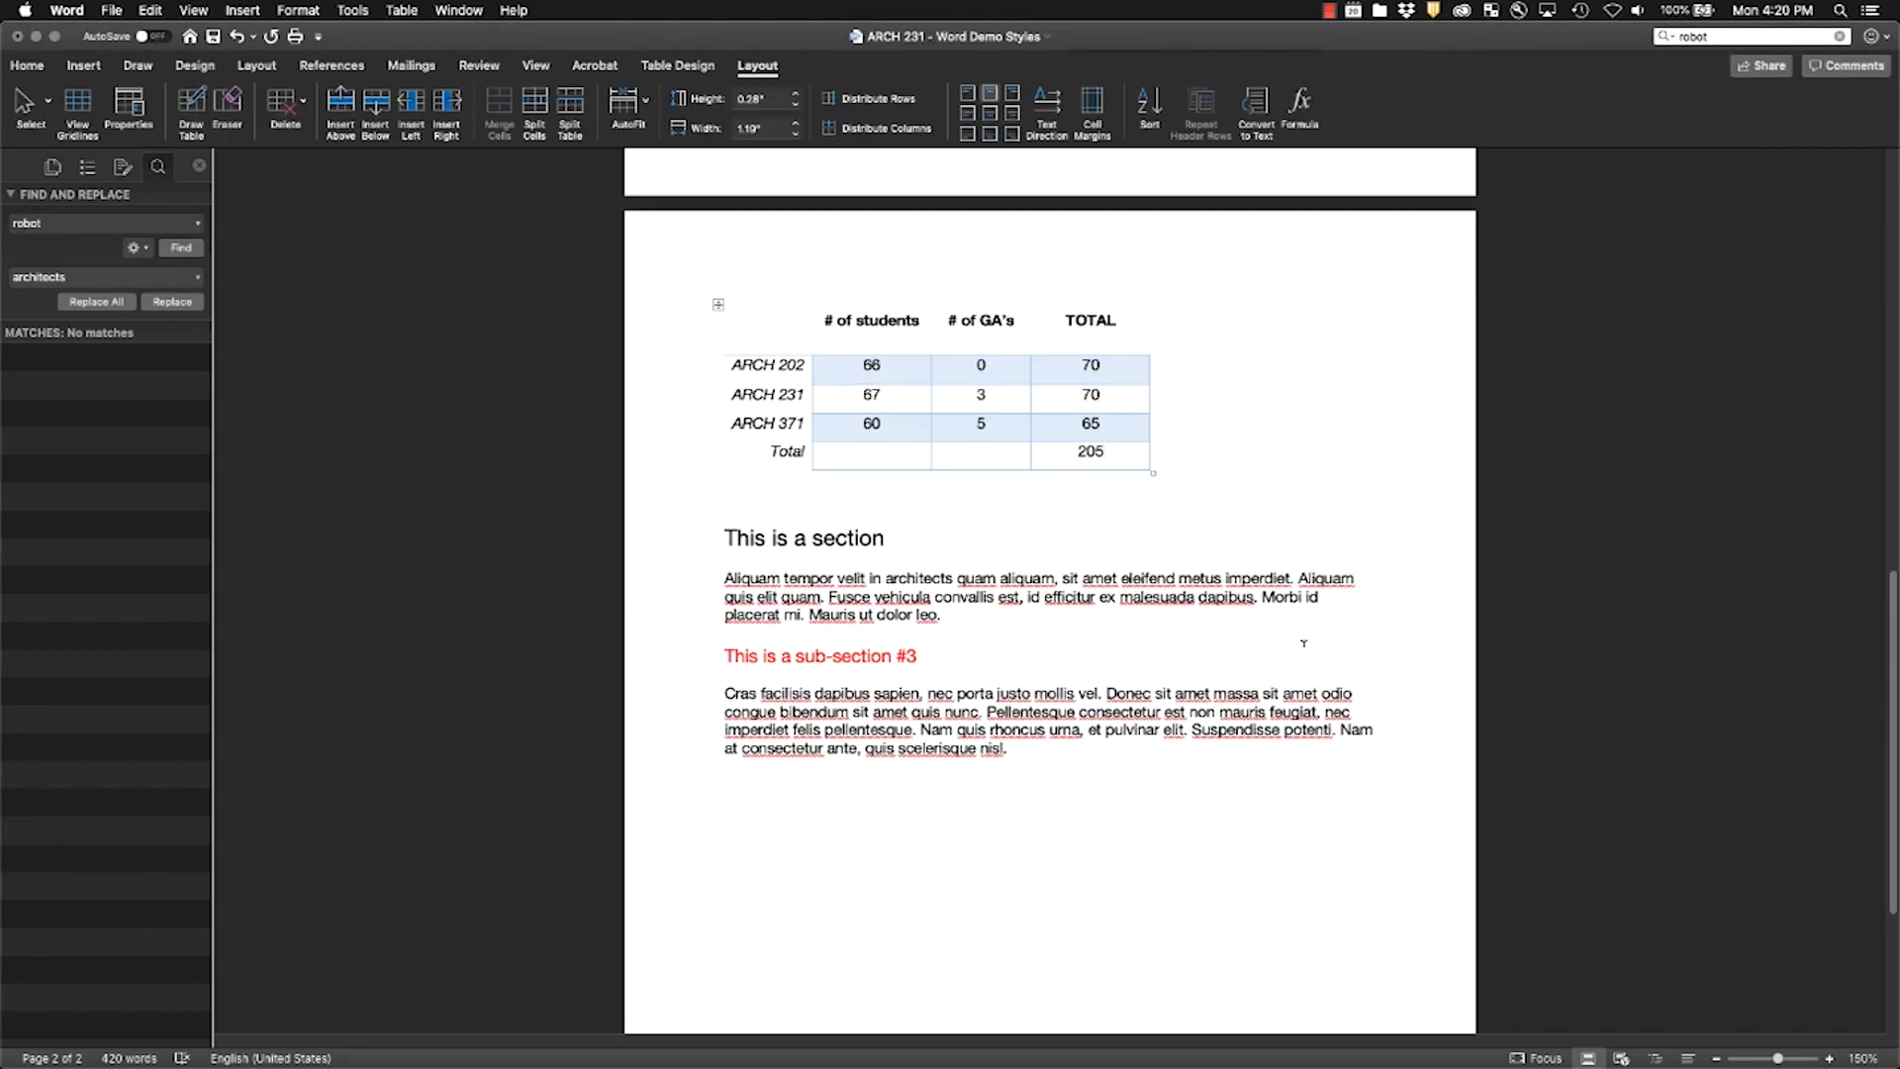
Step: Go to the blank entry in the heading outline and remove the empty lines above the "This is a sub-section #1" heading
{"action": "left_click", "coordinate": [87, 167]}
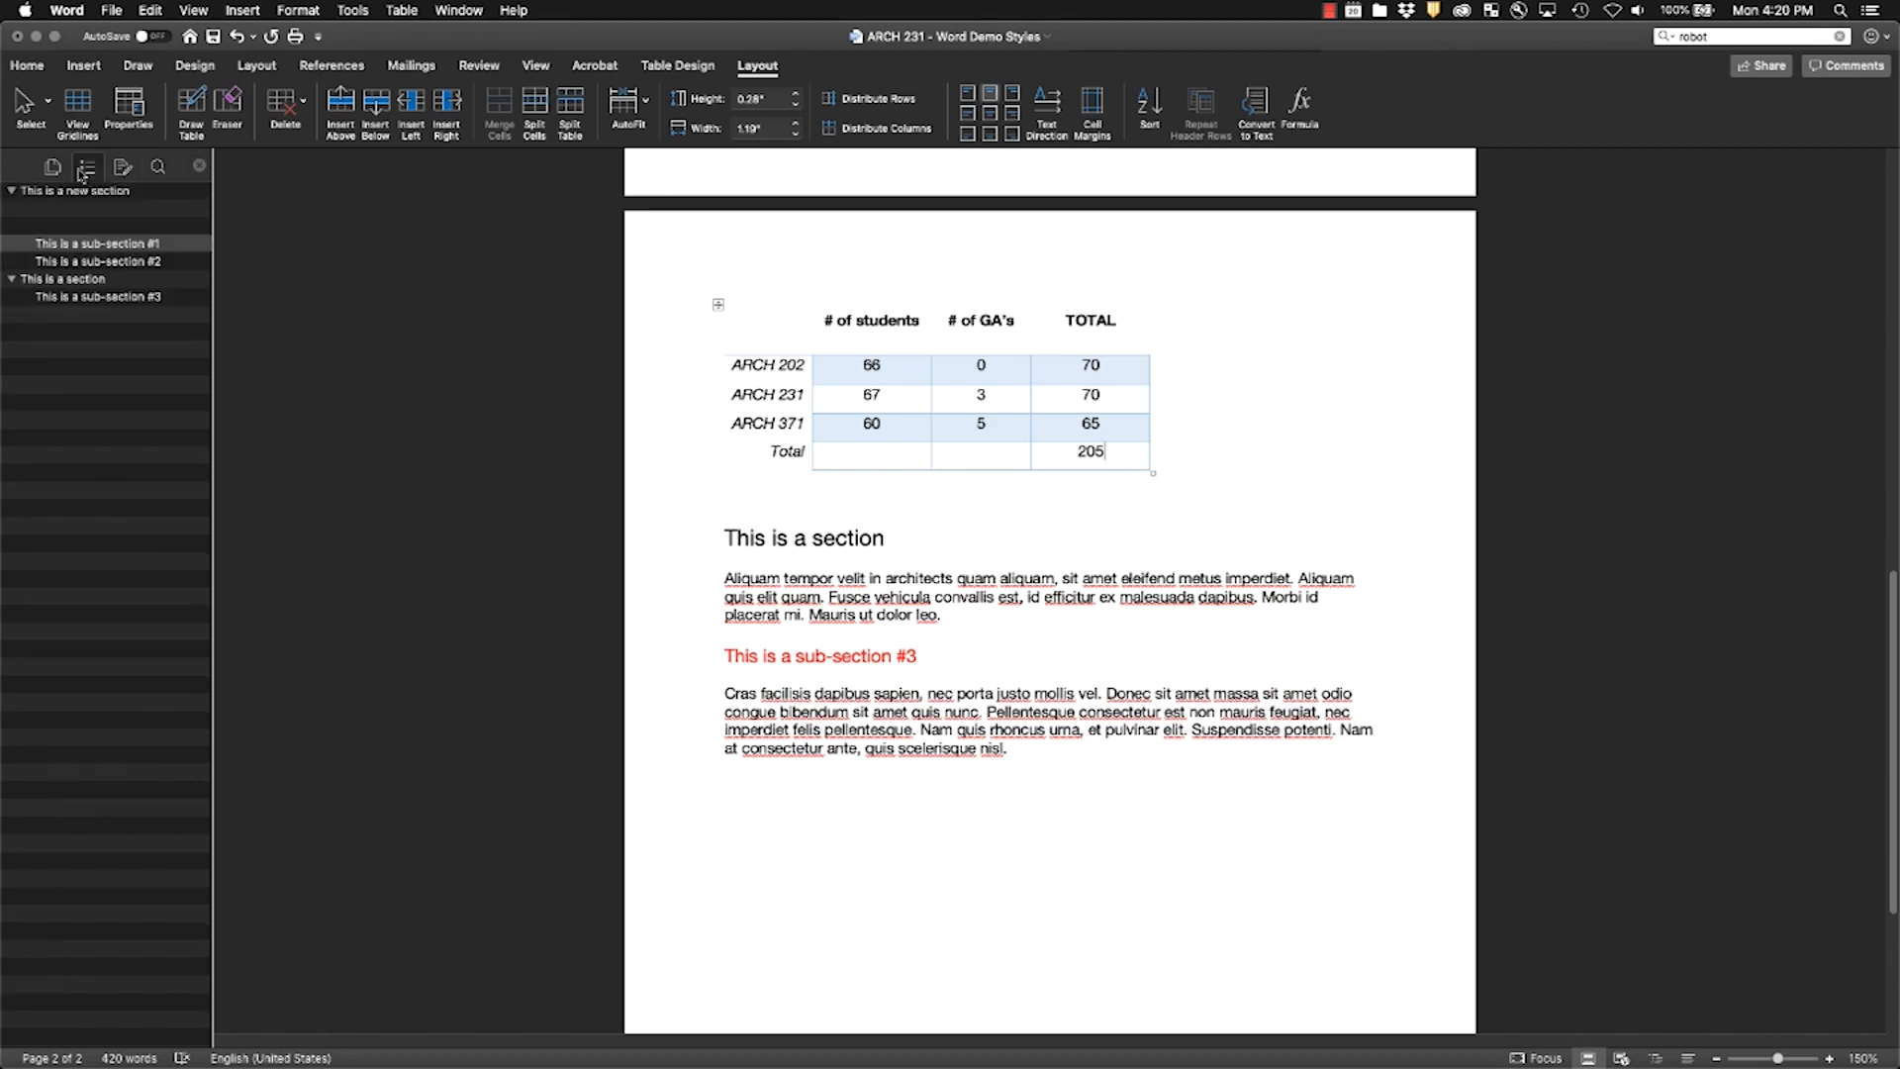
{"action": "left_click", "coordinate": [41, 242]}
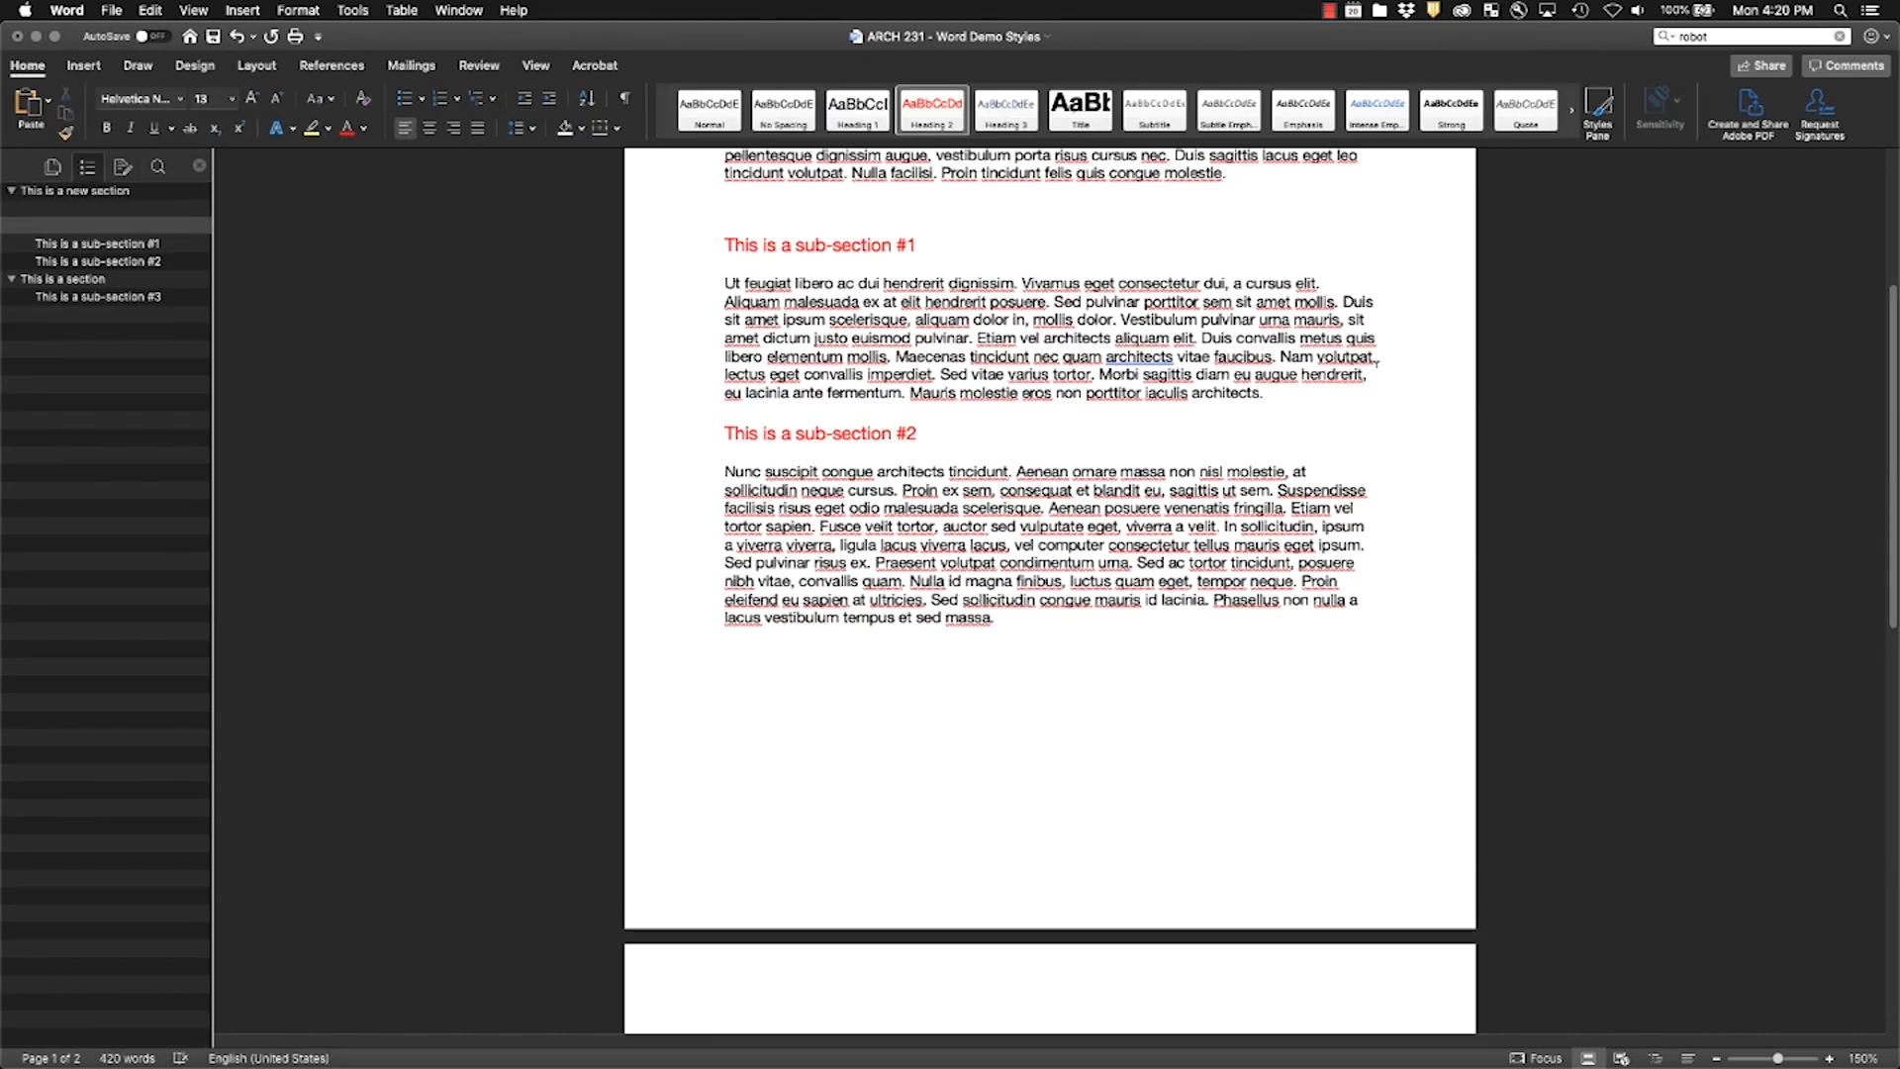
{"action": "key", "text": "BackSpace"}
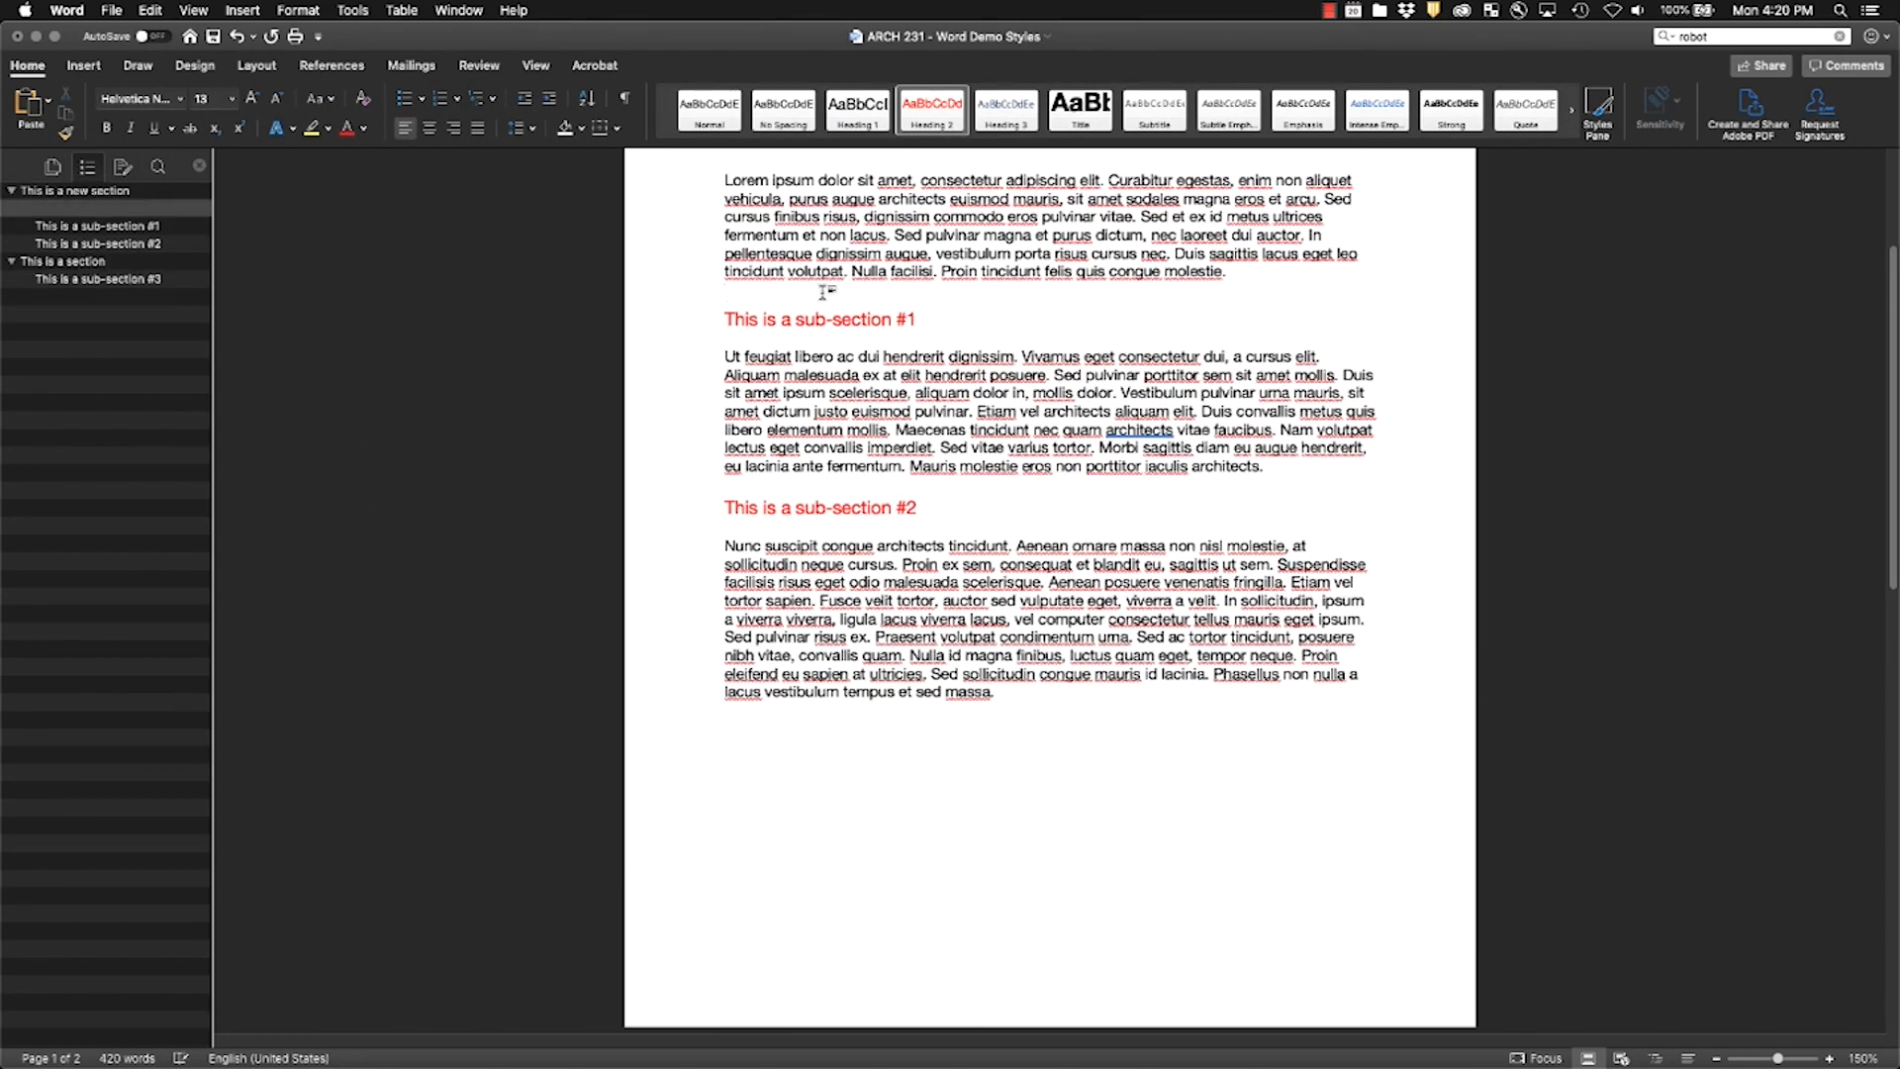
{"action": "key", "text": "Return"}
{"action": "scroll", "coordinate": [828, 292], "scroll_direction": "up", "scroll_amount": 1}
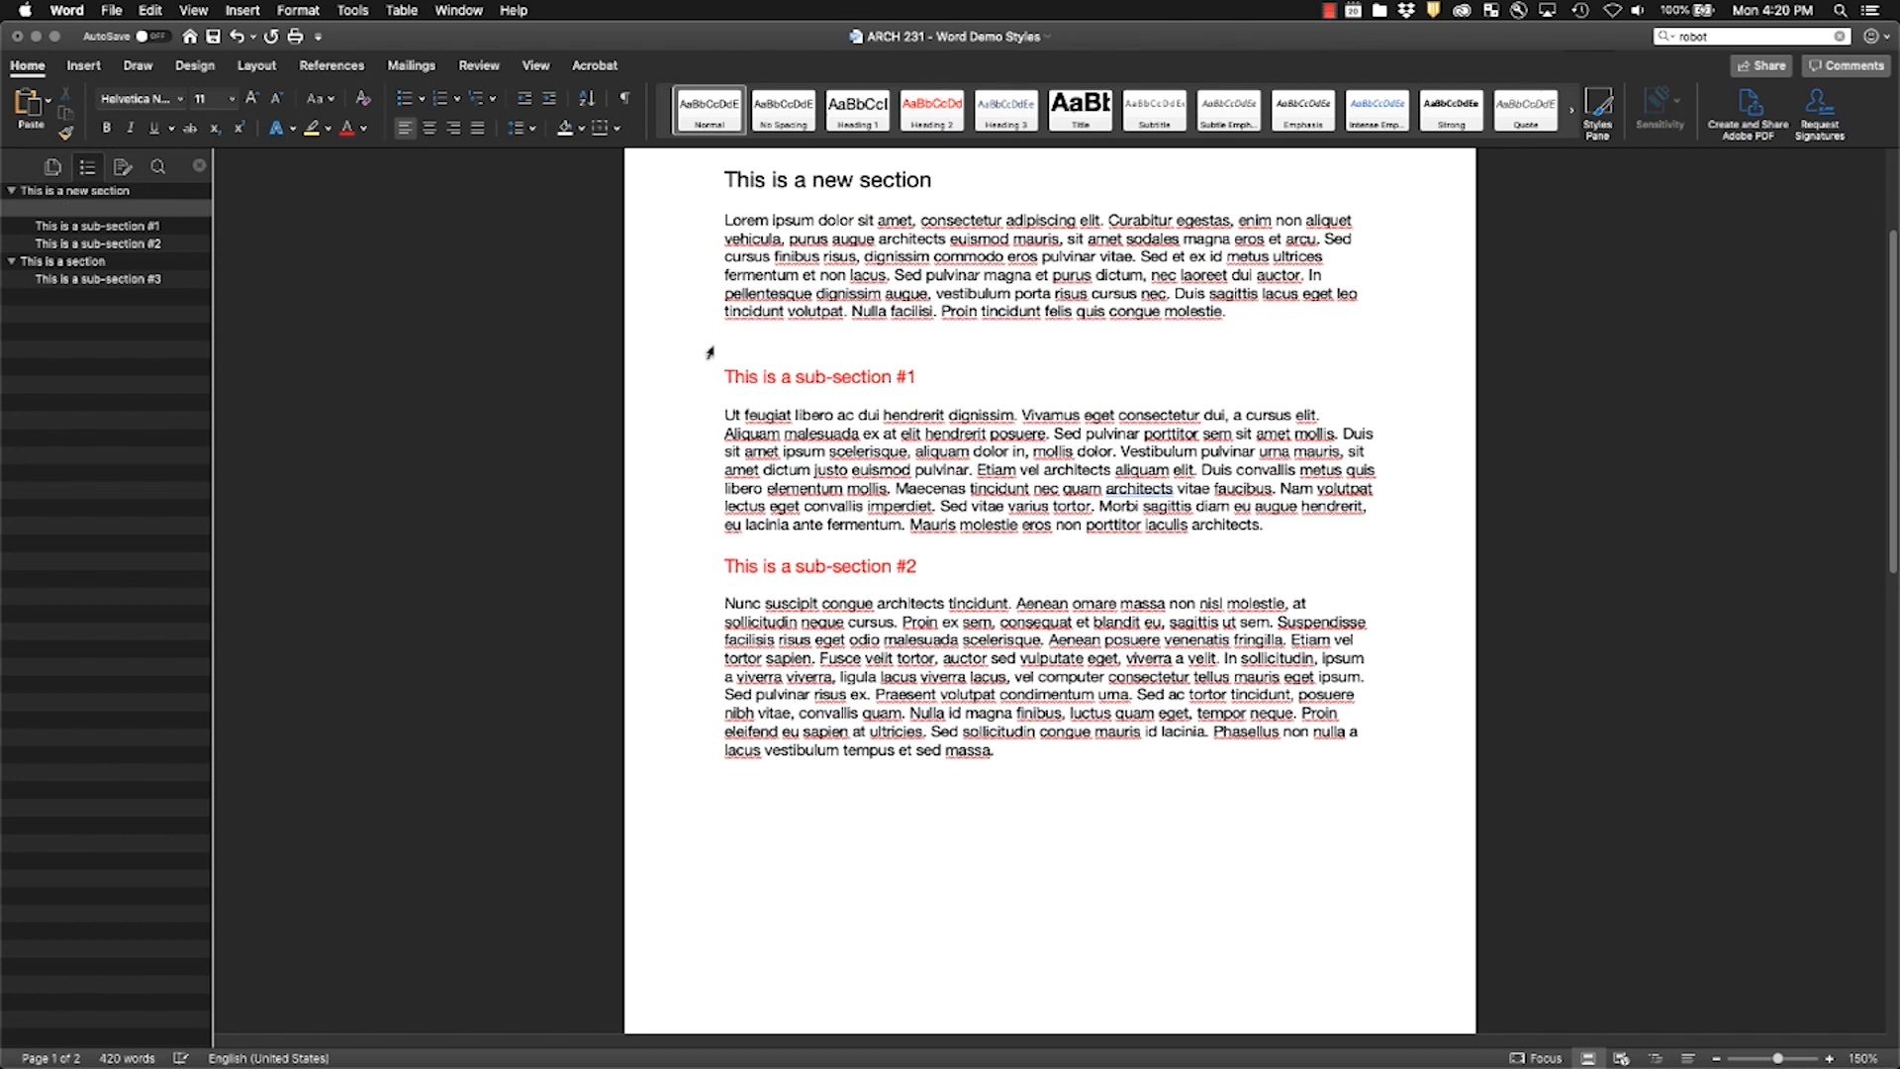
{"action": "key", "text": "BackSpace"}
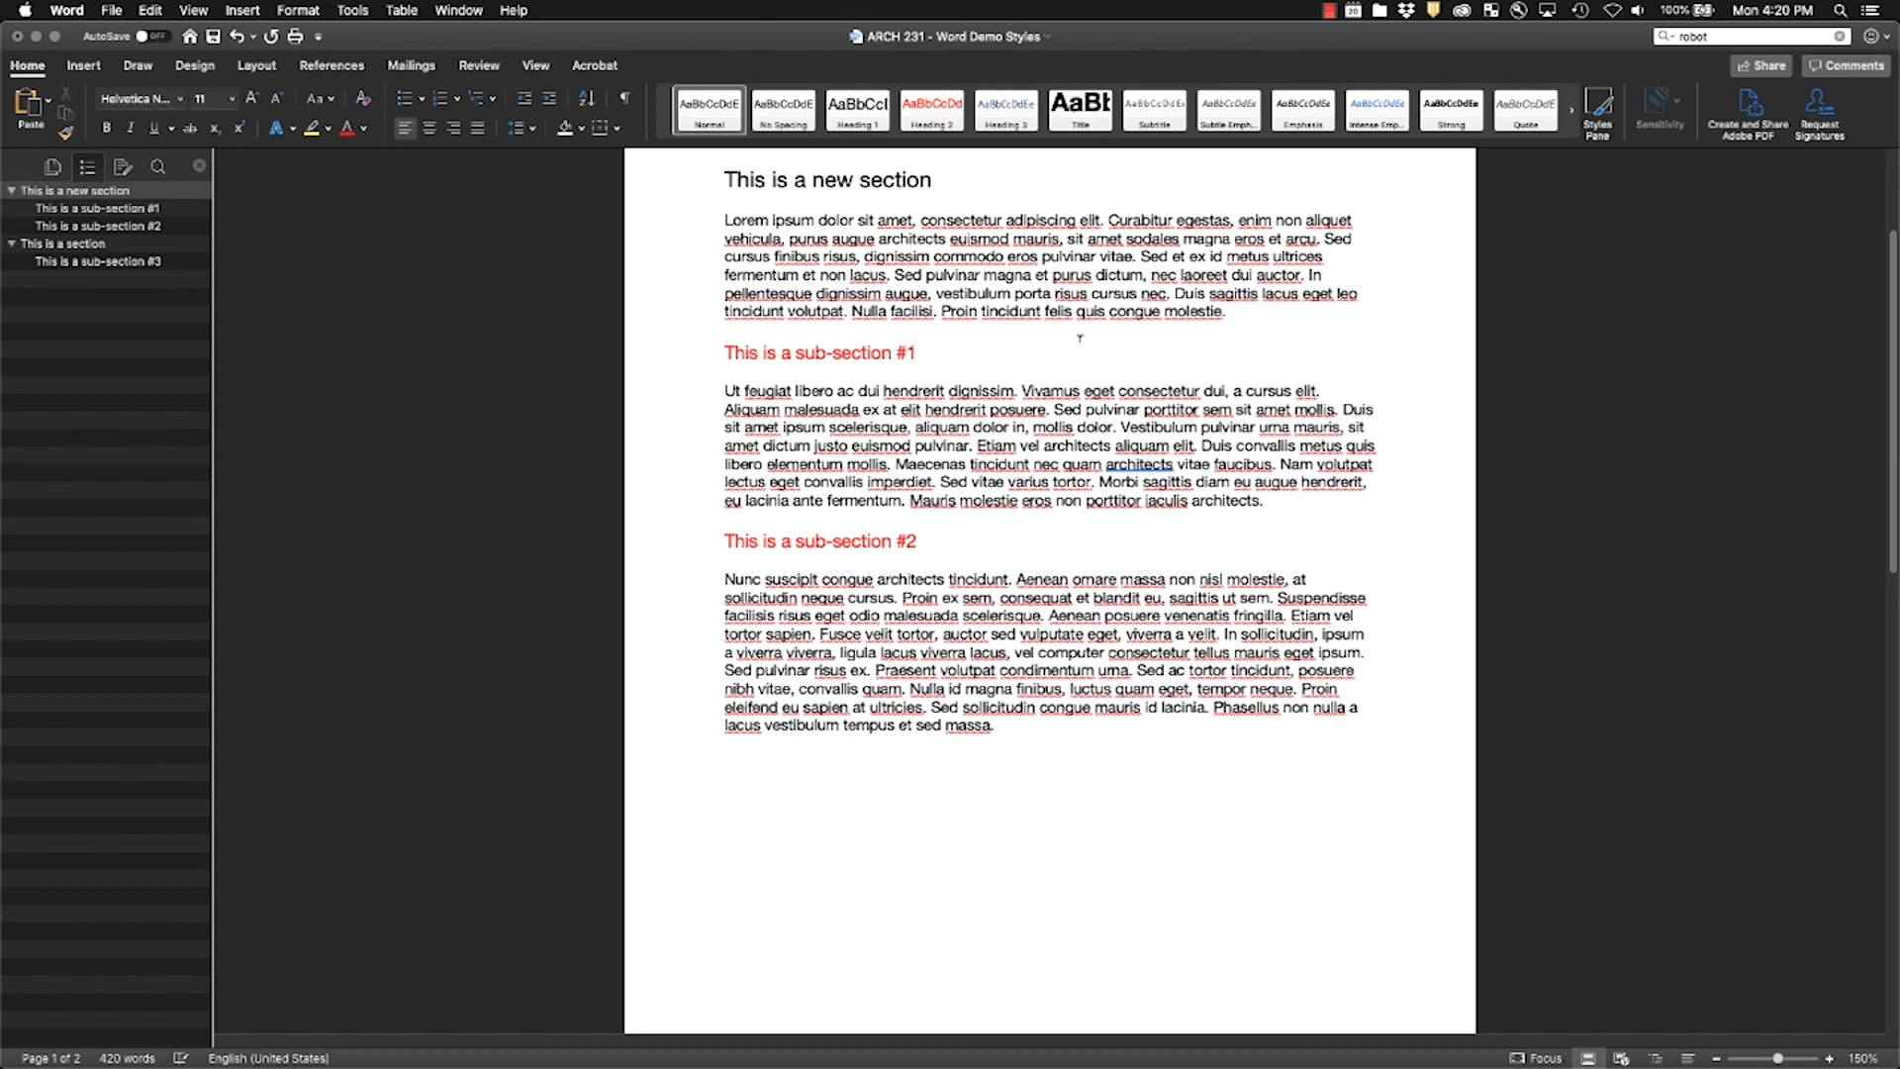
Step: Delete the word "new" from the first section heading so it reads "This is a section"
{"action": "scroll", "coordinate": [1080, 338], "scroll_direction": "up", "scroll_amount": 3}
{"action": "left_click", "coordinate": [11, 191]}
{"action": "left_click", "coordinate": [12, 191]}
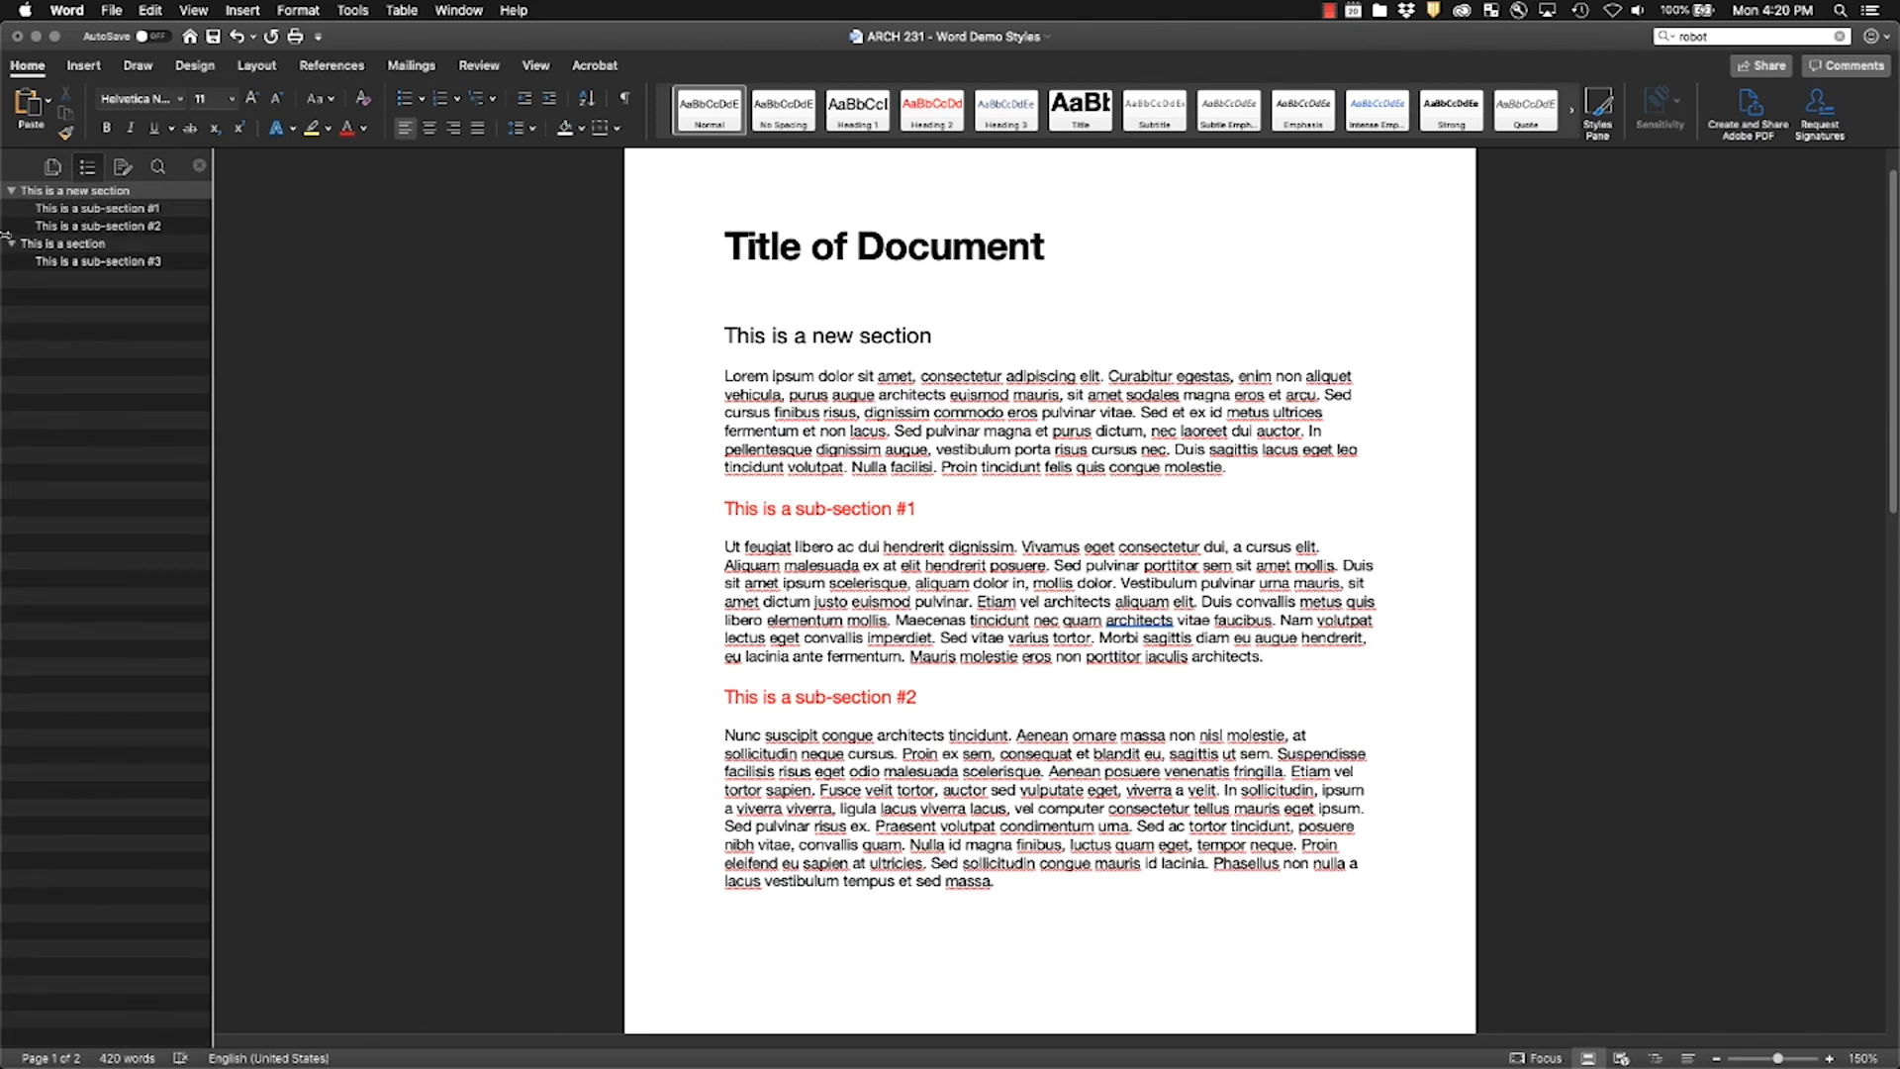
{"action": "double_click", "coordinate": [828, 335]}
{"action": "key", "text": "BackSpace"}
Step: Insert the word "new" in the section heading below the table so it reads "This is a new section"
{"action": "scroll", "coordinate": [827, 725], "scroll_direction": "down", "scroll_amount": 10}
{"action": "scroll", "coordinate": [828, 726], "scroll_direction": "down", "scroll_amount": 8}
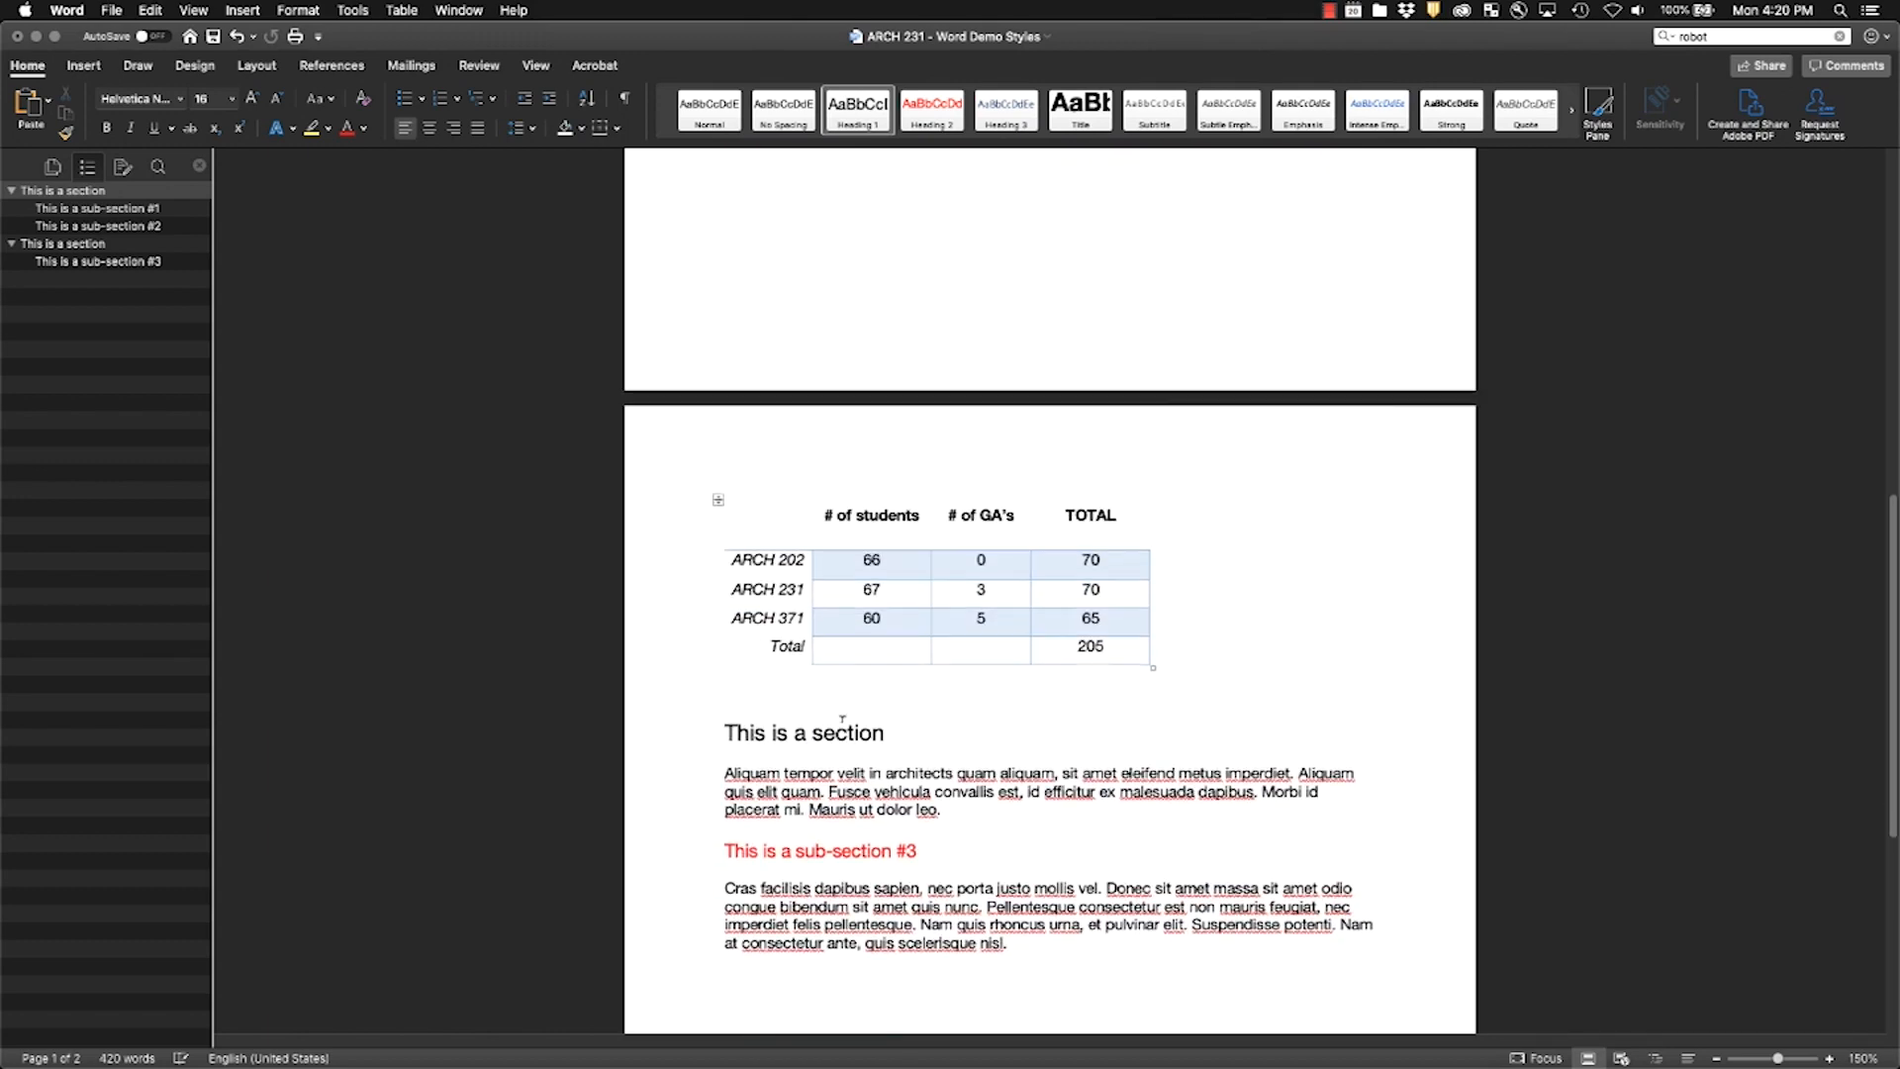
{"action": "left_click", "coordinate": [816, 580]}
{"action": "type", "text": "new"}
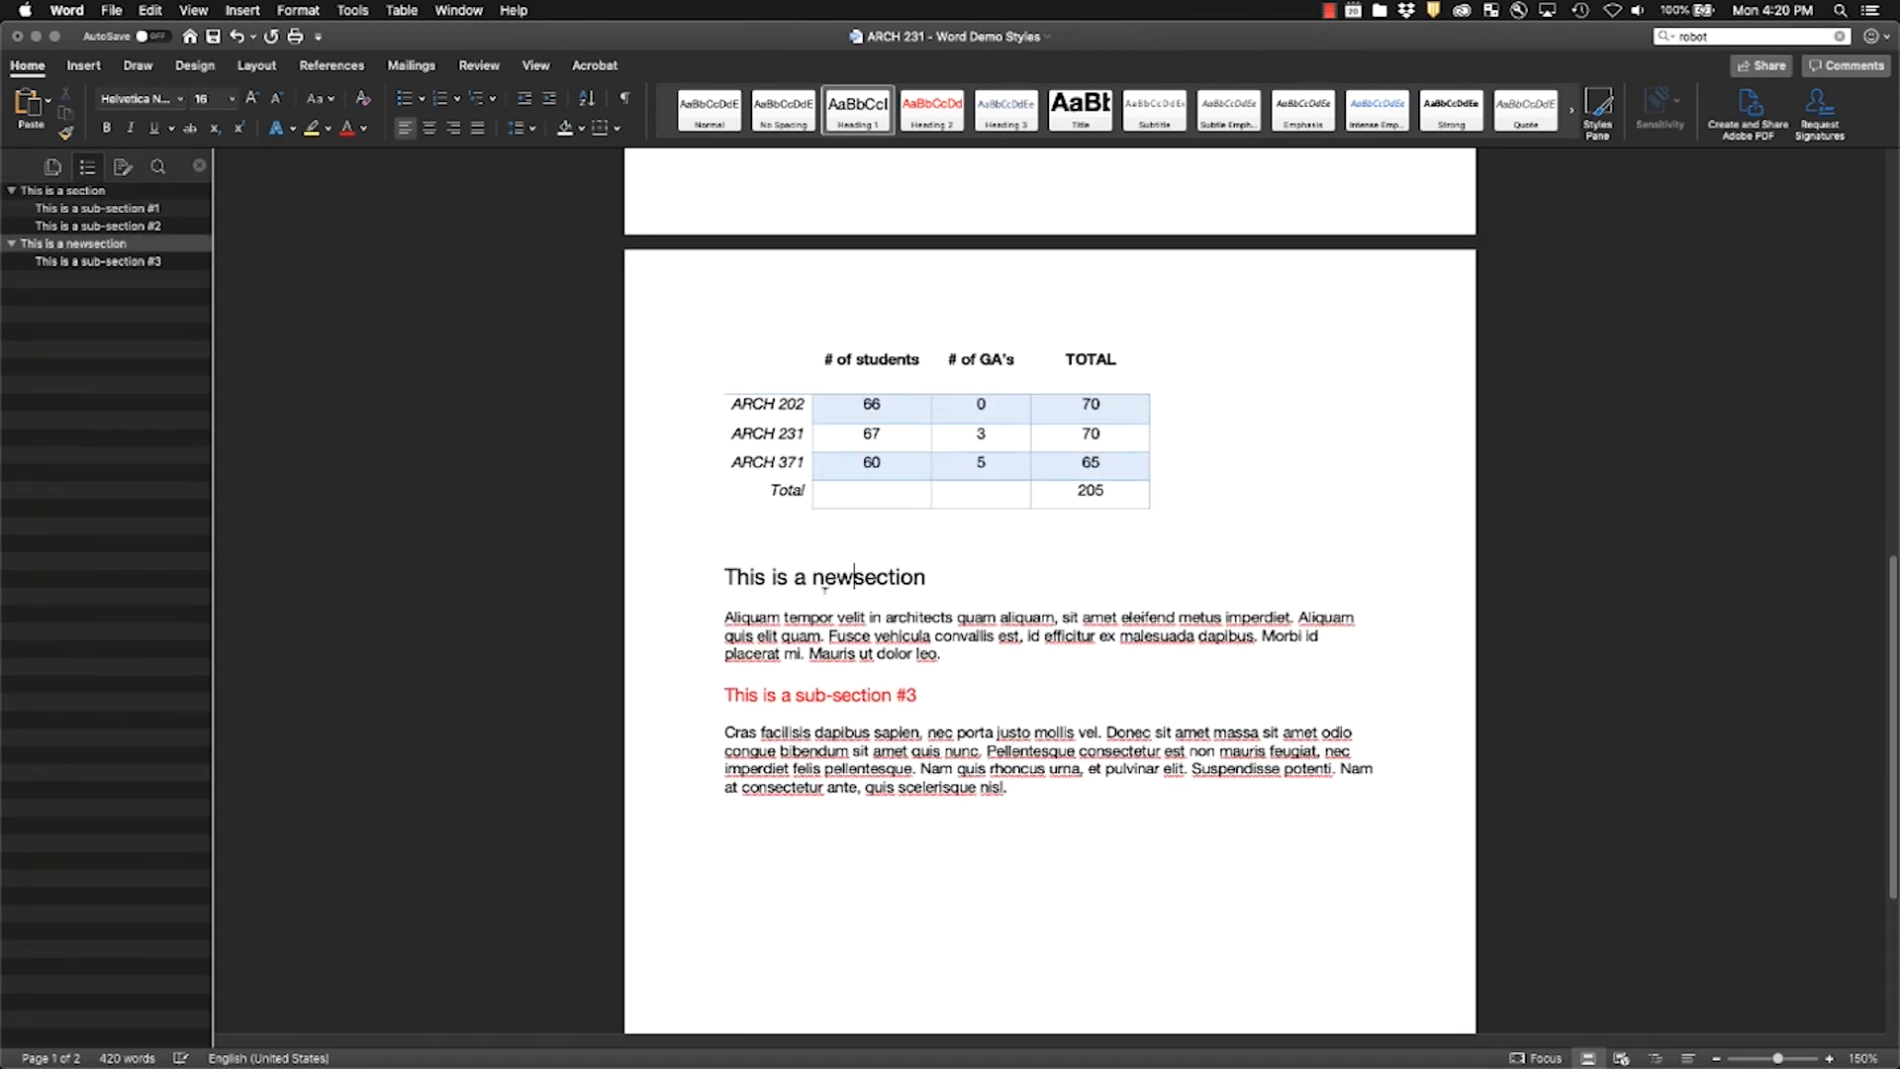
{"action": "left_click", "coordinate": [948, 653]}
Step: Return from the styles document to the ARCH 231 - Mail Merge DOC letter
{"action": "scroll", "coordinate": [1062, 707], "scroll_direction": "up", "scroll_amount": 5}
{"action": "scroll", "coordinate": [1061, 707], "scroll_direction": "up", "scroll_amount": 13}
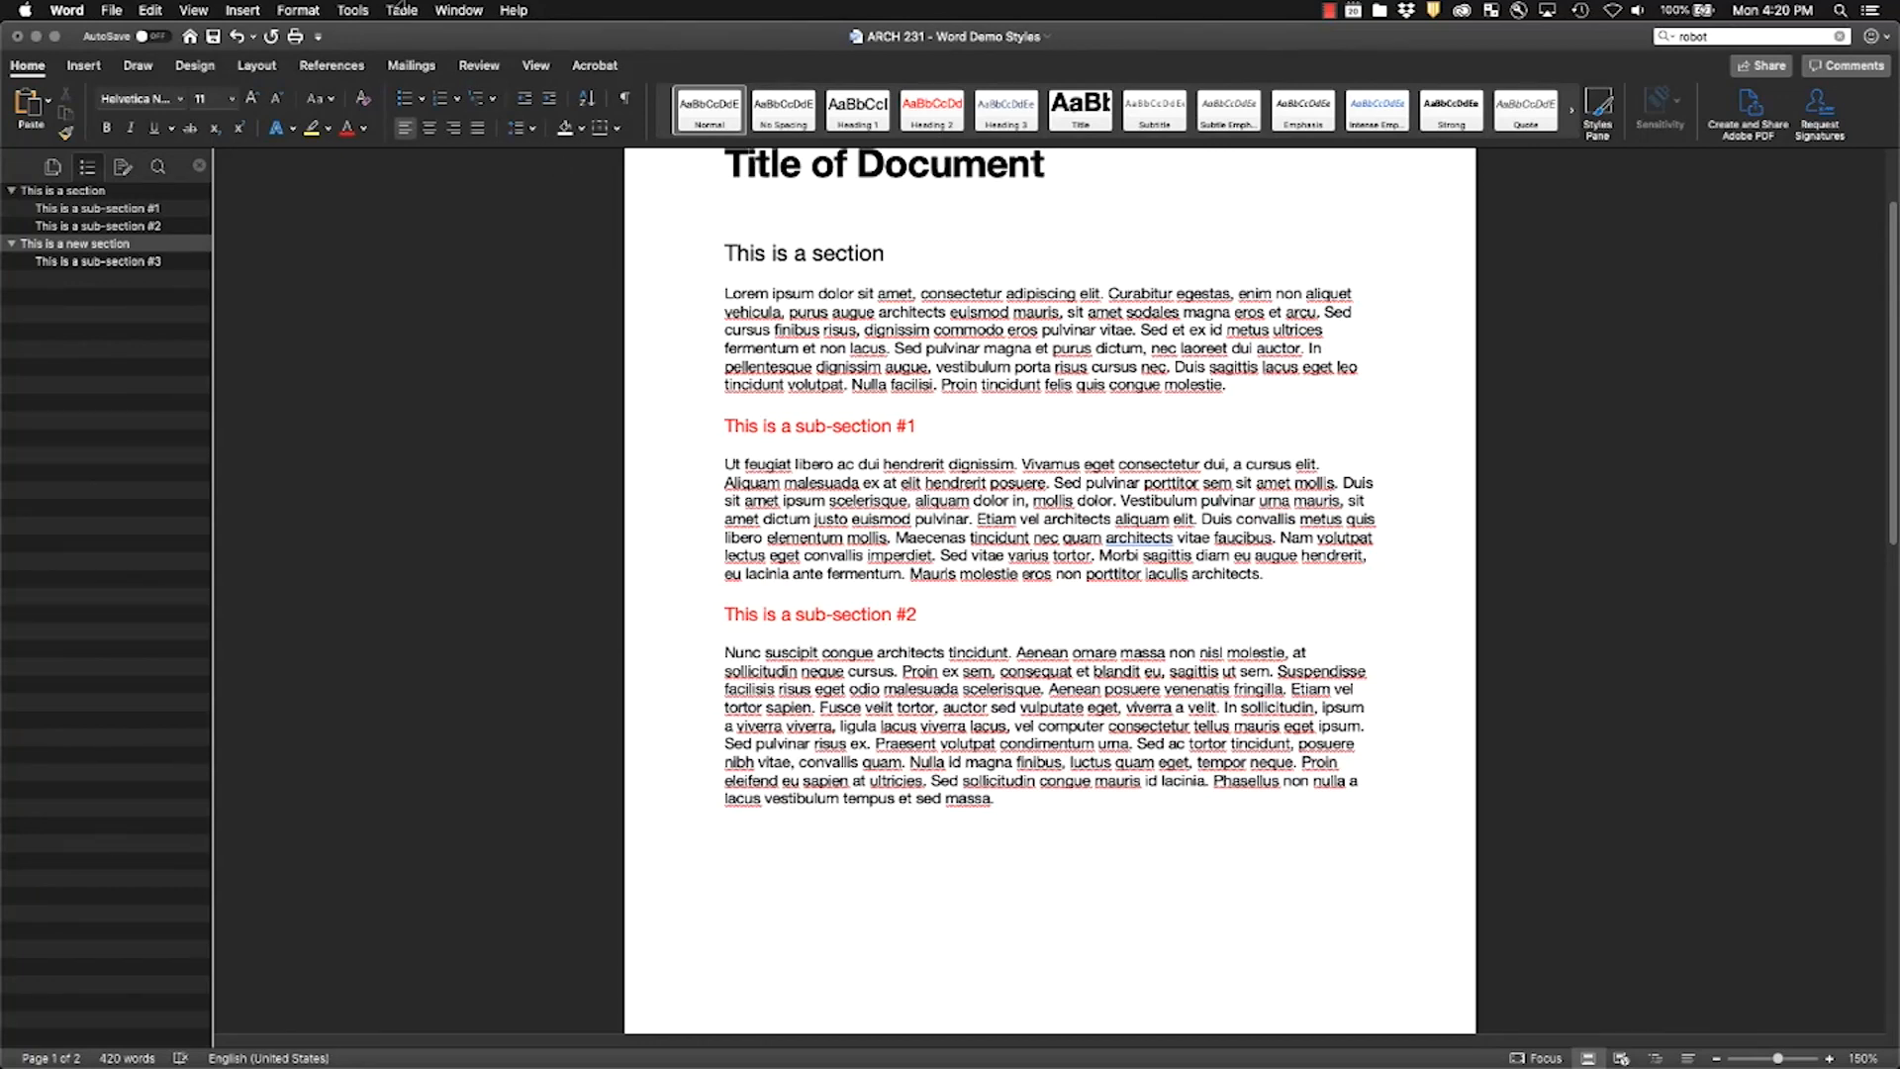
{"action": "left_click", "coordinate": [459, 9]}
{"action": "left_click", "coordinate": [582, 305]}
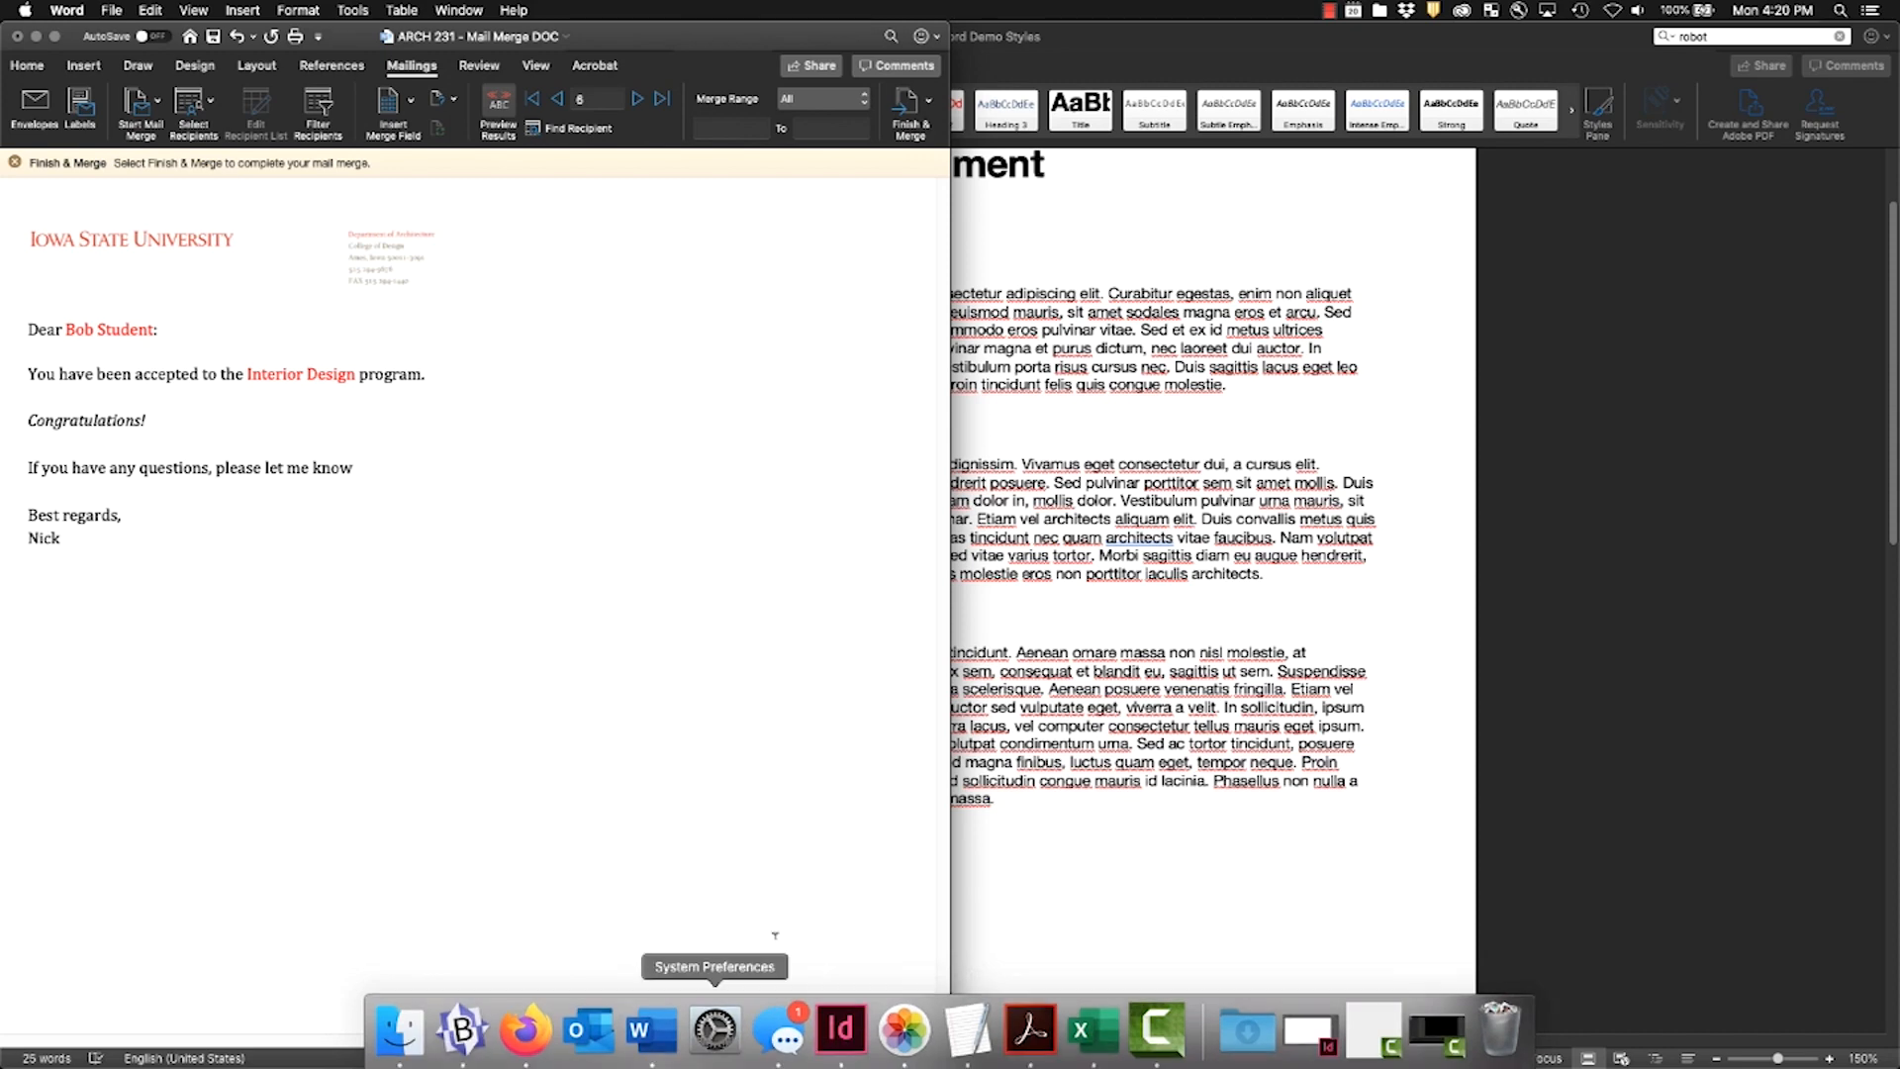
Step: Step the merged letter preview back to record 4 and switch to the Mail Merge DATA workbook in Excel
{"action": "left_click", "coordinate": [559, 99]}
{"action": "left_click", "coordinate": [559, 99]}
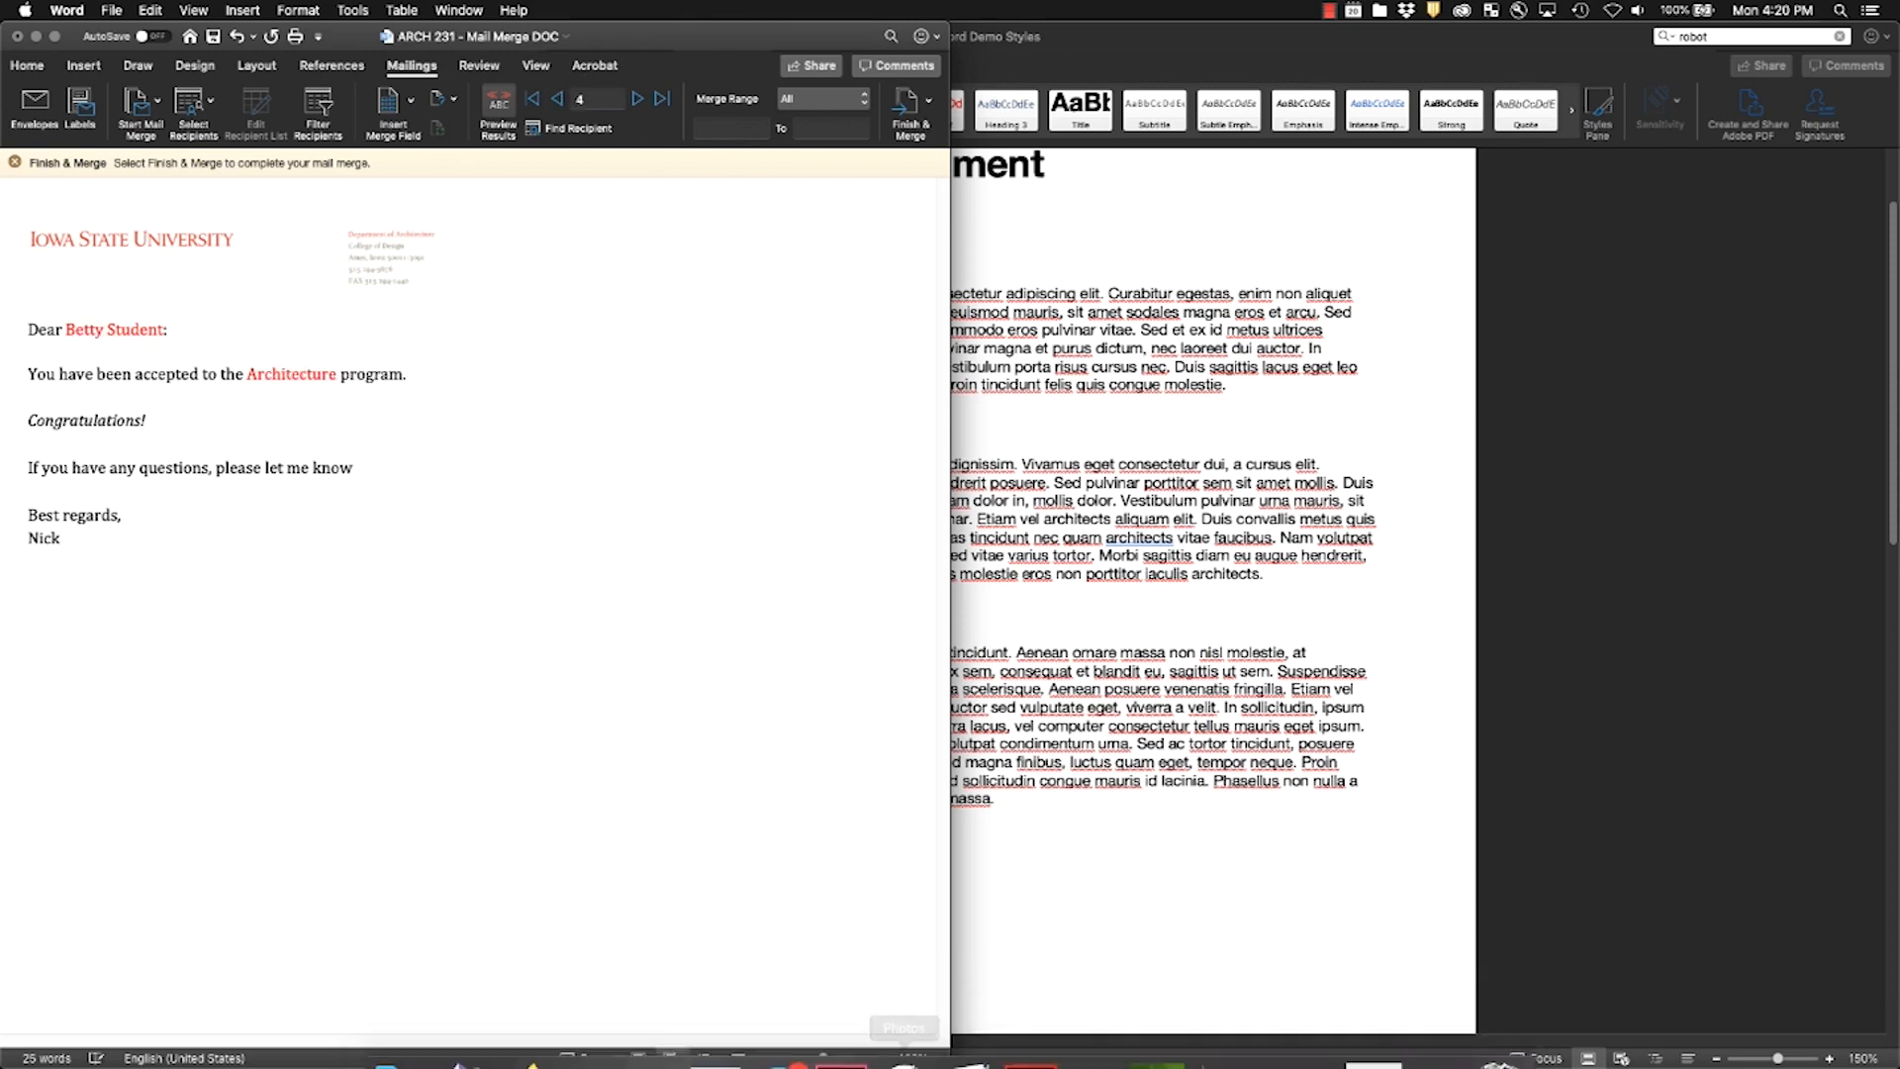
{"action": "left_click", "coordinate": [1093, 1039]}
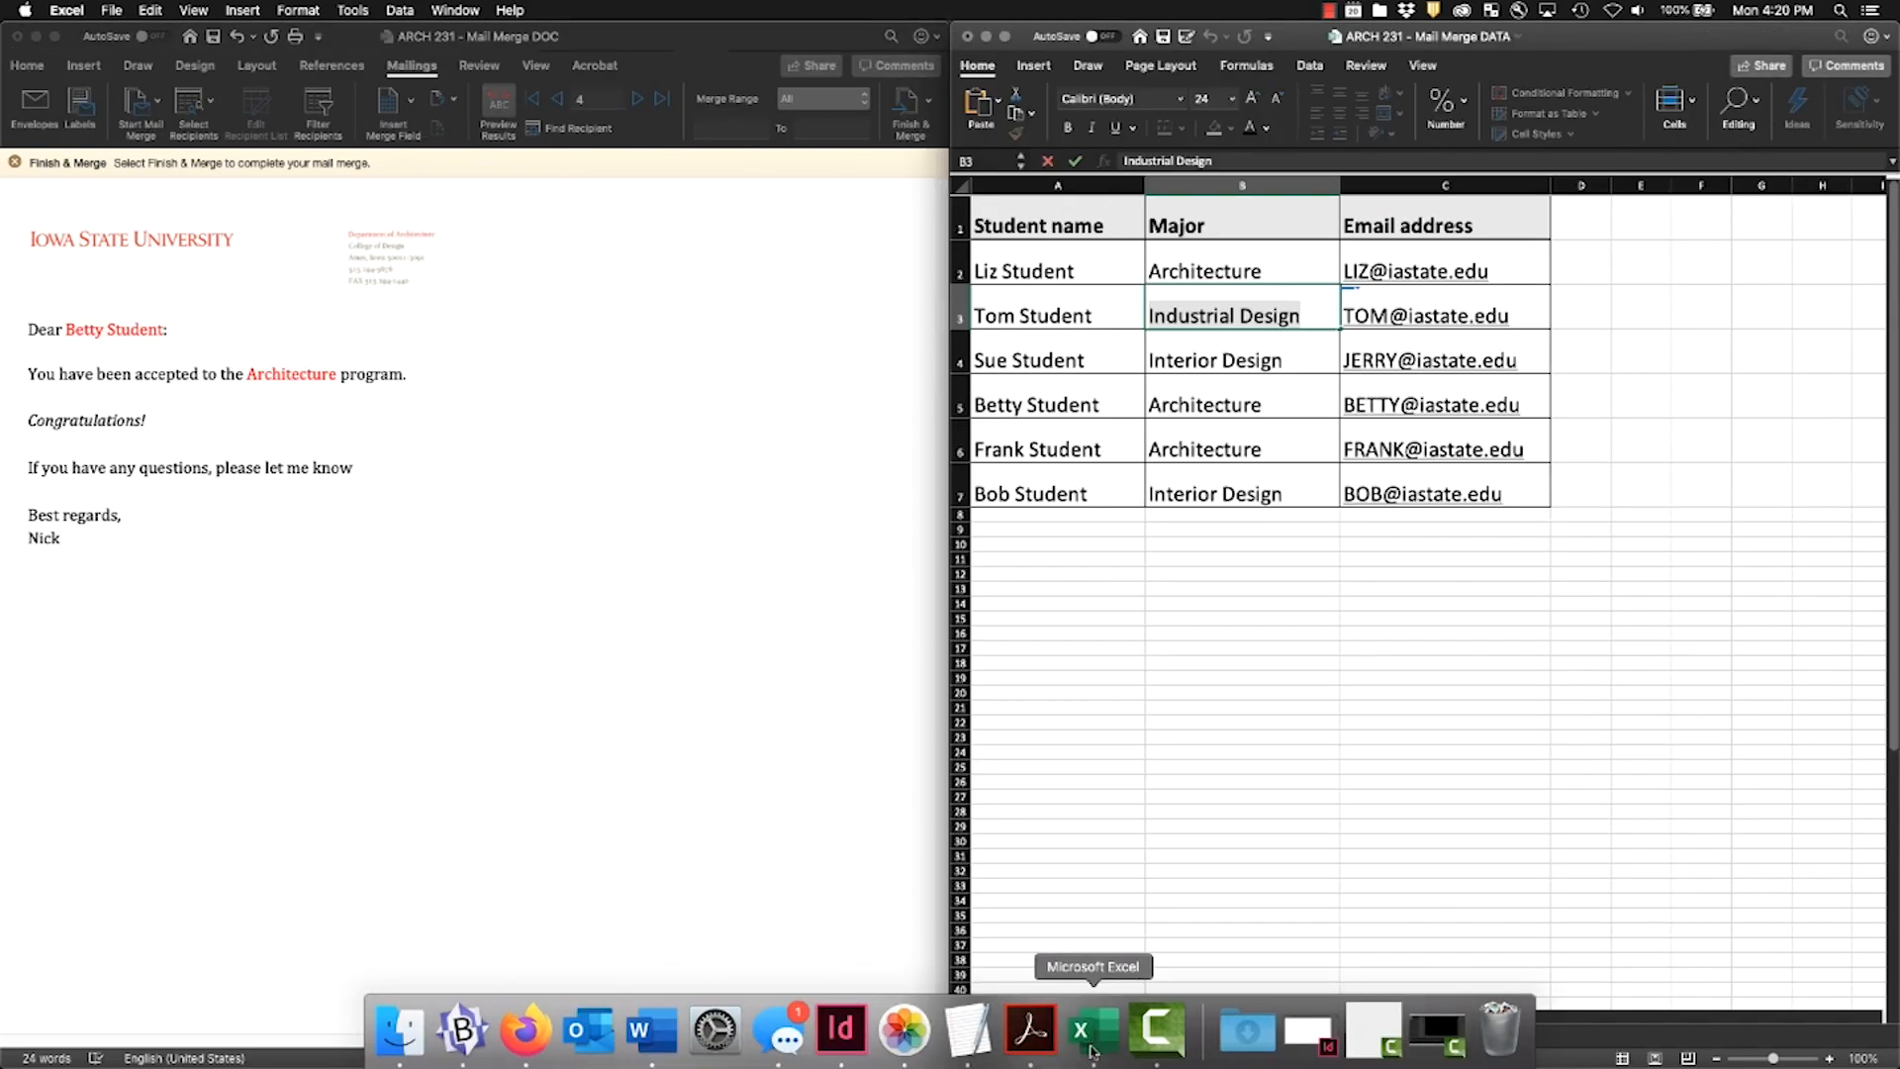